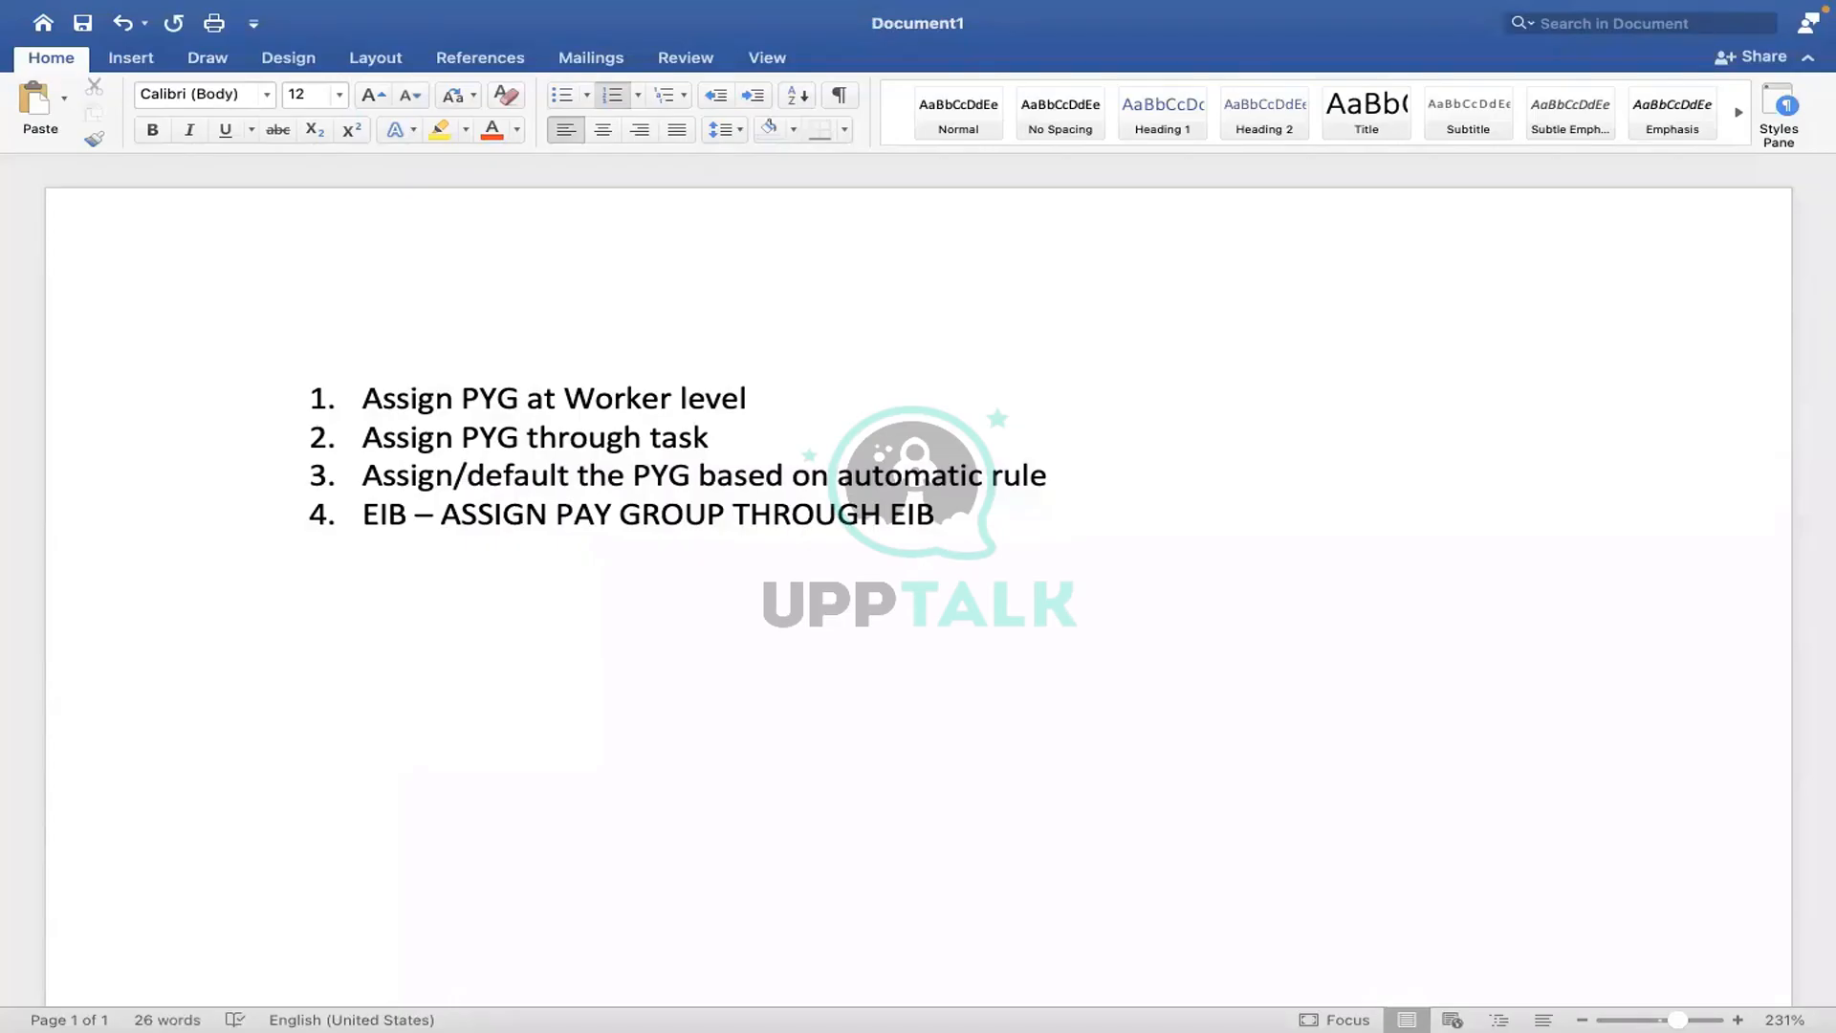
- Extend Word list item 4 after 'EIB' with '- ASSIGN /CHANGE THE PYG for mass employees?'
triple_click(366, 516)
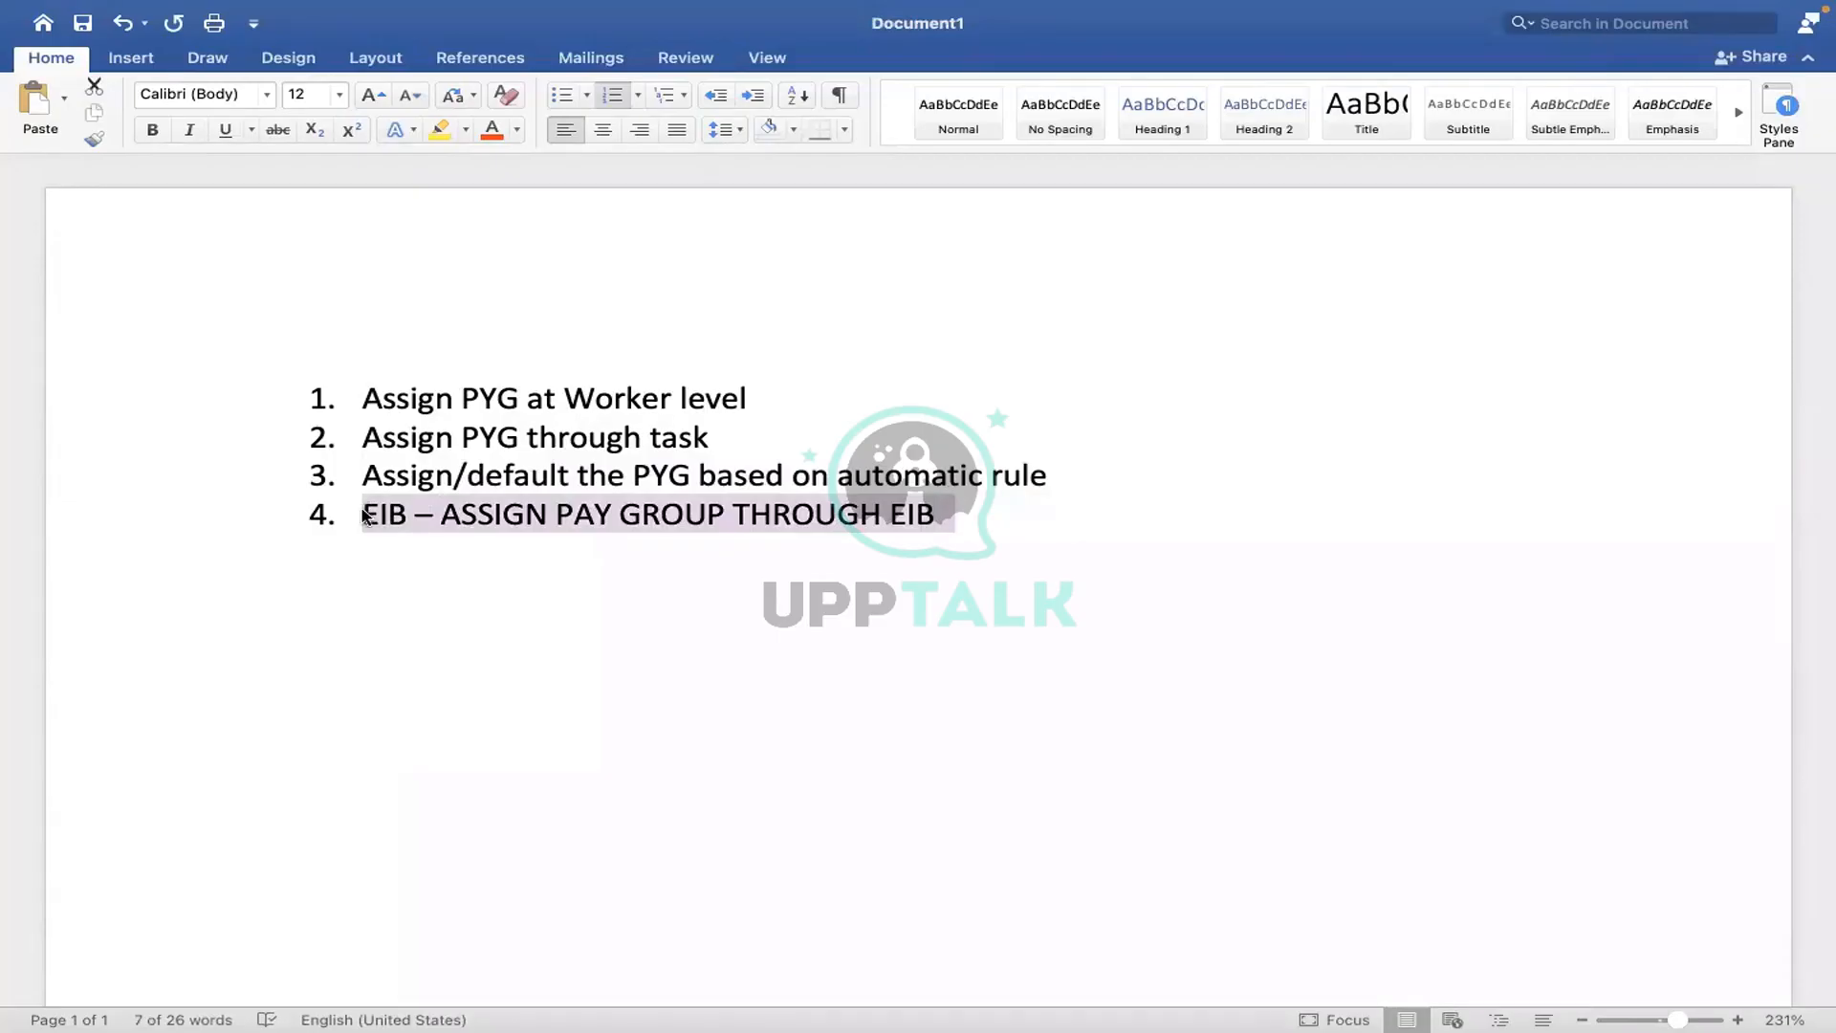
key(ctrl+Right)
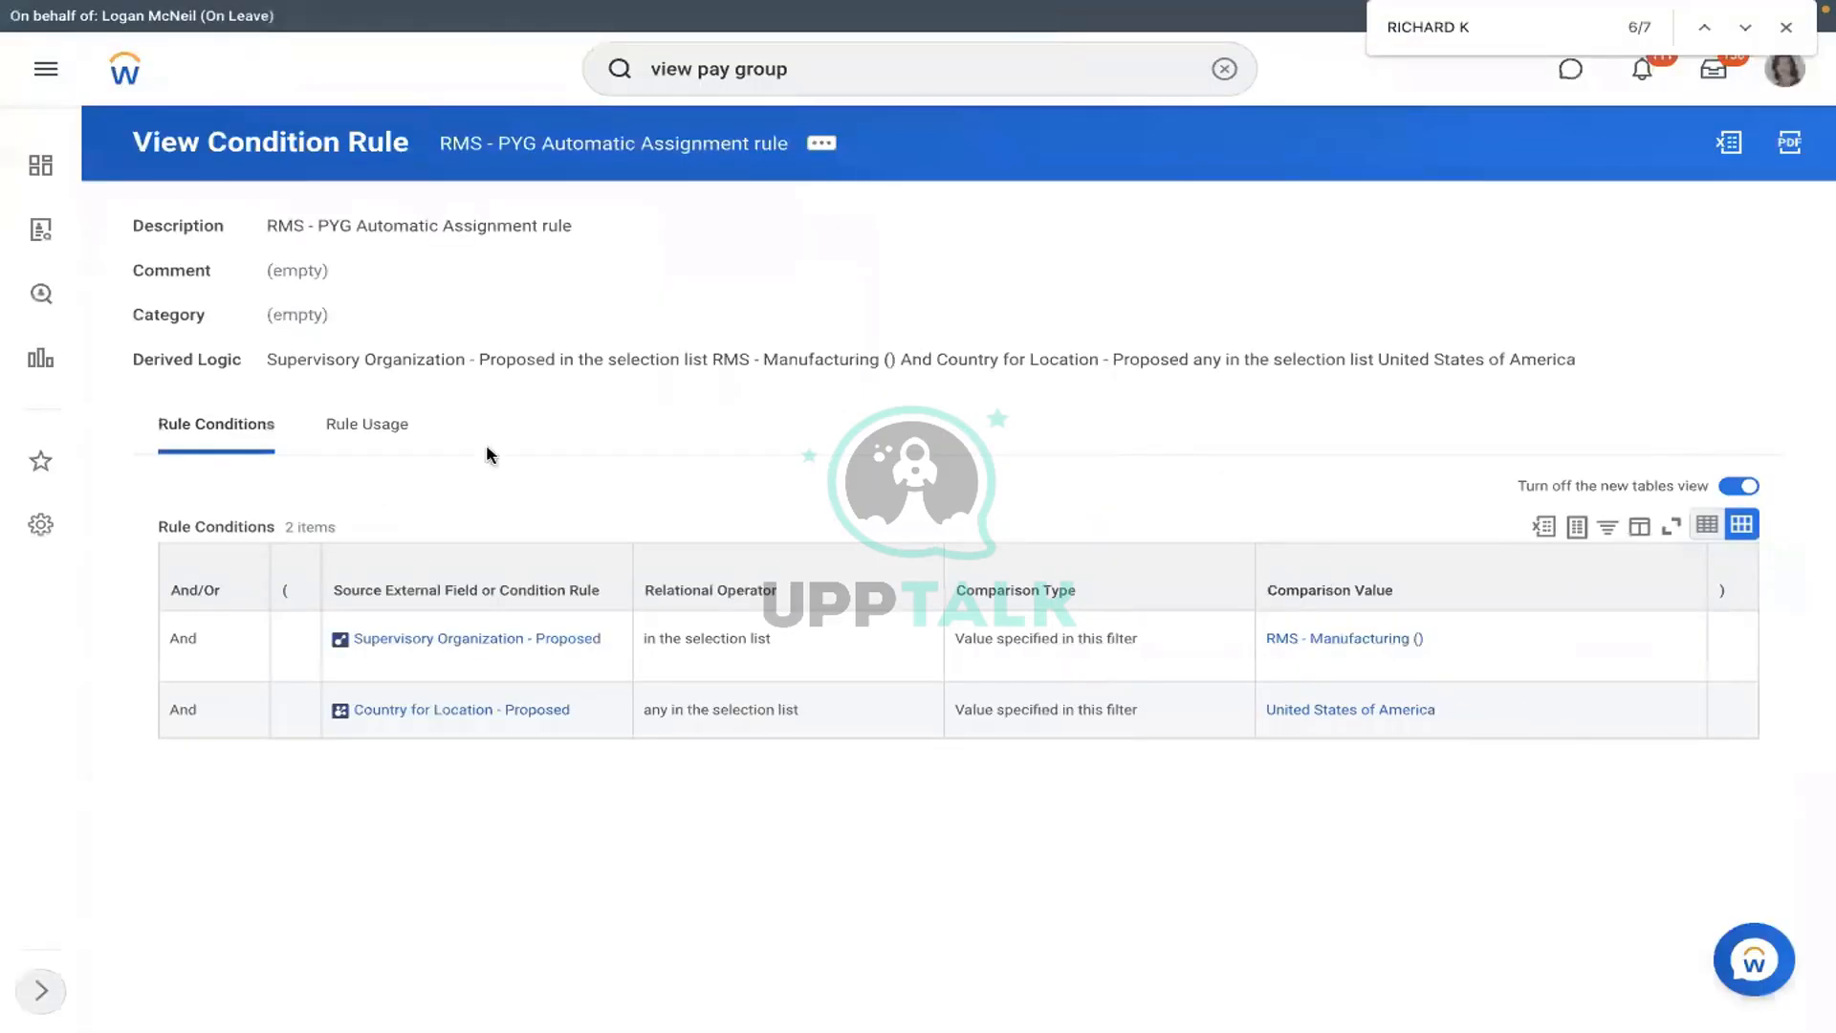
key(ctrl+Left)
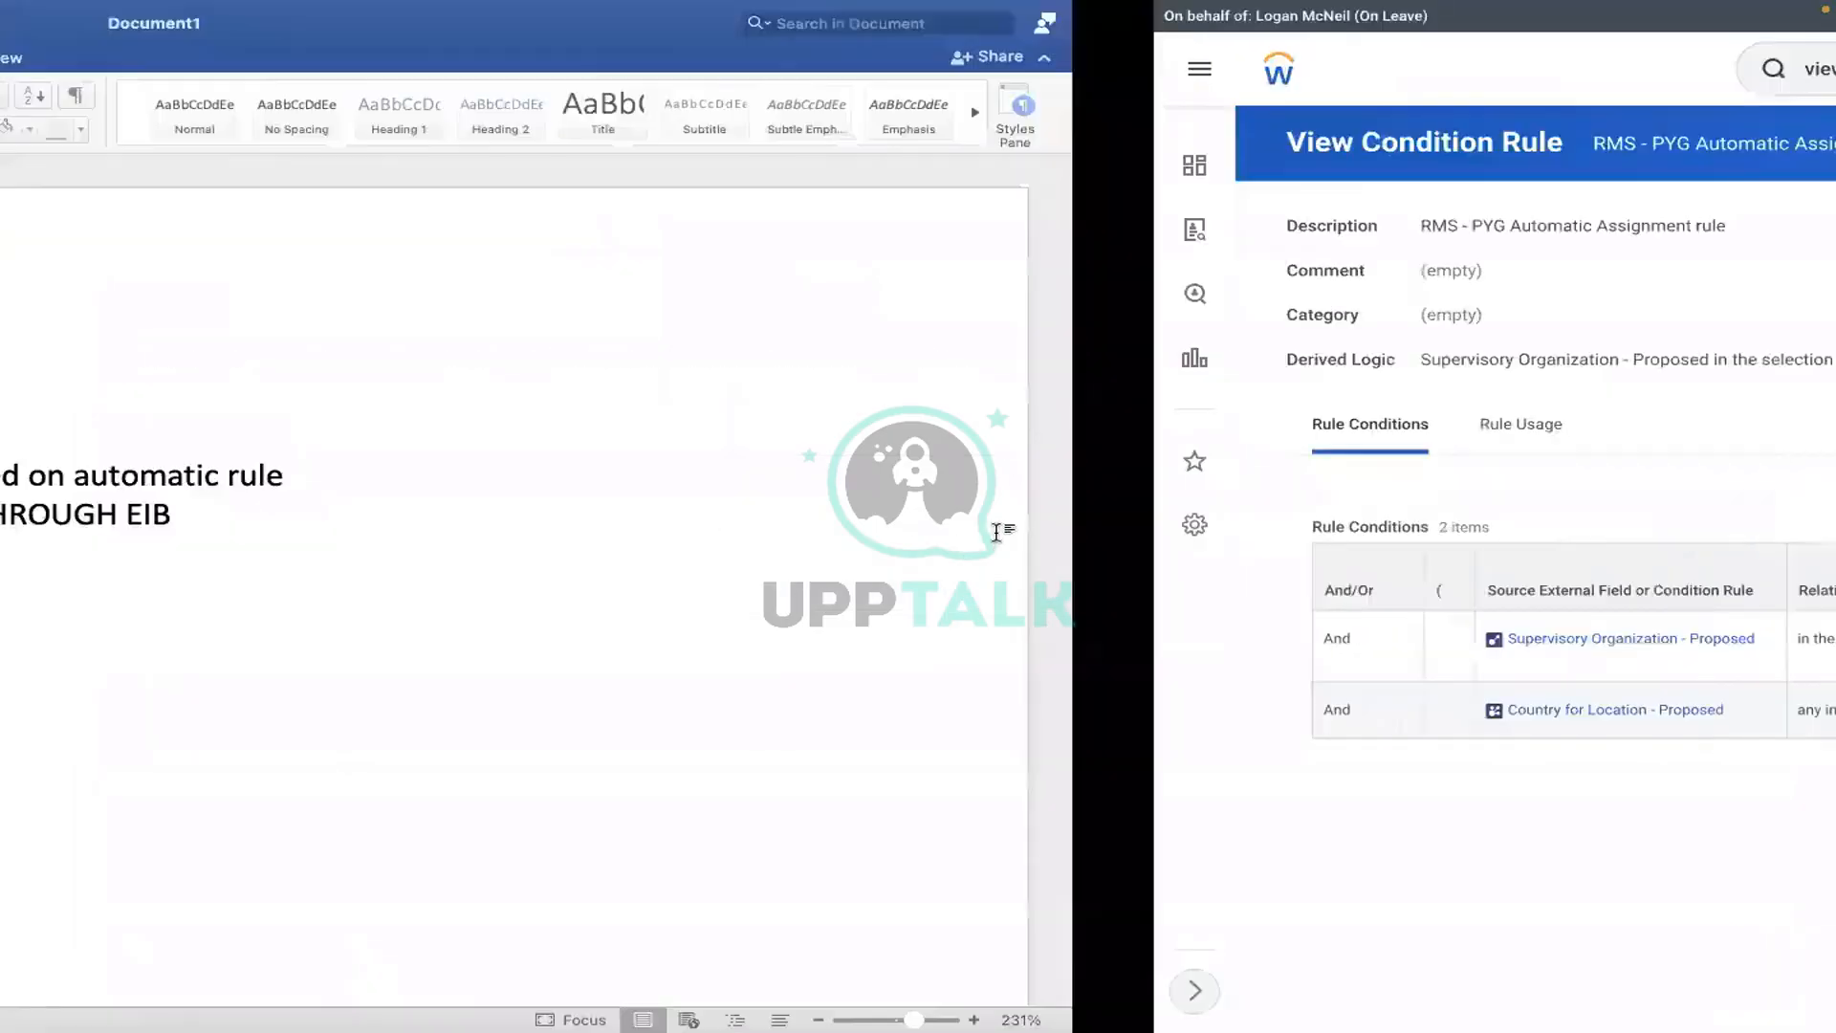
click(972, 529)
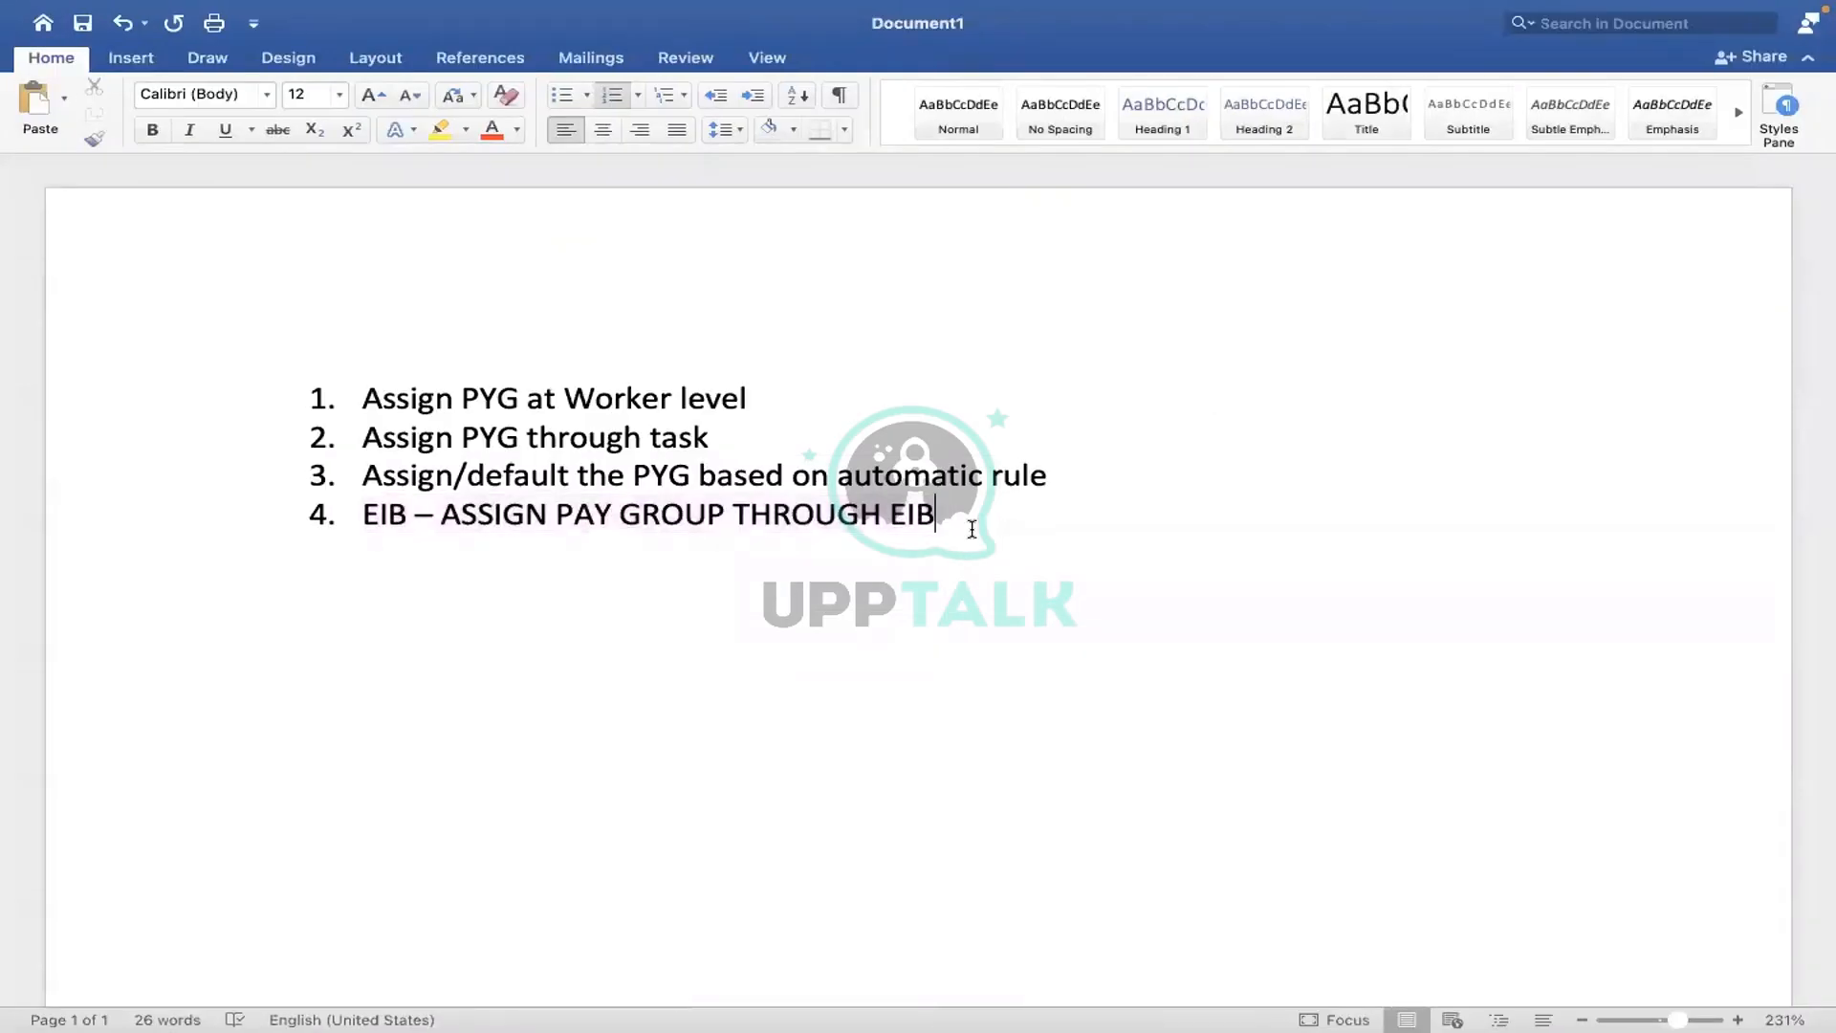
text(- )
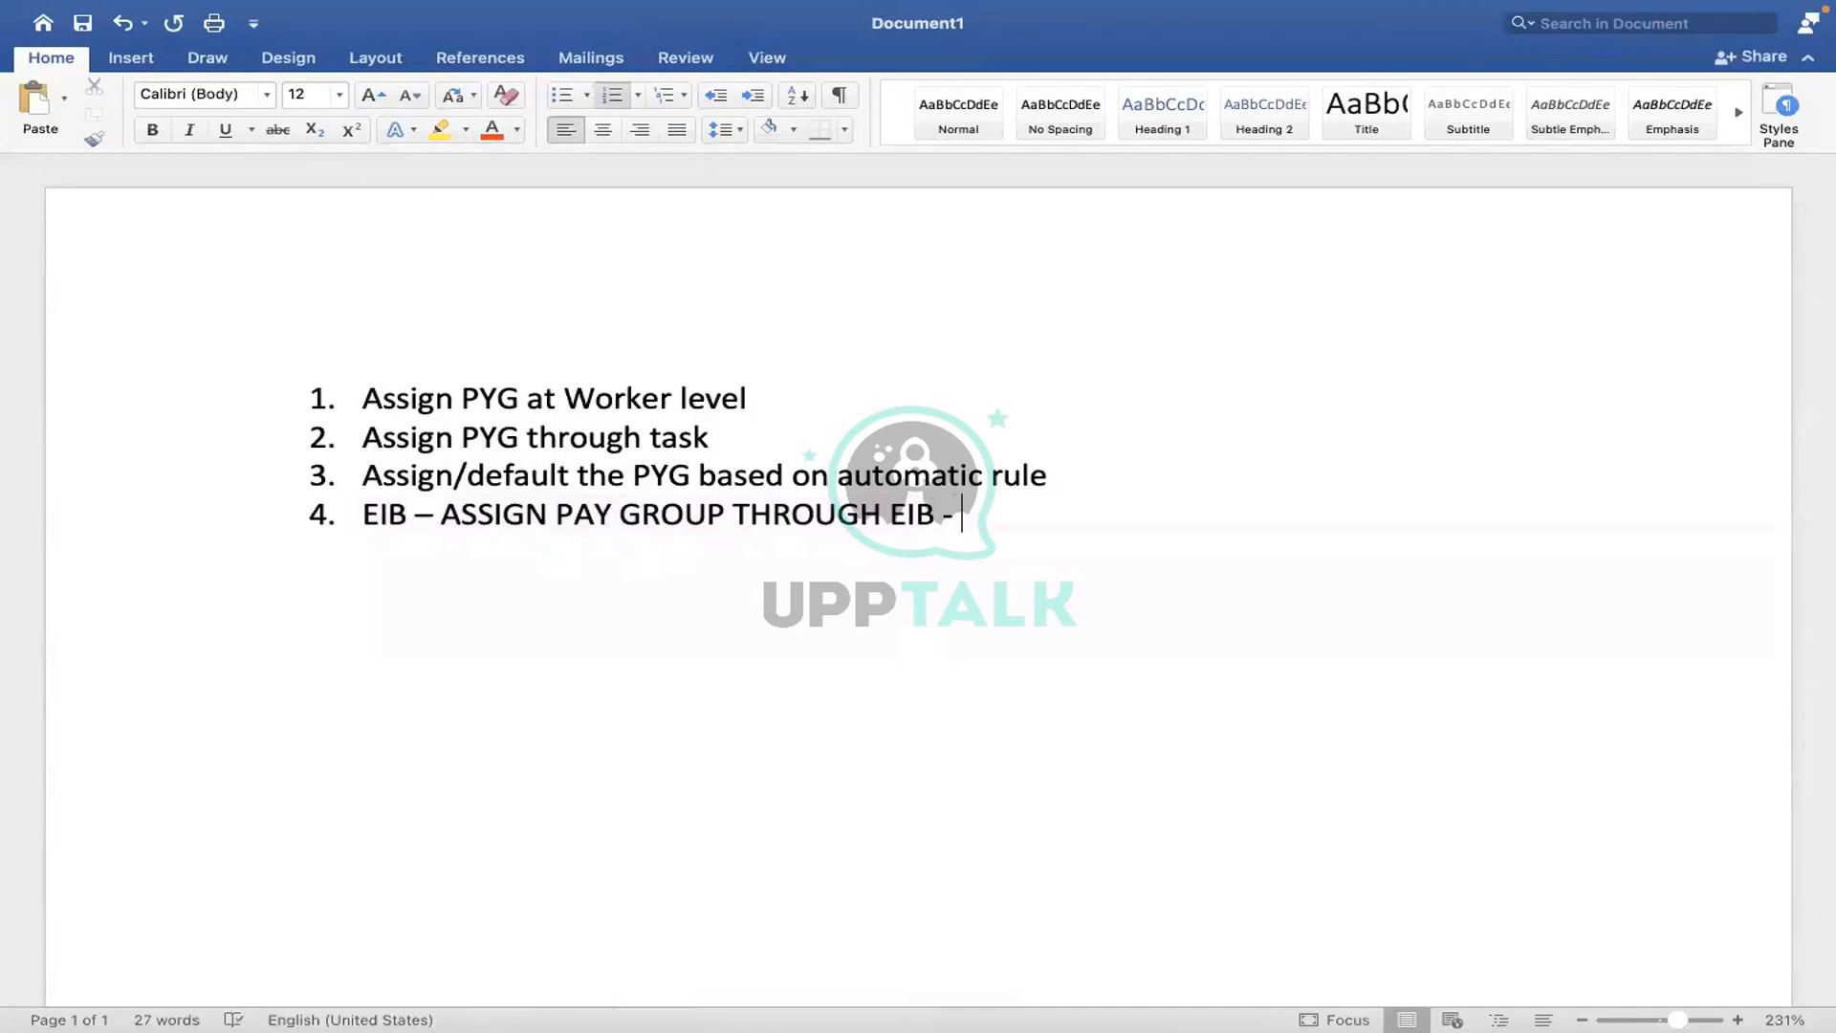
text(ASS)
text(IGN )
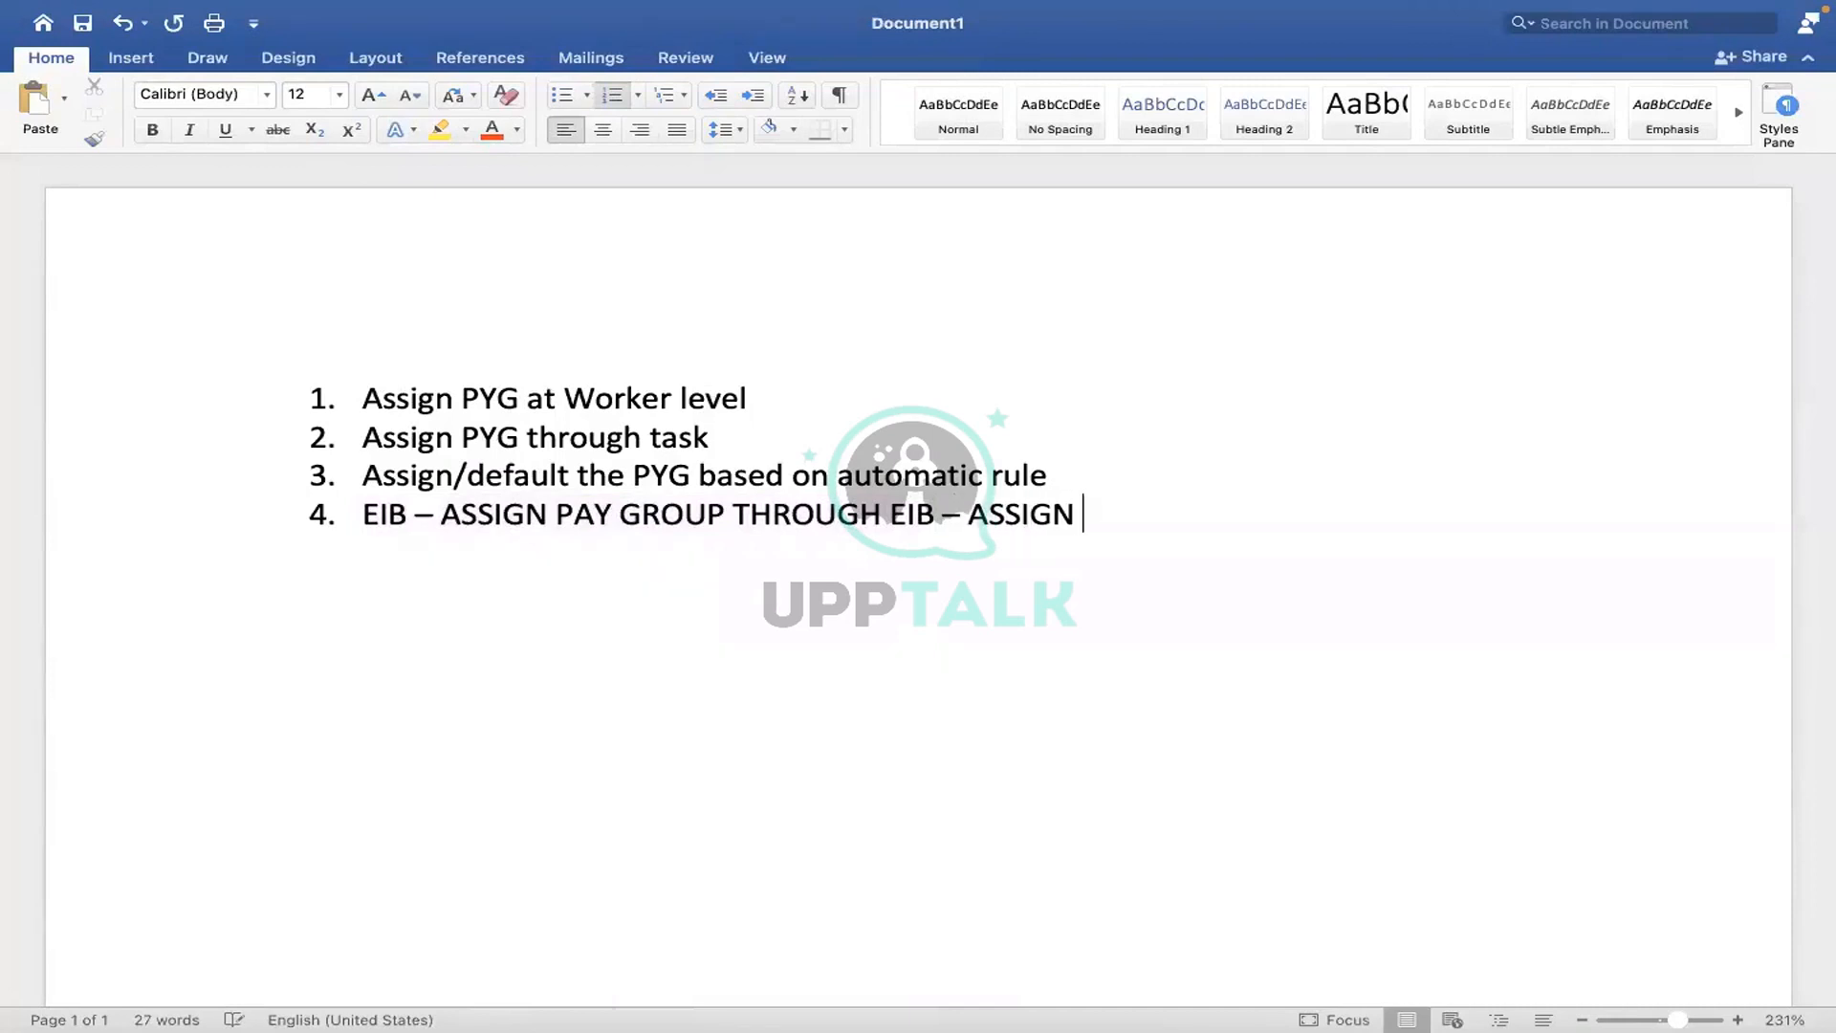
text(/CHANGE THE p)
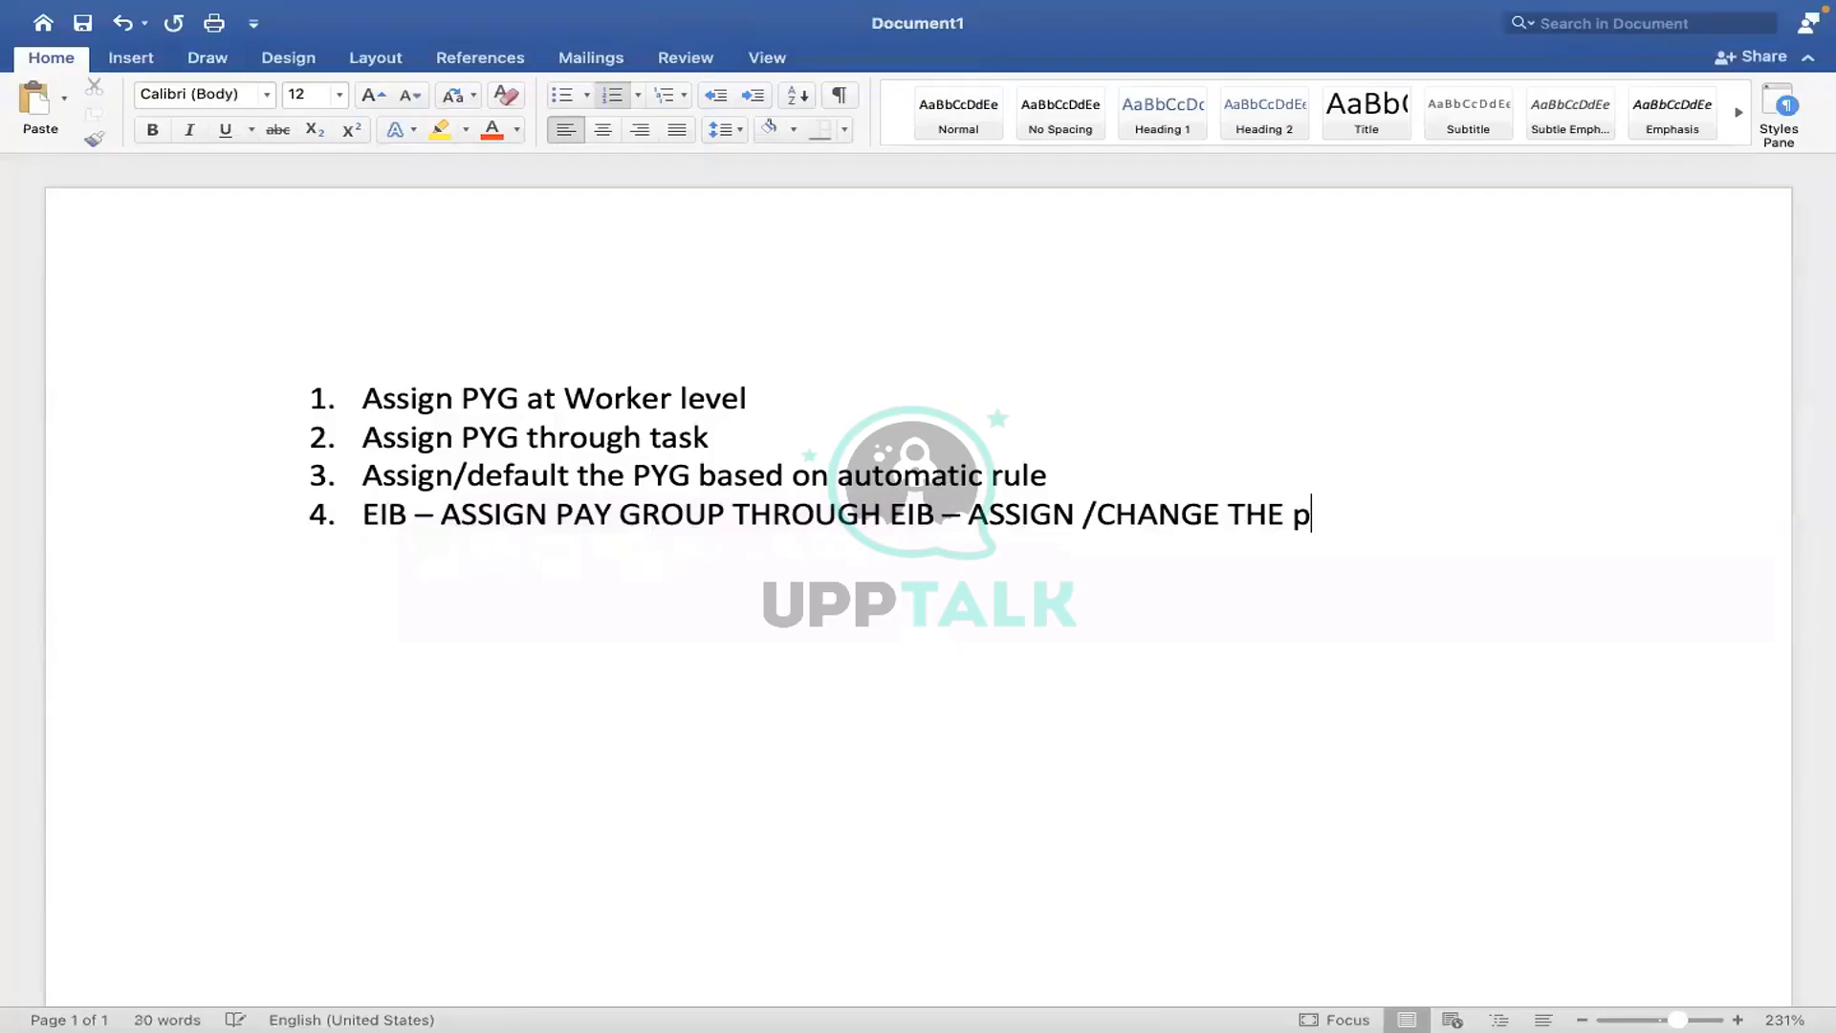
key(BackSpace)
text(PYG for mass )
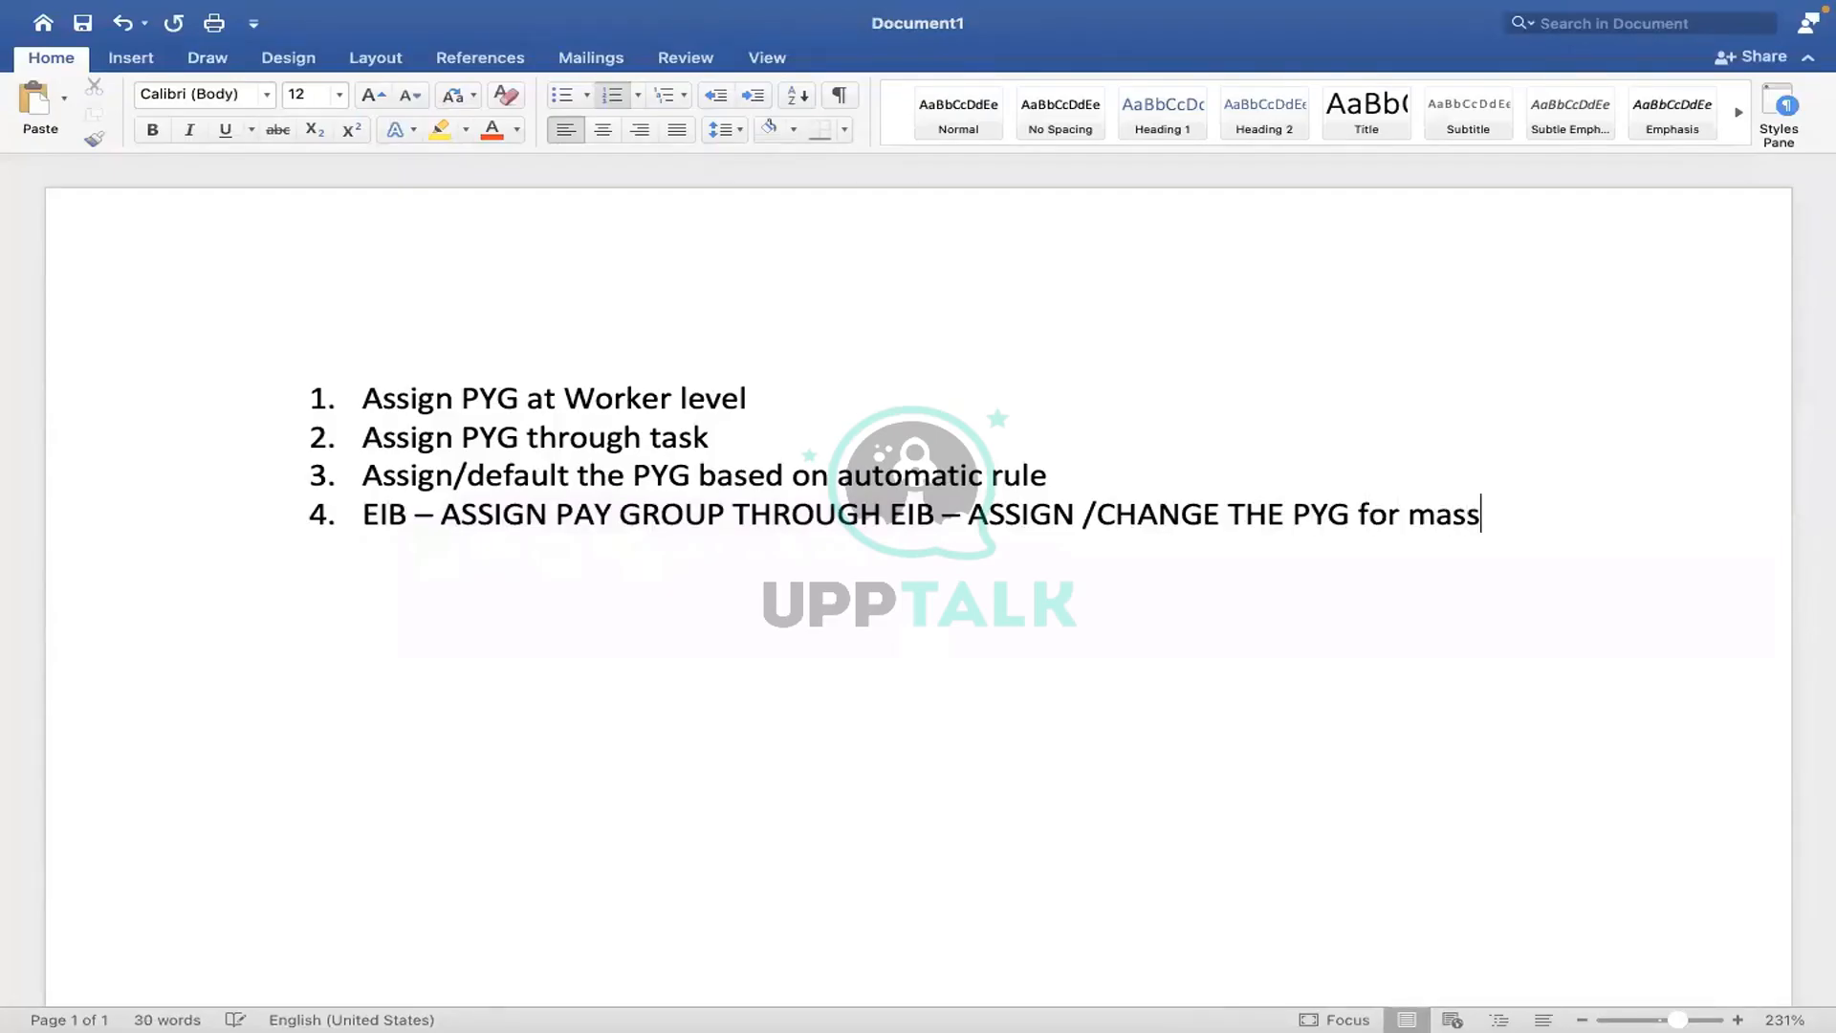
text(employees?)
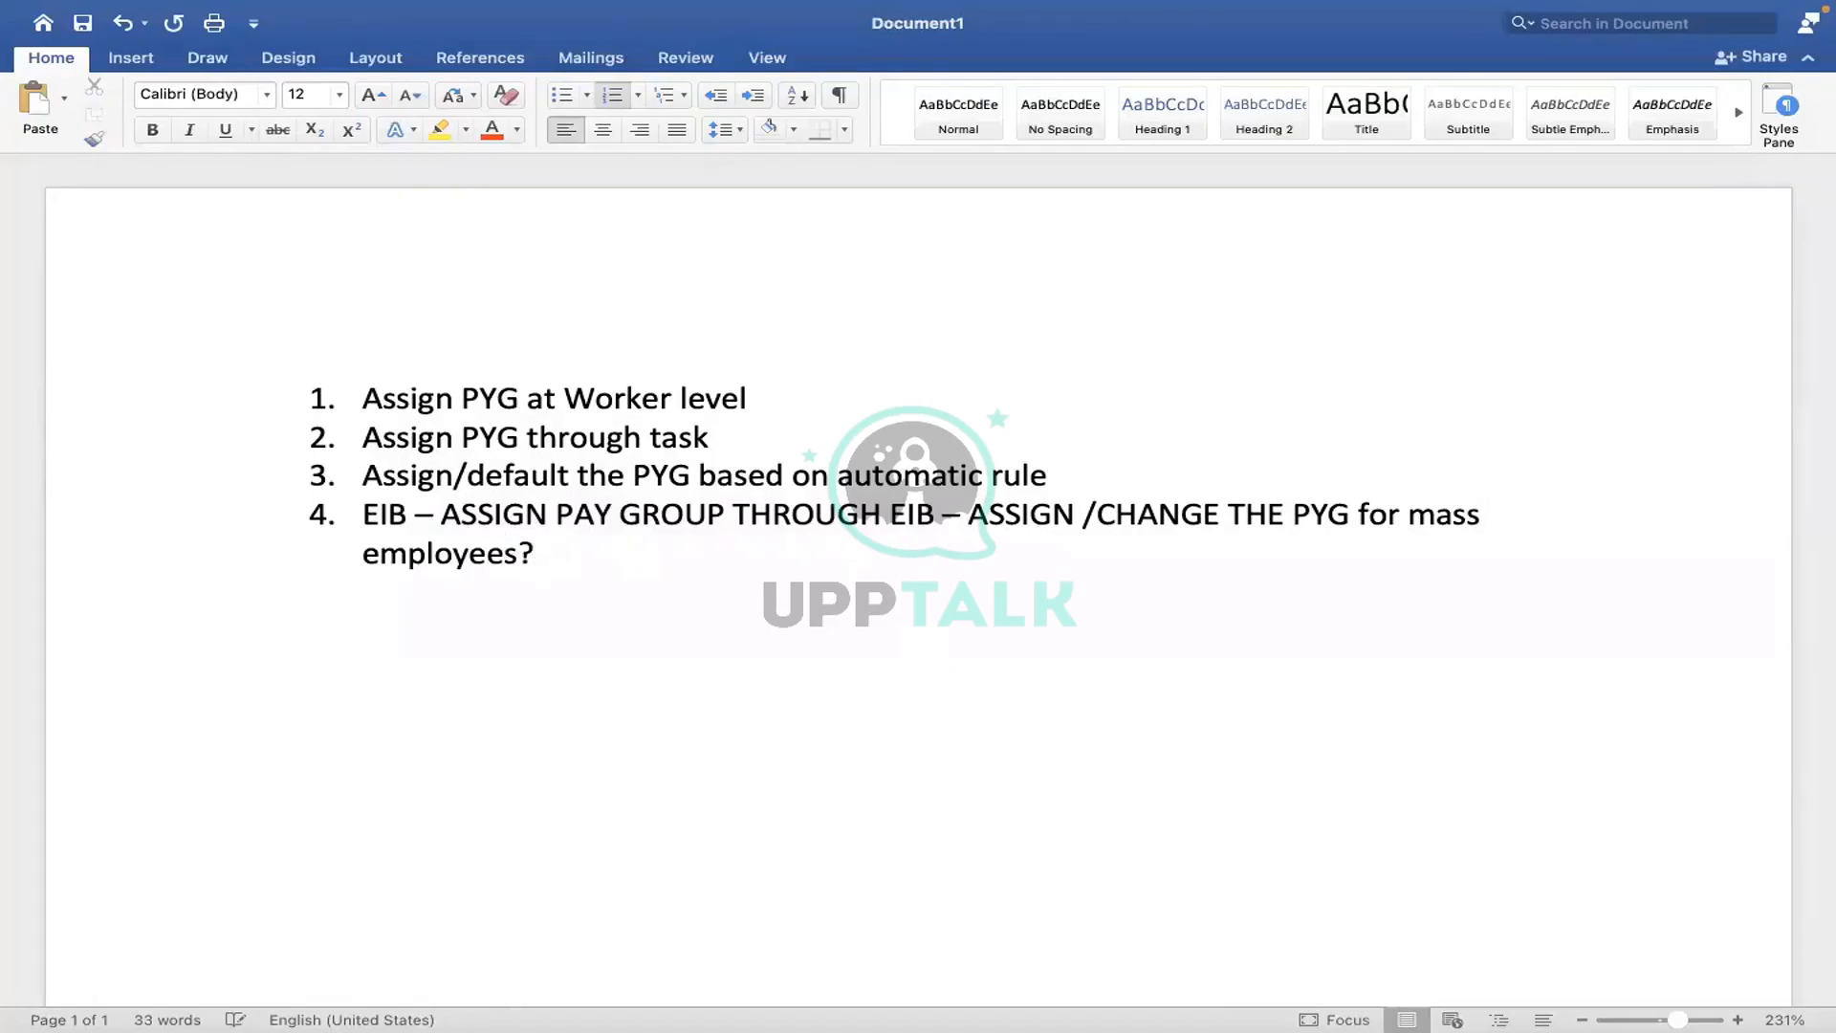
key(ctrl+Right)
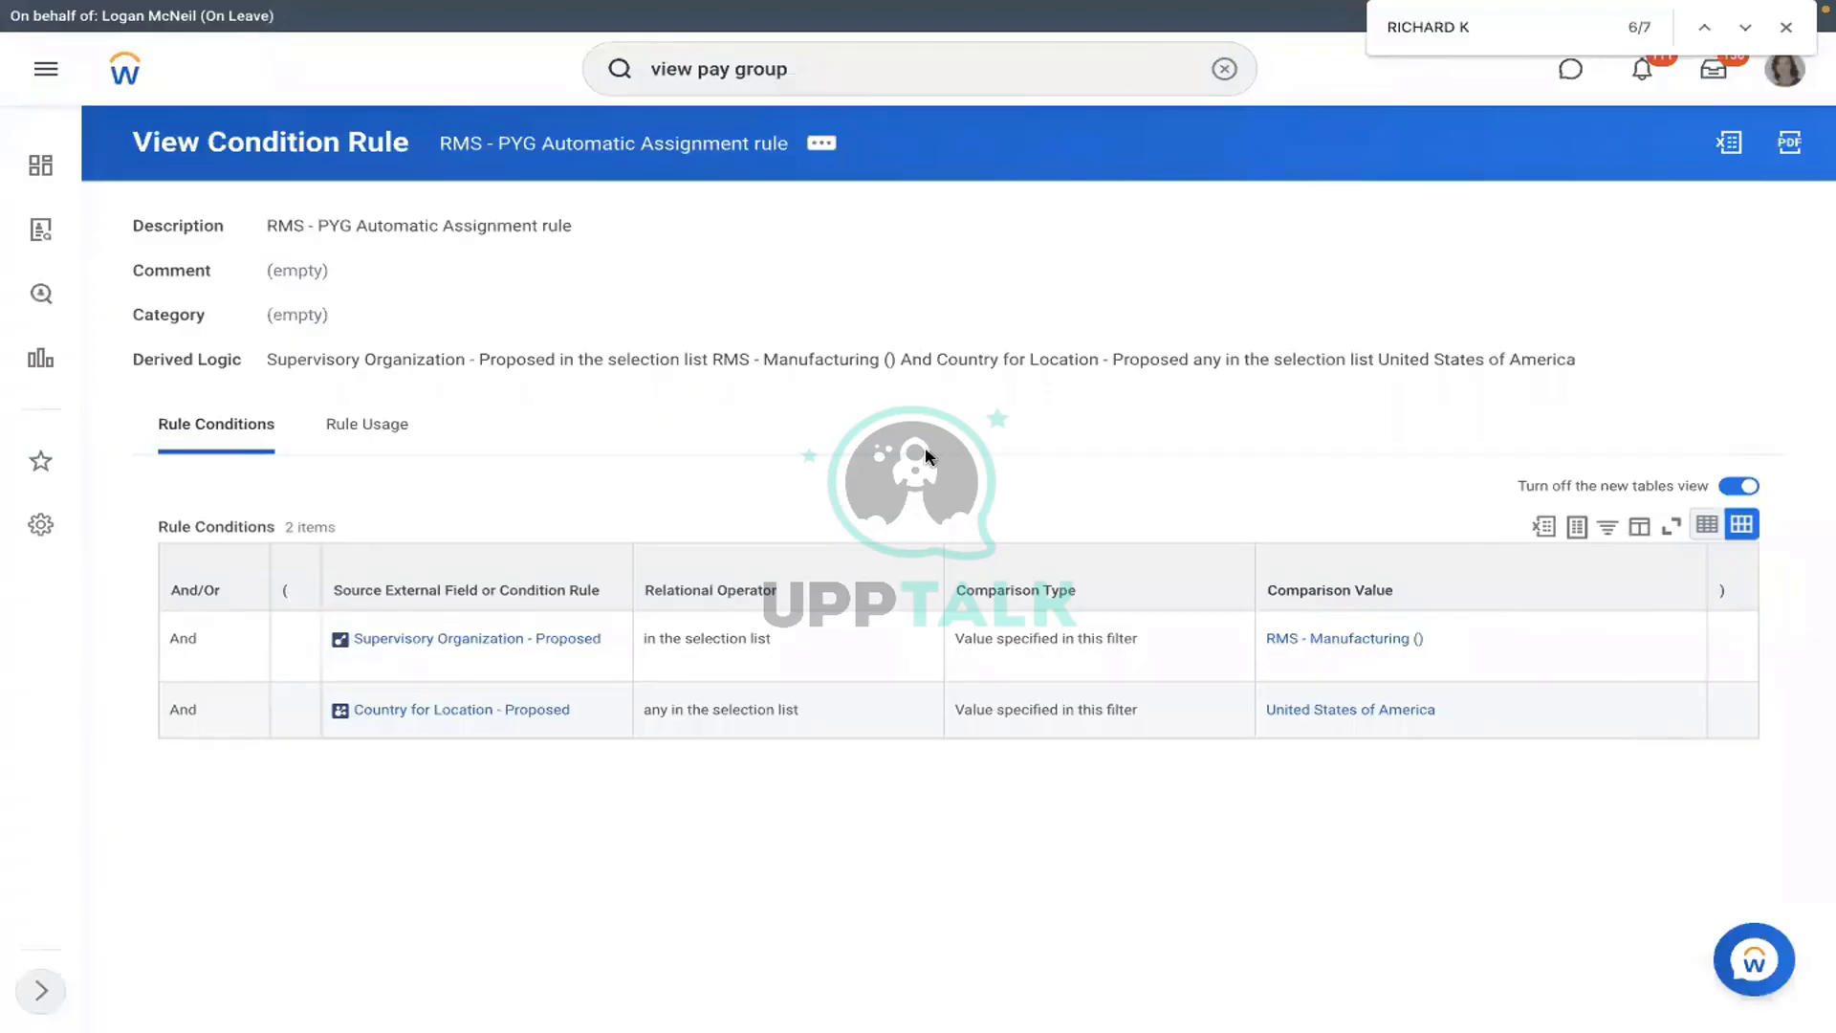
key(ctrl+Left)
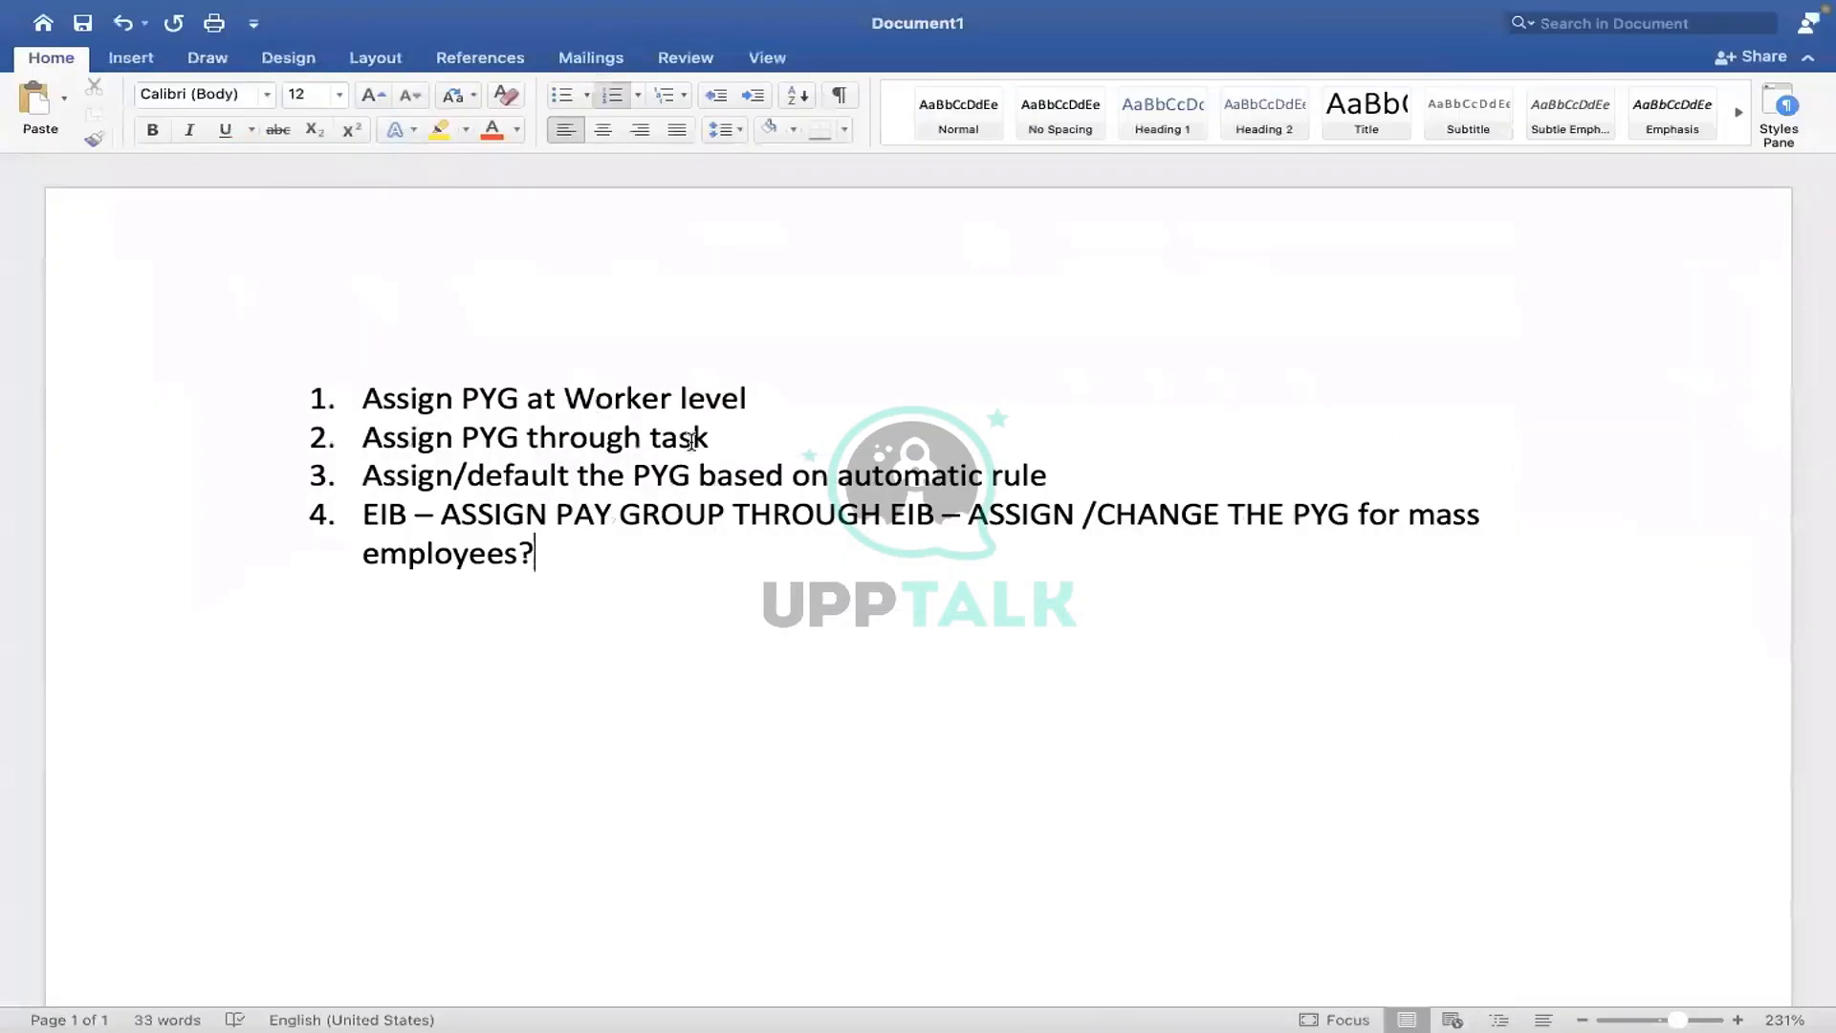
drag(720, 440, 381, 412)
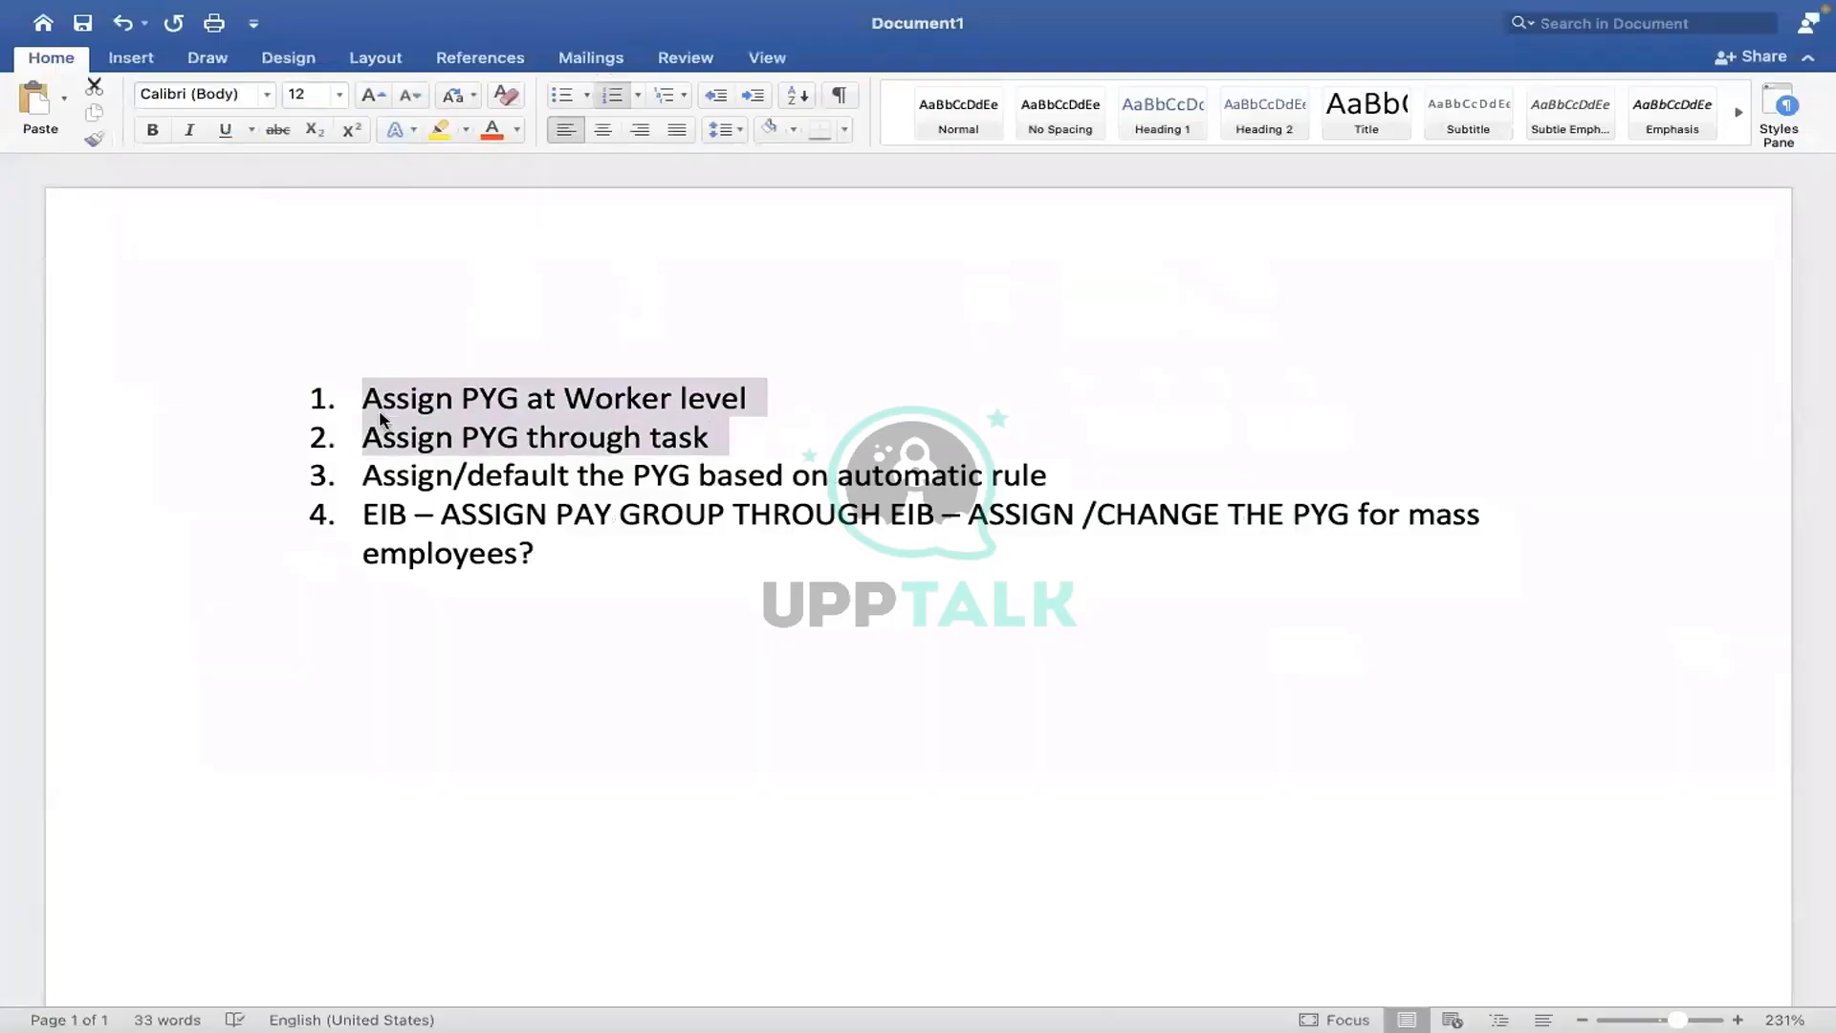
key(ctrl+Right)
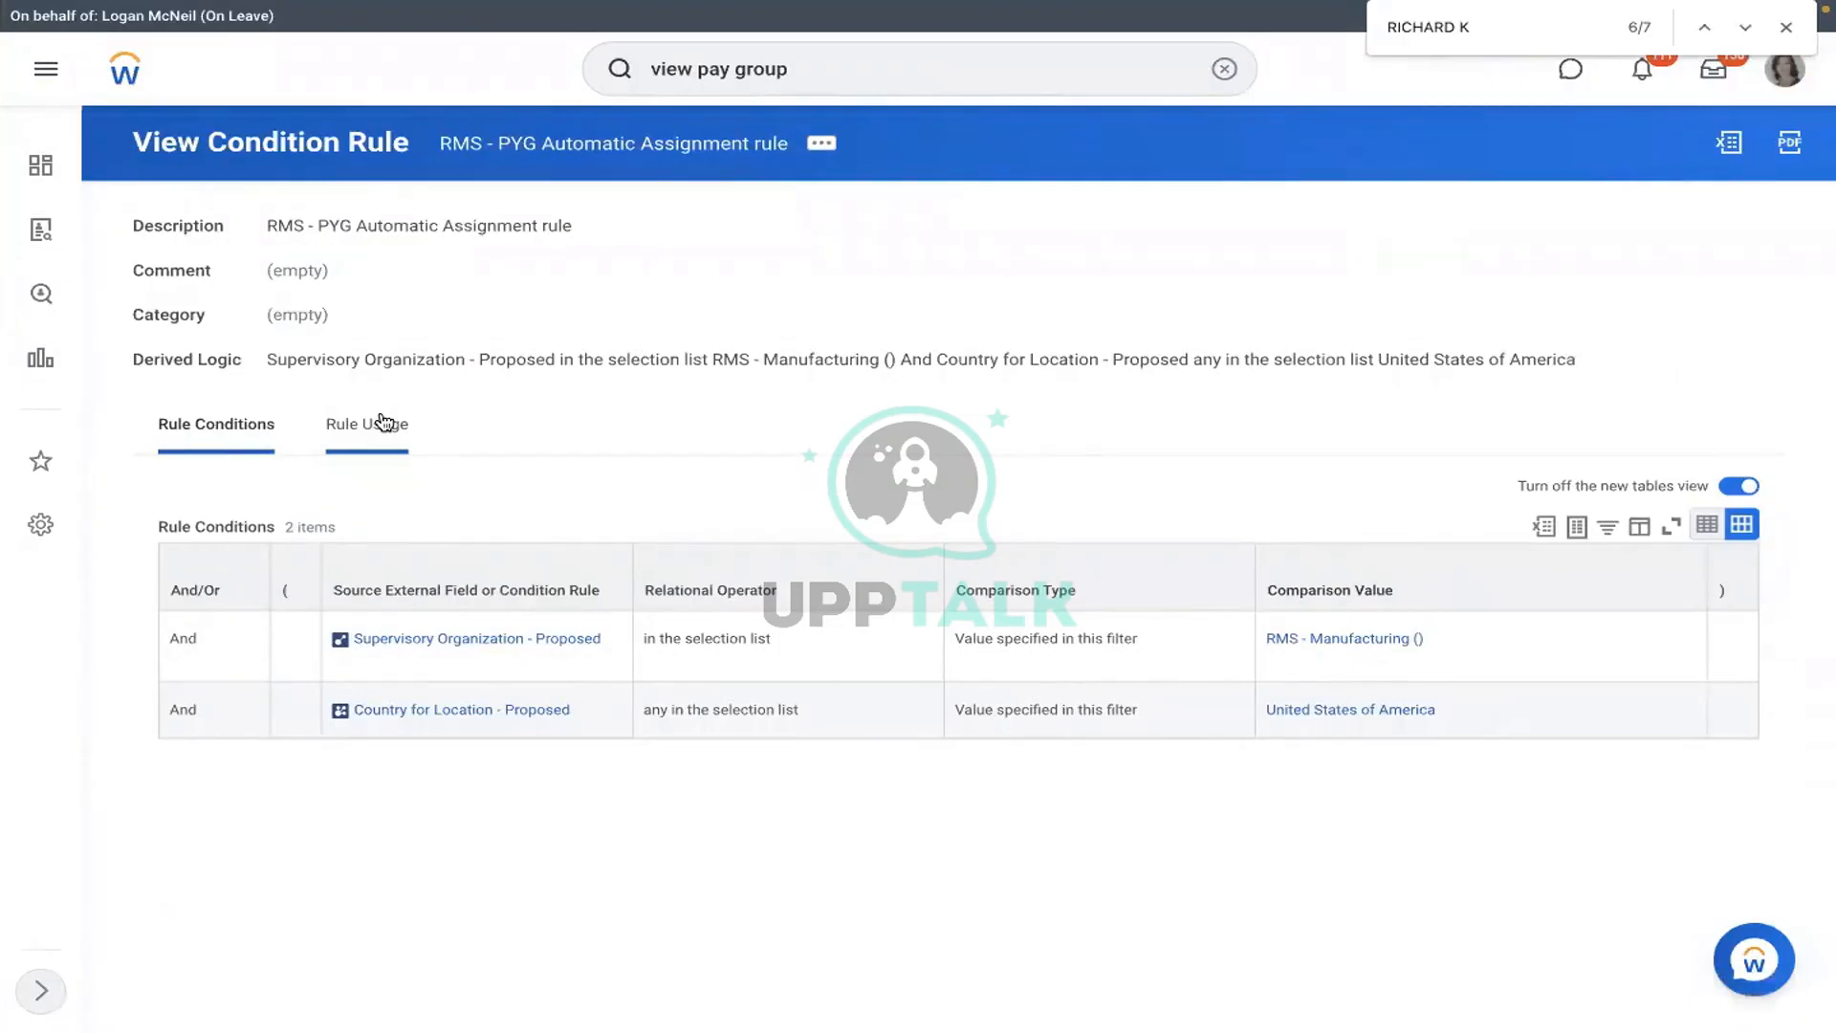
key(ctrl+Left)
drag(553, 516, 372, 509)
click(1225, 68)
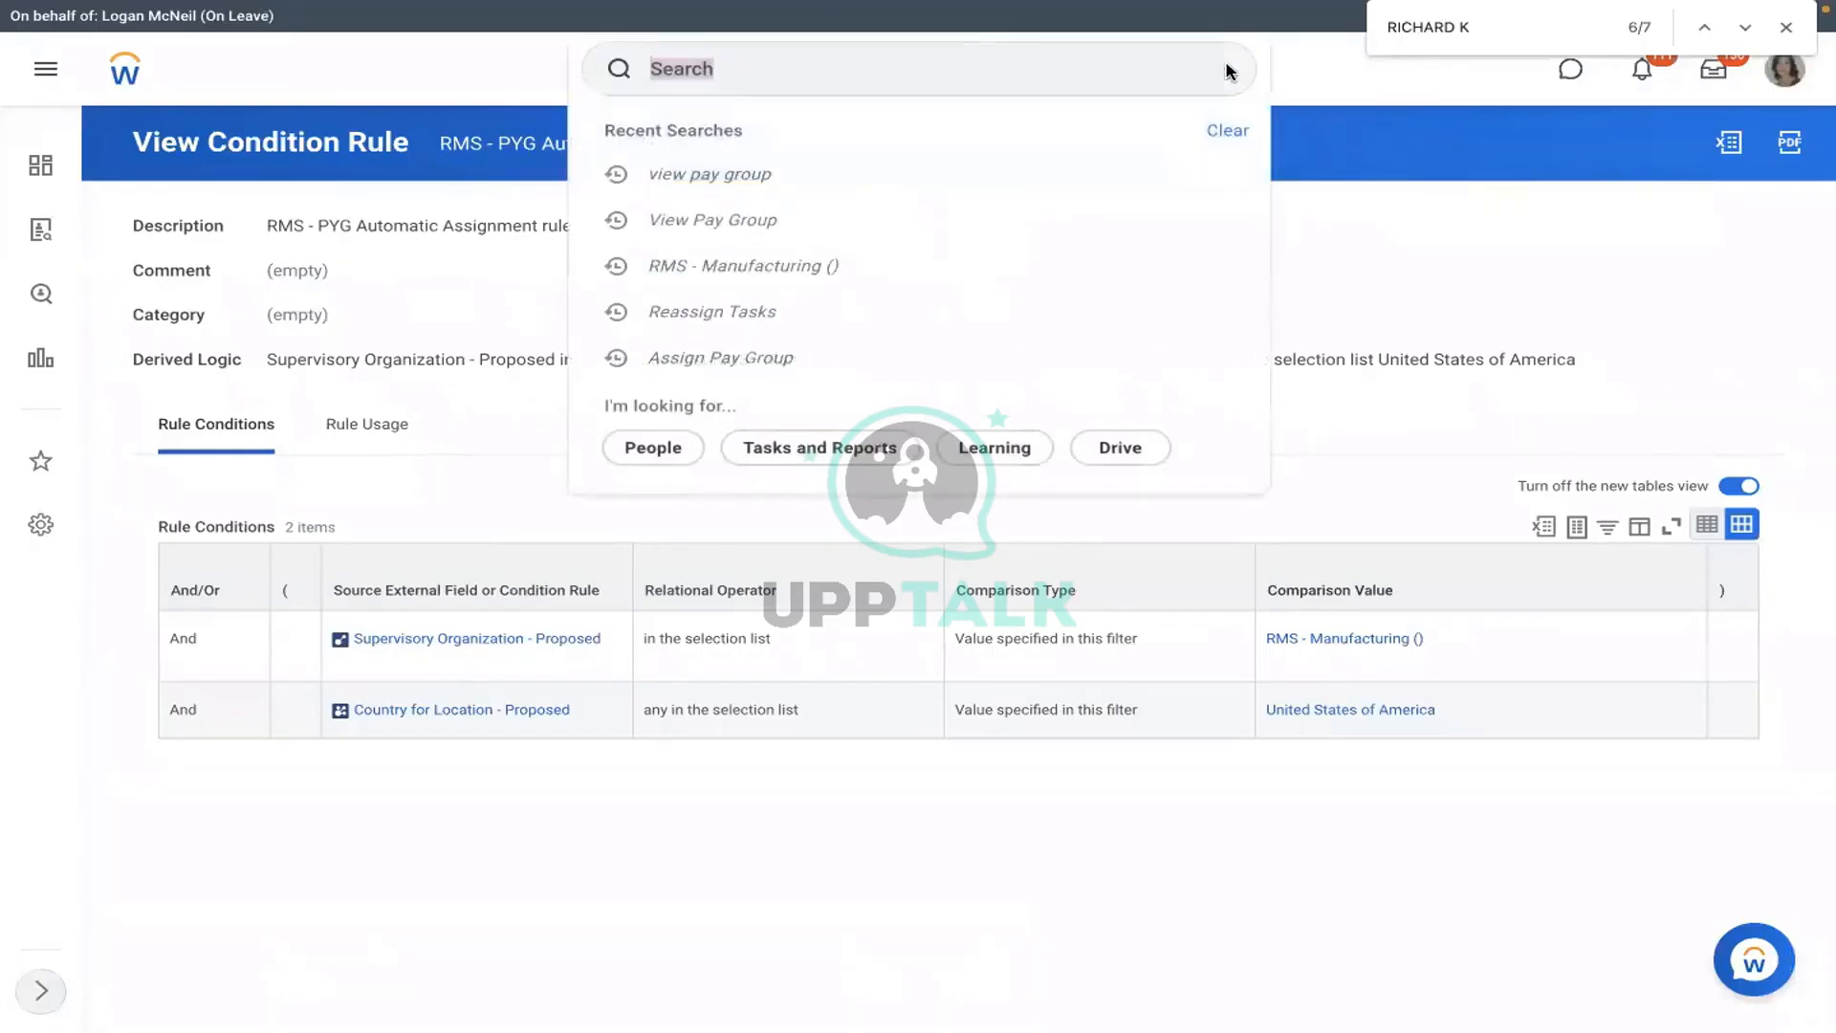
click(936, 88)
text(crea)
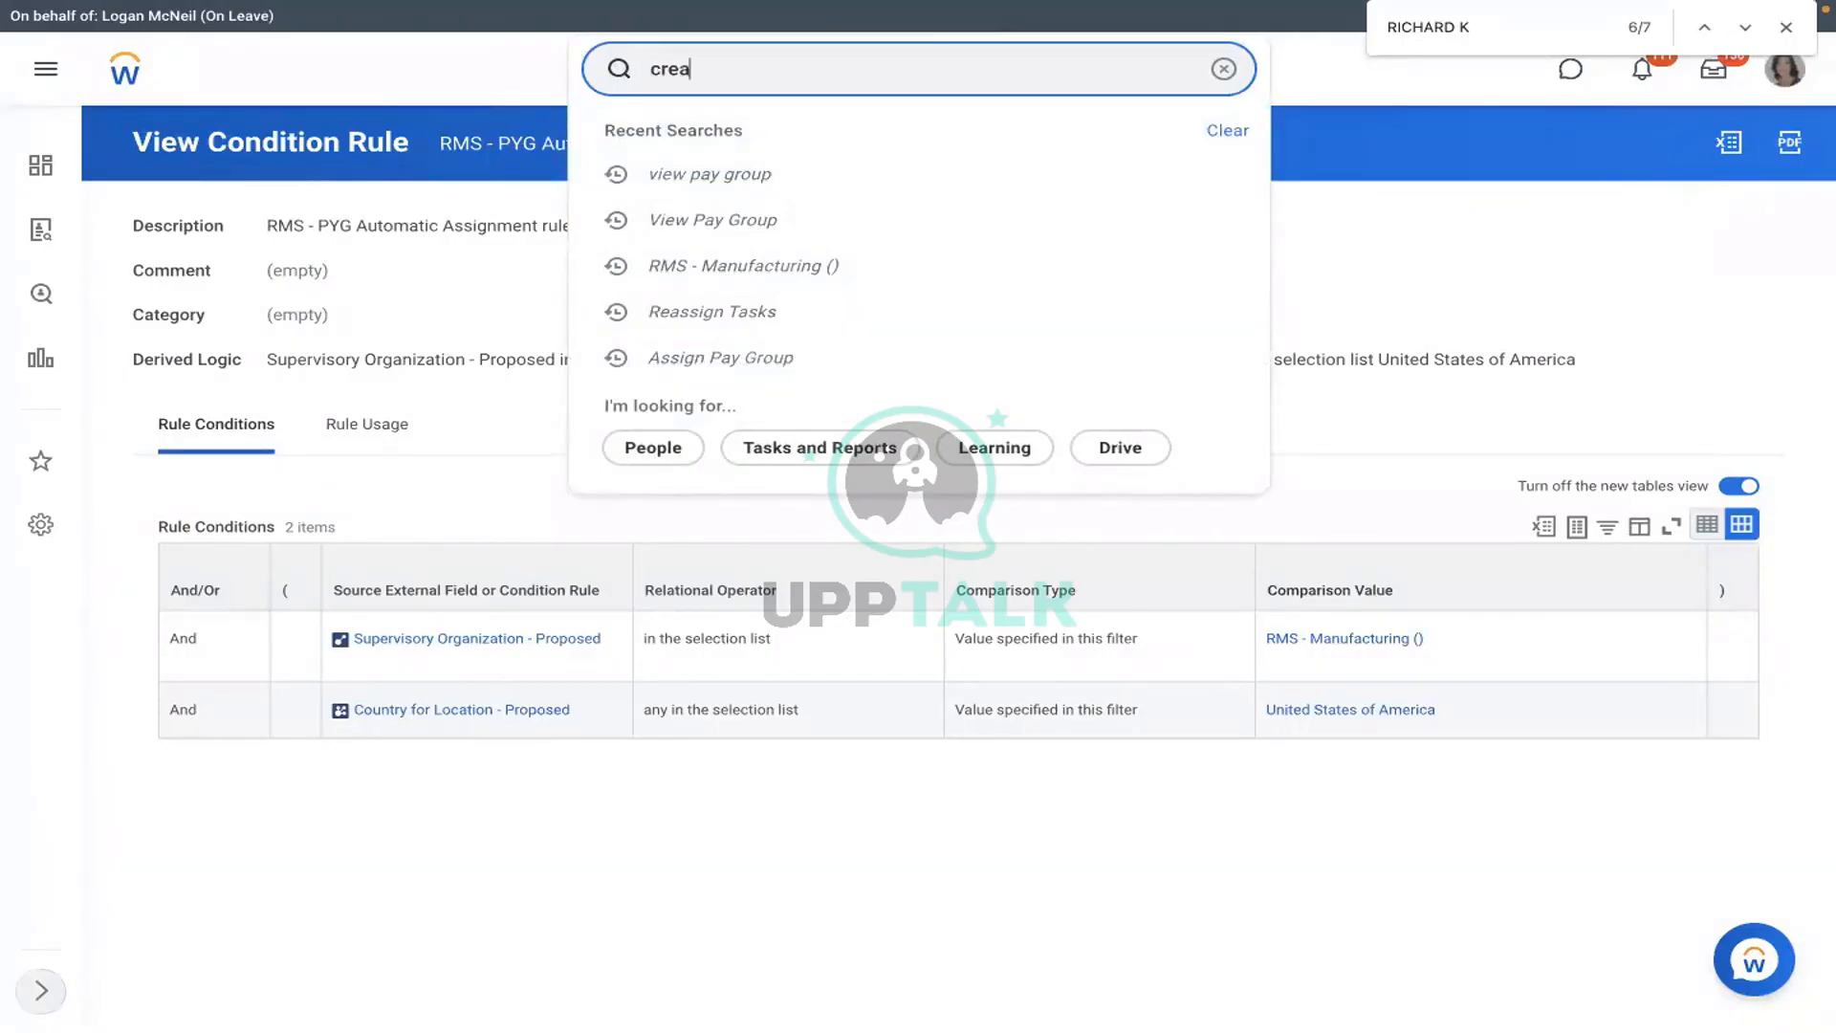
text(te eib)
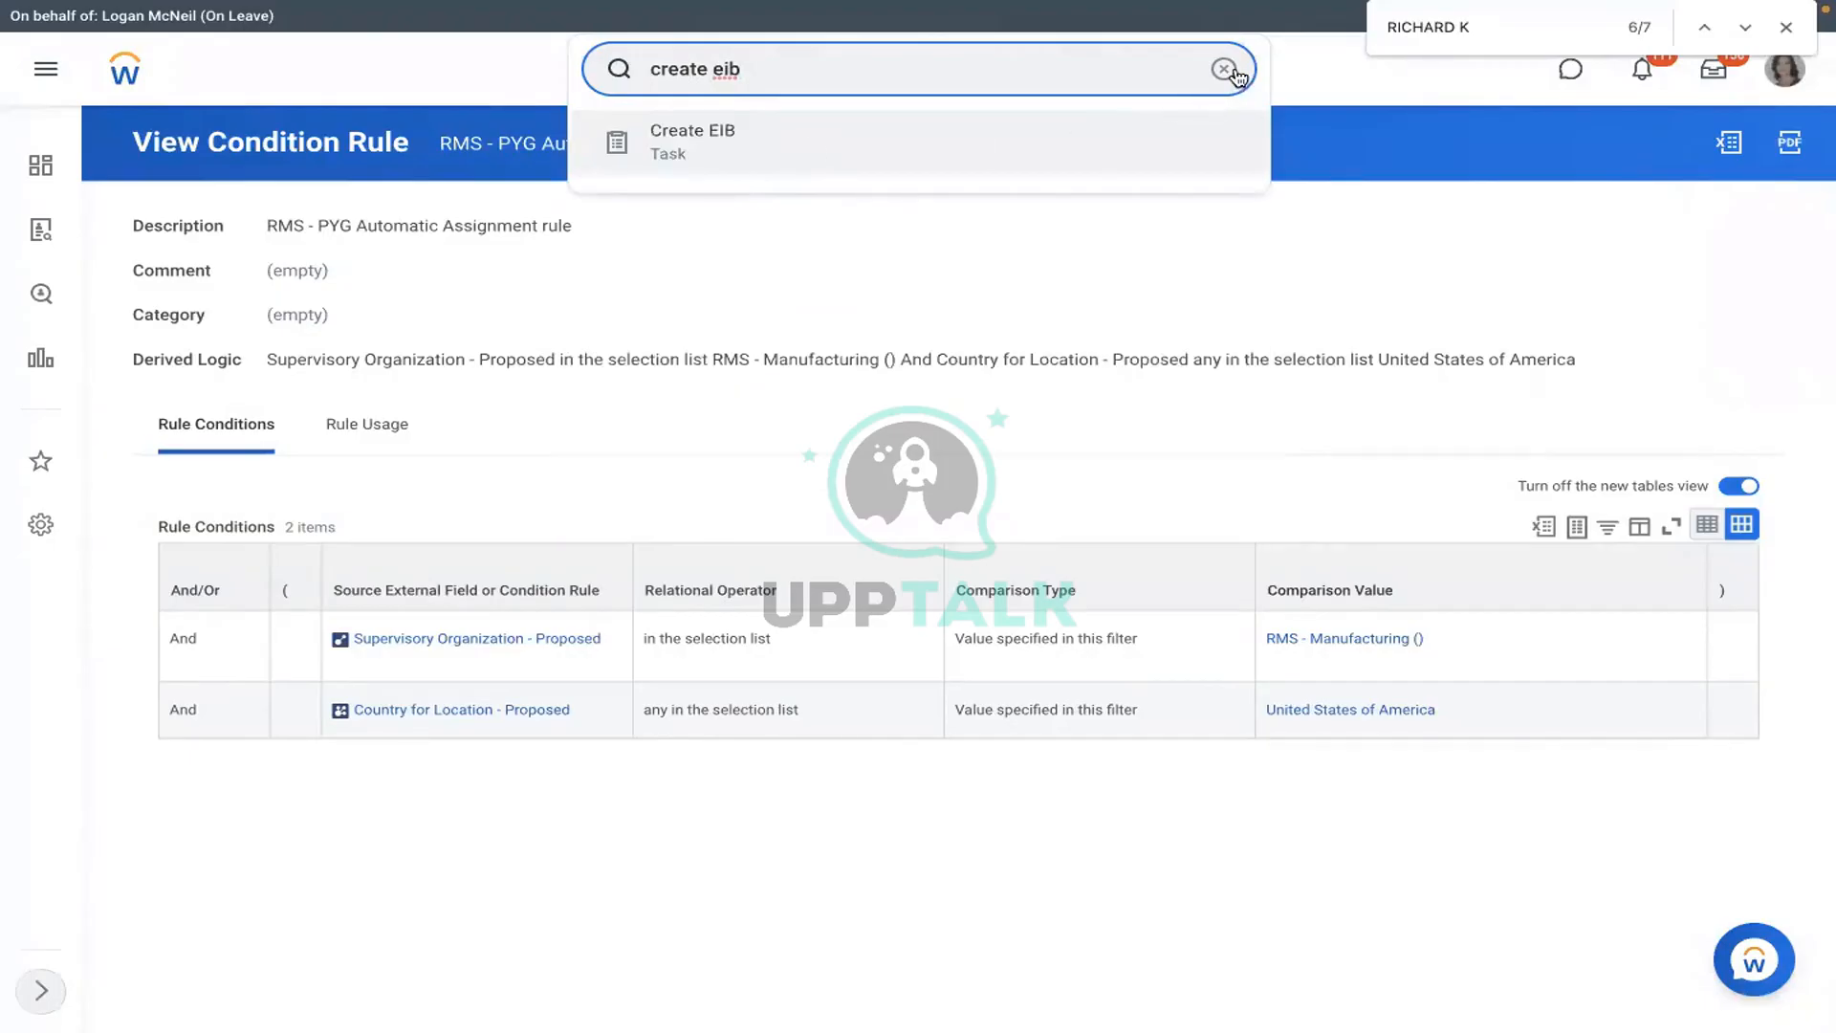
key(ctrl+a)
key(BackSpace)
text(v)
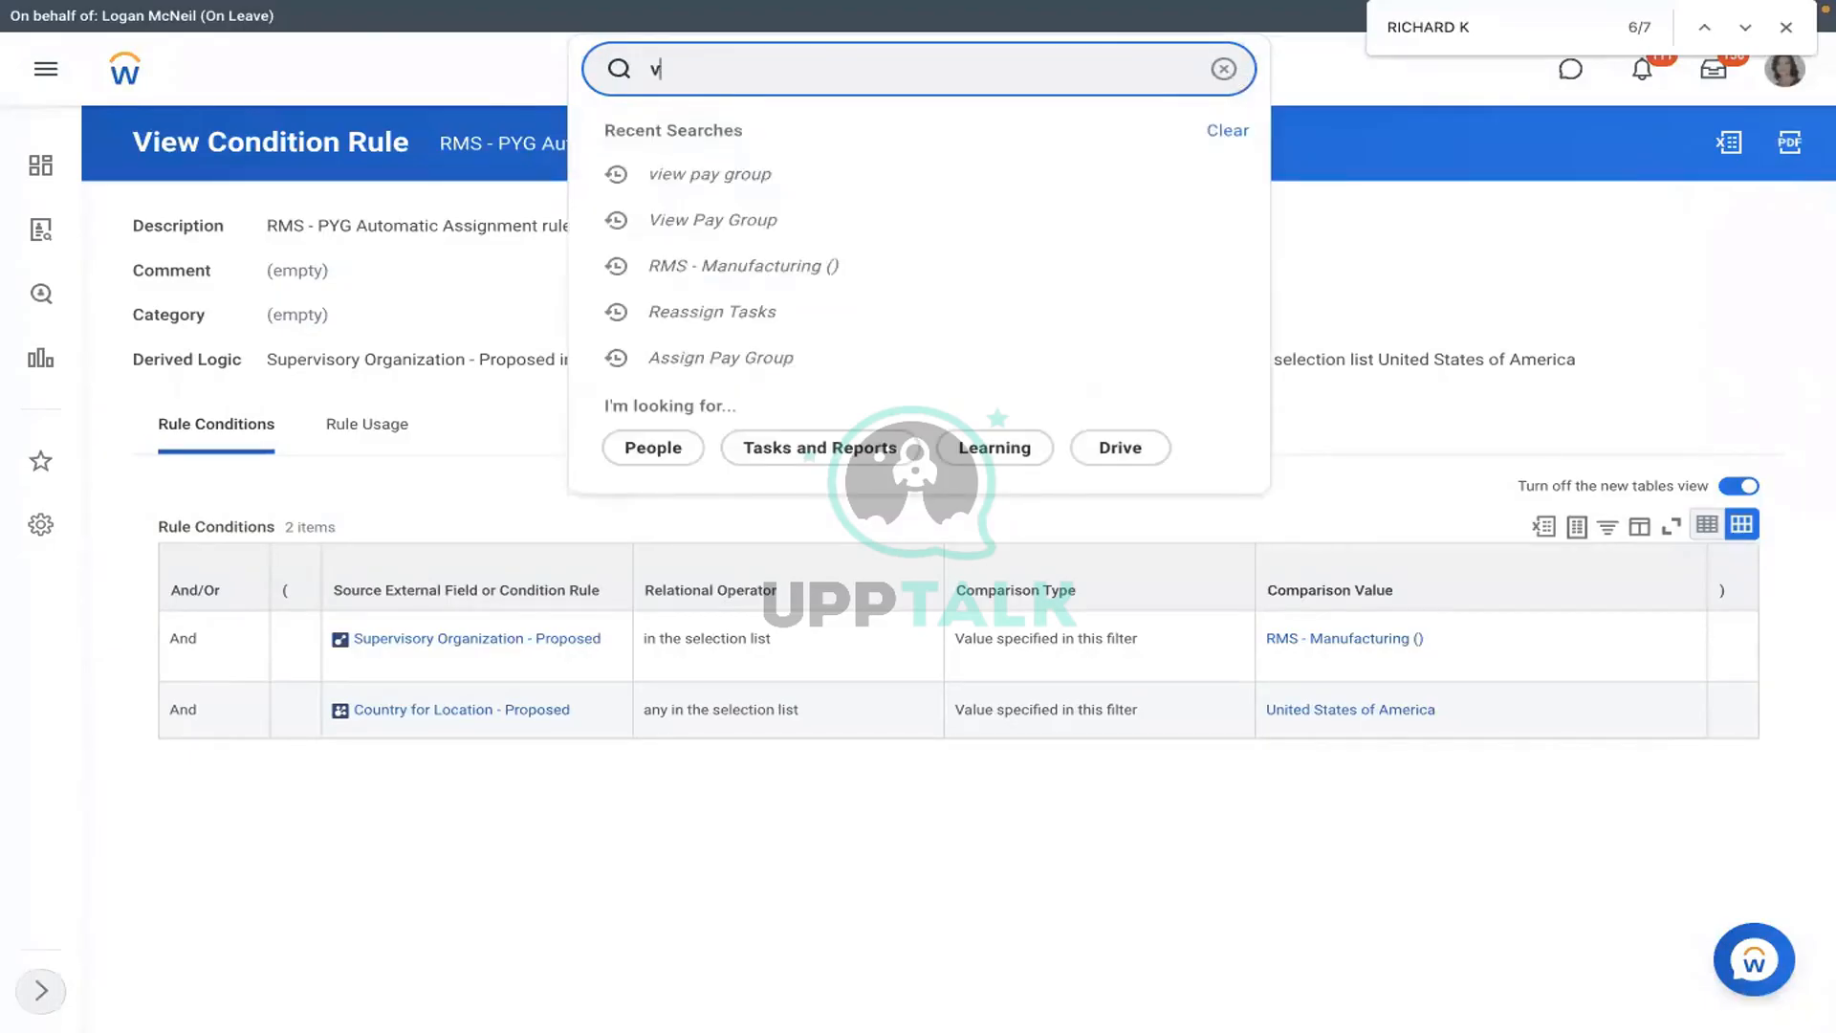
text(iew i)
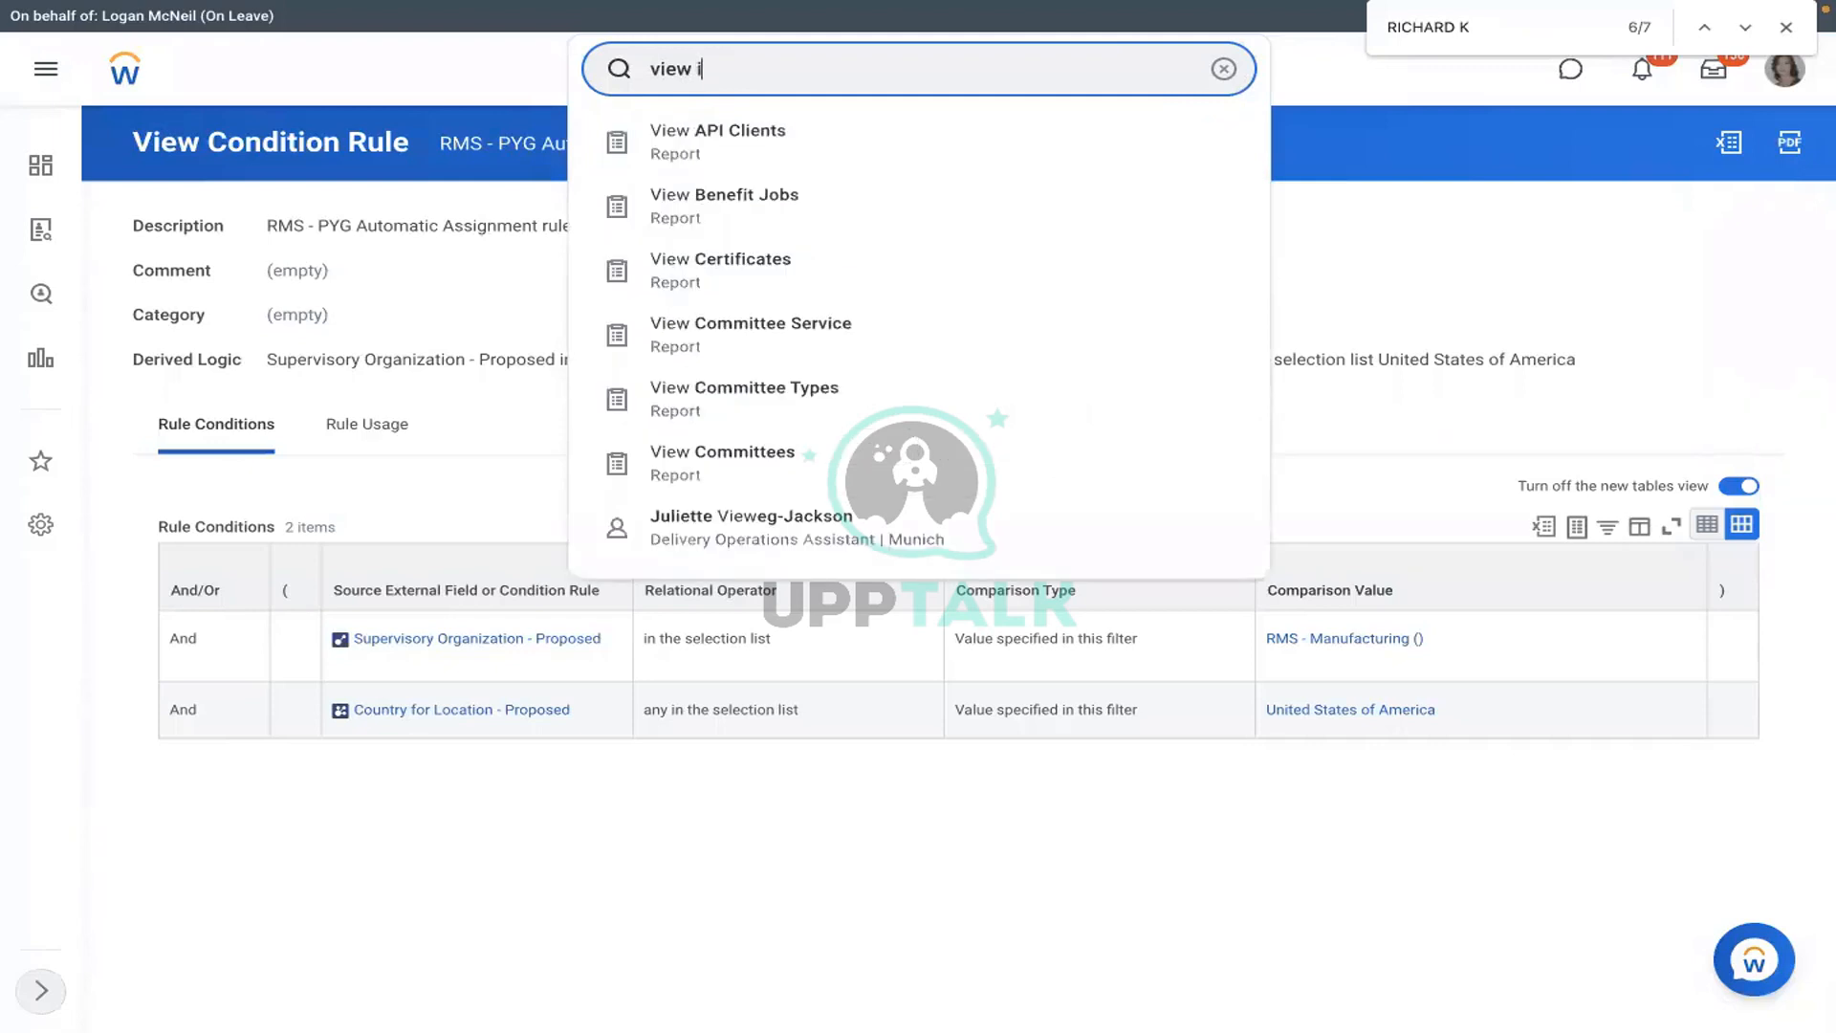
text(nt sys)
click(834, 141)
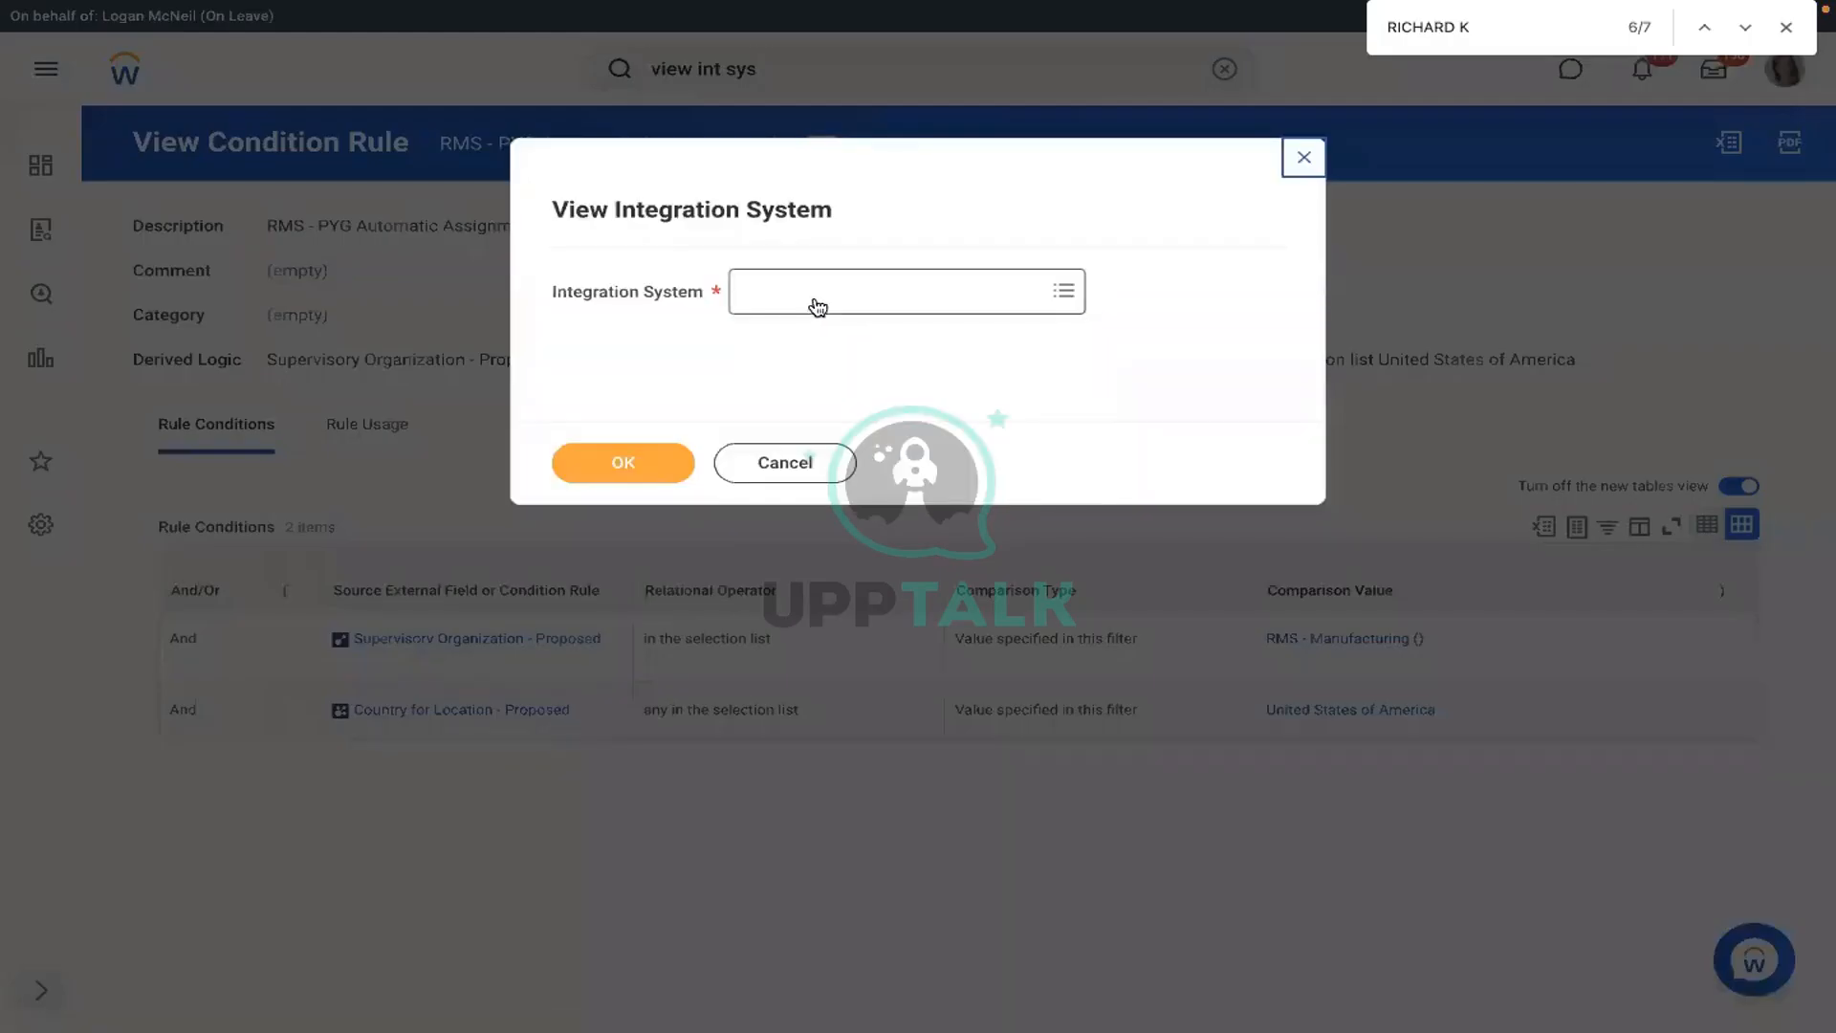
click(818, 306)
text(assign pa)
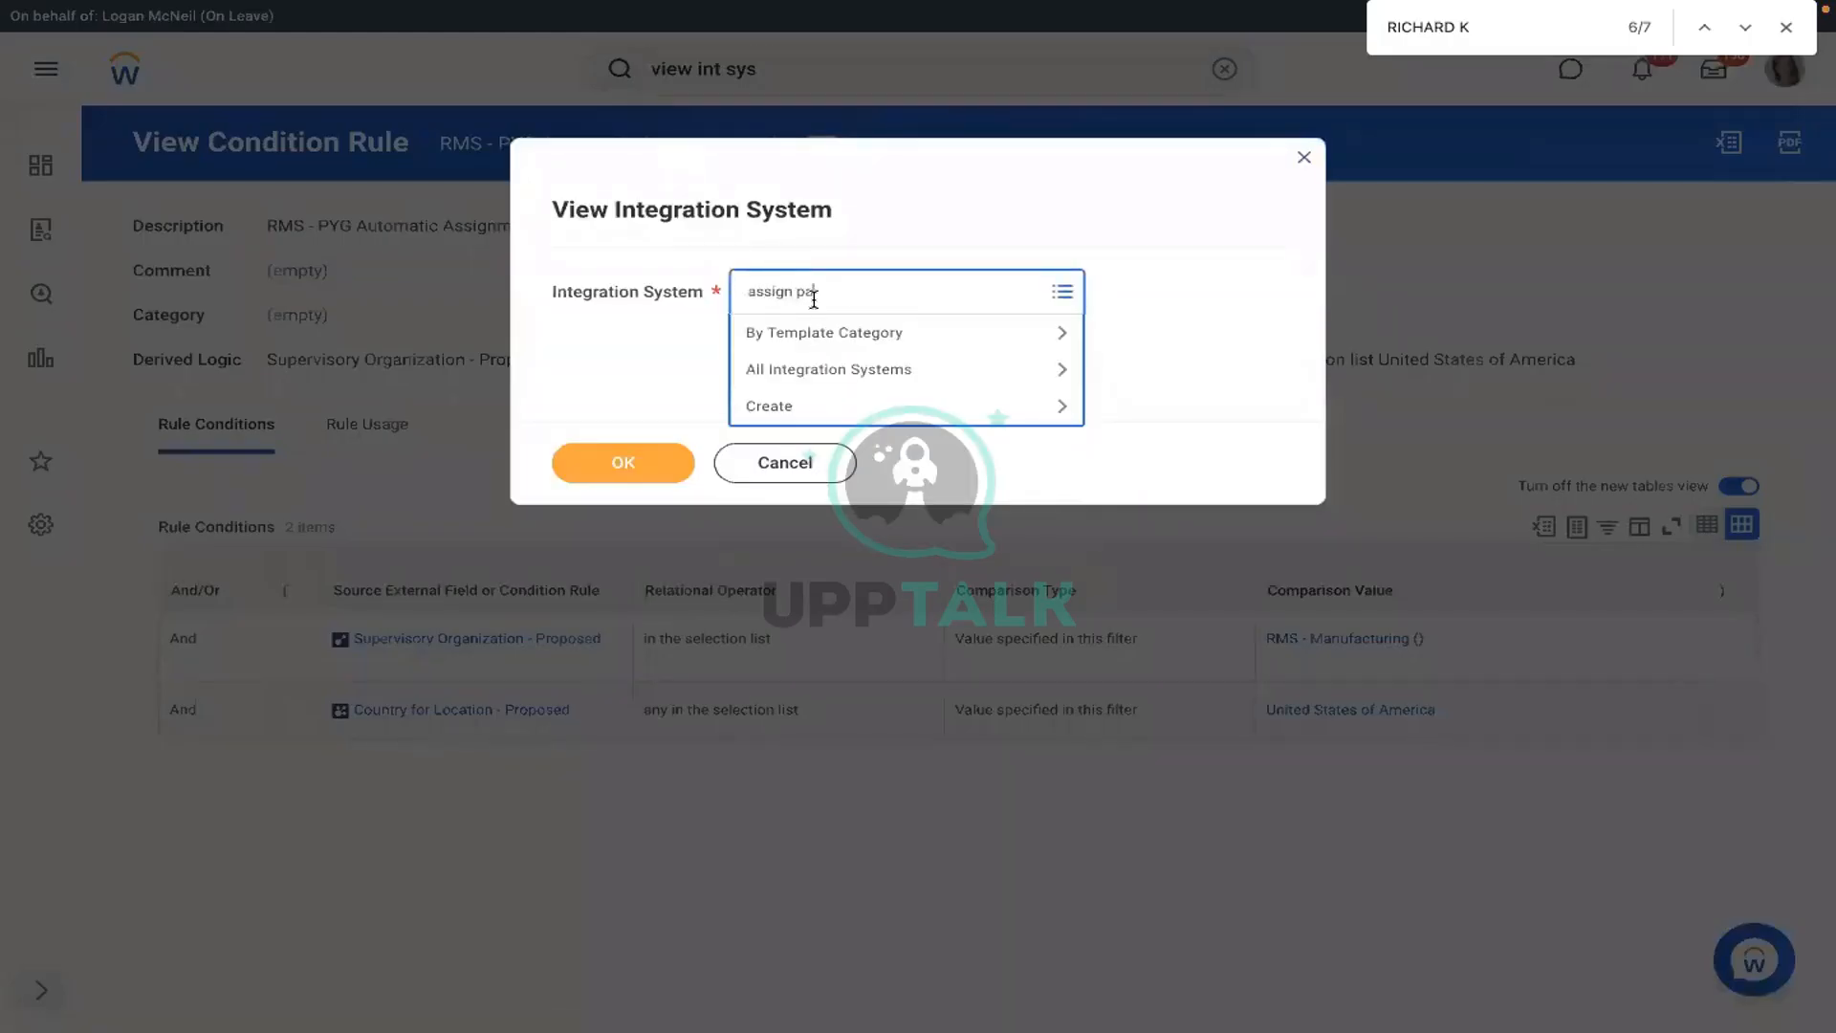
text(y group)
key(Return)
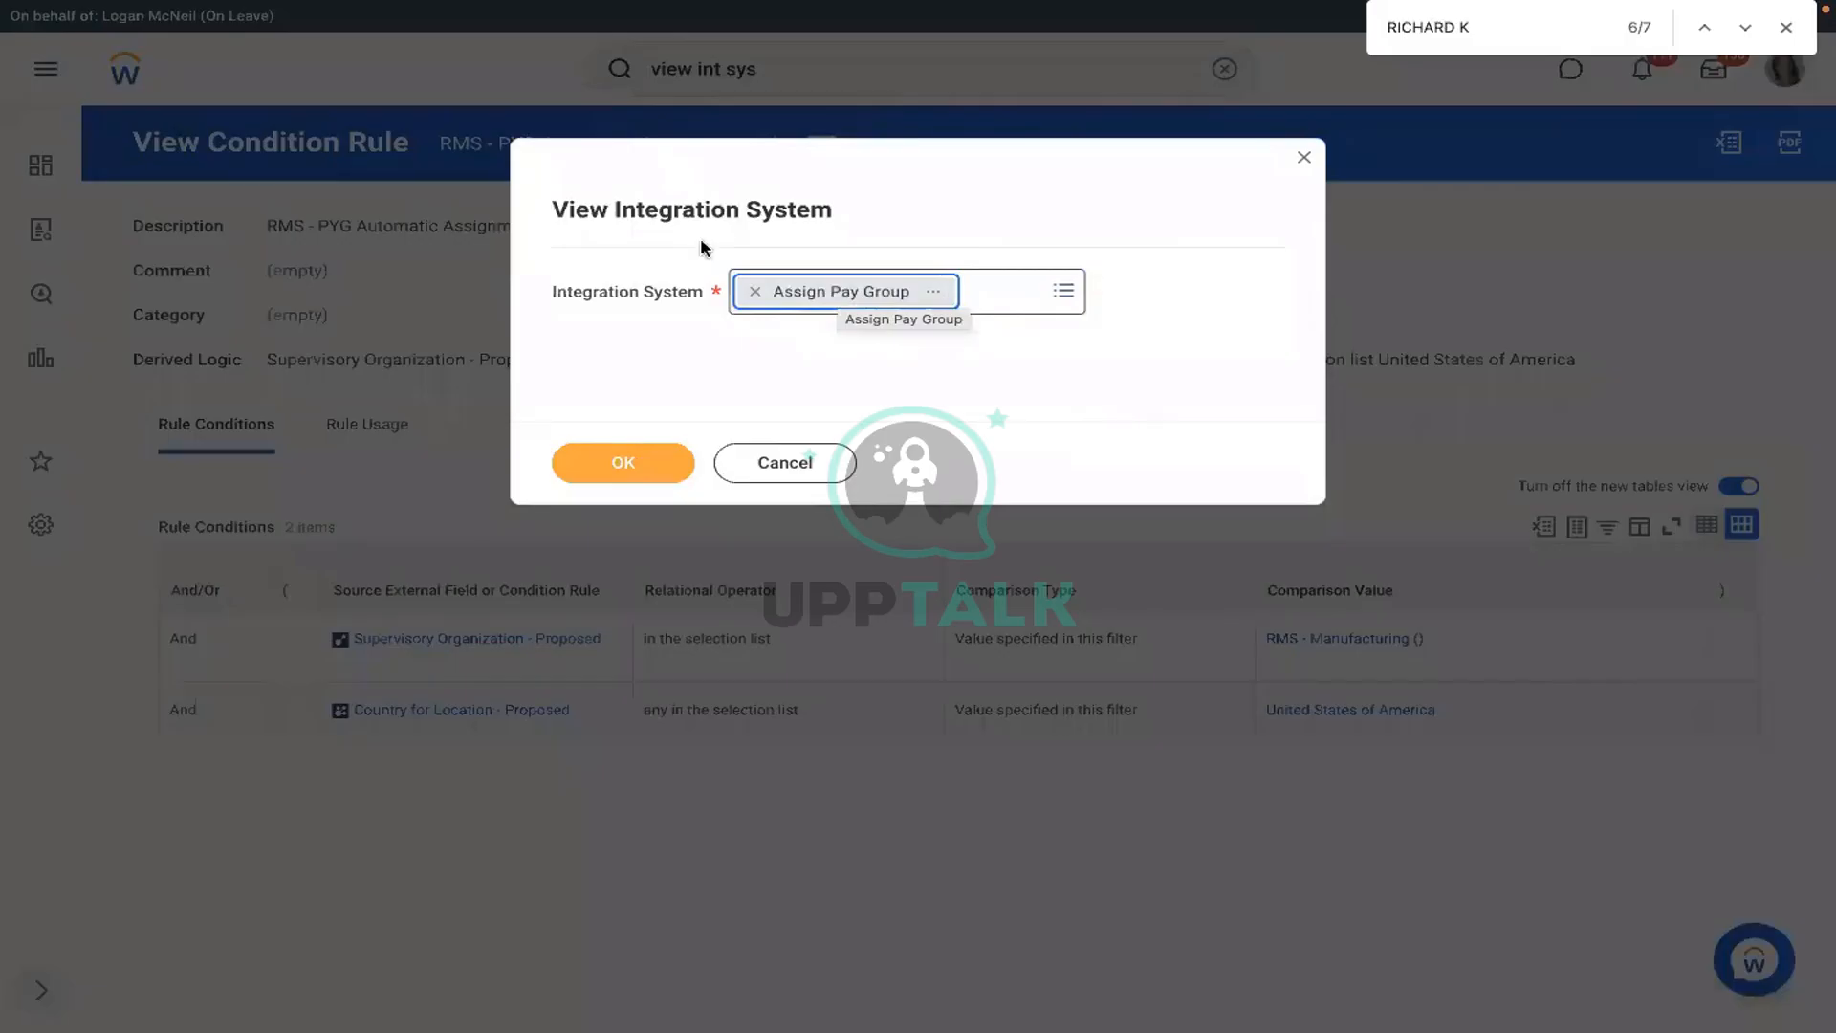
click(1303, 158)
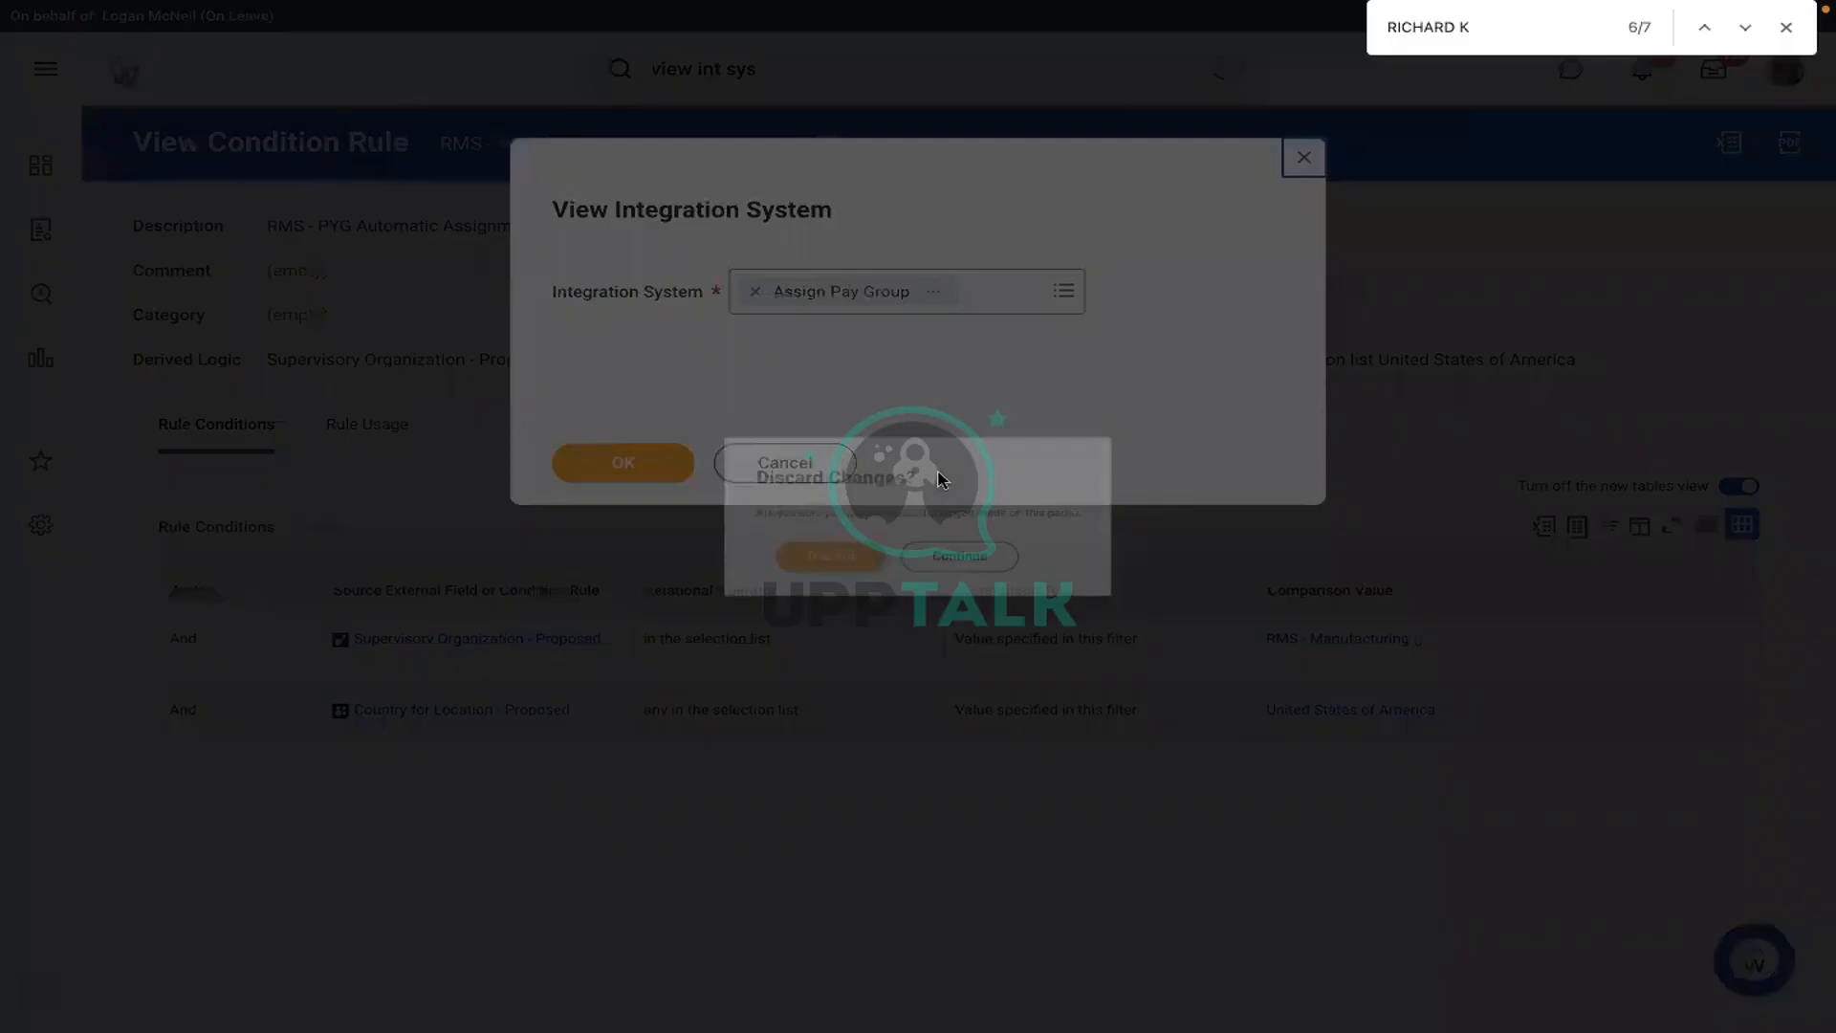
click(818, 580)
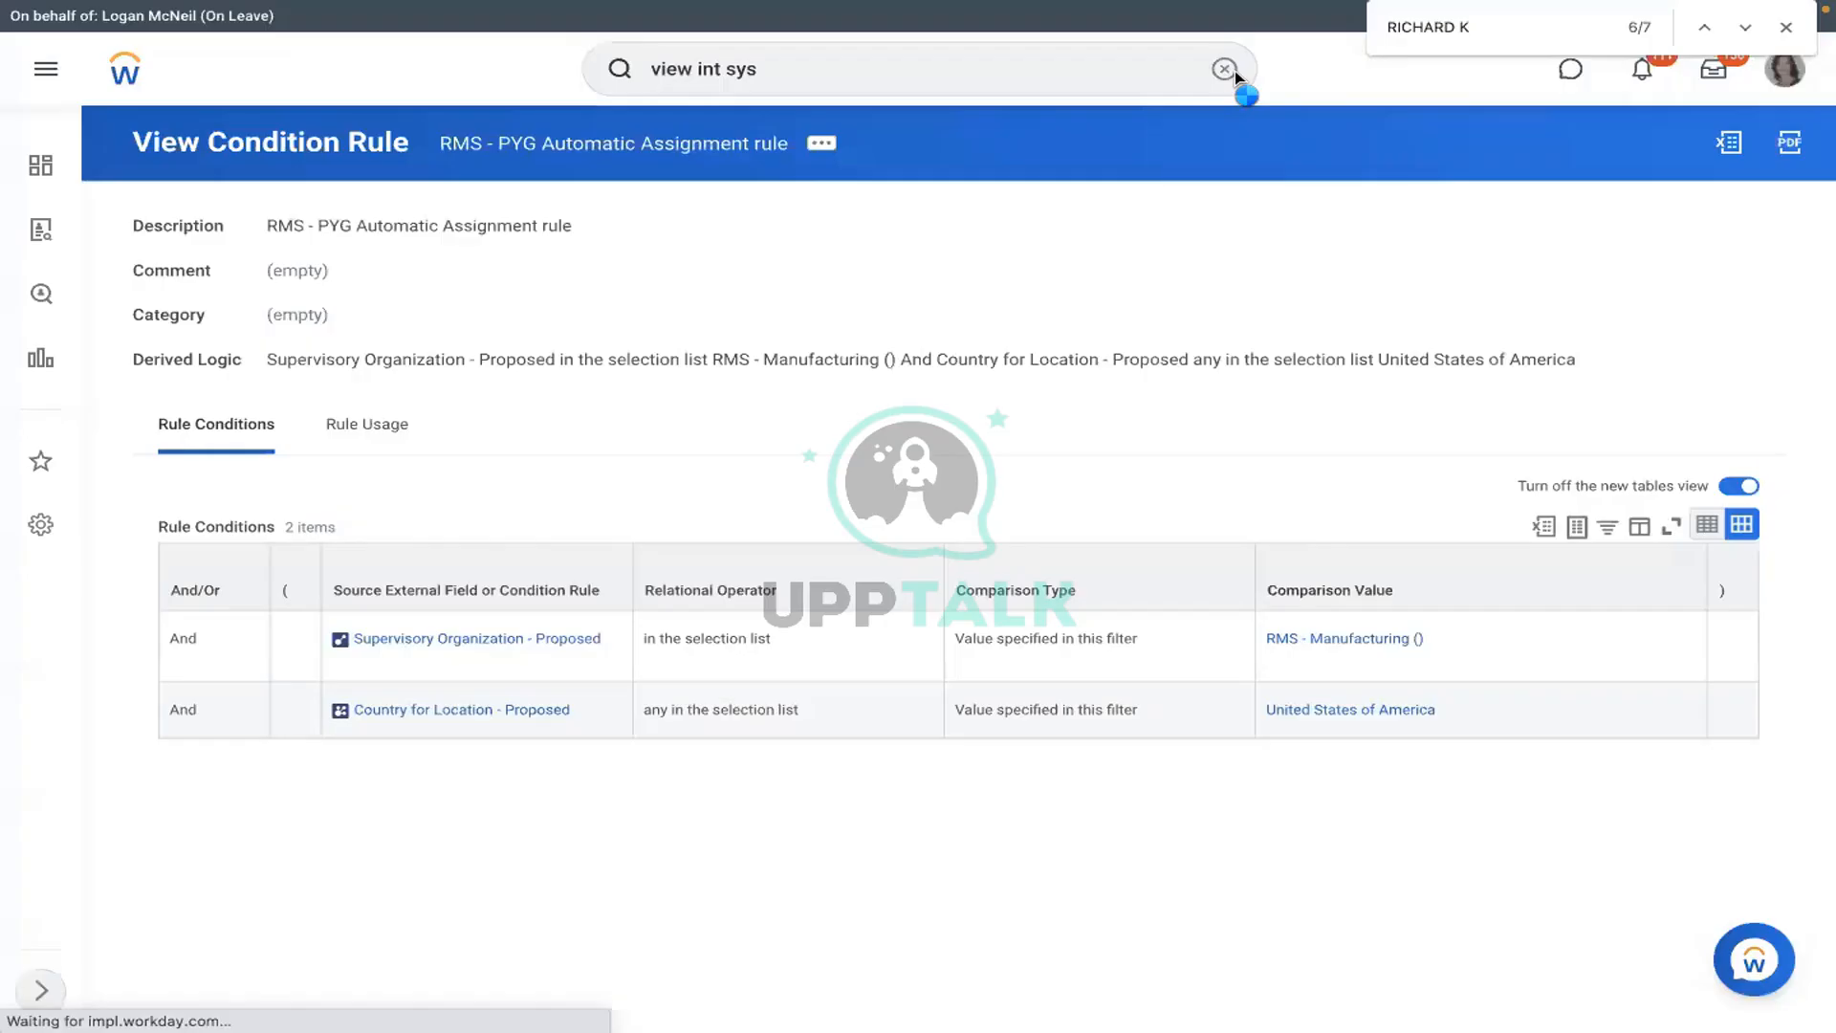
- Create an inbound EIB named 'RMS - Assign Pay Group' through the Create EIB task
click(1233, 72)
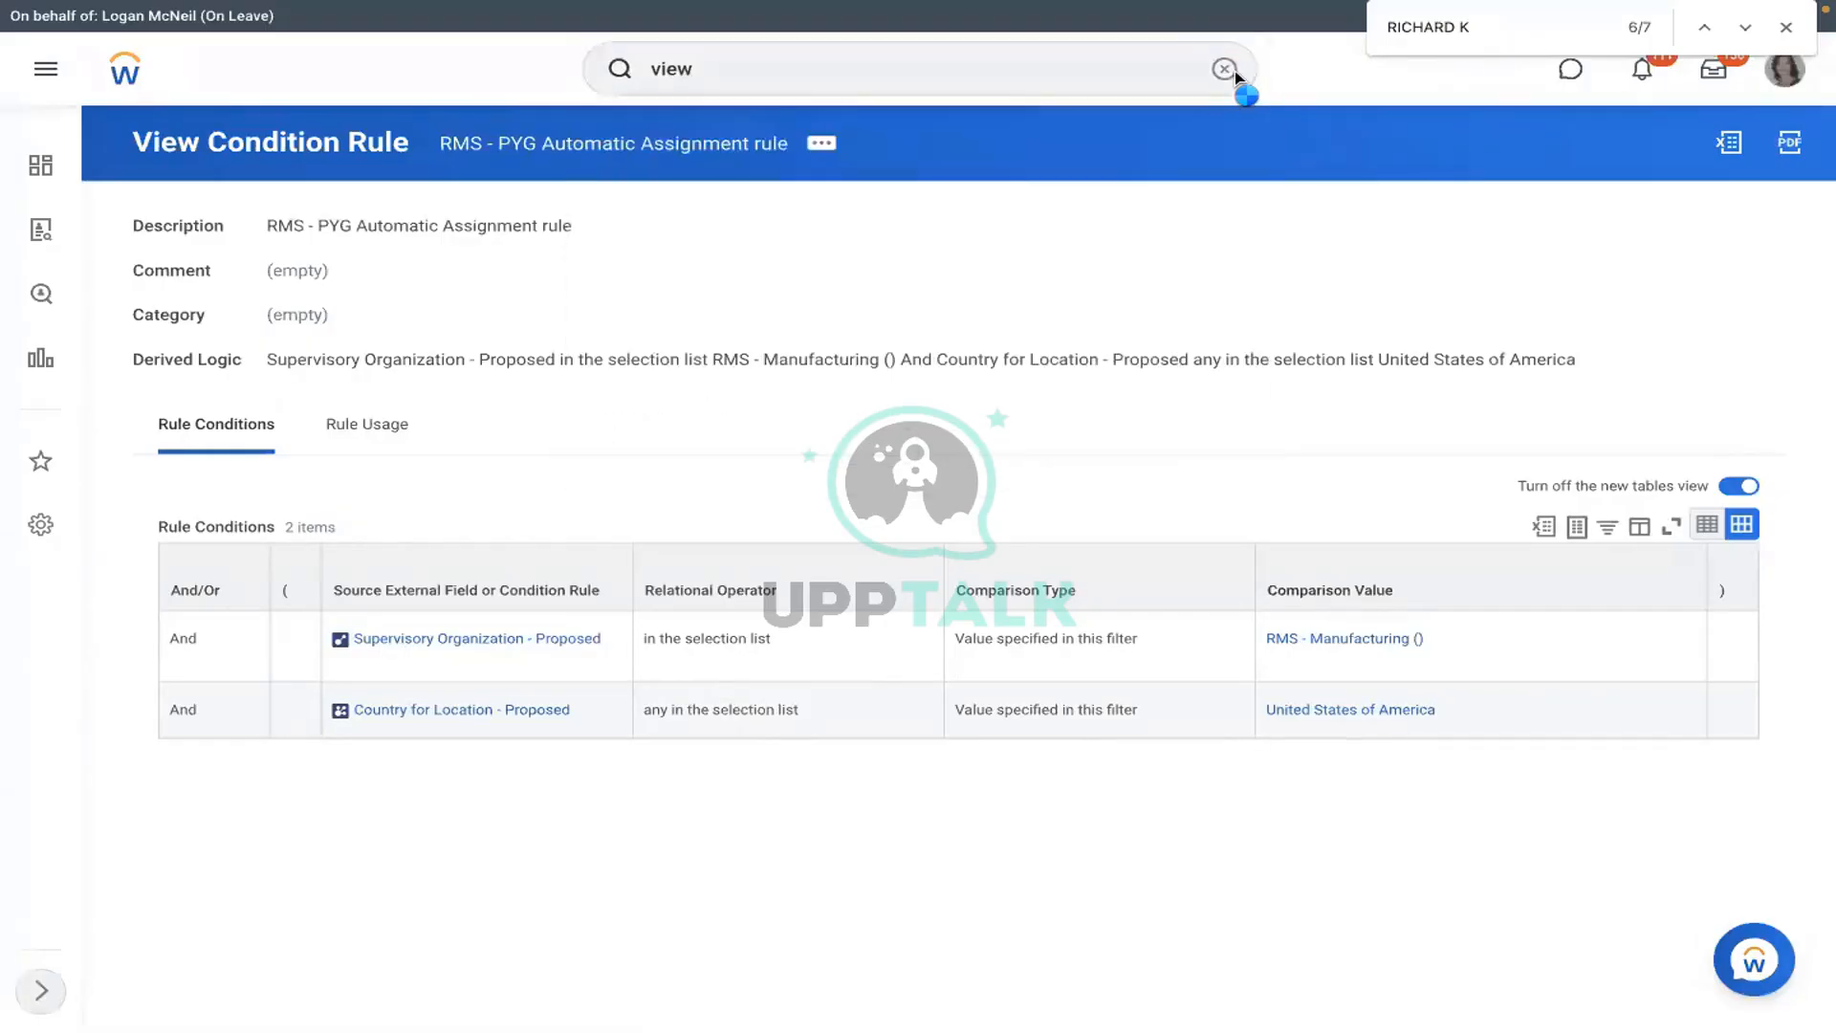
click(1234, 73)
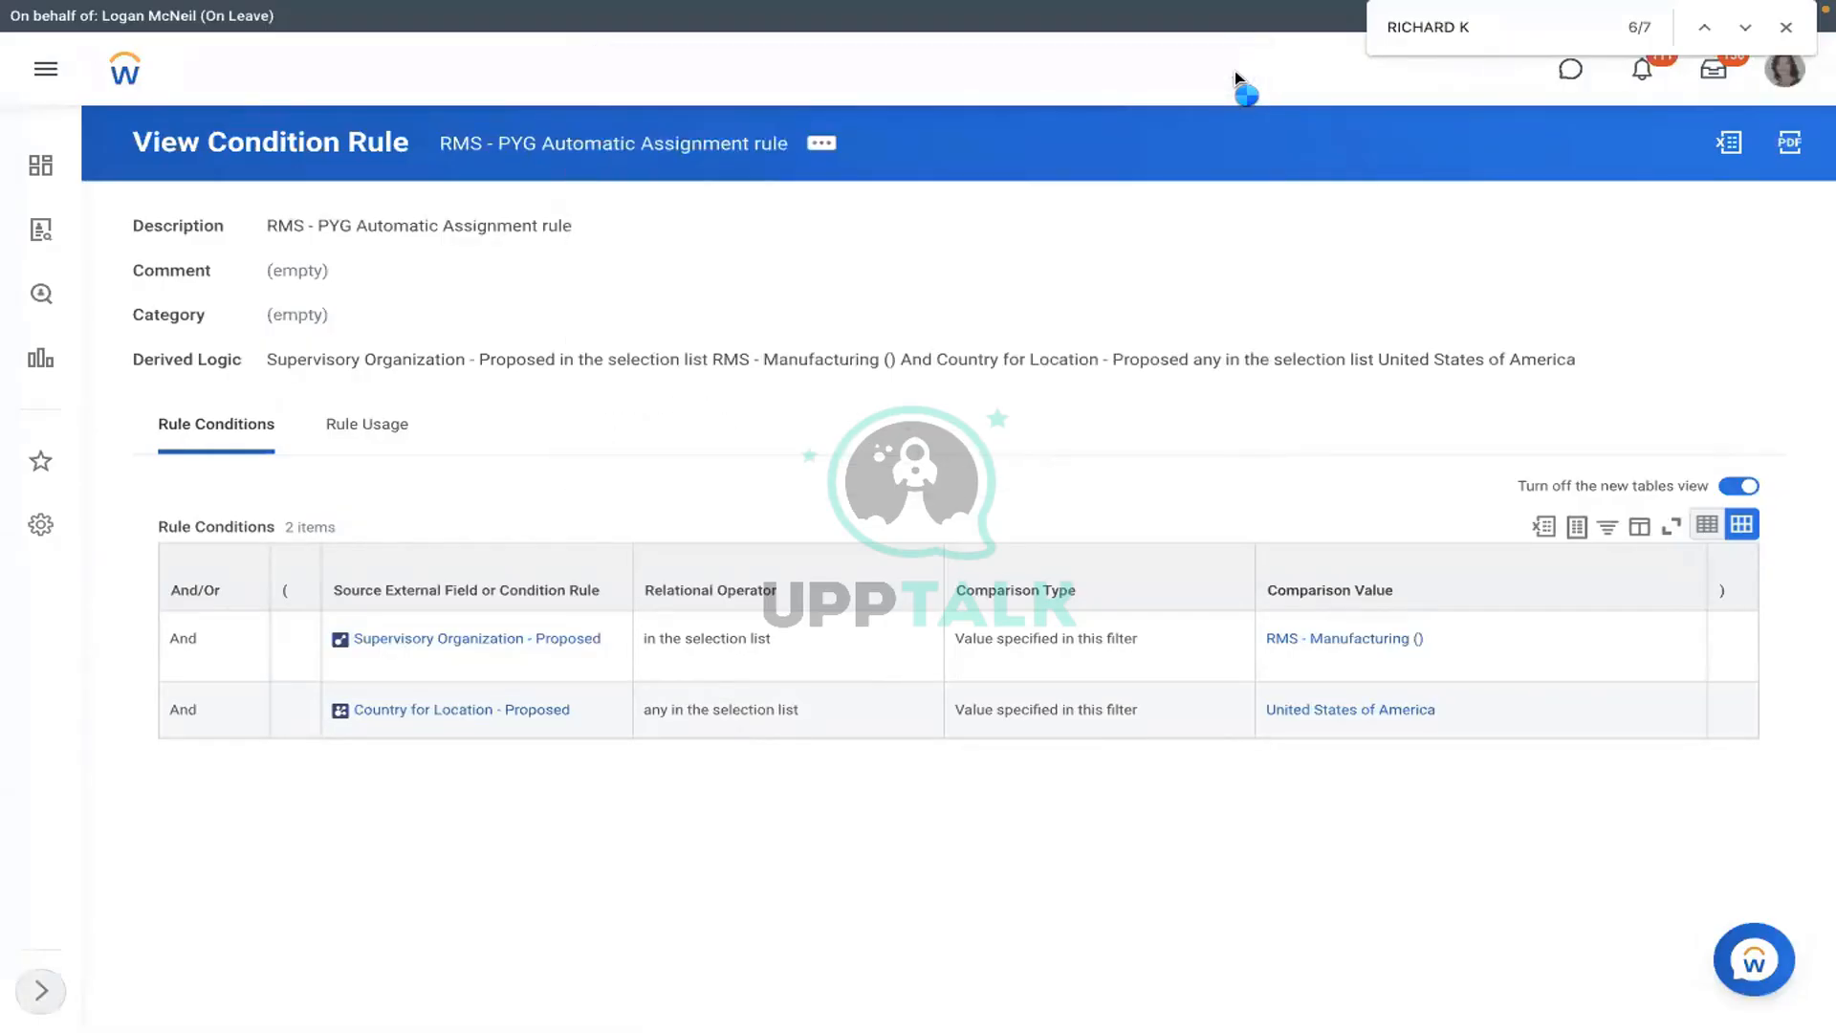
click(894, 84)
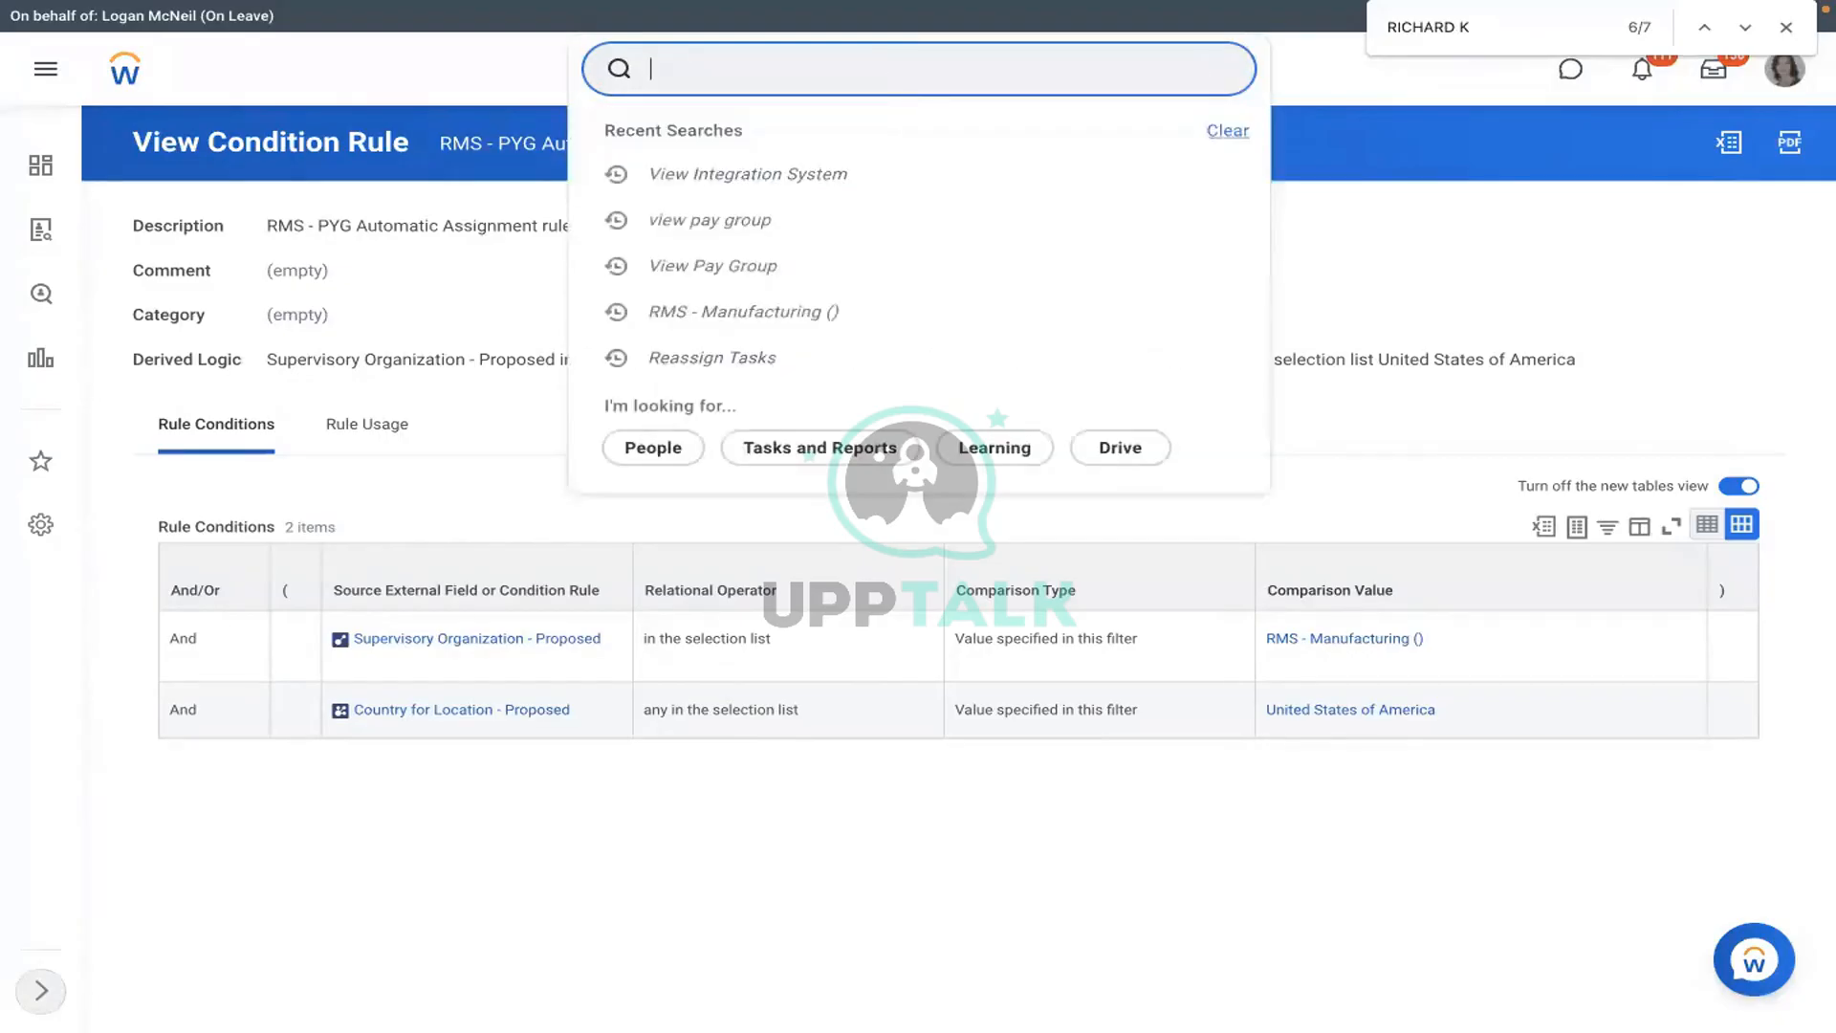
click(708, 77)
text(create eib)
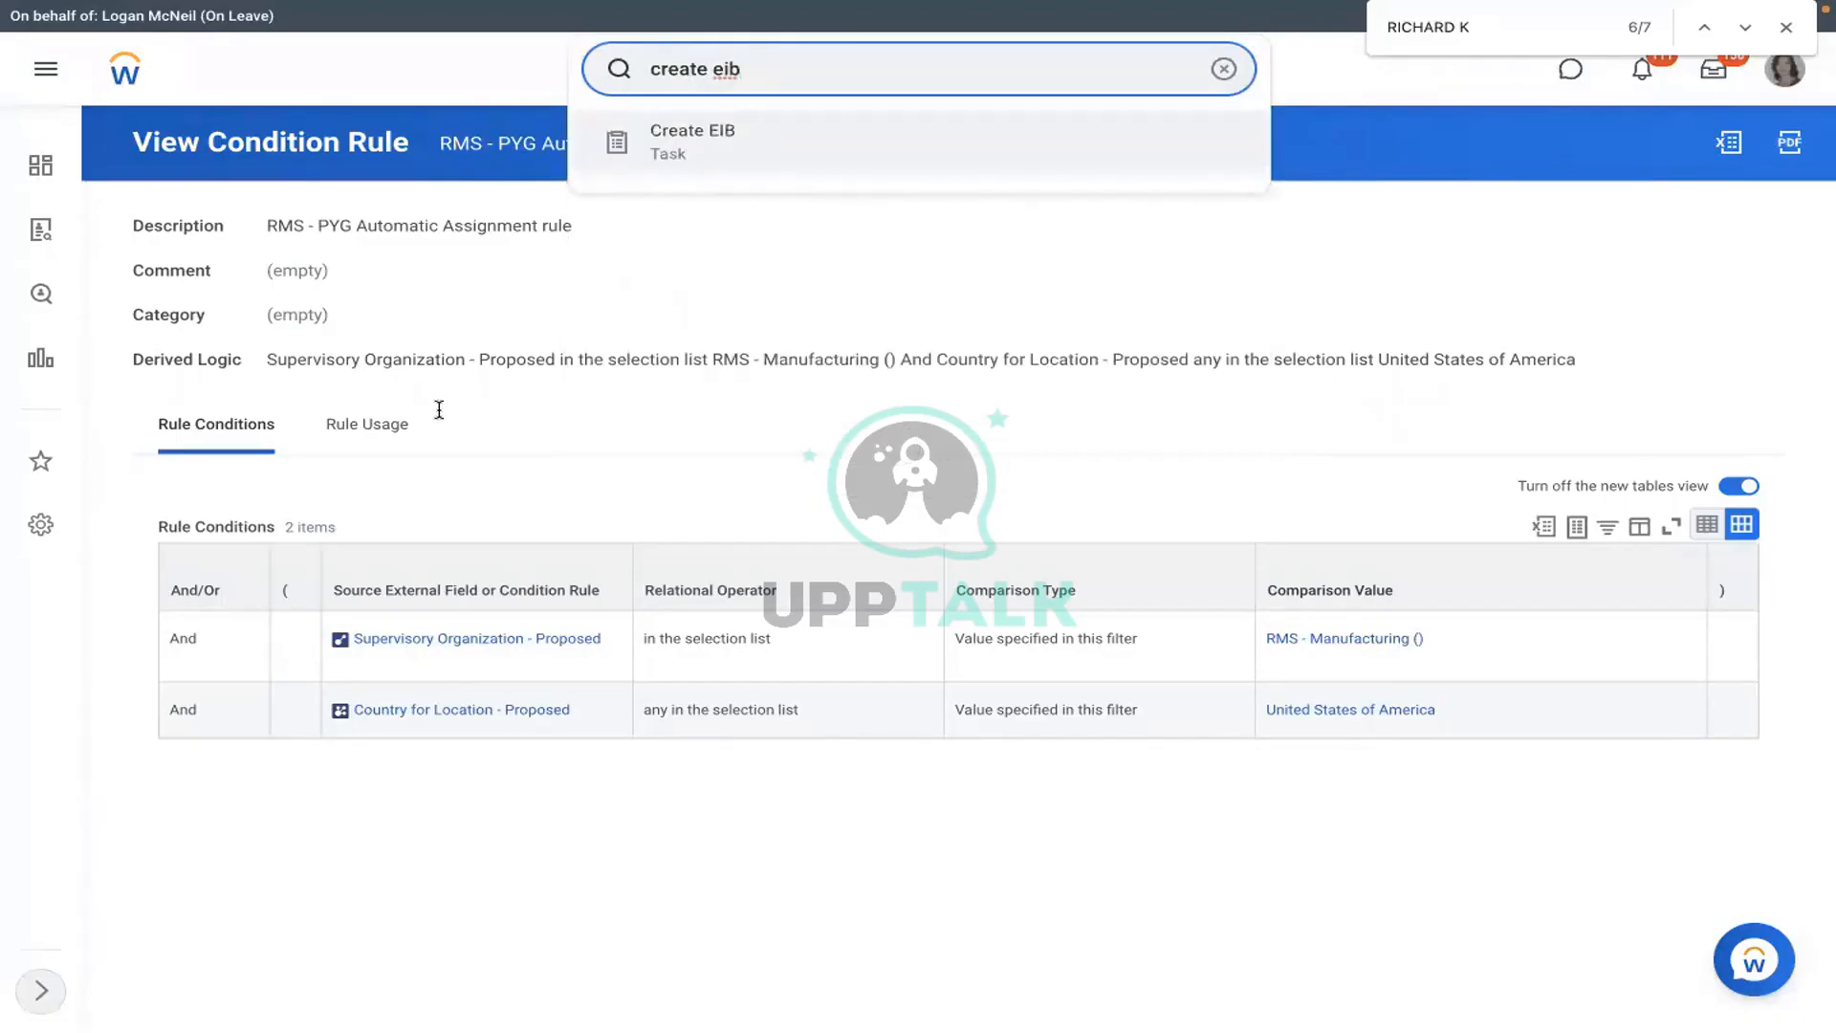
key(Return)
text(RMS )
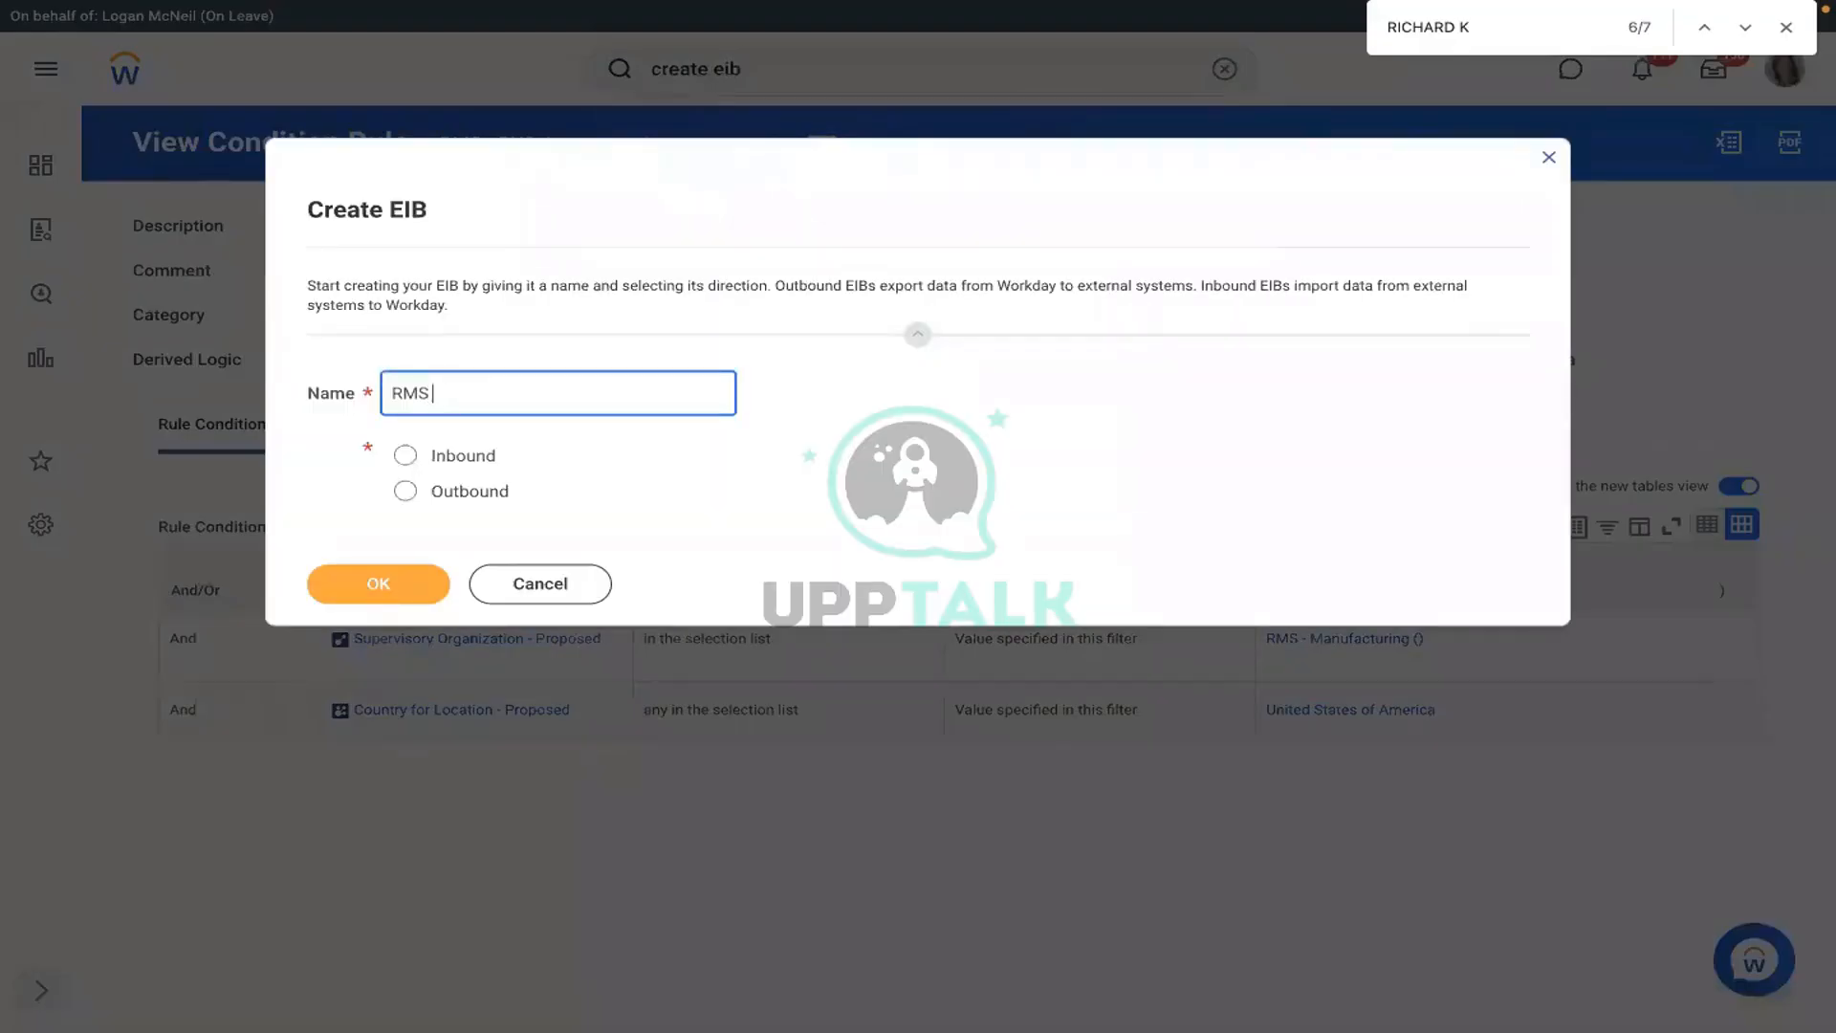
text(- Assign Pay Group)
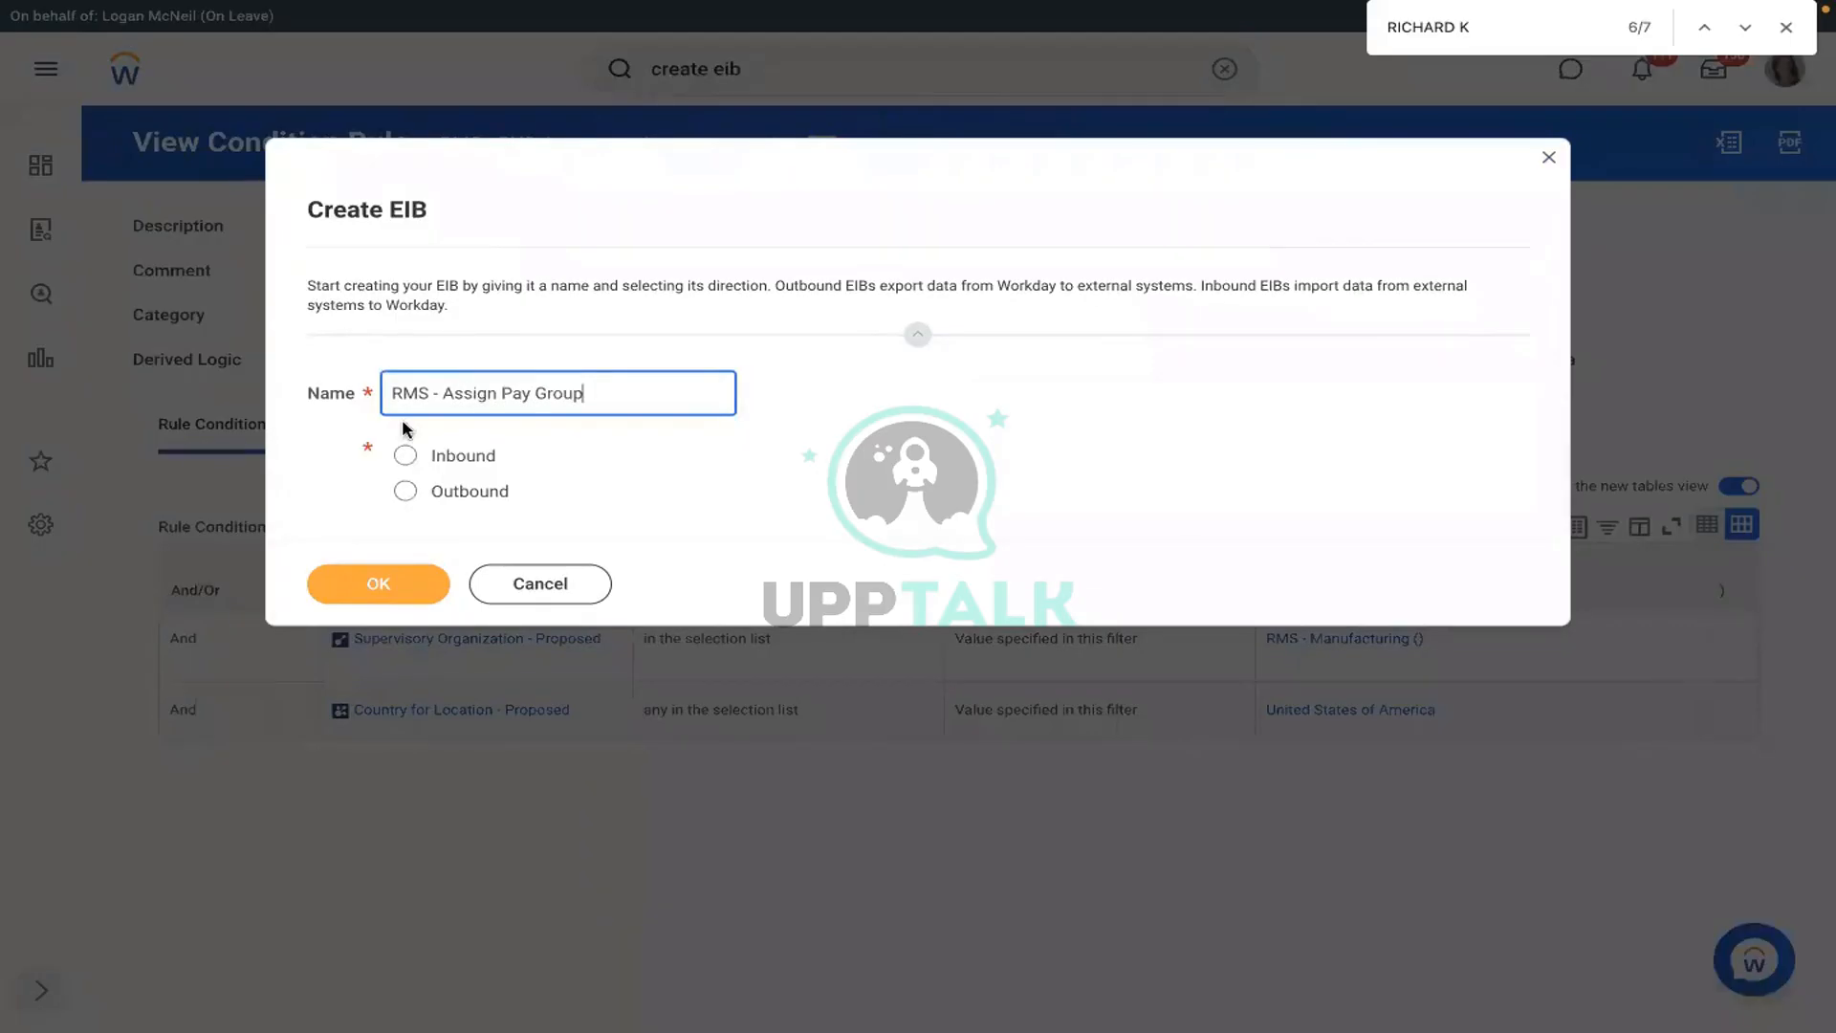
click(405, 455)
click(355, 585)
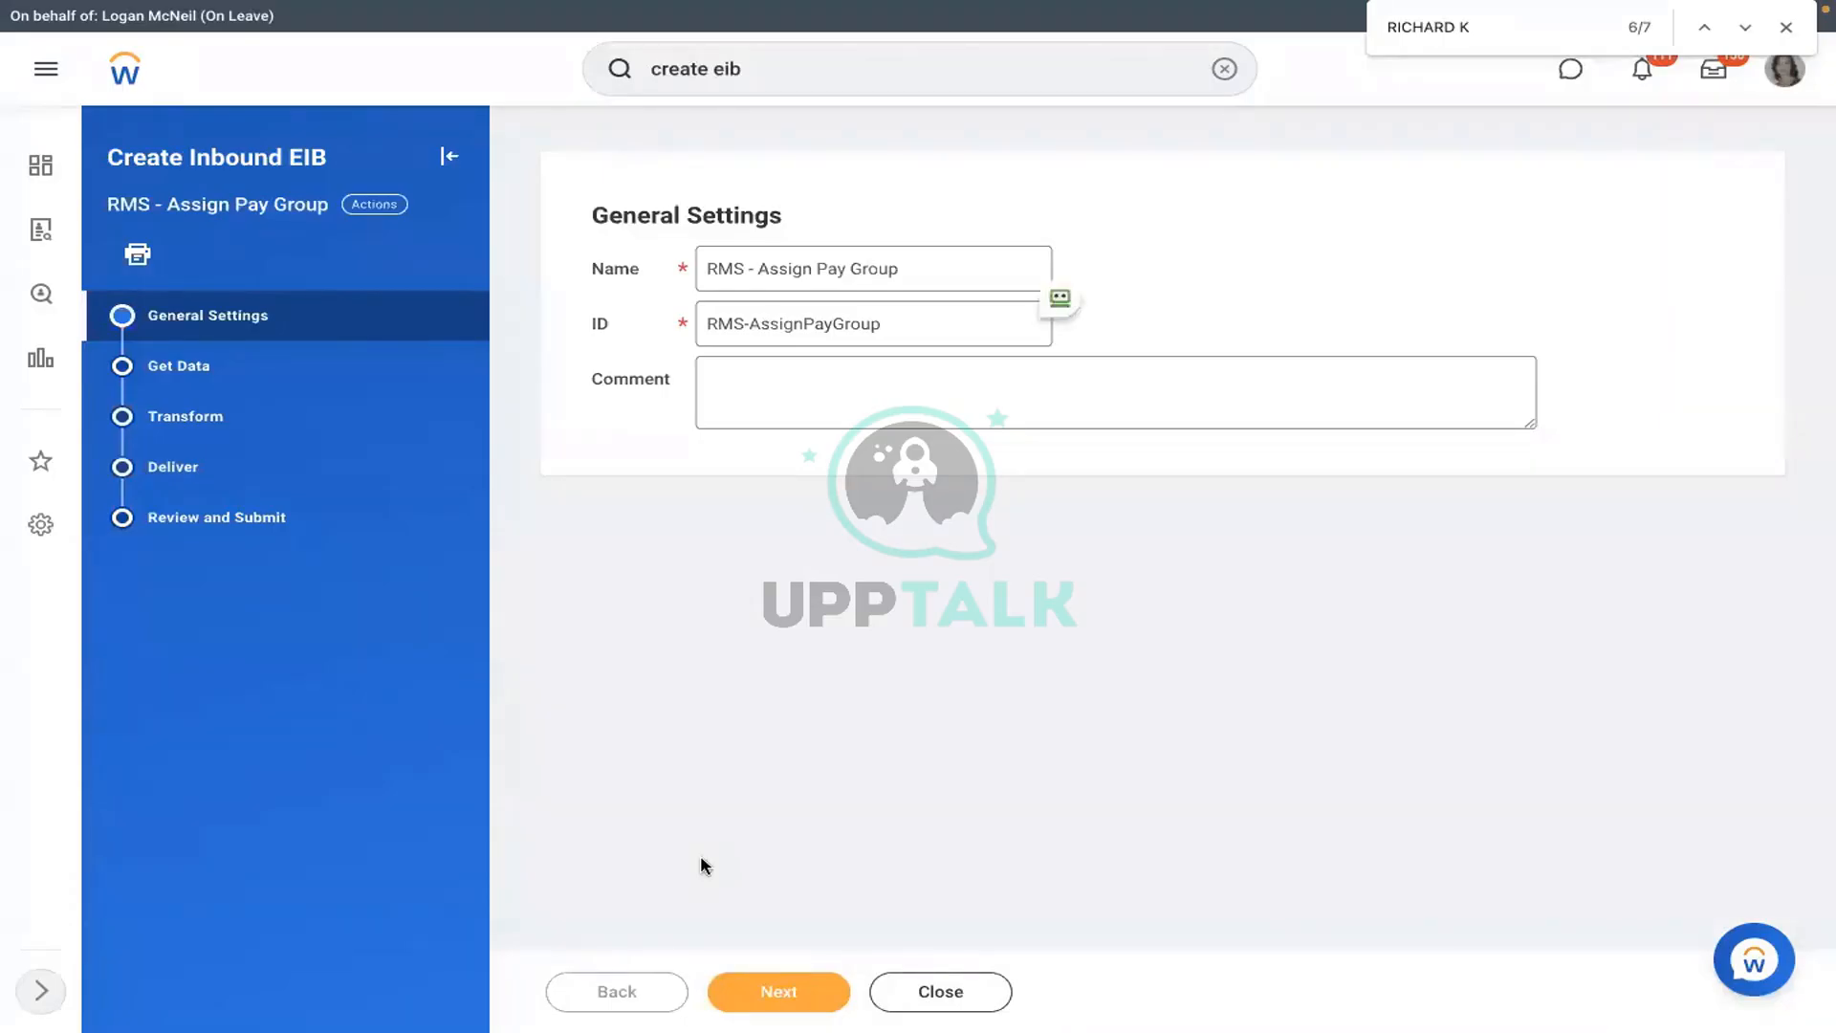
- Set the Get Data web service operation to Assign Pay Group (Web Service)
click(782, 995)
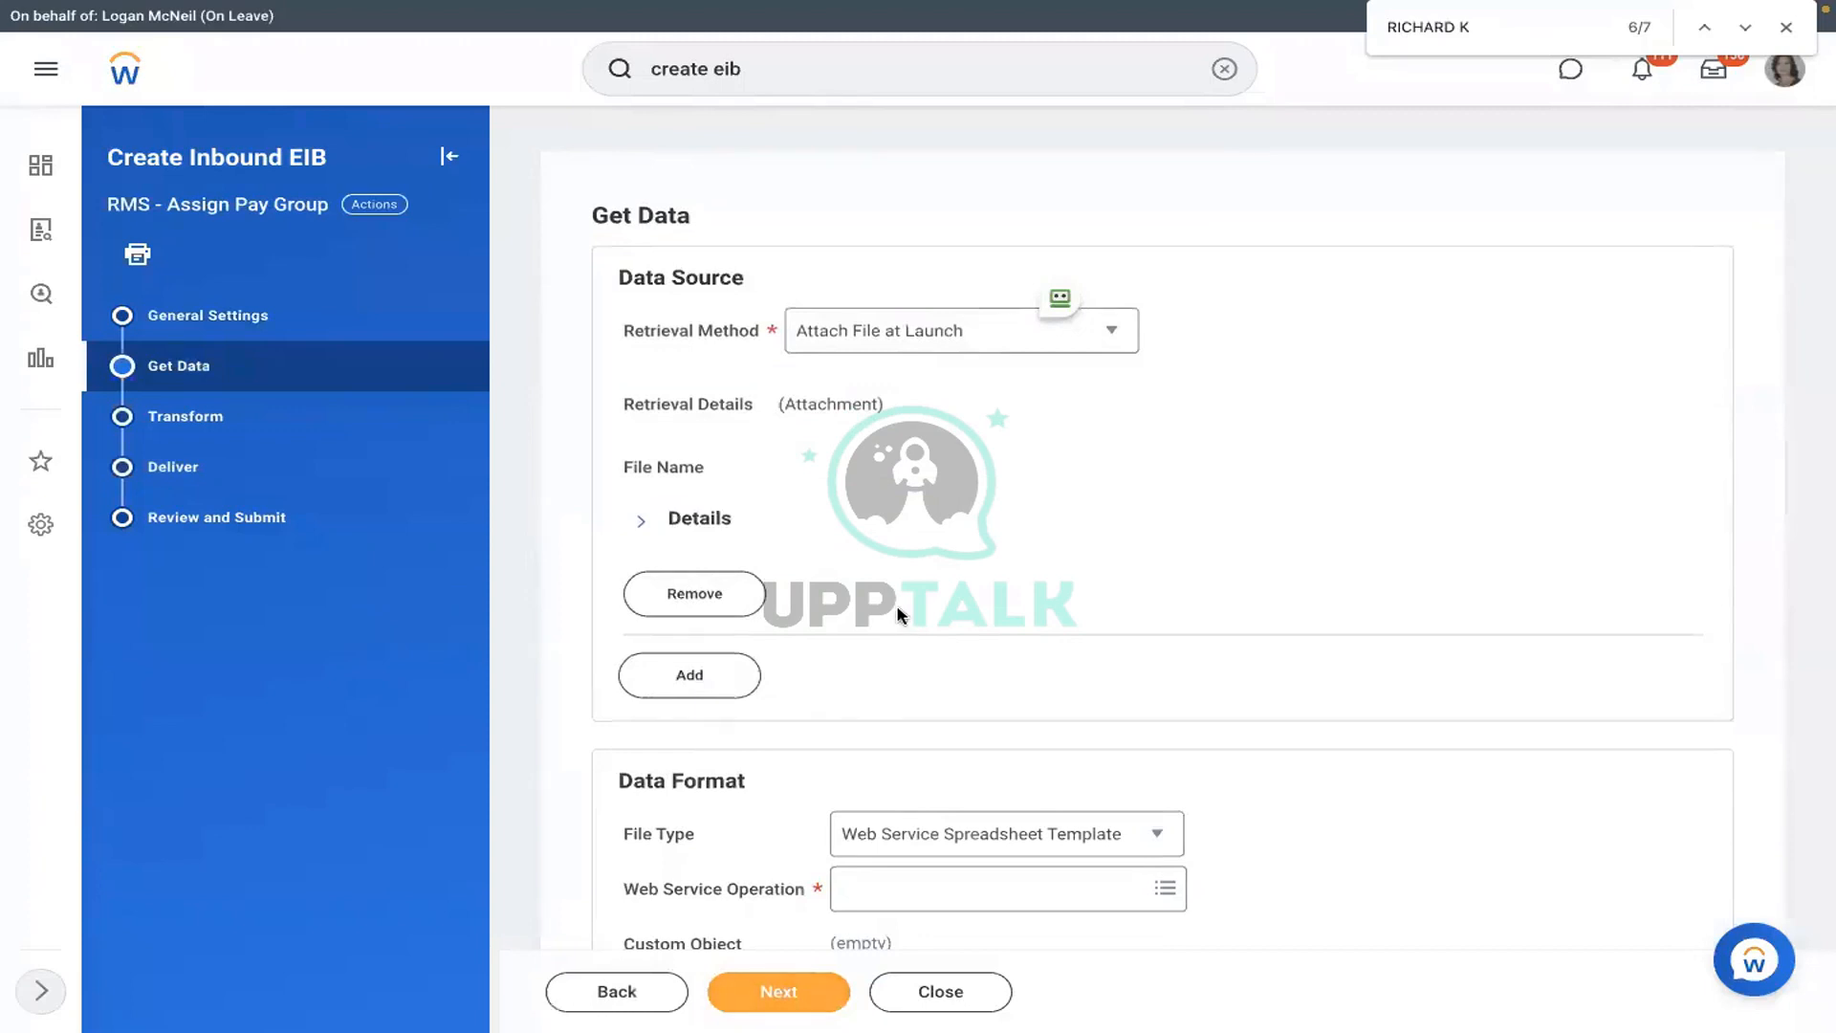
scroll(898, 612, down, 2)
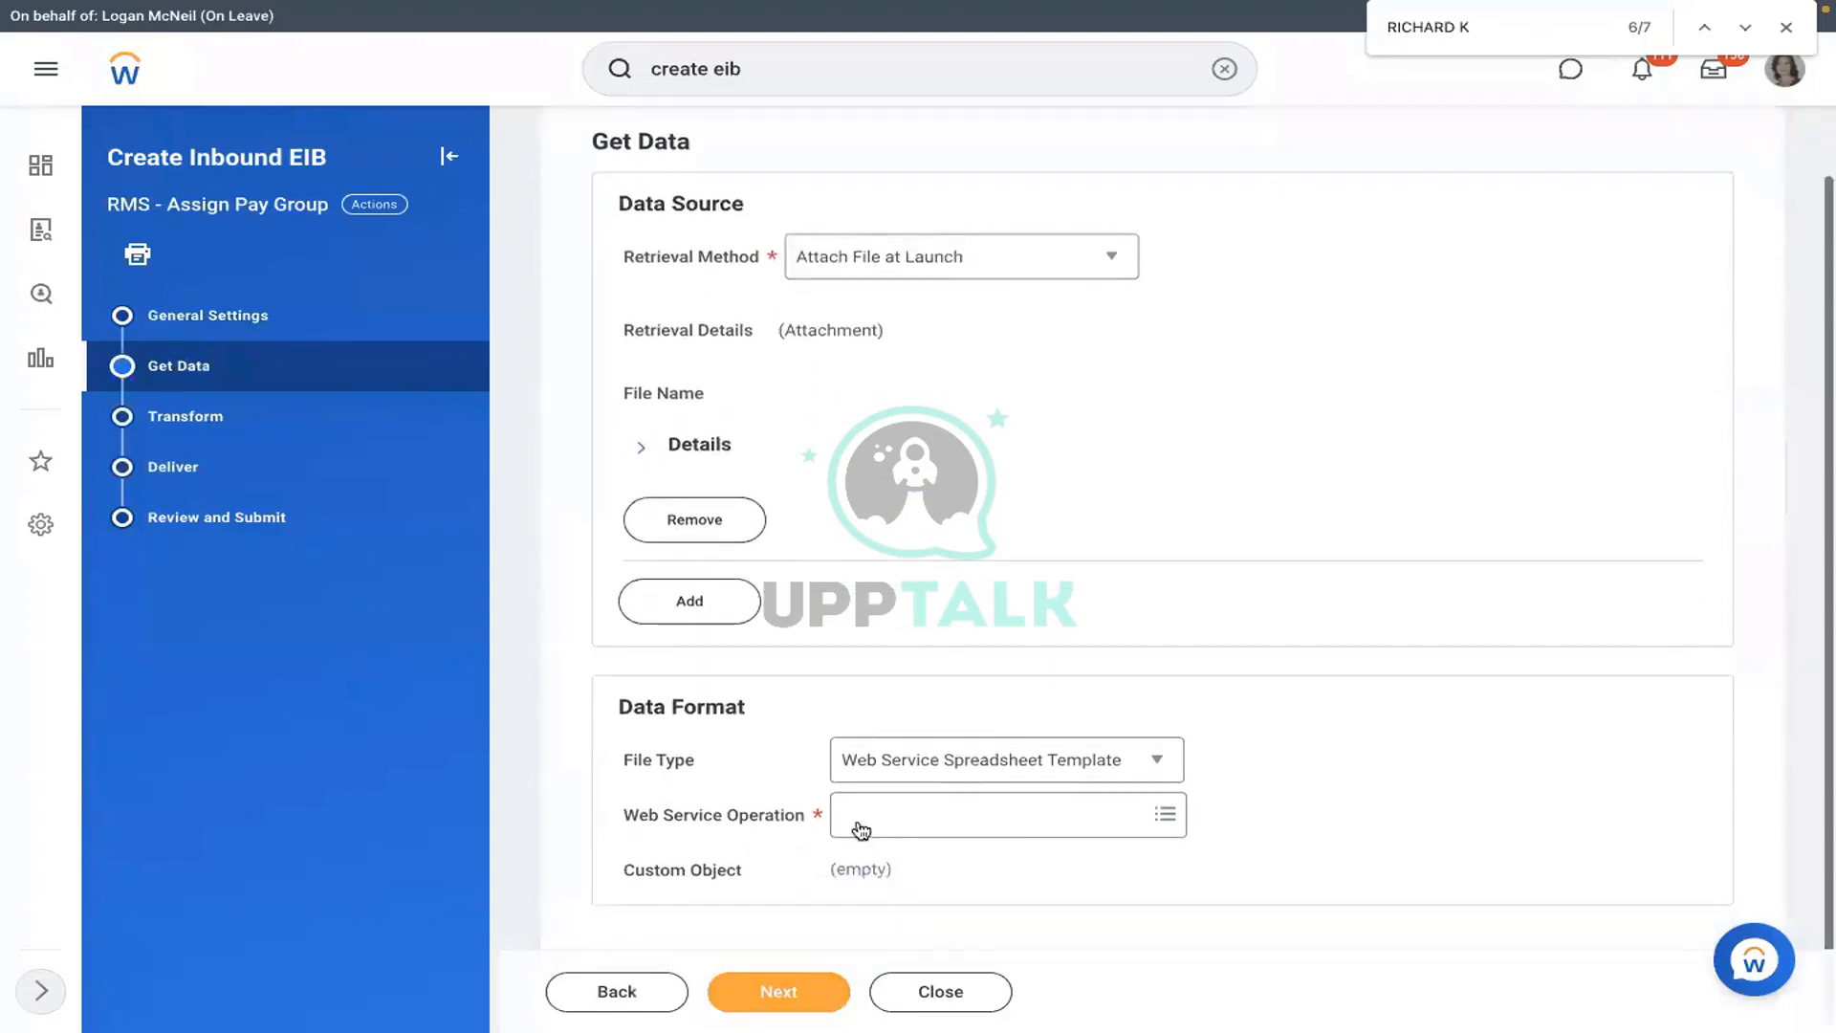
click(951, 823)
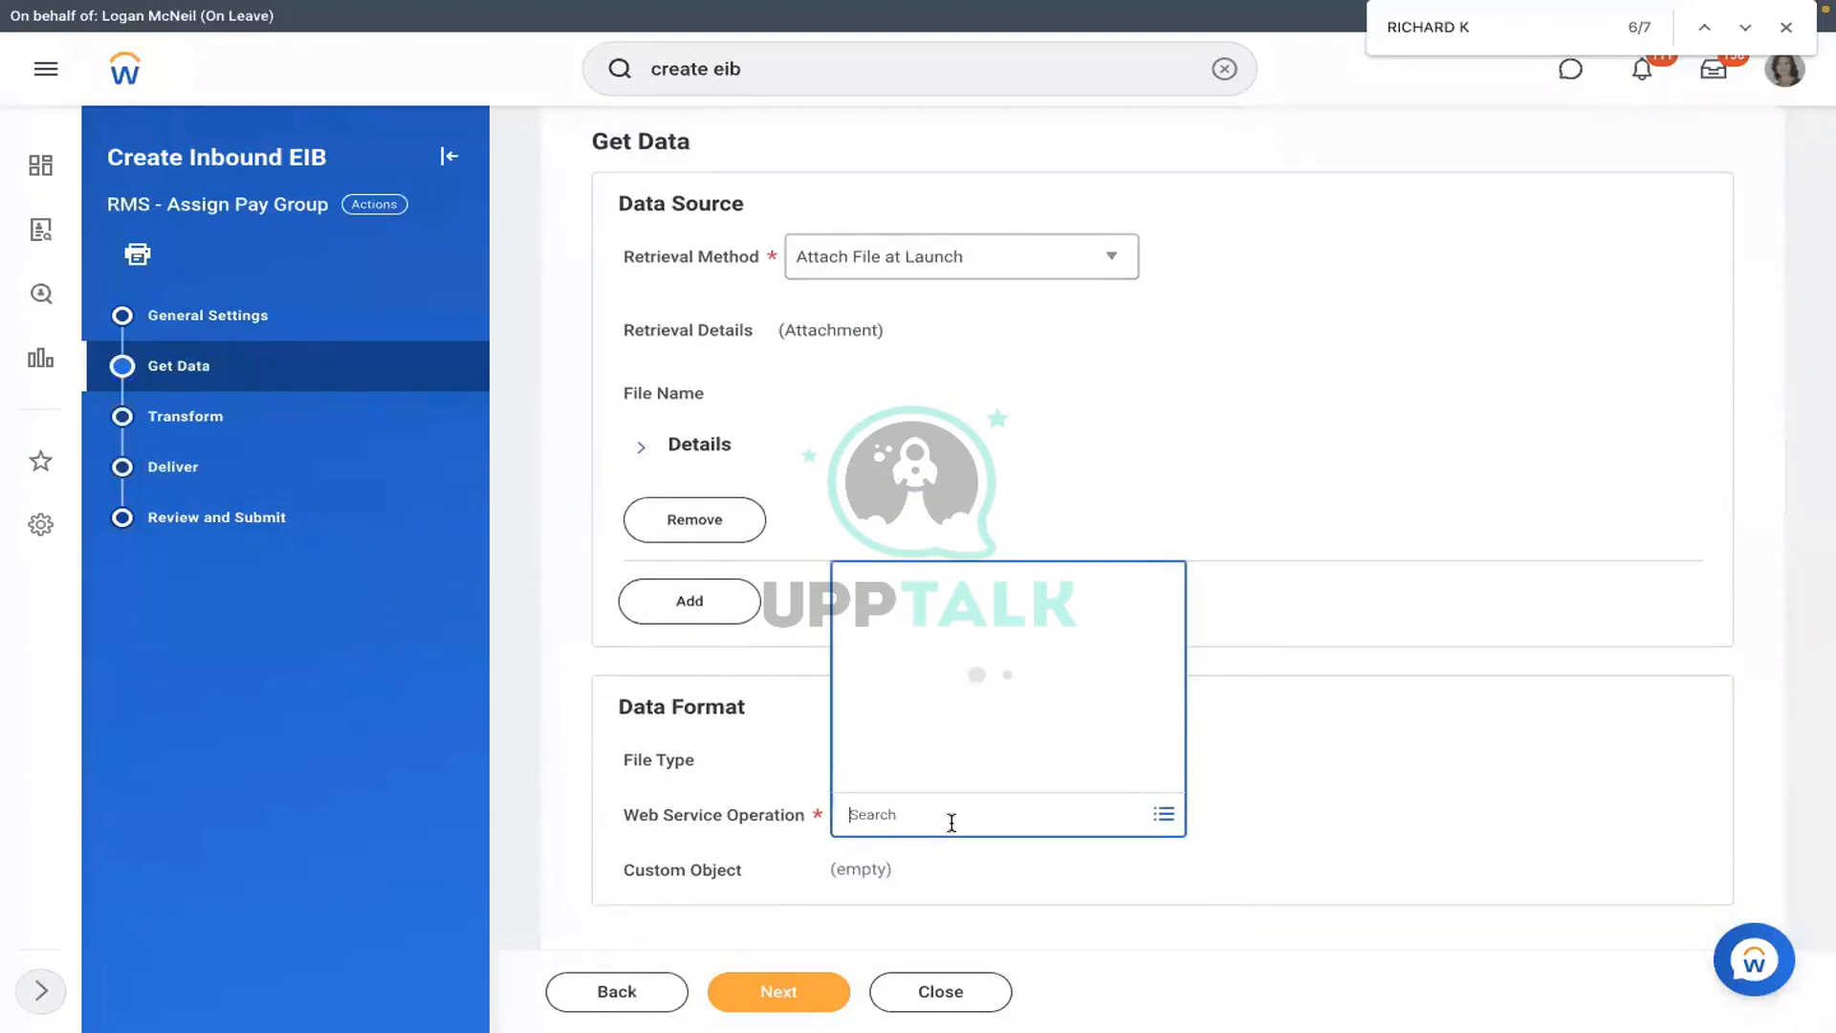
text(assign)
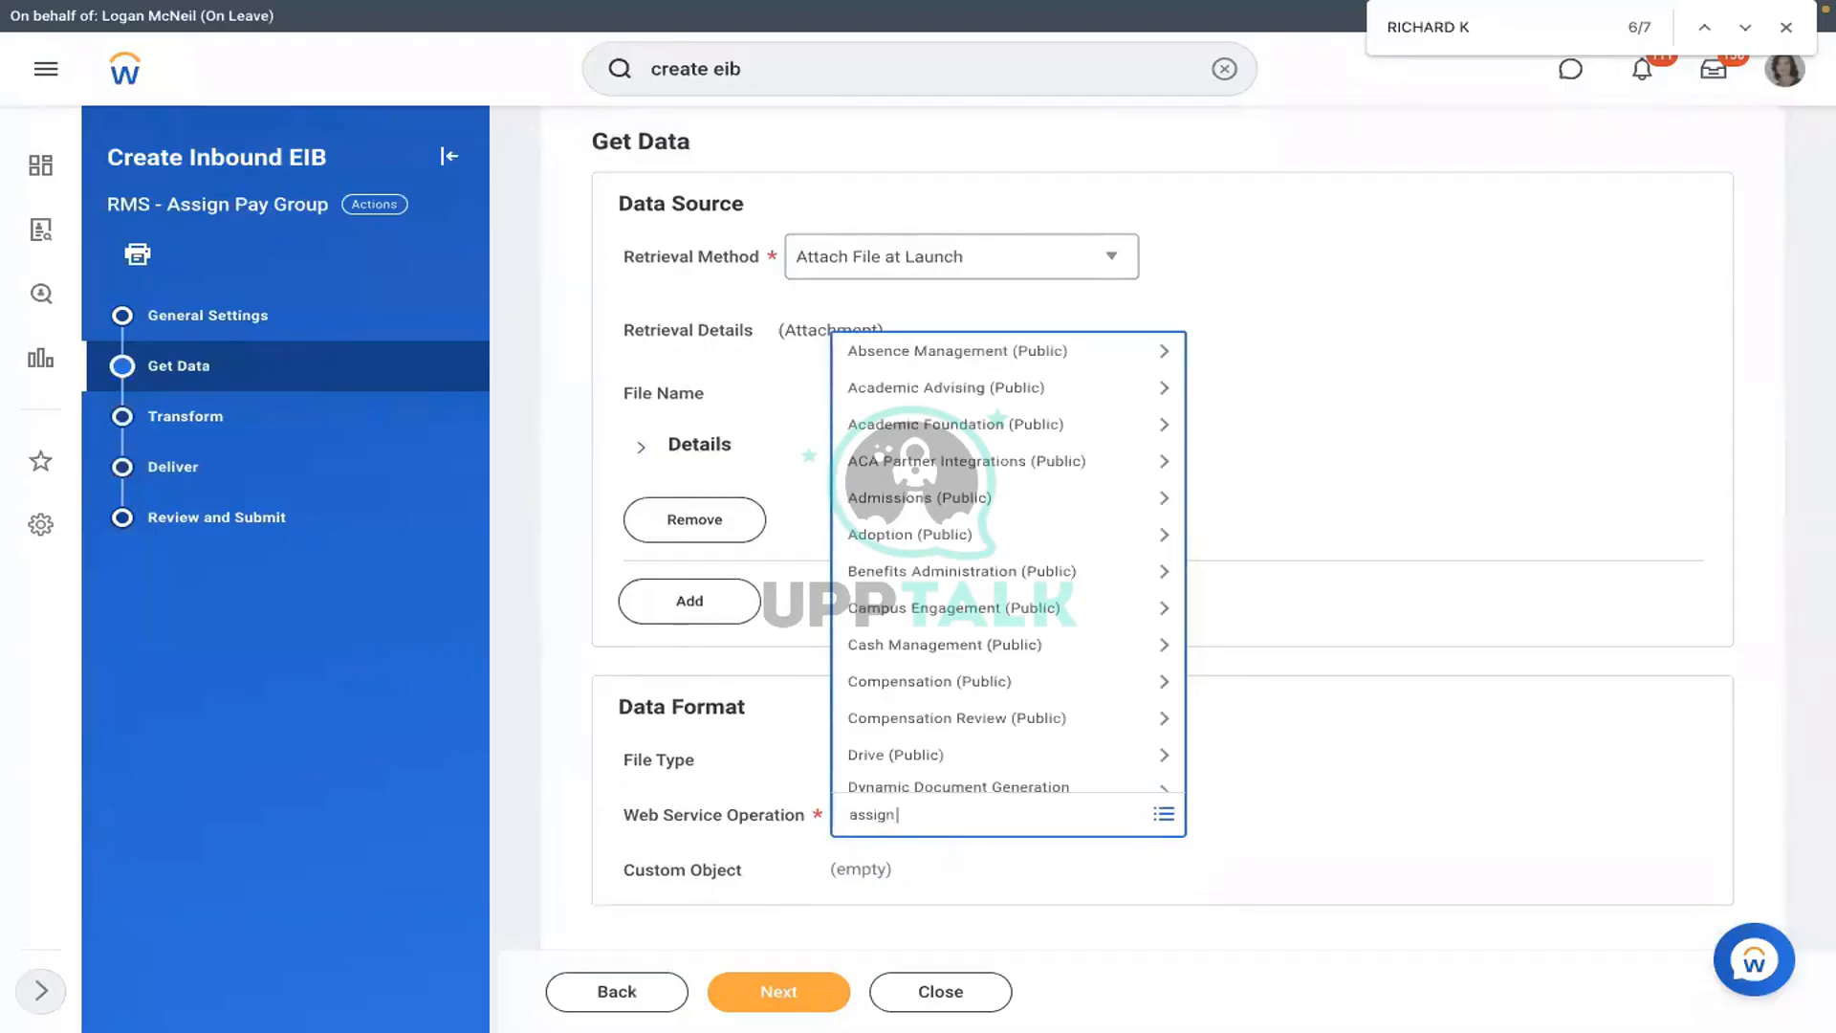
text( pay group)
key(Return)
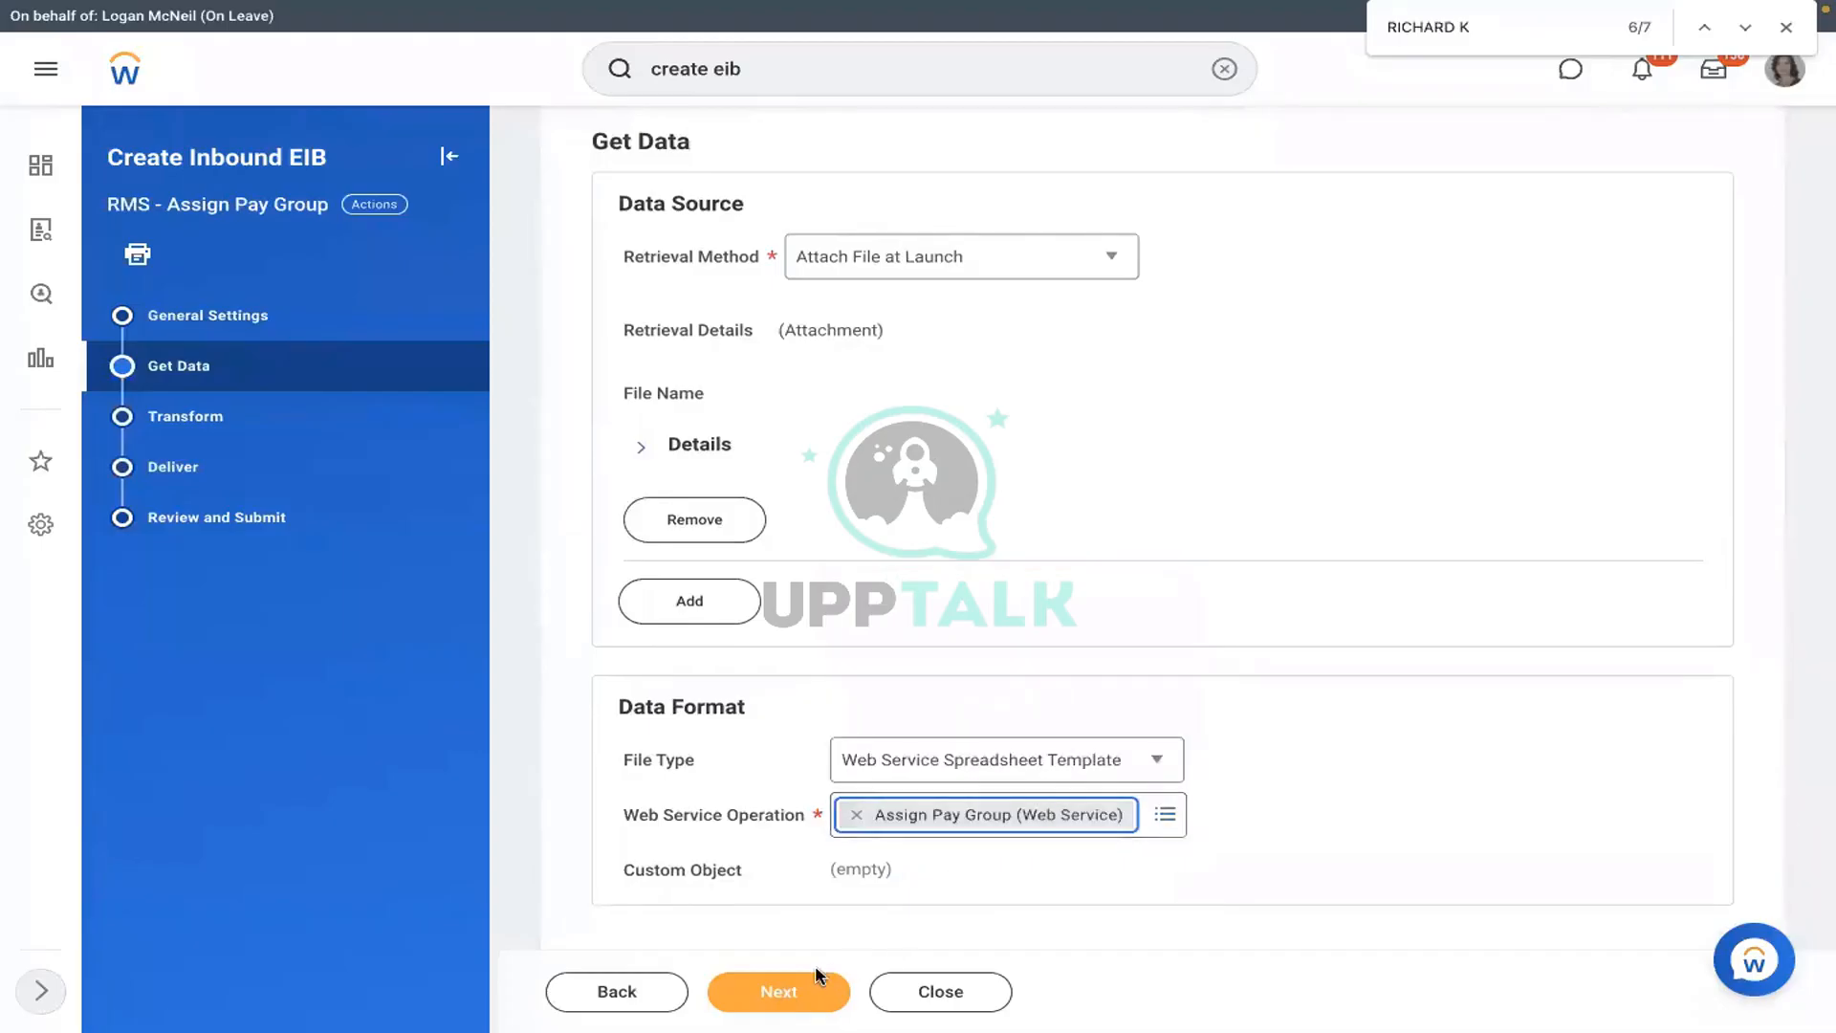
- Continue through Transform and Deliver and submit the EIB on Review and Submit
click(779, 987)
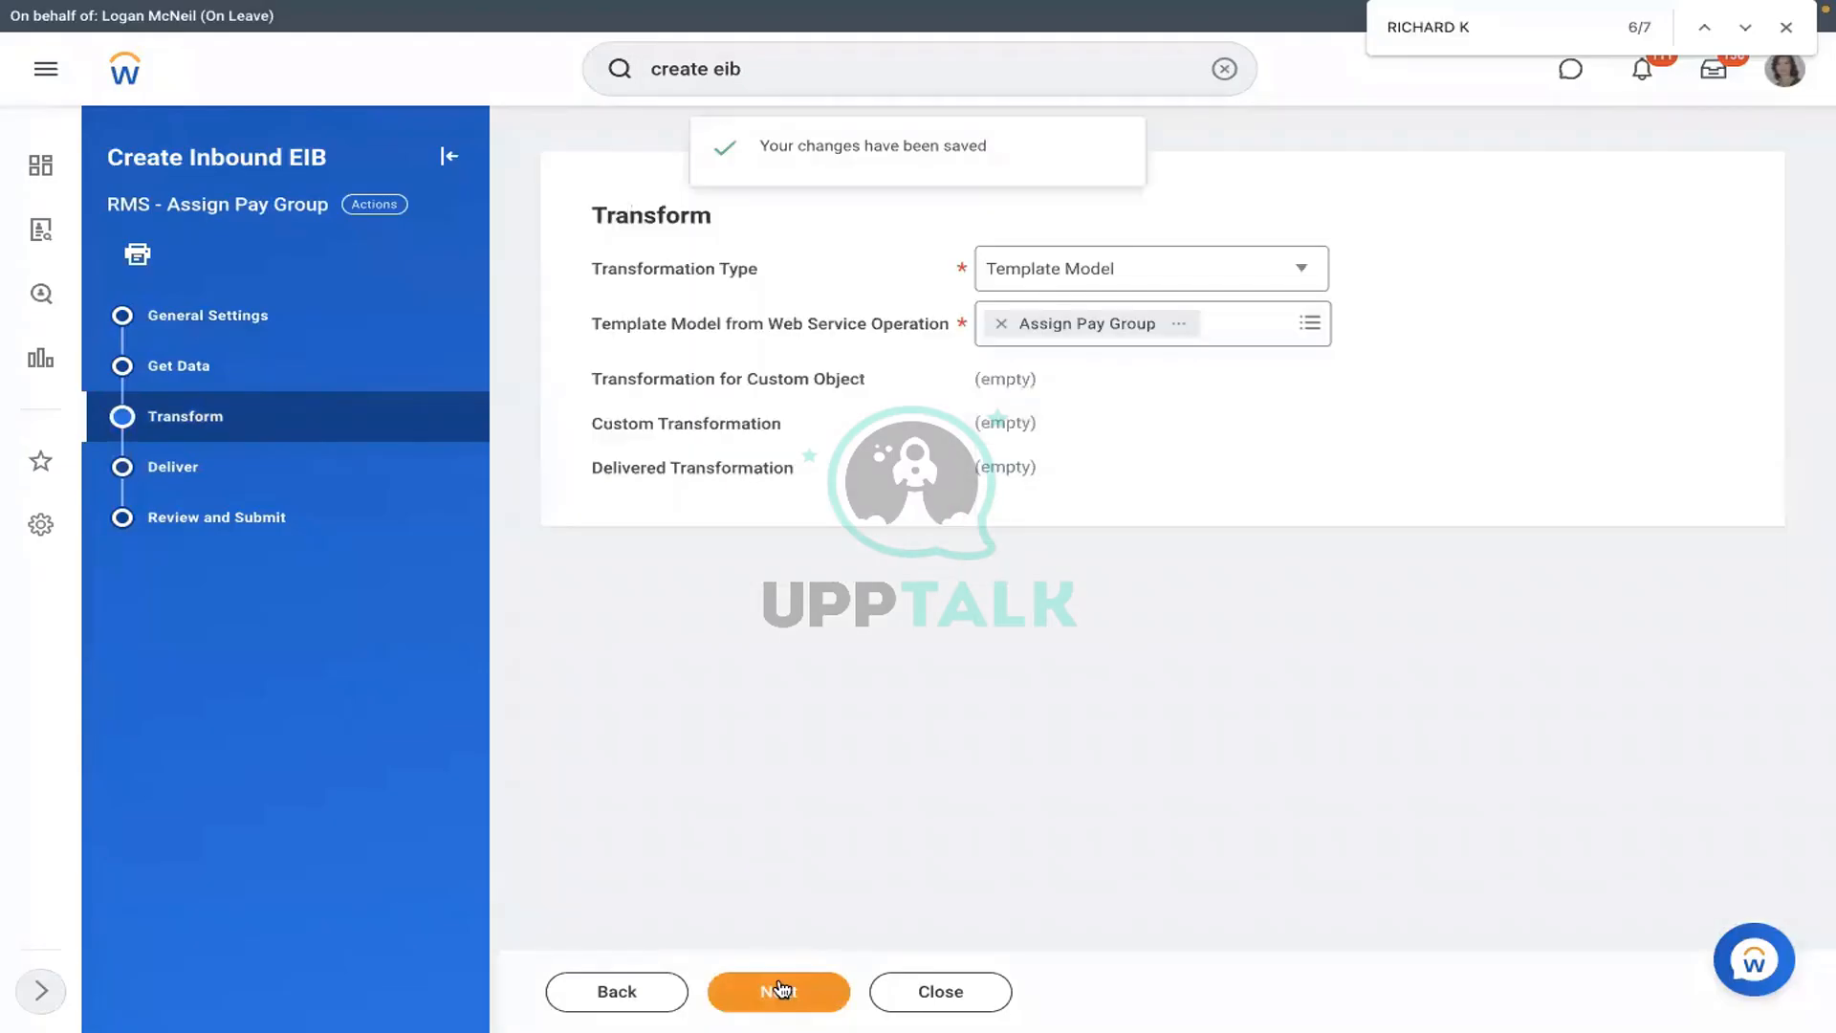
click(781, 989)
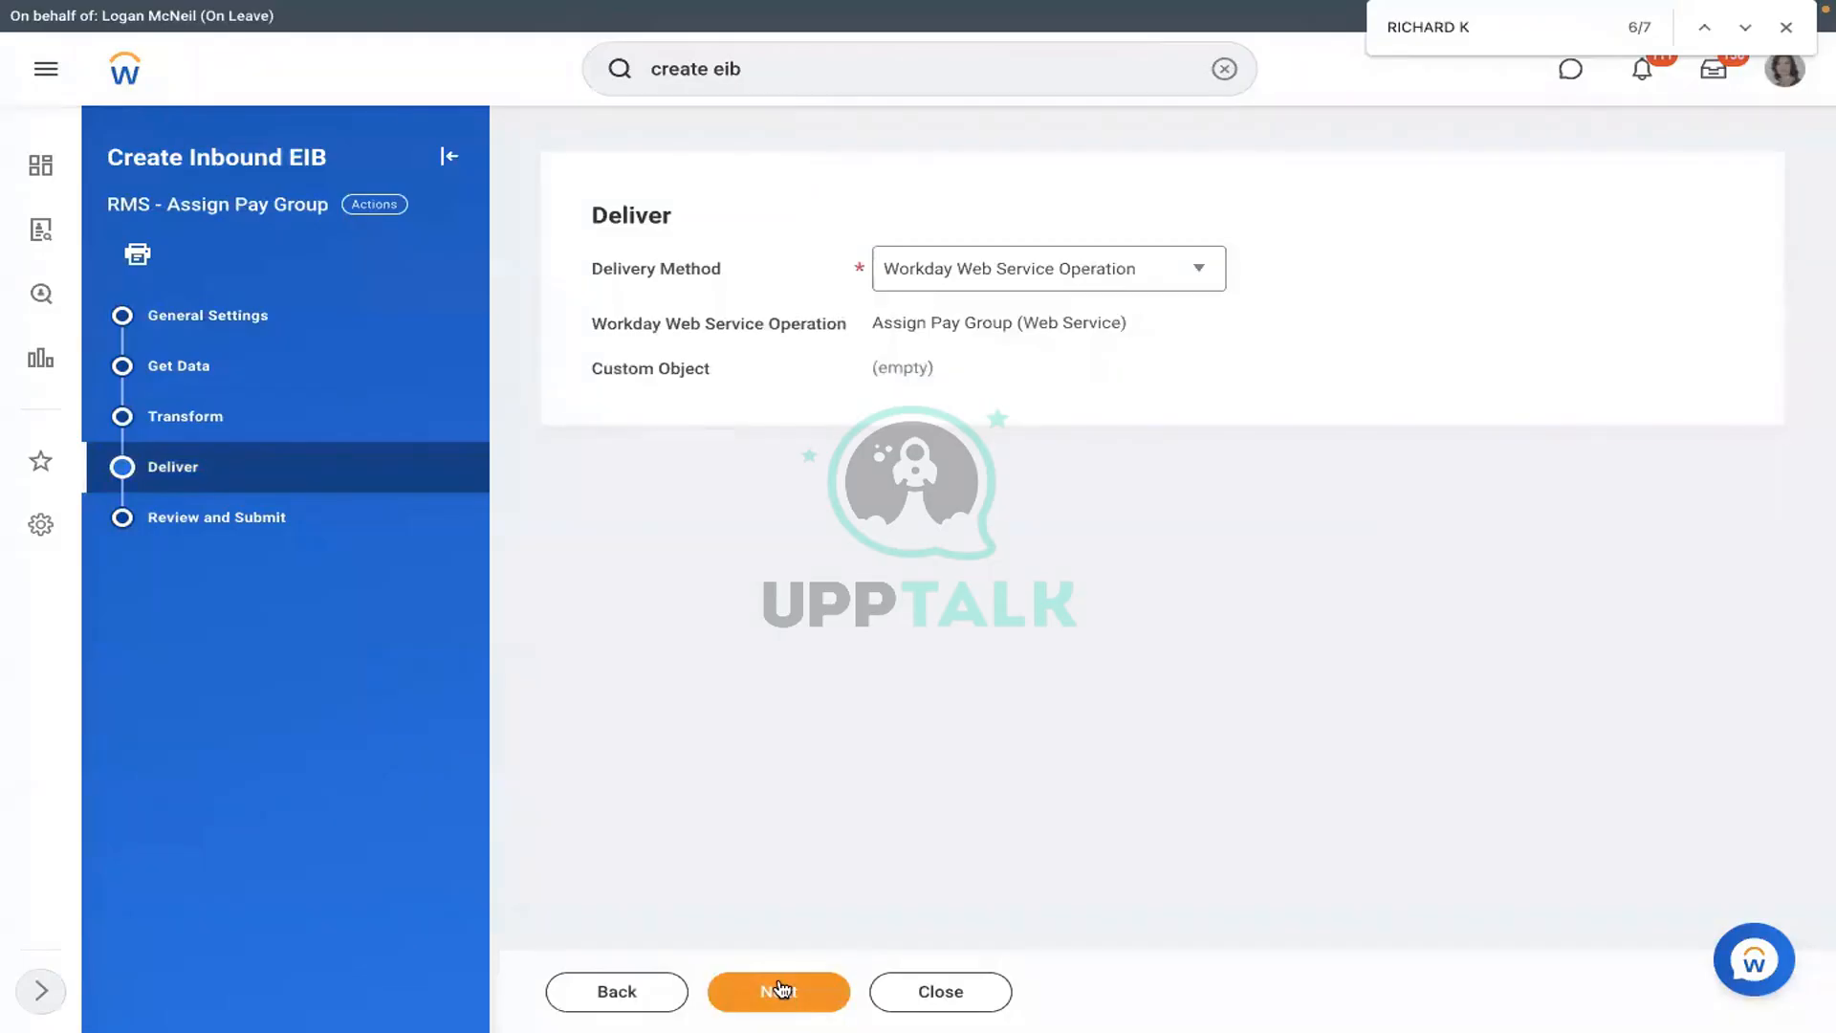
click(781, 989)
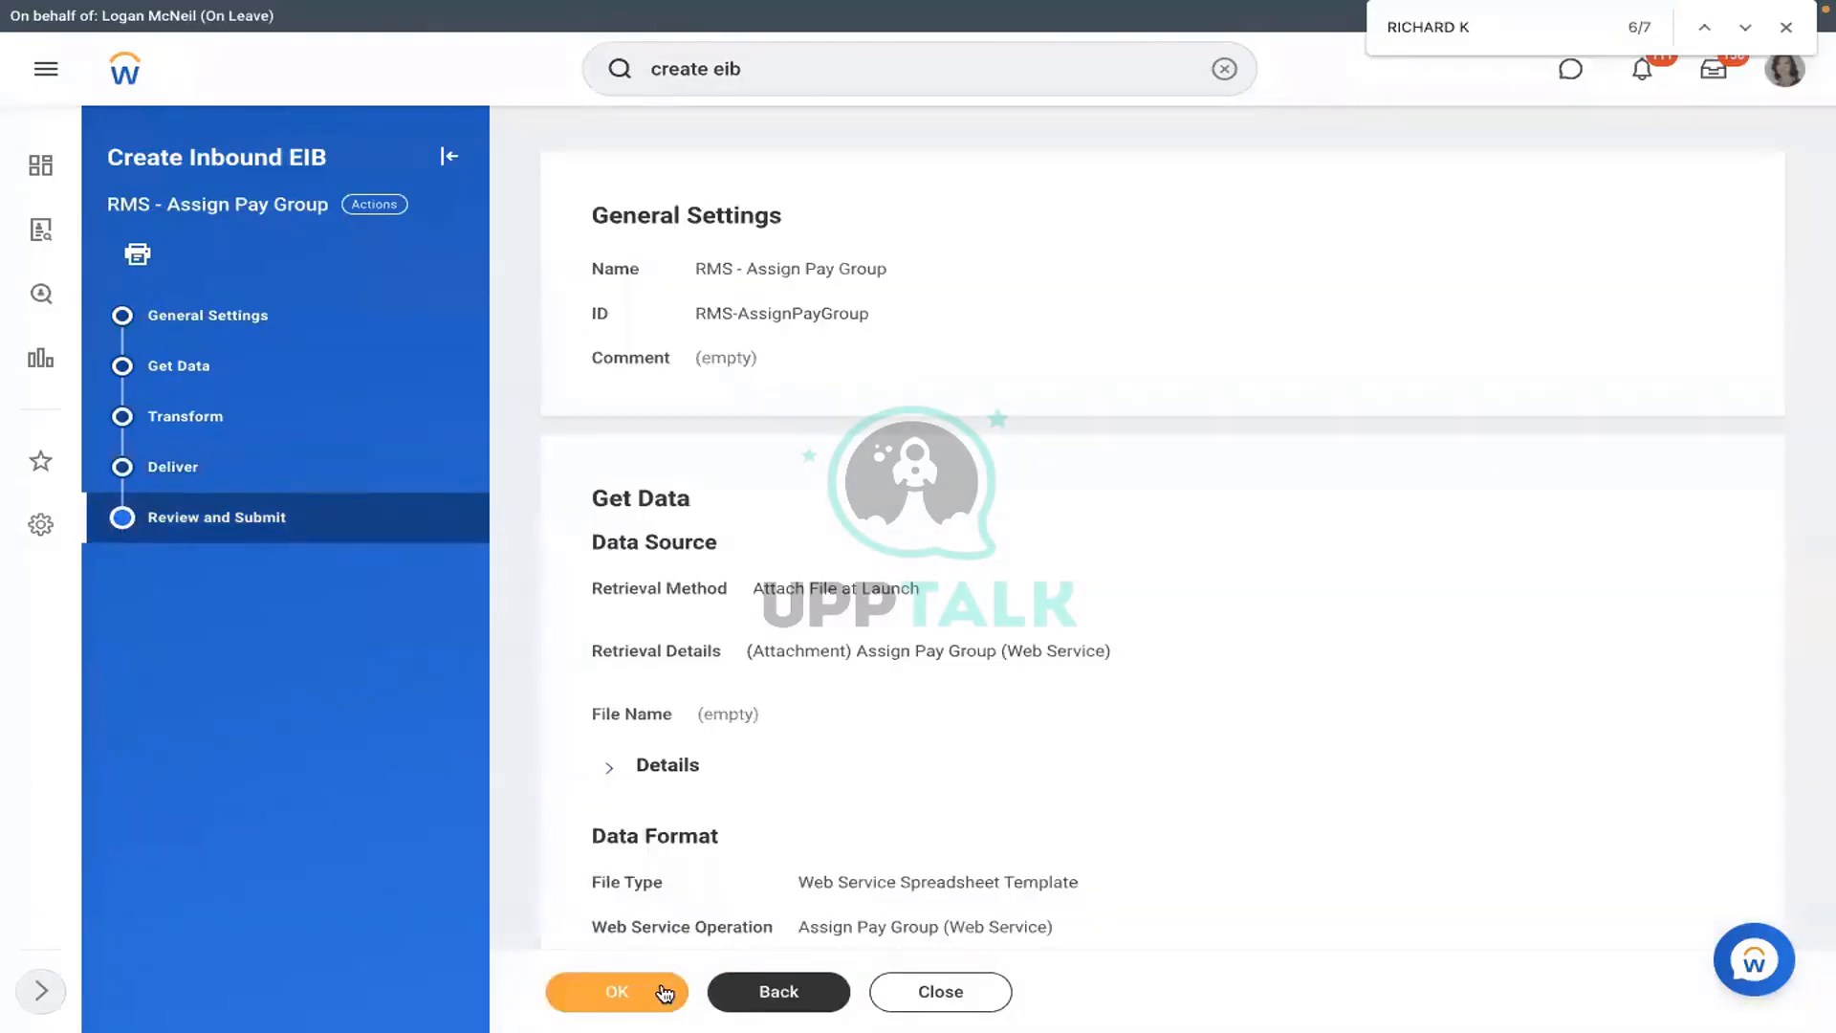
click(664, 995)
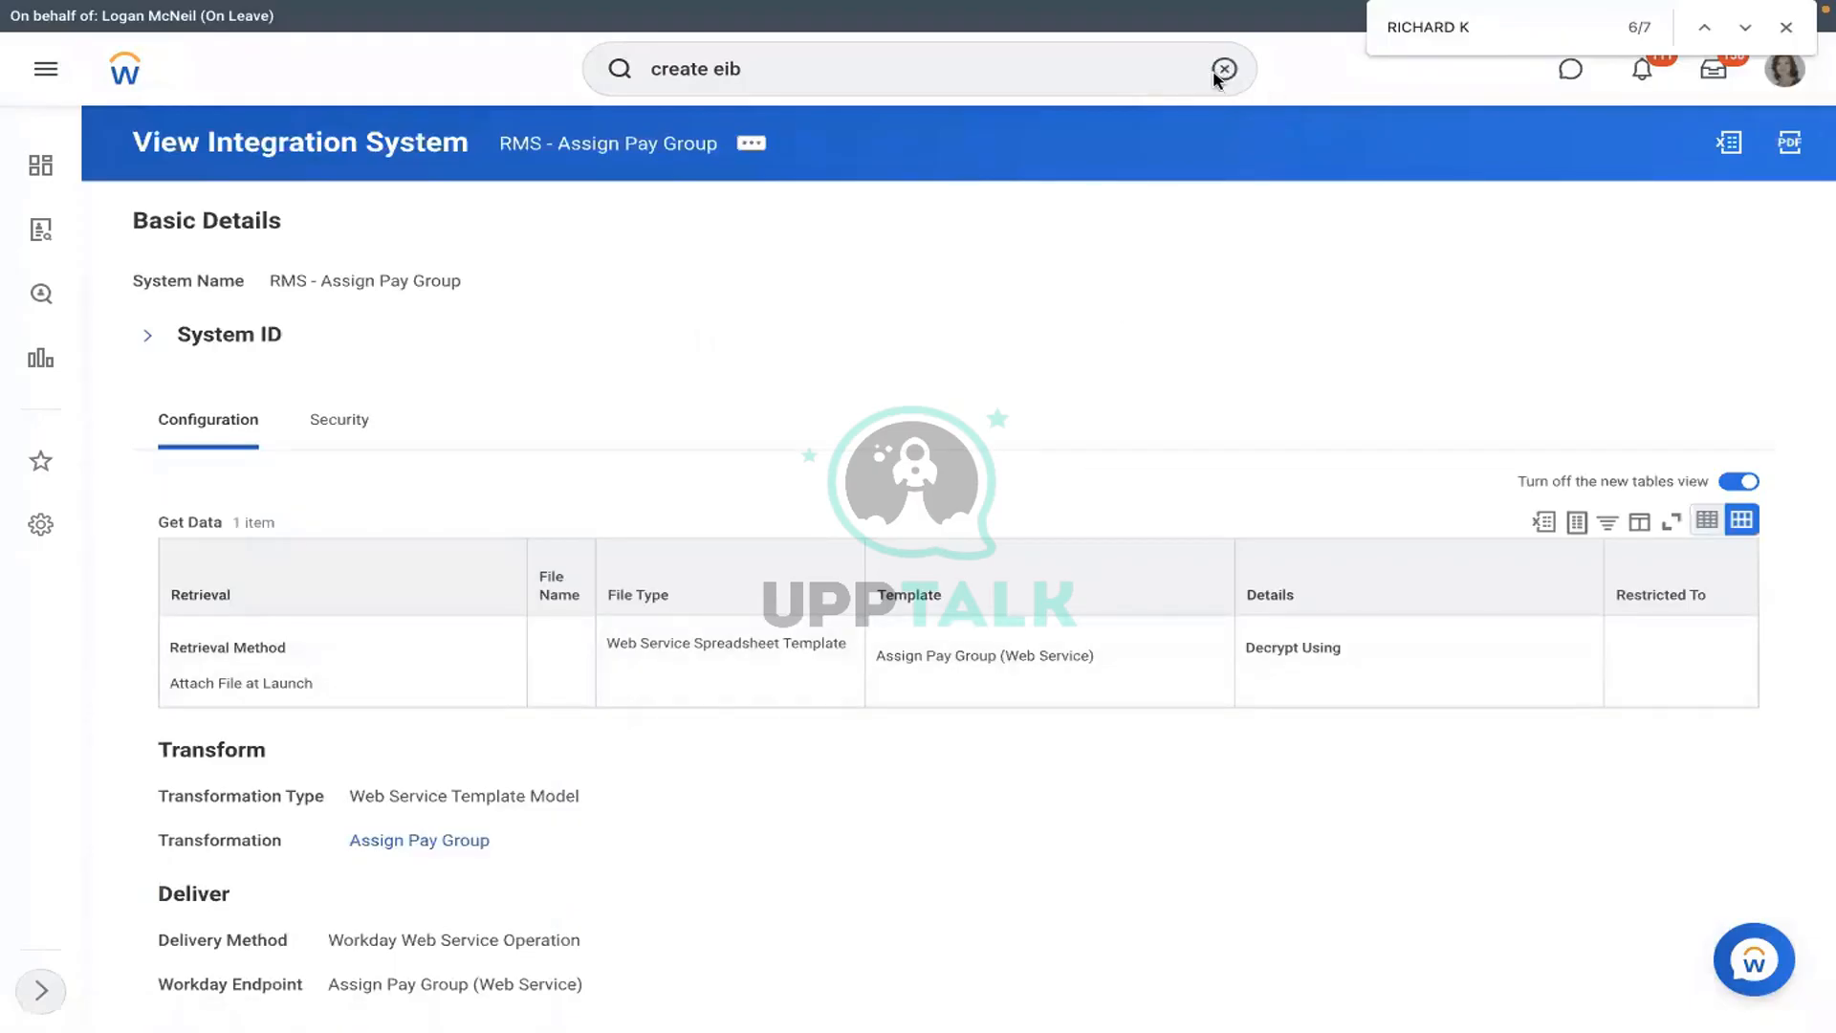
- Run View Integration System for the RMS - Assign Pay Group integration
click(1215, 76)
text(view )
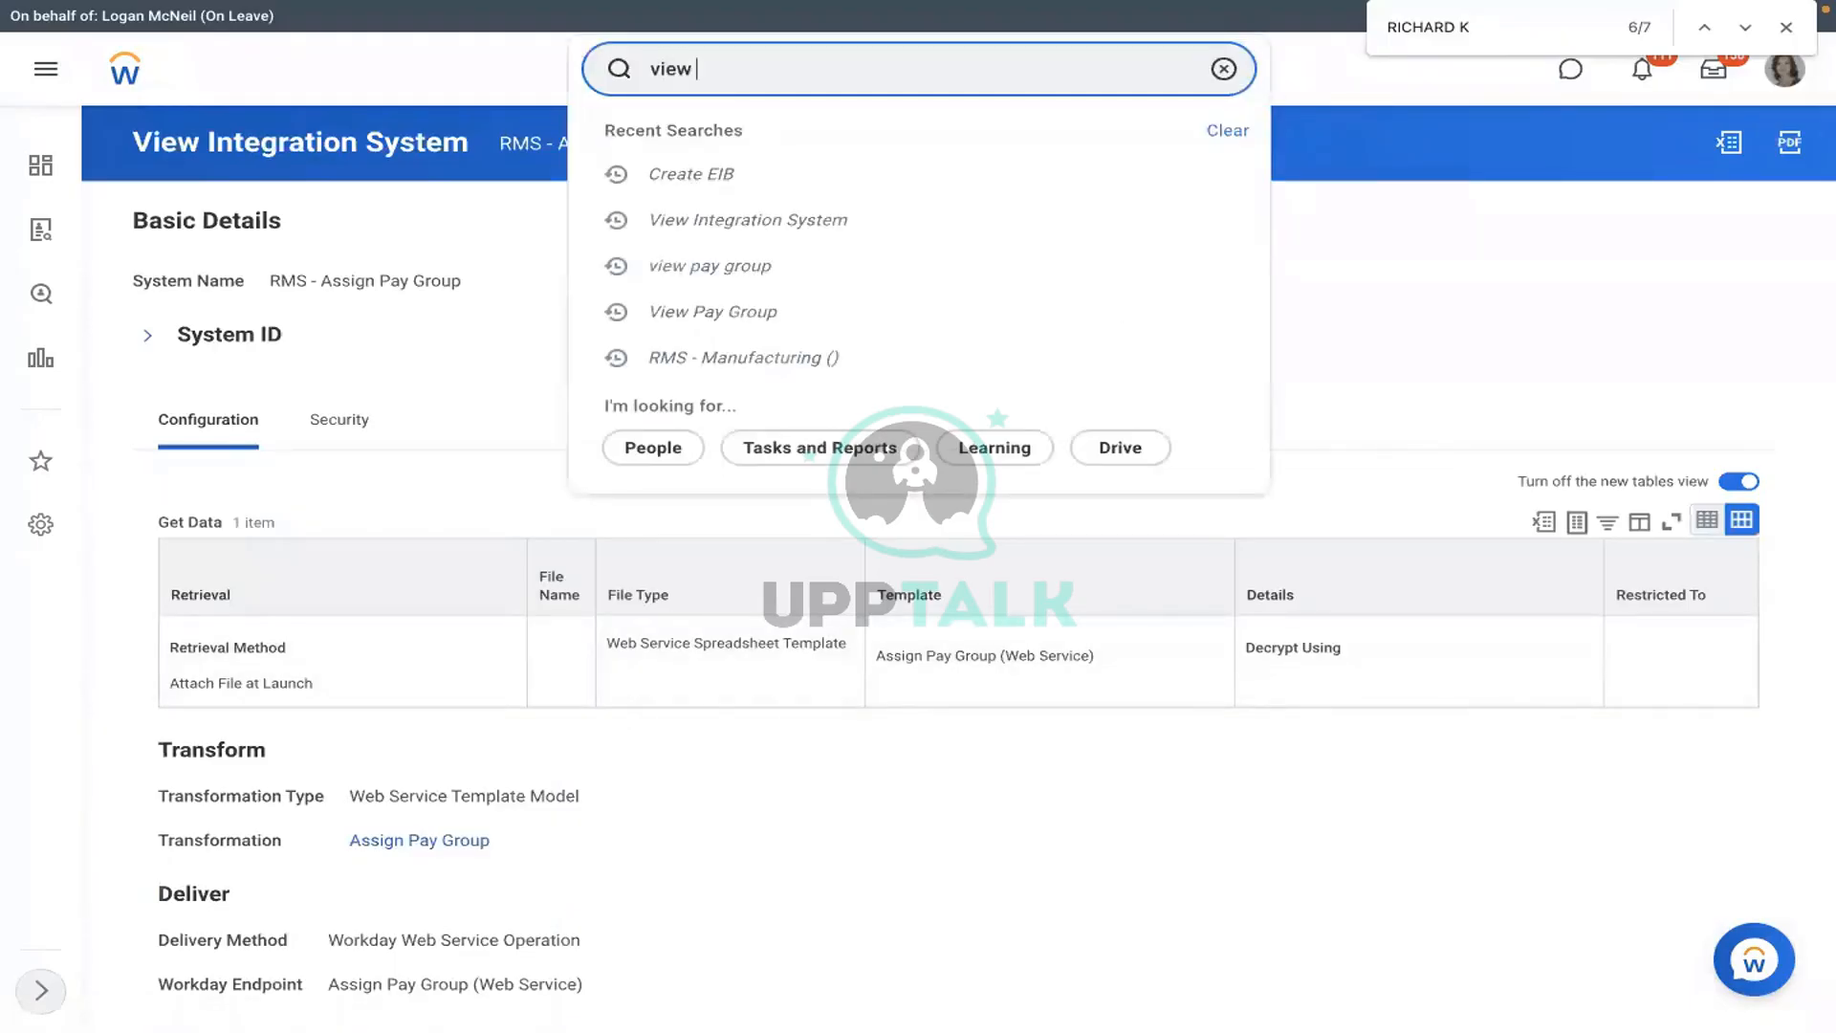
text(int sys)
click(737, 155)
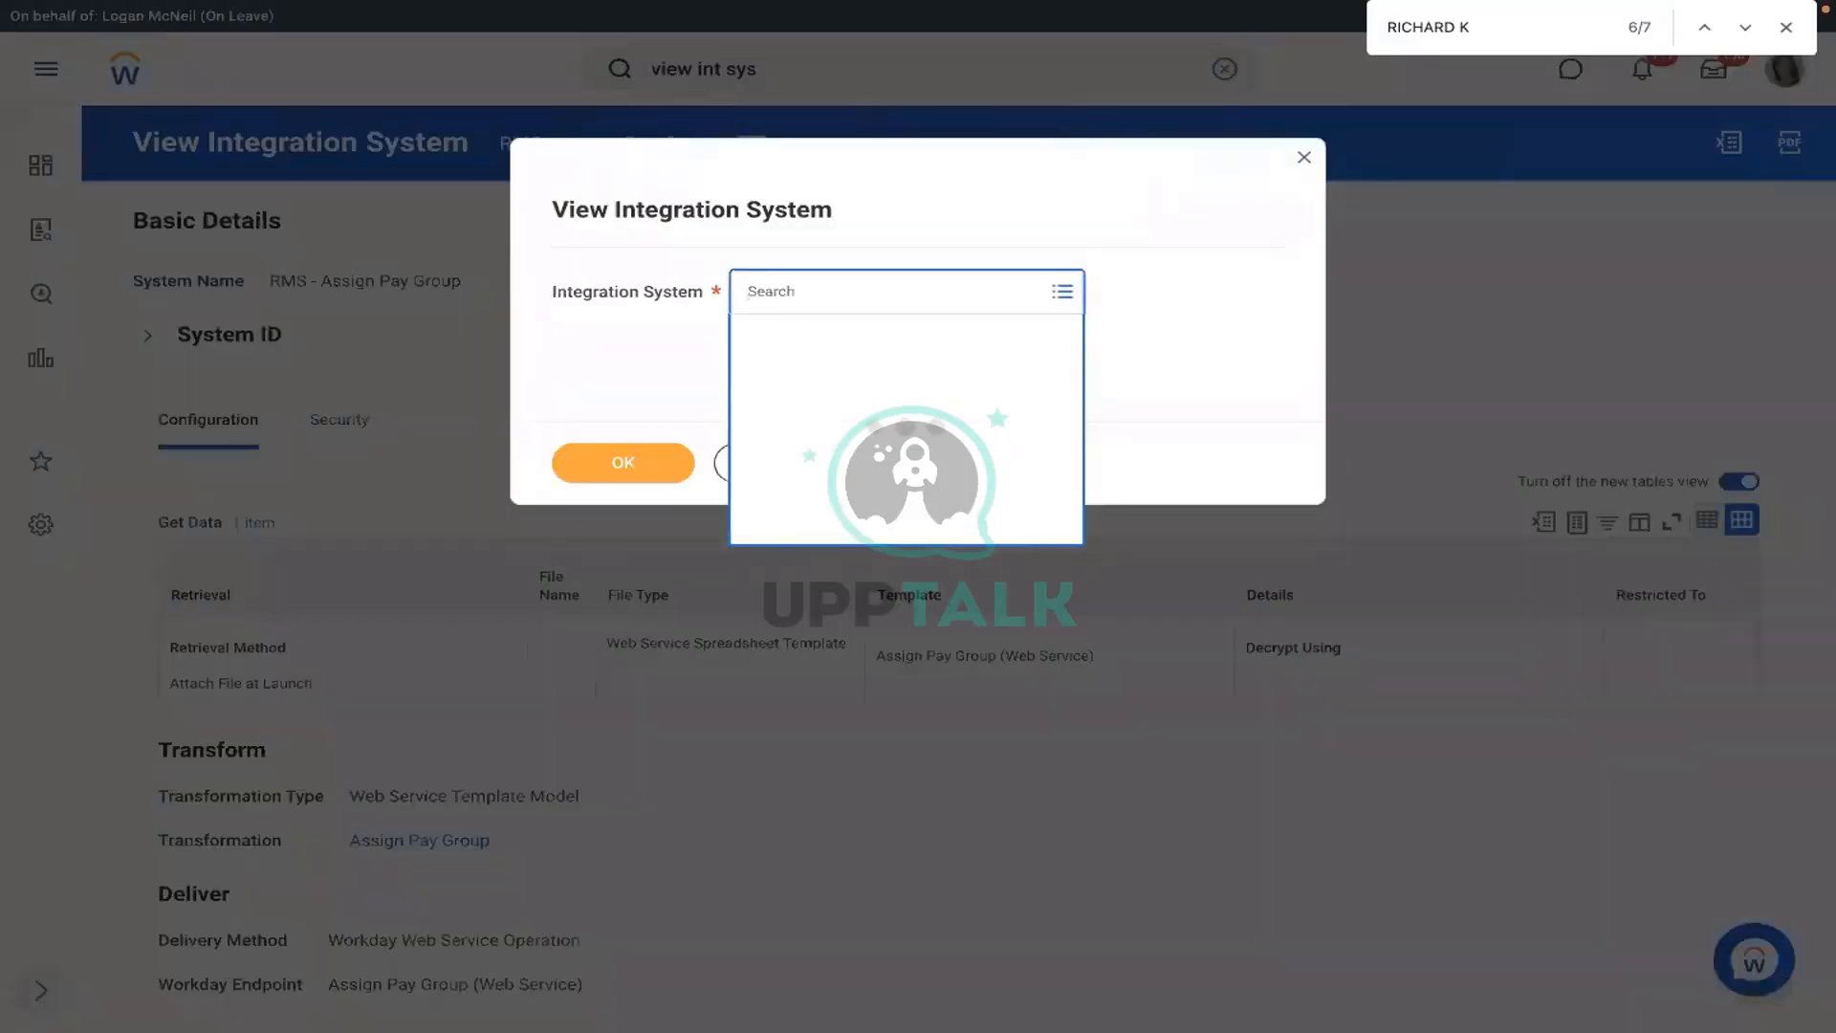
text(rms)
click(616, 455)
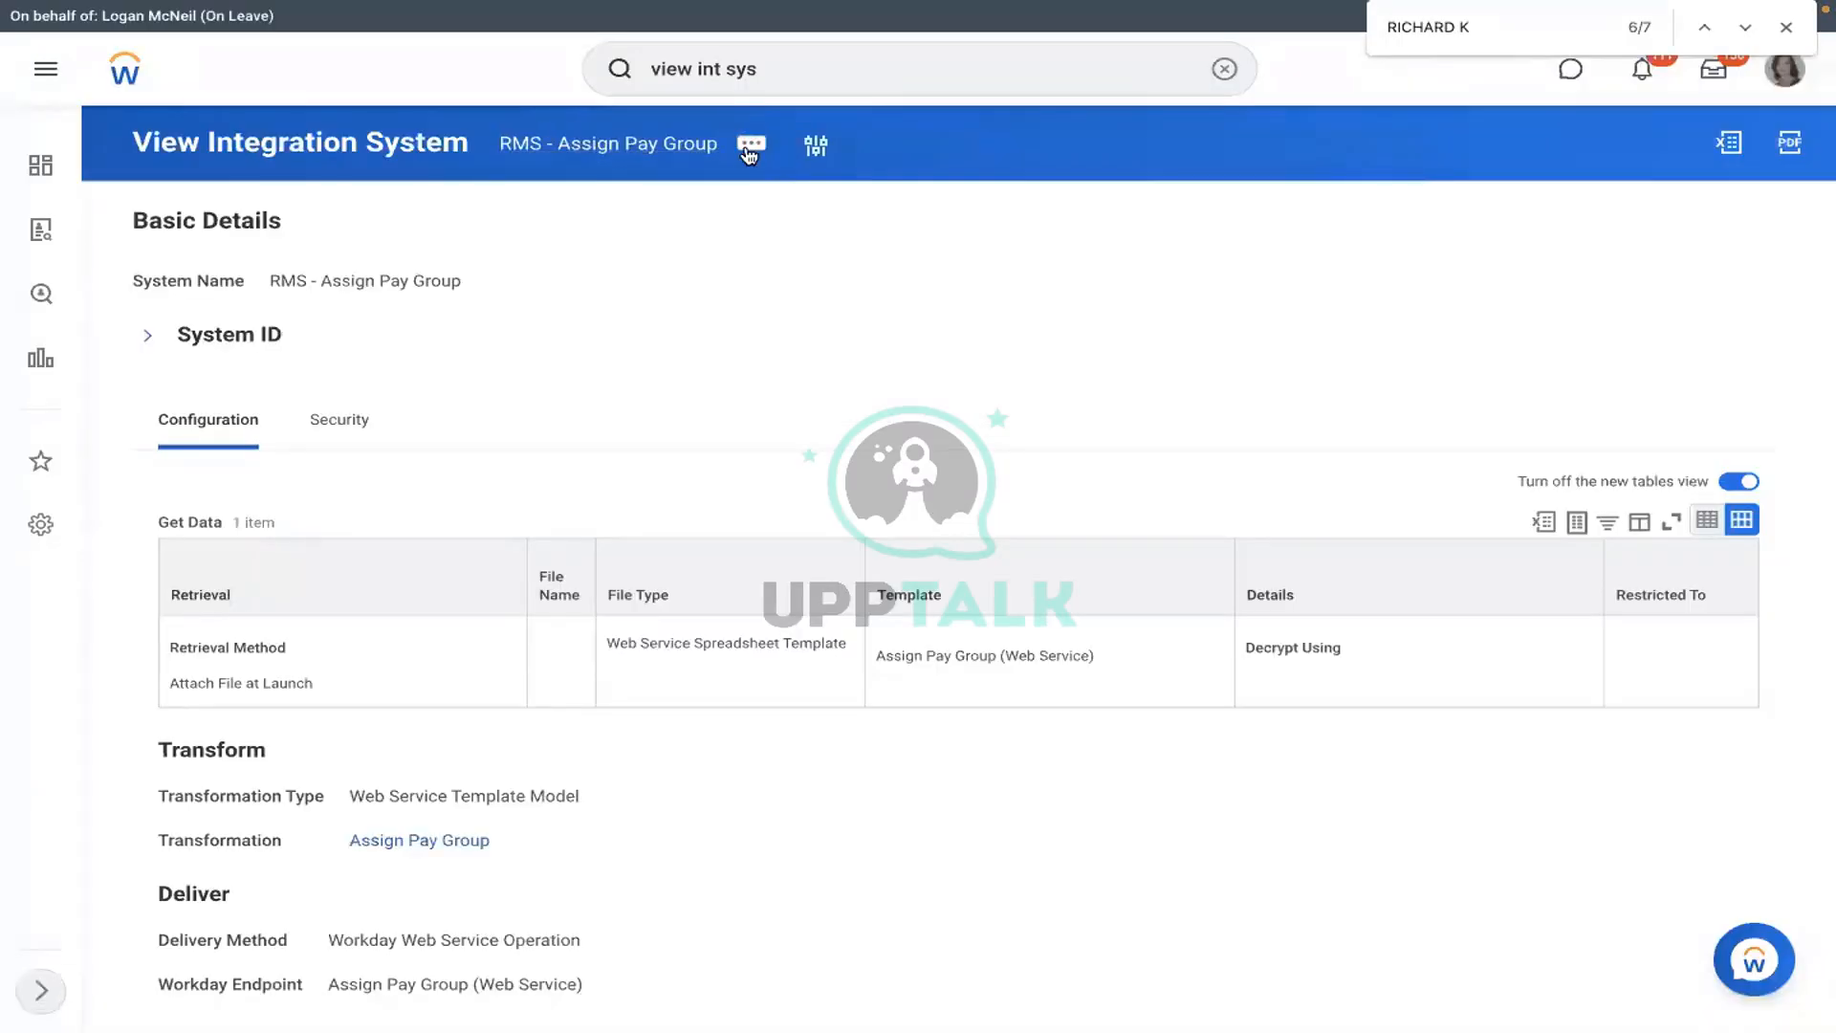
- Bring up the integration's related actions menu and its Template Model submenu
click(751, 146)
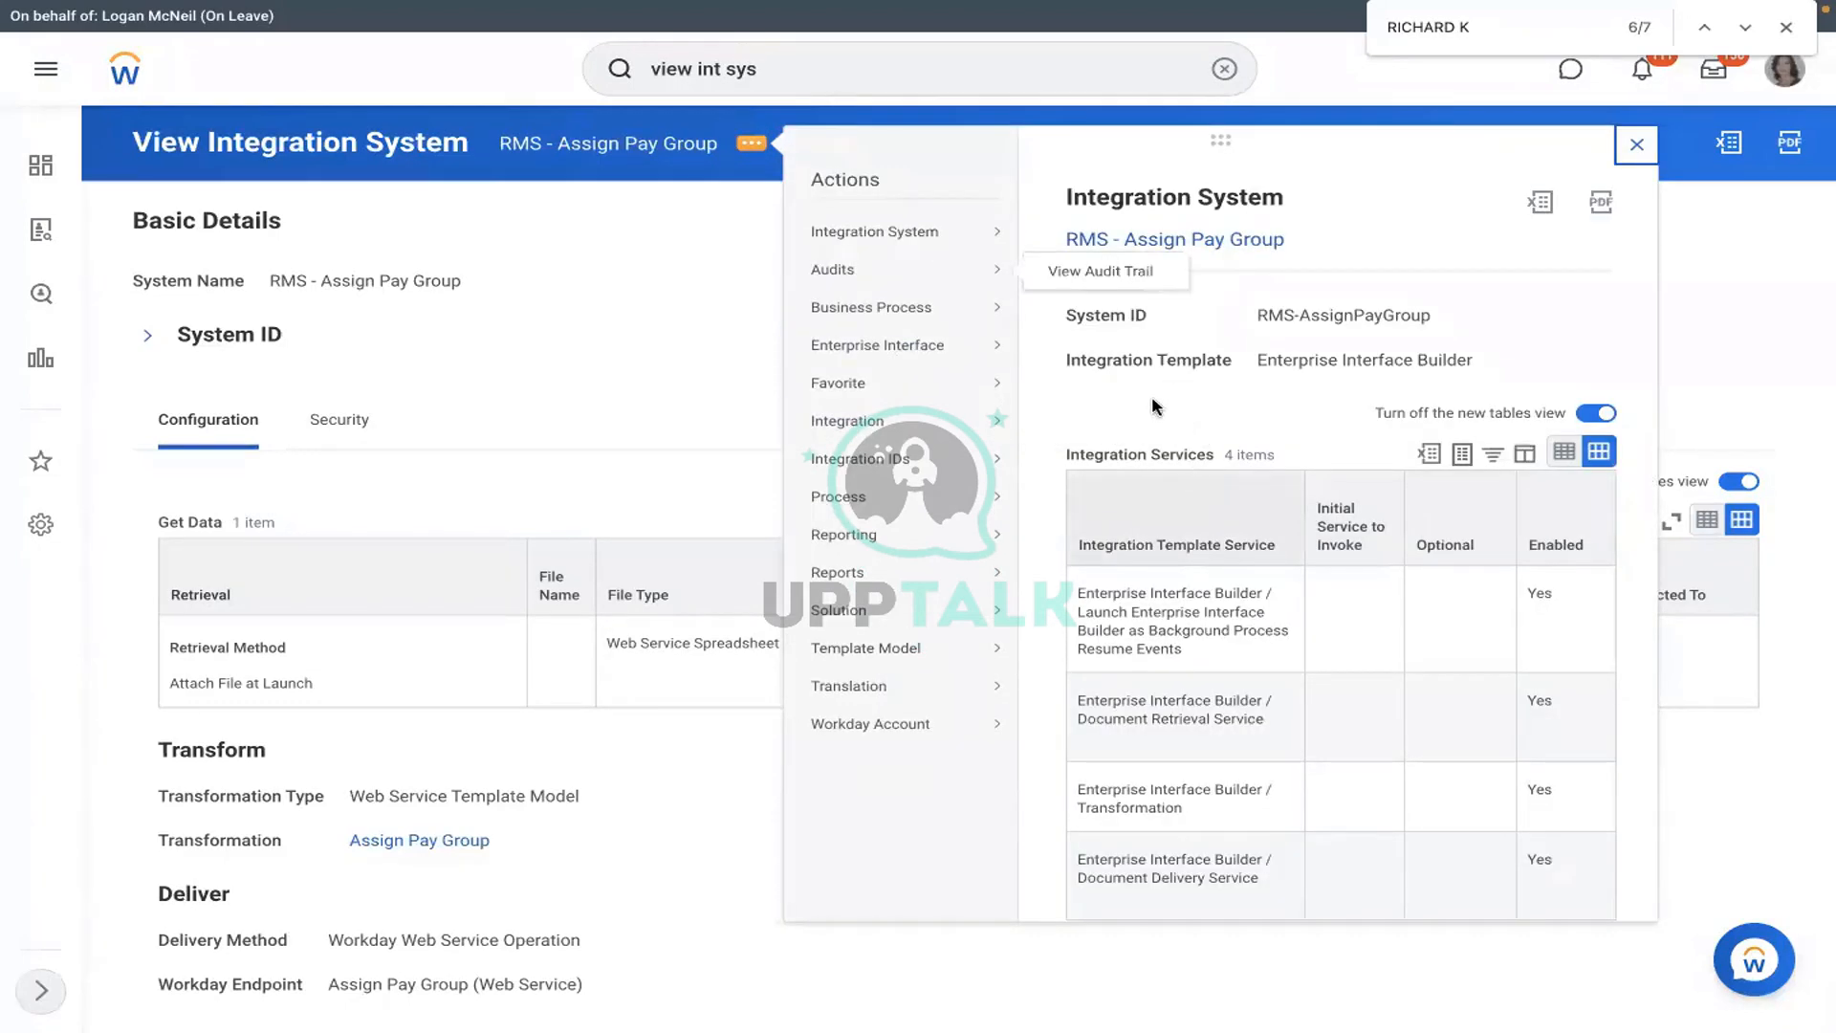
mouse_move(886, 426)
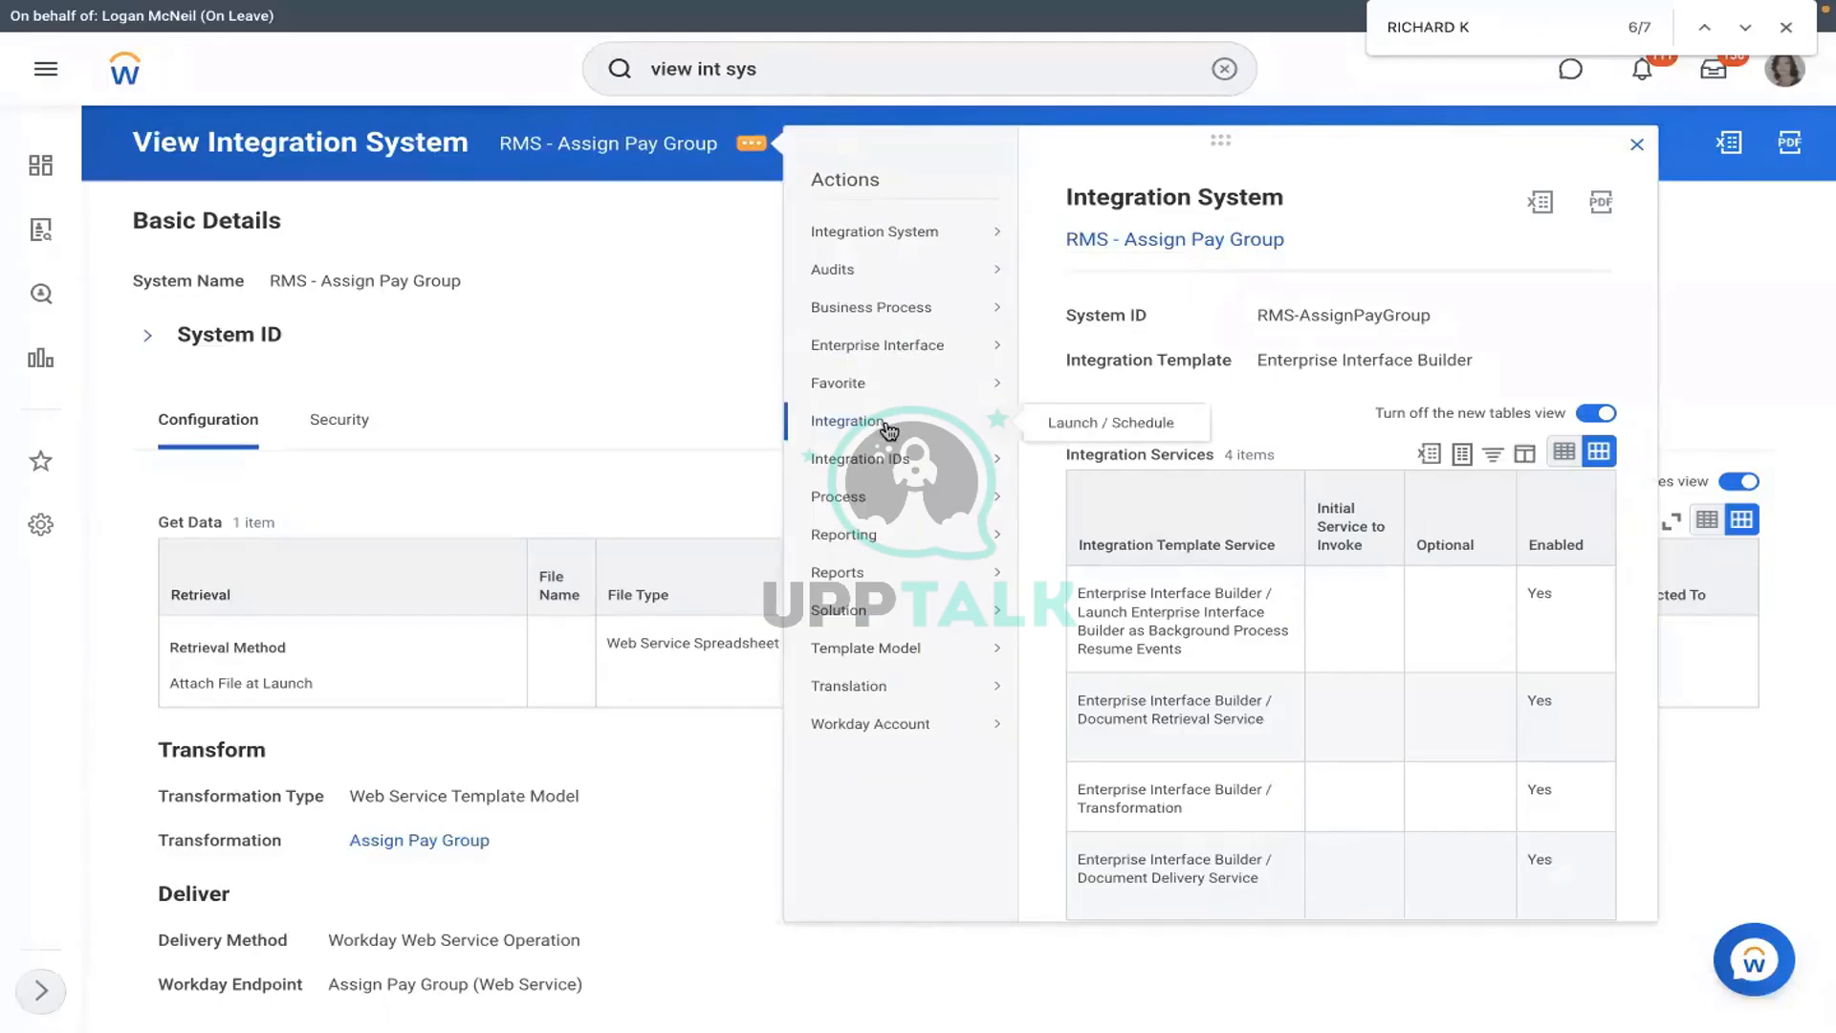
mouse_move(918, 346)
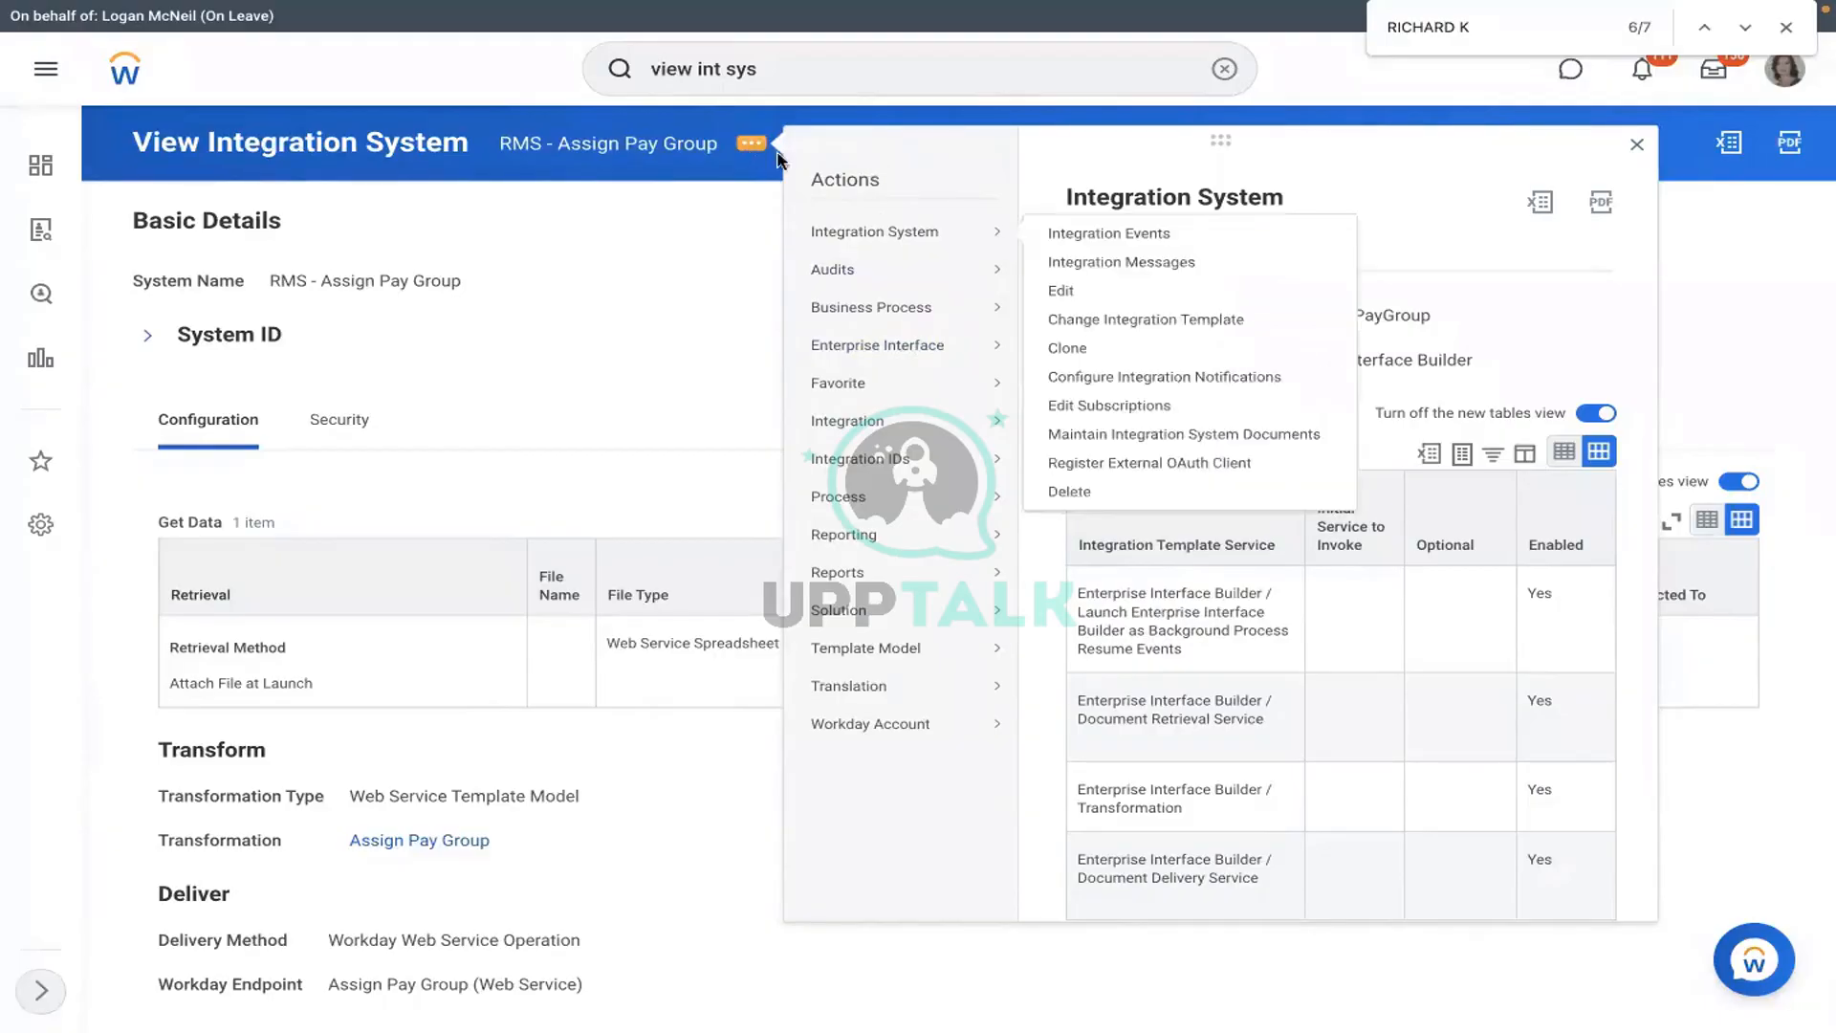
mouse_move(907, 648)
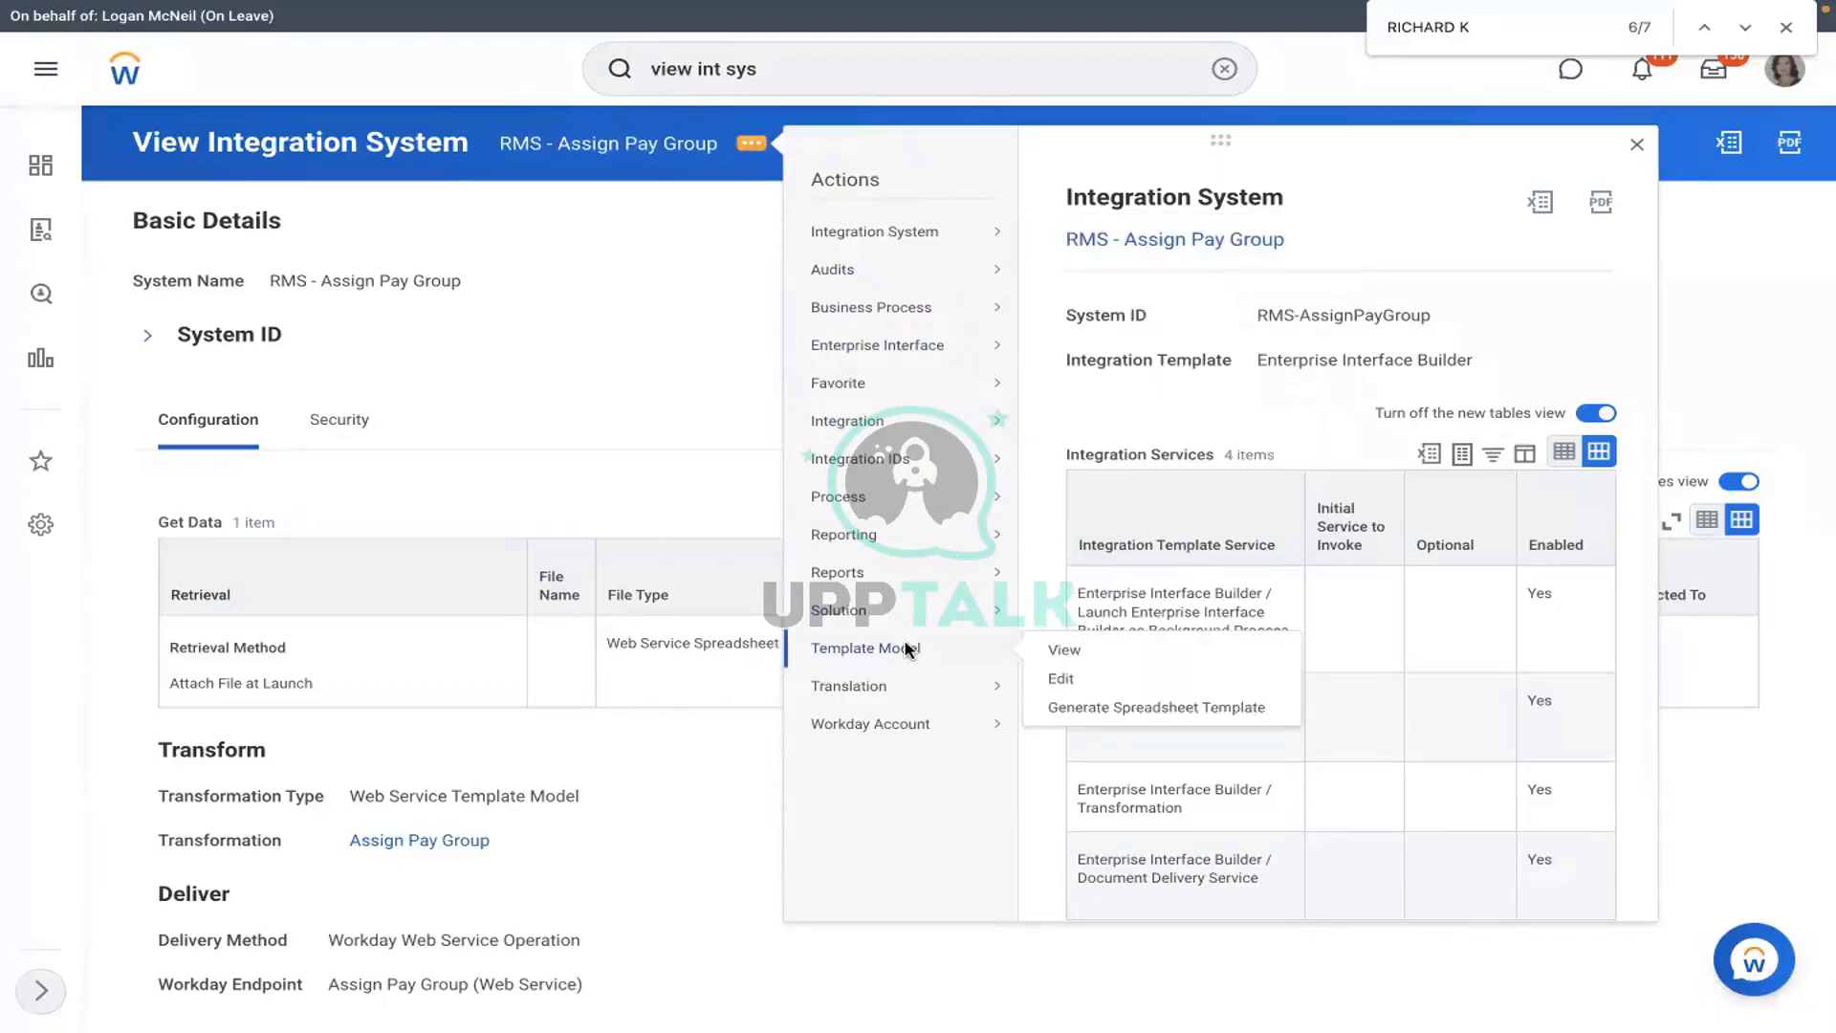
- Submit Generate Spreadsheet Template in XLSX format with Confirm ticked
click(1084, 707)
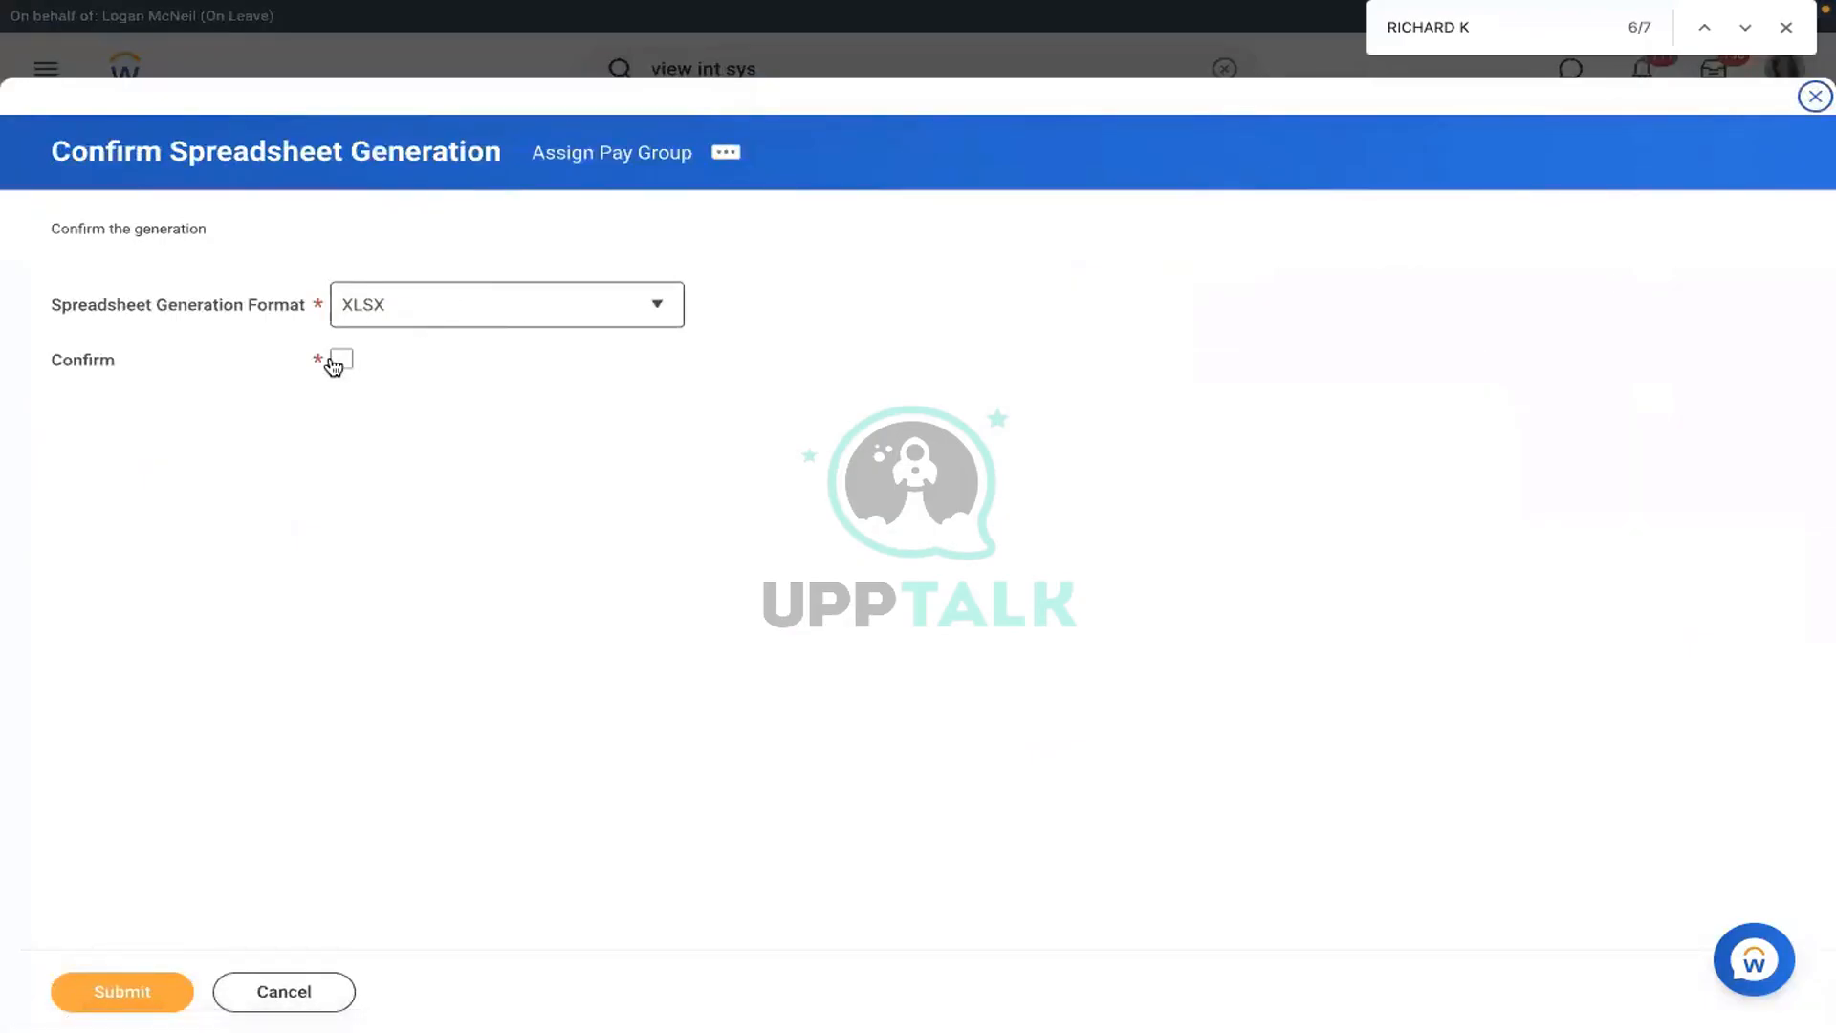
click(333, 363)
click(444, 317)
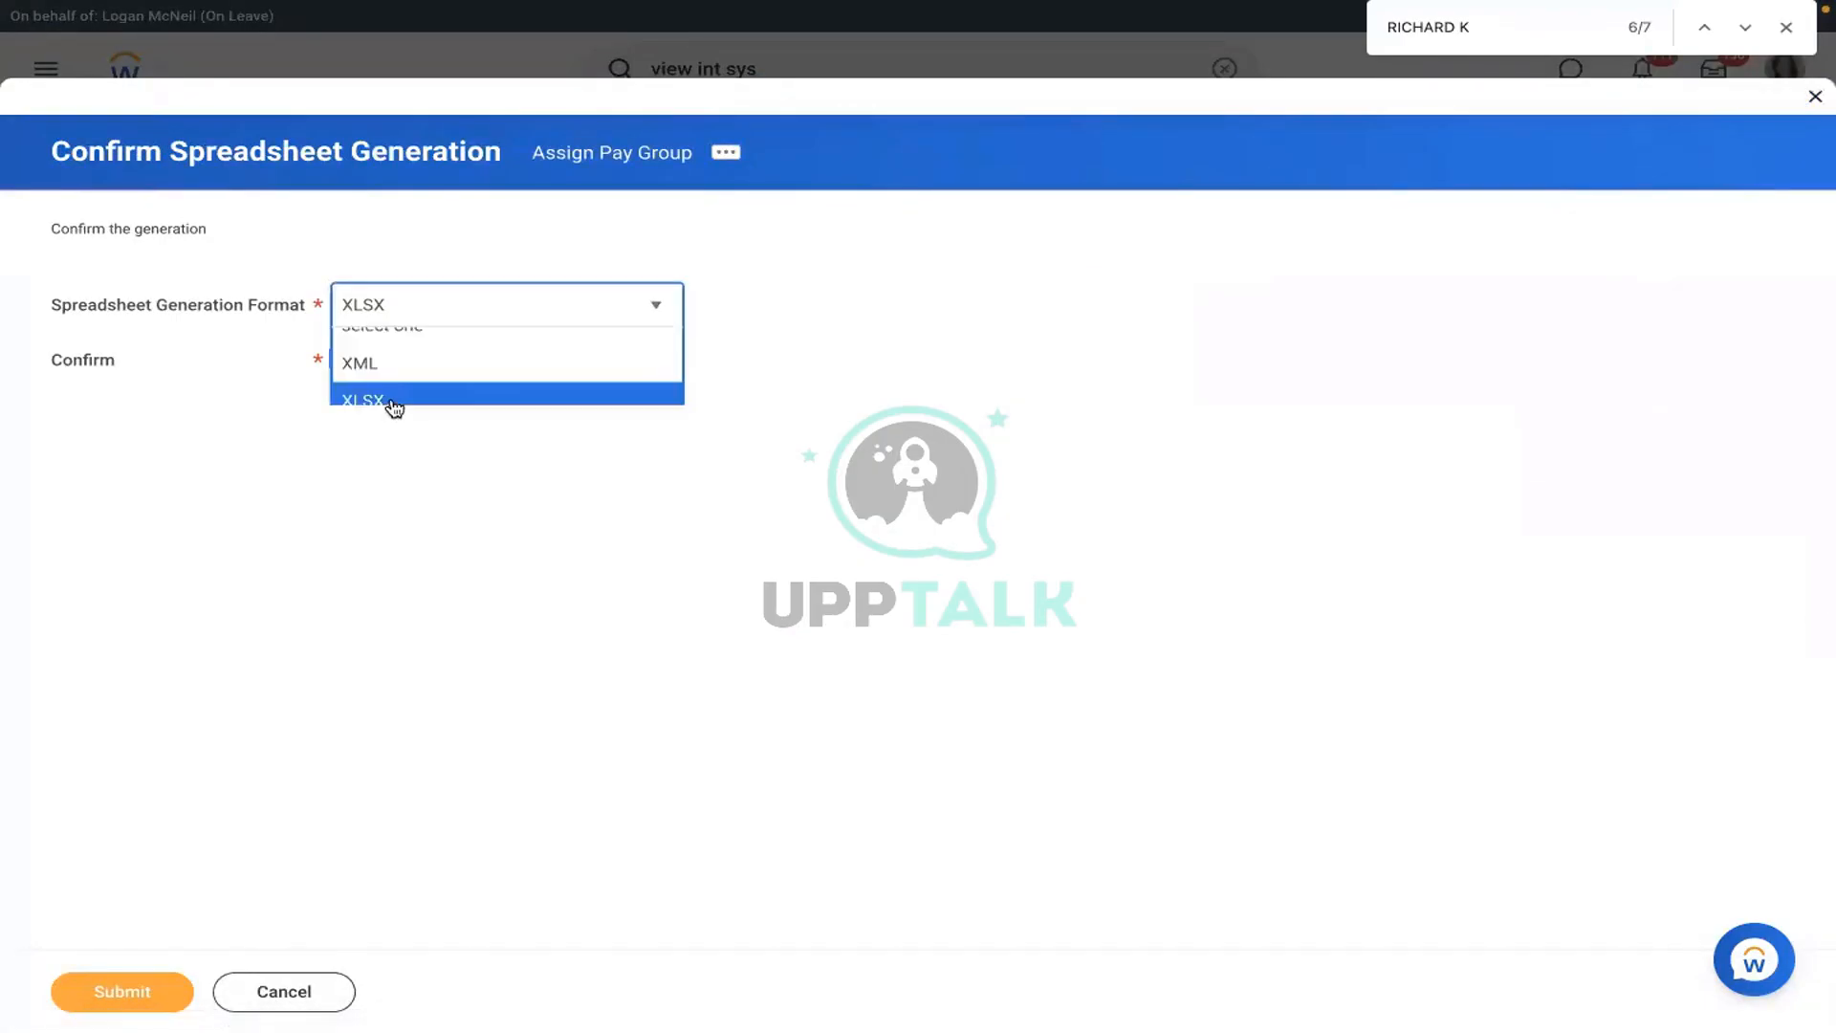
click(382, 415)
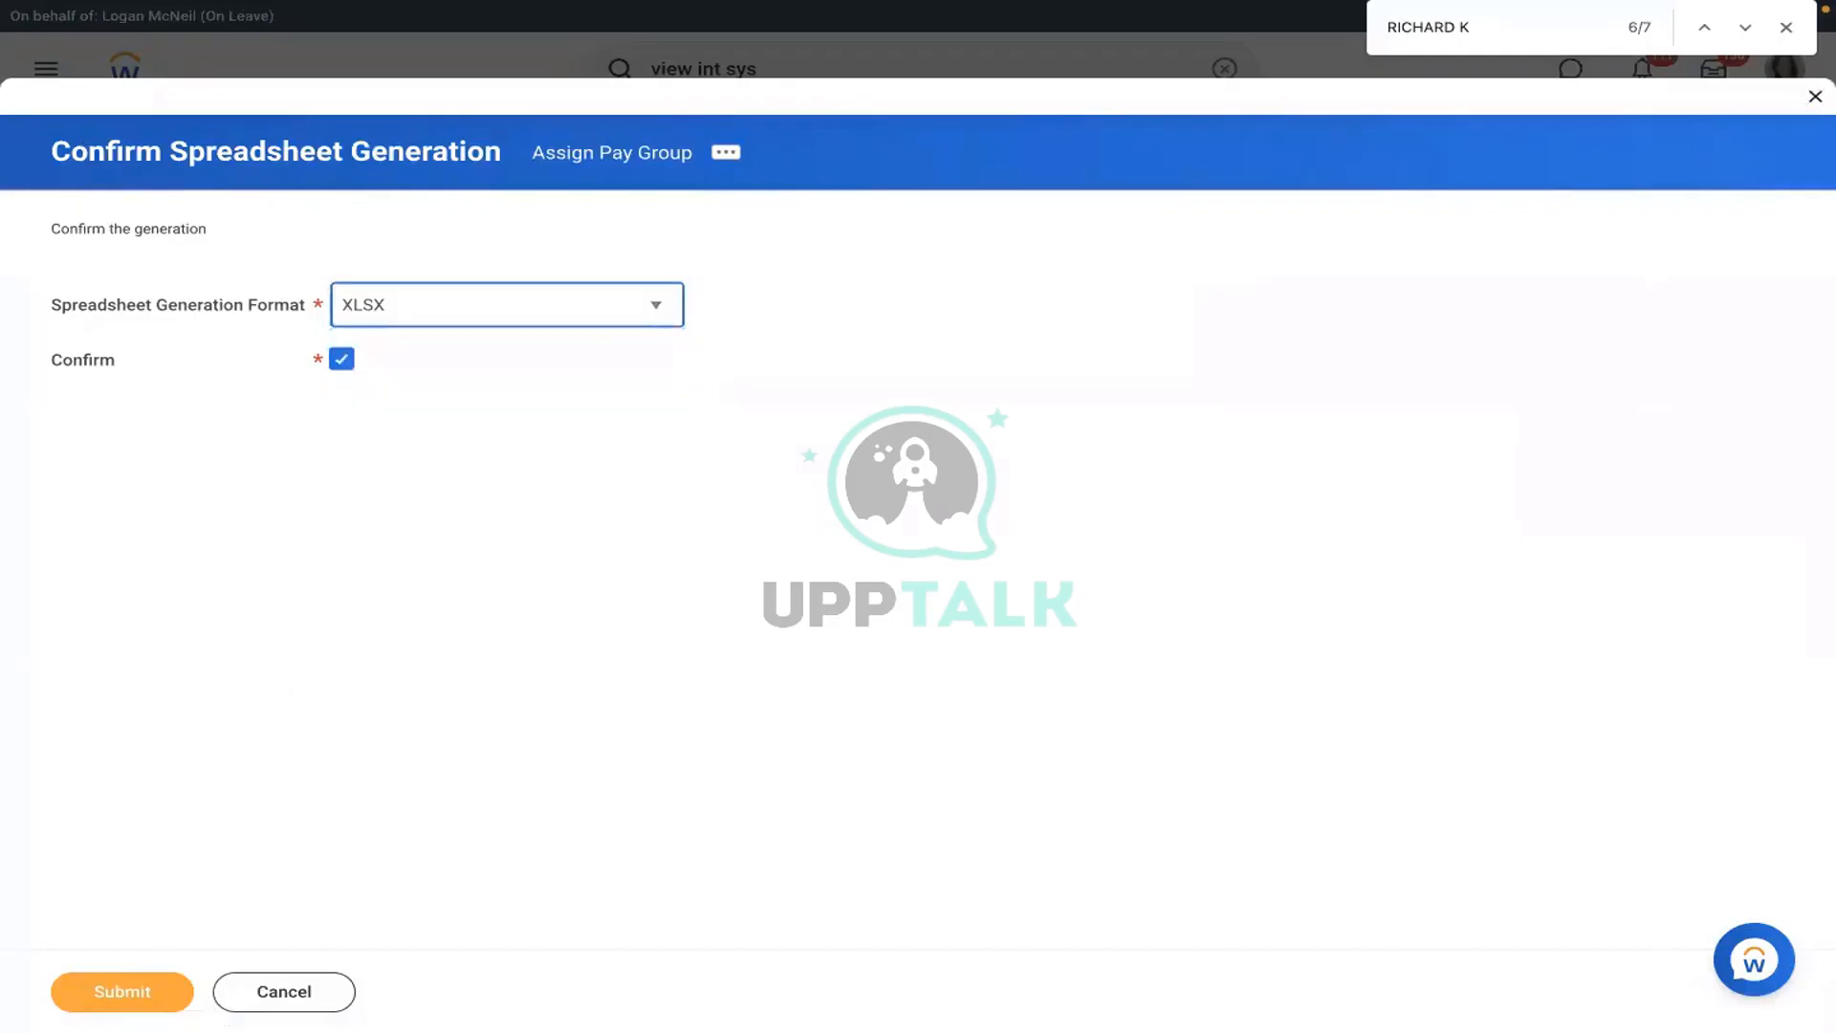
click(125, 992)
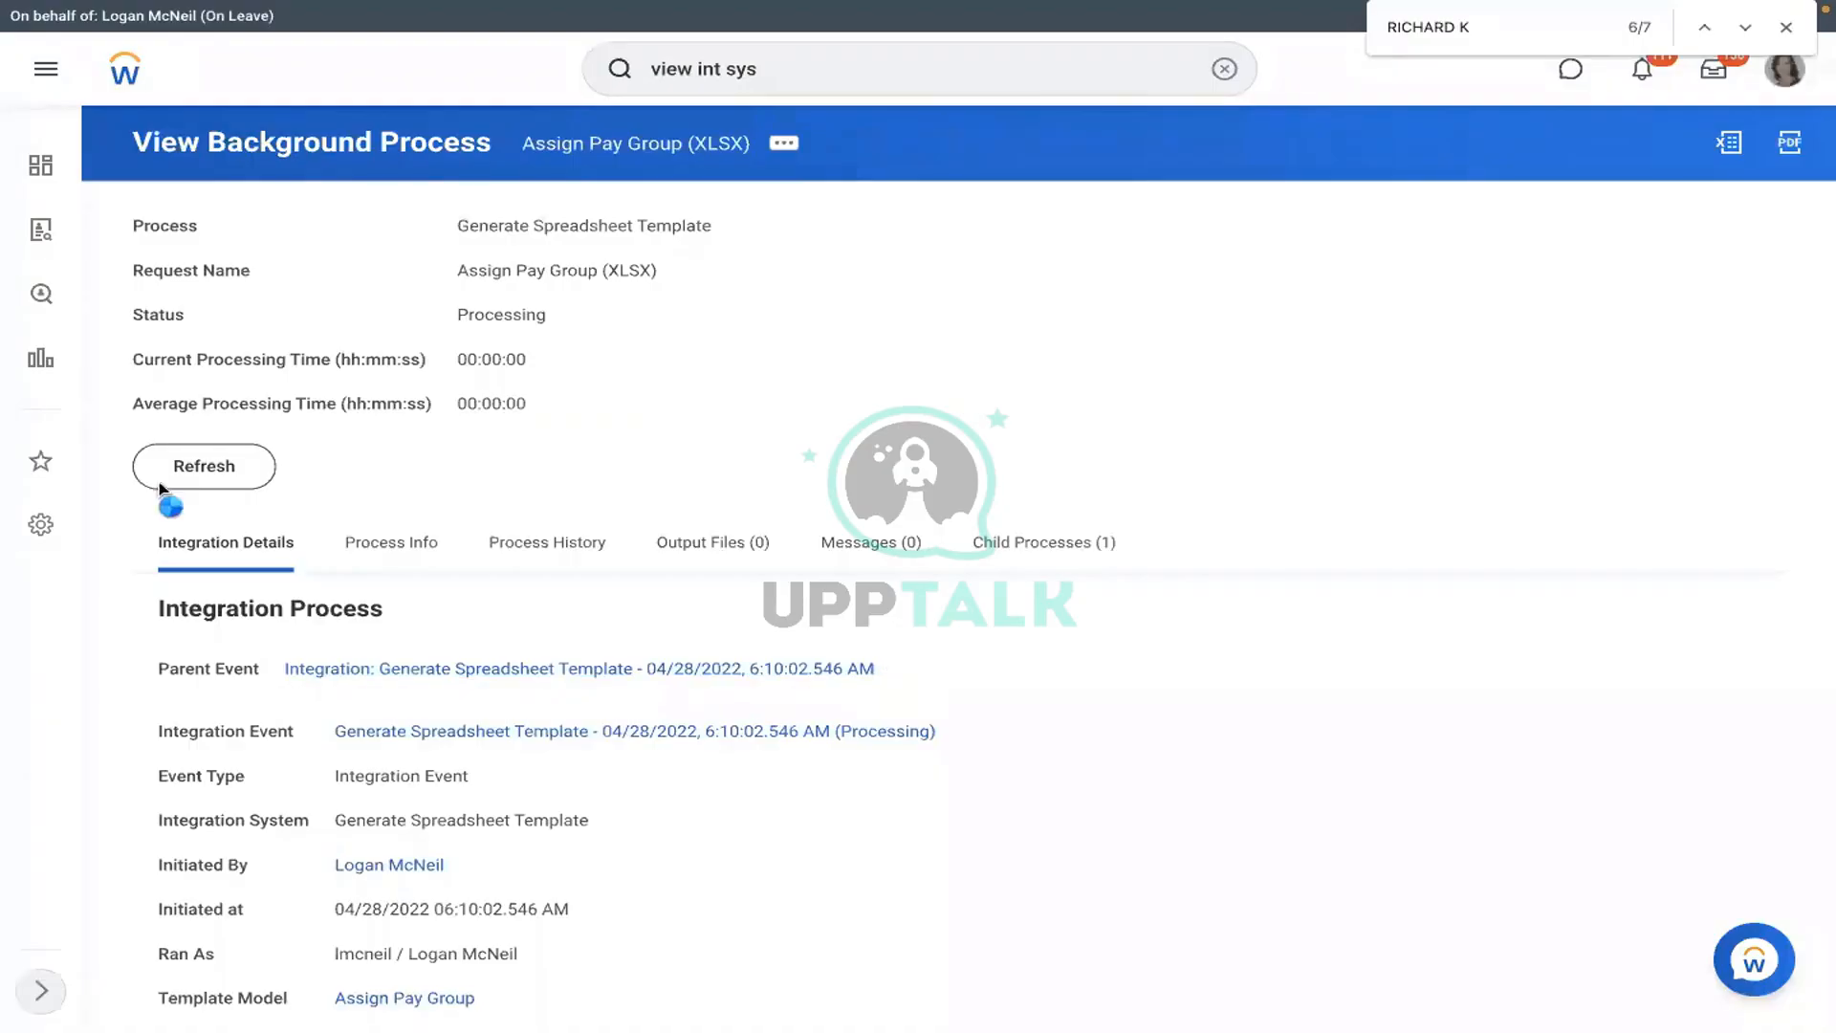
- Refresh the background process until its status shows Completed
click(165, 481)
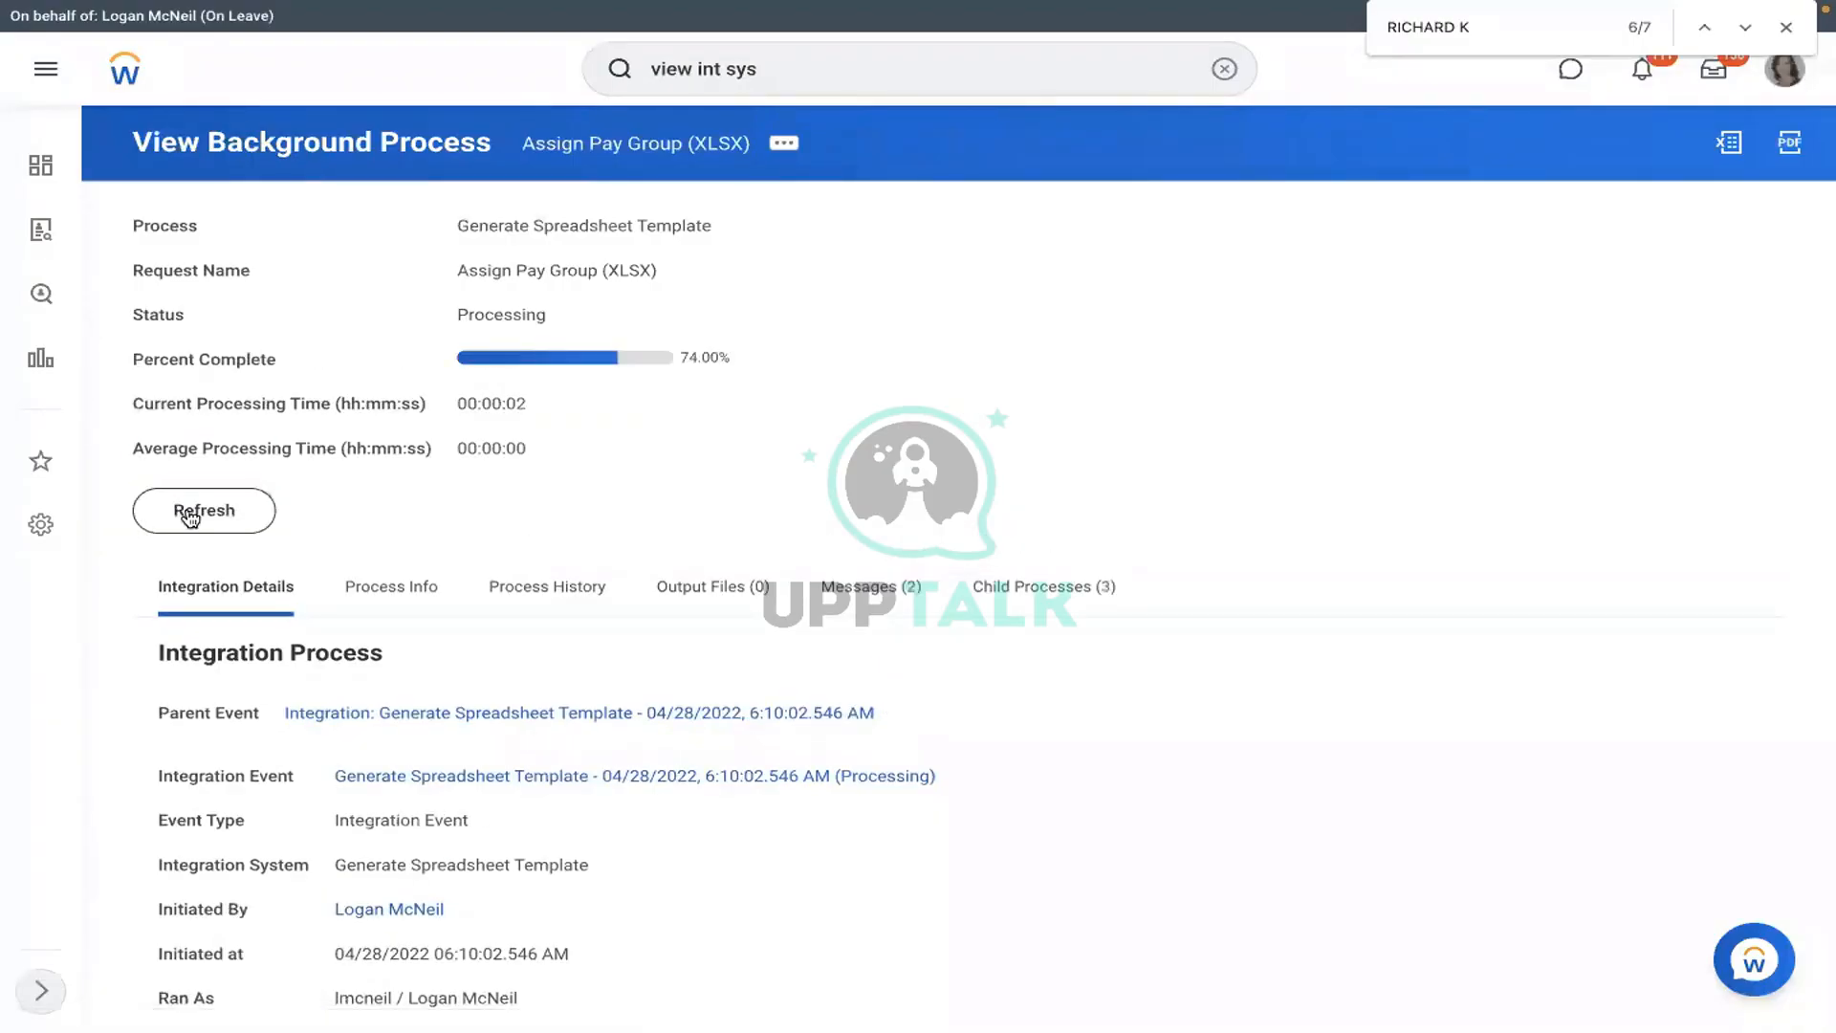
click(190, 517)
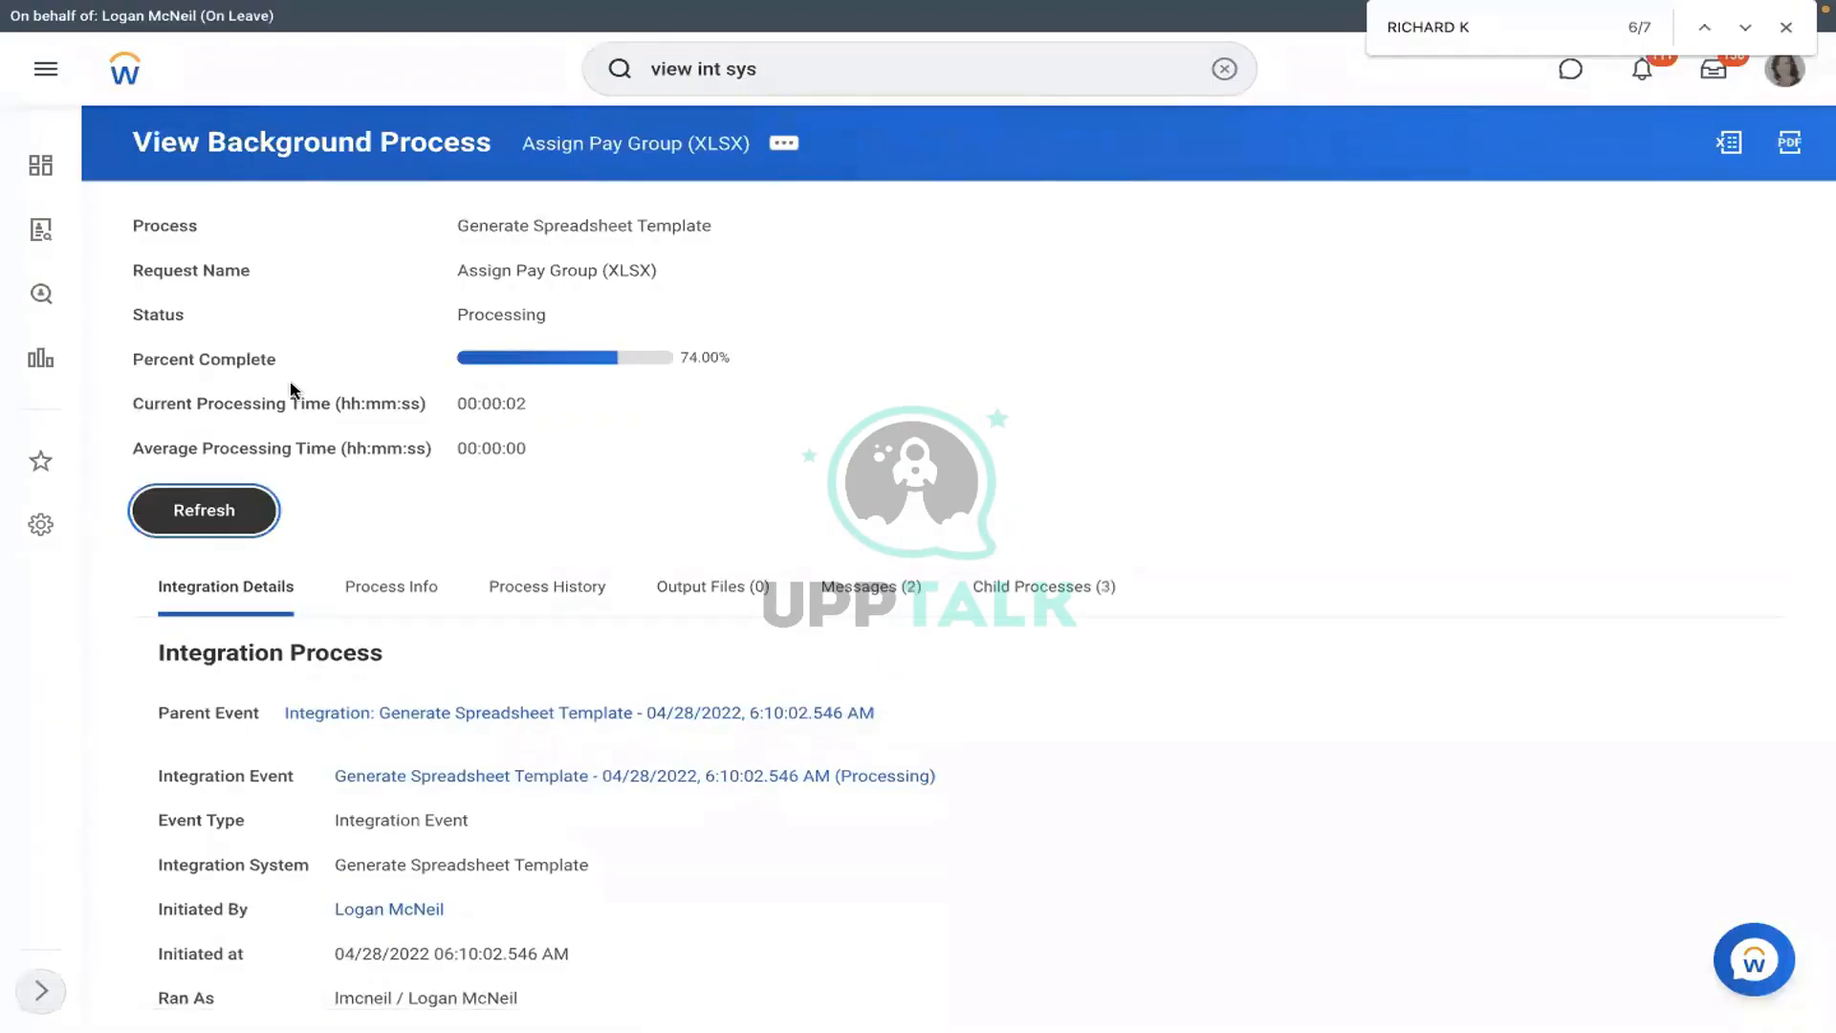
click(735, 591)
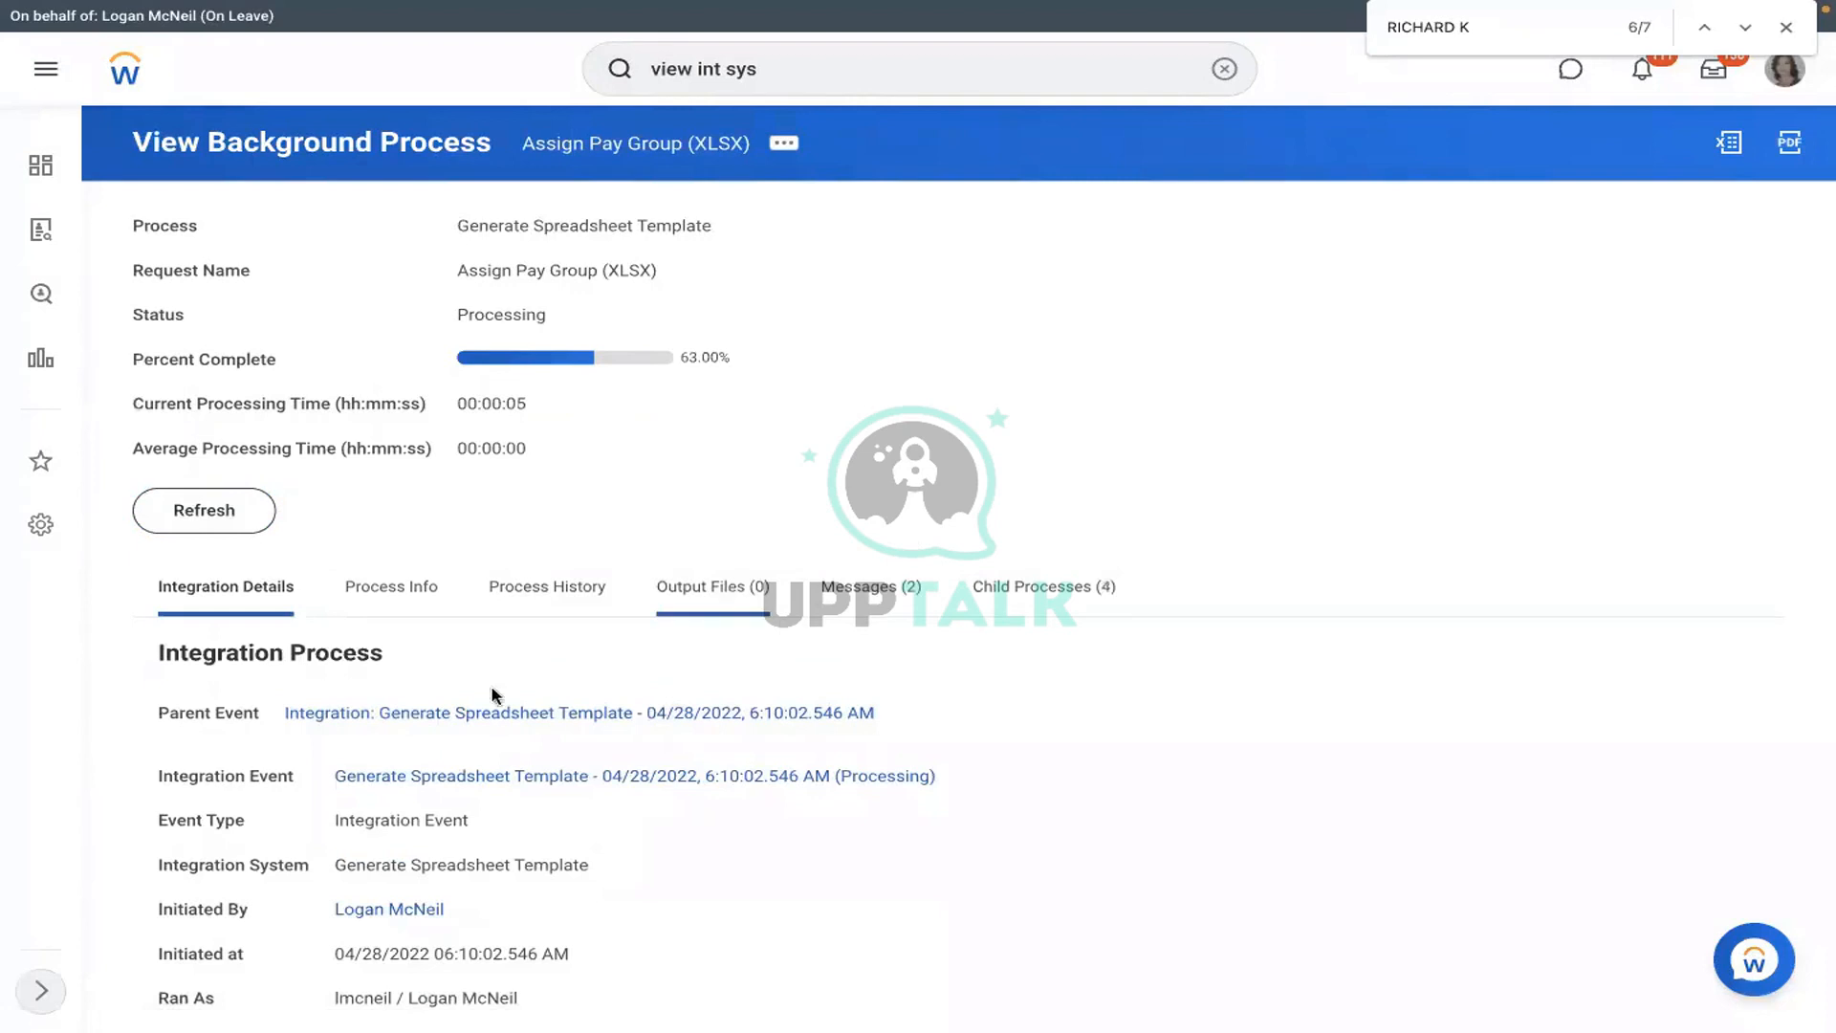
click(201, 523)
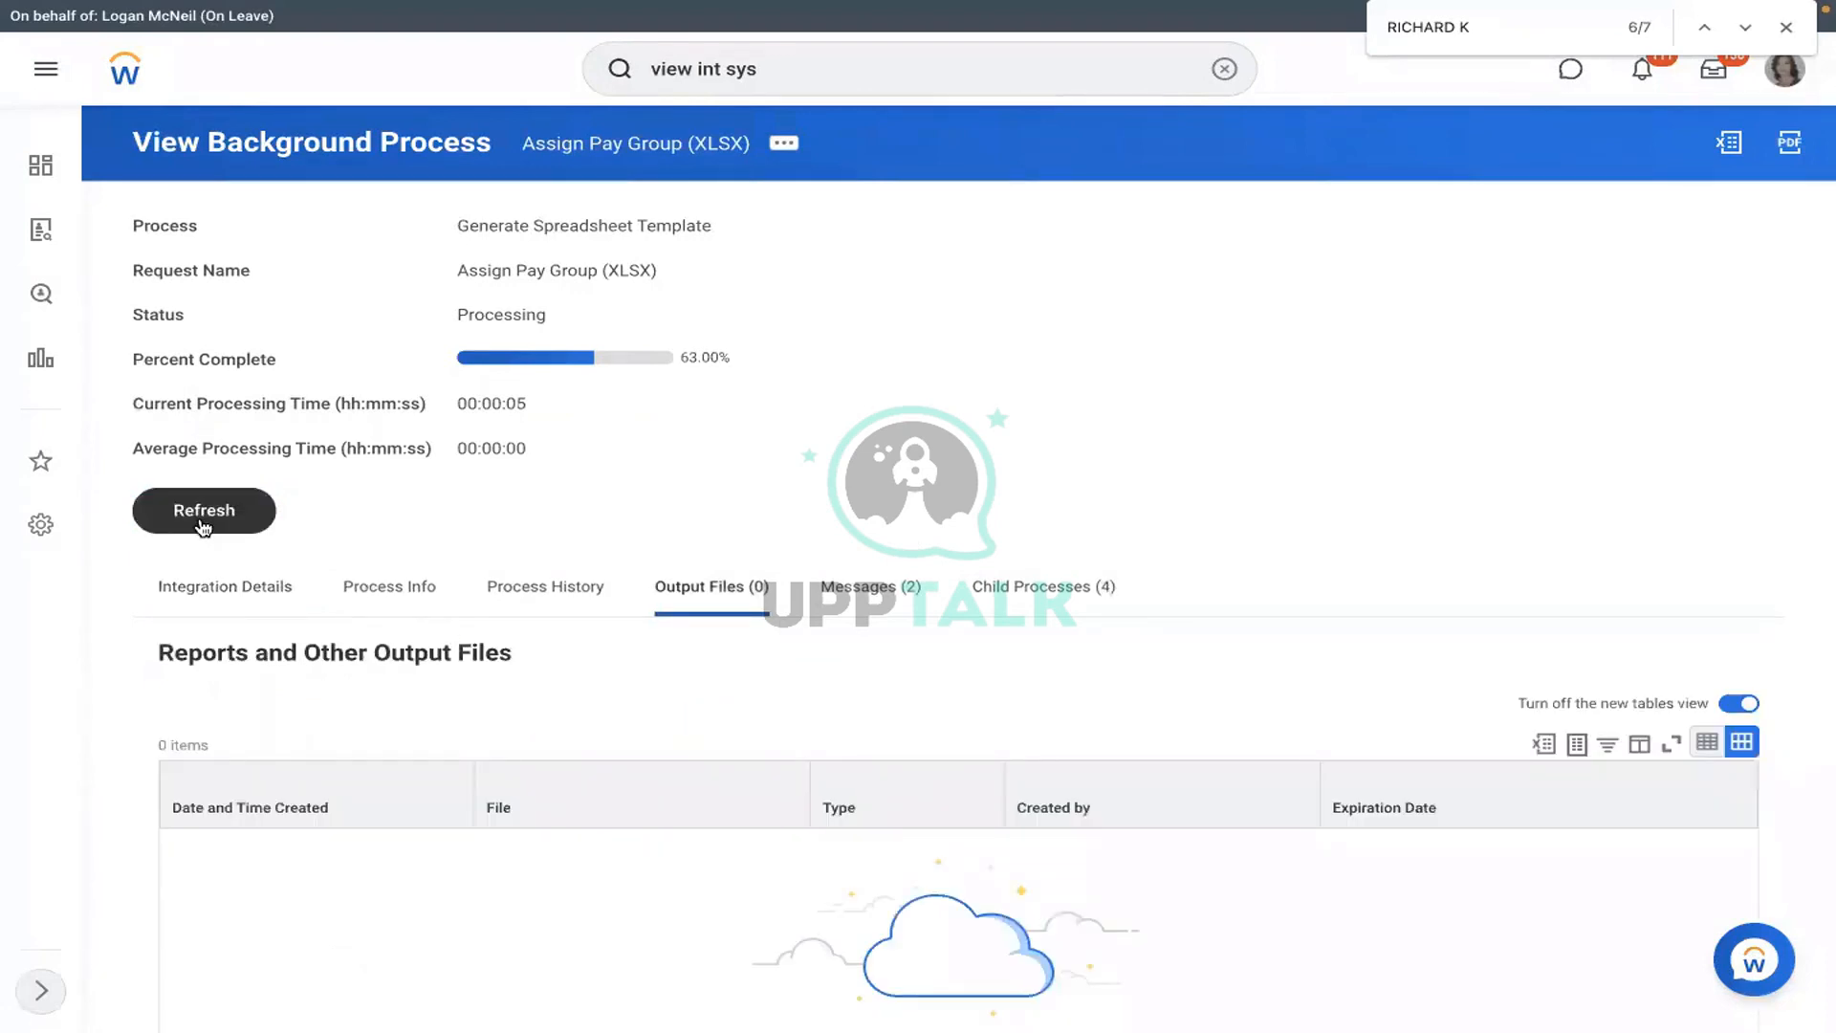
click(202, 525)
click(201, 523)
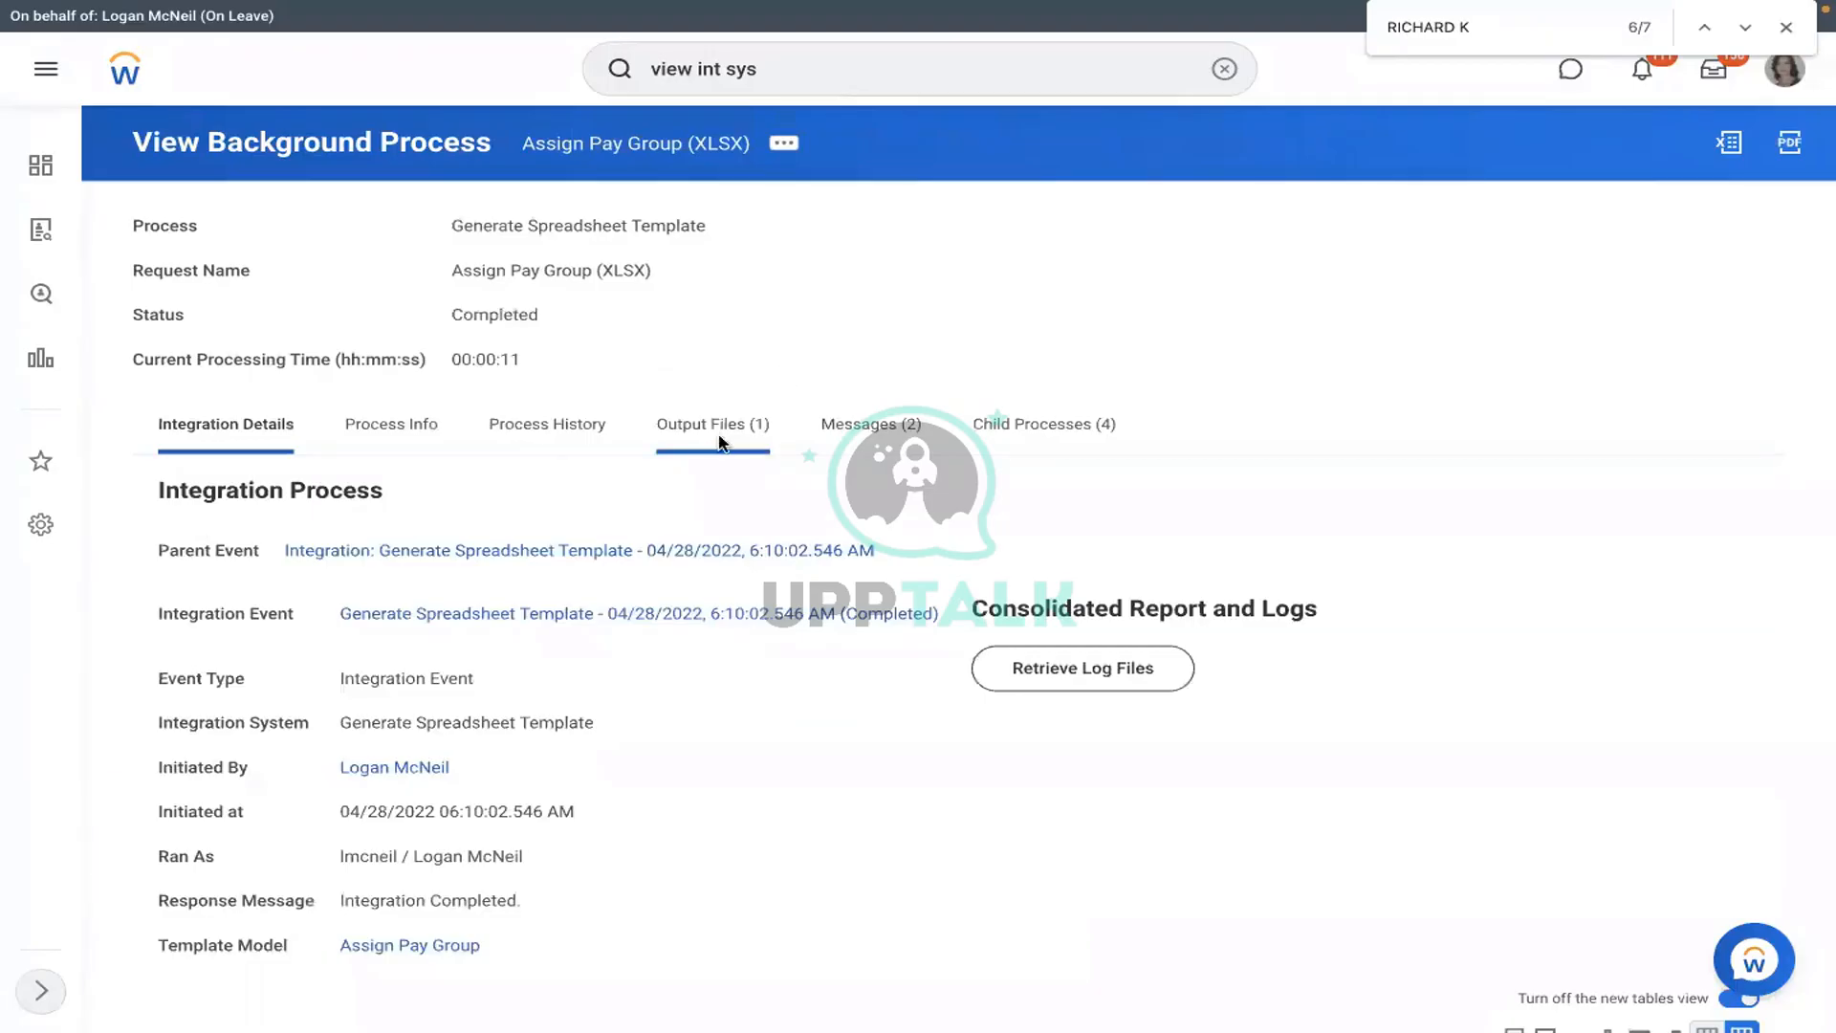
- Download Assign_Pay_Group.xlsx from the Output Files tab and open it in Excel
click(721, 443)
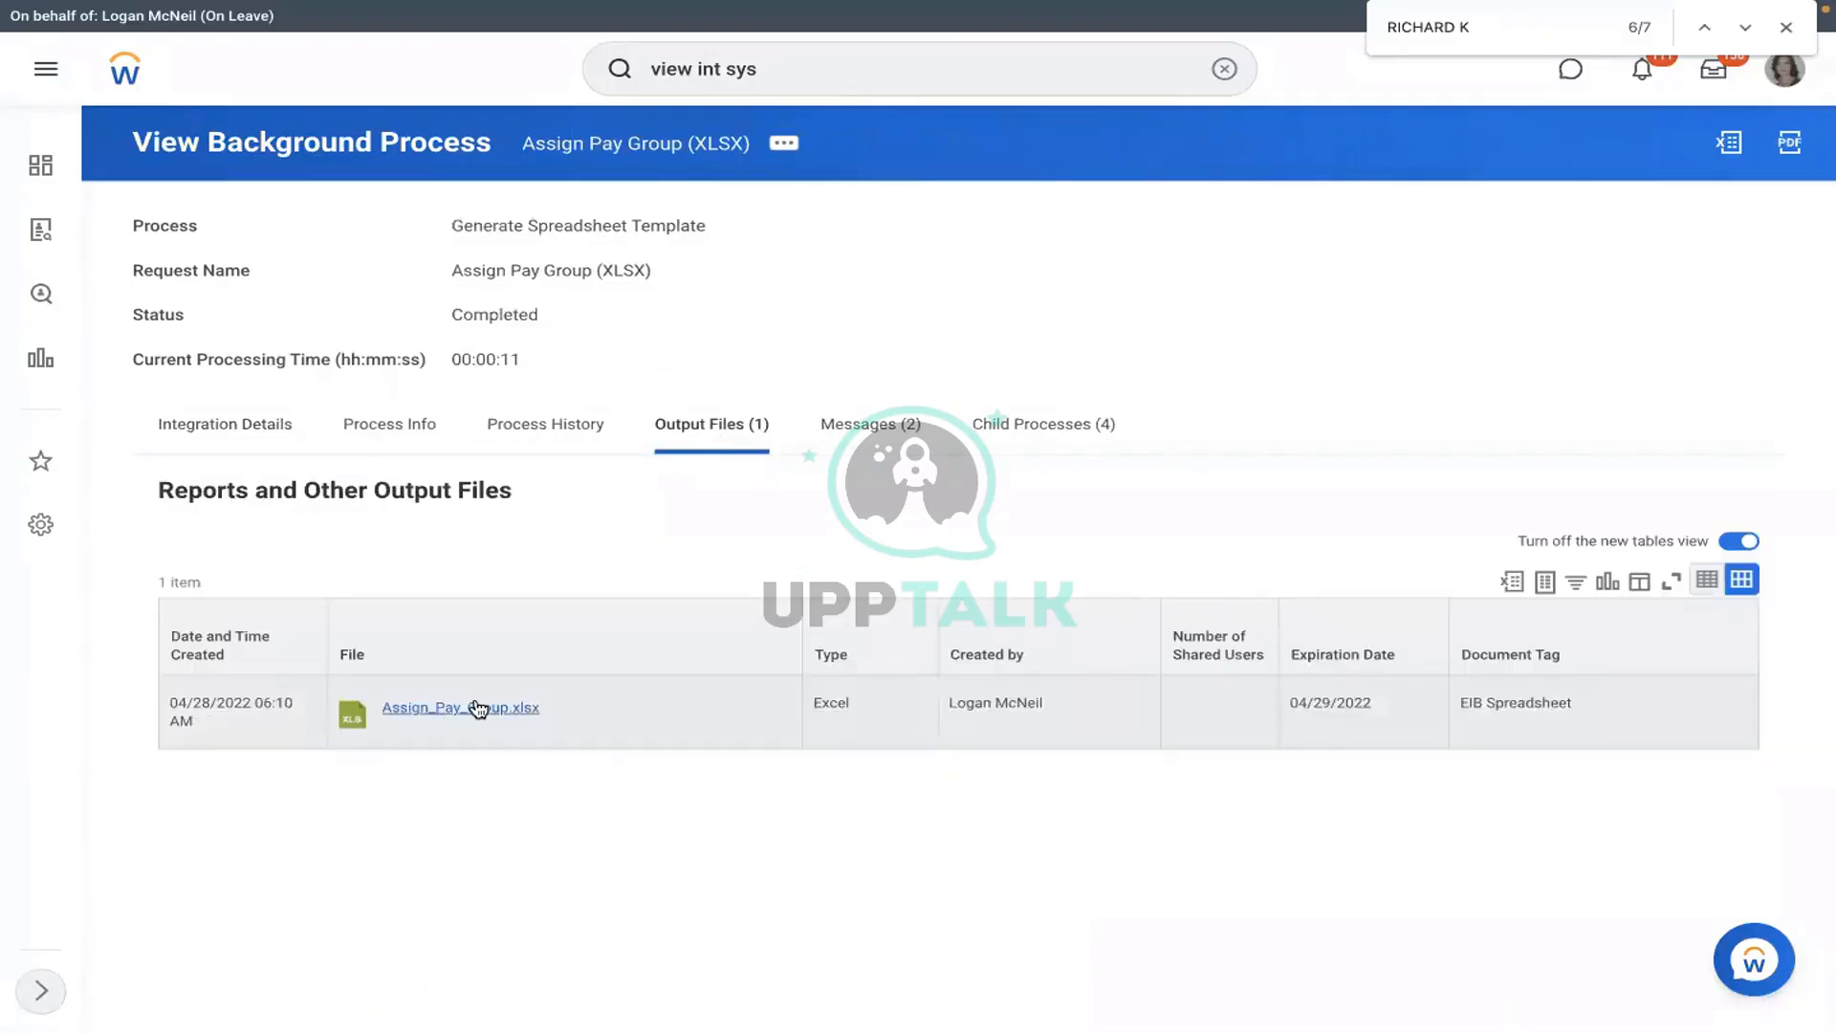
click(478, 708)
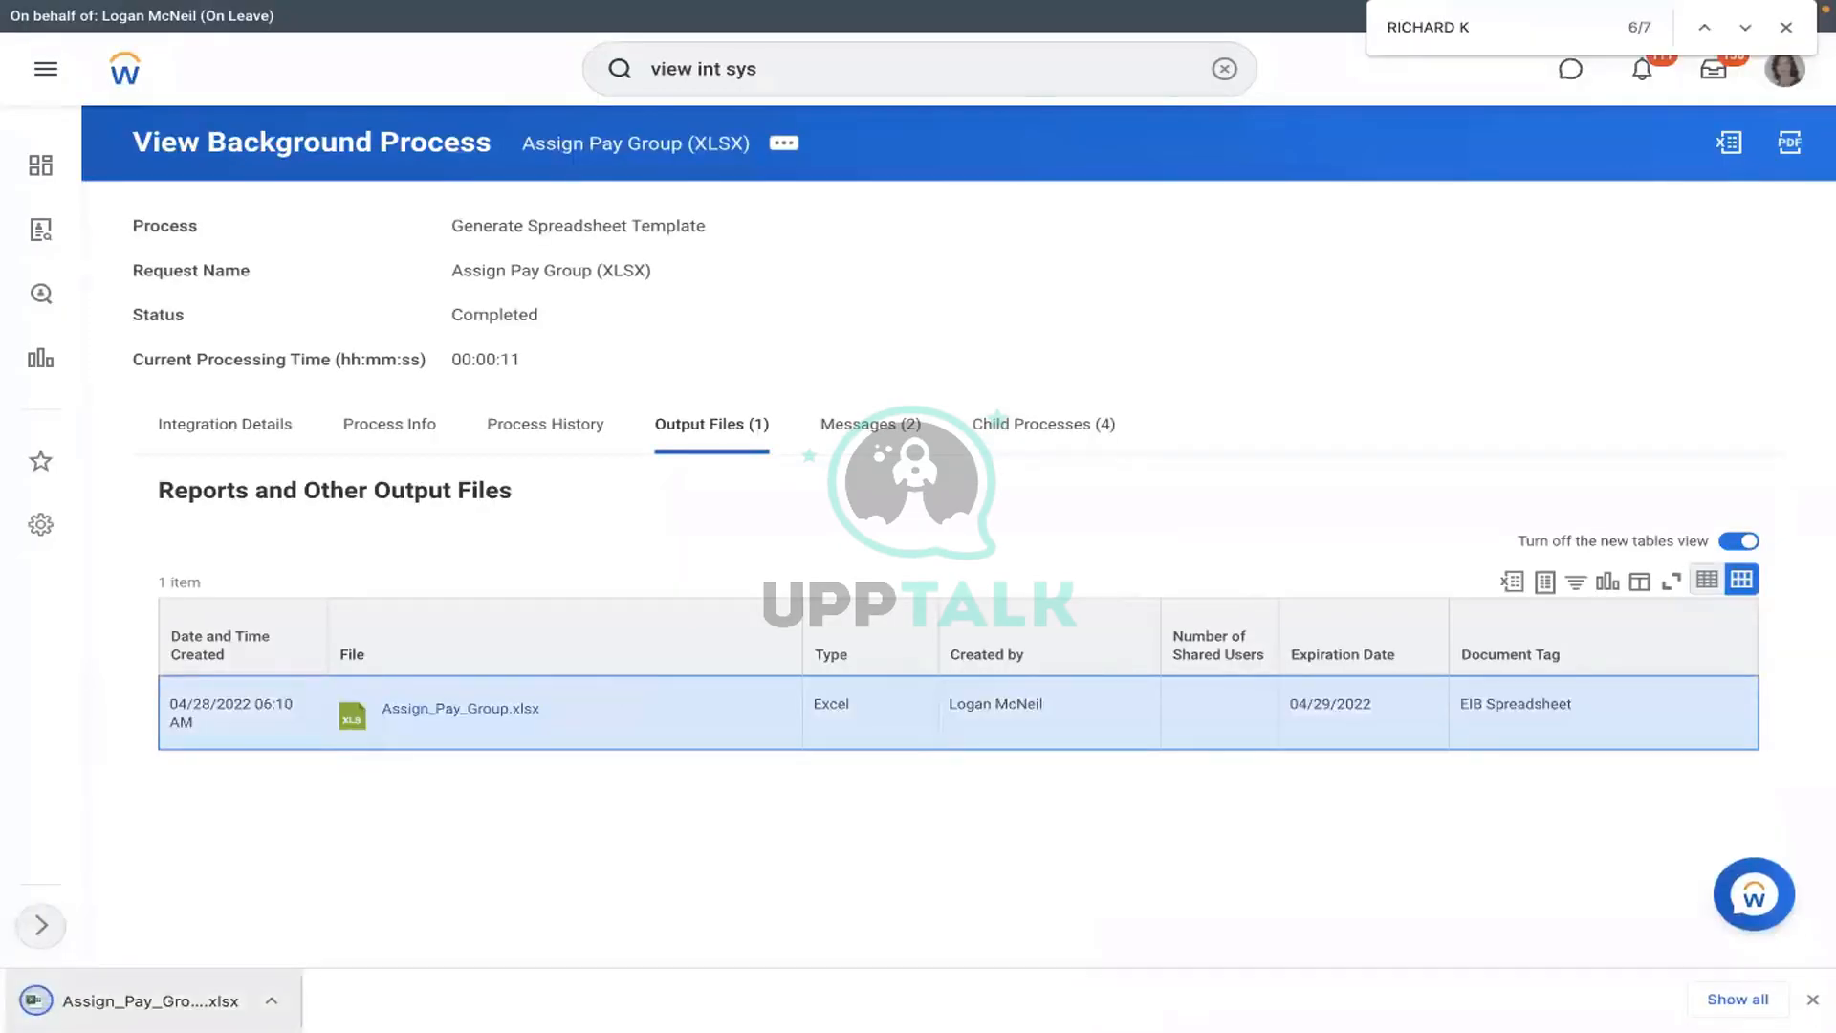
click(121, 1004)
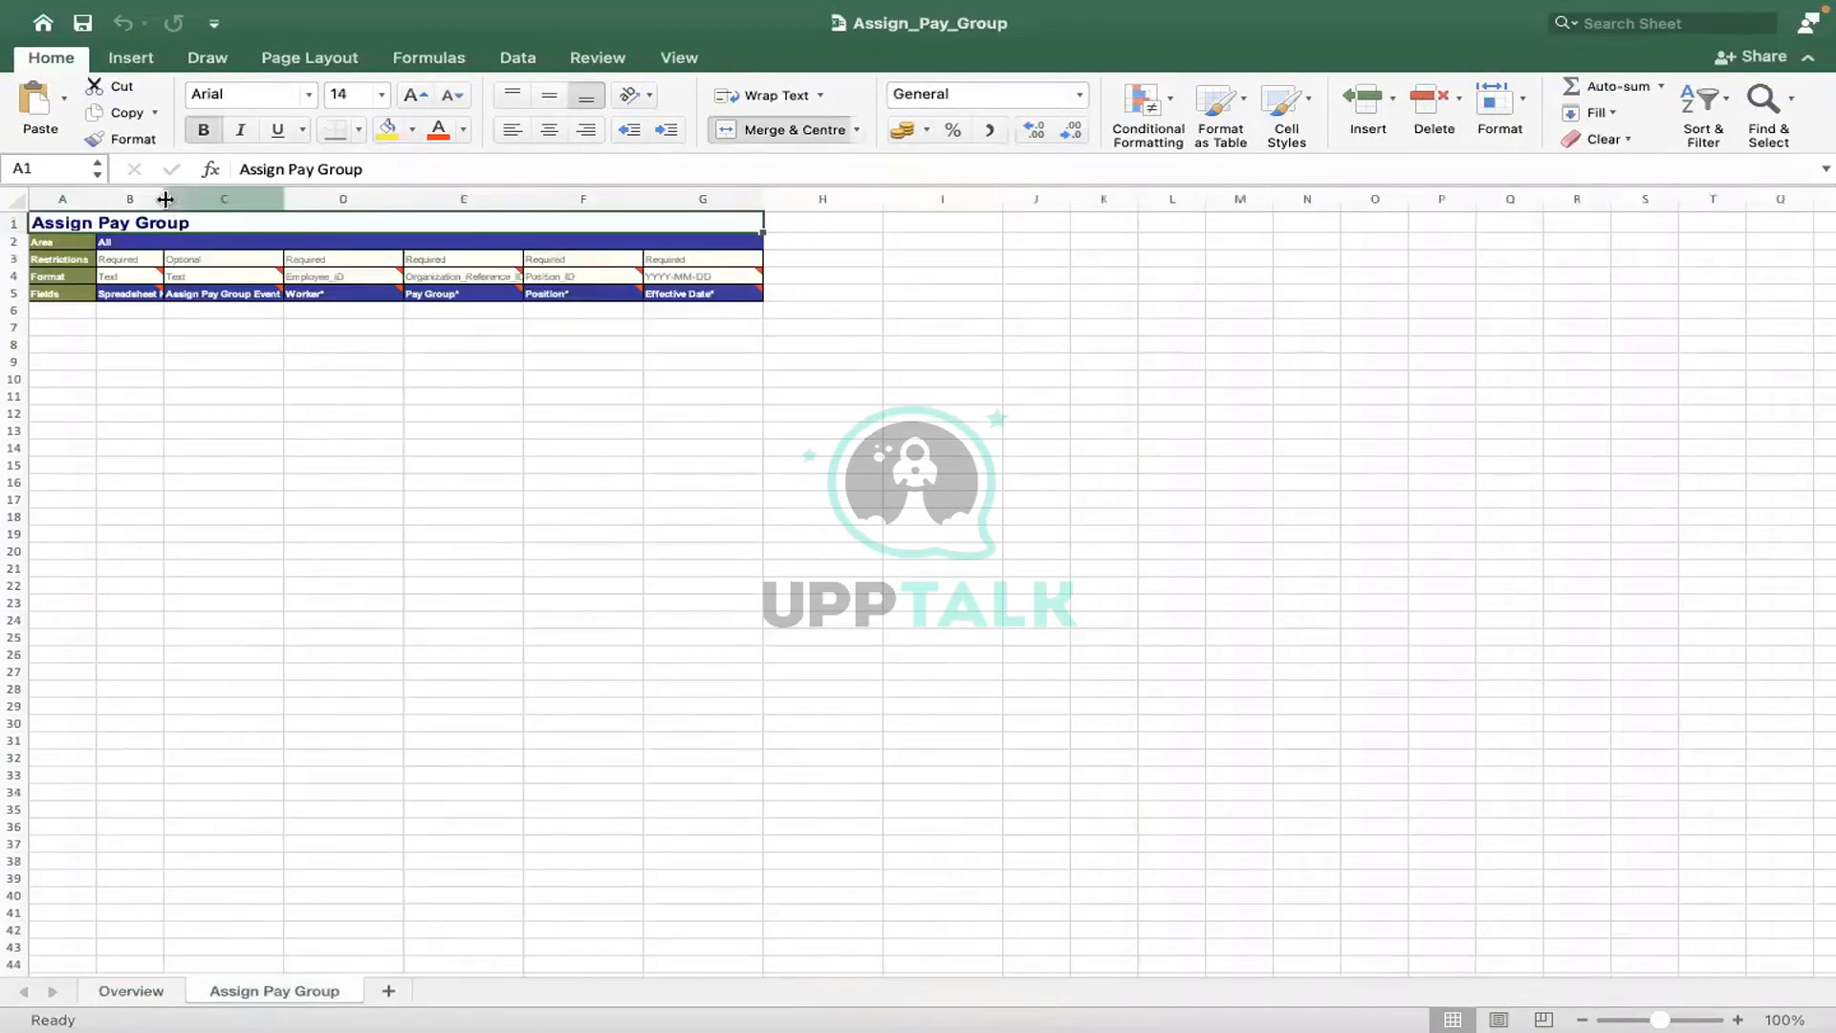
- Widen column B and enter spreadsheet key 1 in cell B6
drag(163, 210, 280, 210)
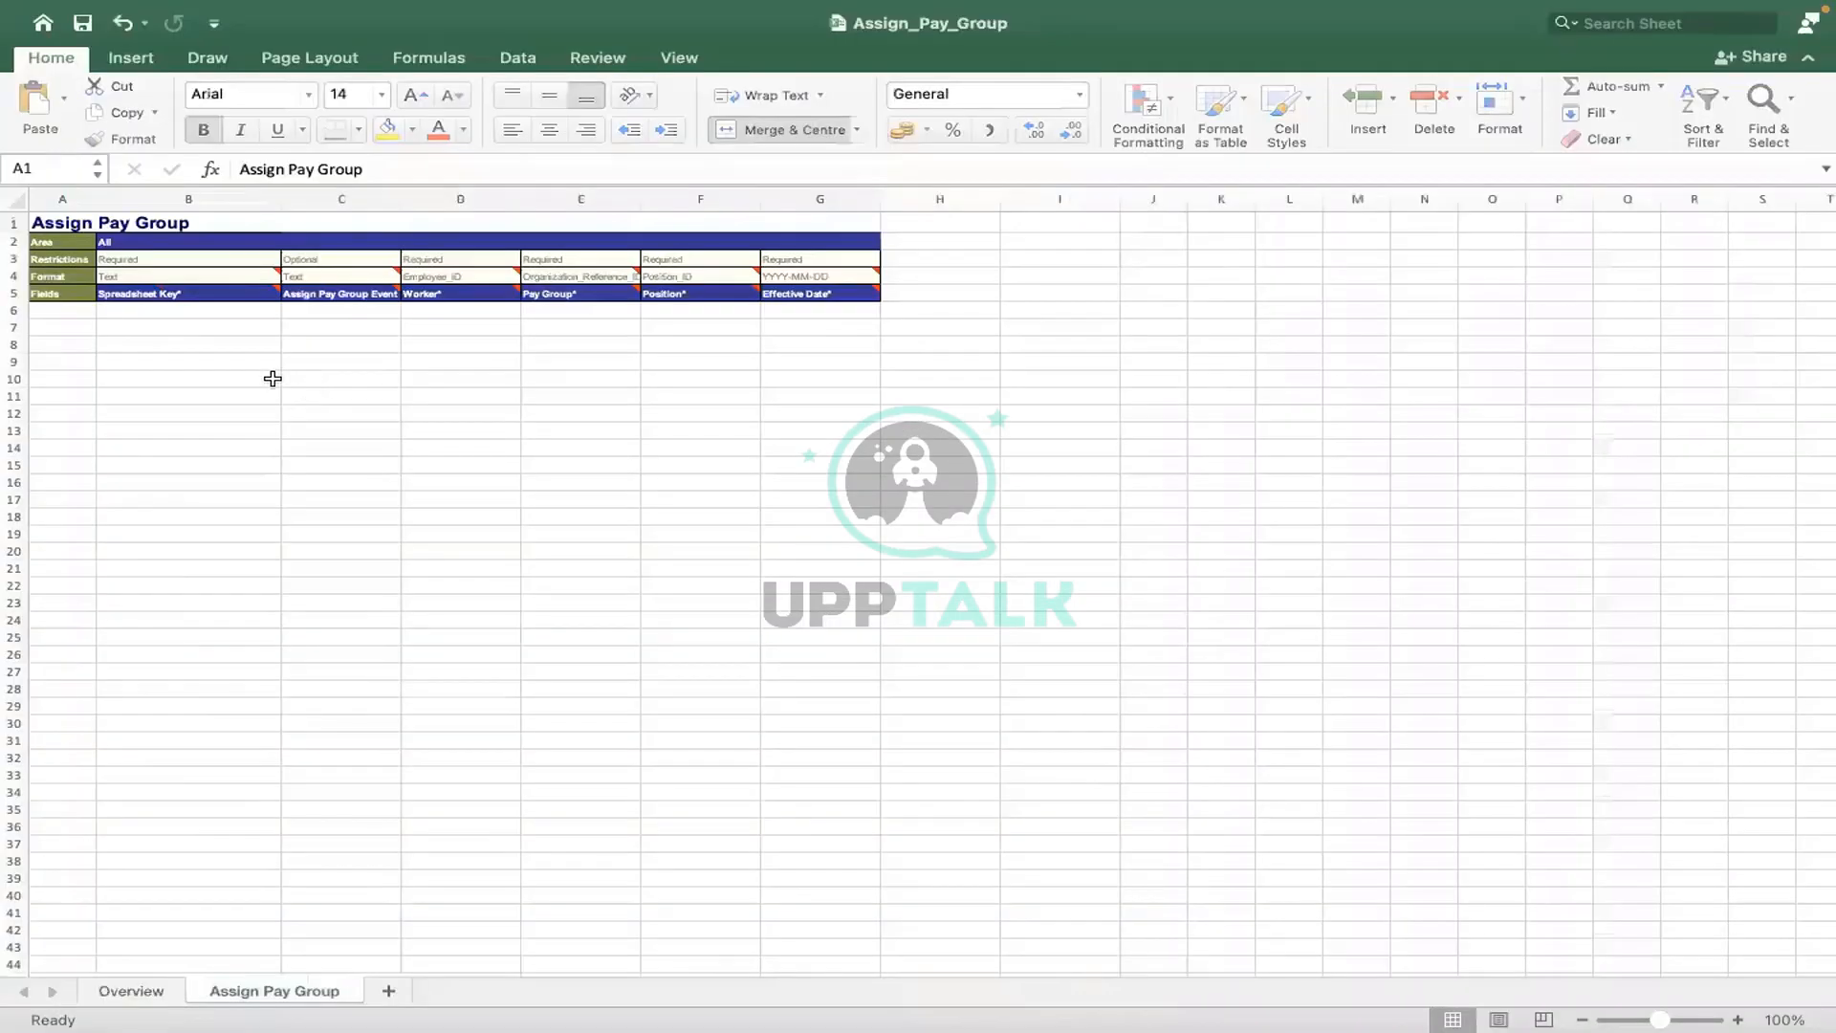
click(191, 307)
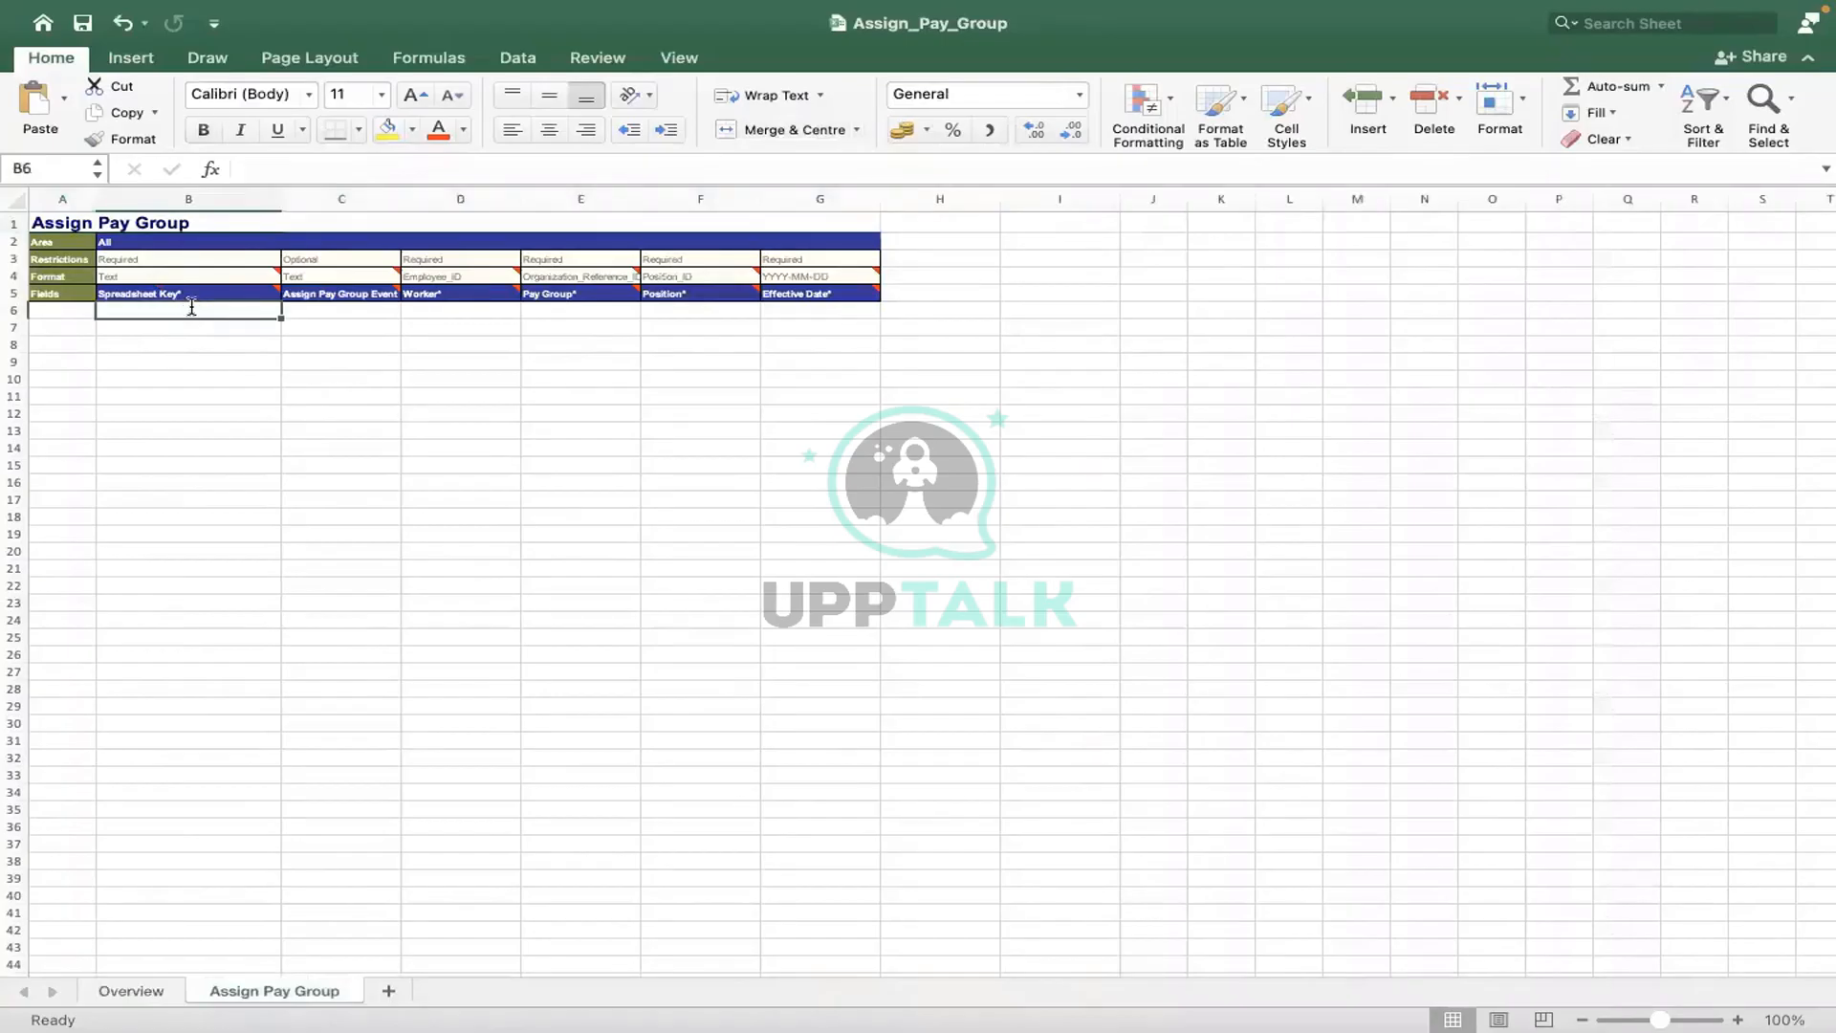
text(1)
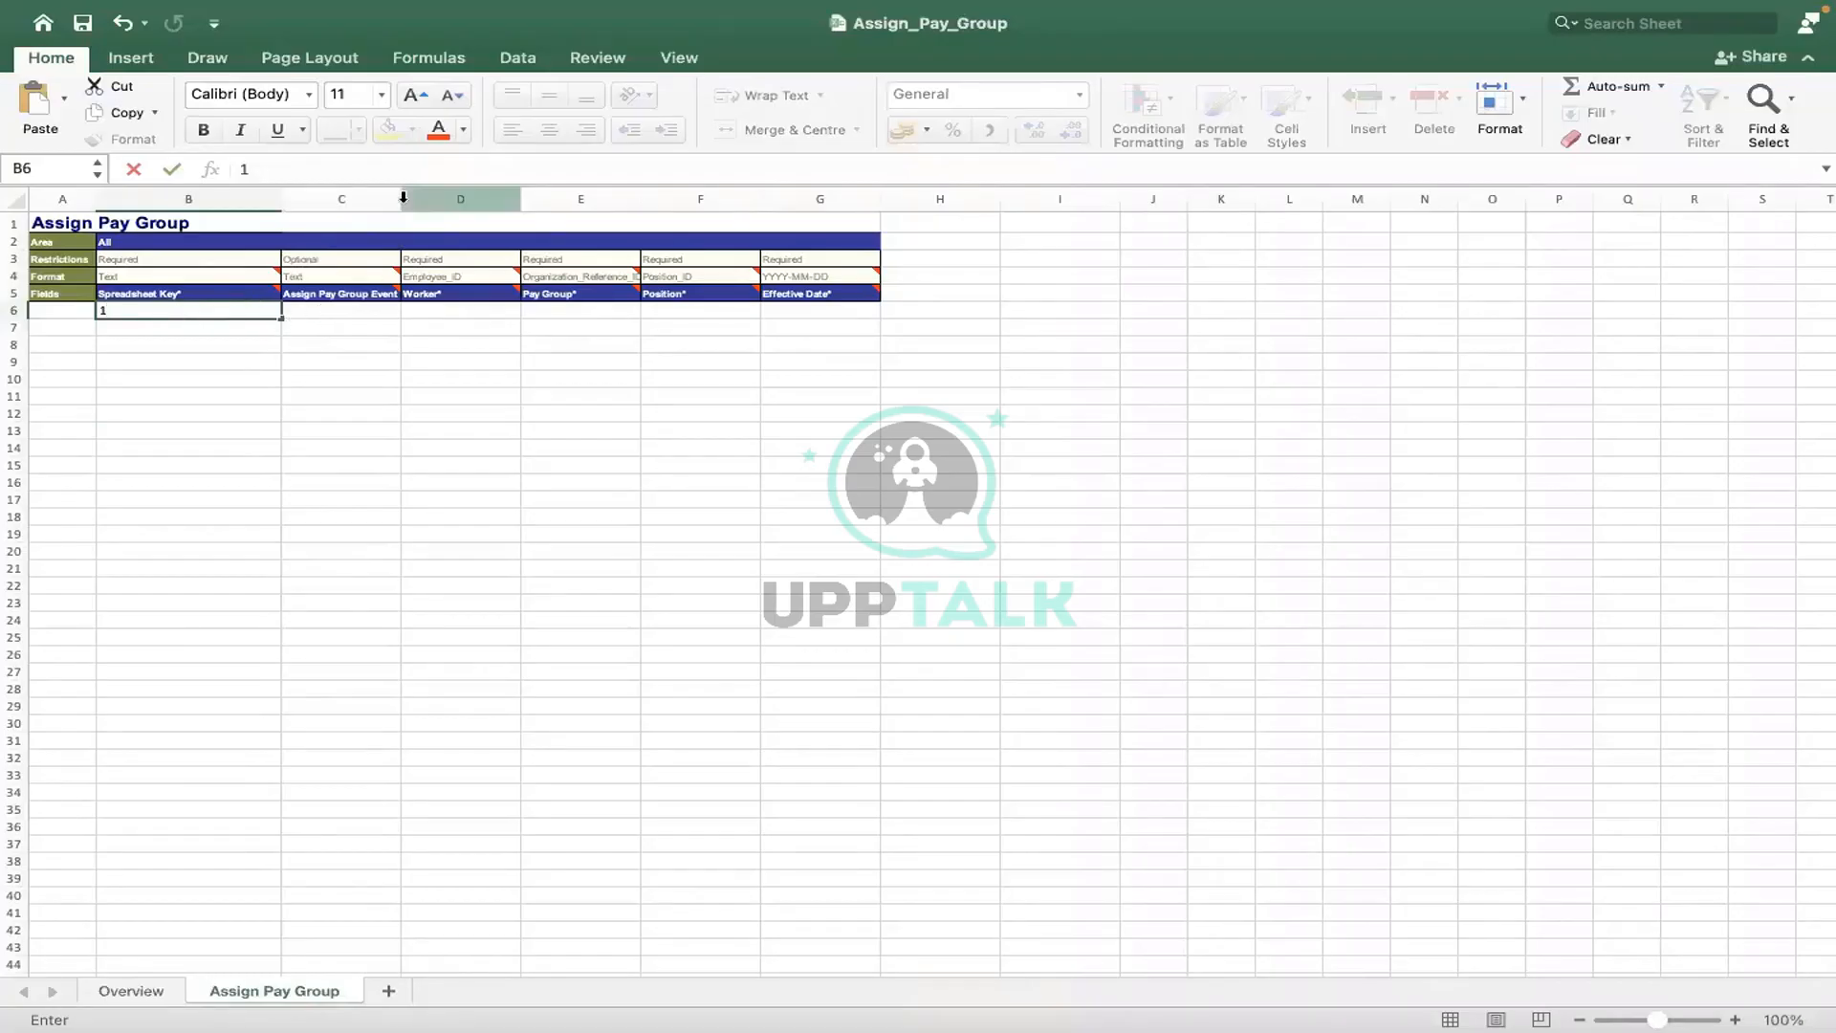
- Widen columns C through F so their headers and format text show fully
click(480, 203)
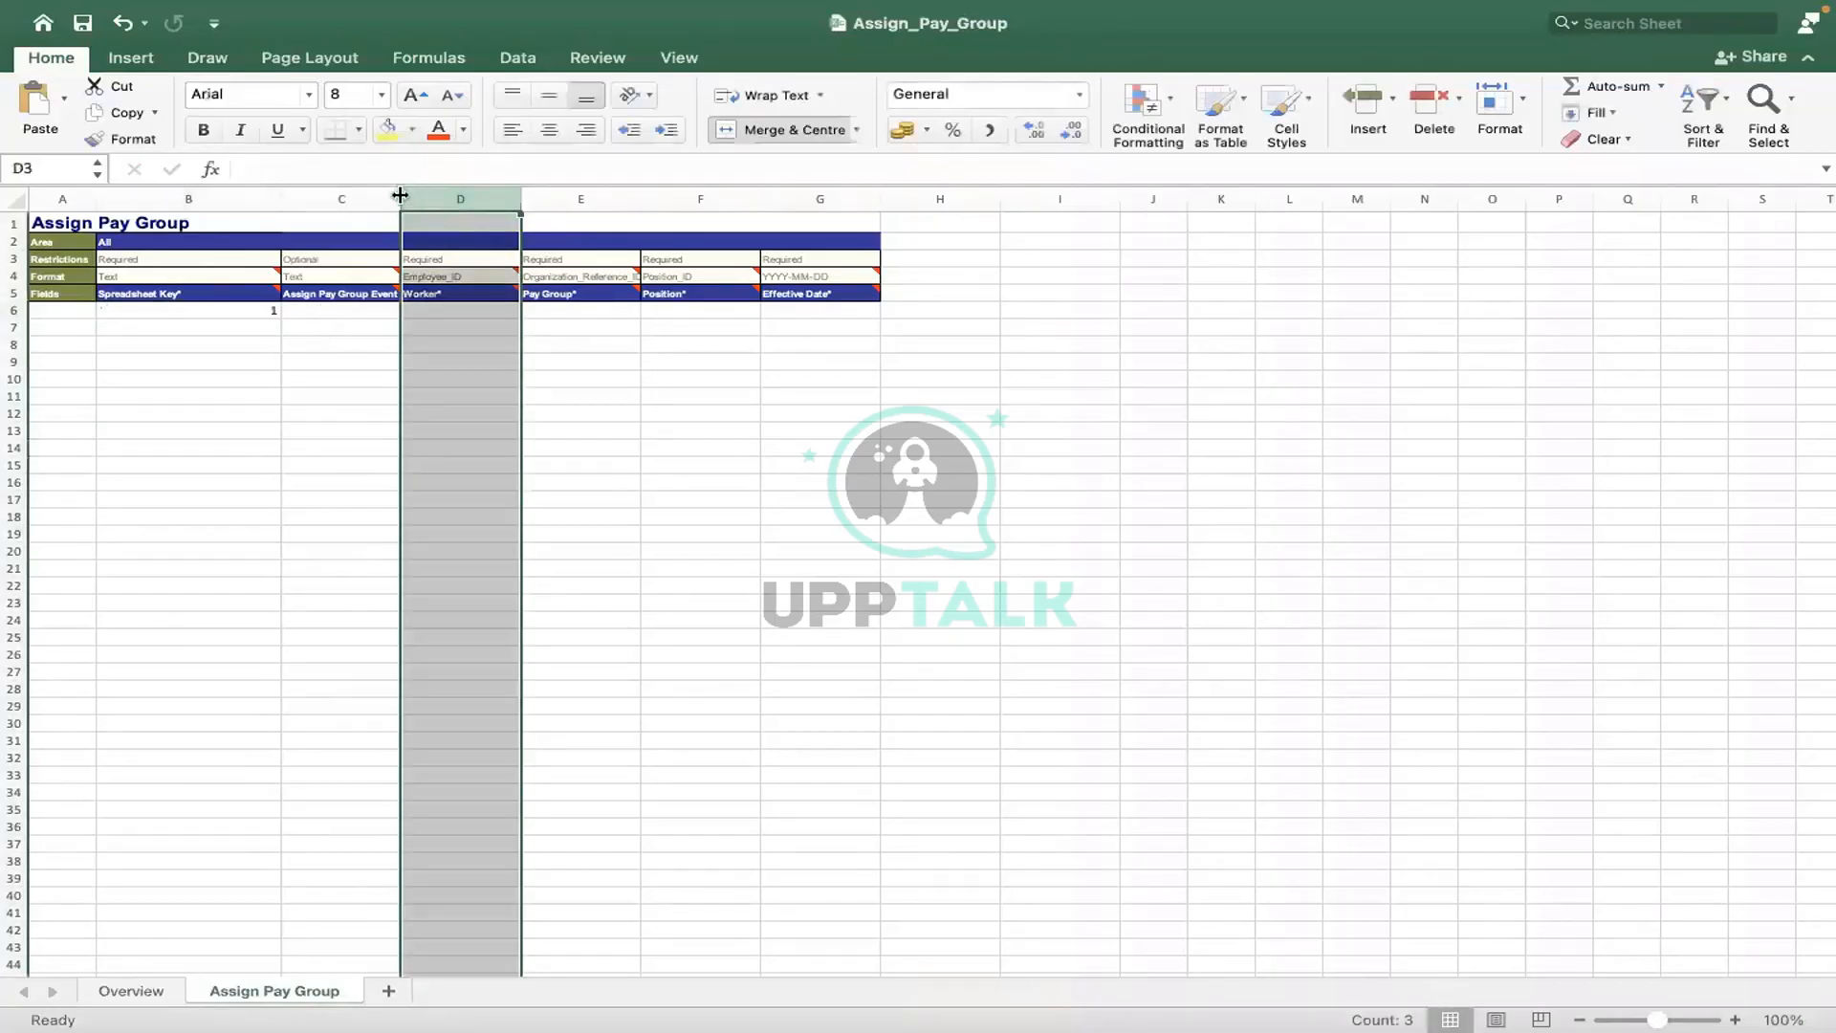
drag(400, 195, 498, 196)
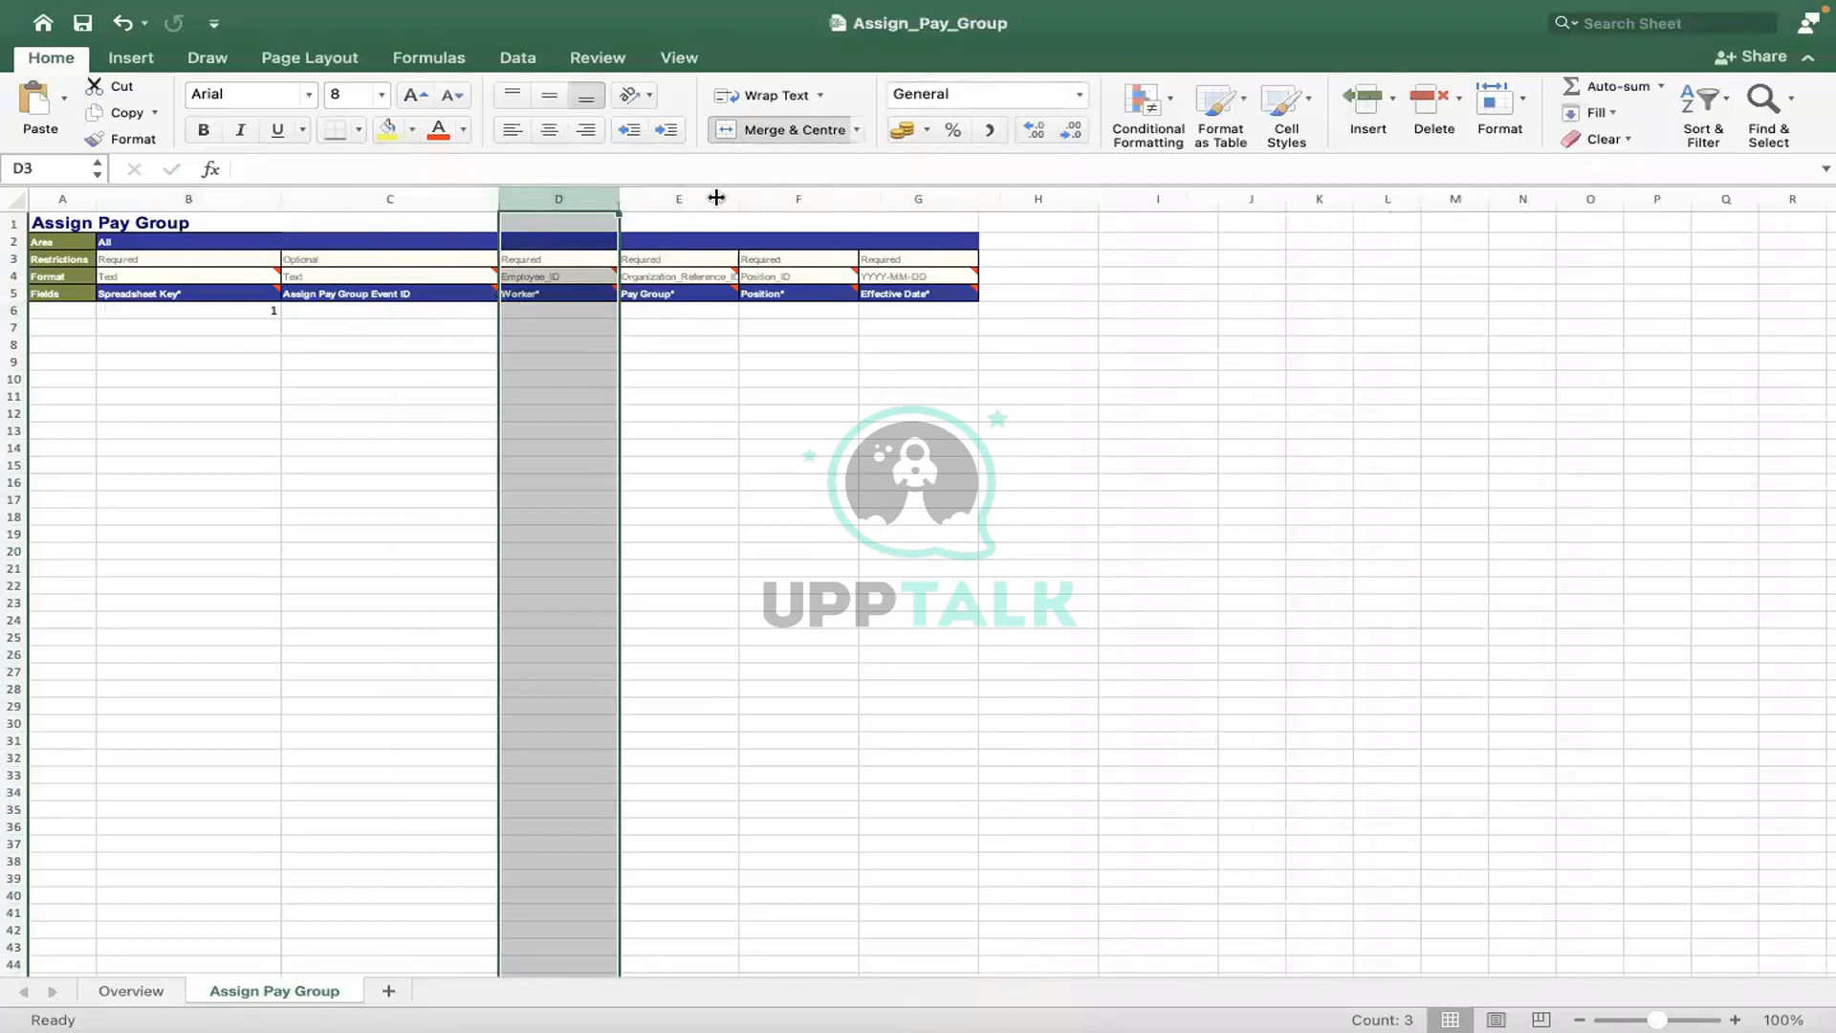
drag(716, 198, 731, 196)
drag(850, 195, 934, 199)
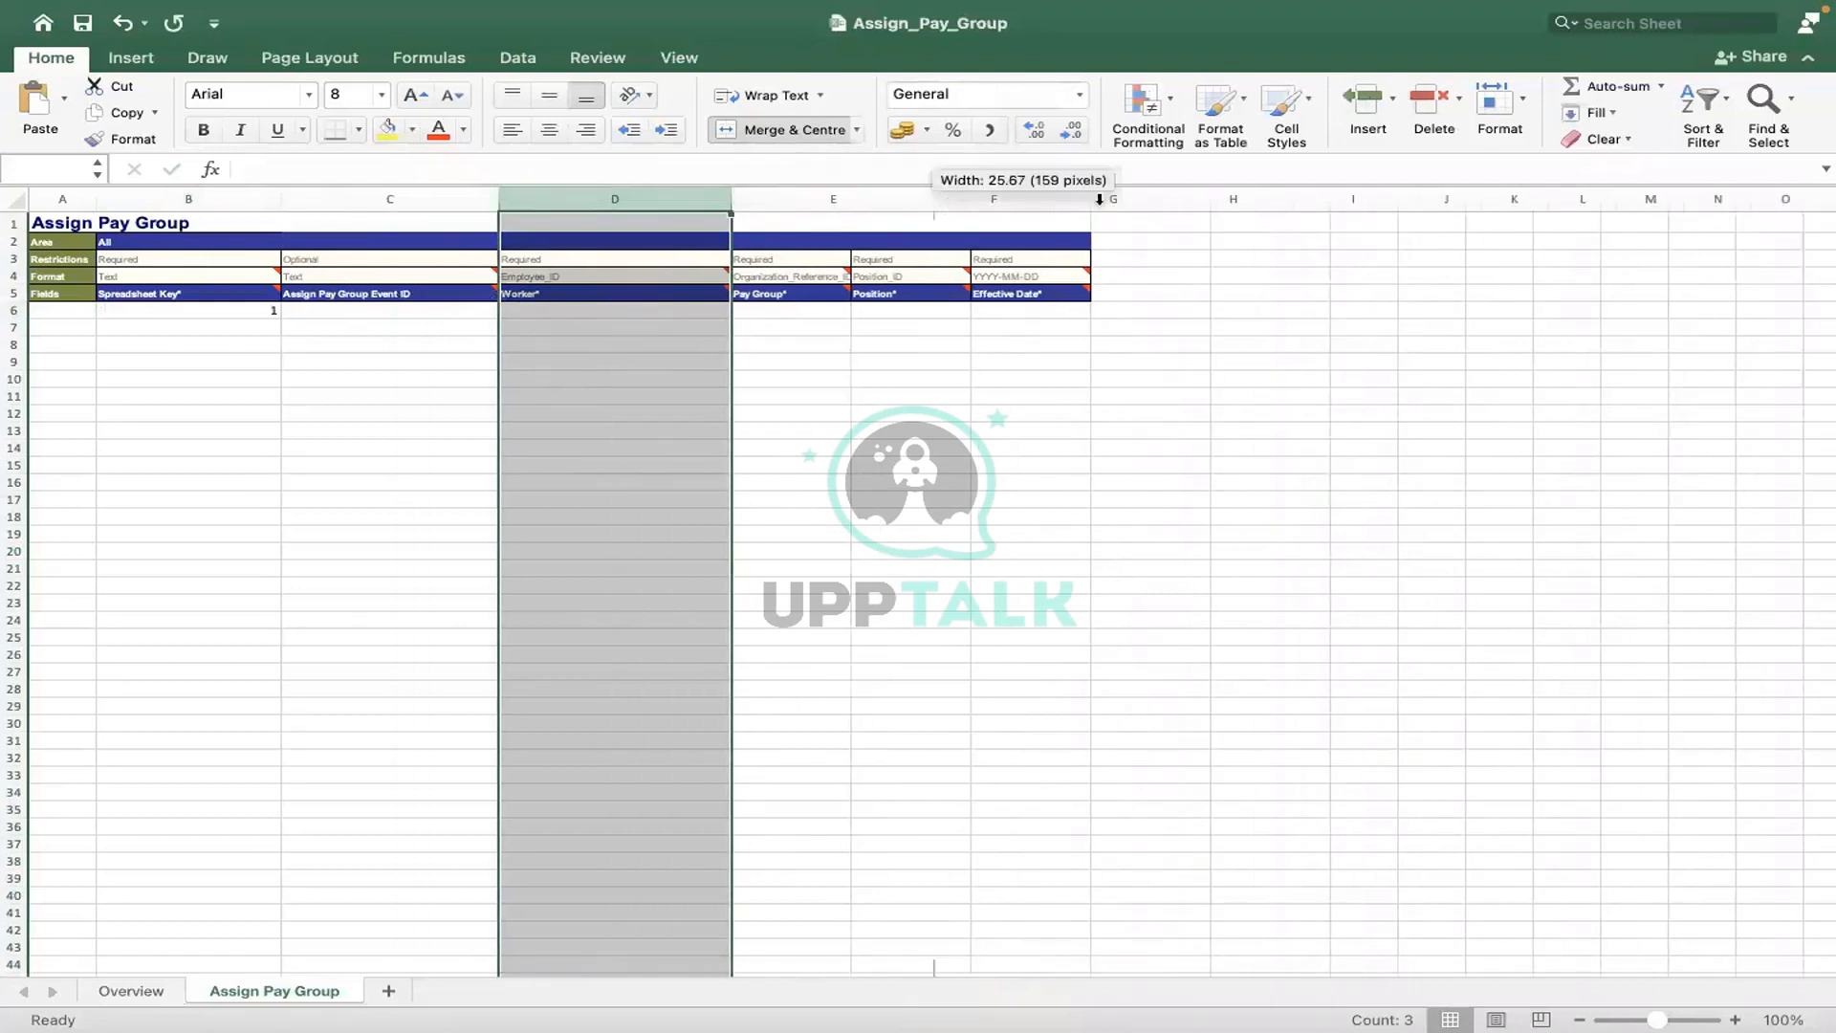
drag(1065, 196, 1179, 196)
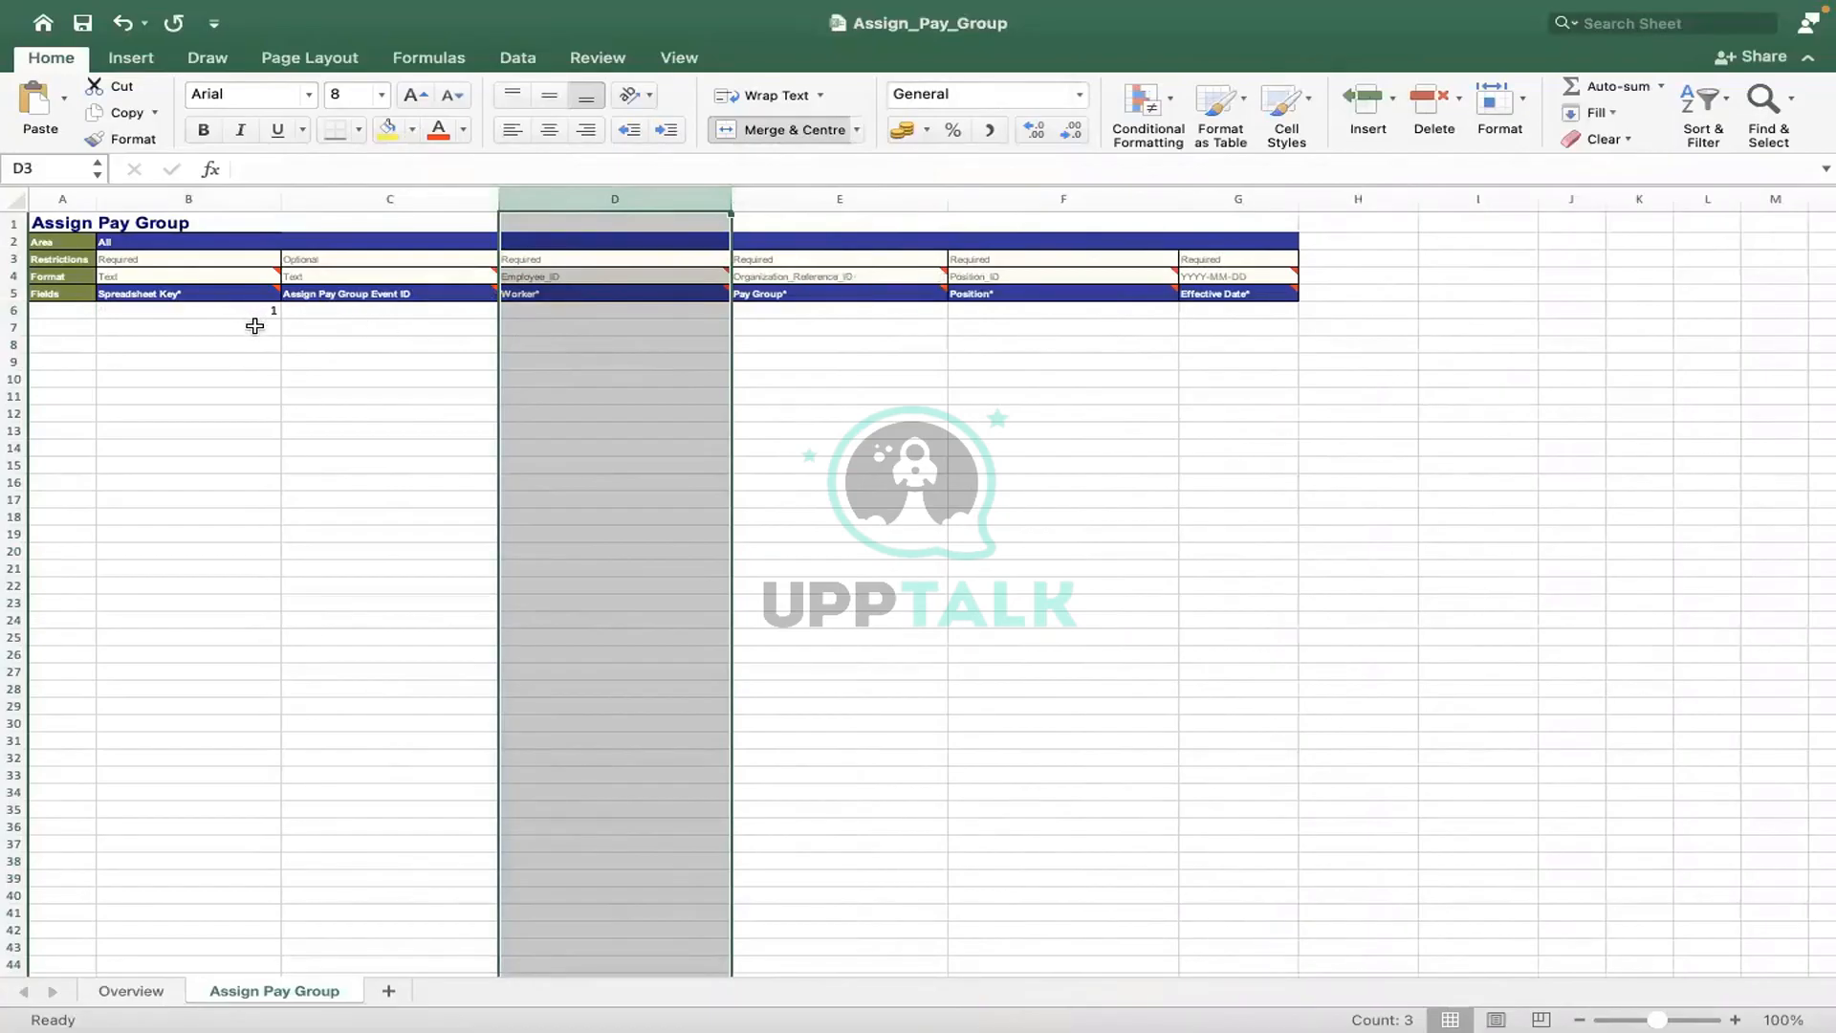
drag(229, 309, 218, 947)
click(410, 569)
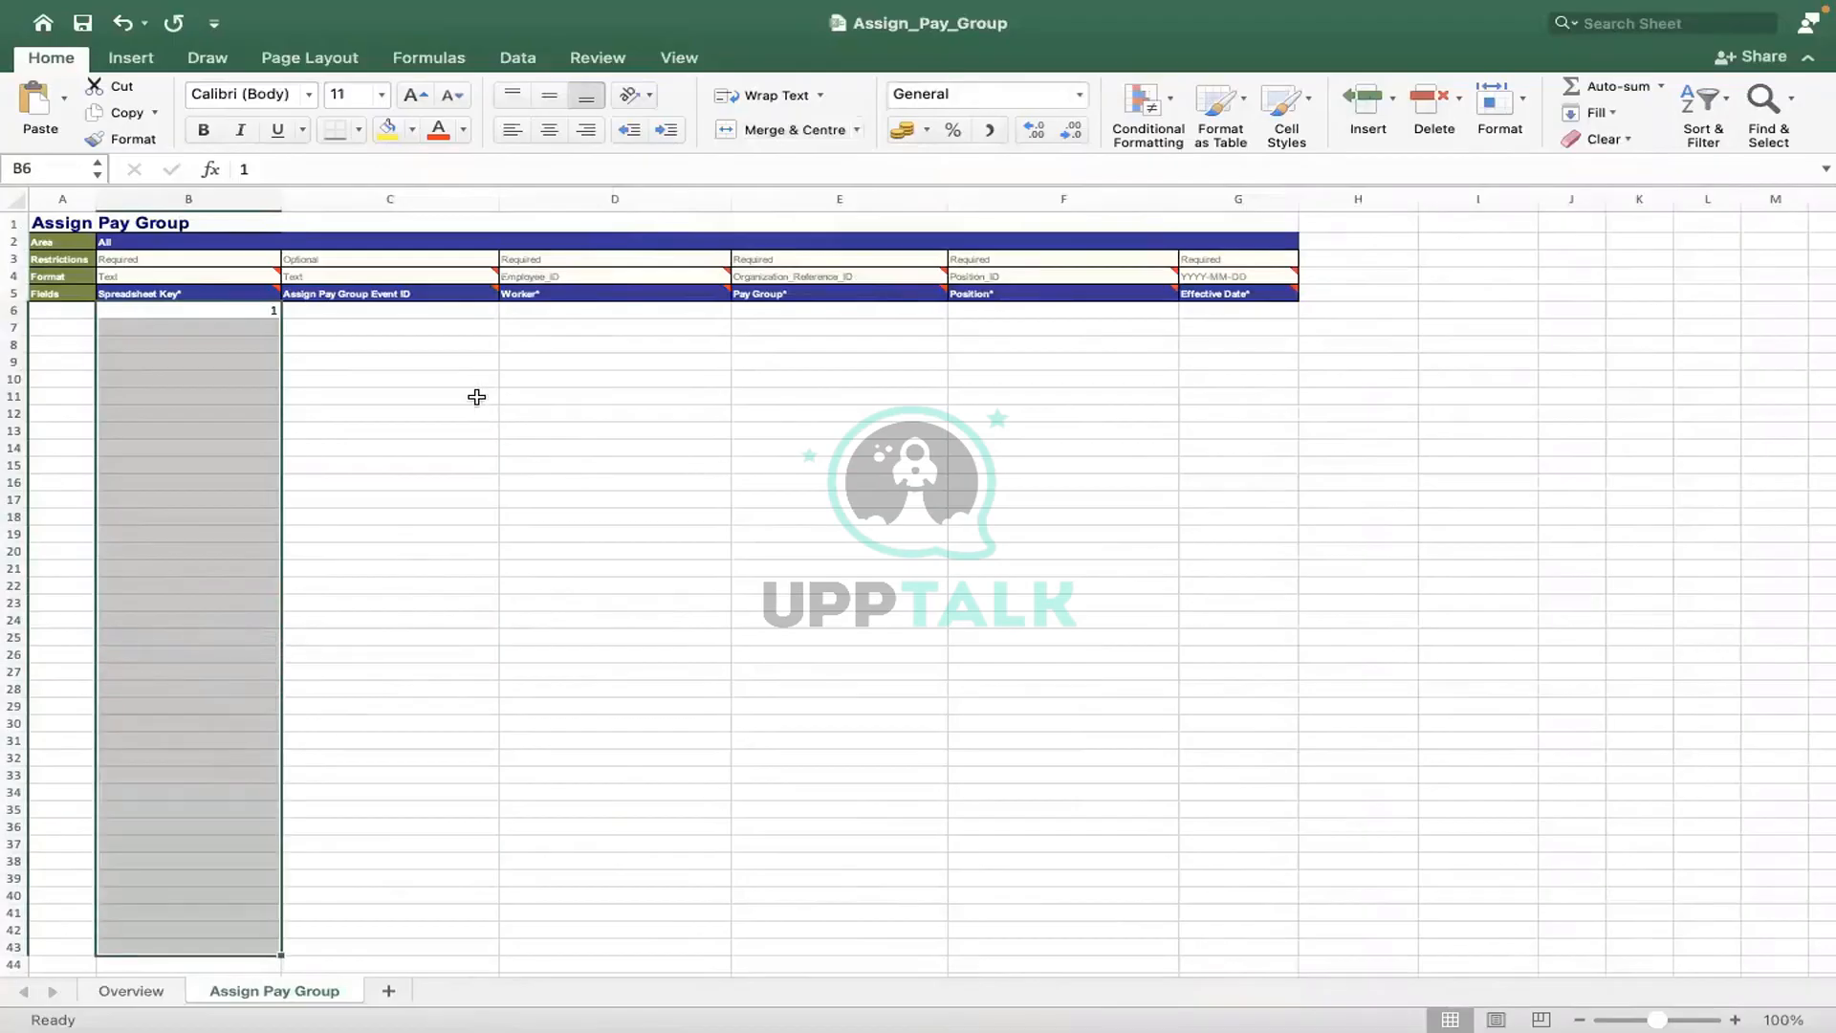
- Leave the Event ID cell C6 empty and move on to Worker cell D6
click(346, 312)
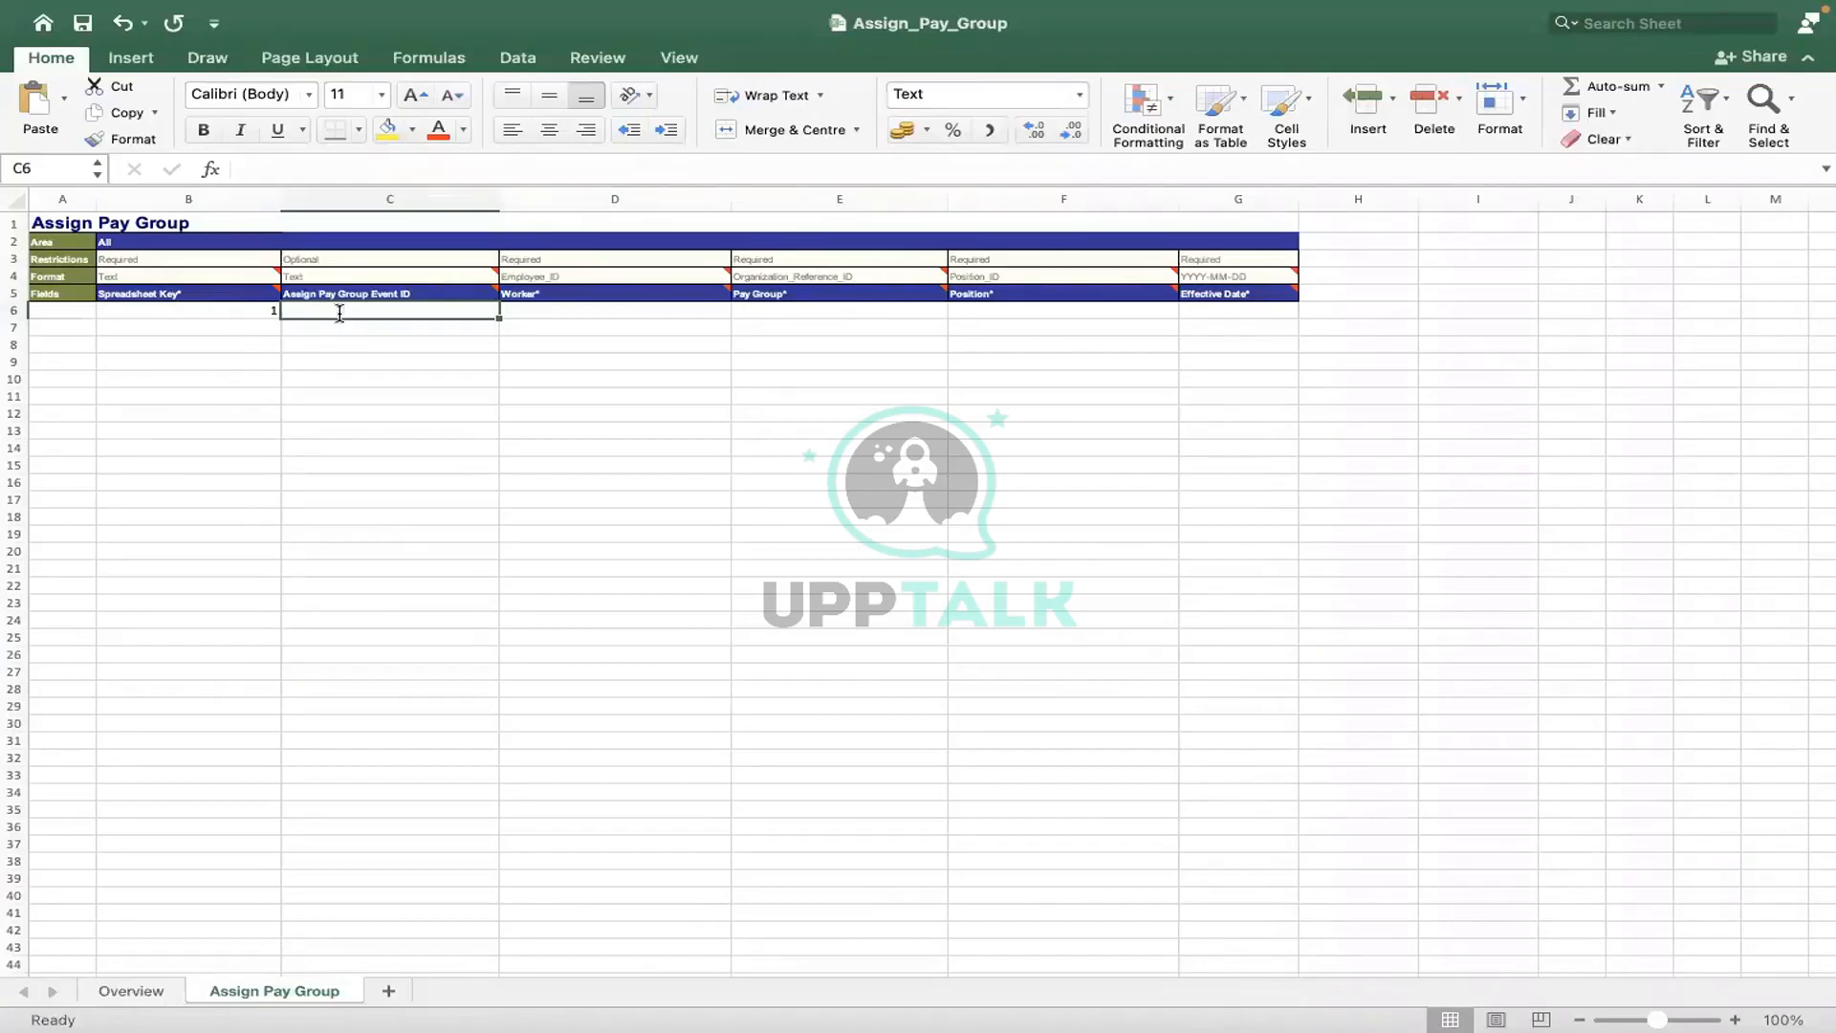
text(474747474)
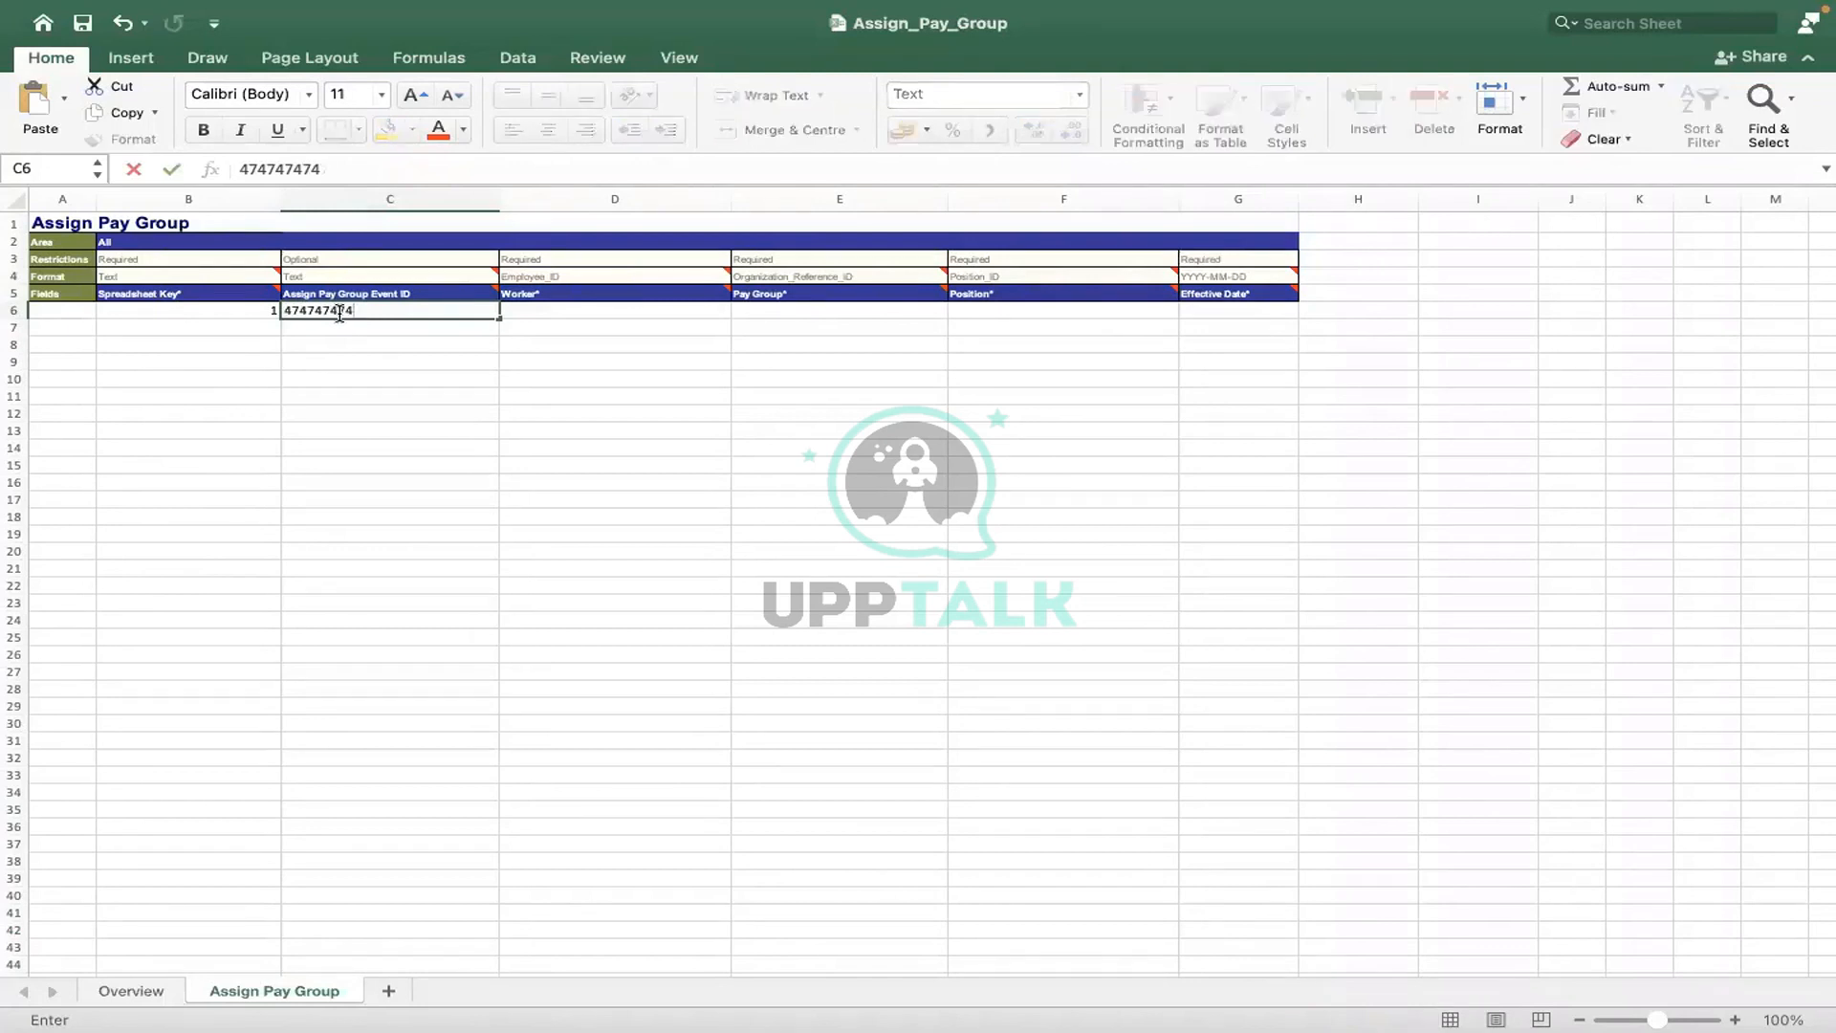
key(BackSpace)
key(BackSpace)
key(BackSpace)
key(BackSpace)
key(BackSpace)
key(BackSpace)
key(BackSpace)
key(BackSpace)
key(BackSpace)
click(537, 307)
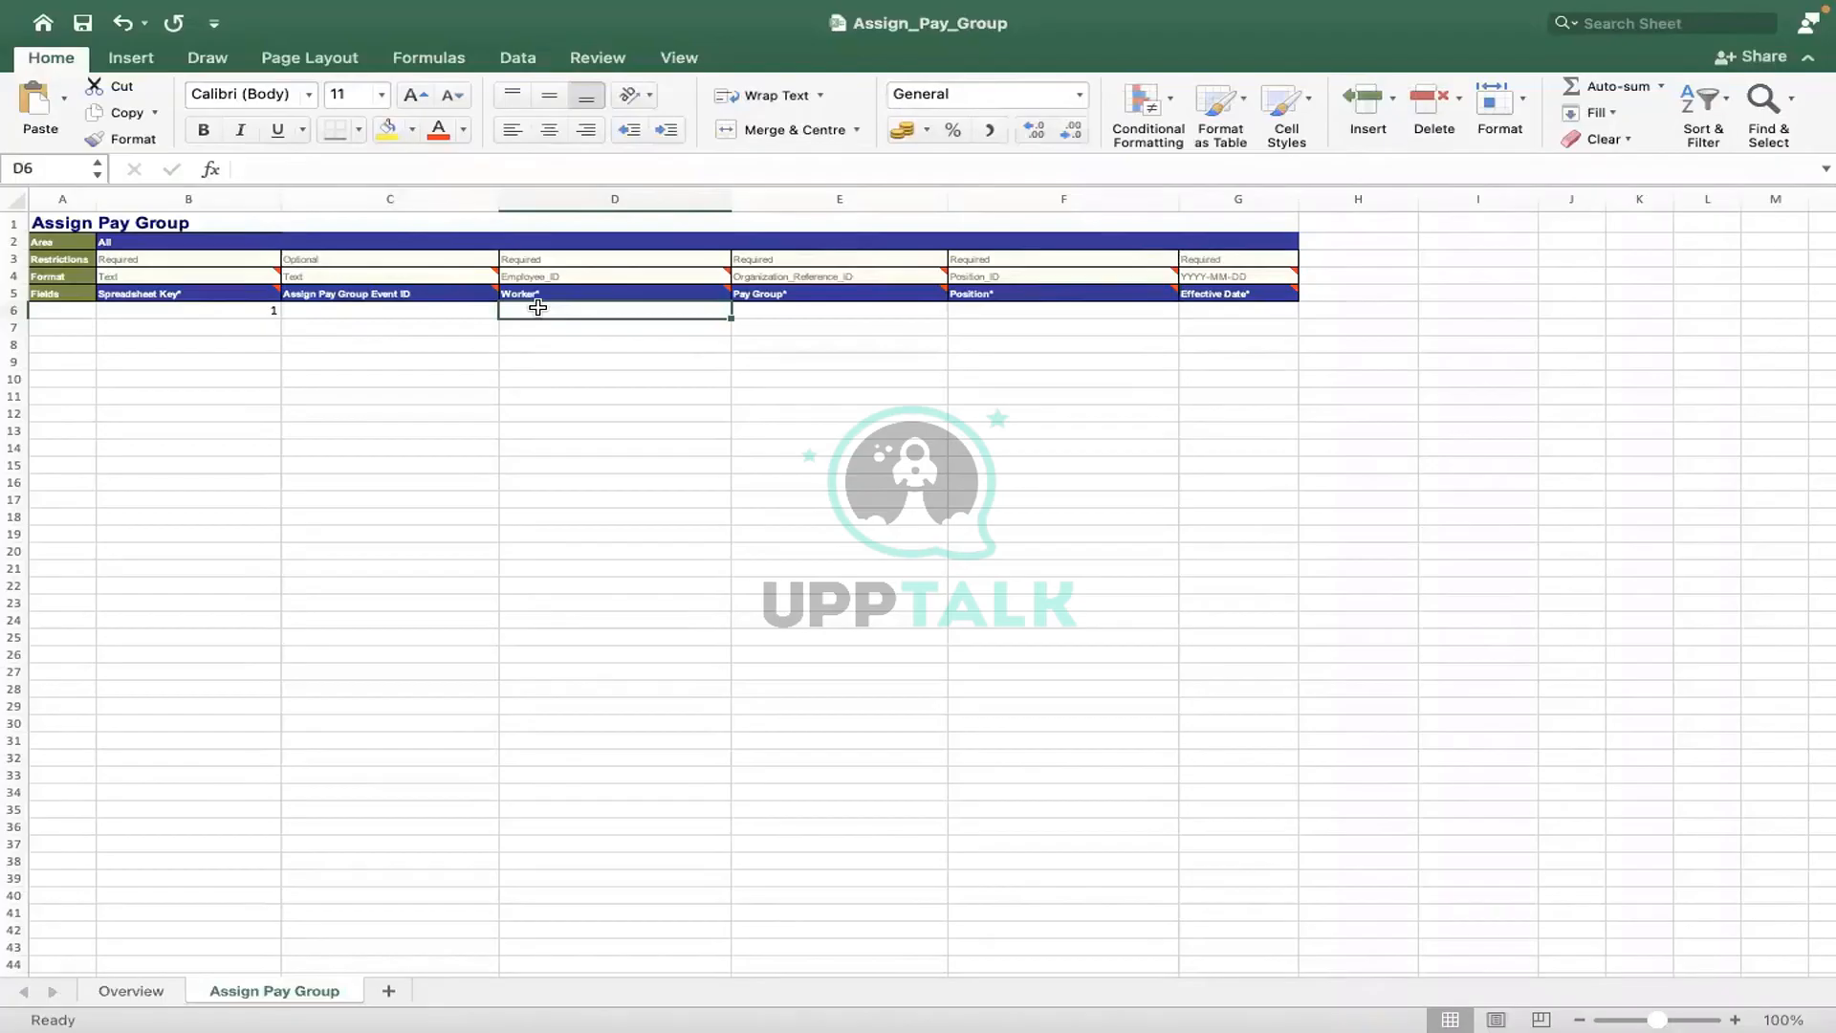
key(ctrl+Right)
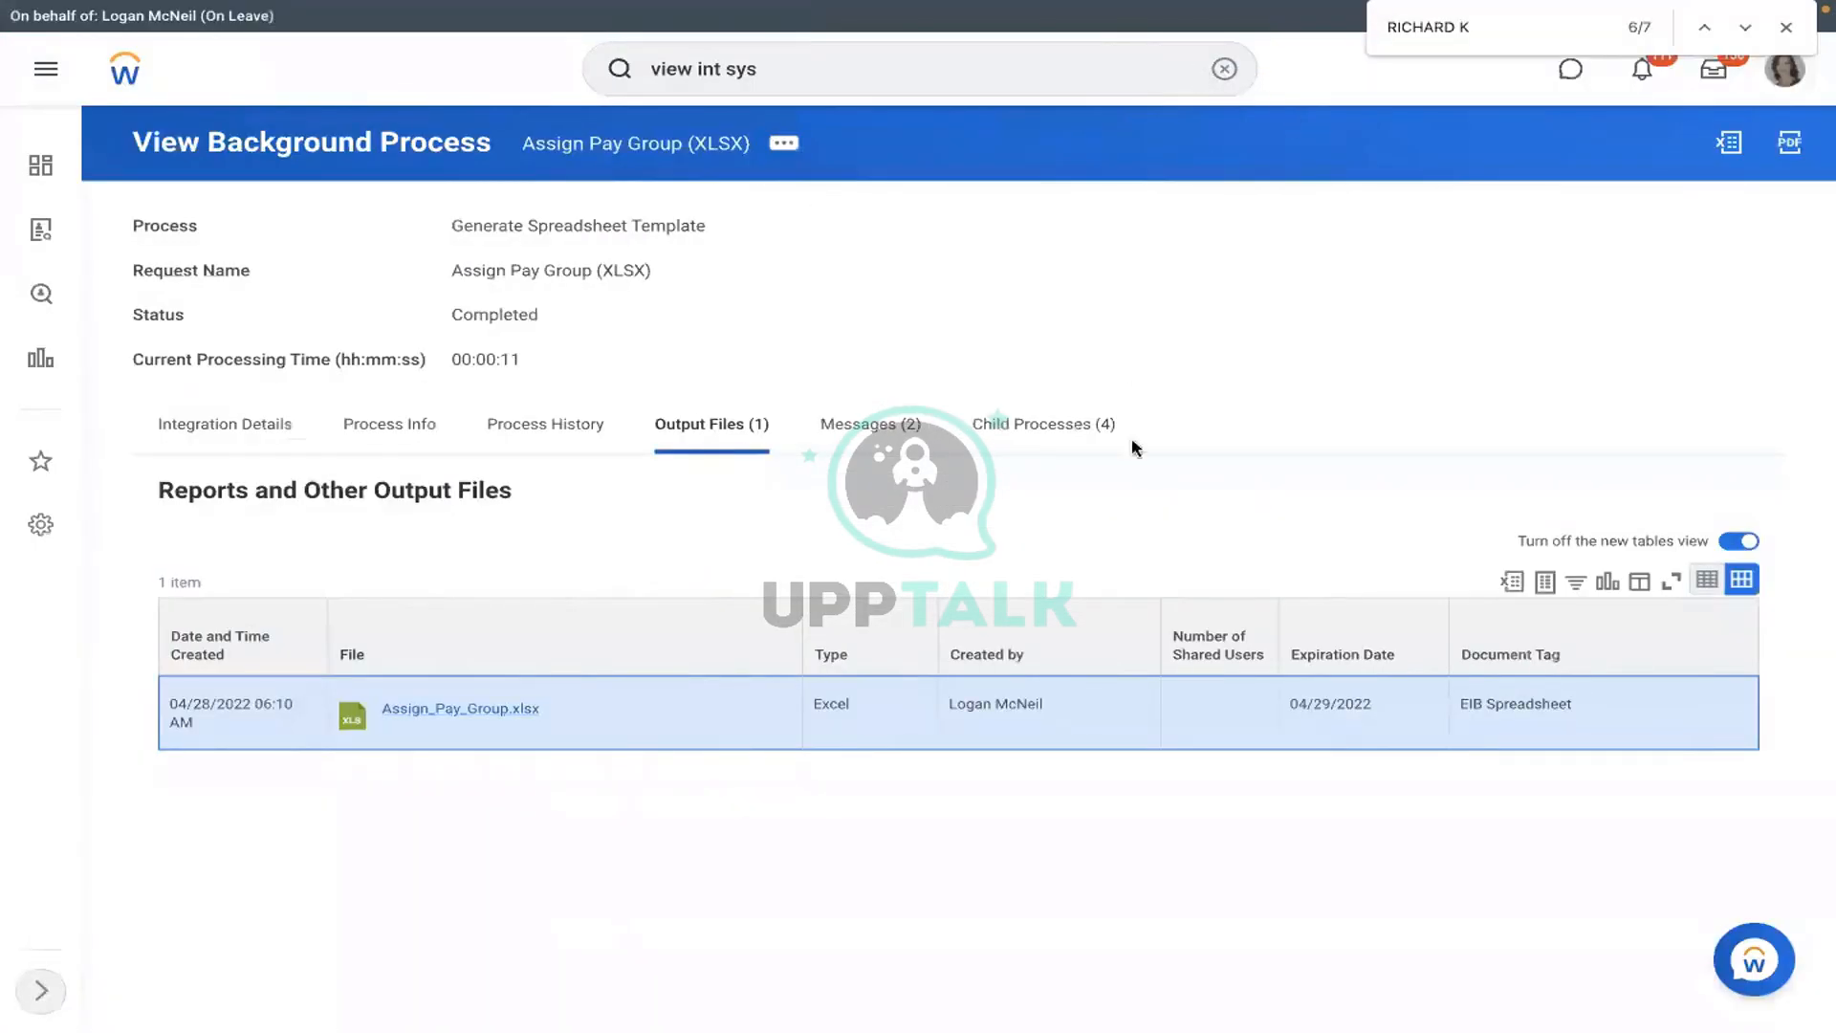
- Find the general counsel and open the corporate paralegal's profile from the team org chart
click(1214, 76)
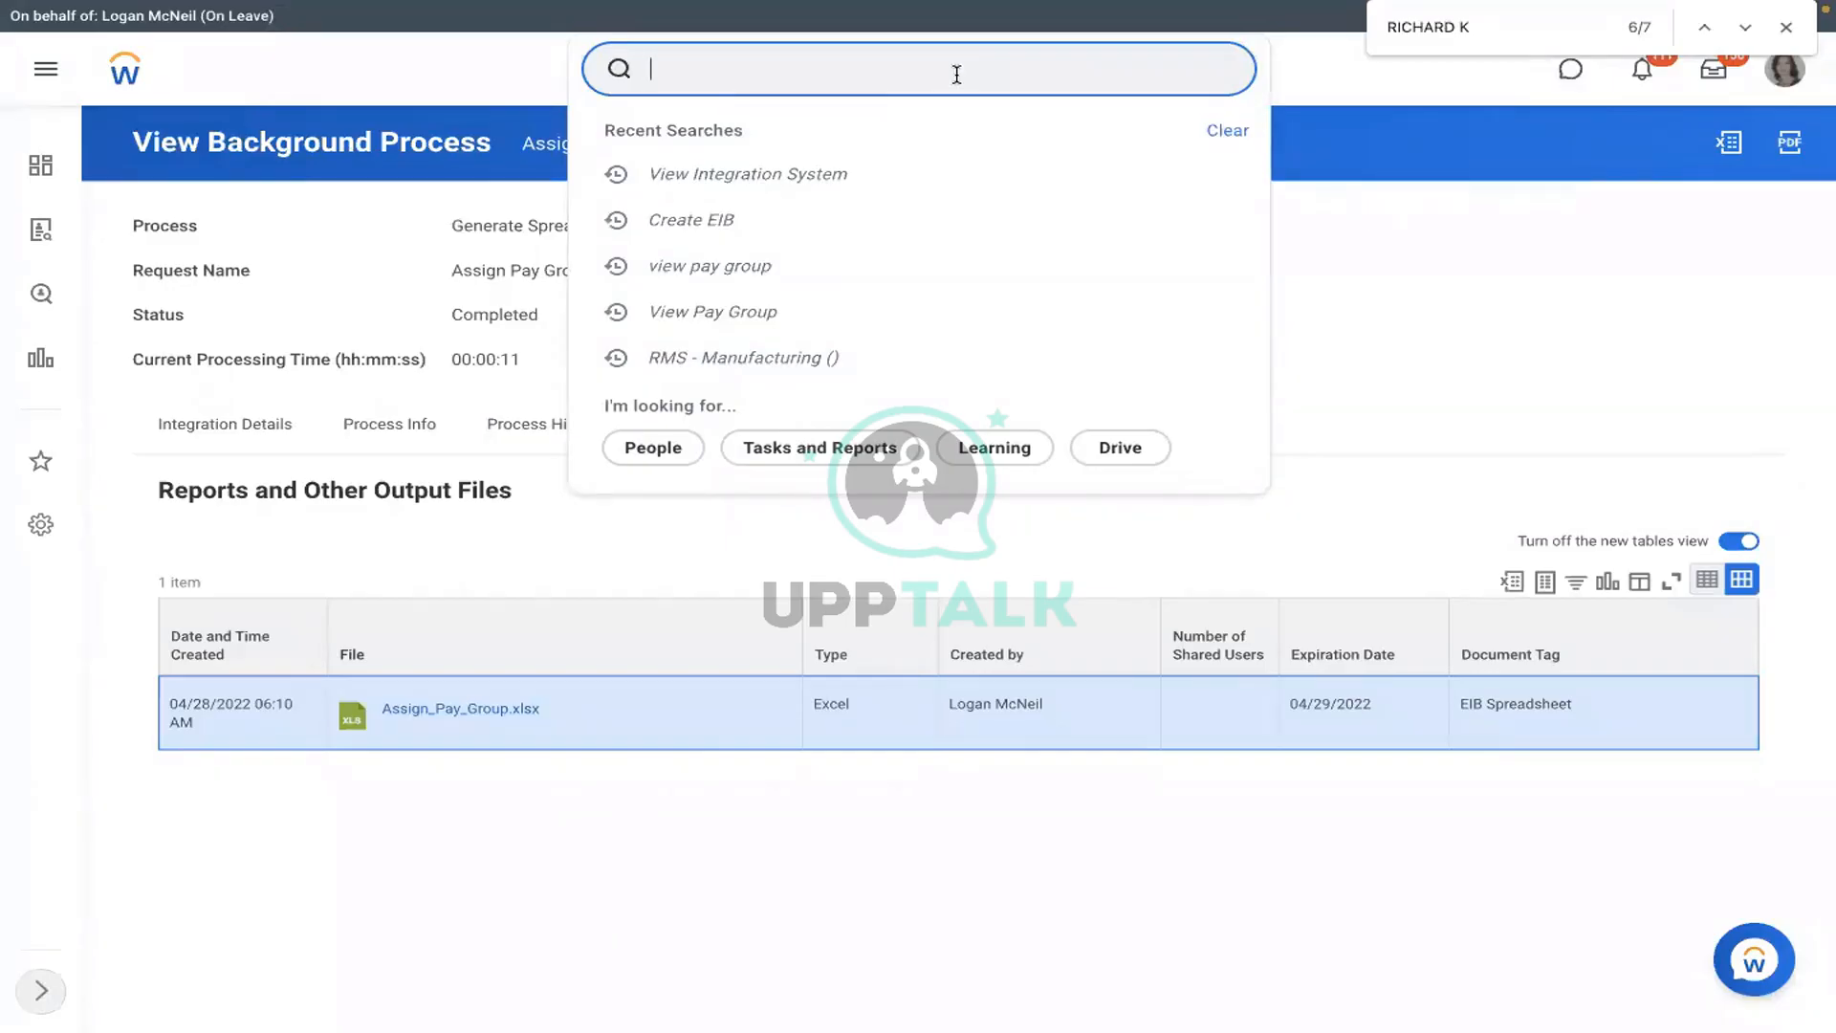
key(Return)
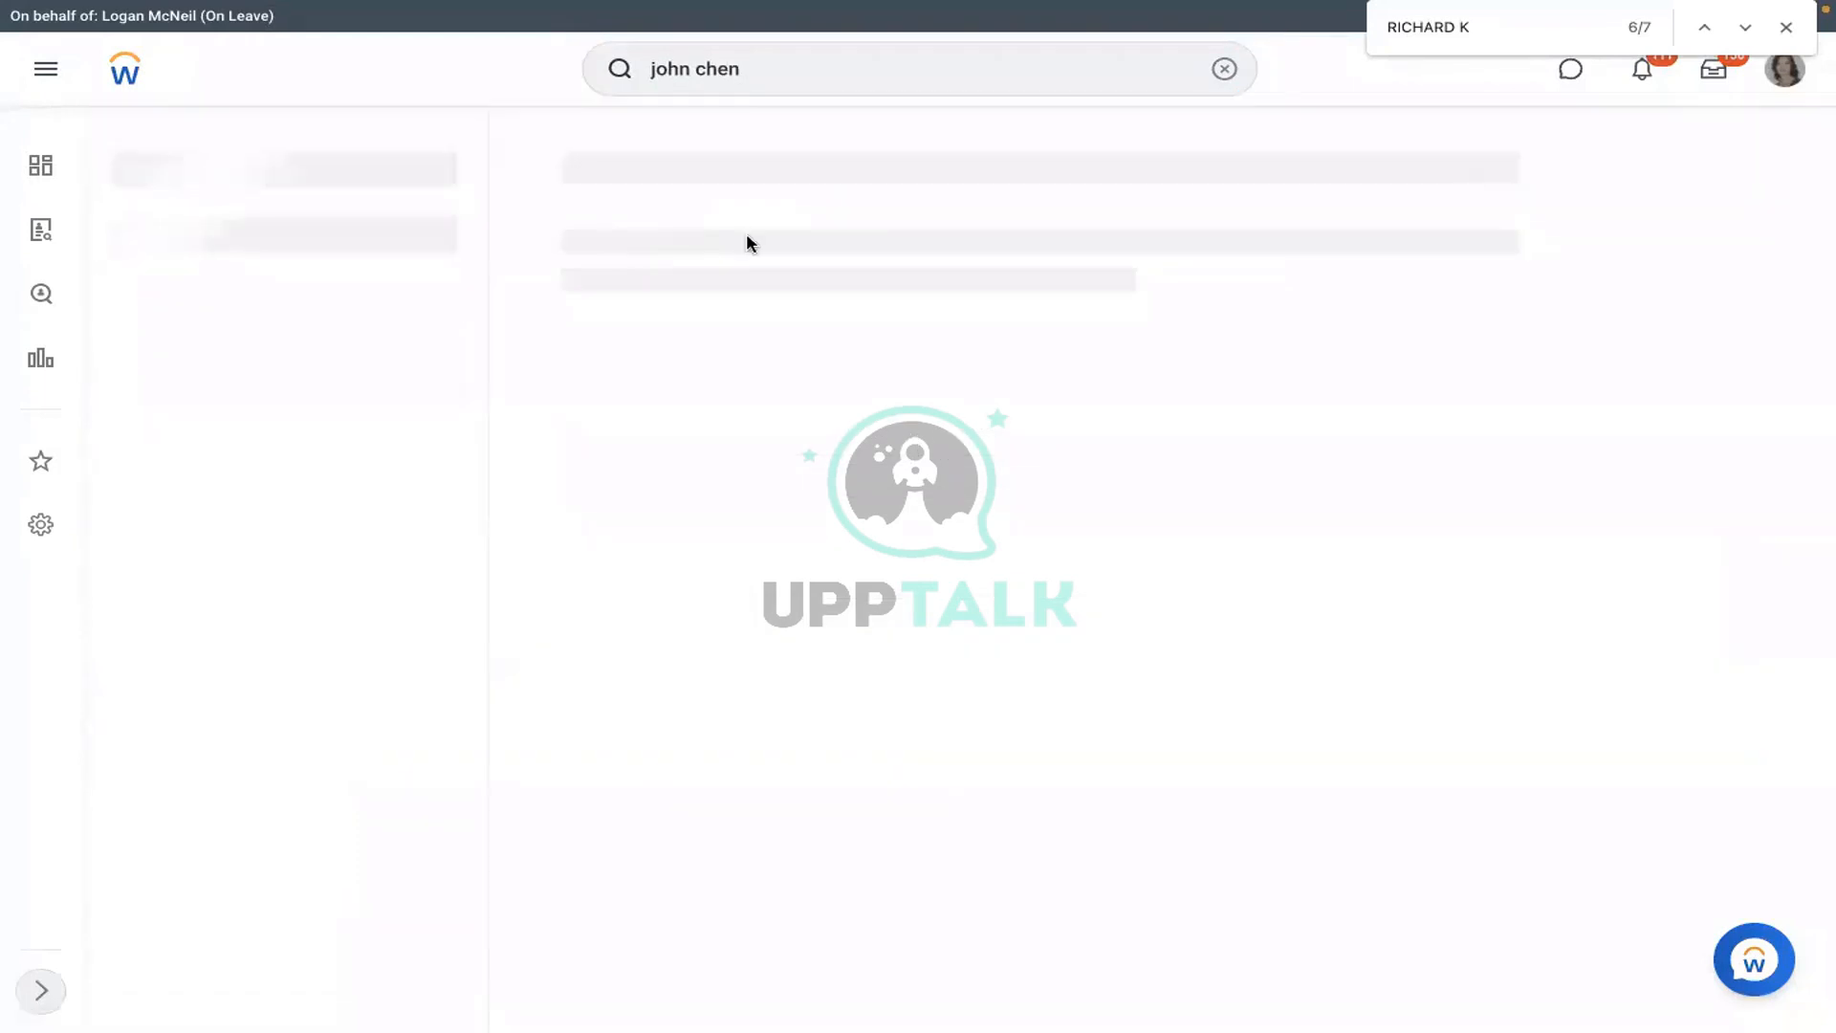
click(743, 254)
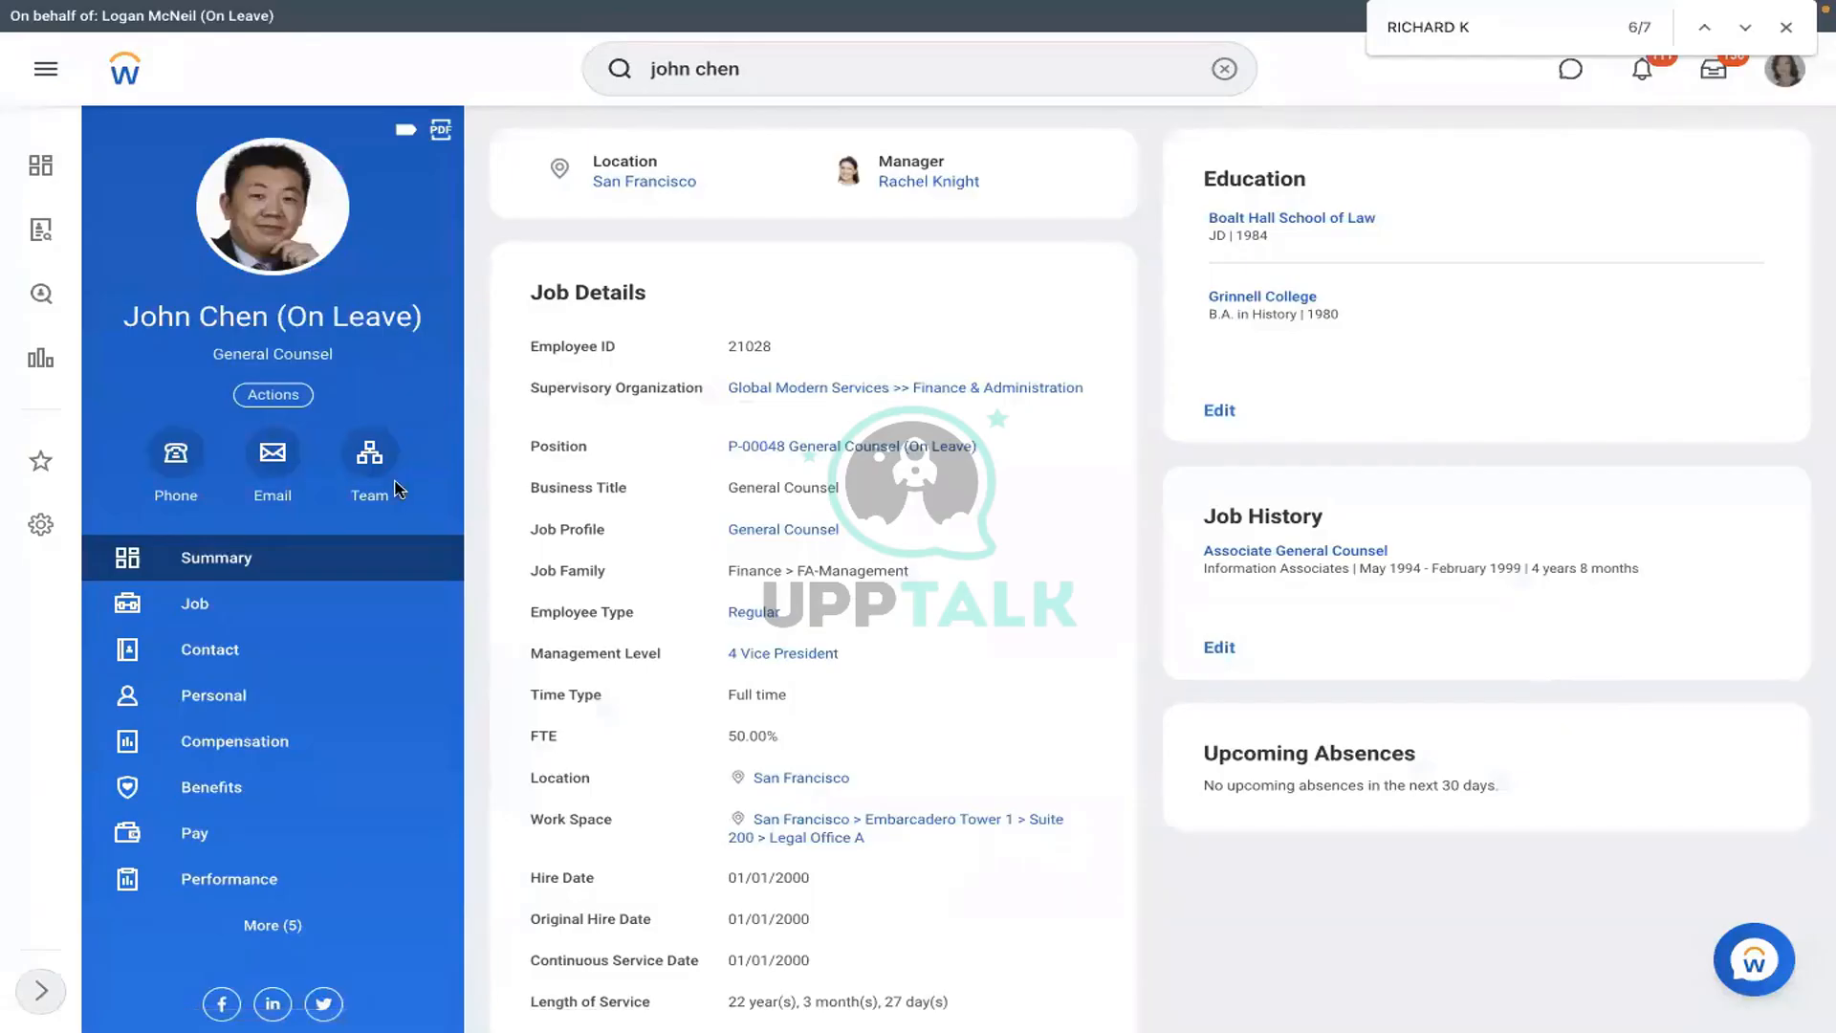
click(371, 457)
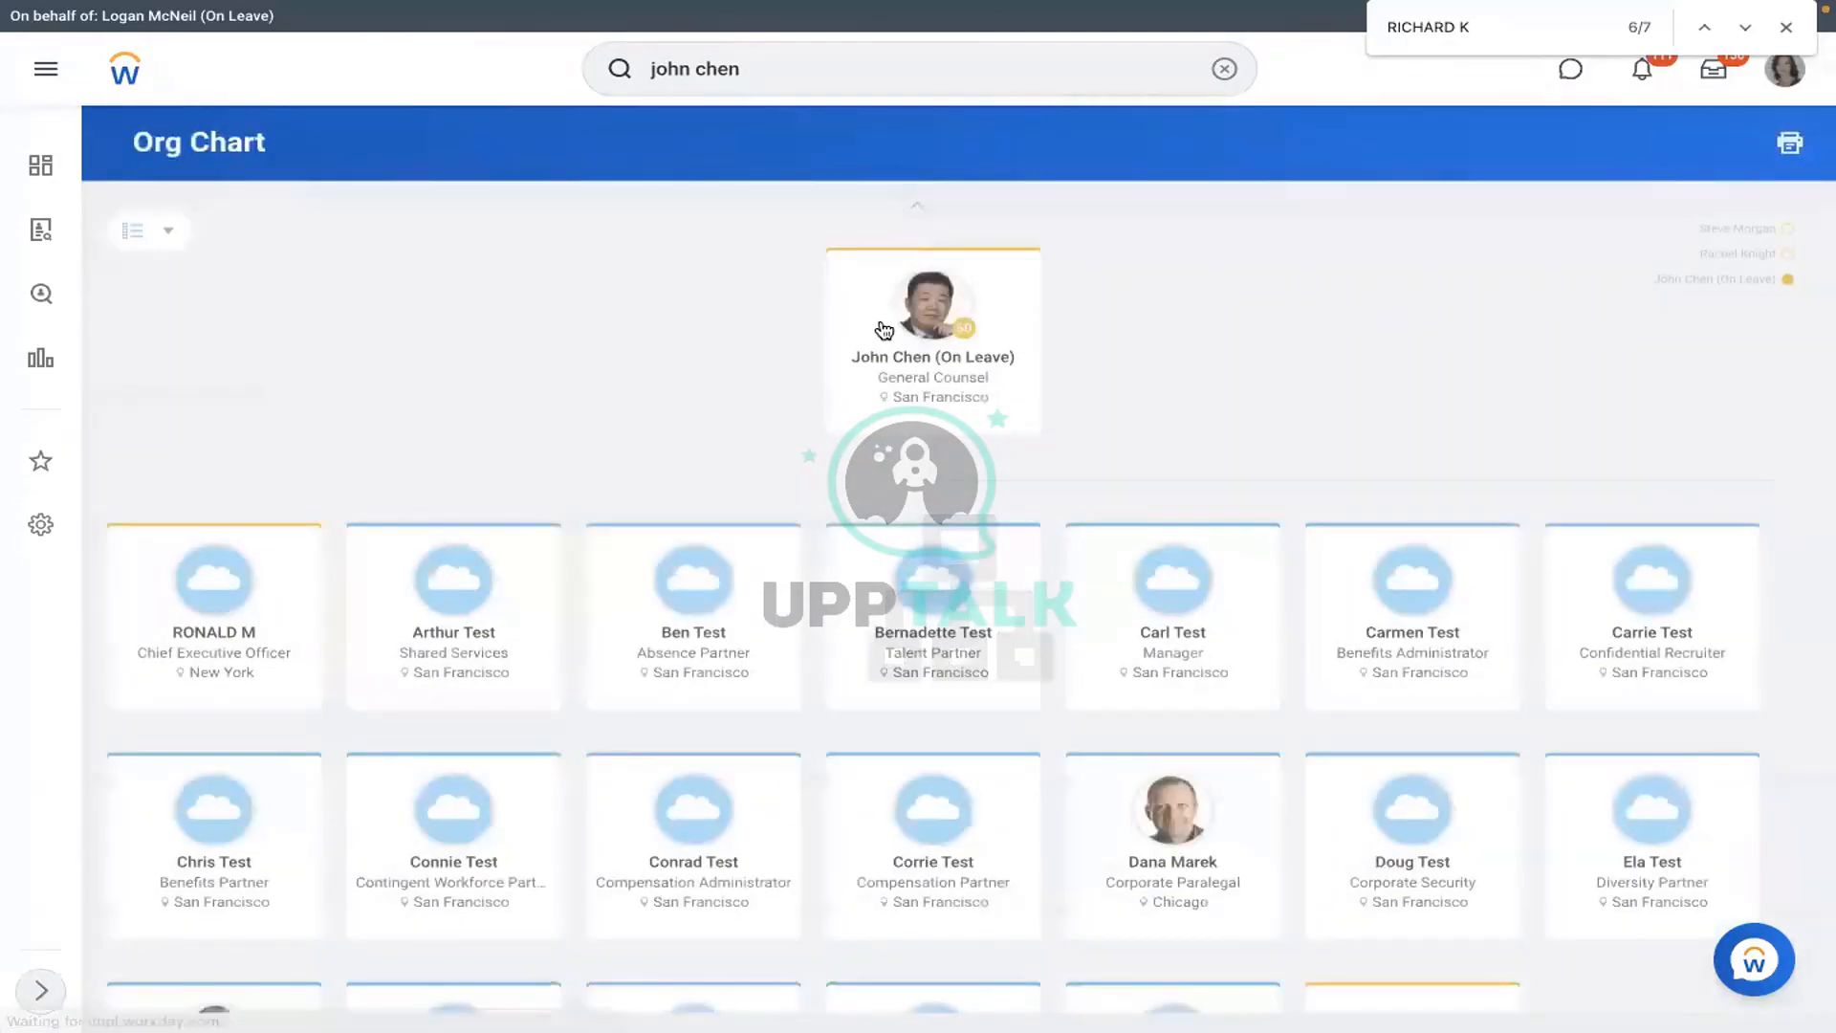
click(1166, 863)
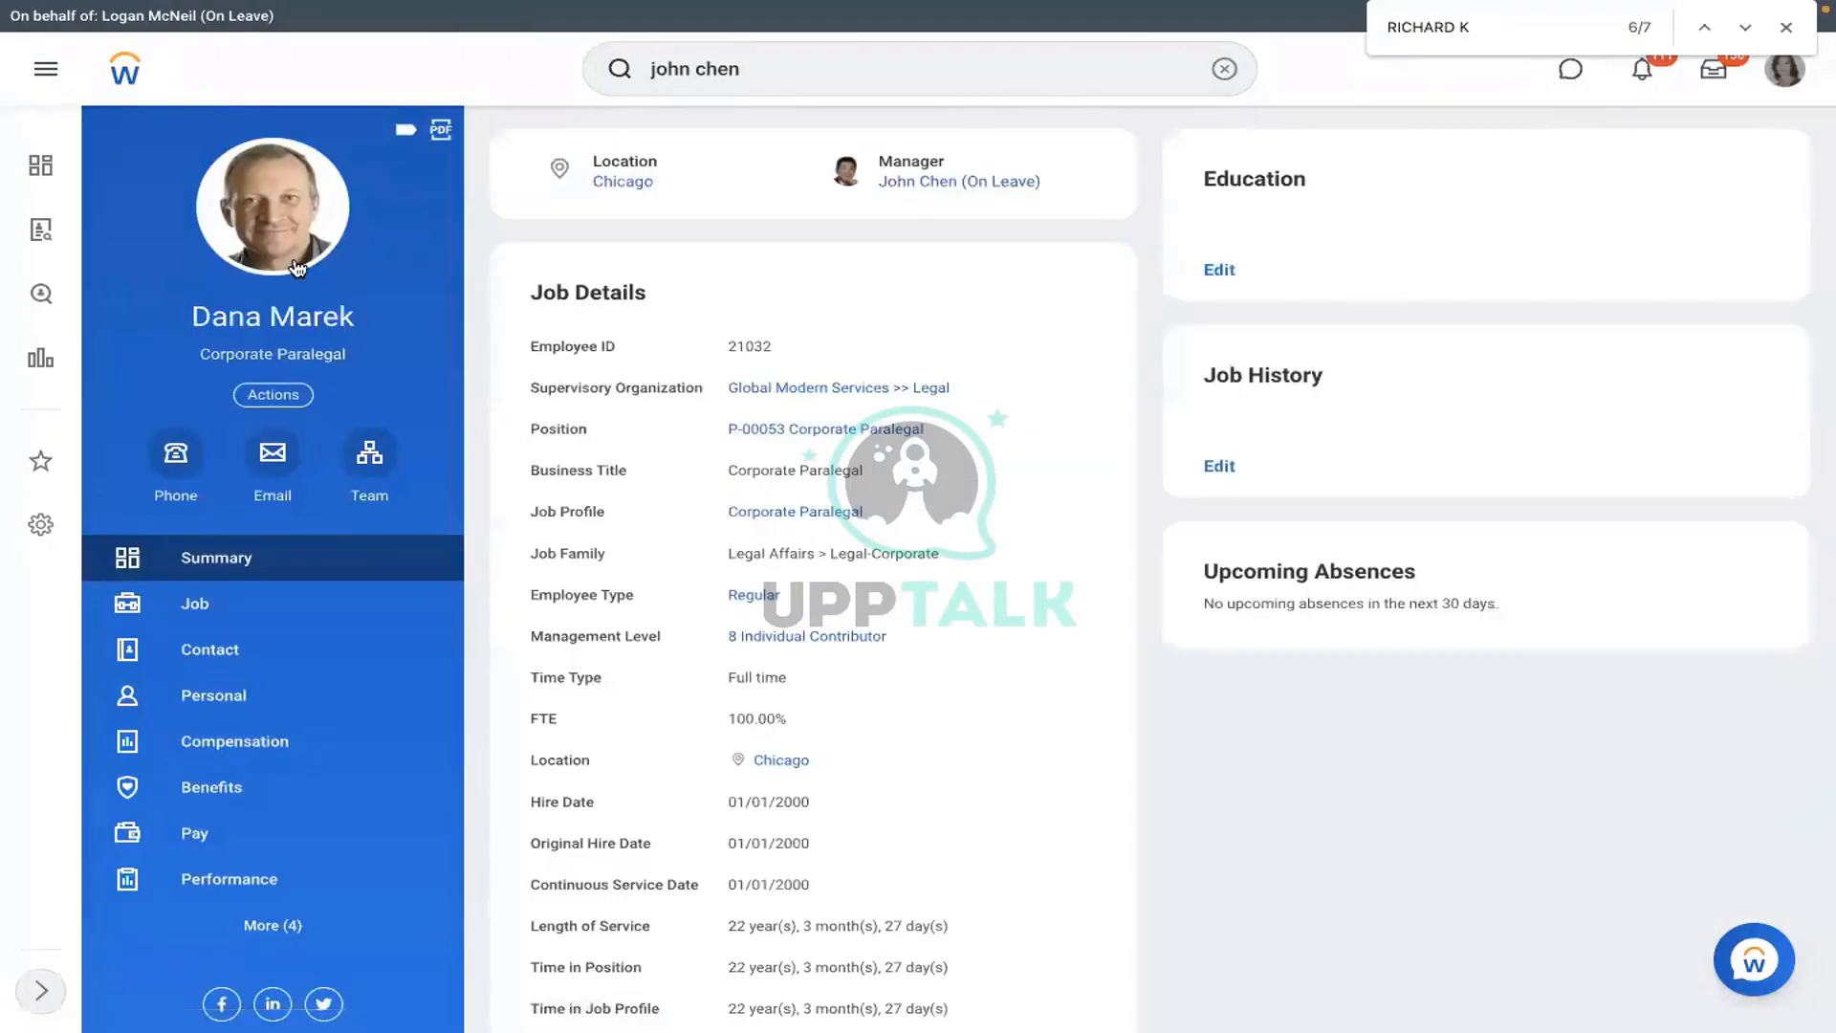
- Check the paralegal's current pay group and select their Employee ID on the Job tab
click(226, 845)
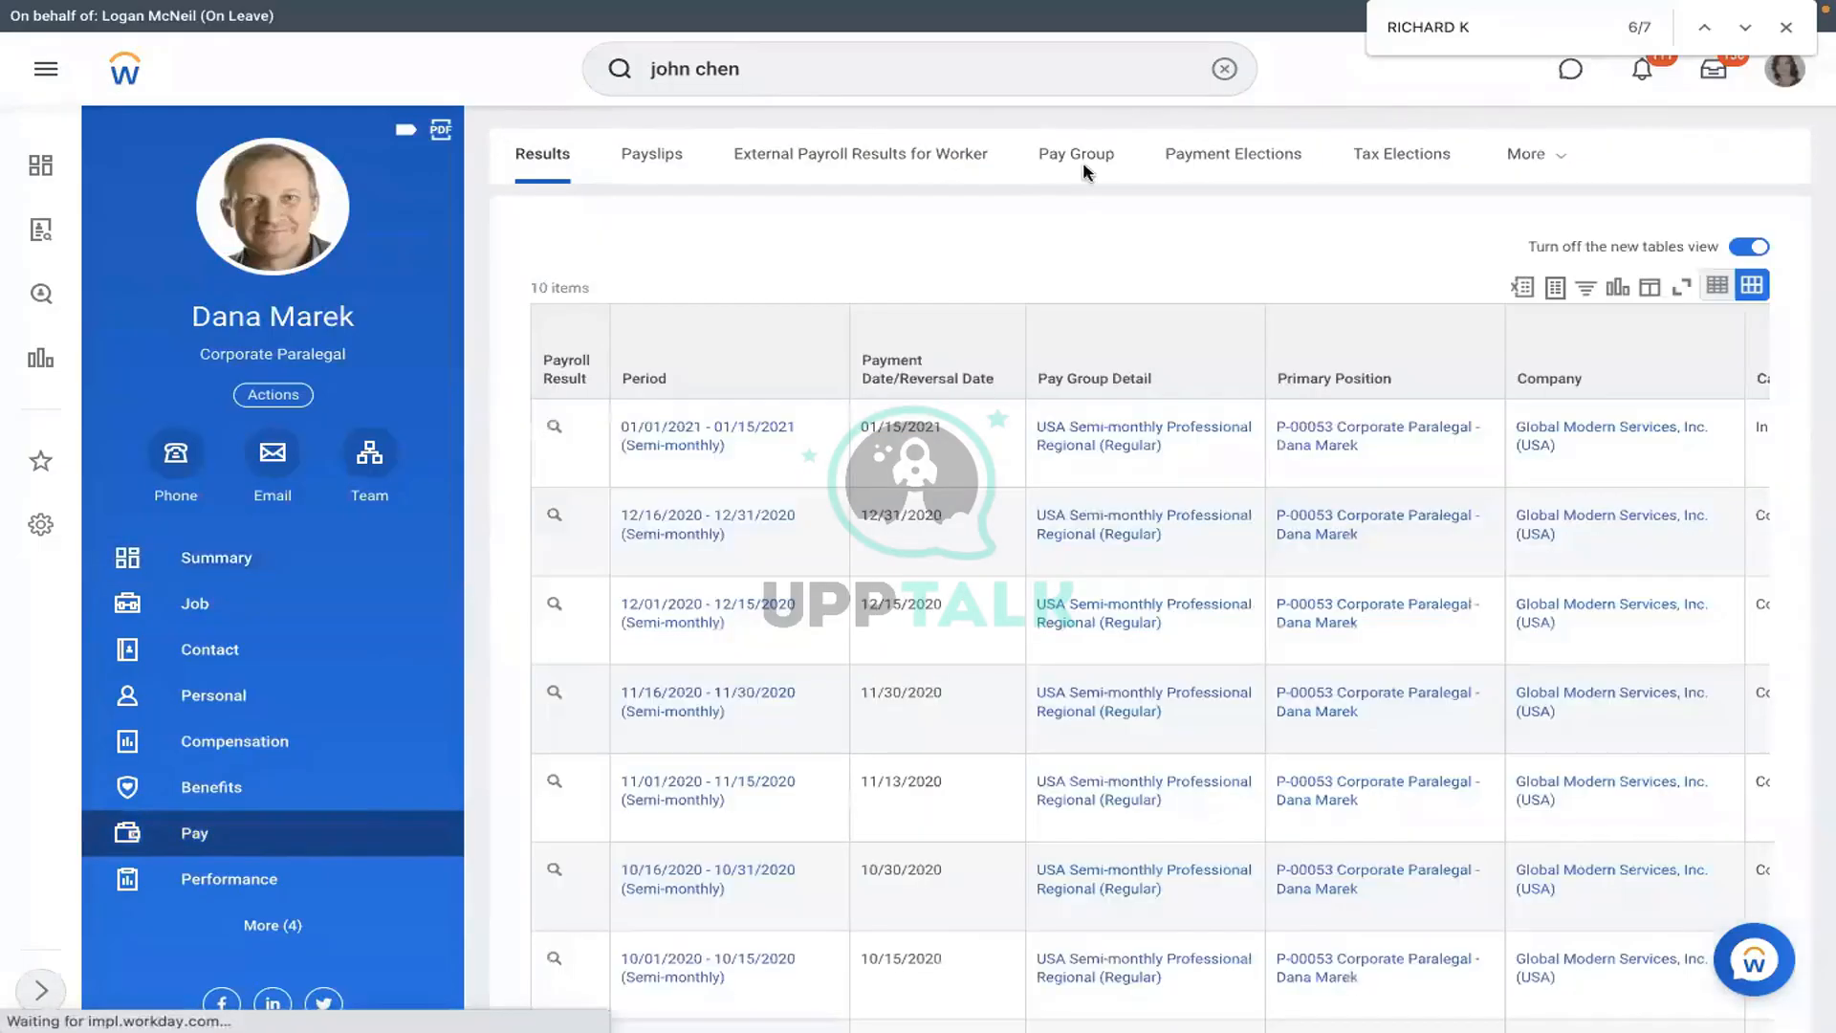
click(1076, 170)
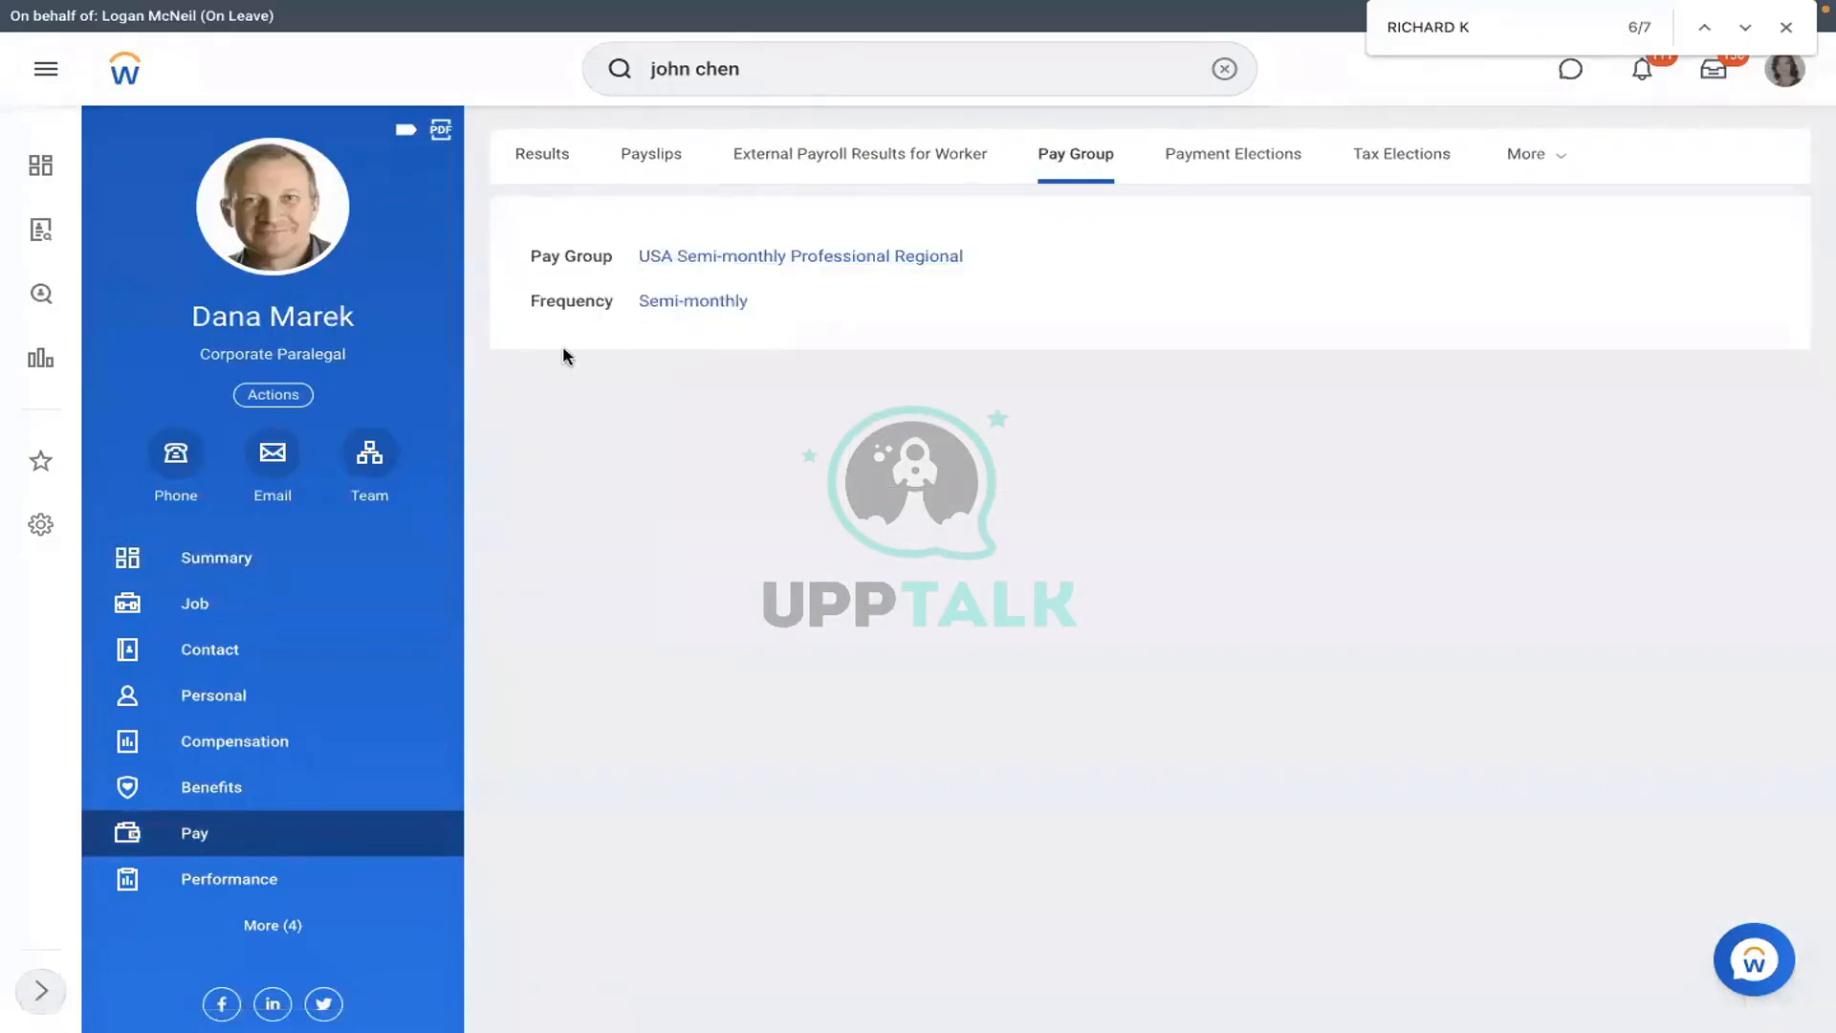
click(256, 607)
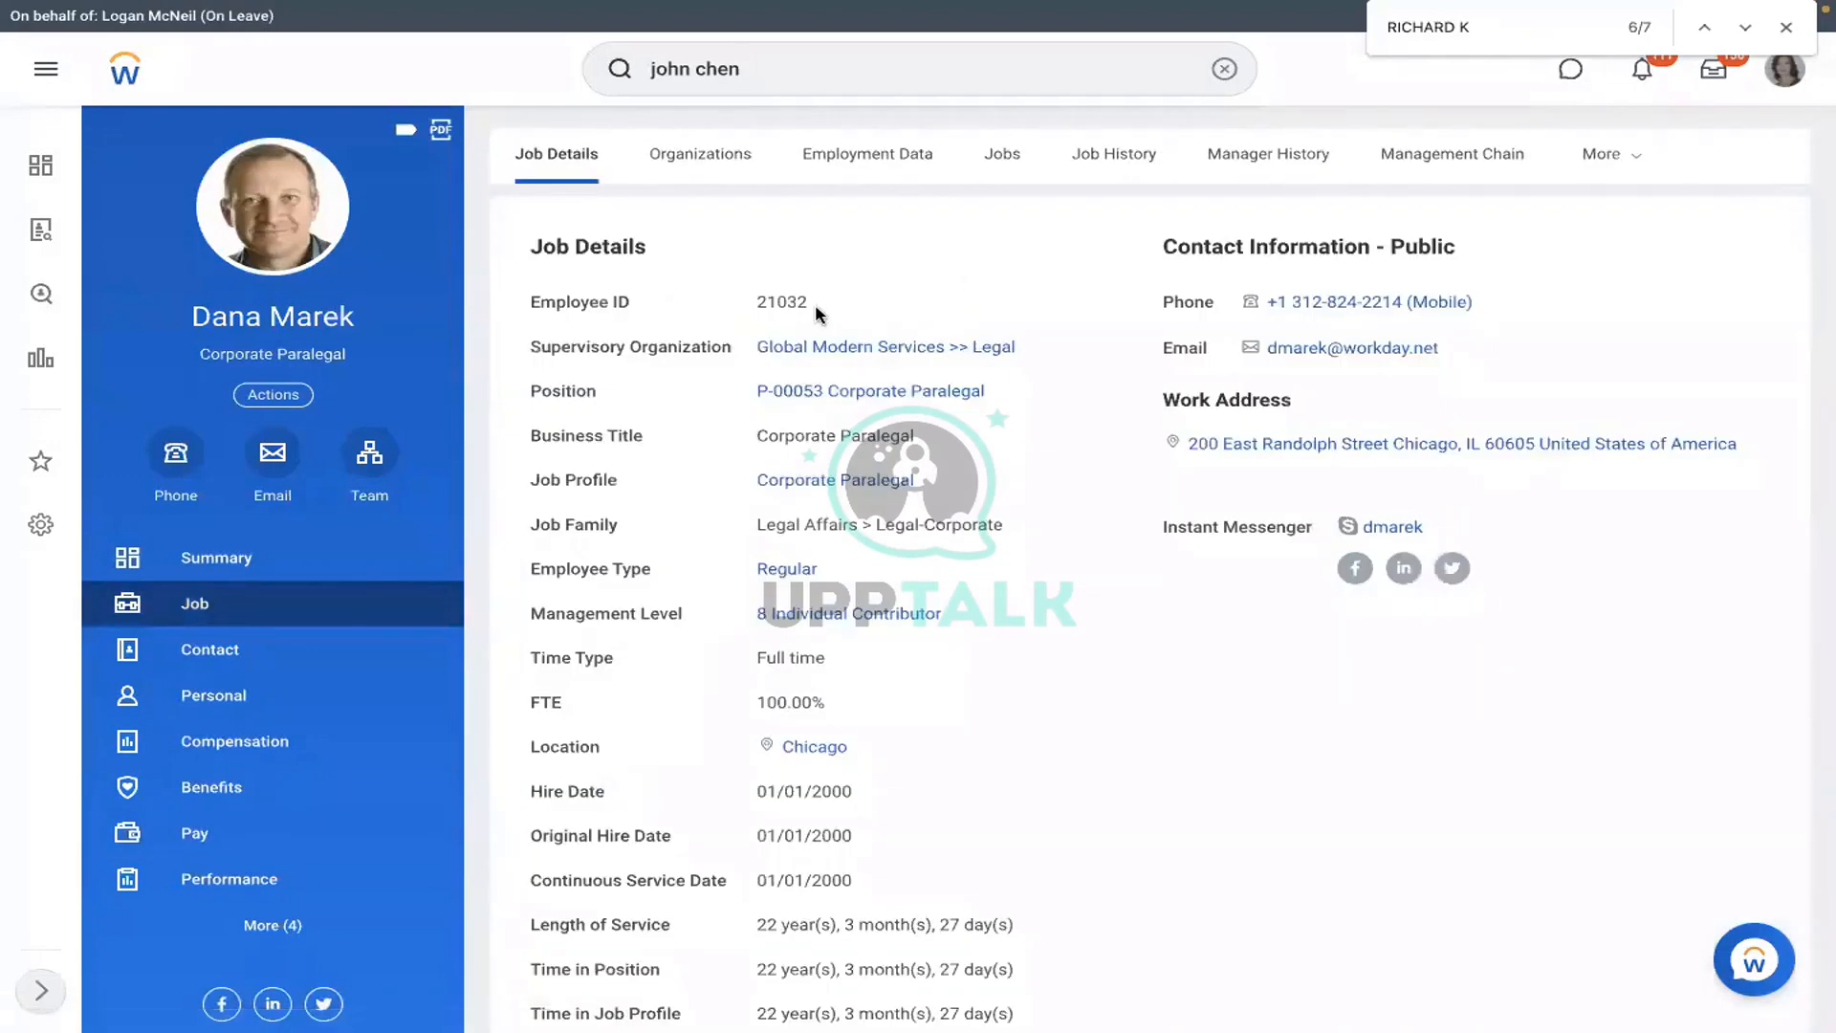
drag(812, 307, 755, 312)
key(ctrl+Left)
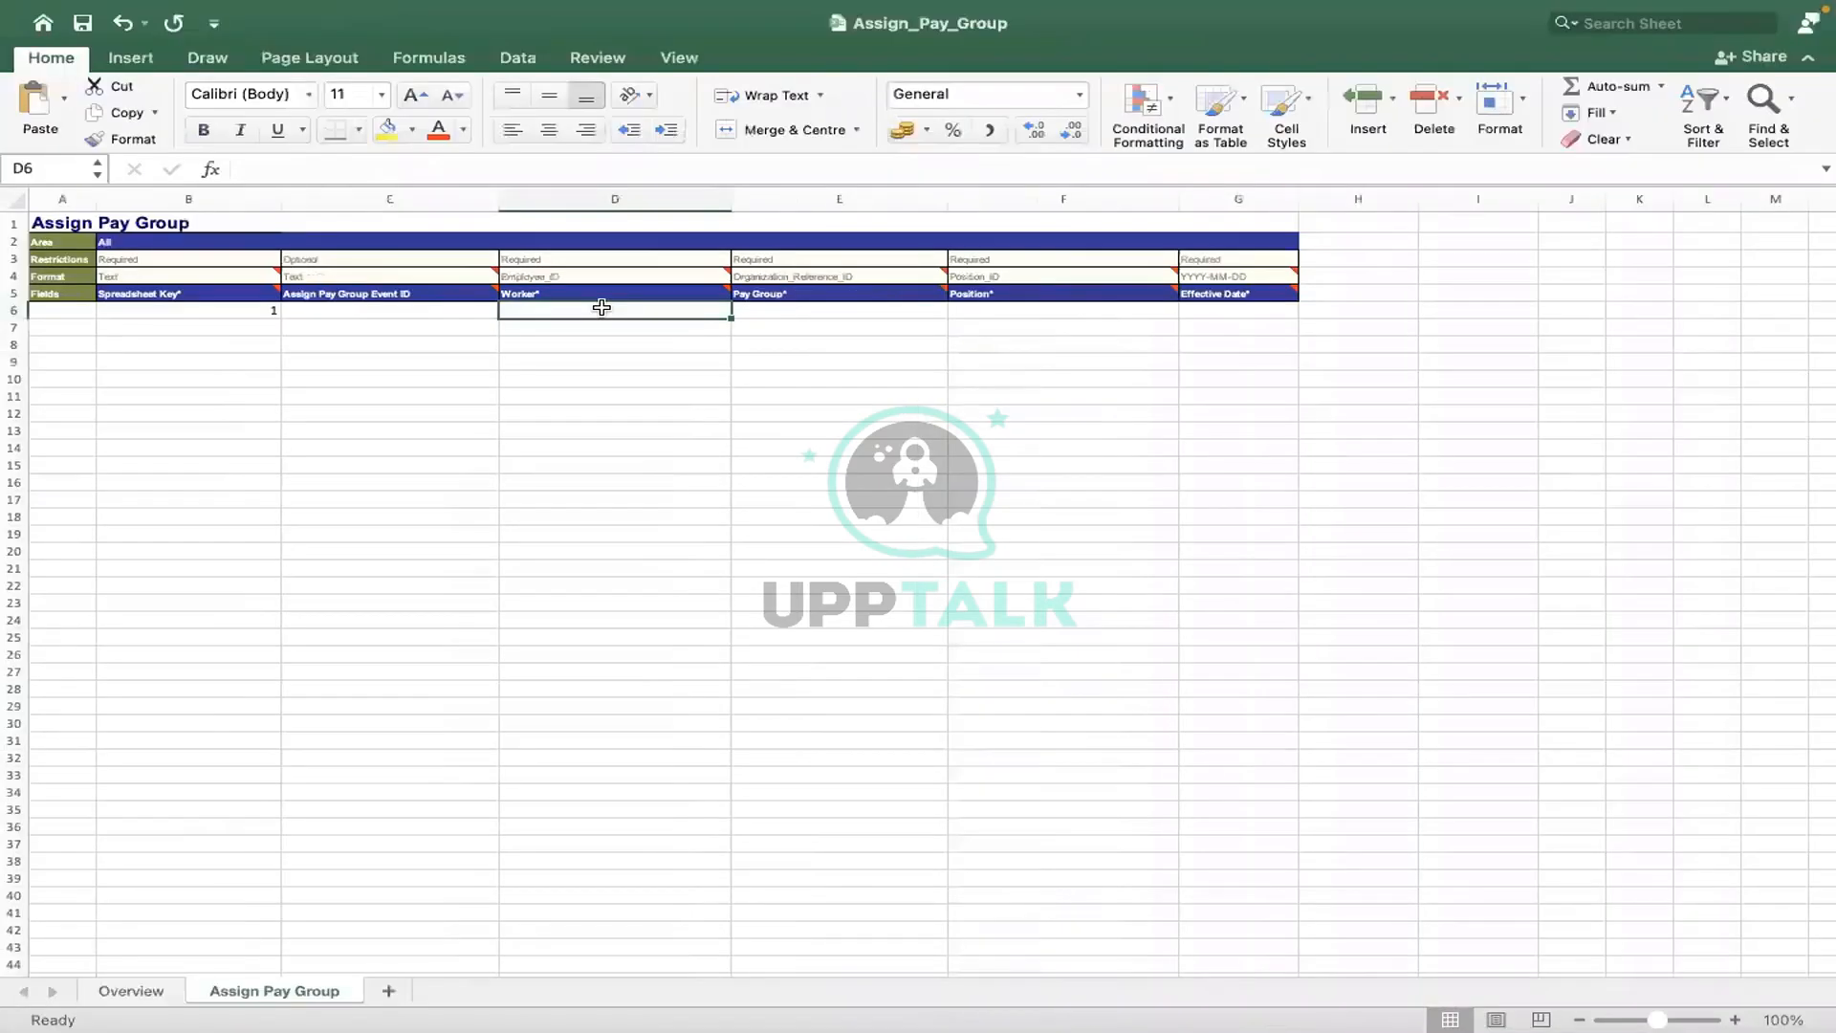
- Enter the paralegal's Employee ID as text in Worker cell D6, then return to Workday
text('21032)
click(423, 405)
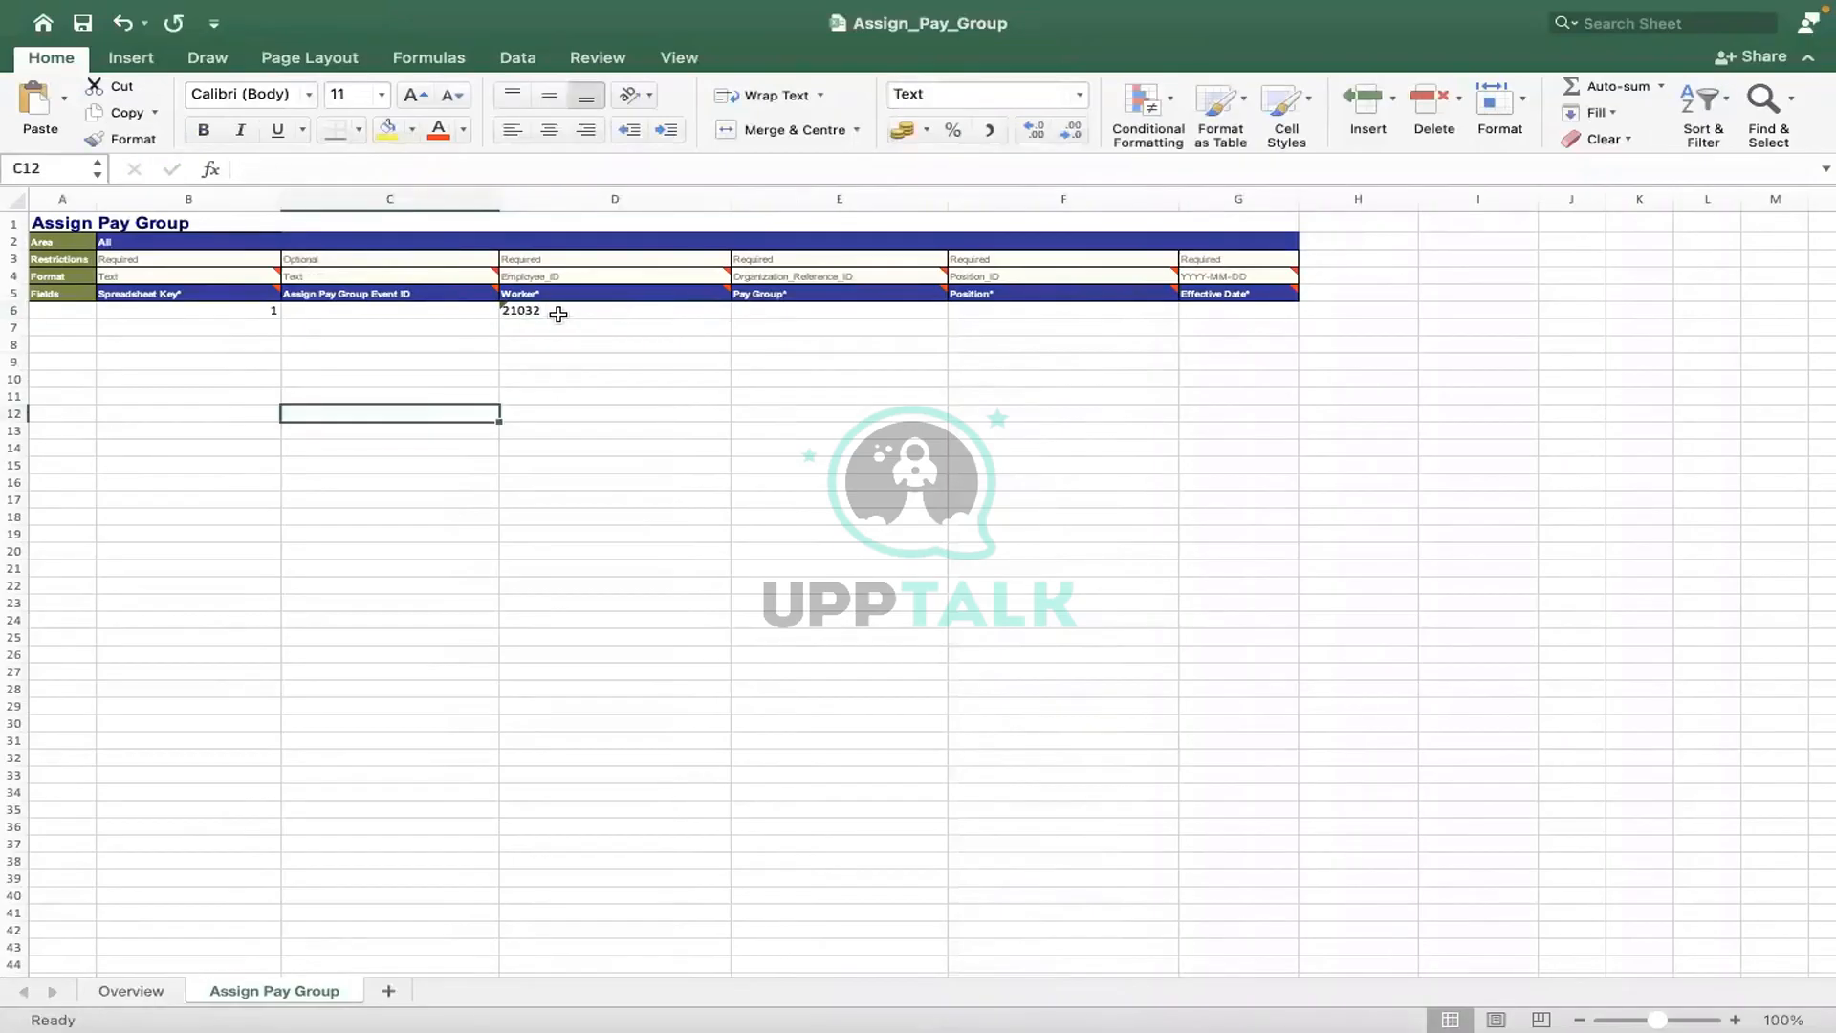
click(757, 308)
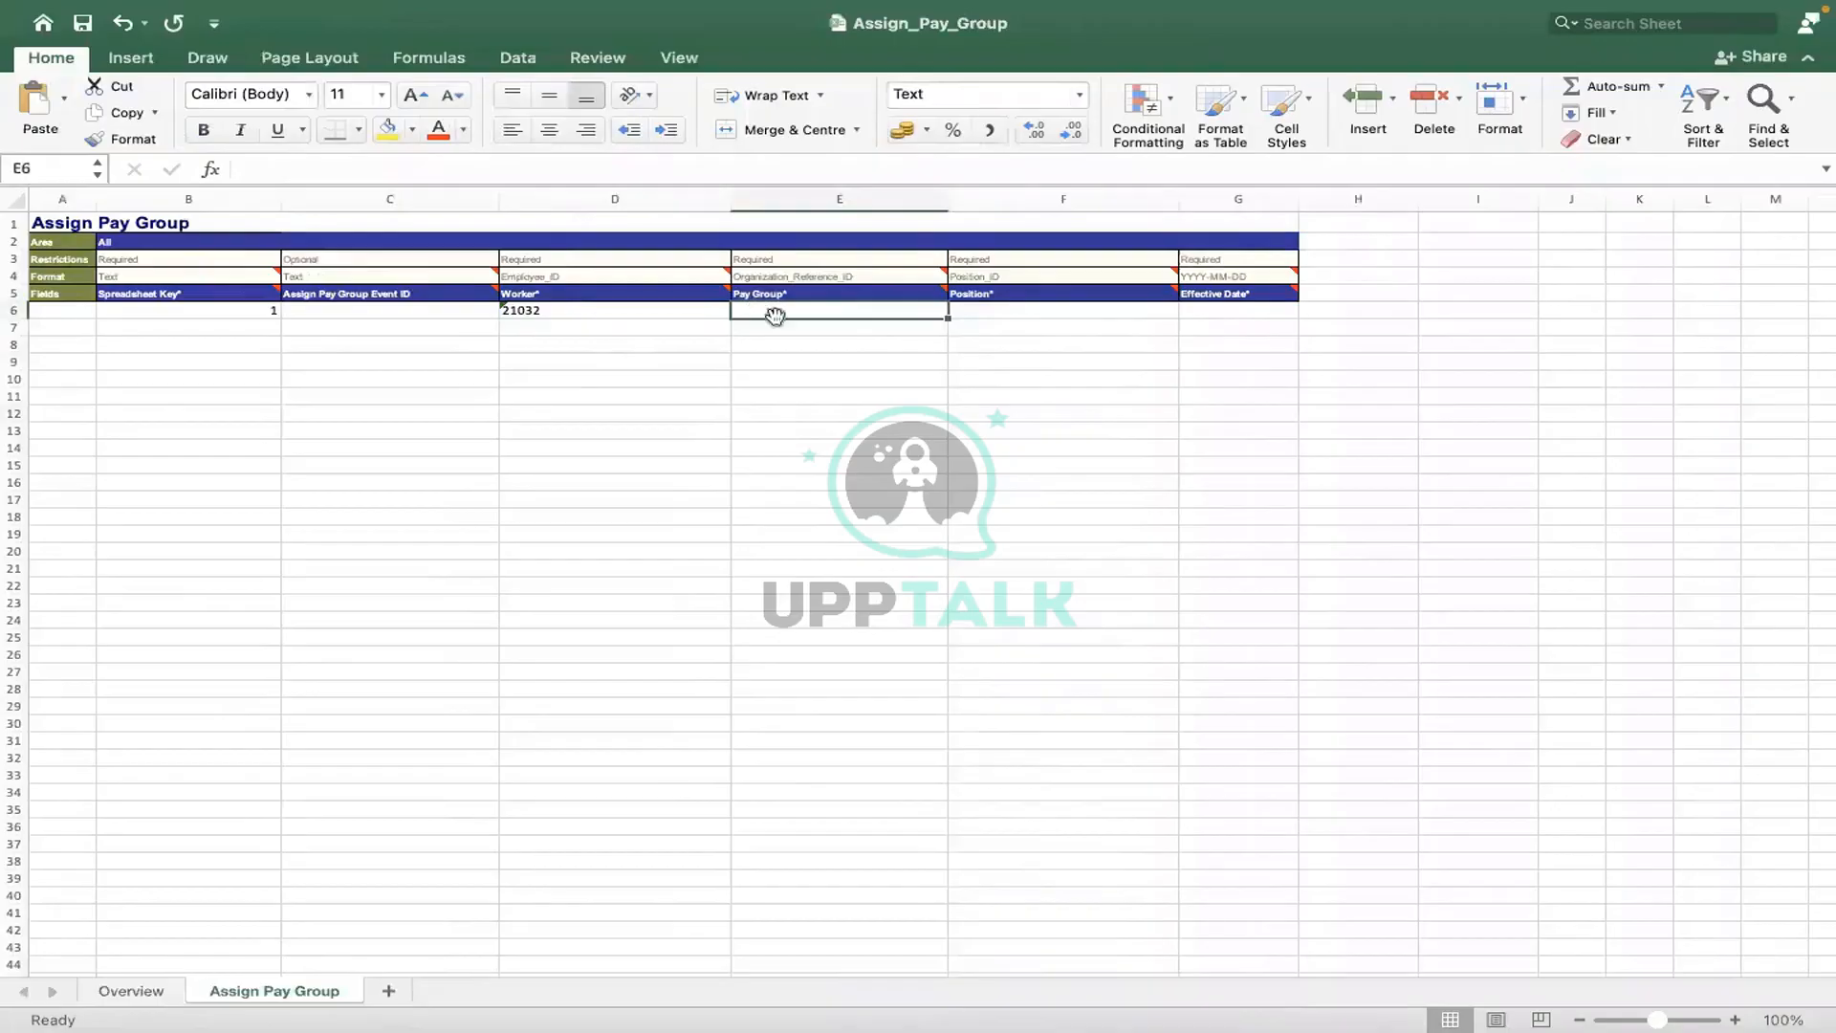
key(ctrl+Right)
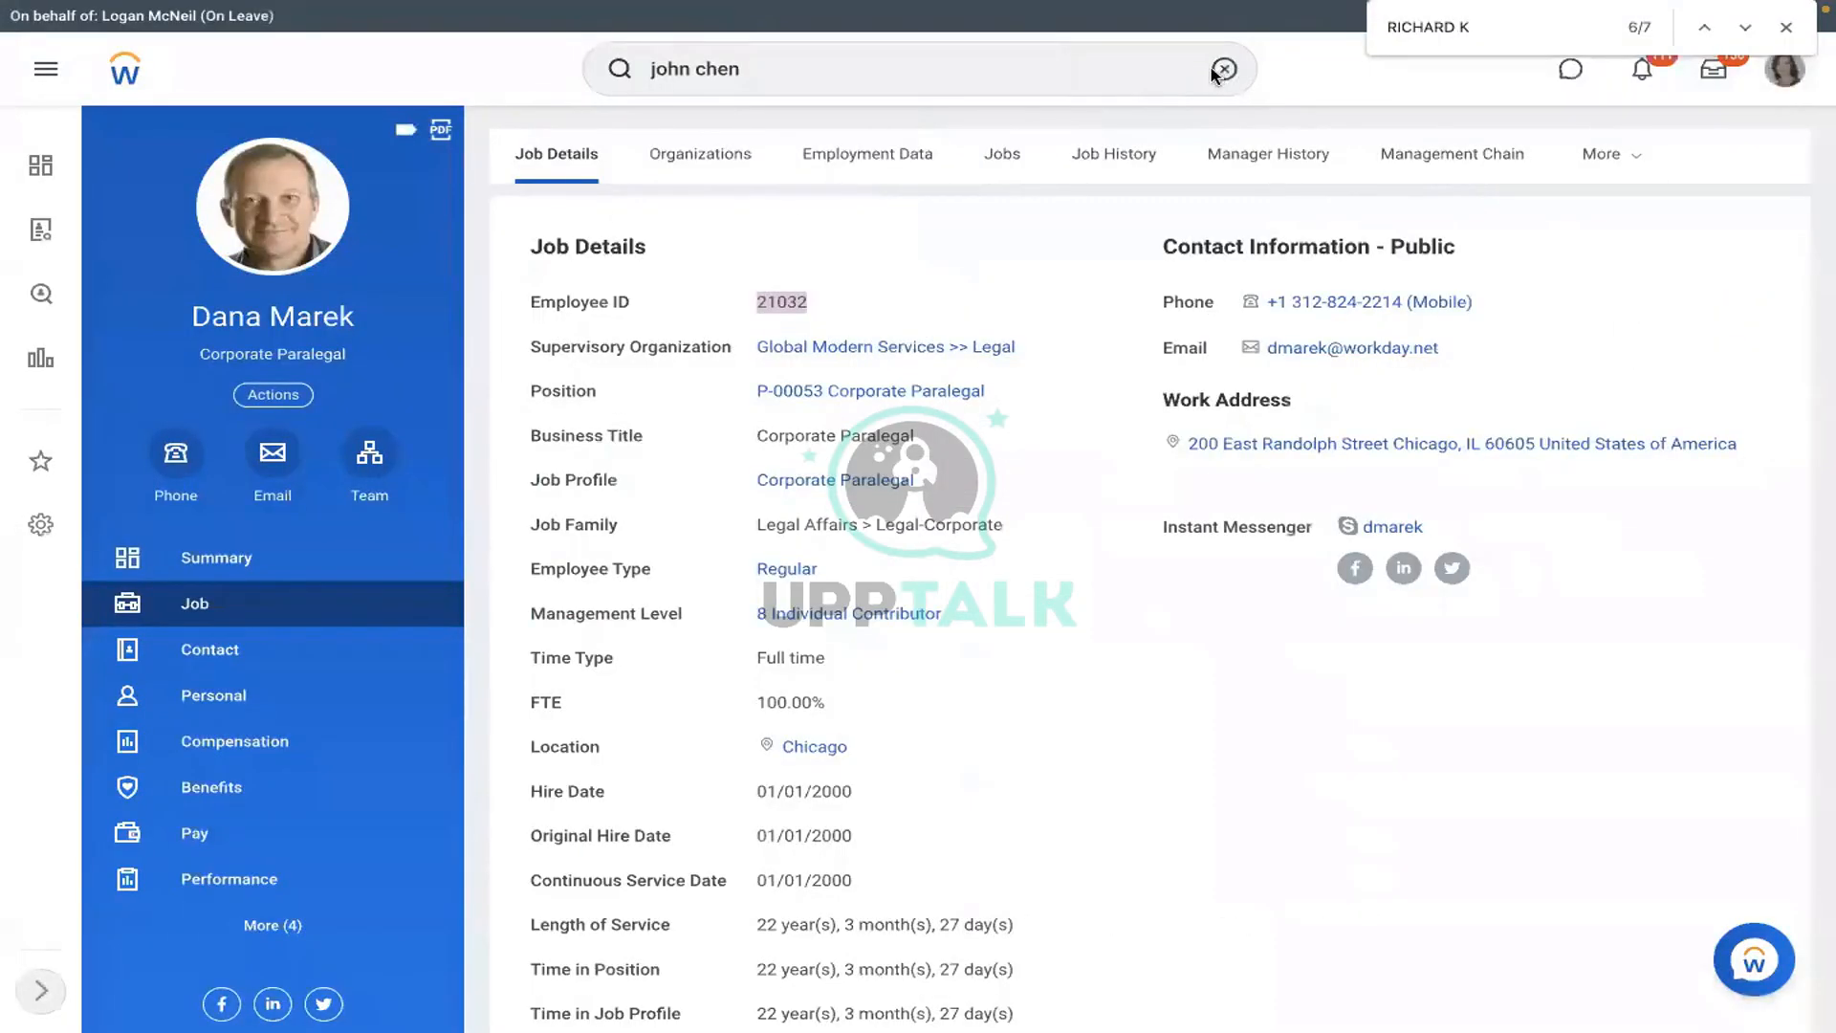
- Search Workday for 'view pay group' and open the View Pay Group report
click(1216, 72)
text(view pa)
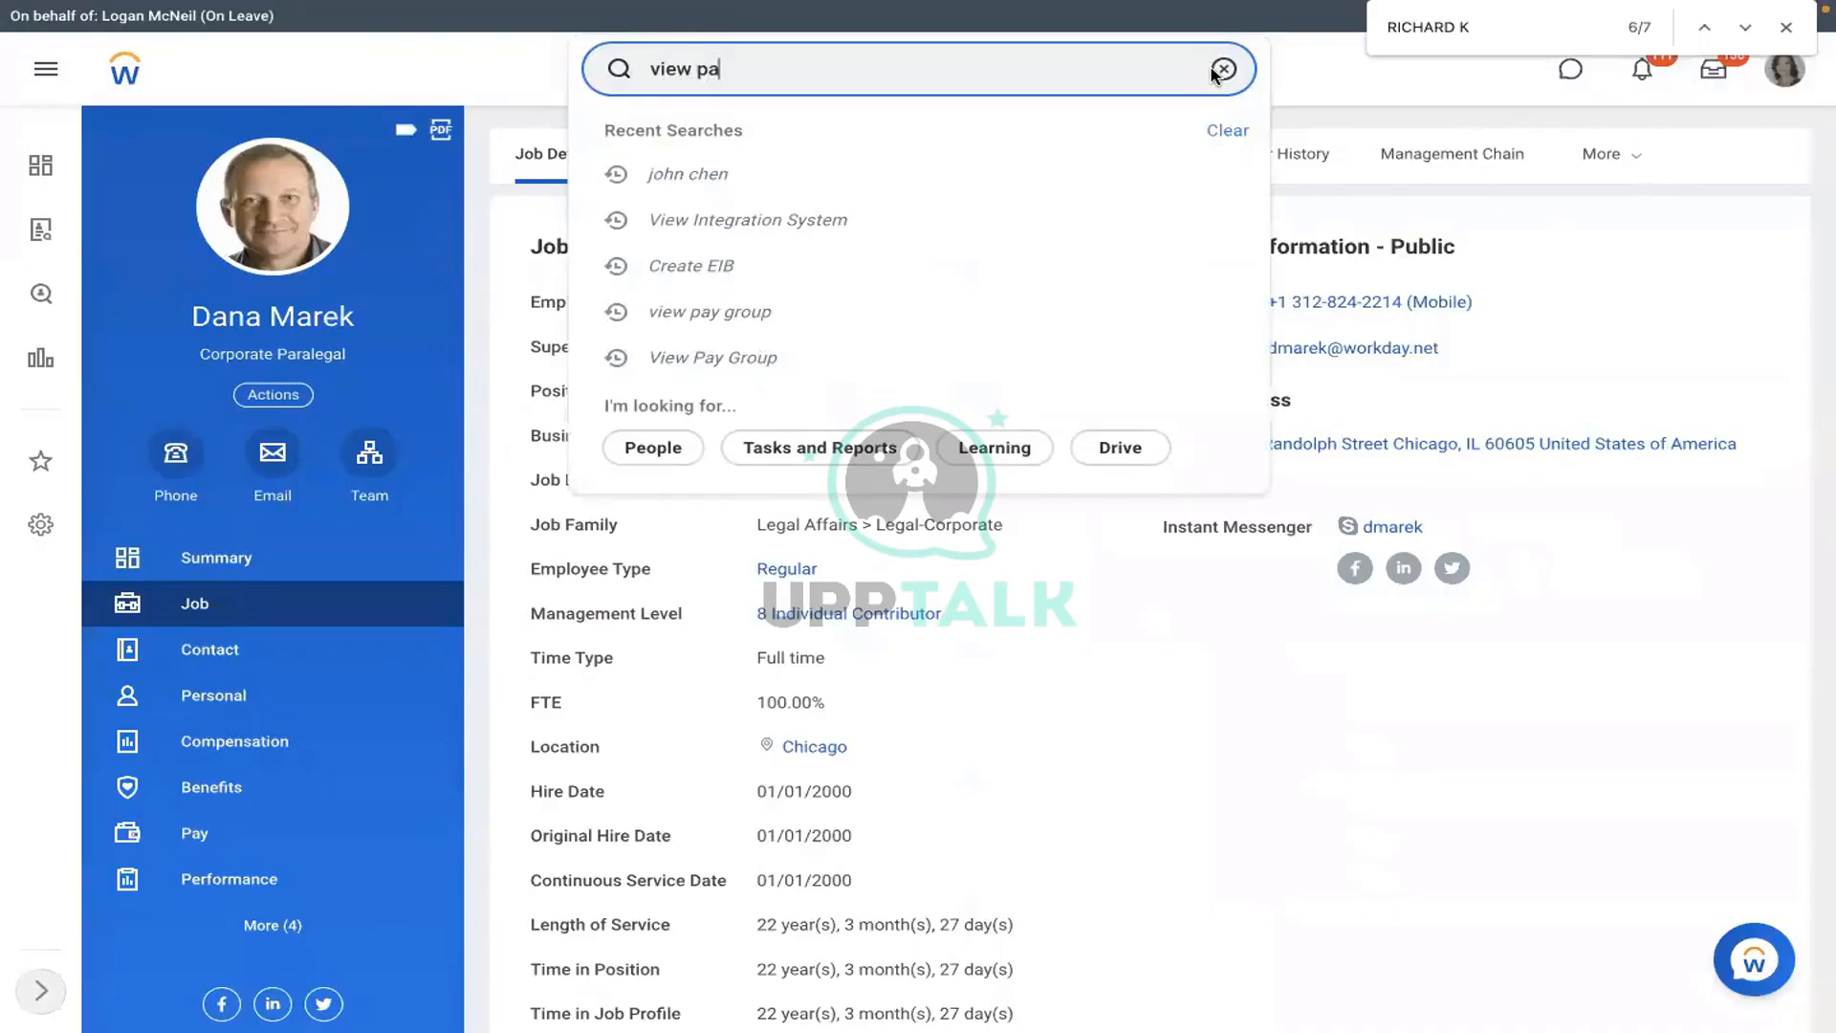
text(y group)
key(Return)
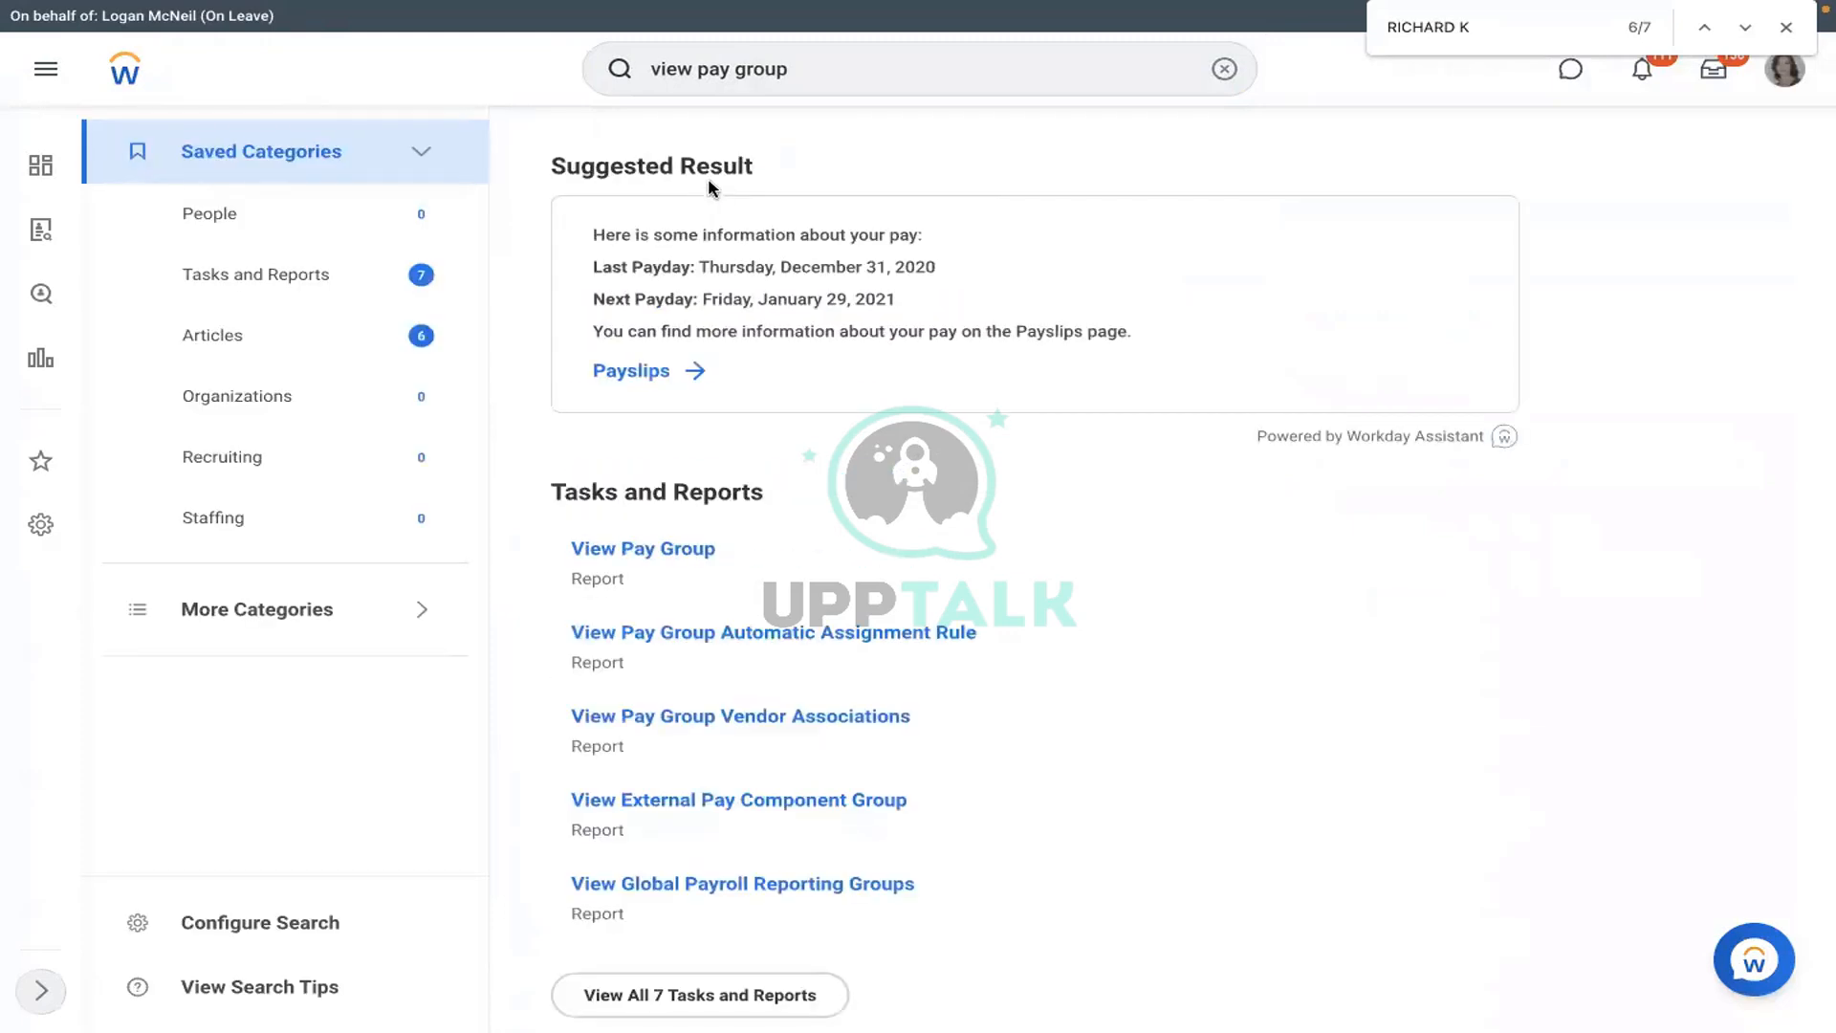
click(643, 552)
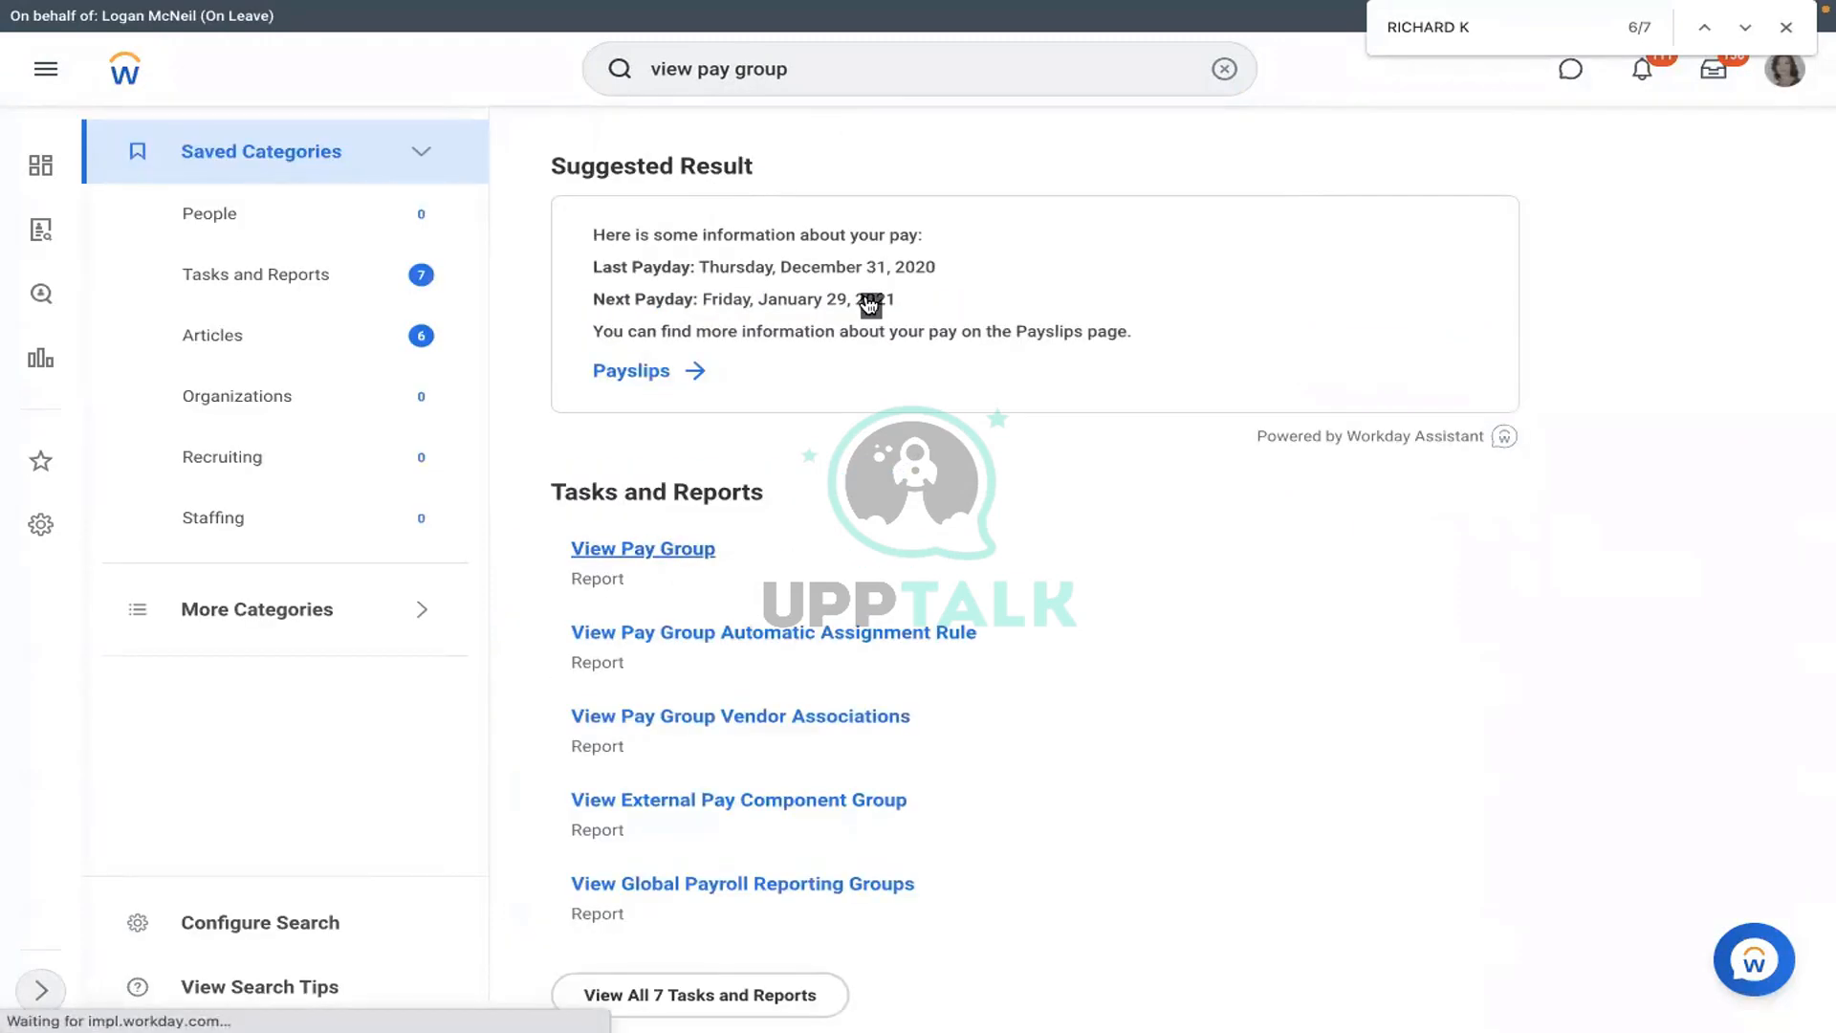
- Run View Pay Group for the RMS - Monthly PYG pay group
text(rms)
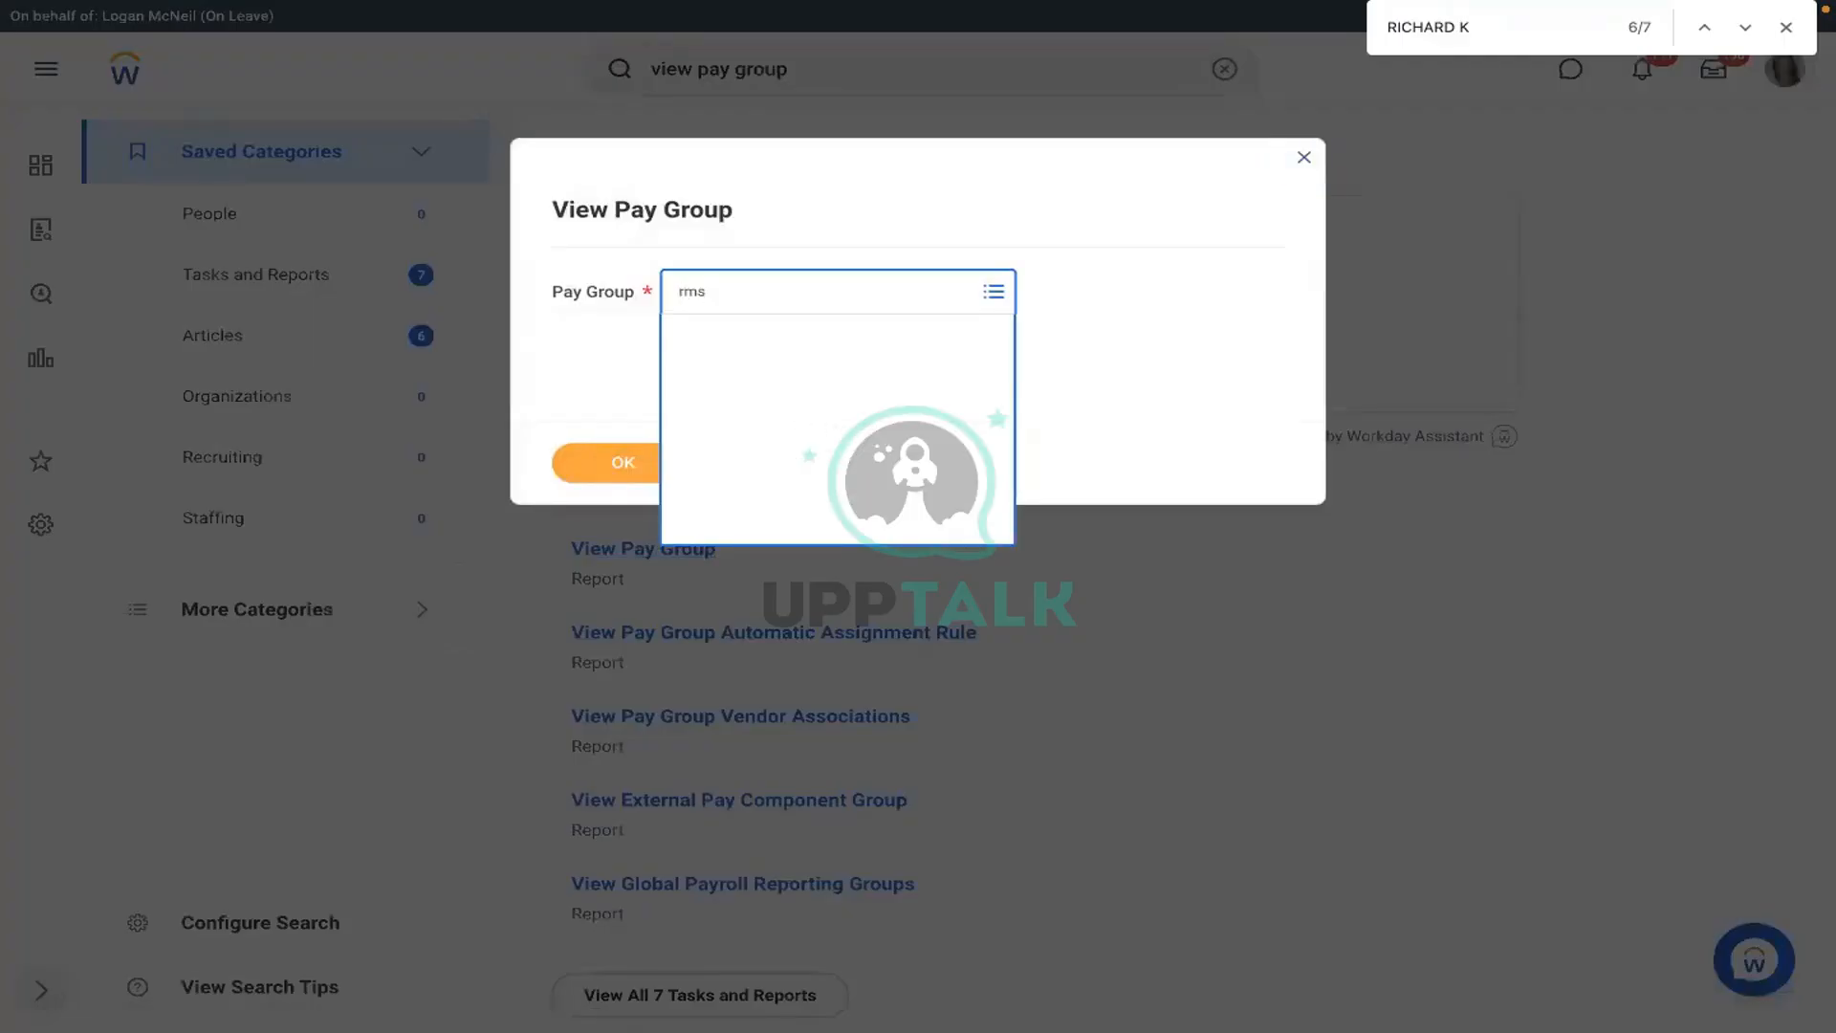
key(Return)
click(623, 465)
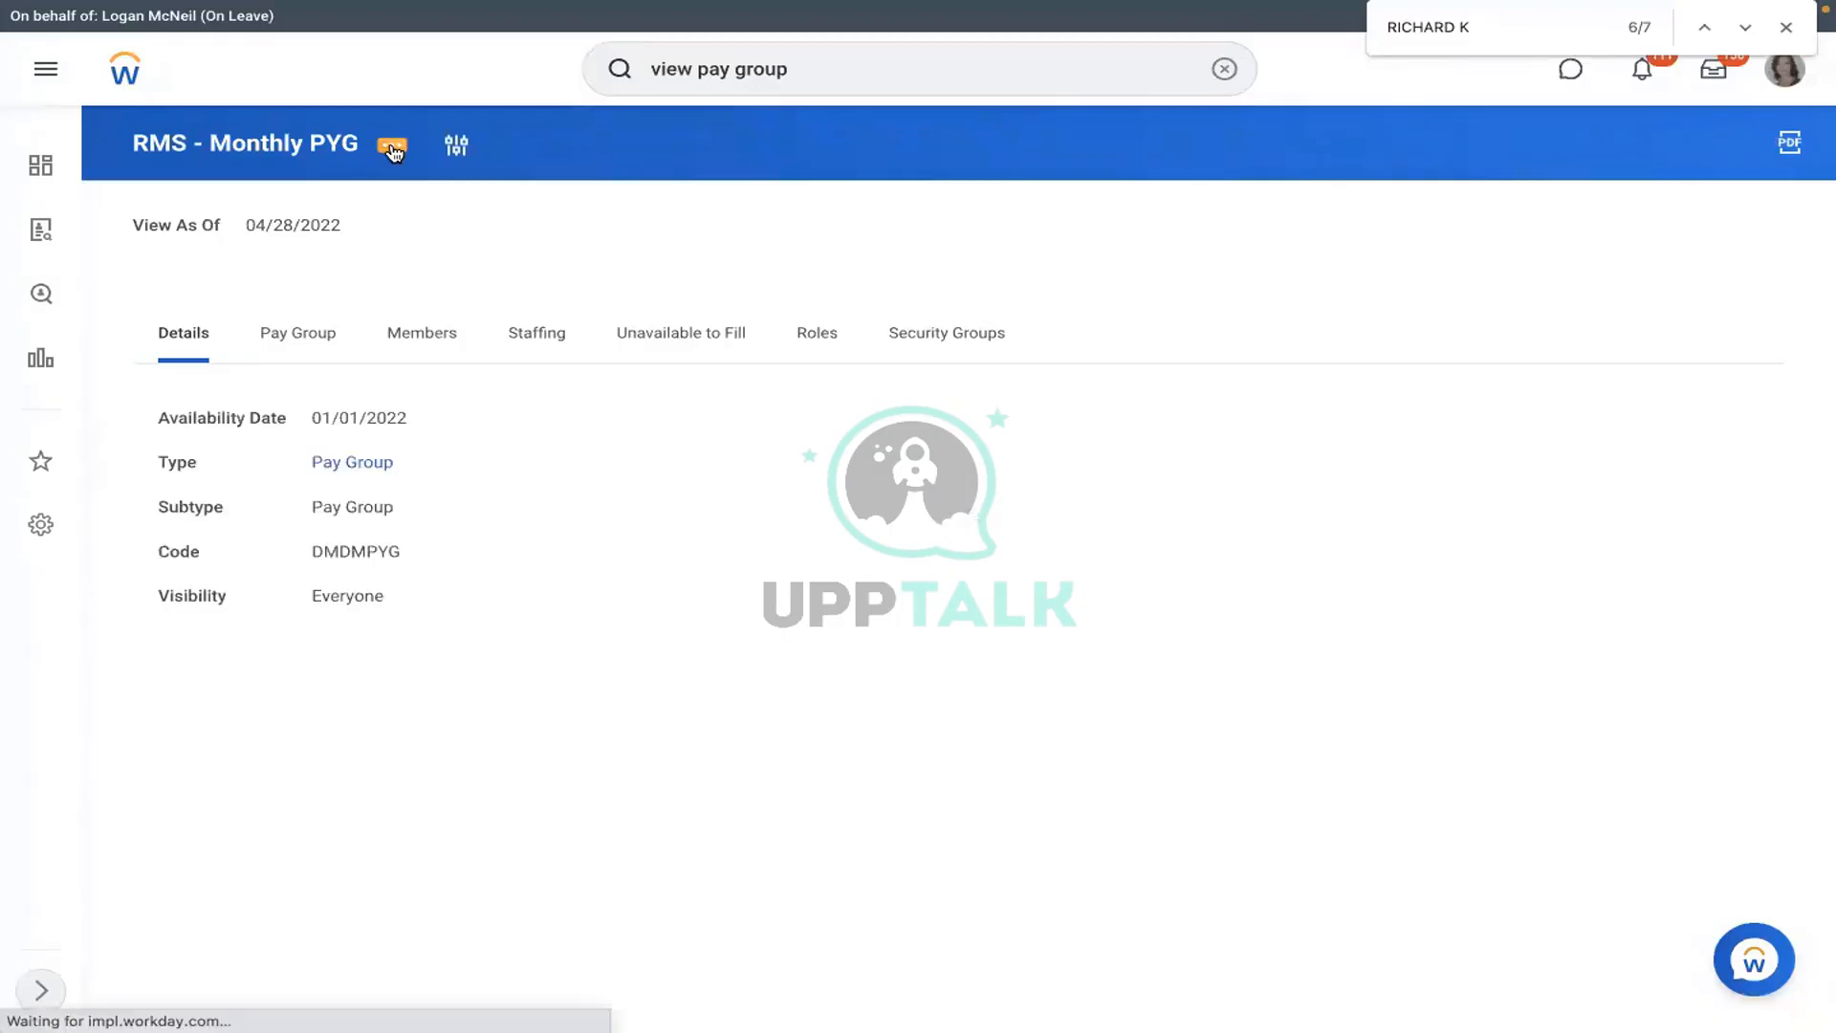
- Open the pay group's Integration IDs and copy reference ID PAY_GROUP-6-66
click(392, 151)
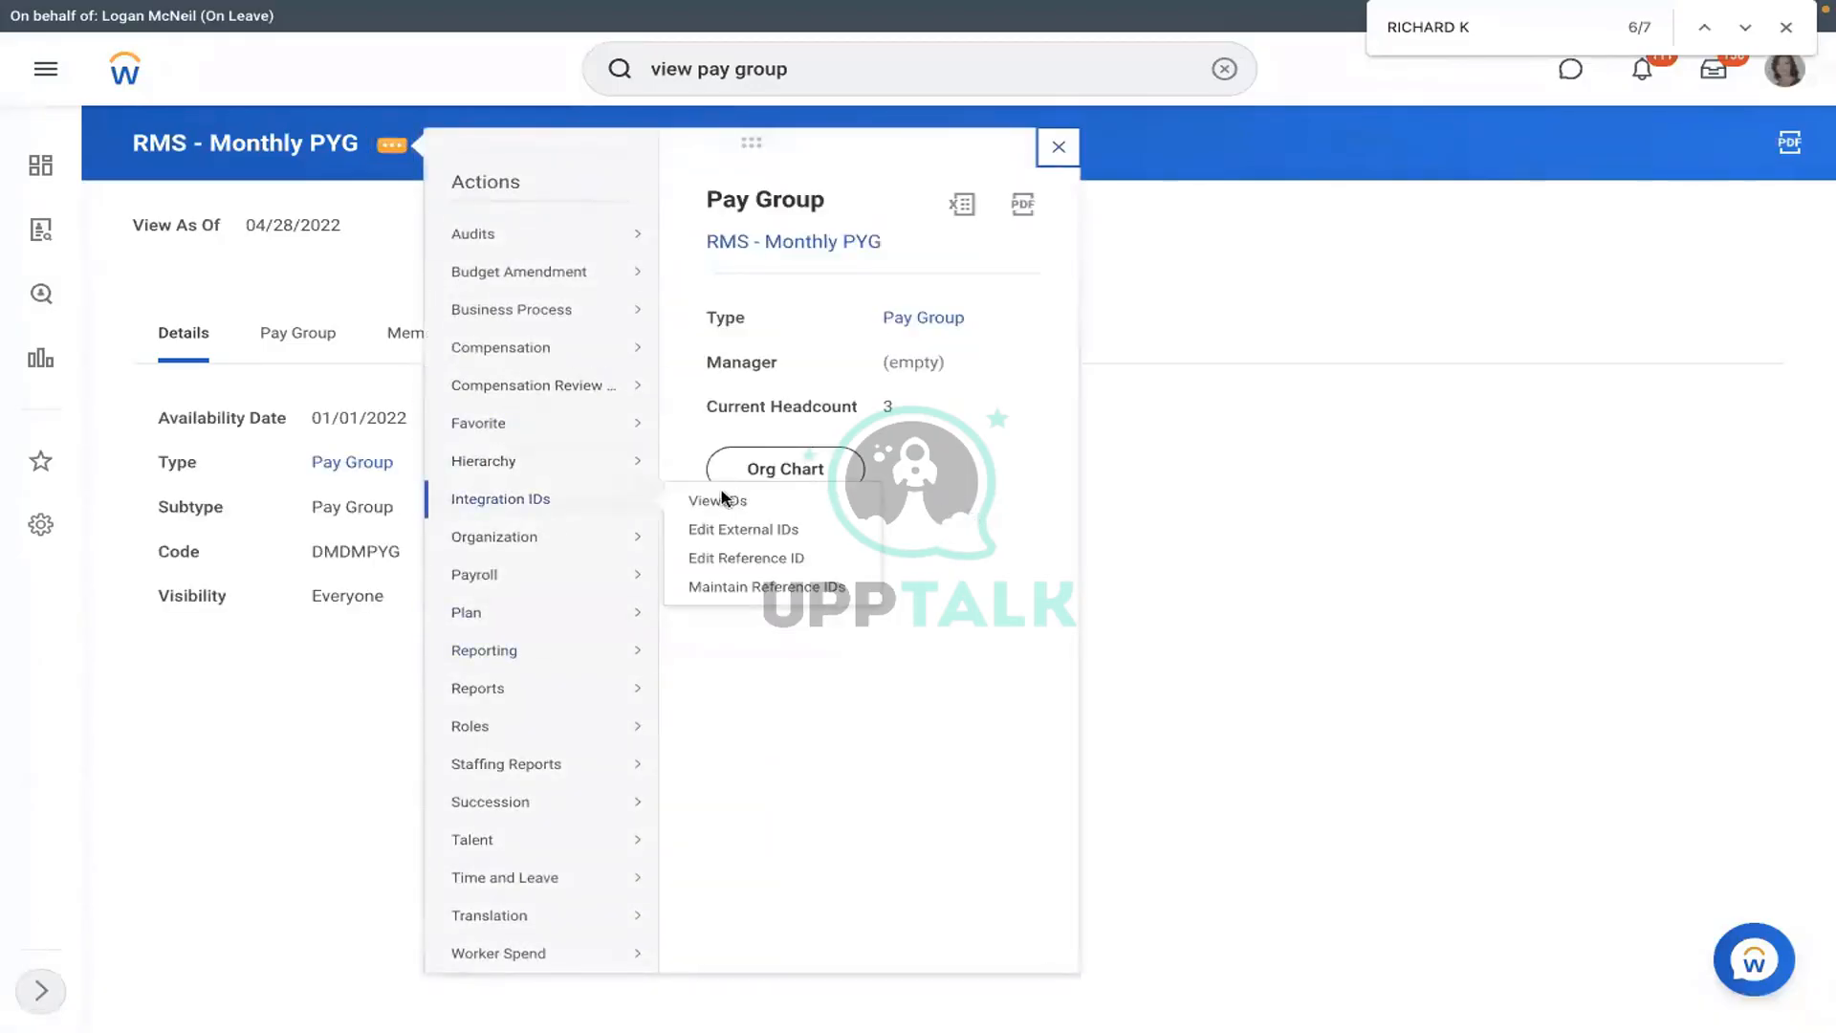
click(737, 496)
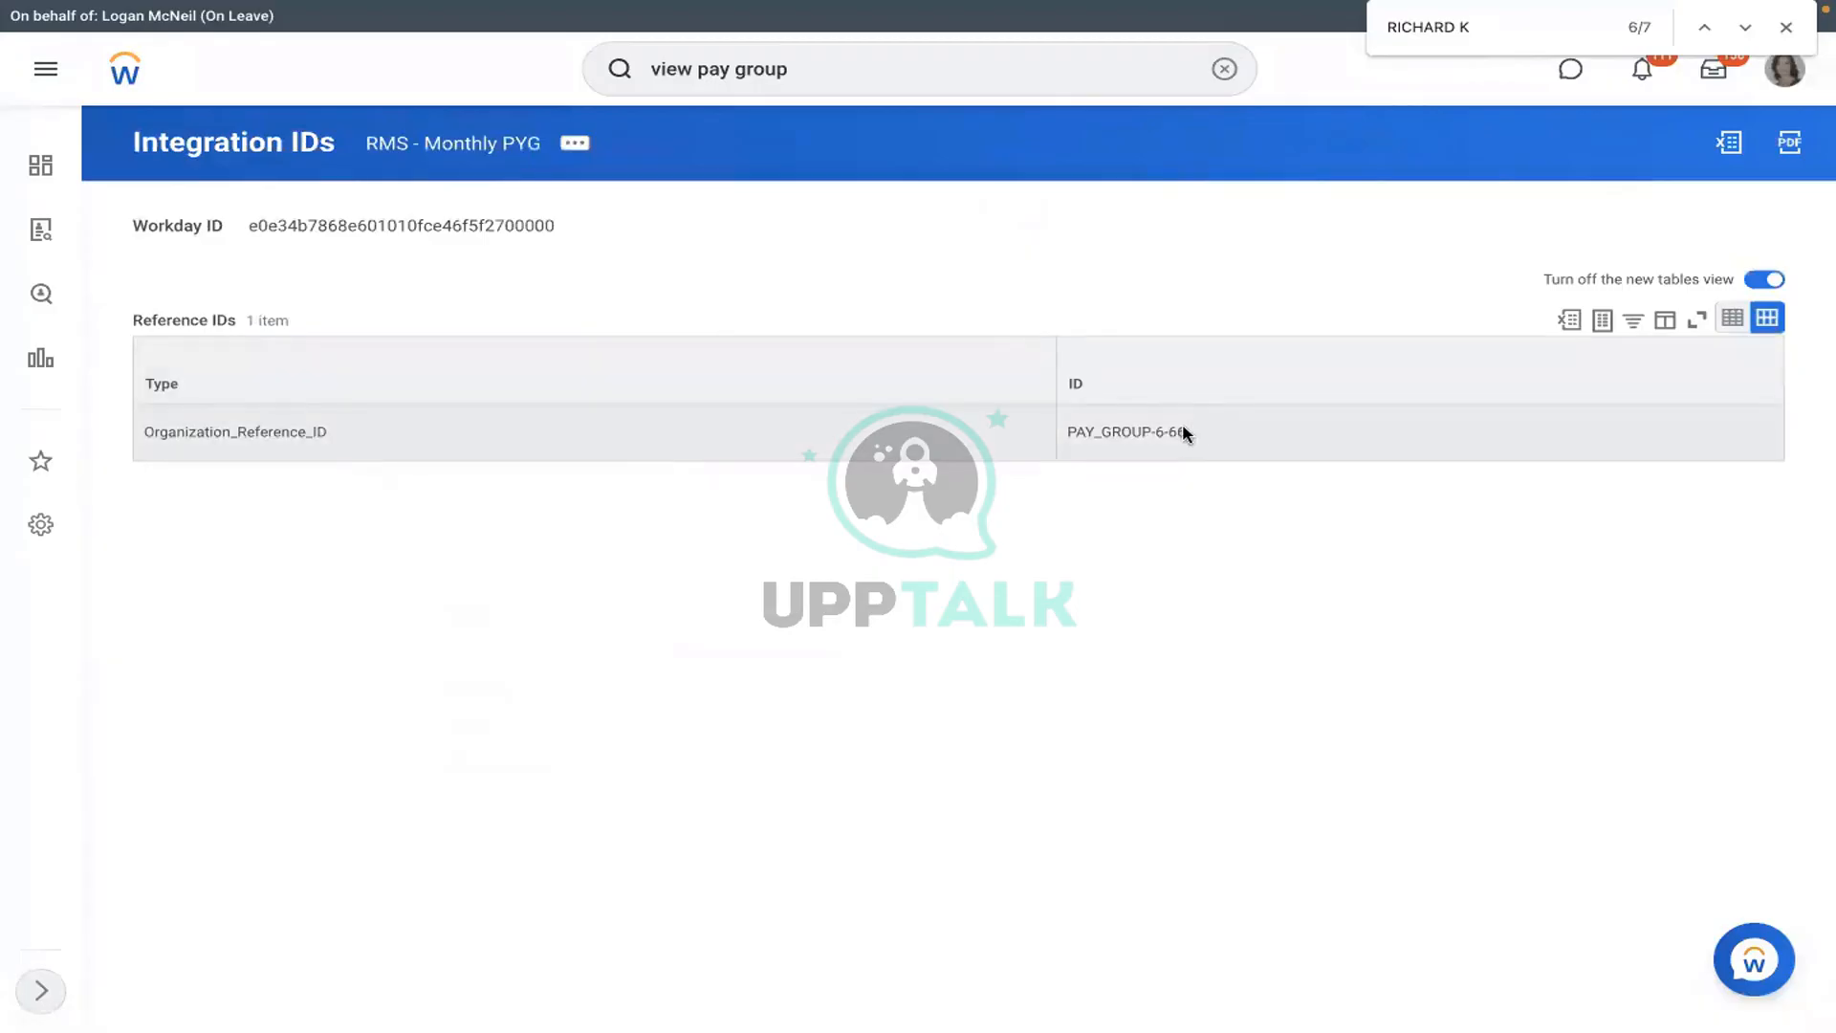
click(1156, 432)
drag(1187, 431, 1071, 431)
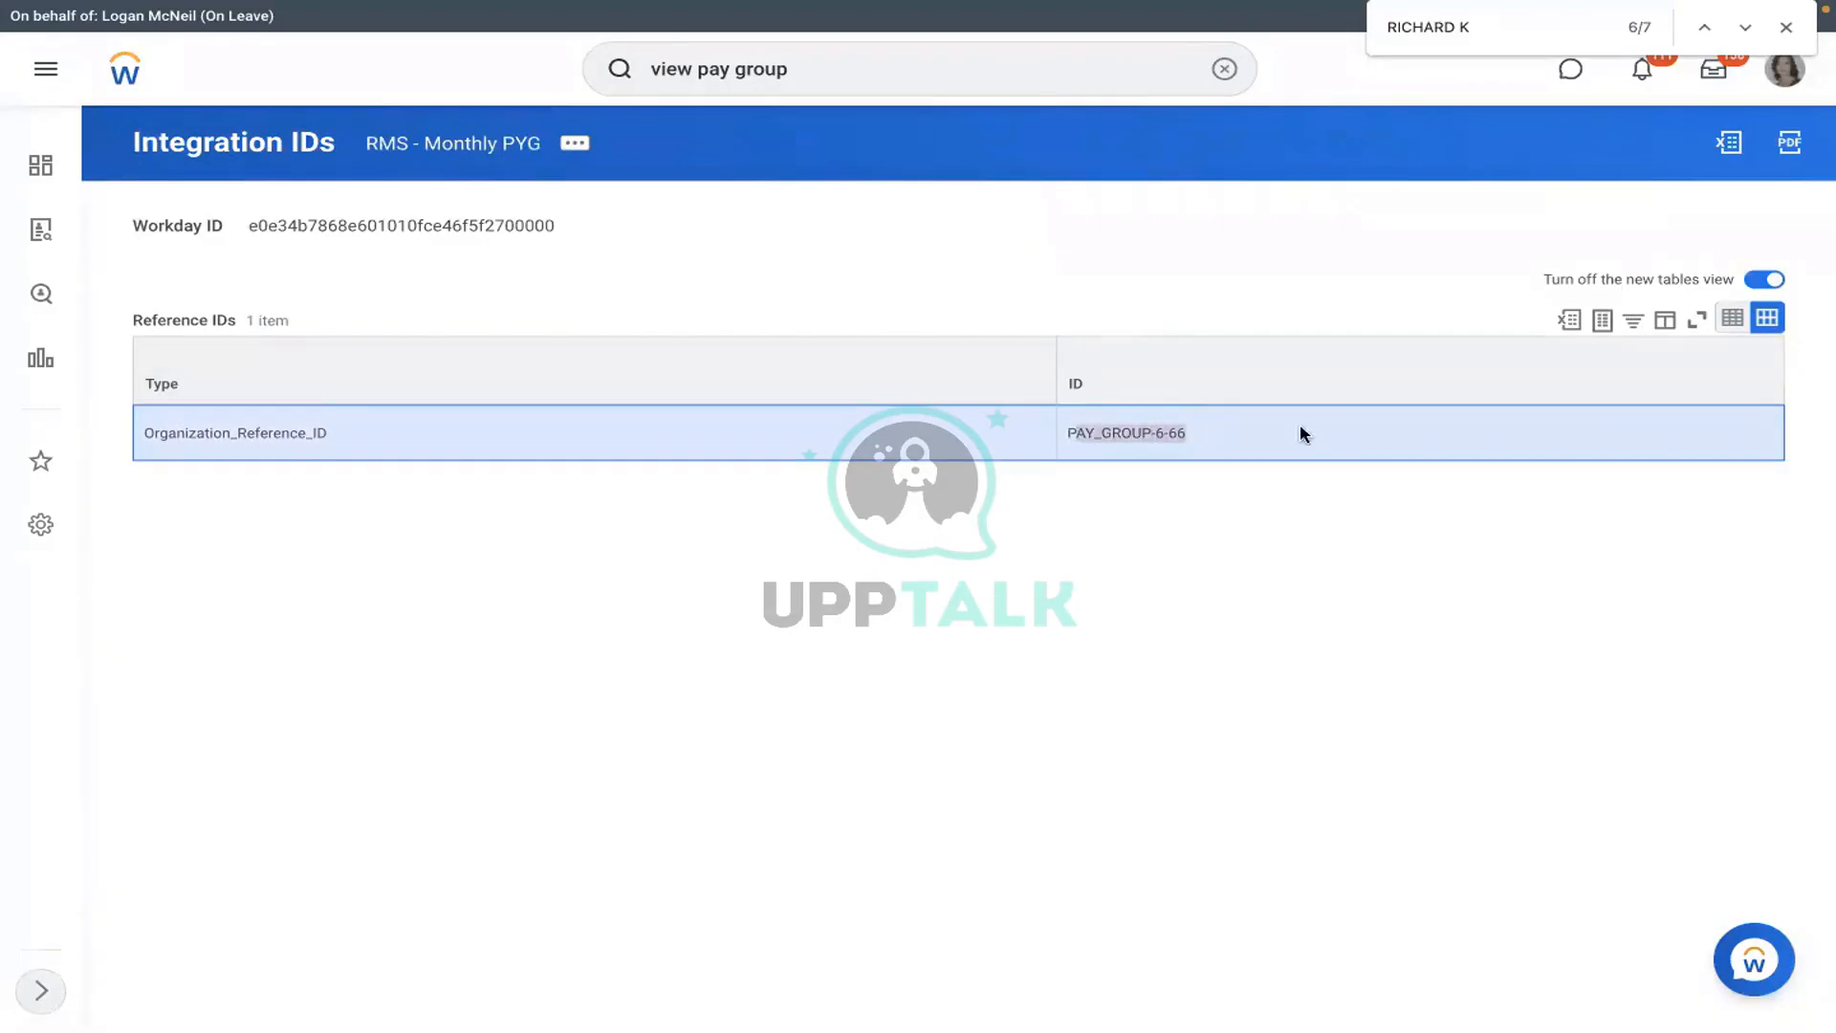
drag(1180, 426, 1073, 430)
key(super+c)
key(ctrl+Left)
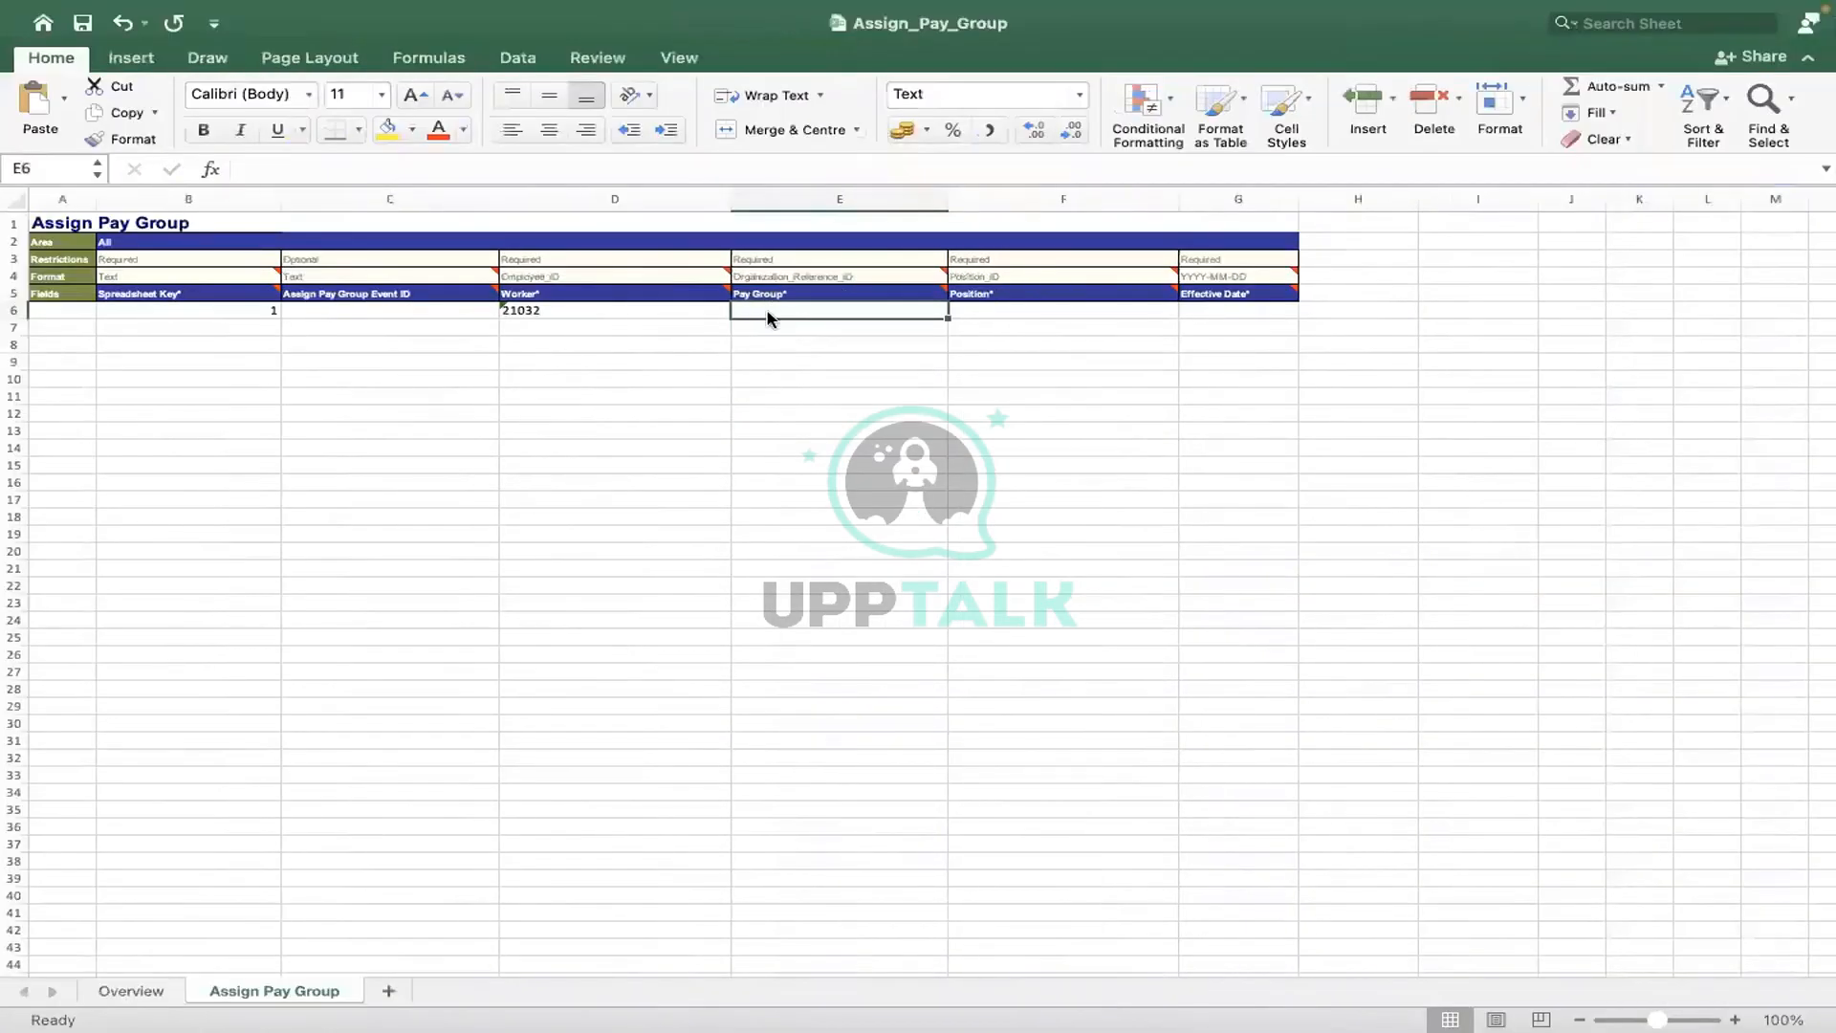
- Paste PAY_GROUP-6-66 into Pay Group cell E6 and commit it
key(super+v)
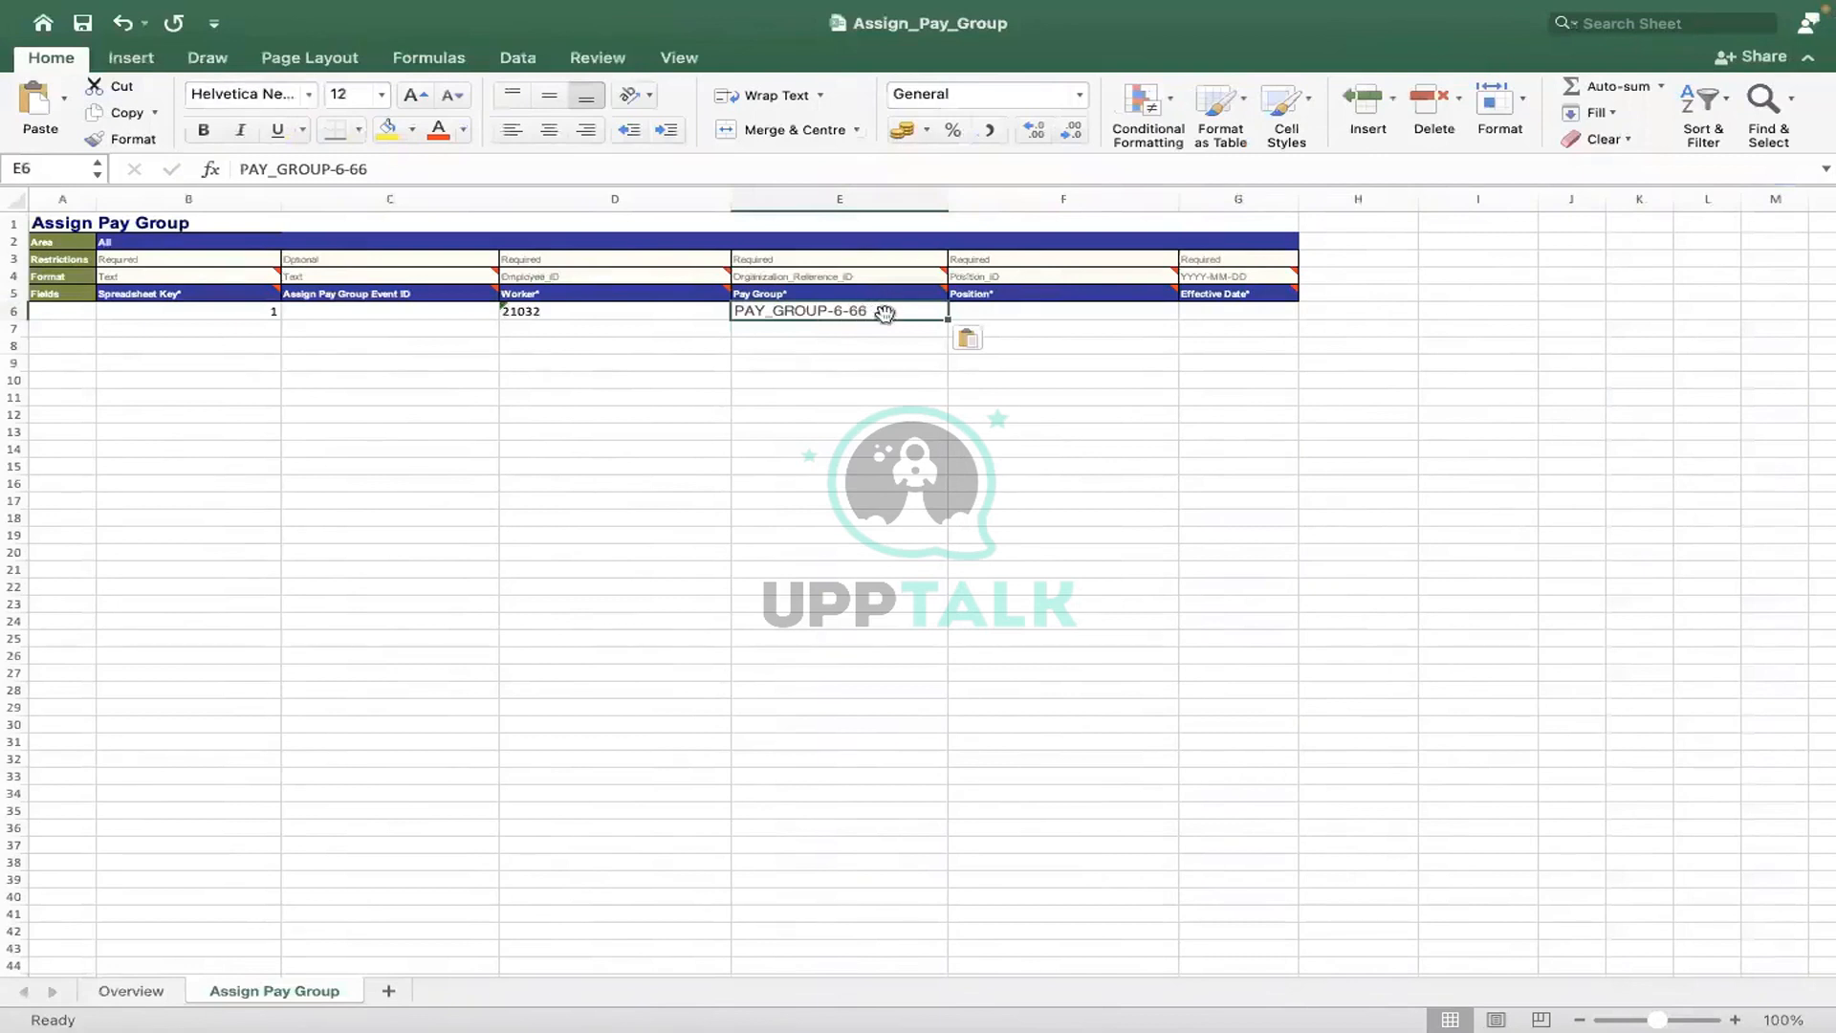
click(439, 167)
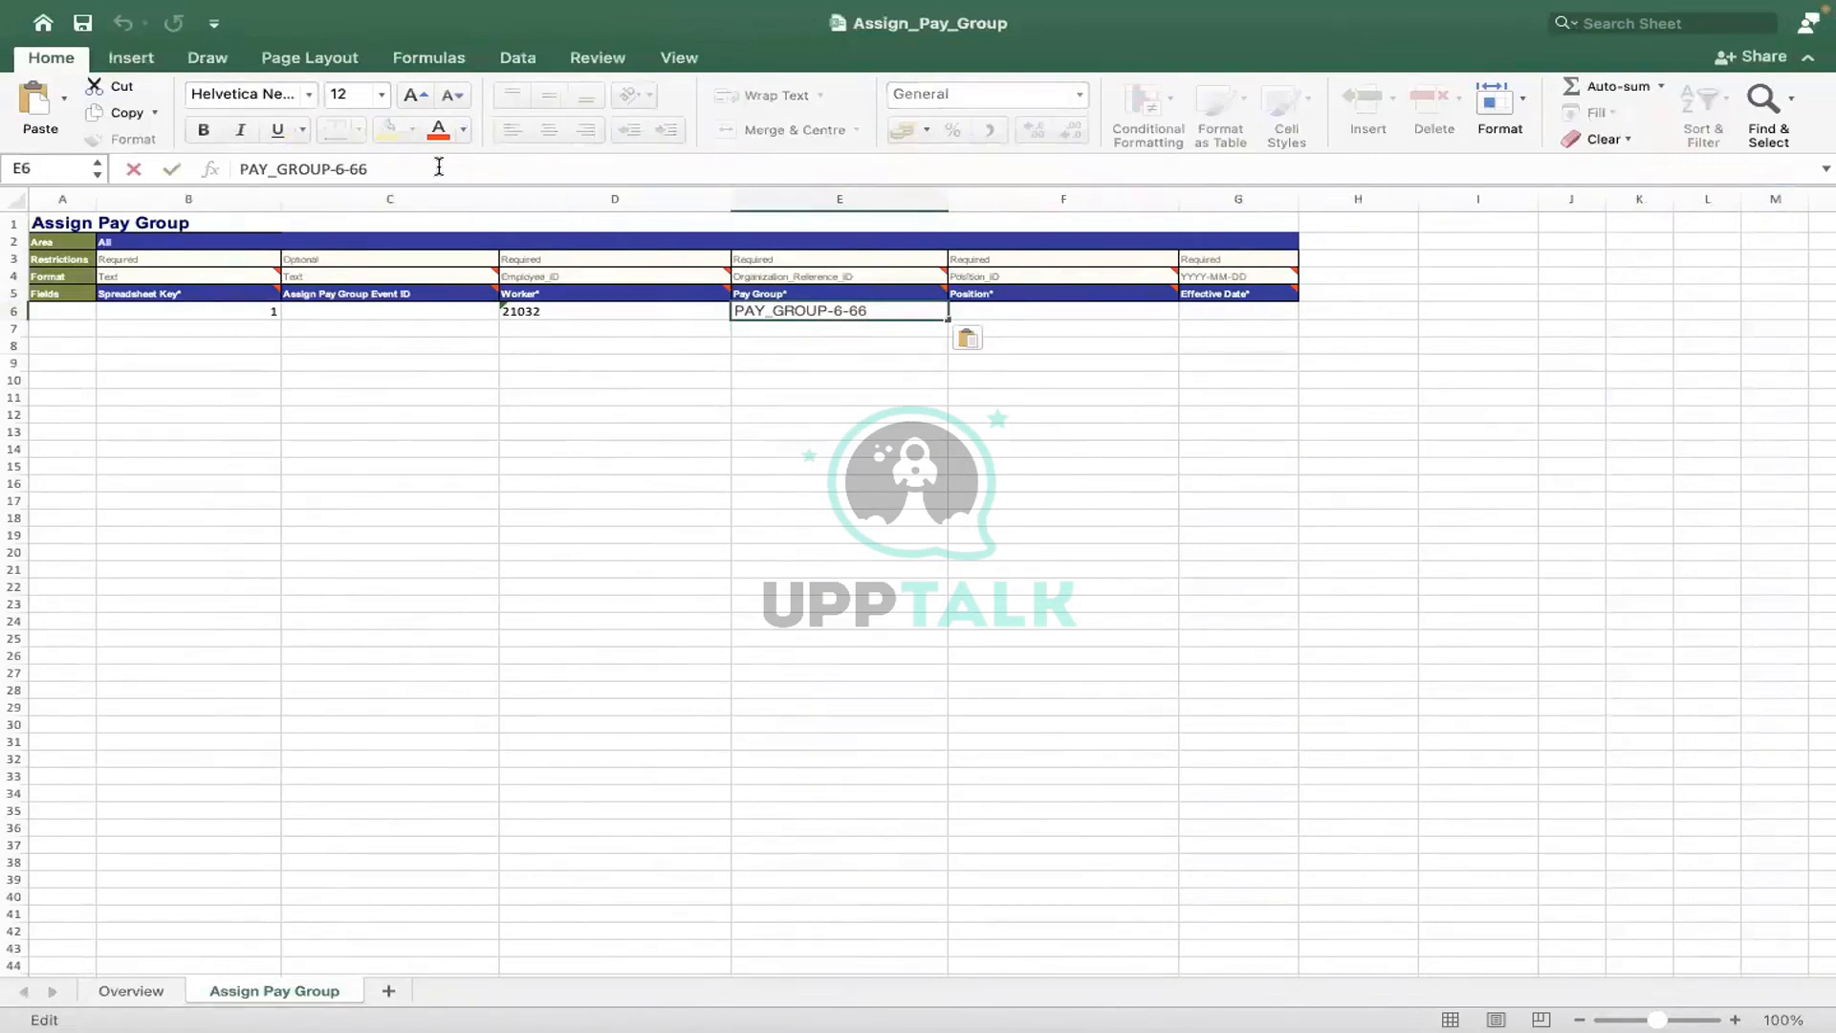
key(Left)
key(Left)
key(Left)
key(Left)
key(Left)
key(Left)
key(Left)
key(Left)
key(Left)
key(Left)
key(Left)
key(Left)
key(Left)
key(Left)
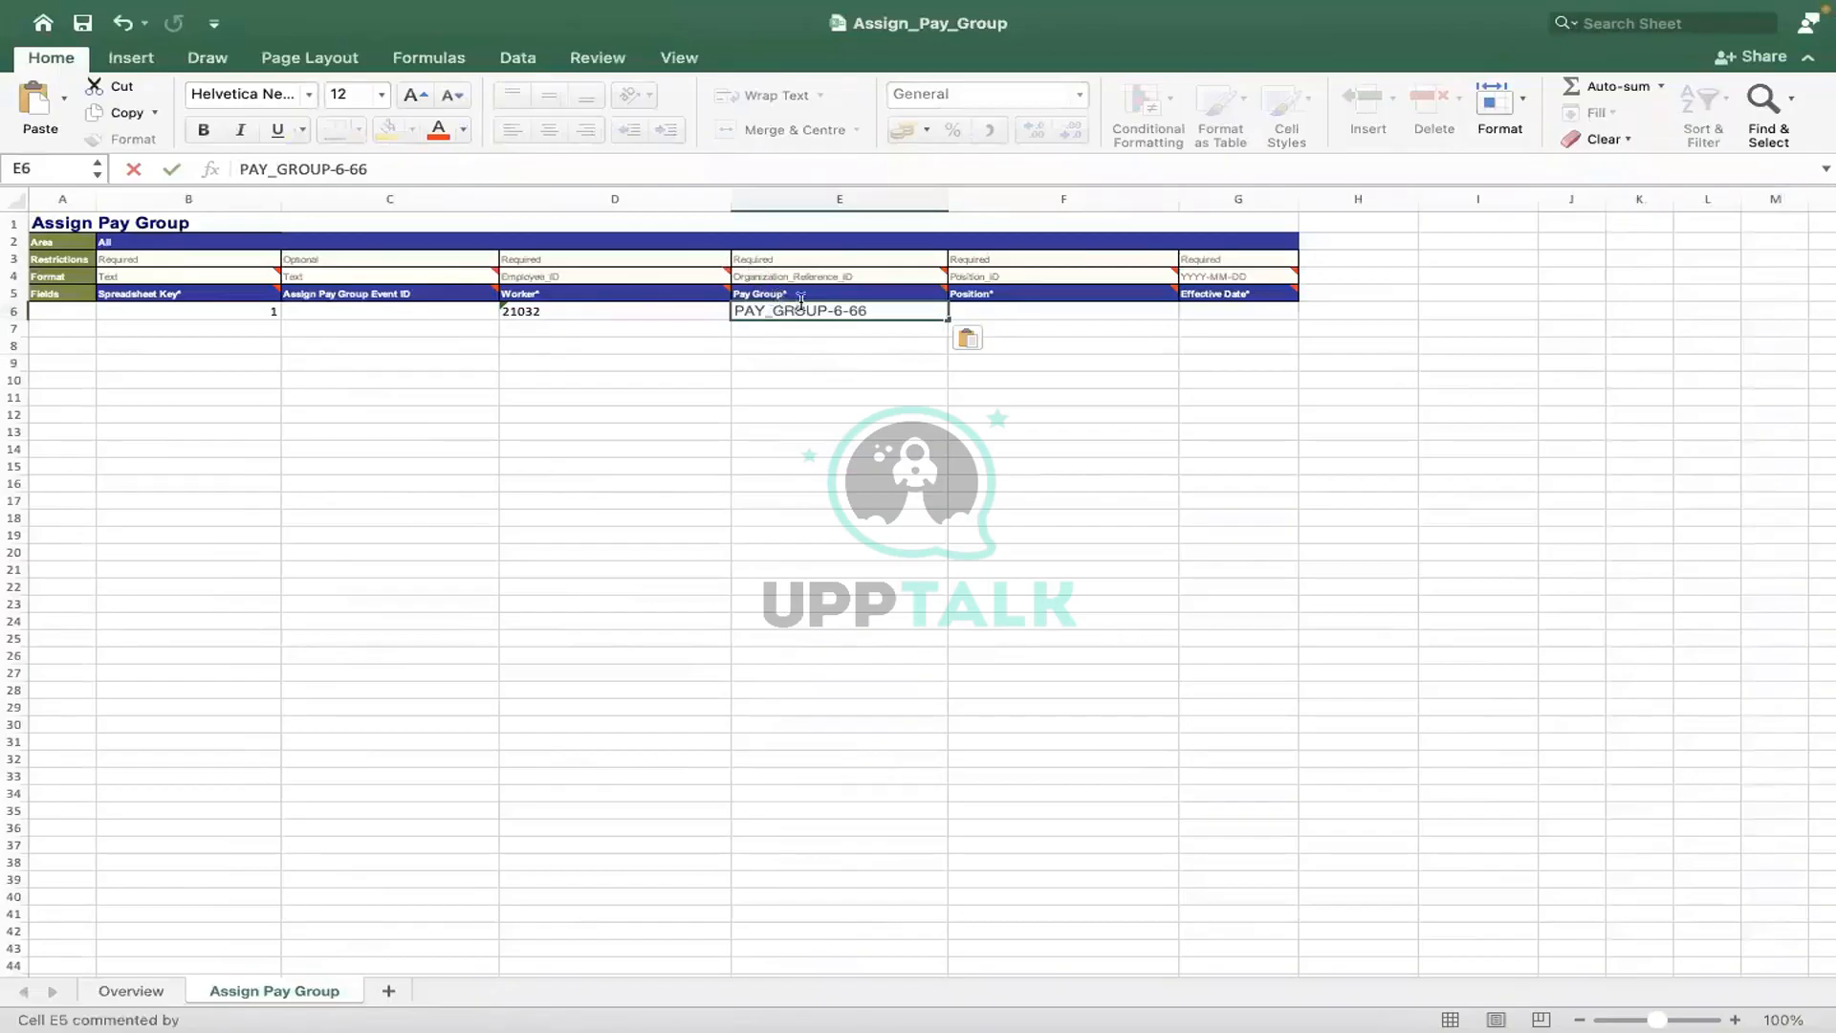
mouse_move(808, 293)
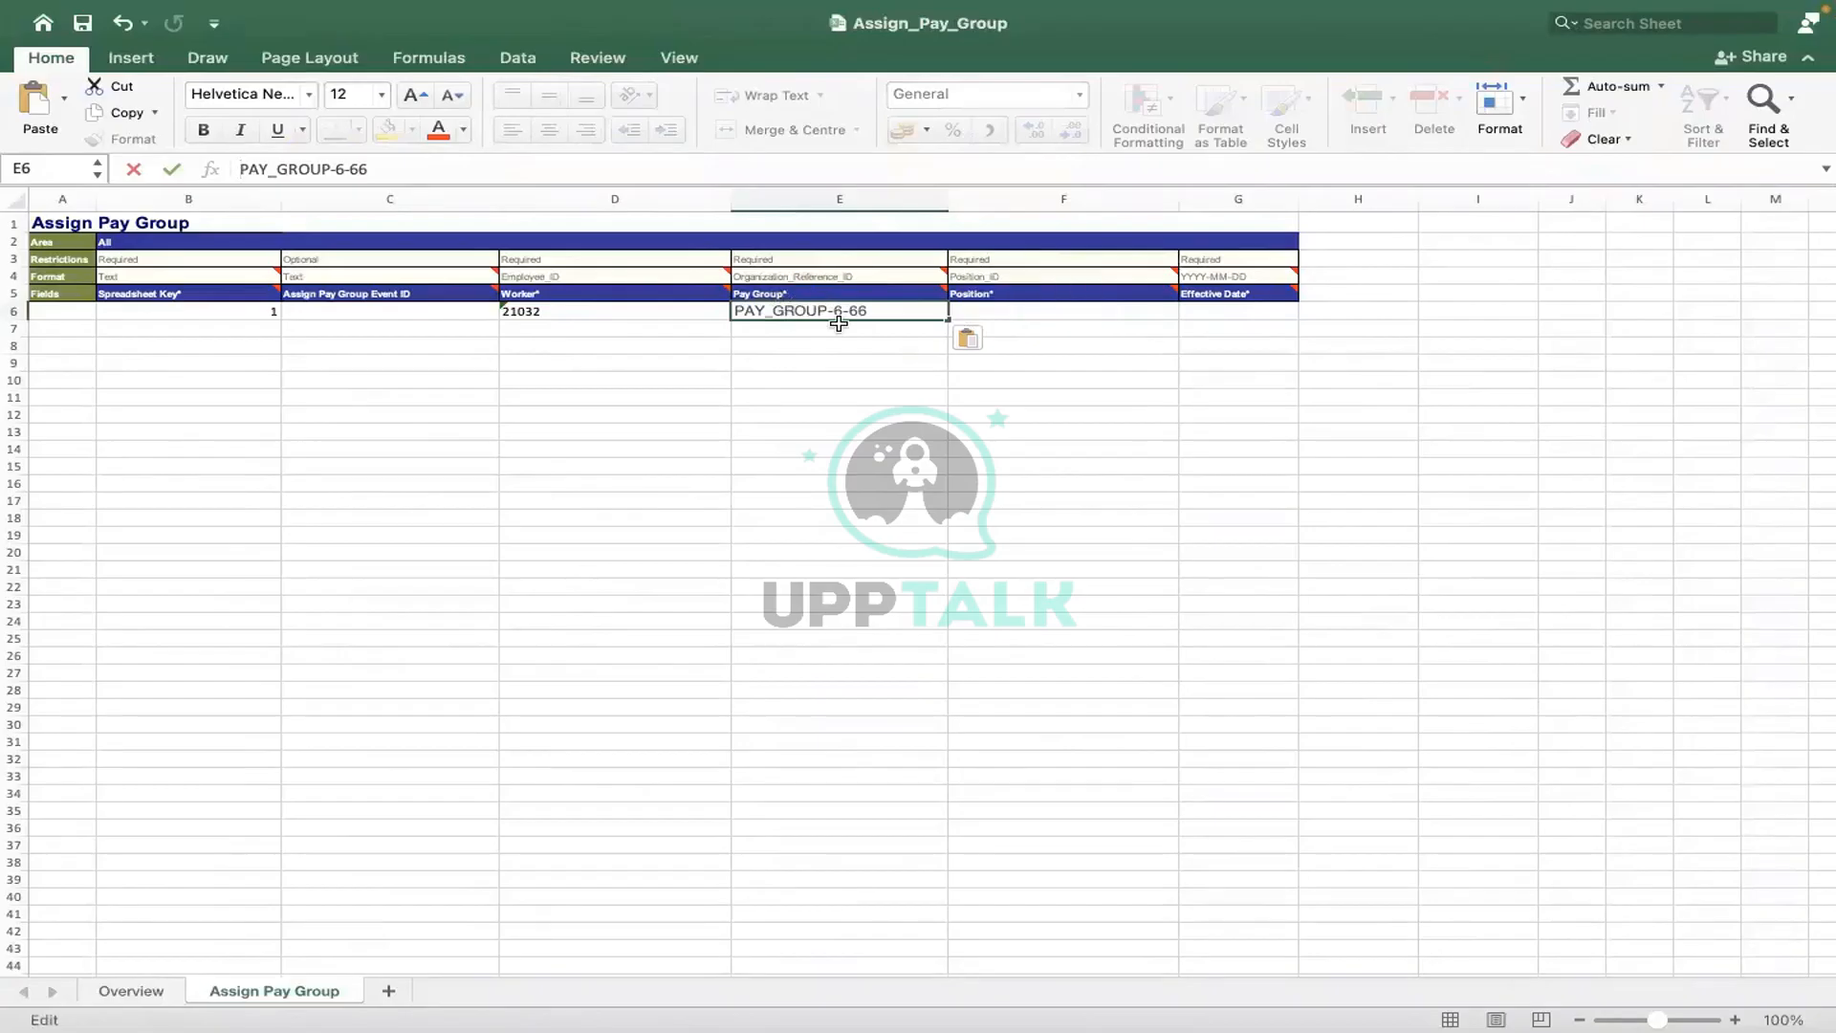
key(ctrl+Right)
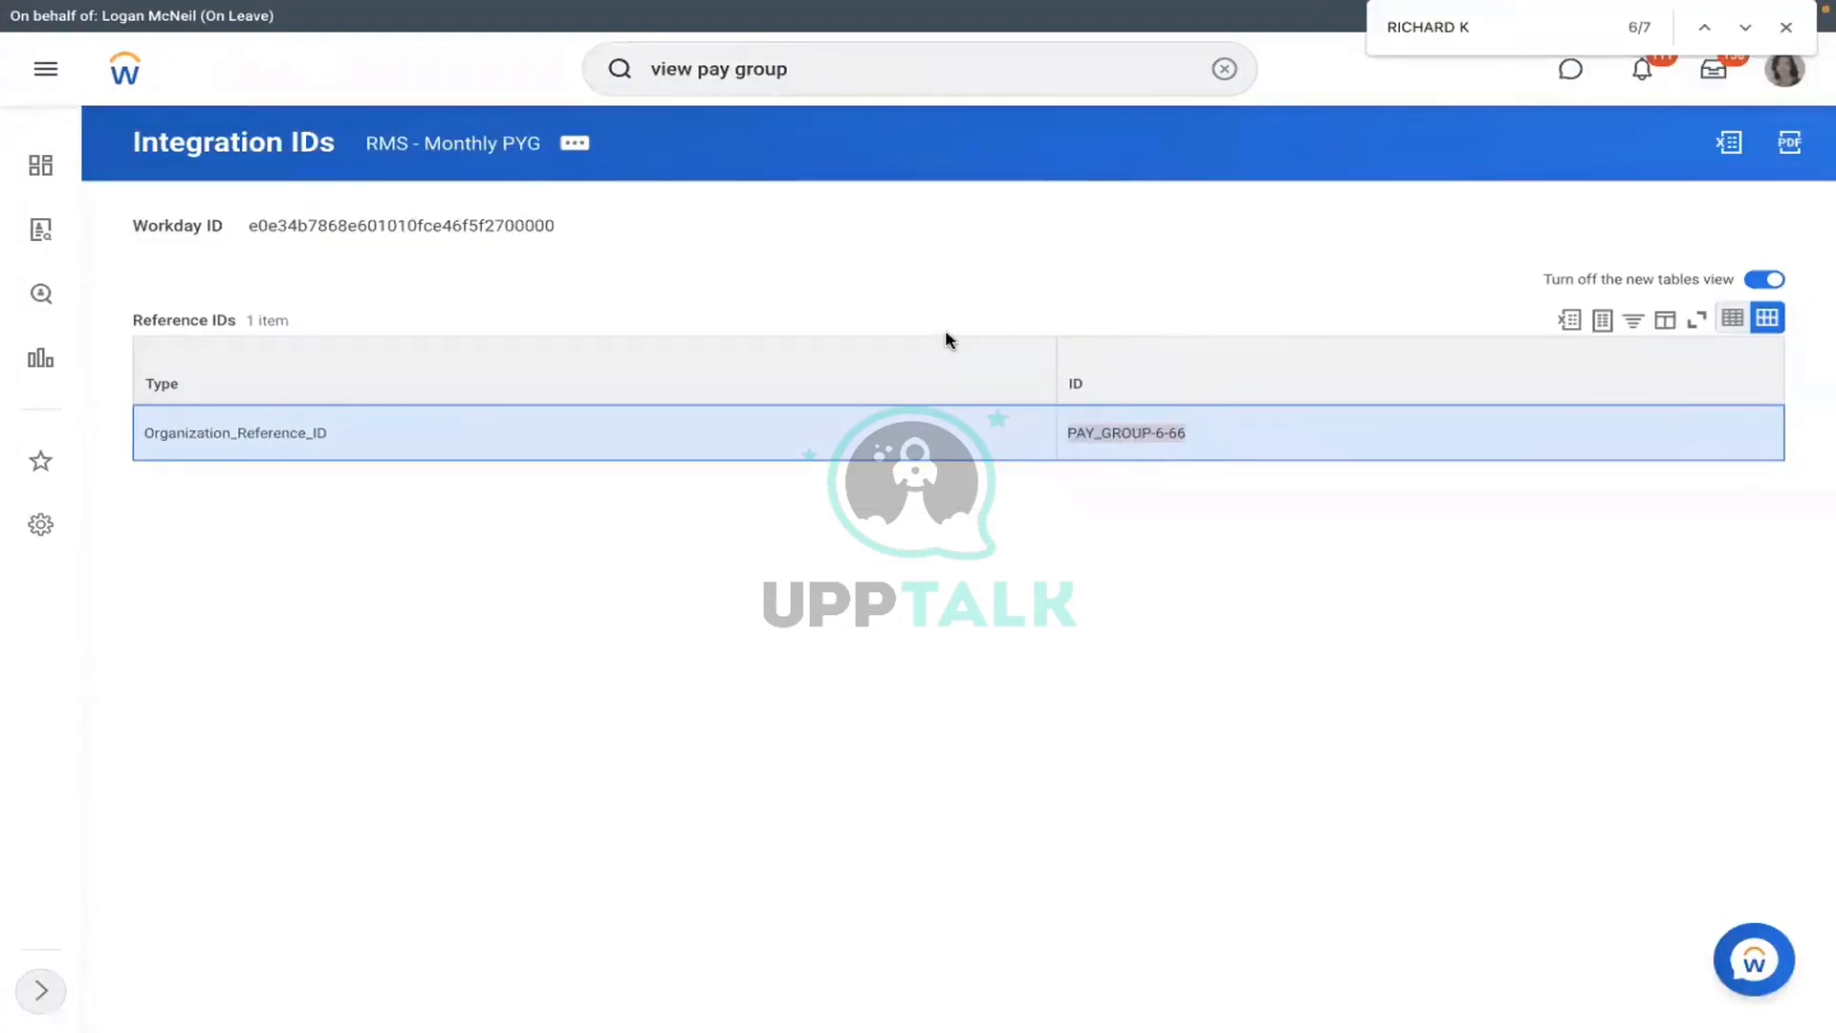
key(ctrl+Left)
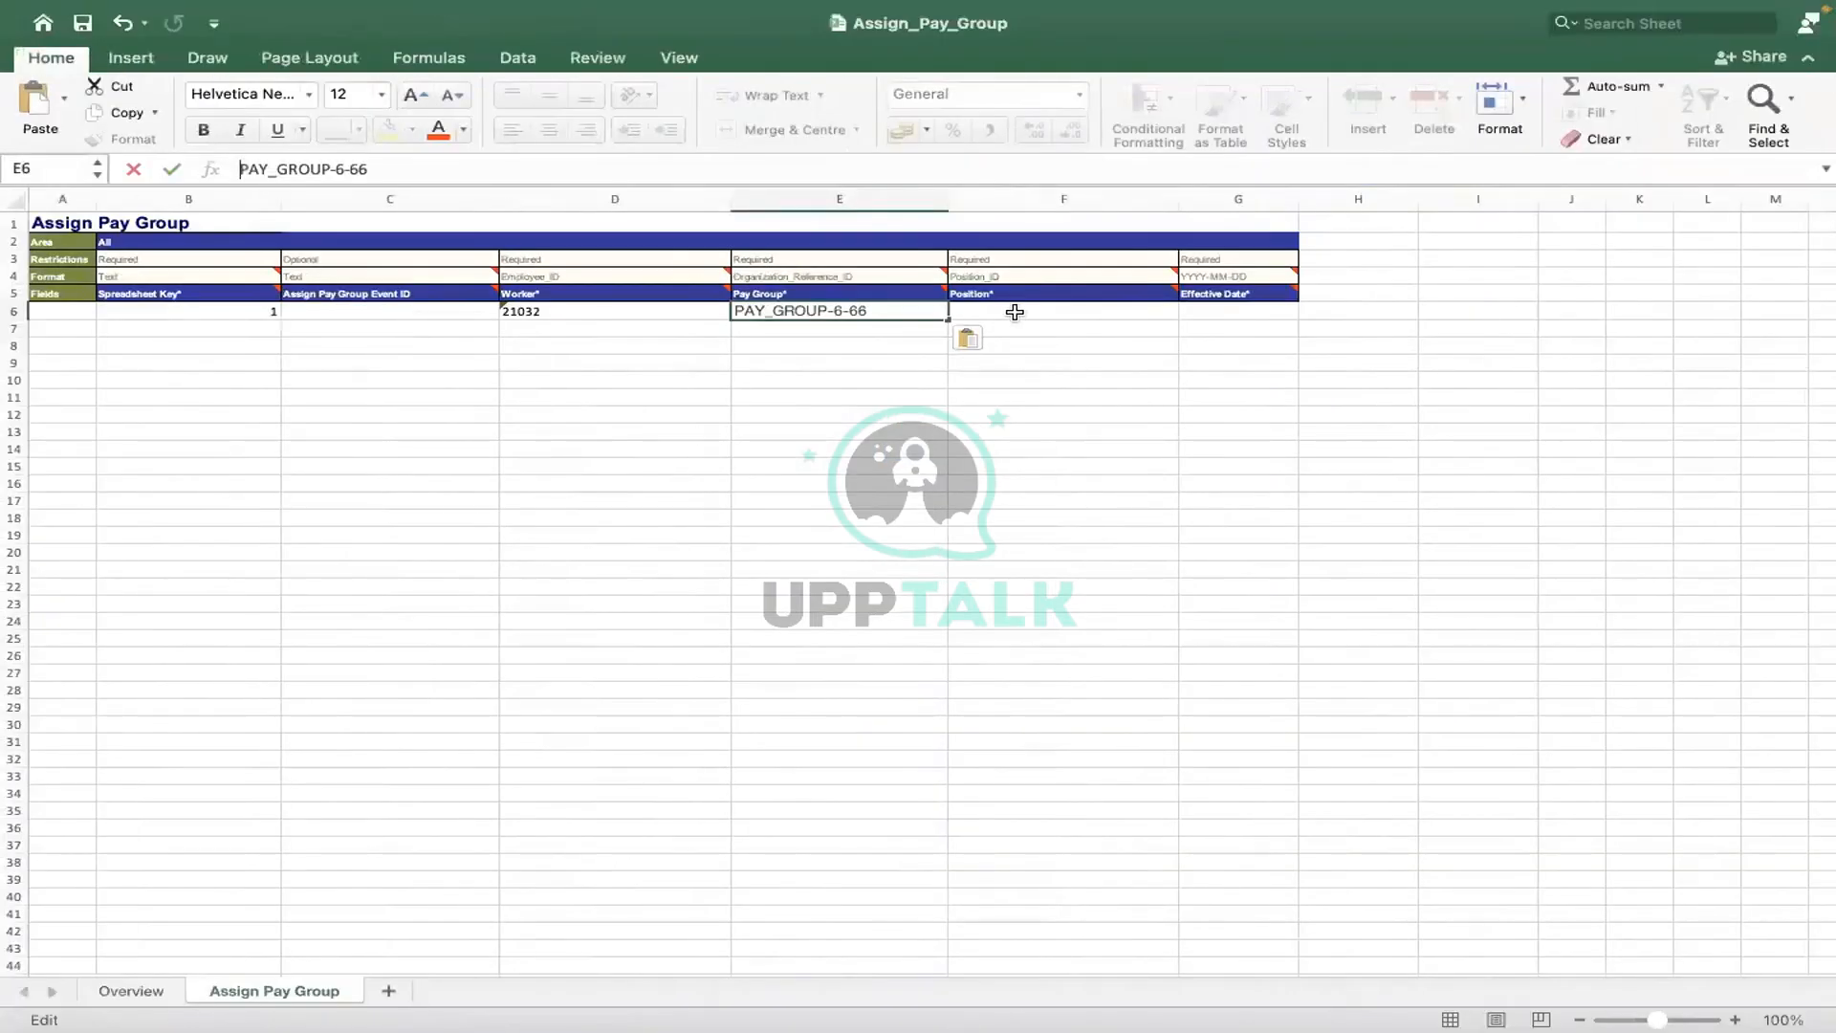
click(1014, 311)
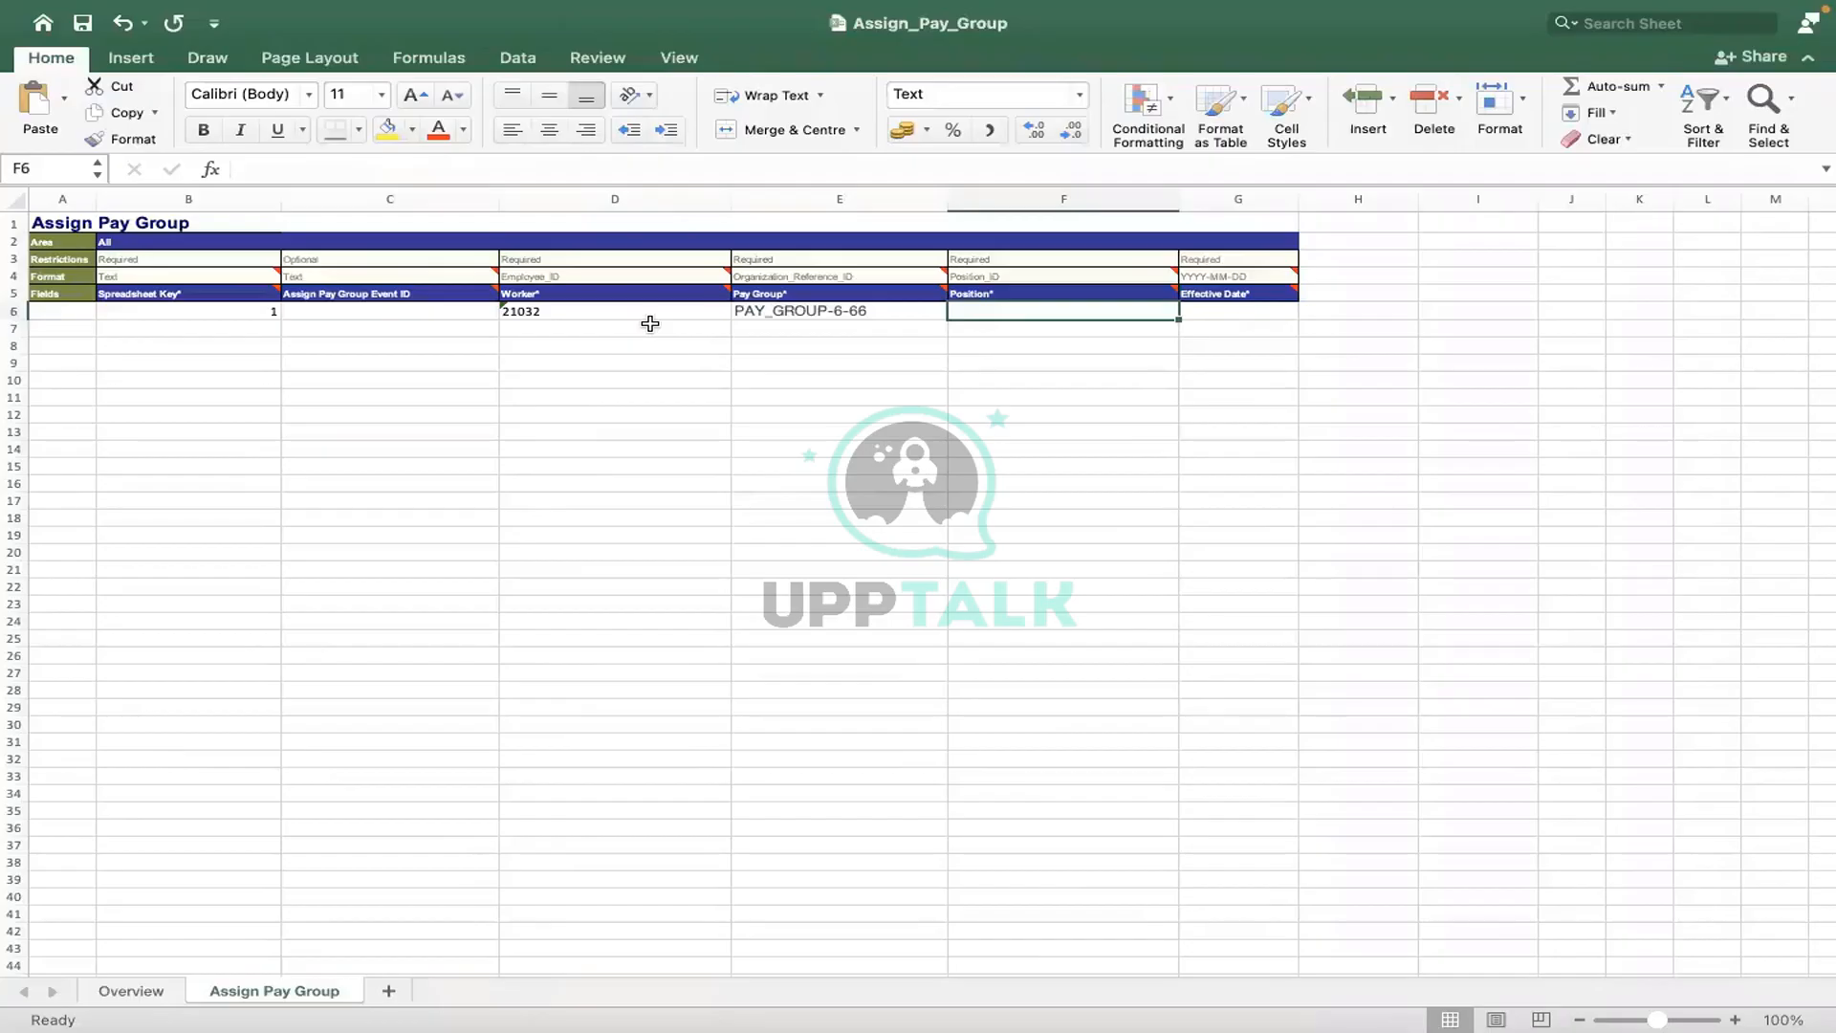
- Check the expected ID type in E4's dropdown, then return to Workday
click(939, 277)
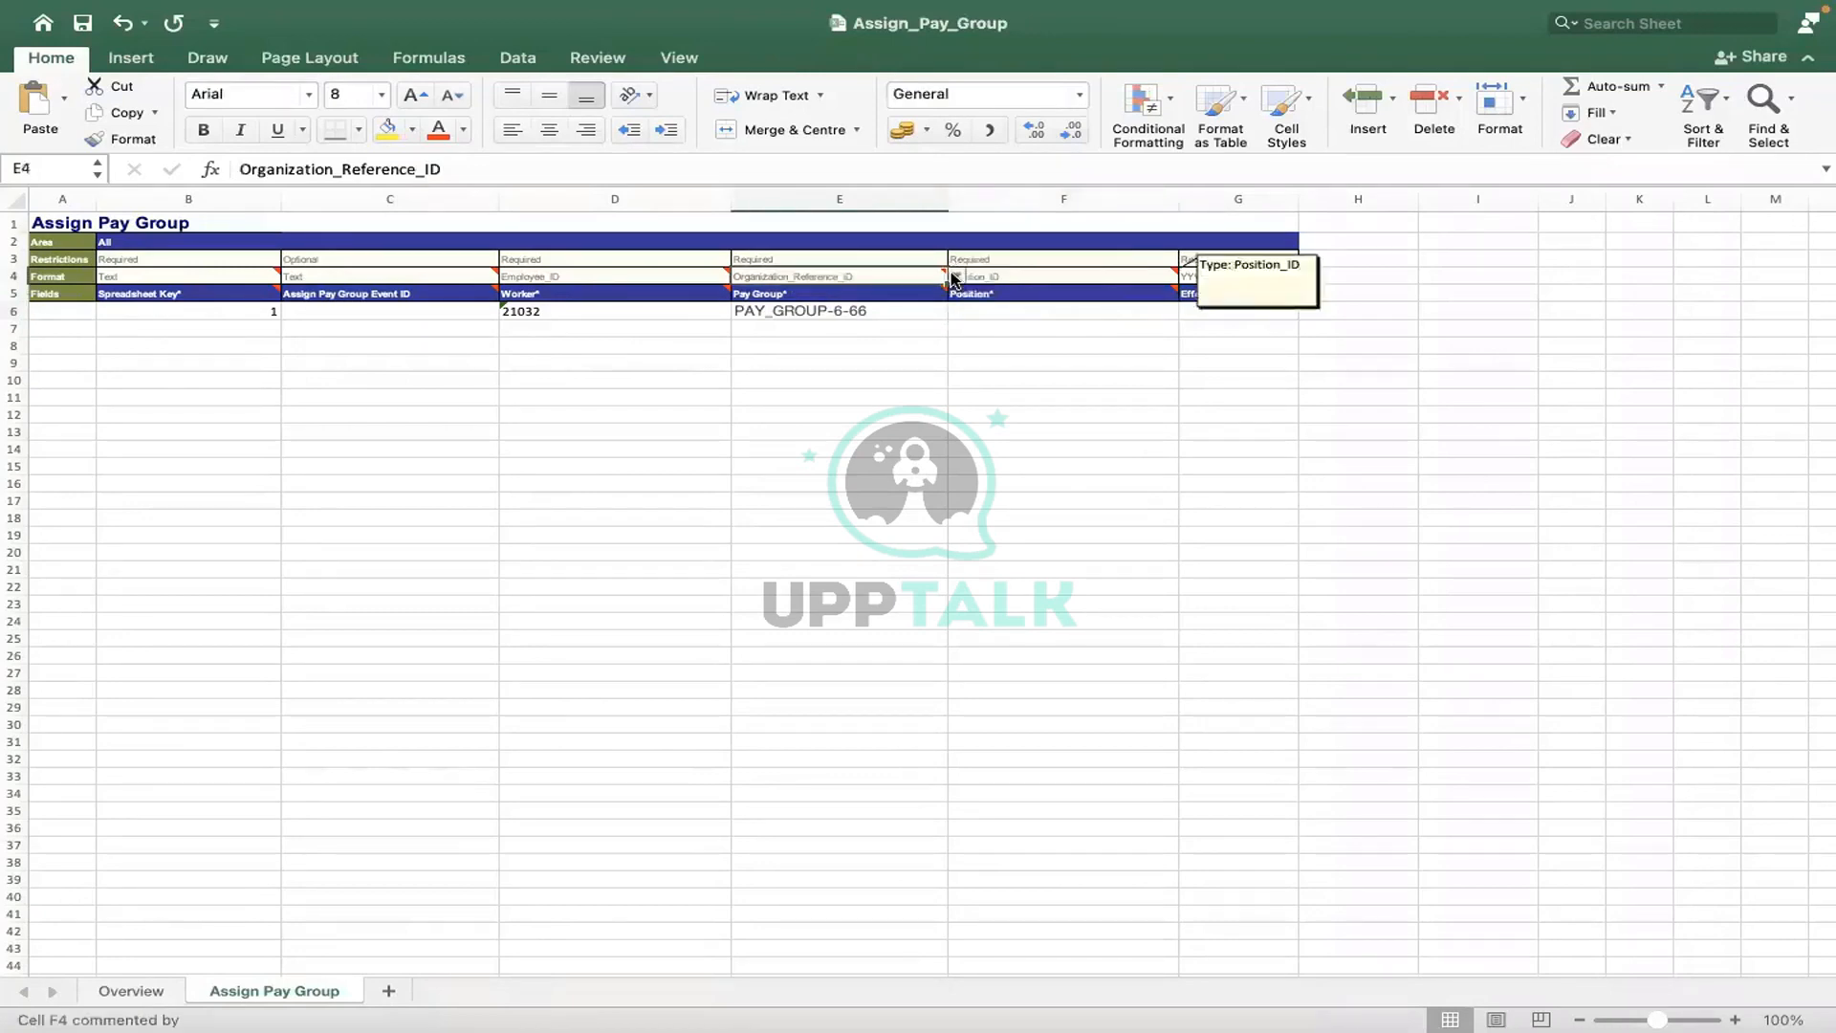
click(954, 278)
key(Escape)
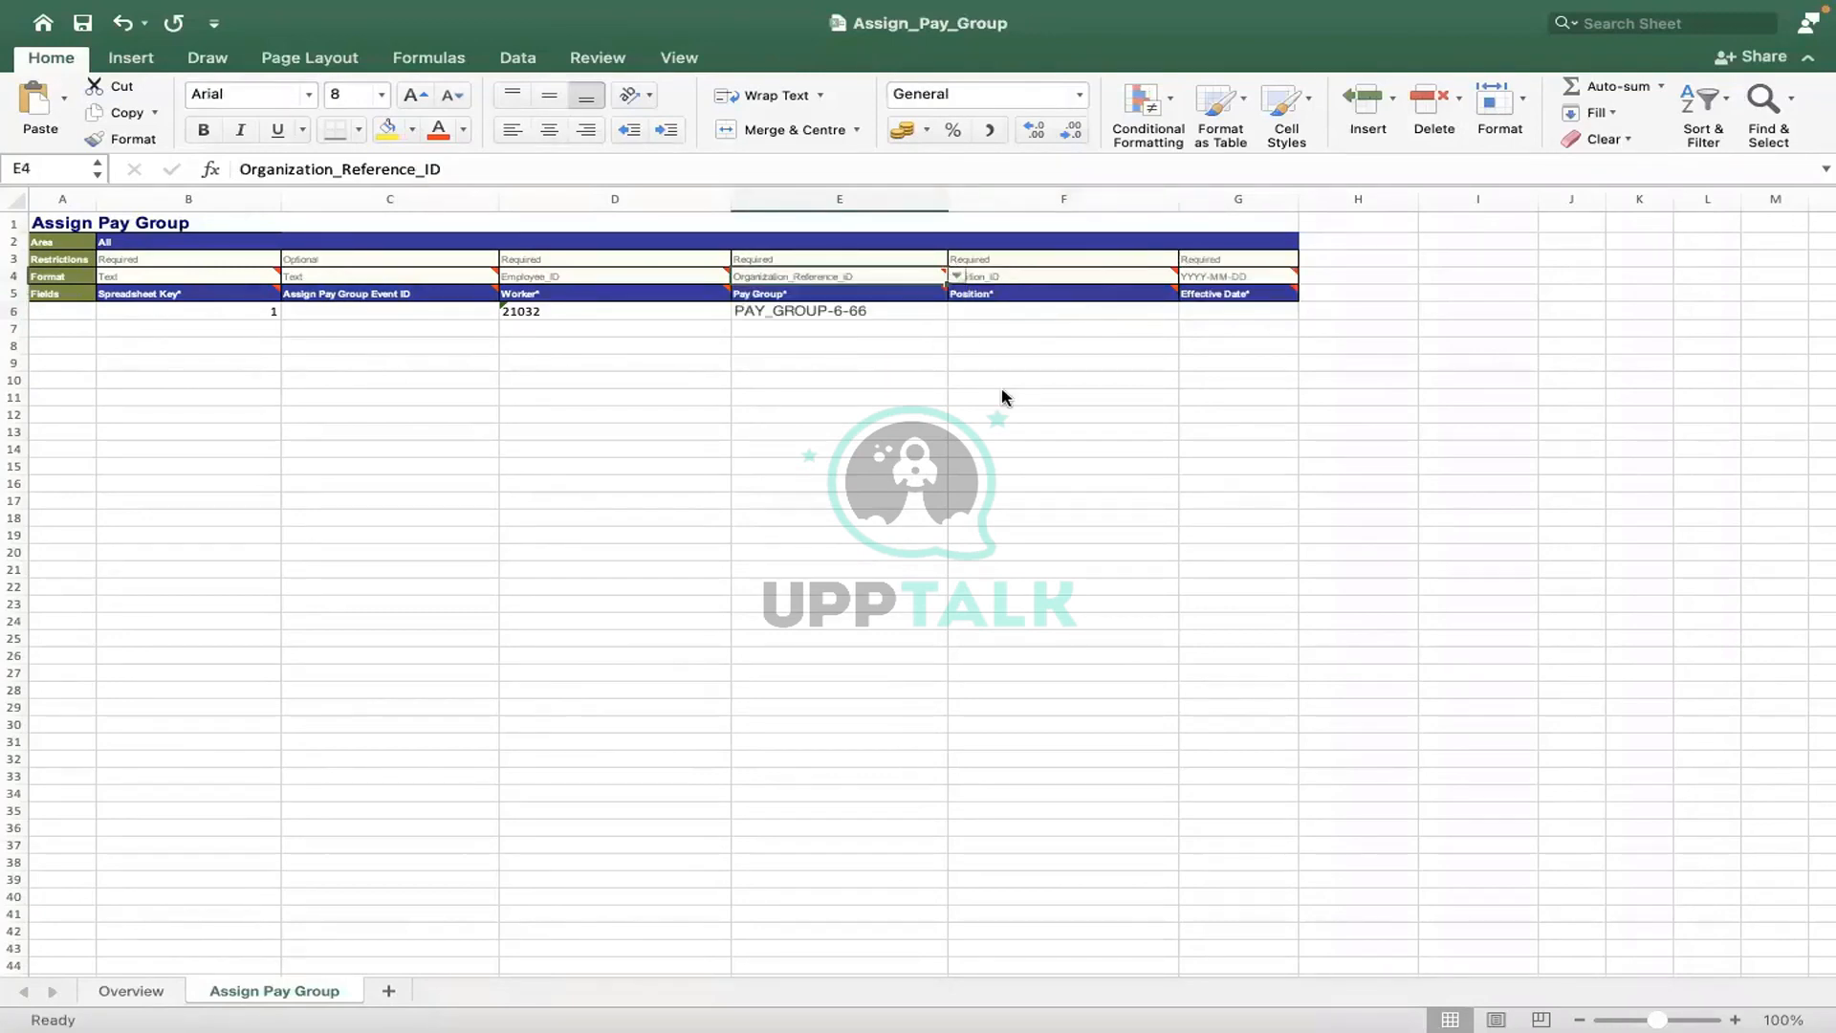
key(ctrl+Right)
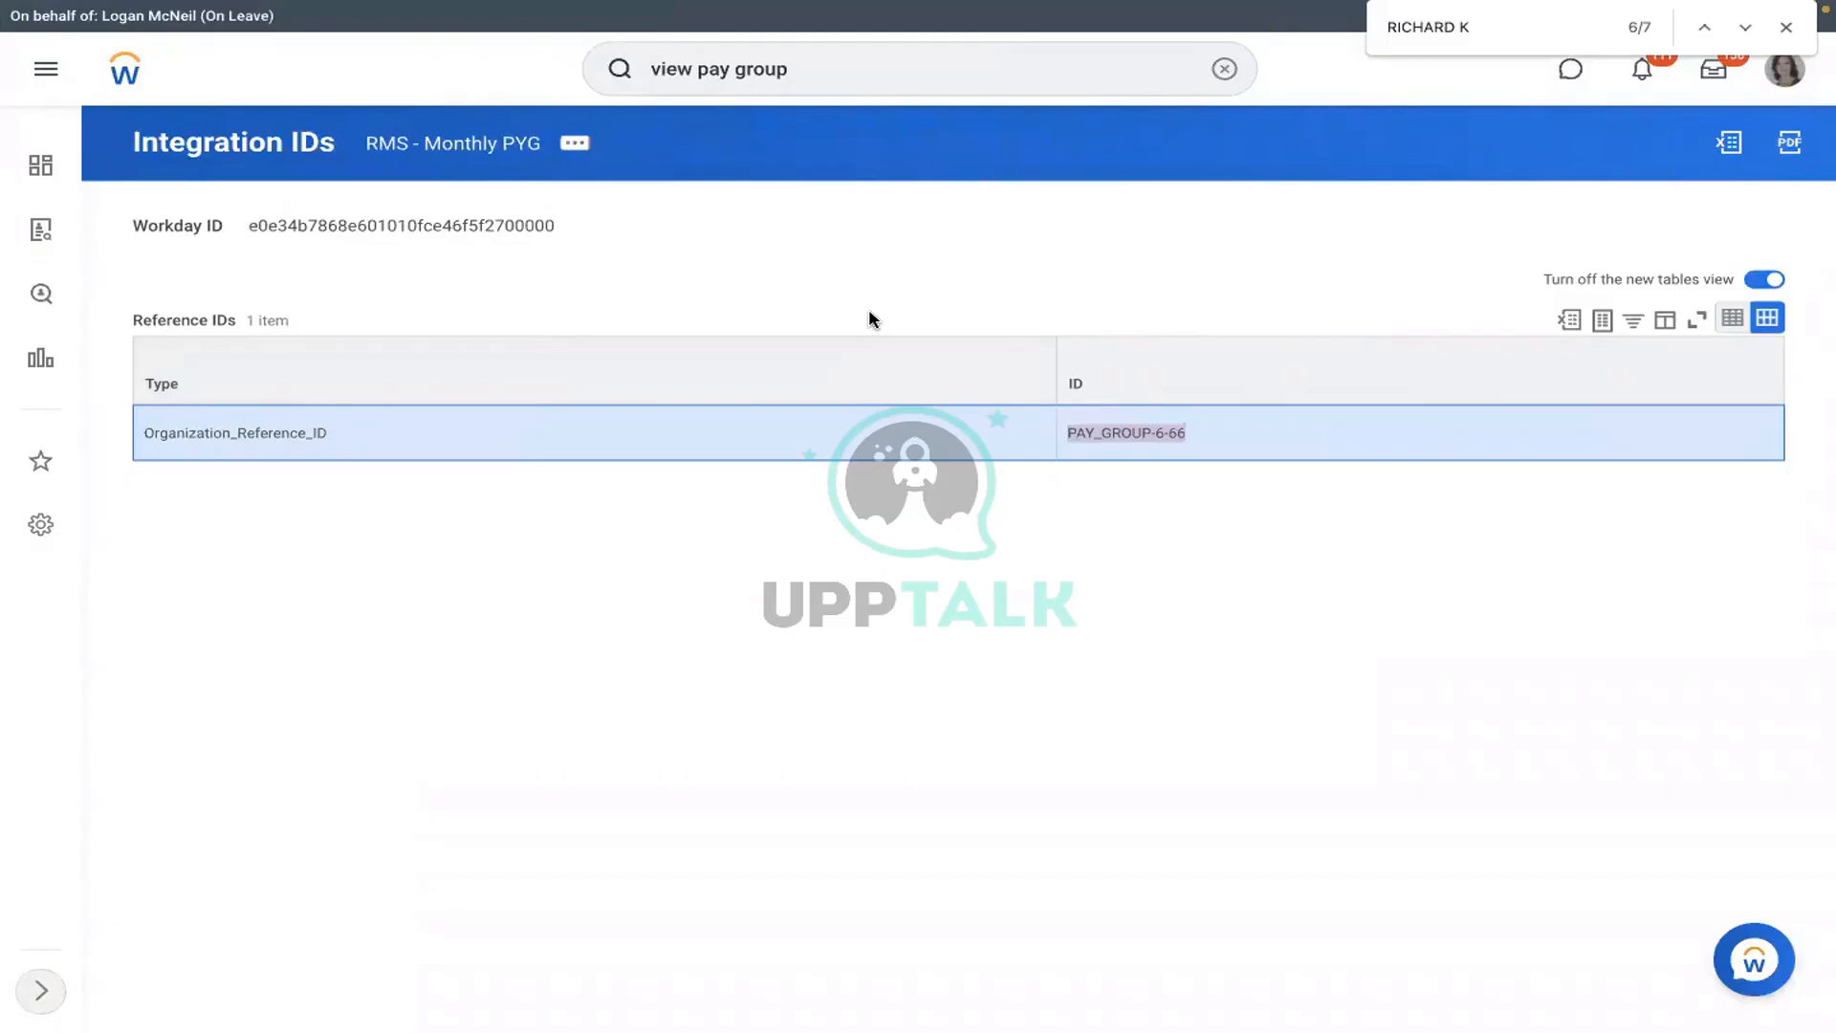
- Search the worker's Employee ID and open their profile, showing position P-00053 Corporate Paralegal
key(ctrl+Left)
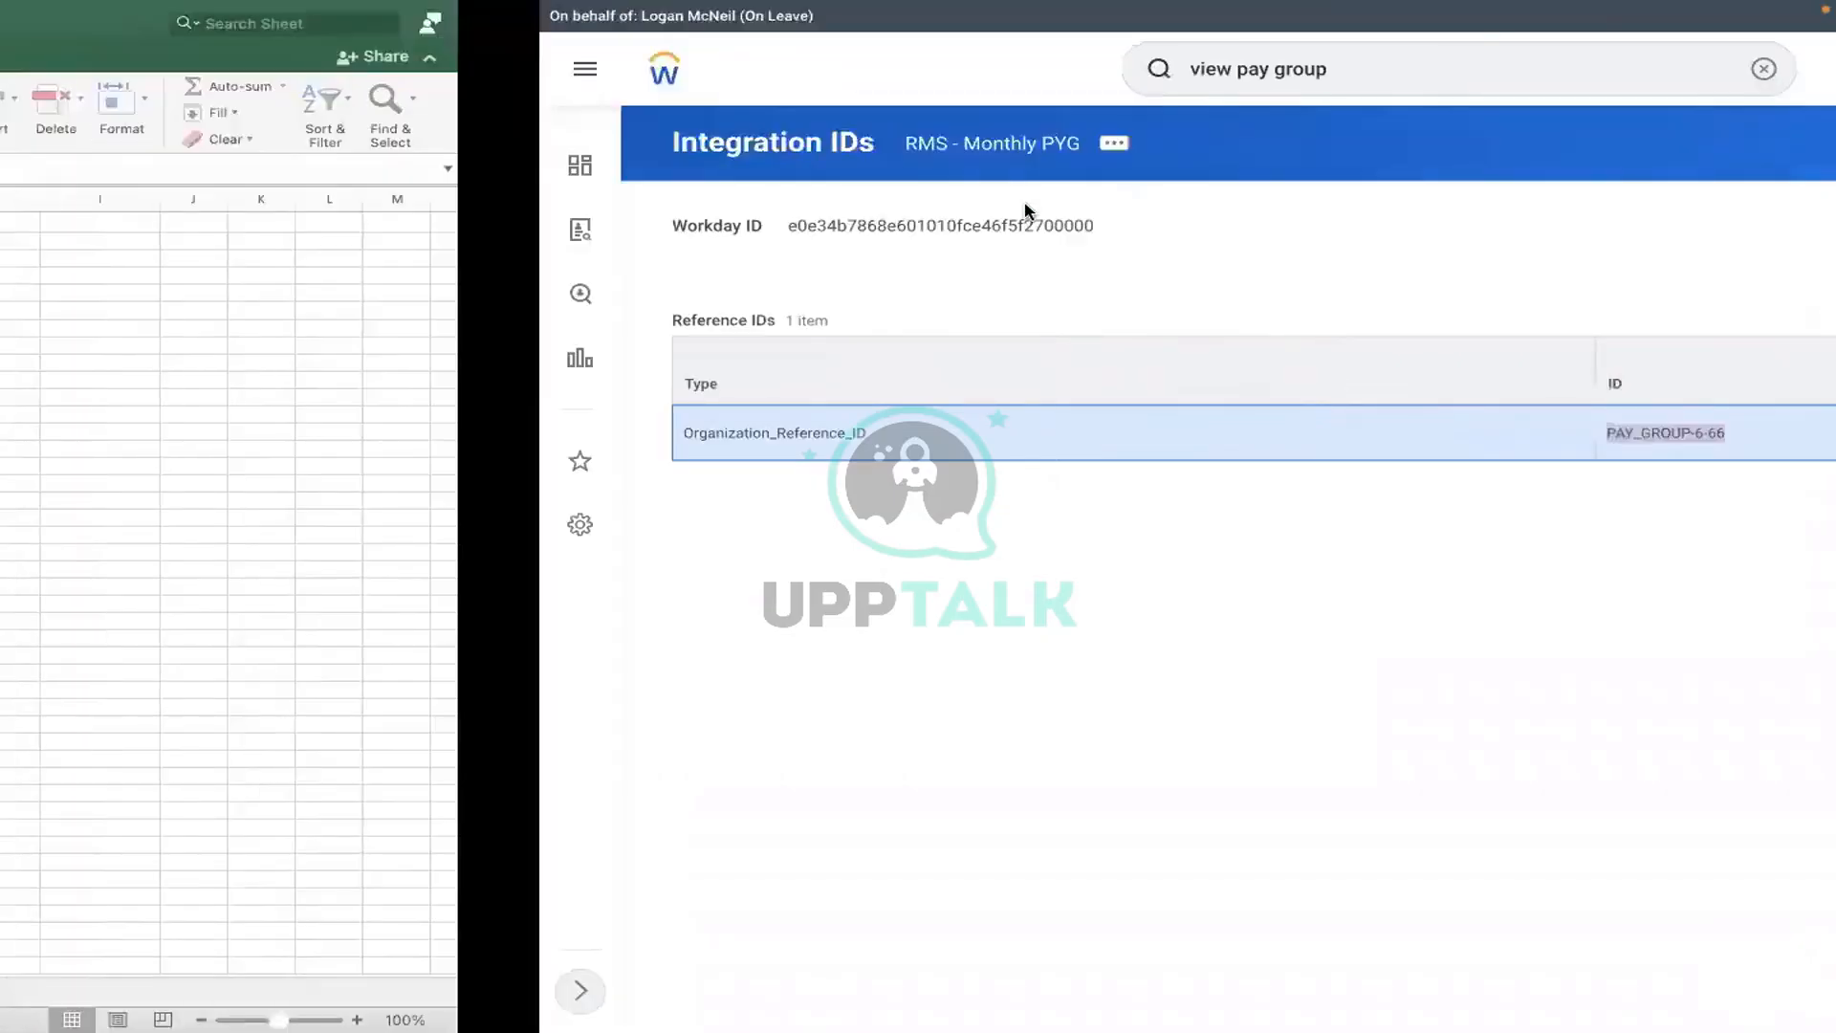
key(ctrl+Right)
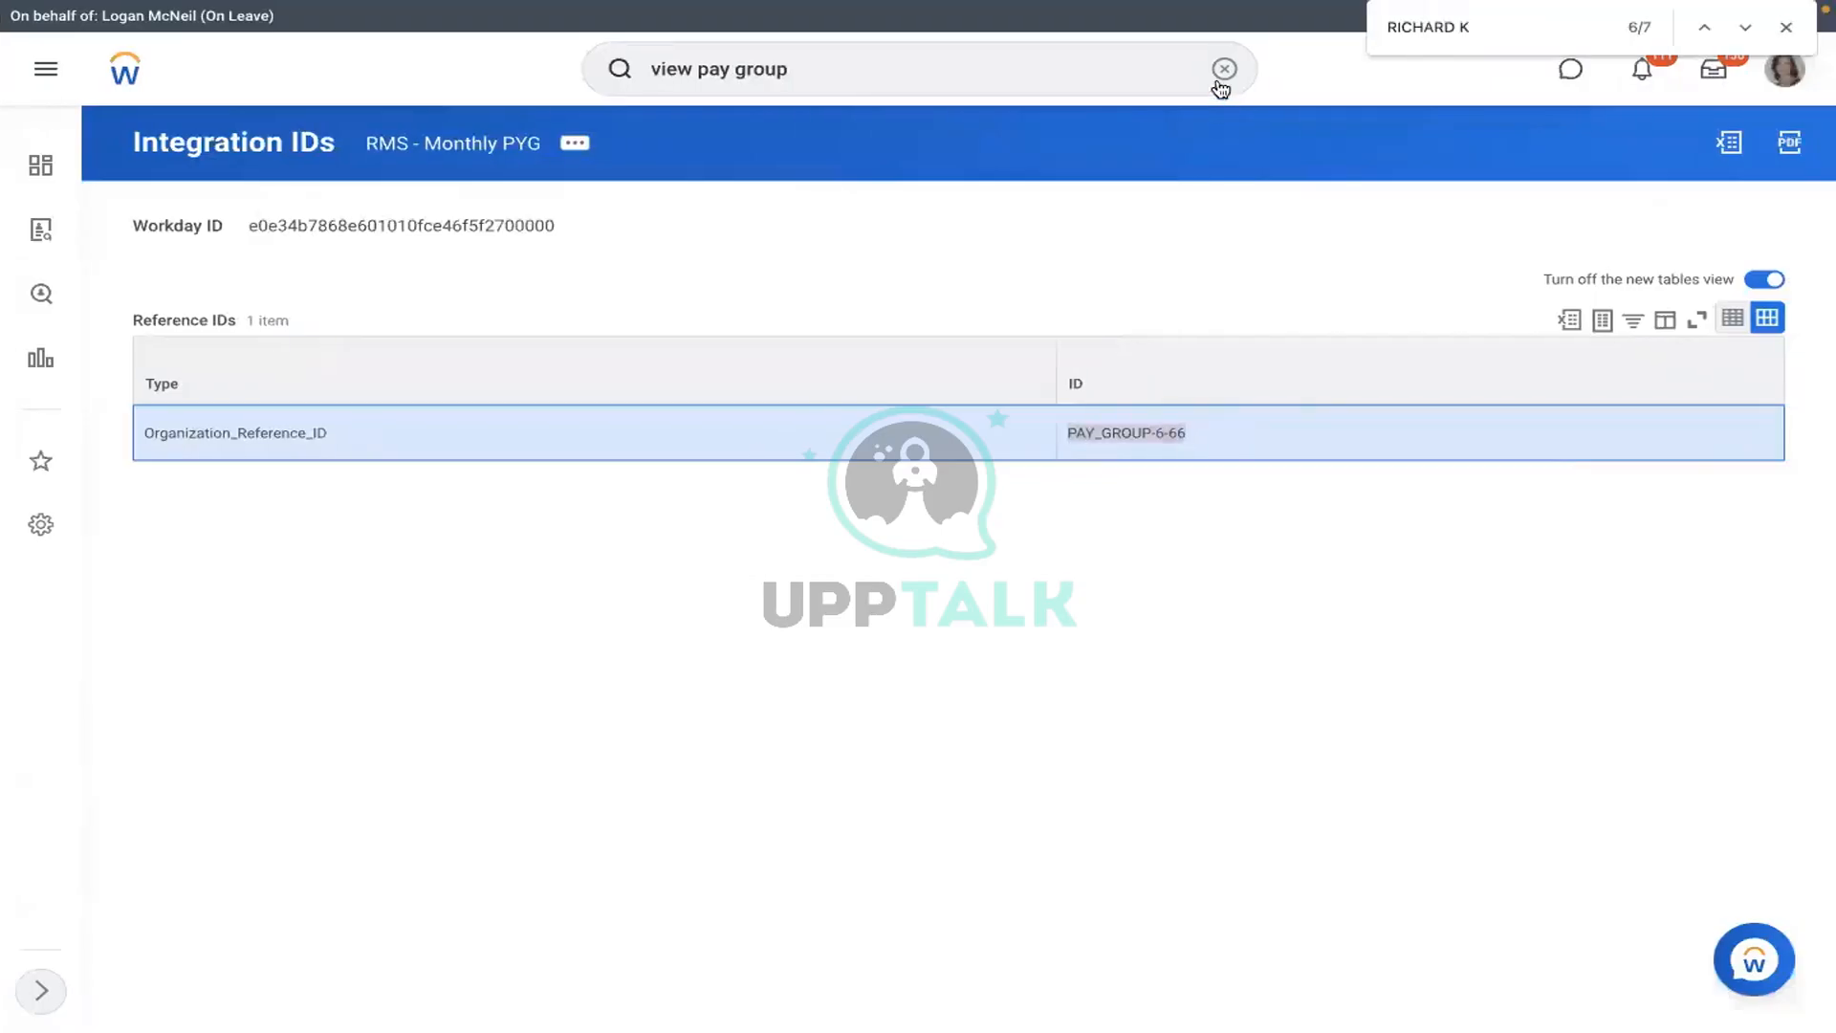
click(1223, 70)
text(2)
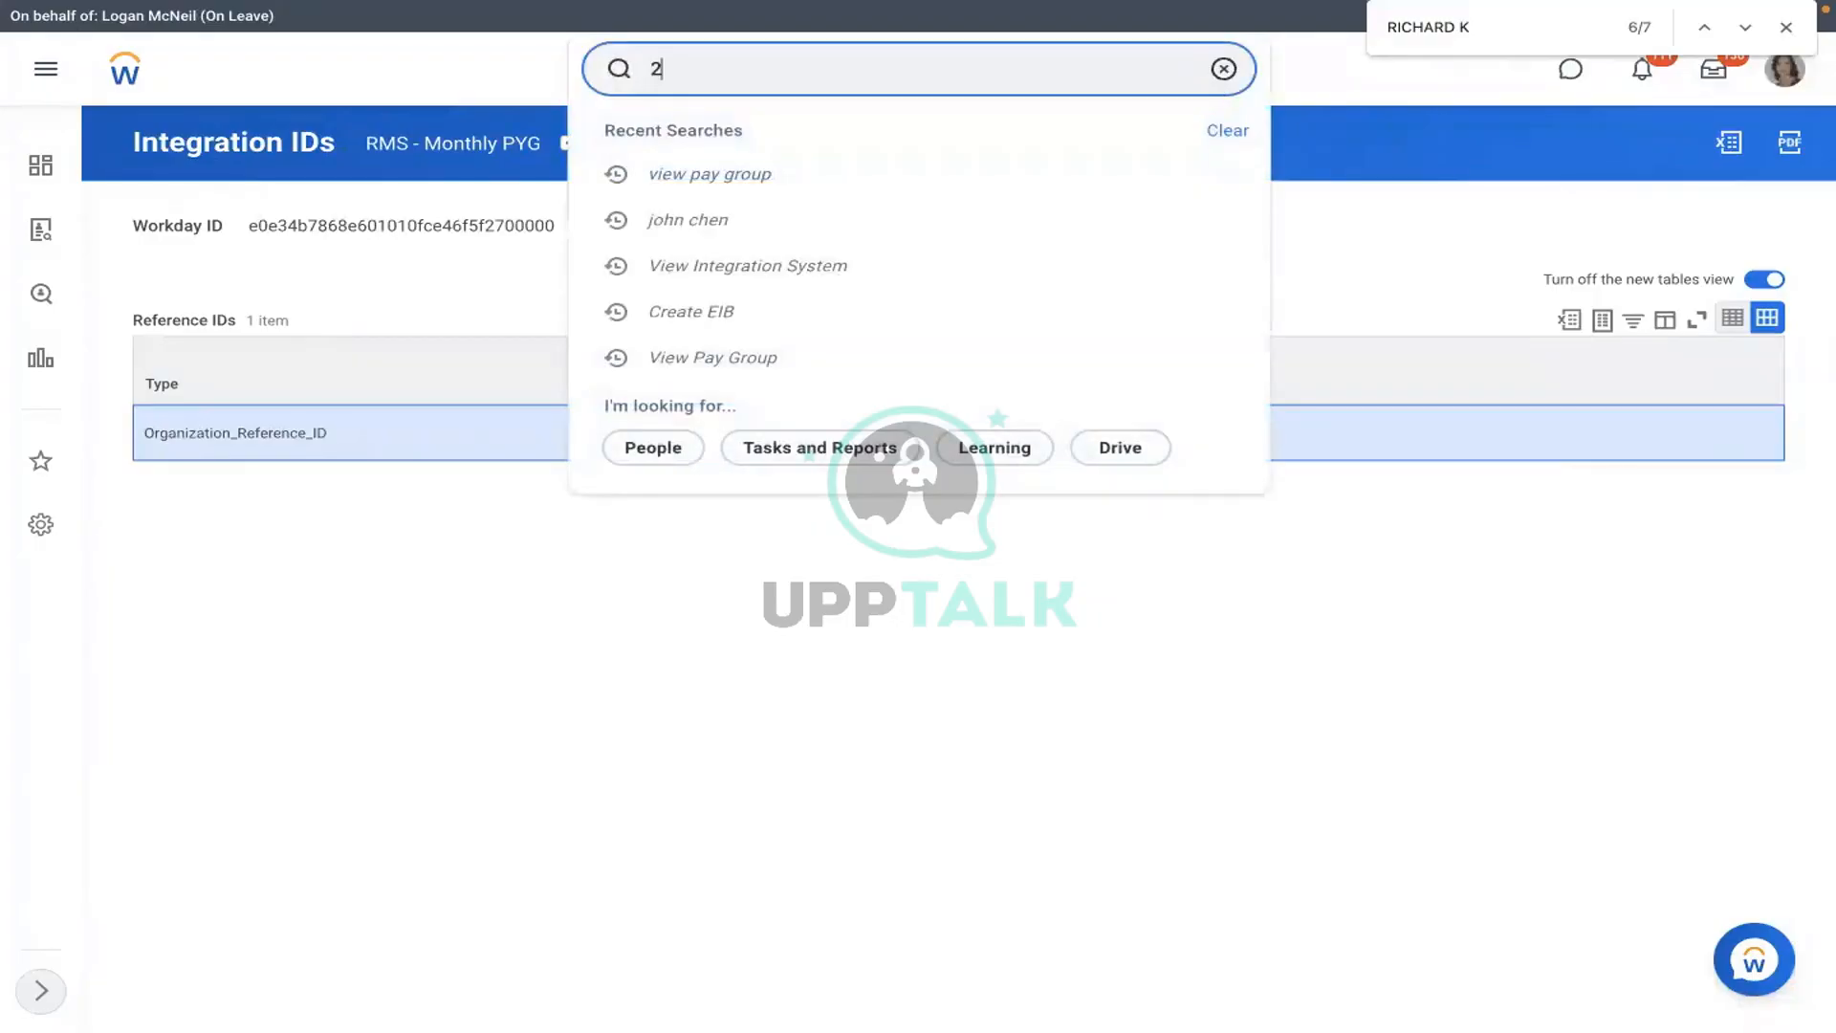
text(1032)
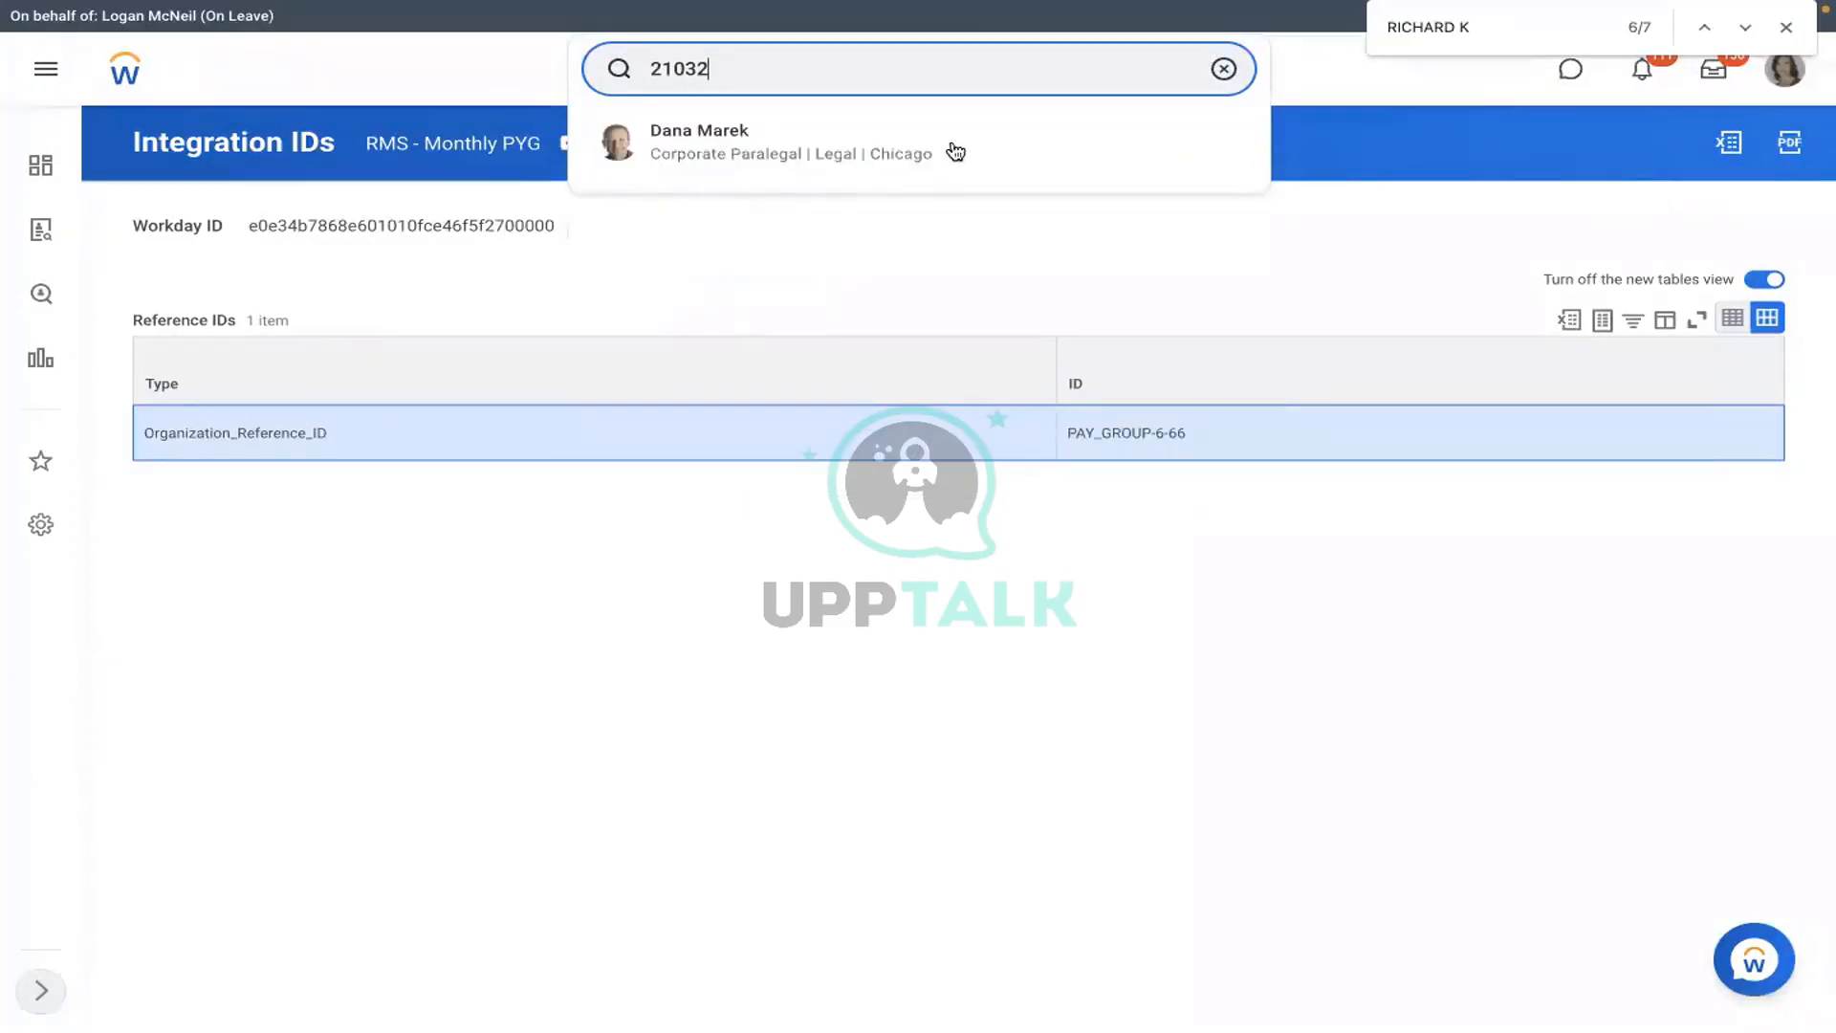
click(865, 256)
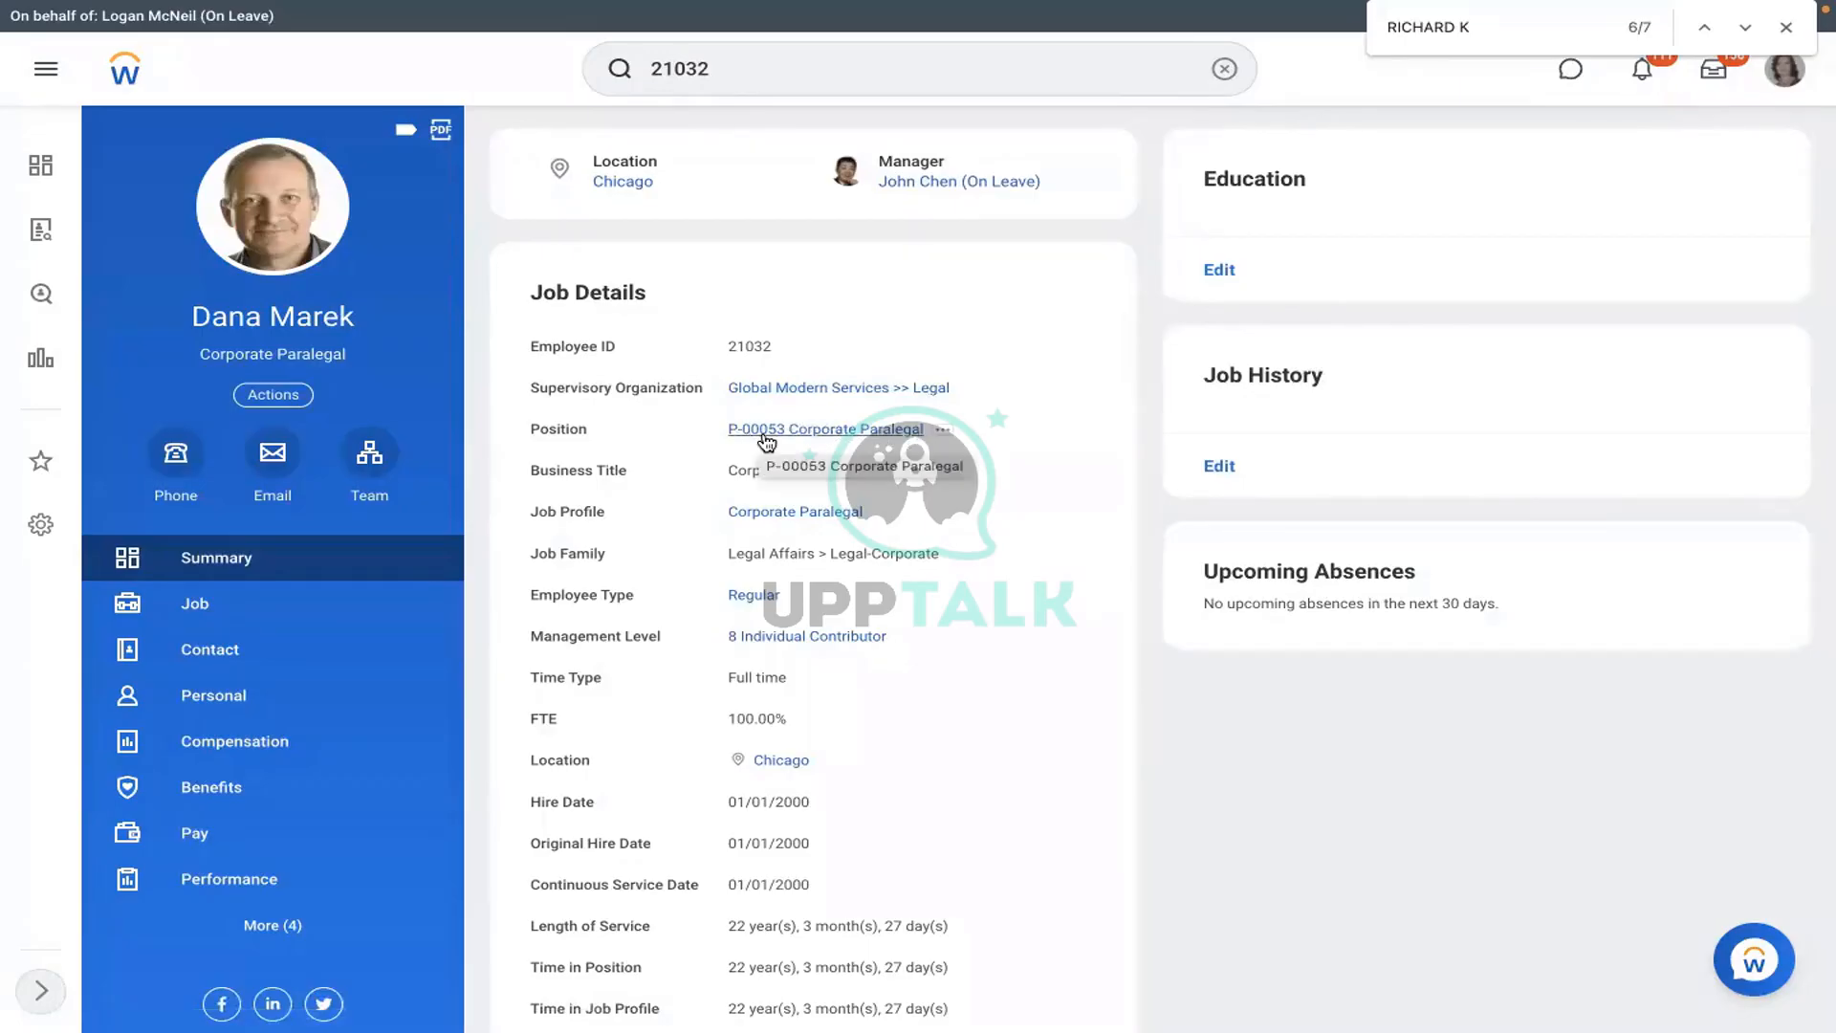
key(ctrl+Right)
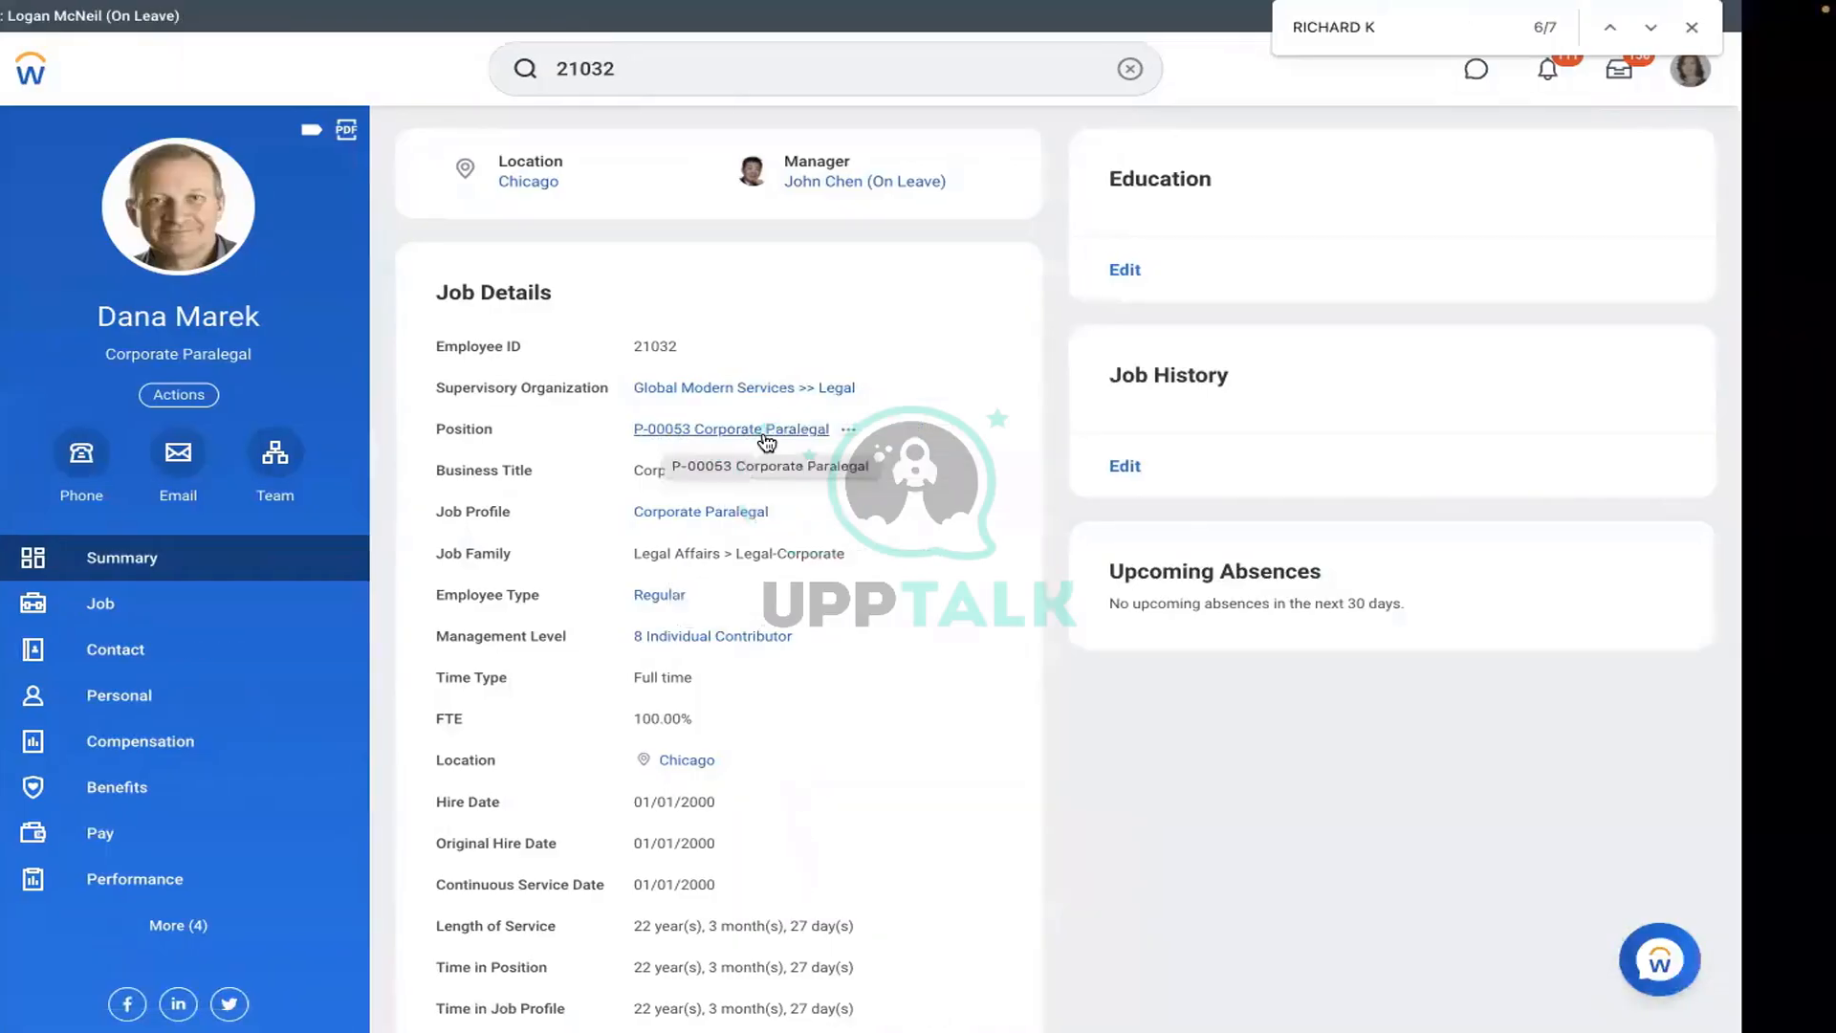
key(ctrl+Left)
key(ctrl+Left)
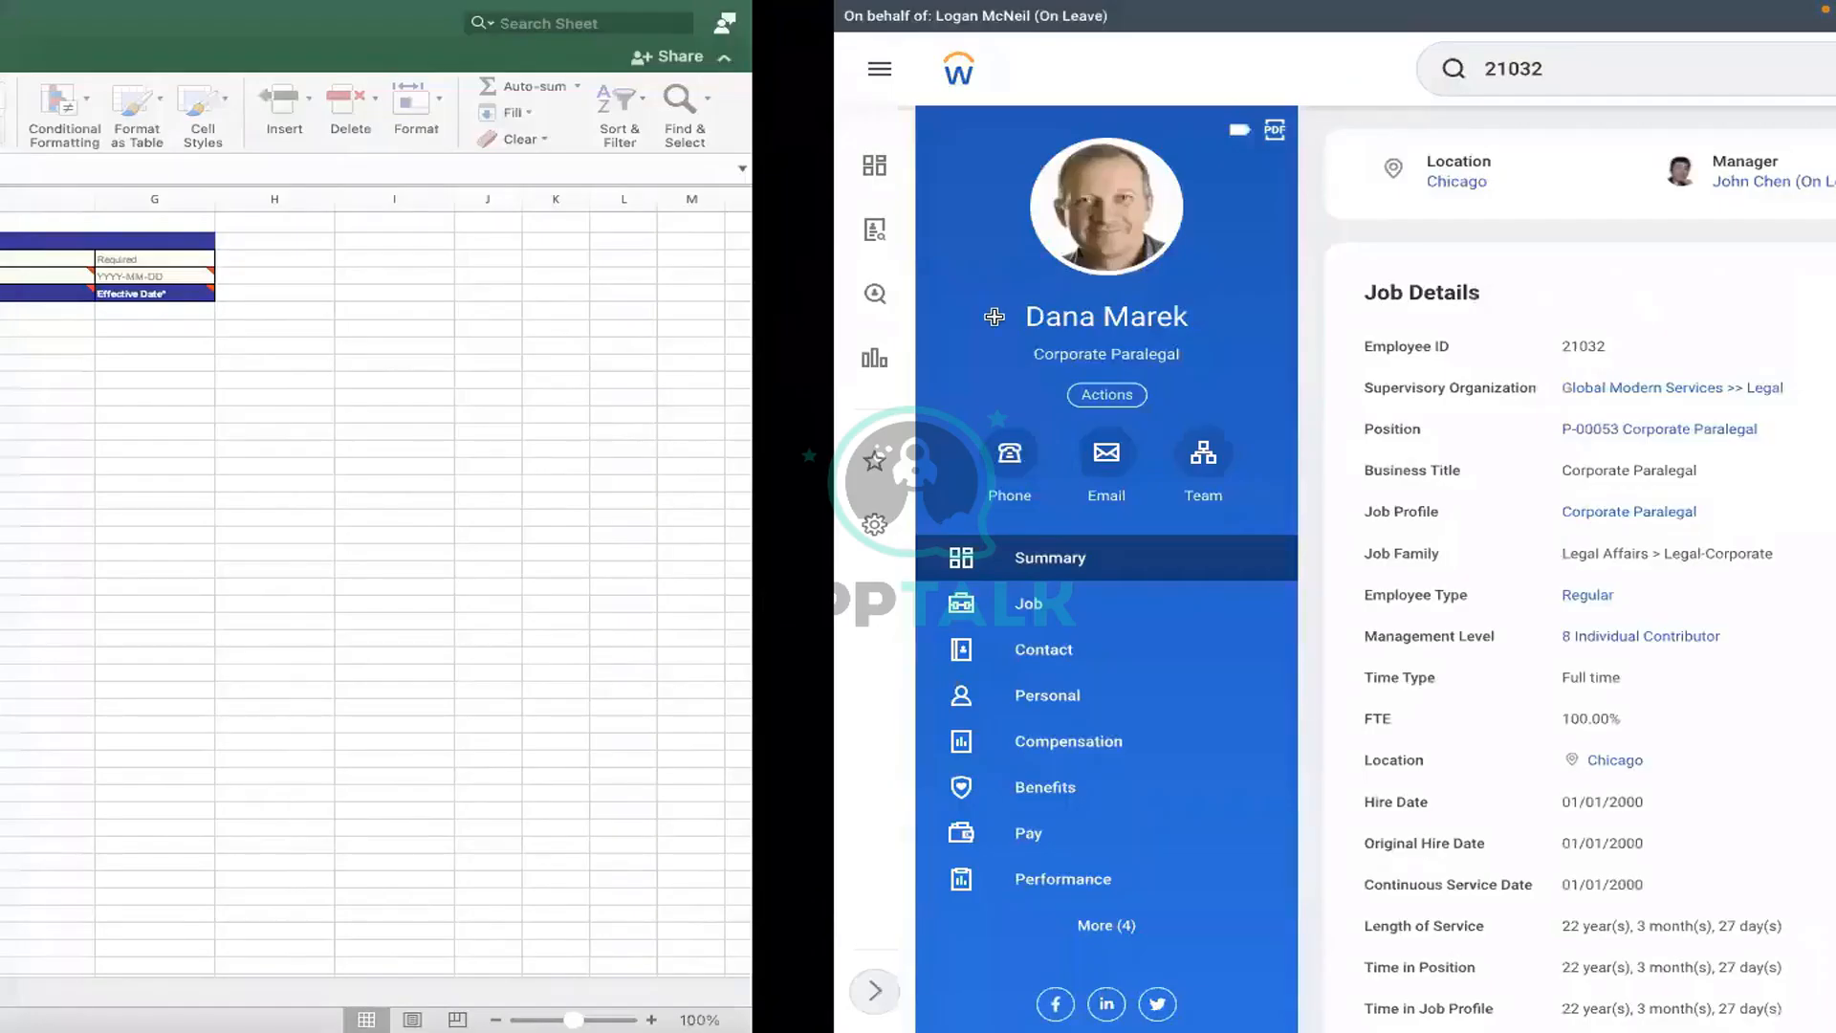
- Enter position ID P-00053 in cell F6
double_click(971, 313)
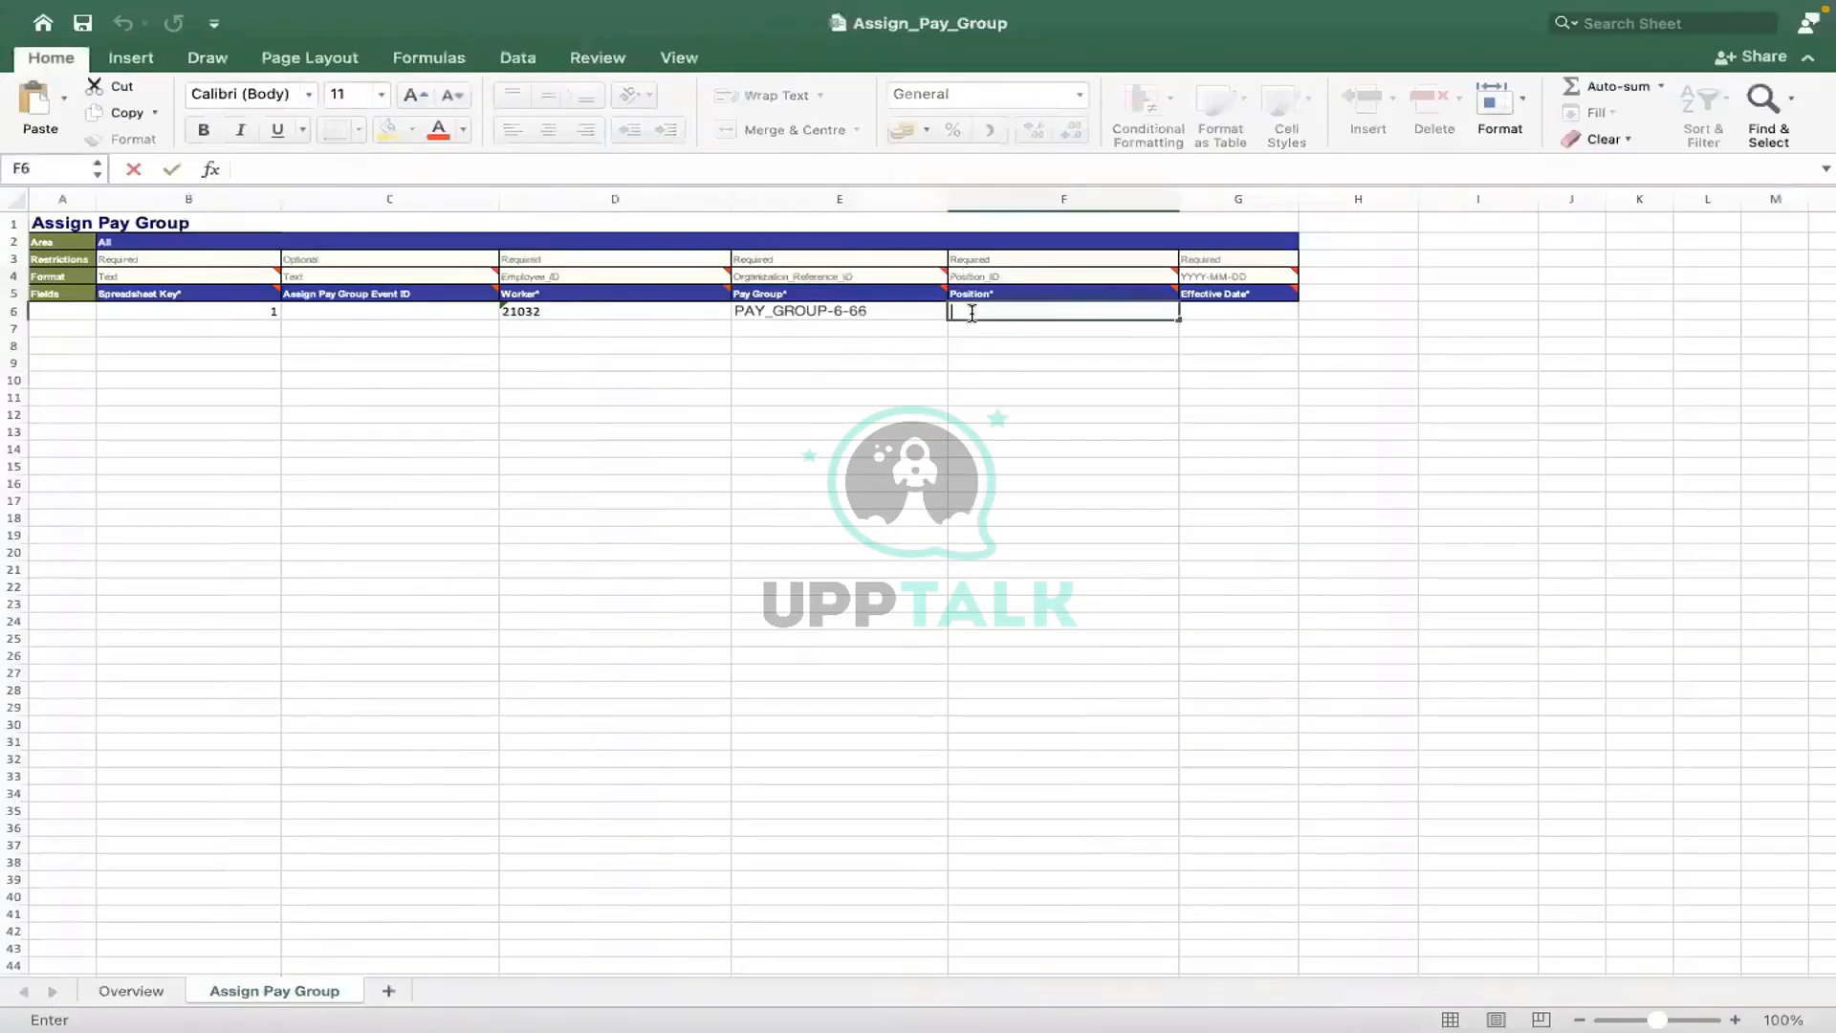
text(P-000)
key(ctrl+Right)
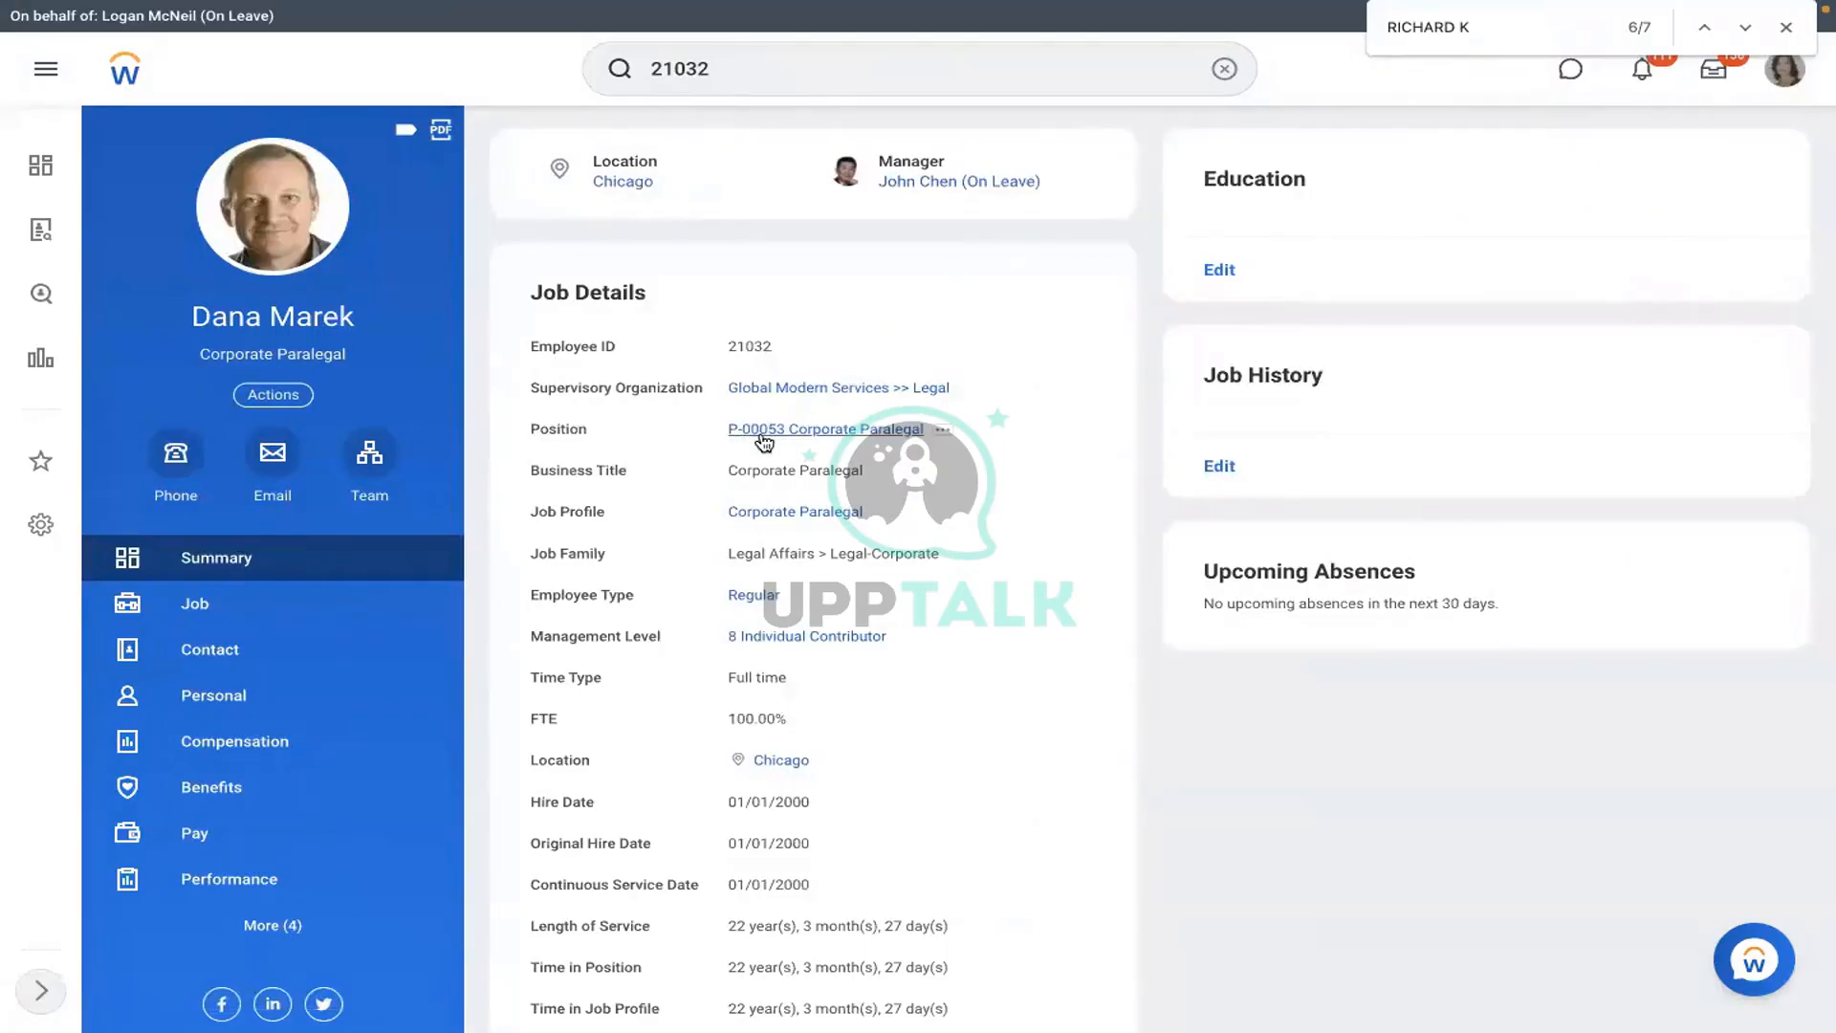
key(ctrl+Left)
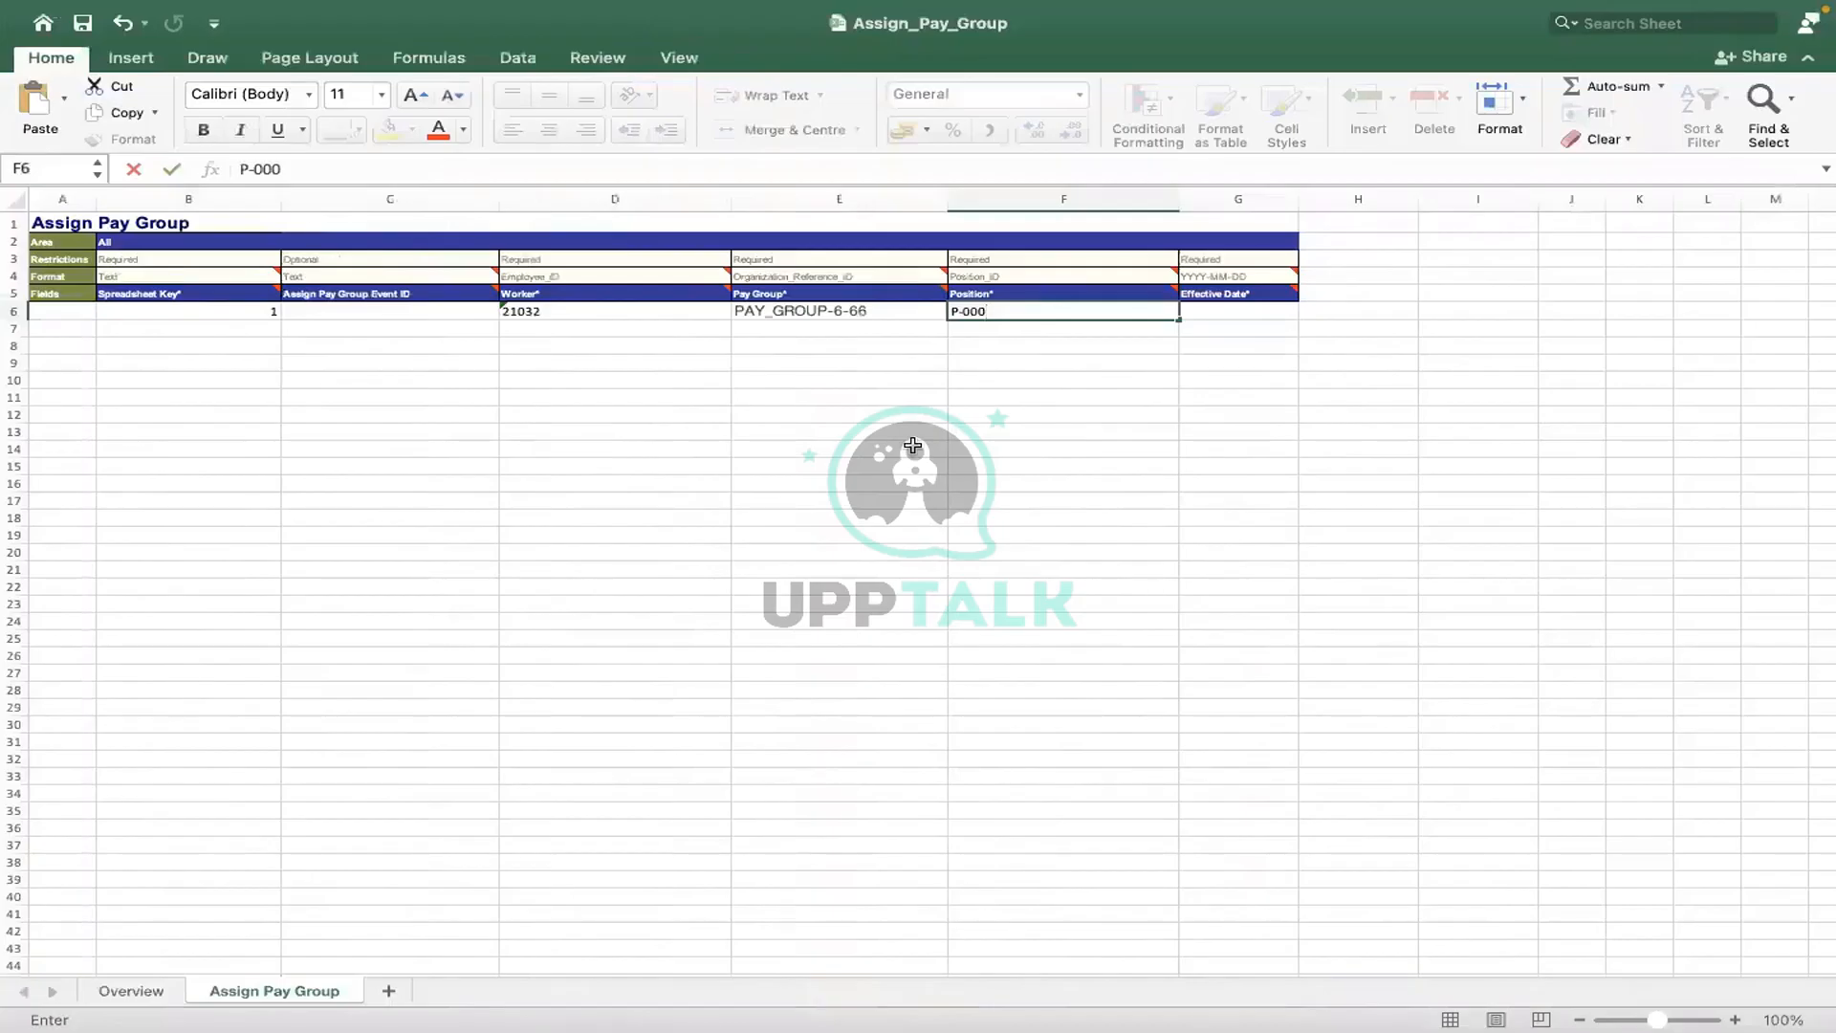
text(53)
click(1119, 422)
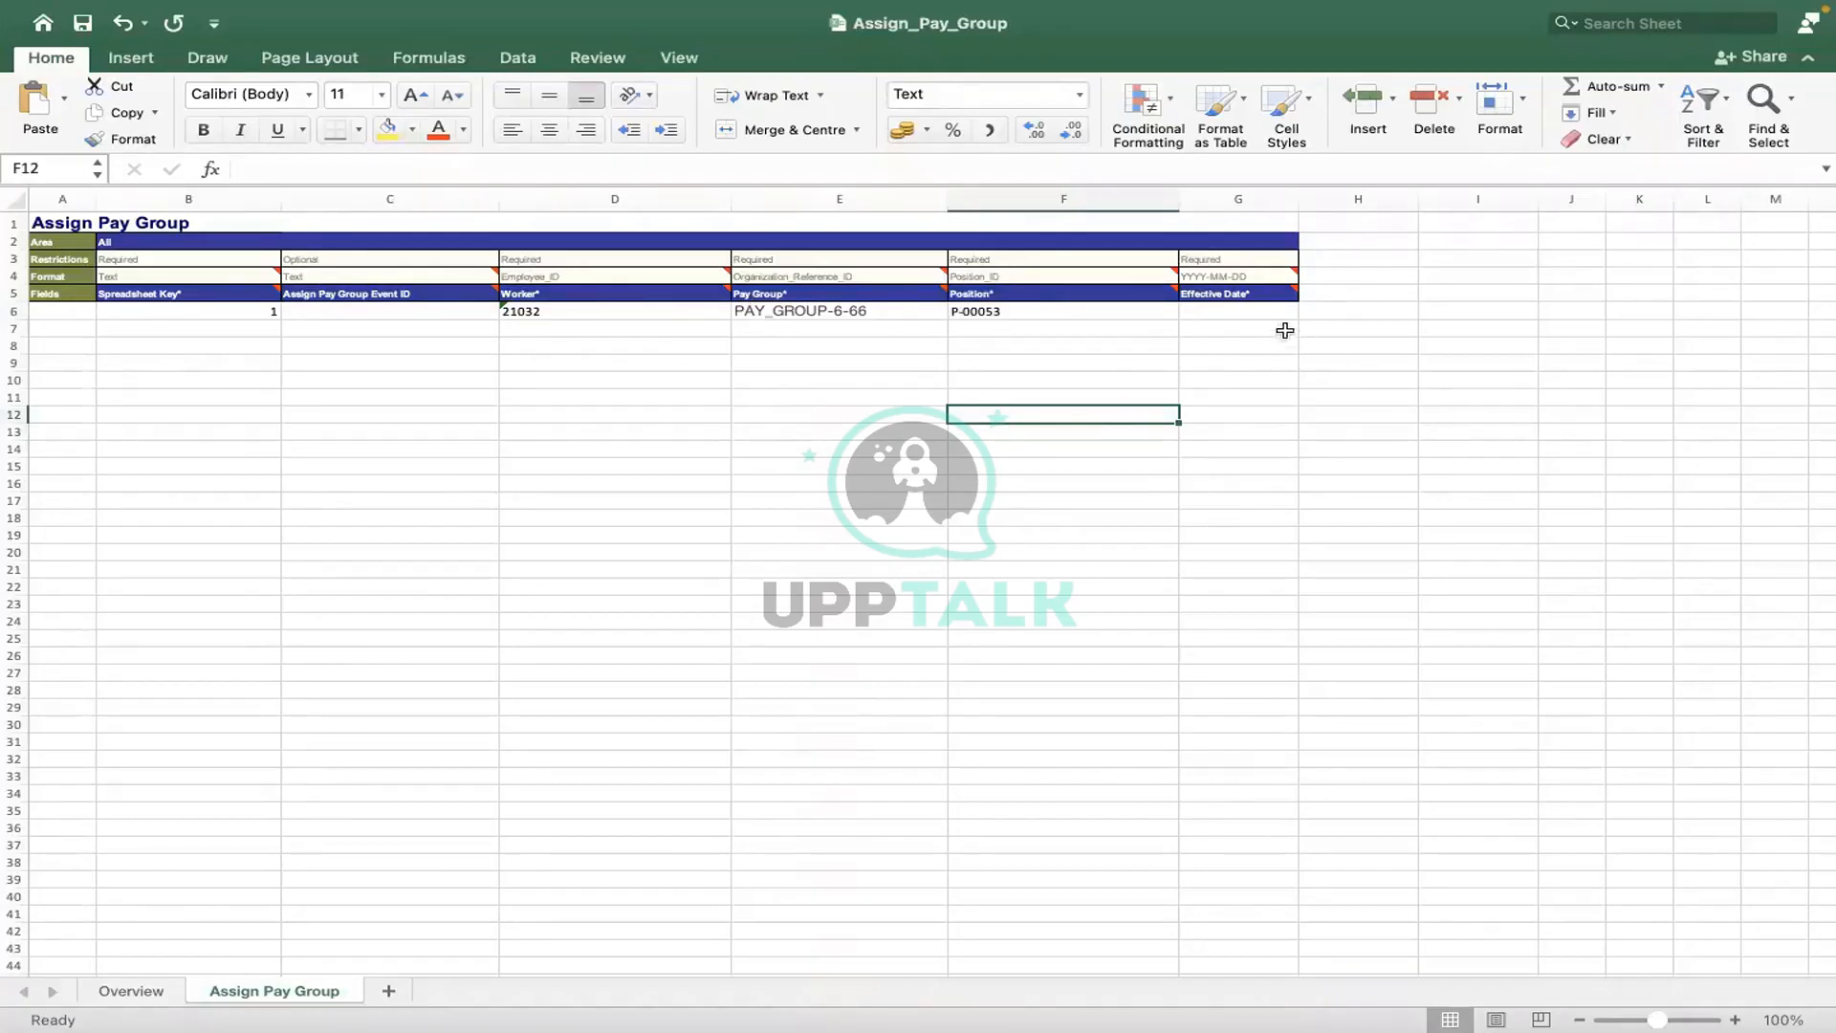
- Type 2022/01/05 into G6 and verify the value in the formula bar
click(1221, 307)
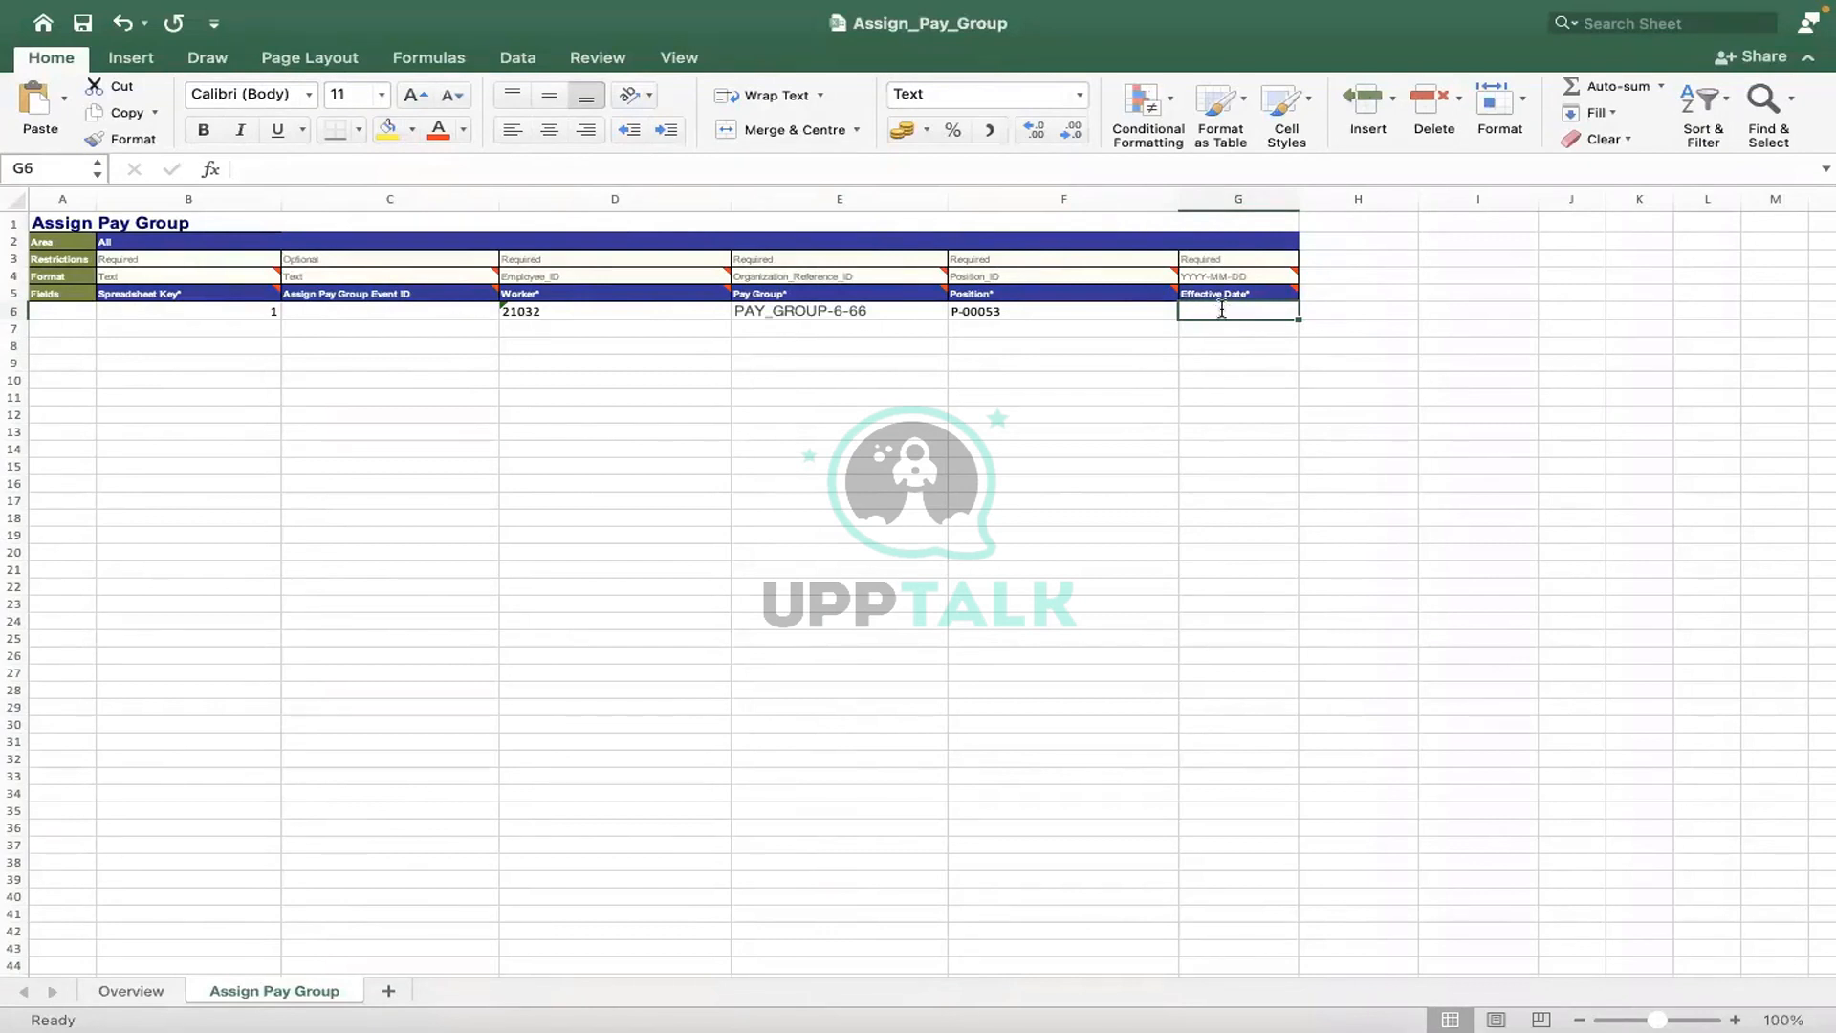
text(2022)
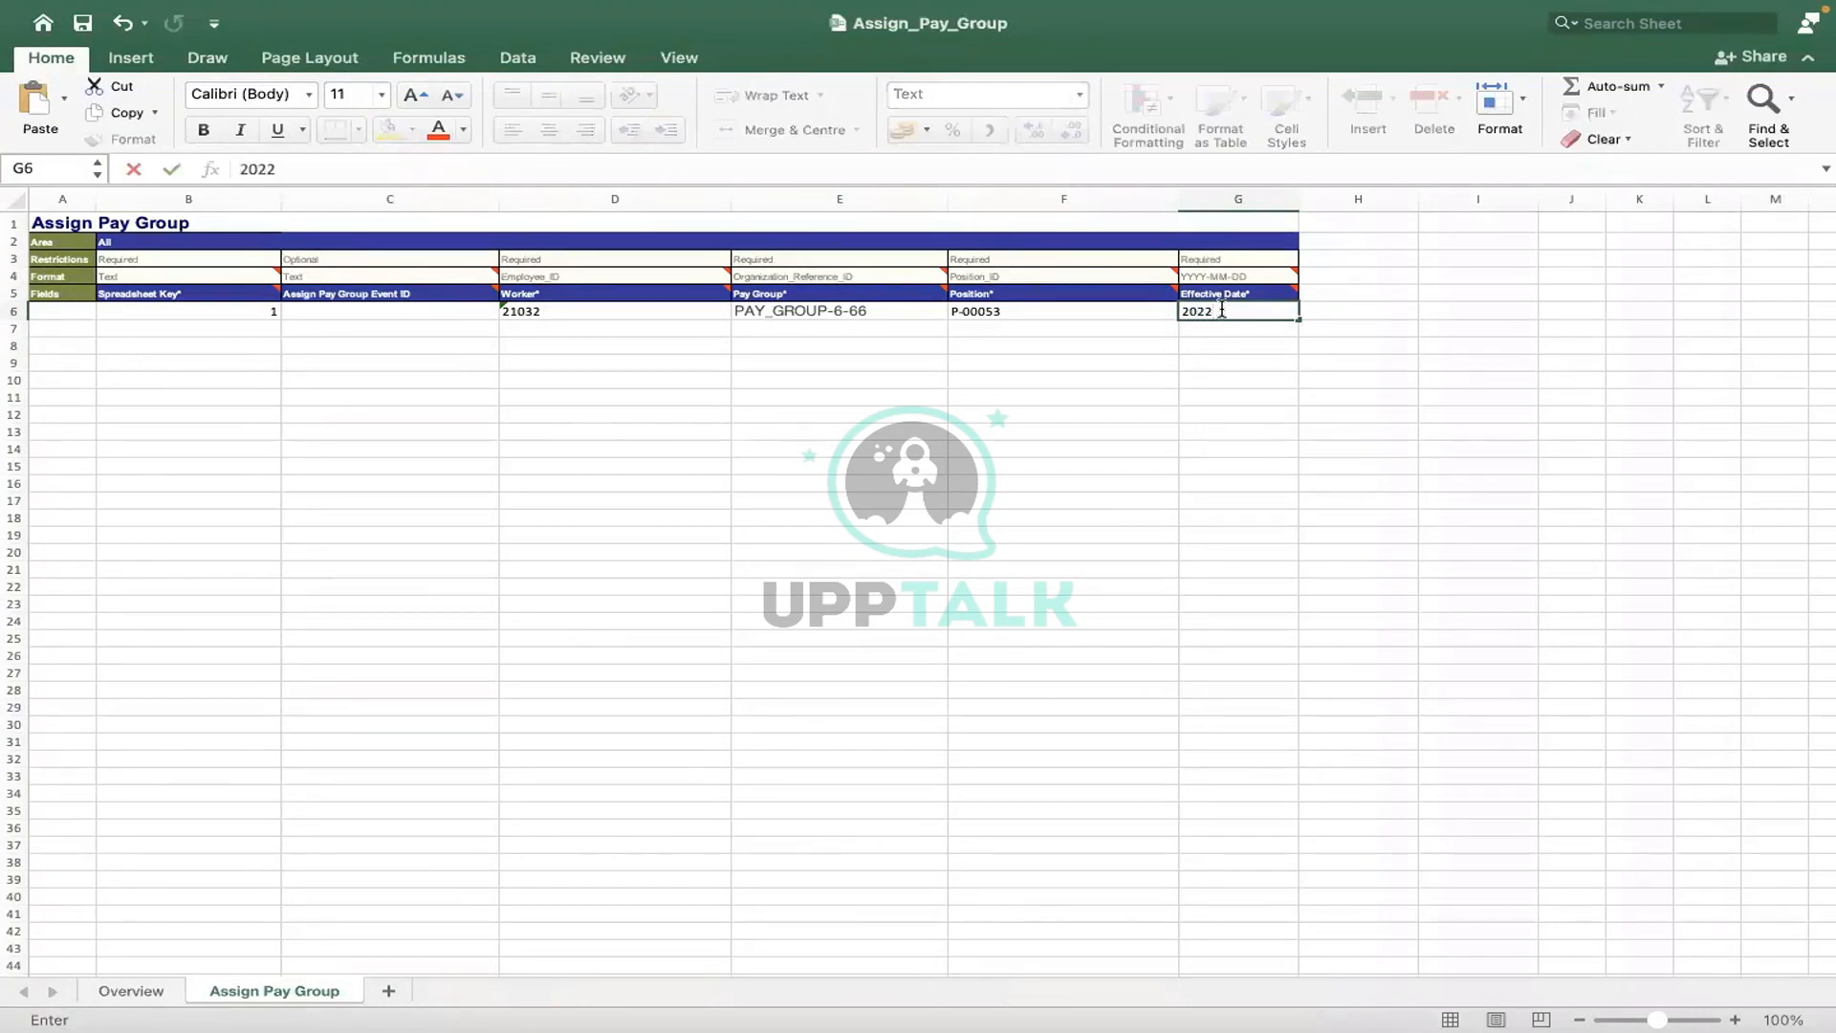
text(/01/05)
click(1118, 329)
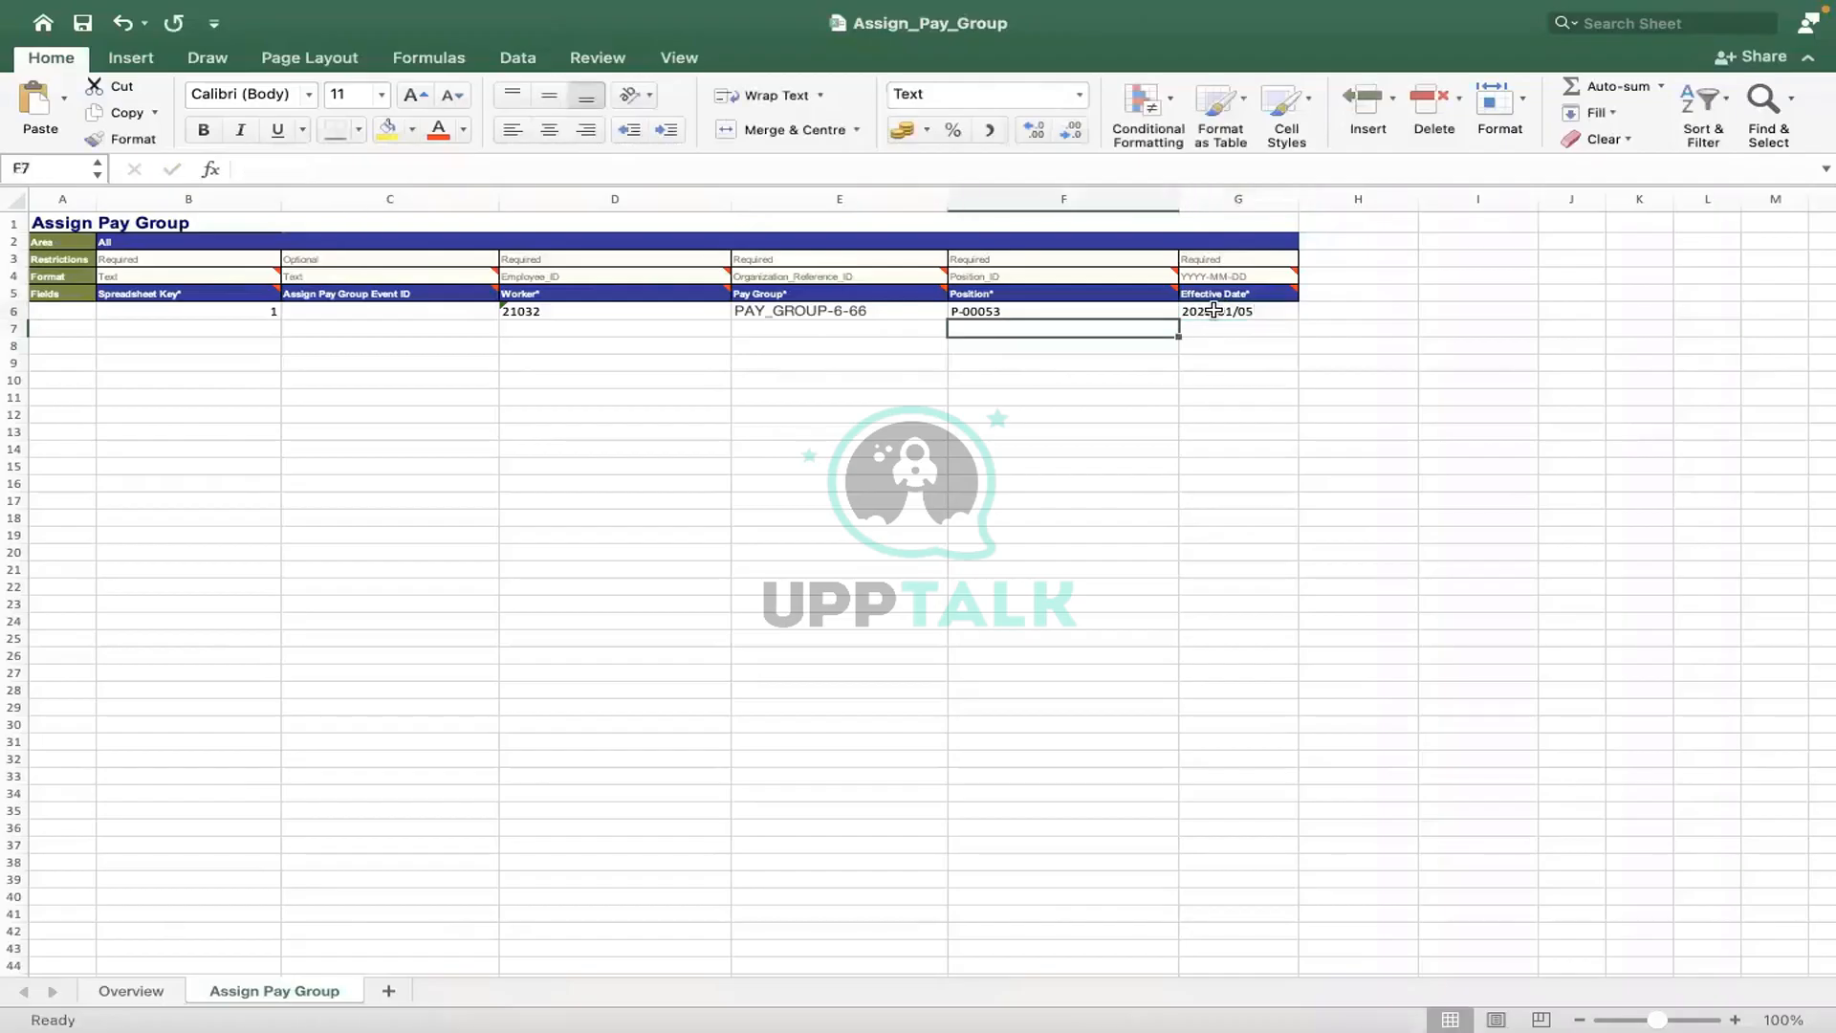
click(1213, 310)
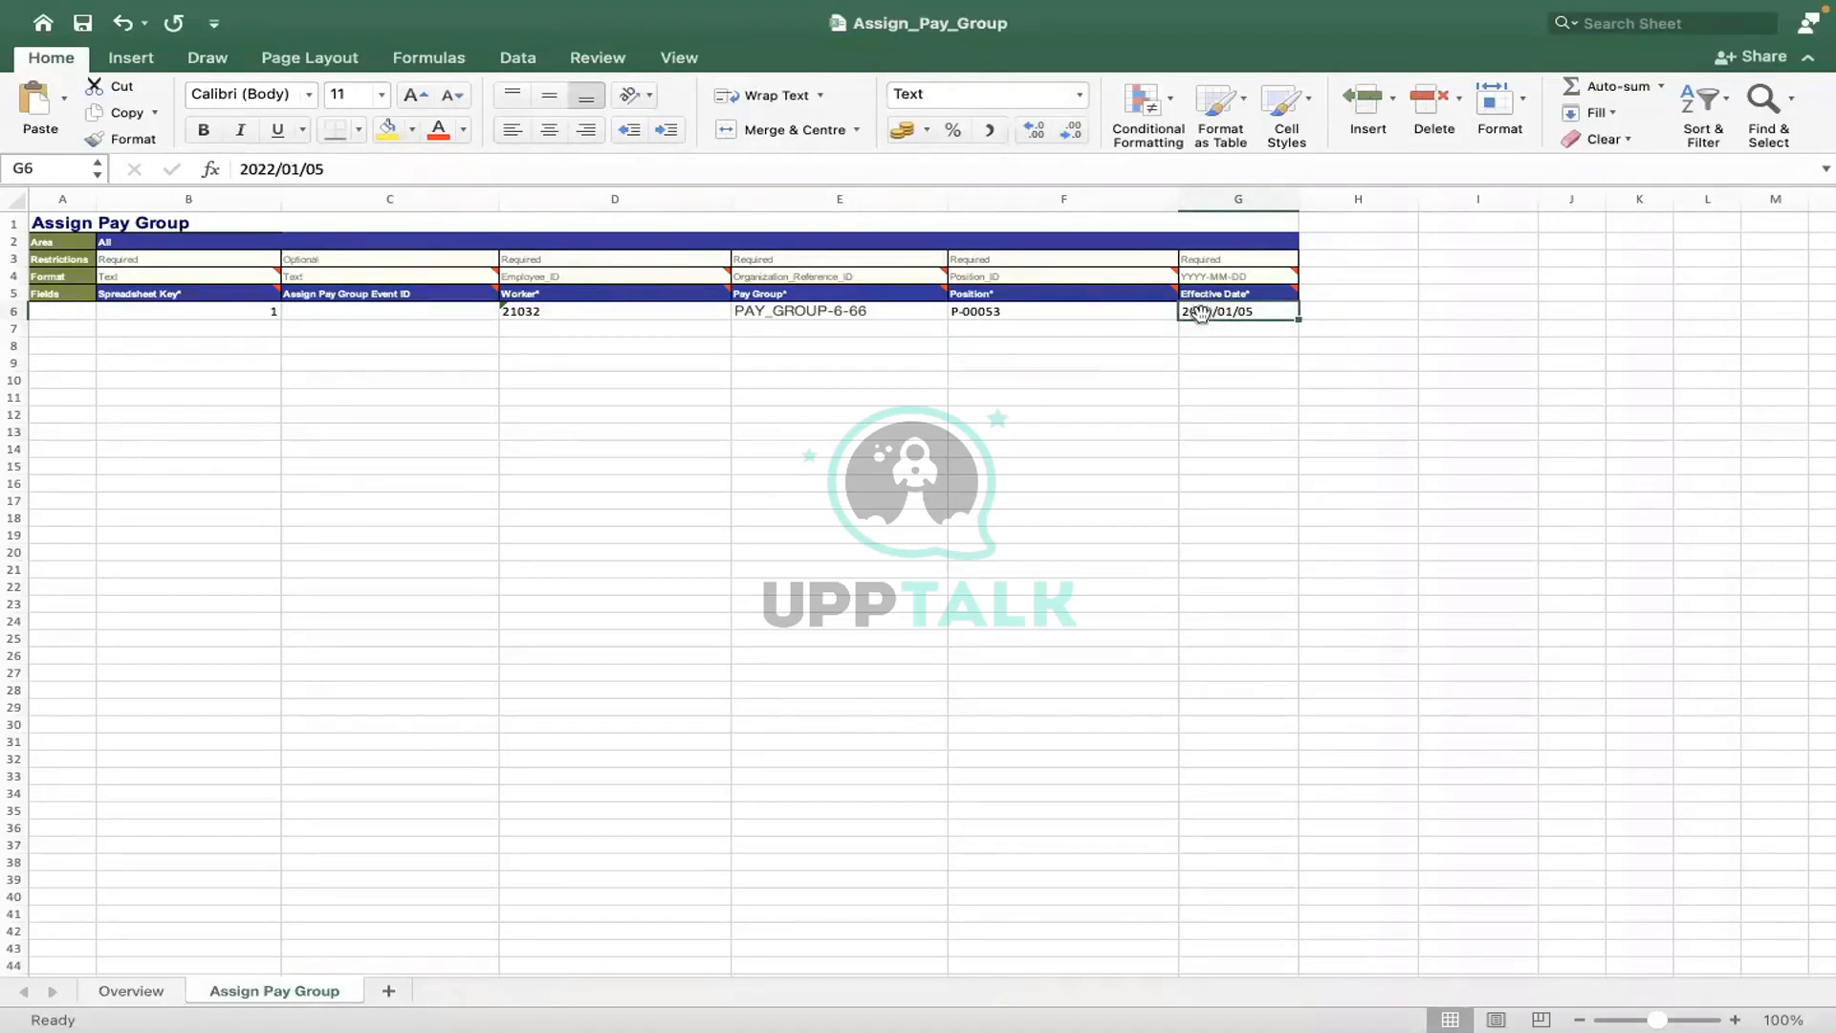
- Open and dismiss G6's context menu, then re-edit and commit the 2022/01/05 entry
right_click(1202, 319)
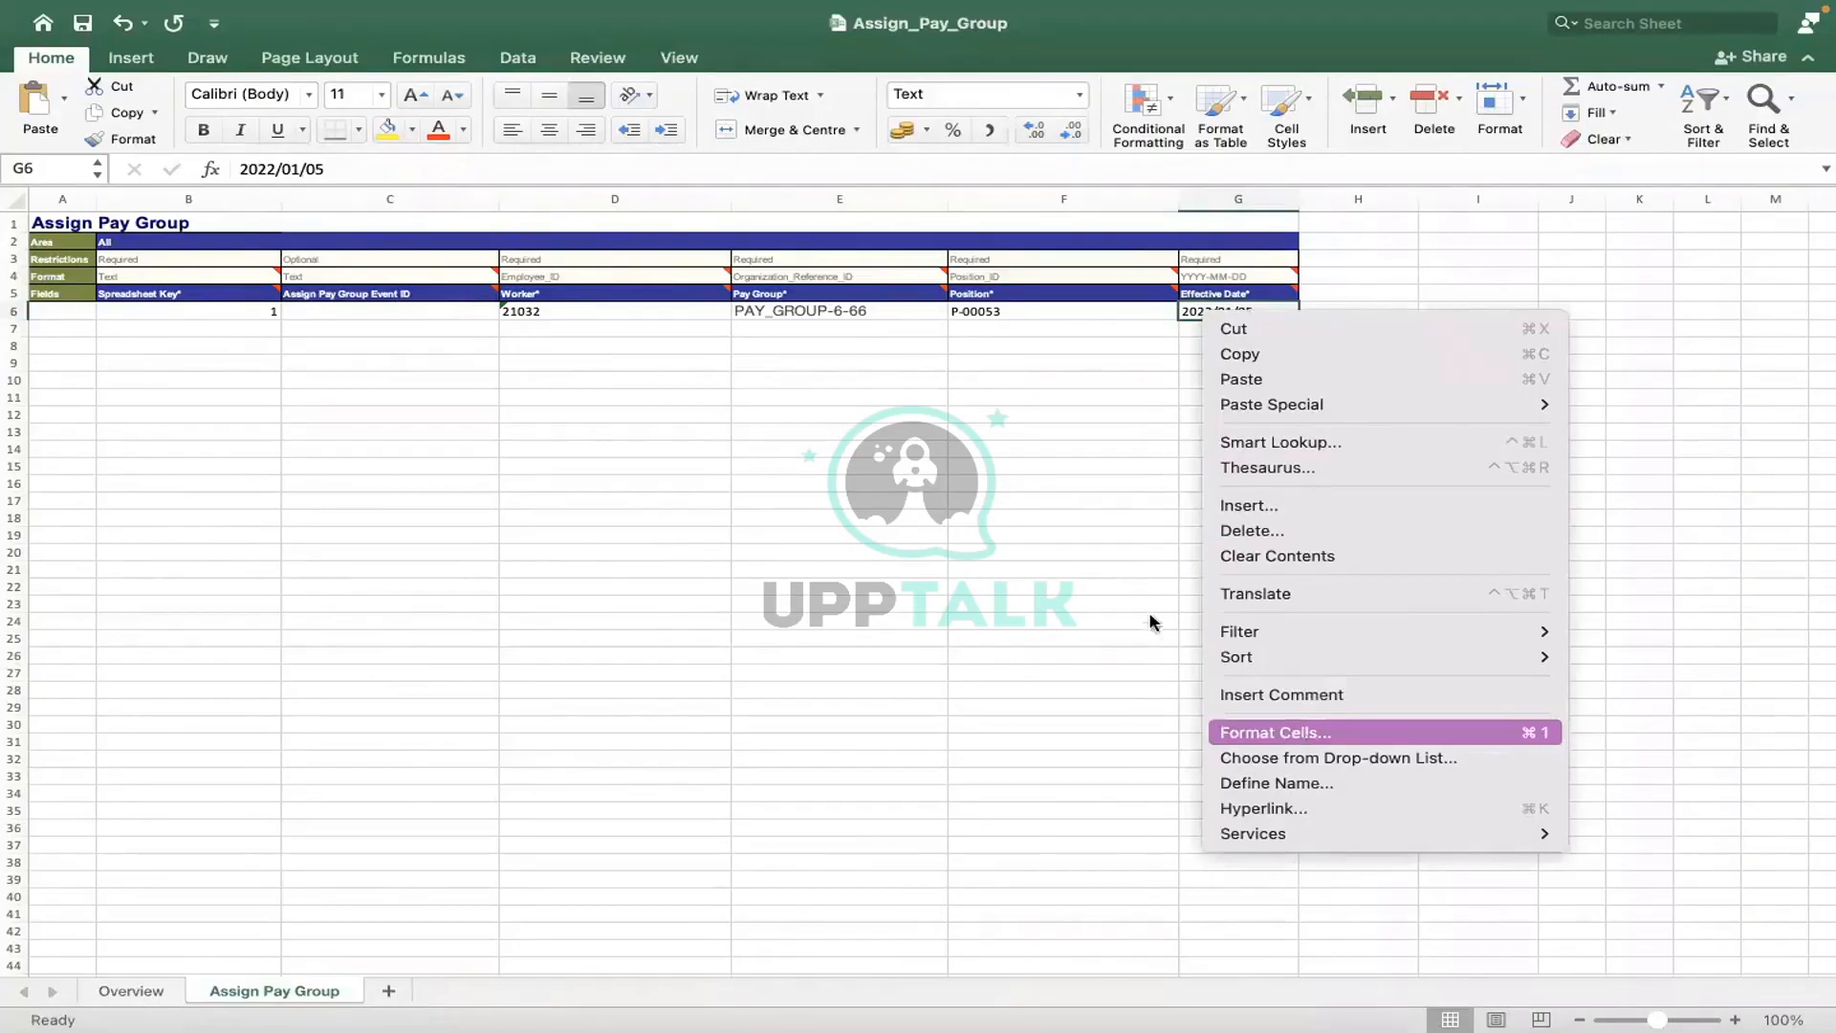
click(1233, 351)
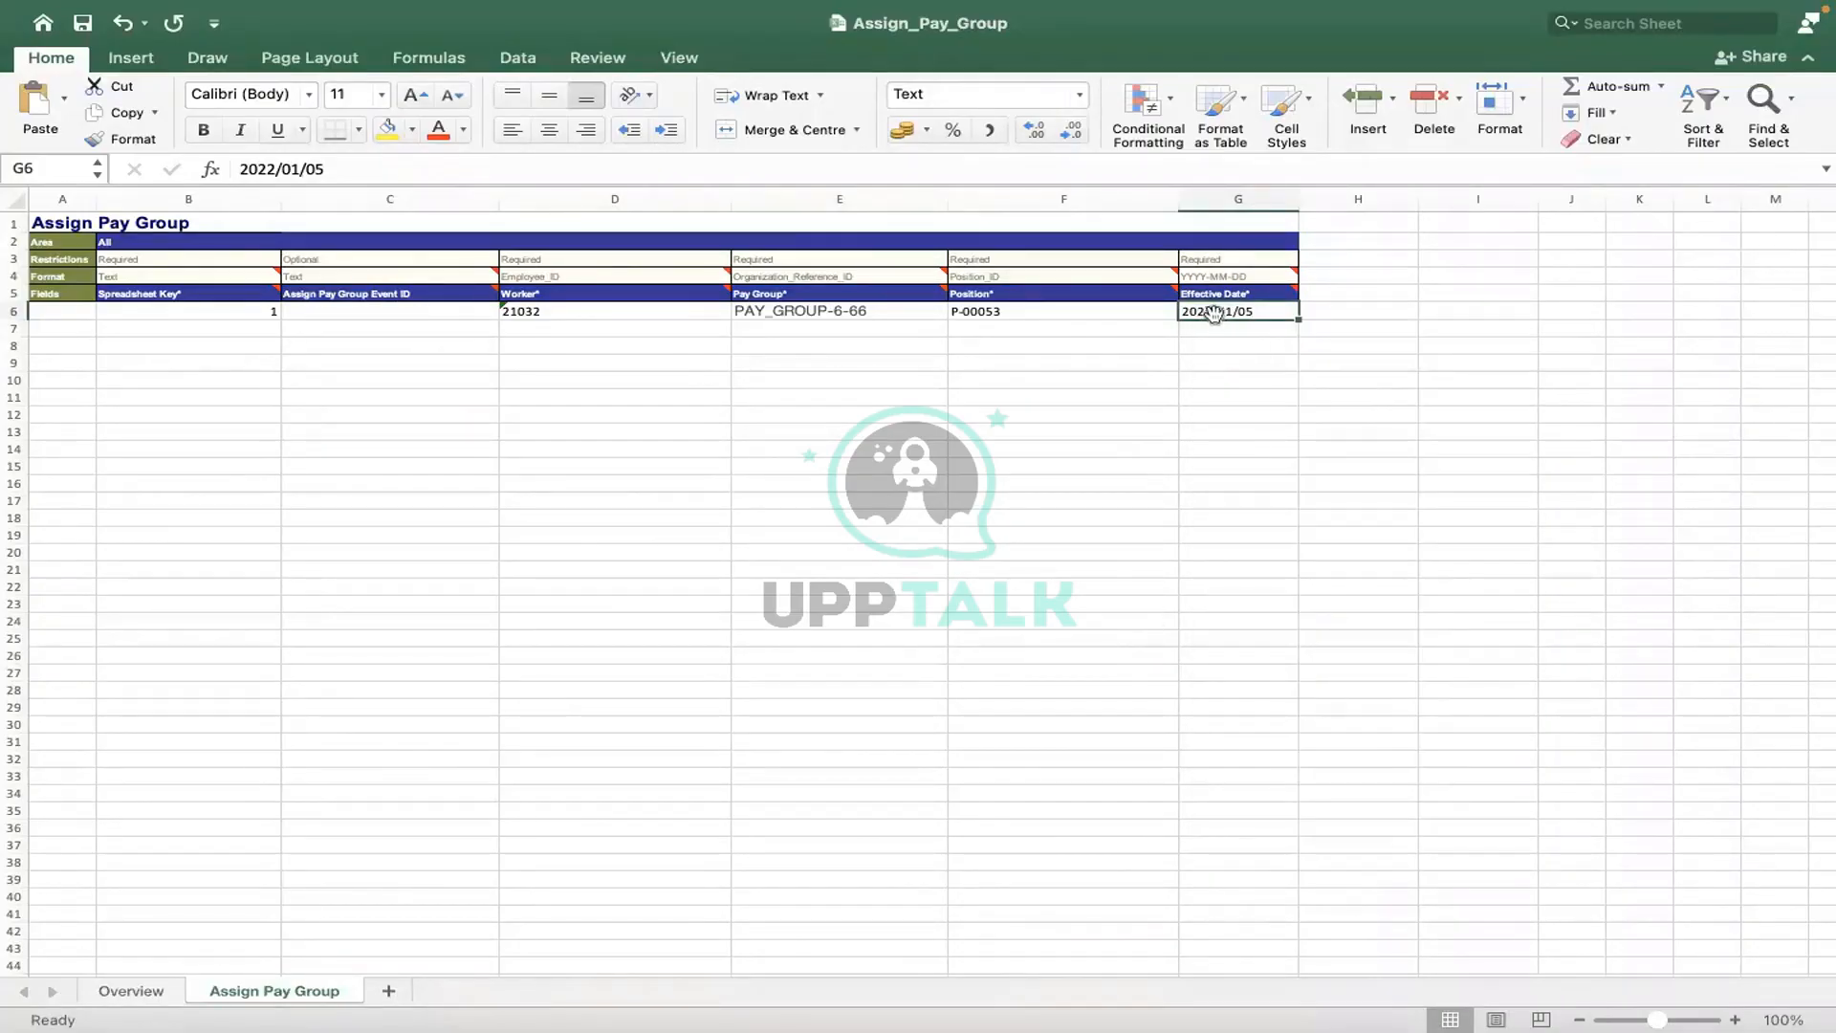
right_click(1215, 319)
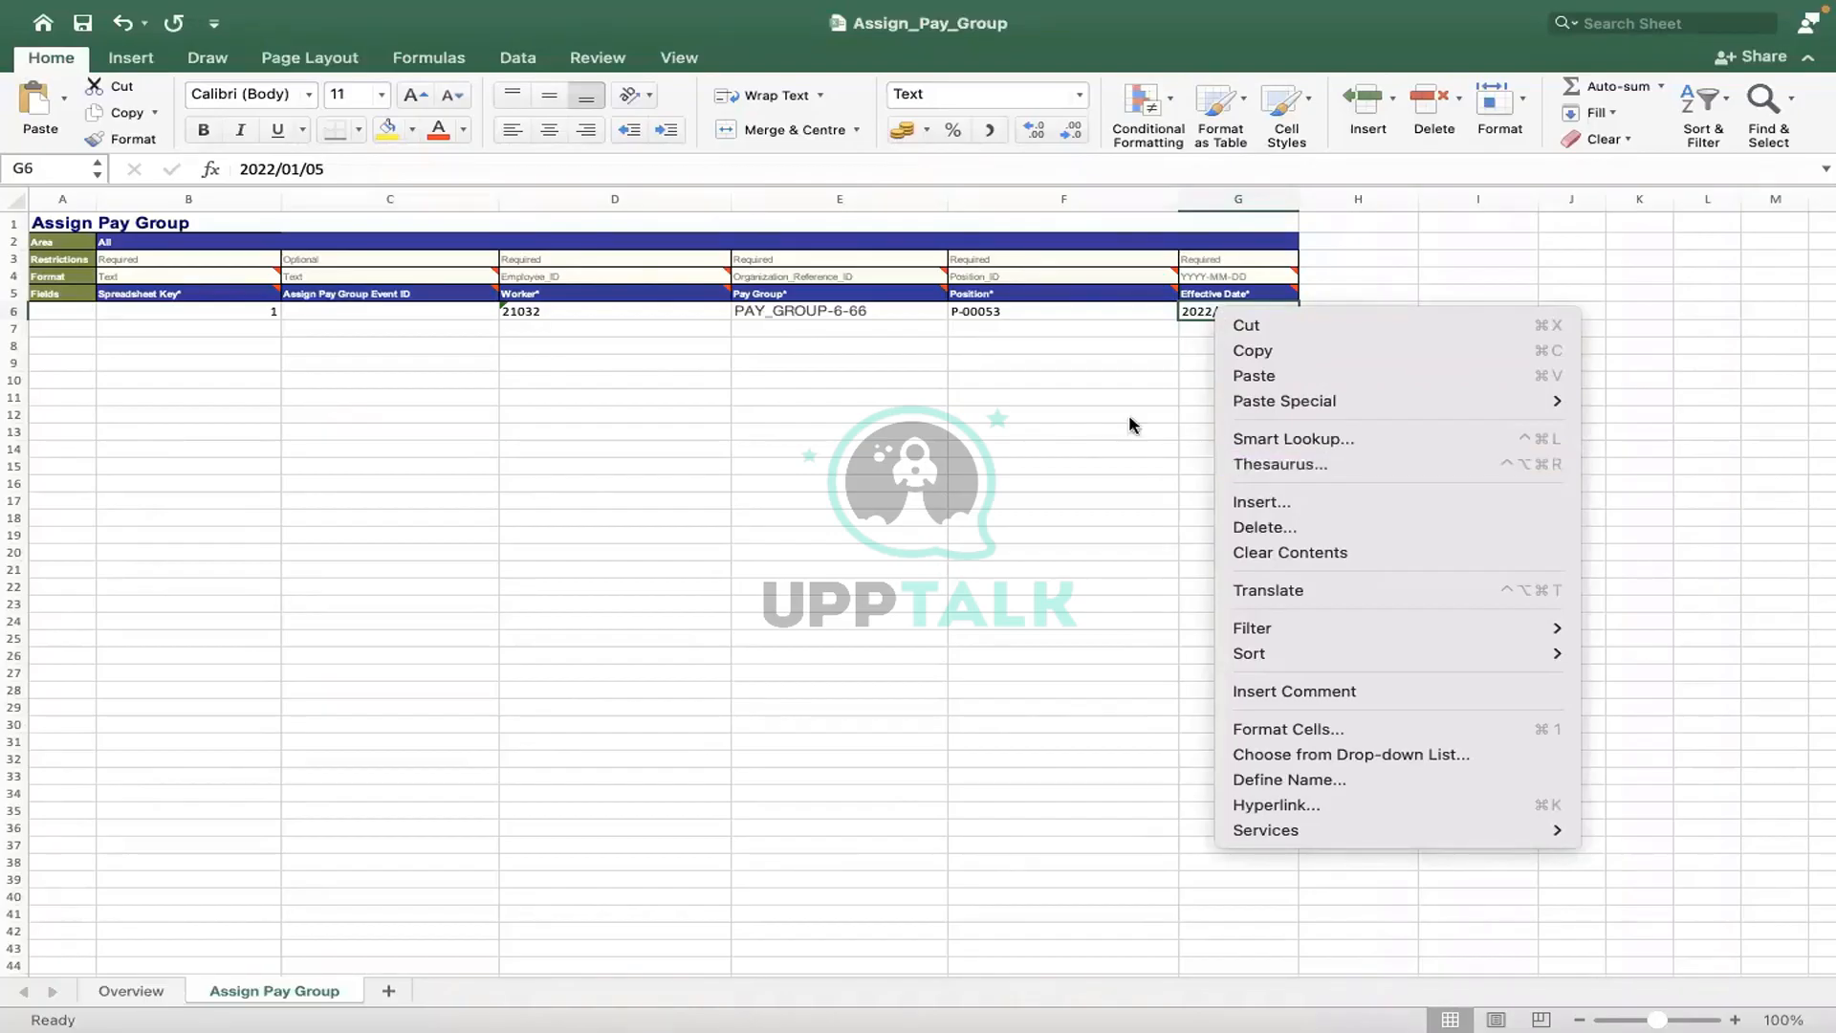
double_click(1109, 318)
click(1109, 318)
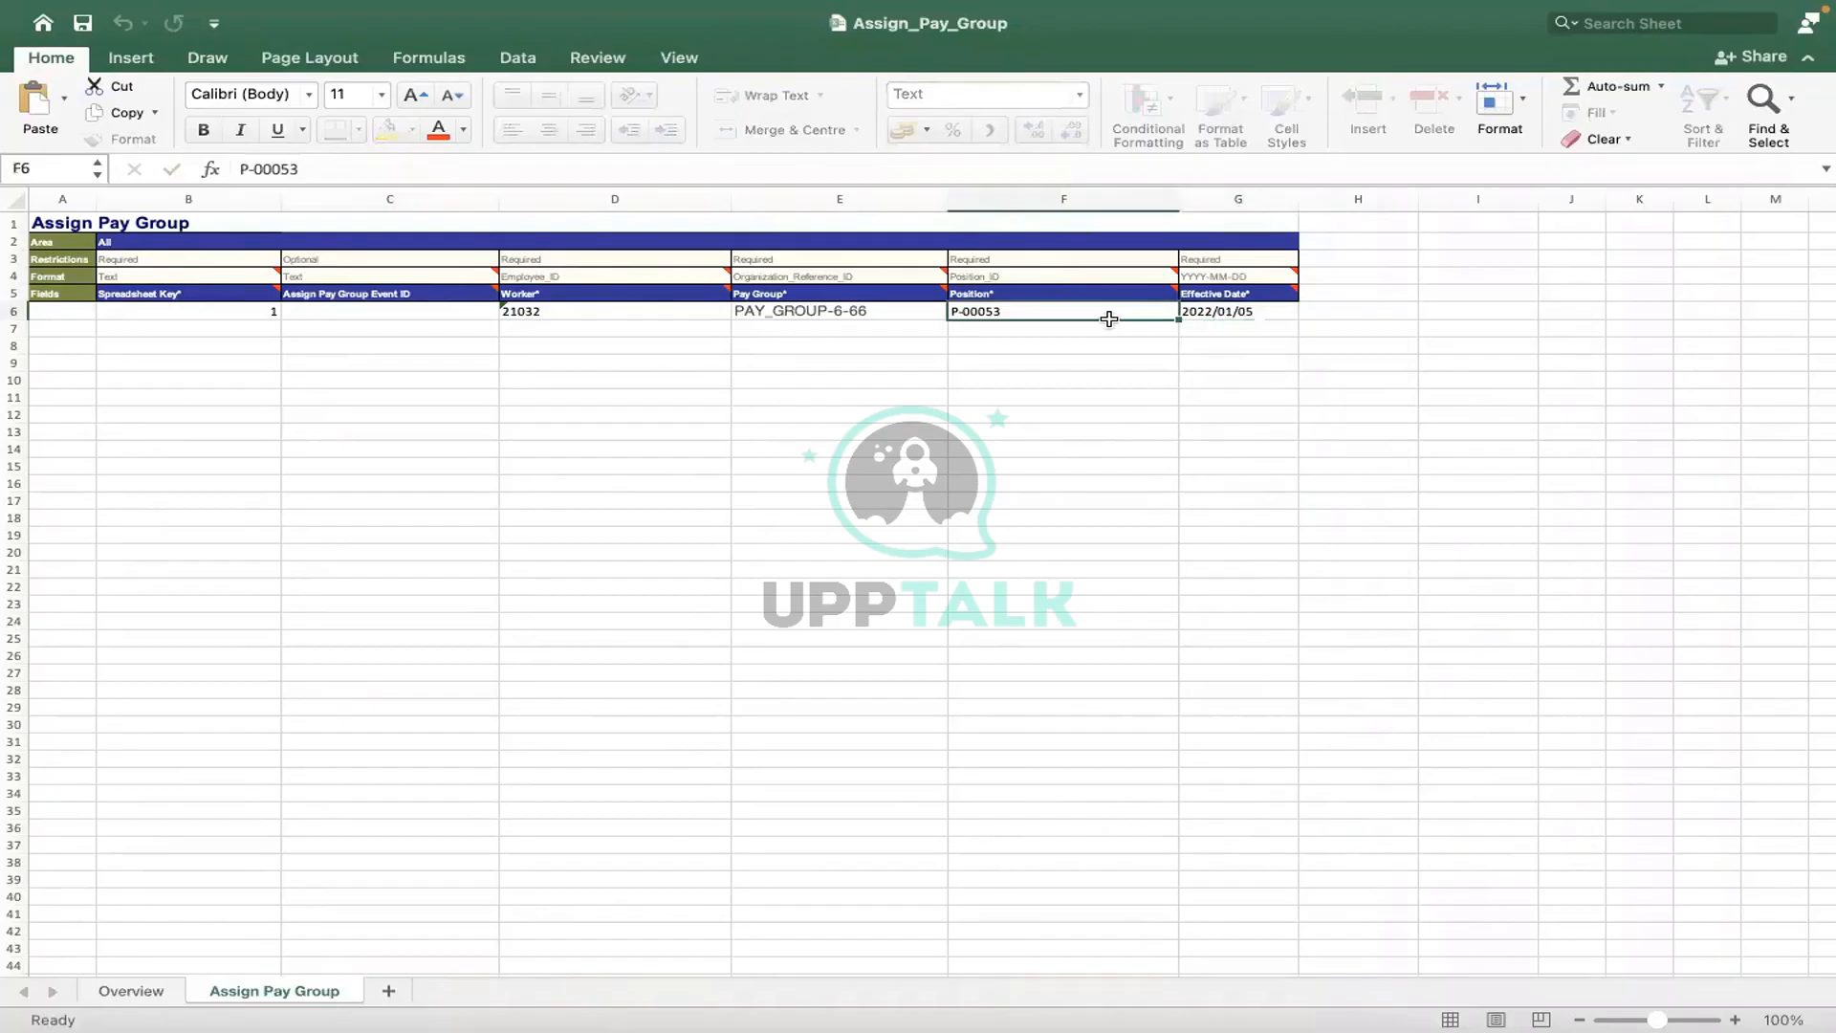
click(1207, 312)
- Apply the Date number format to G6 through Format Cells
right_click(1207, 317)
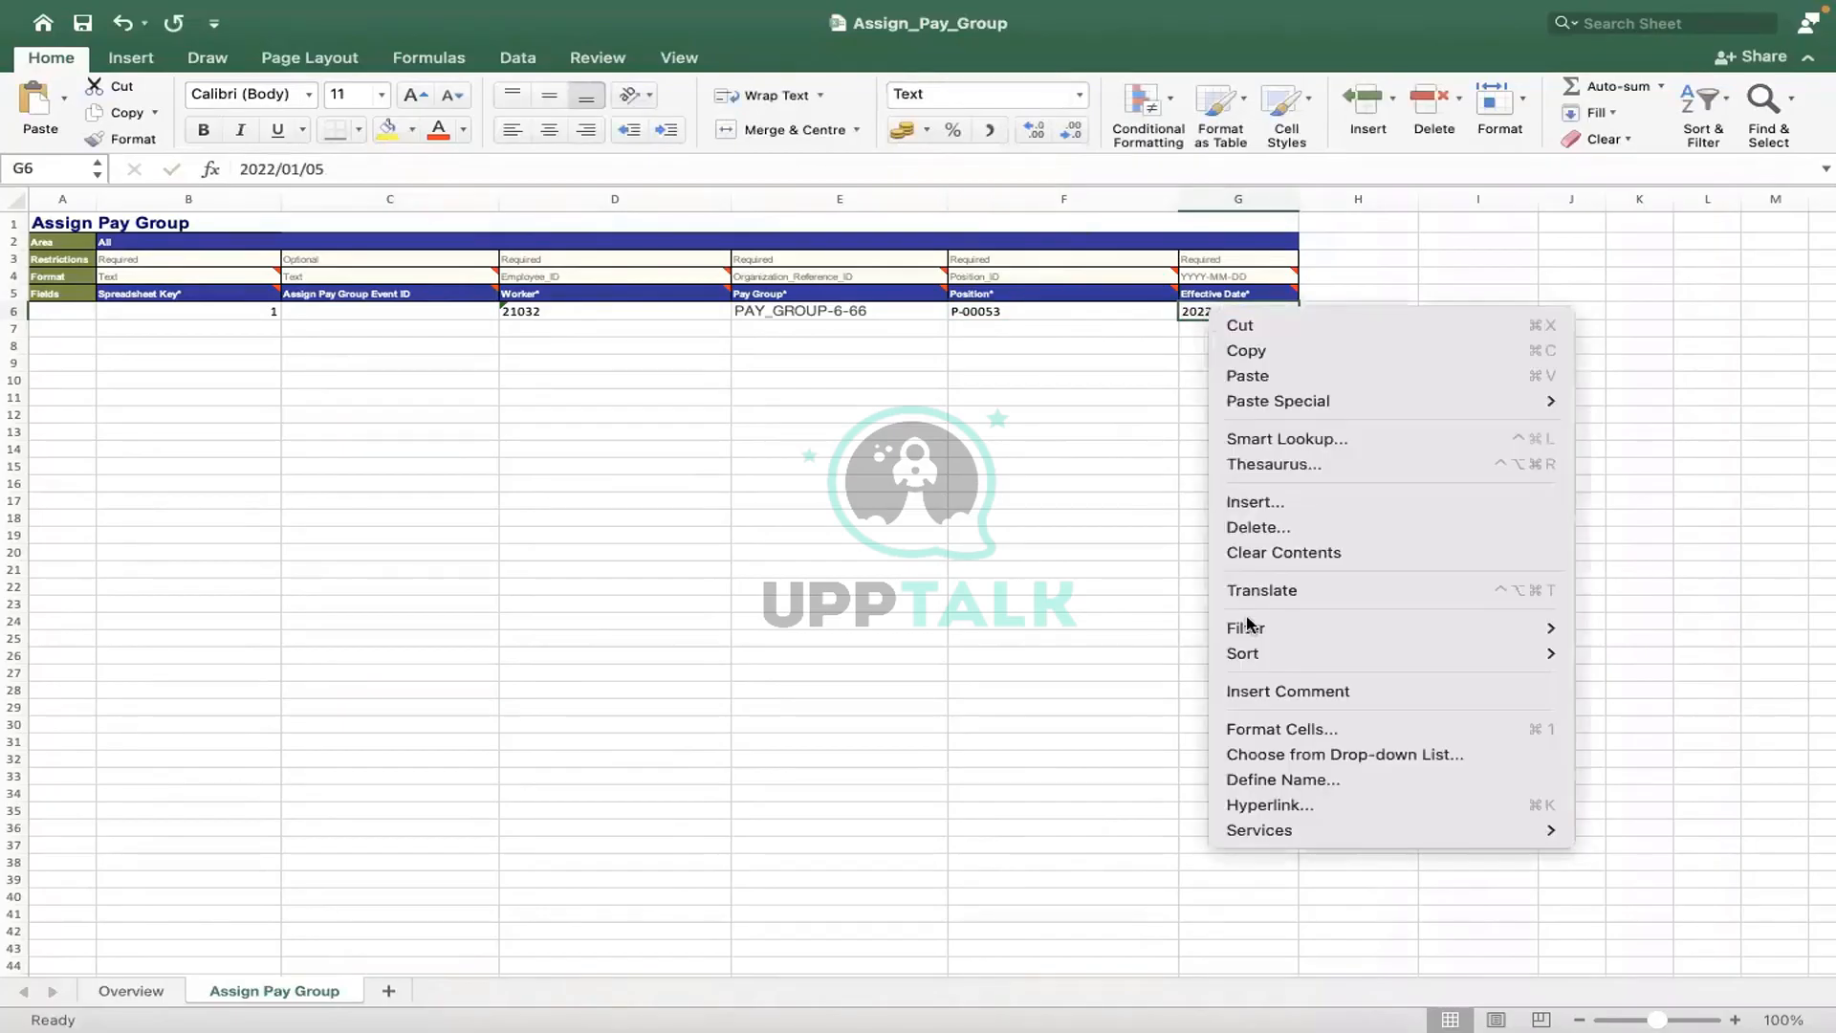
click(1264, 730)
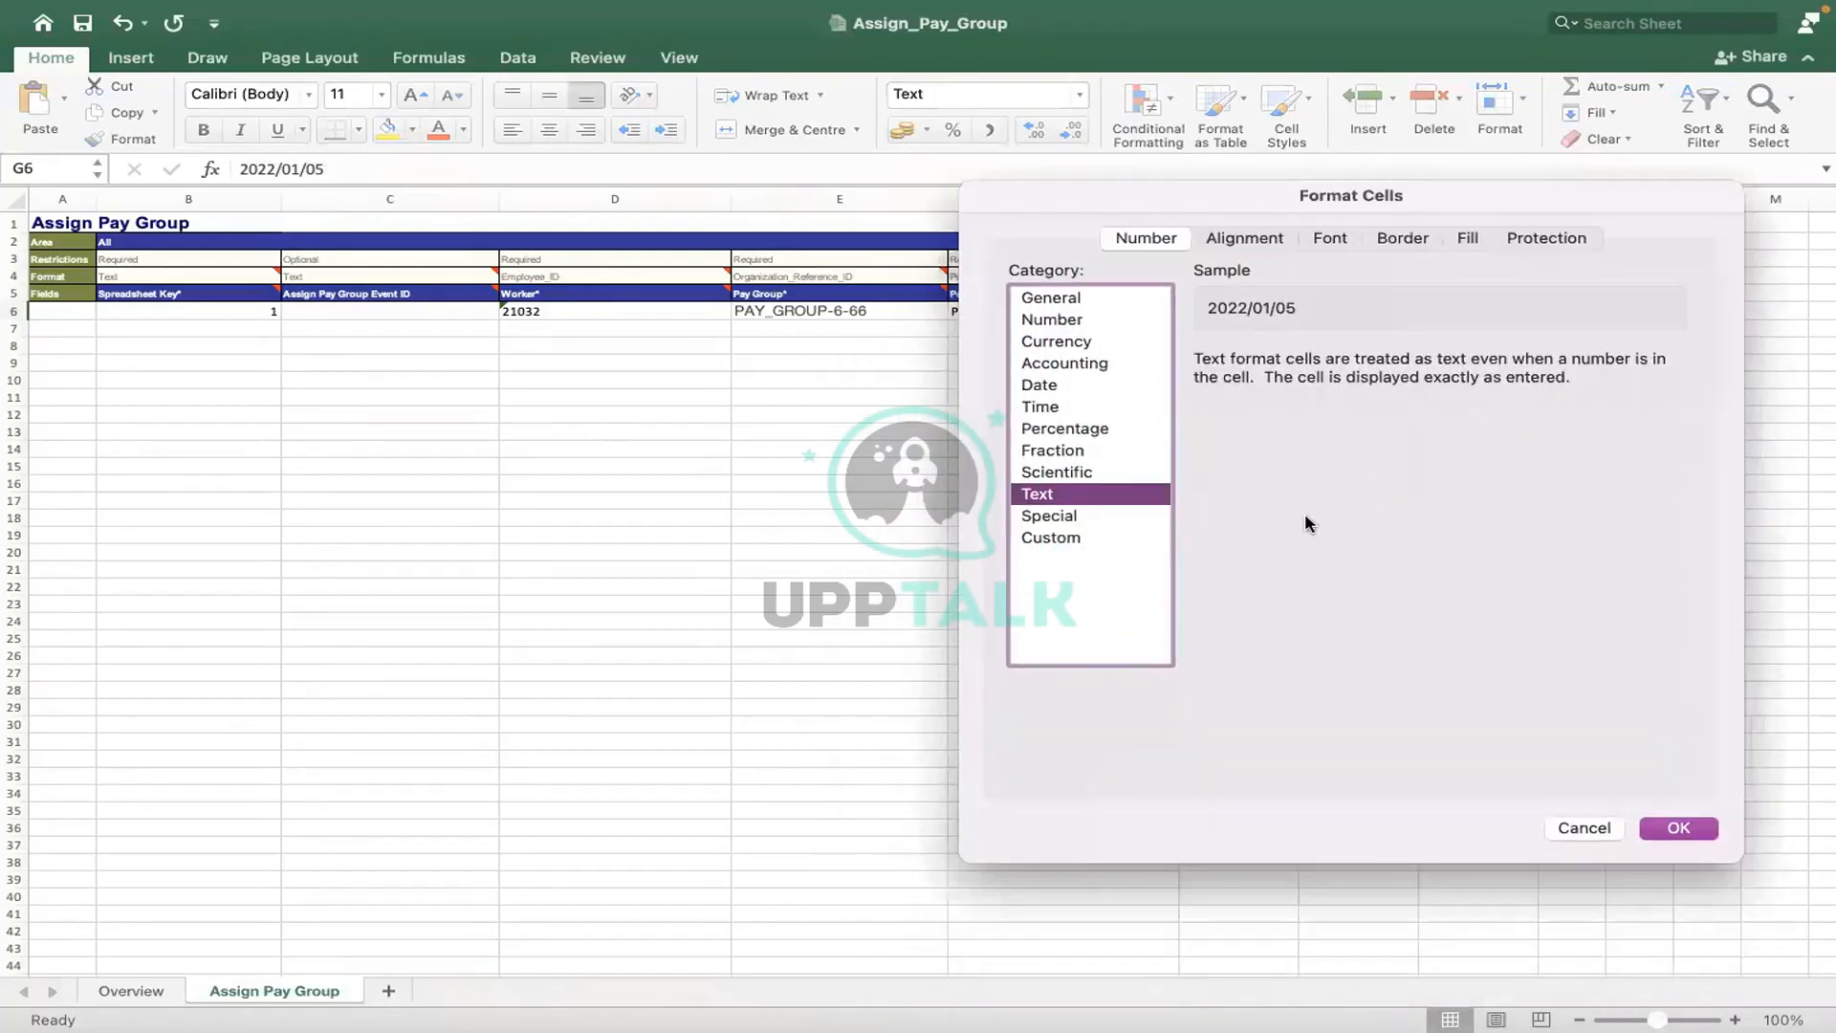
click(1039, 385)
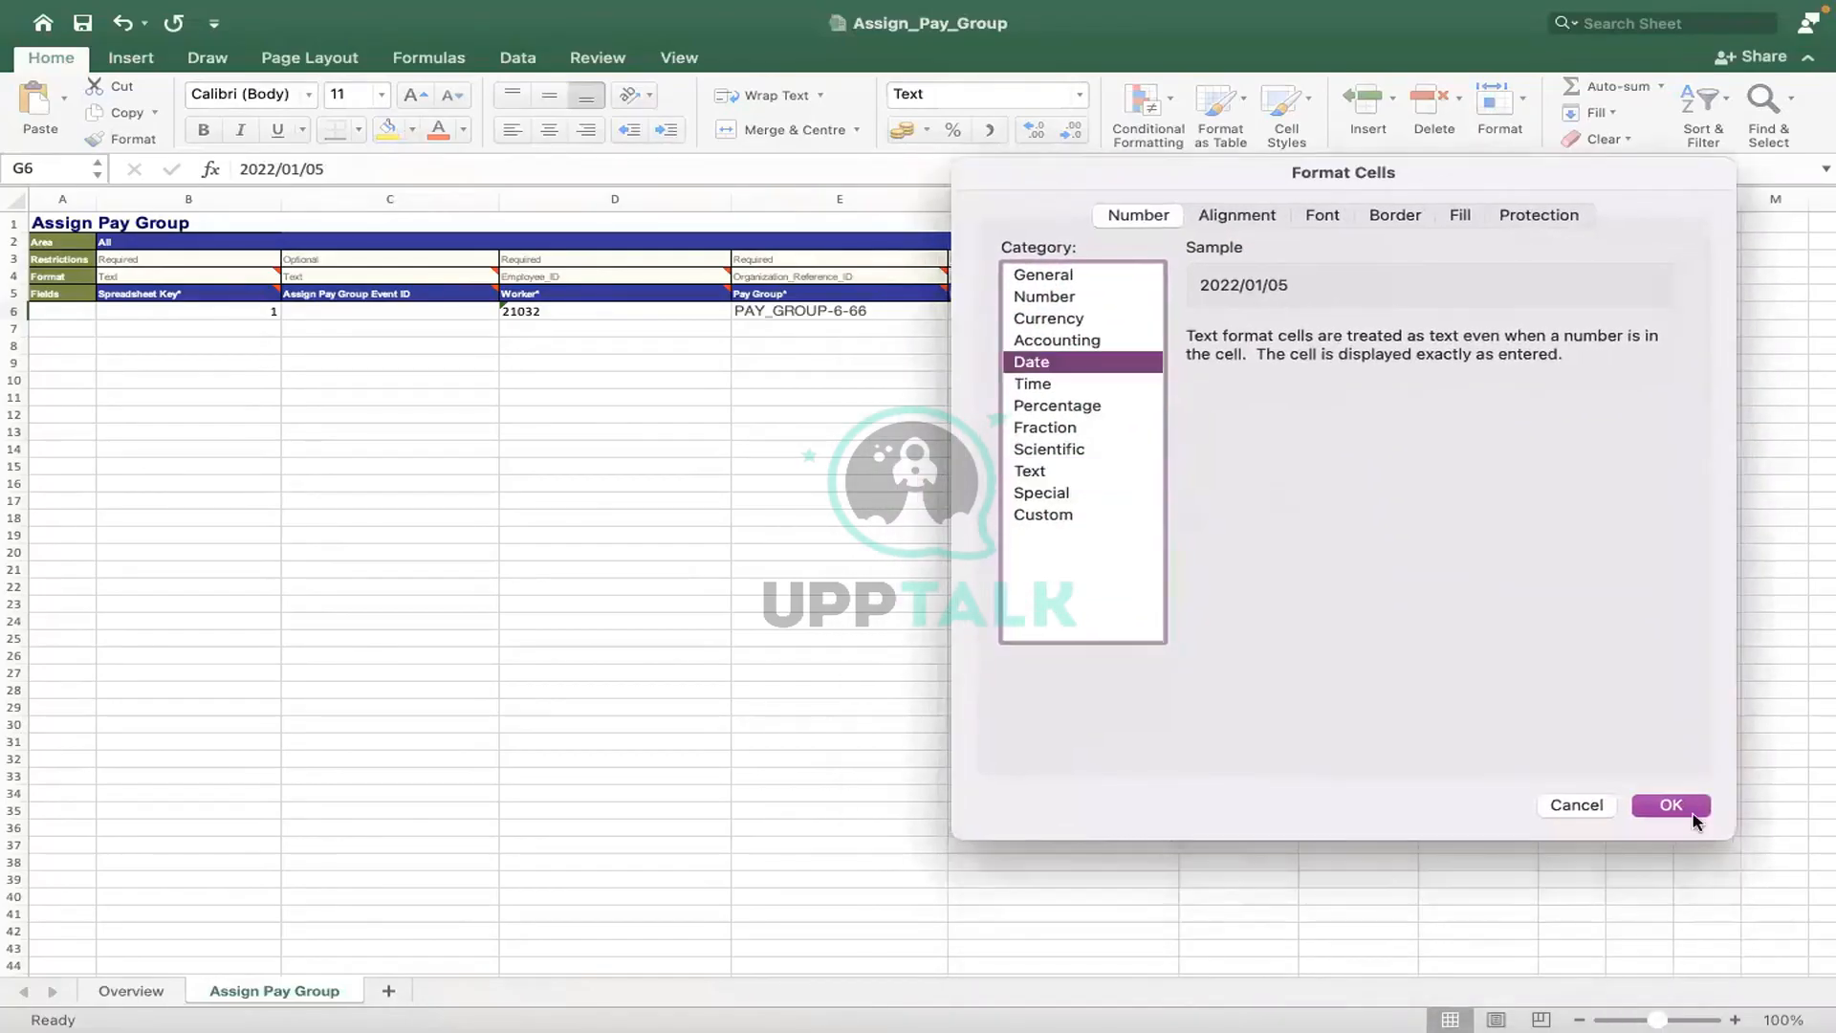
click(1683, 807)
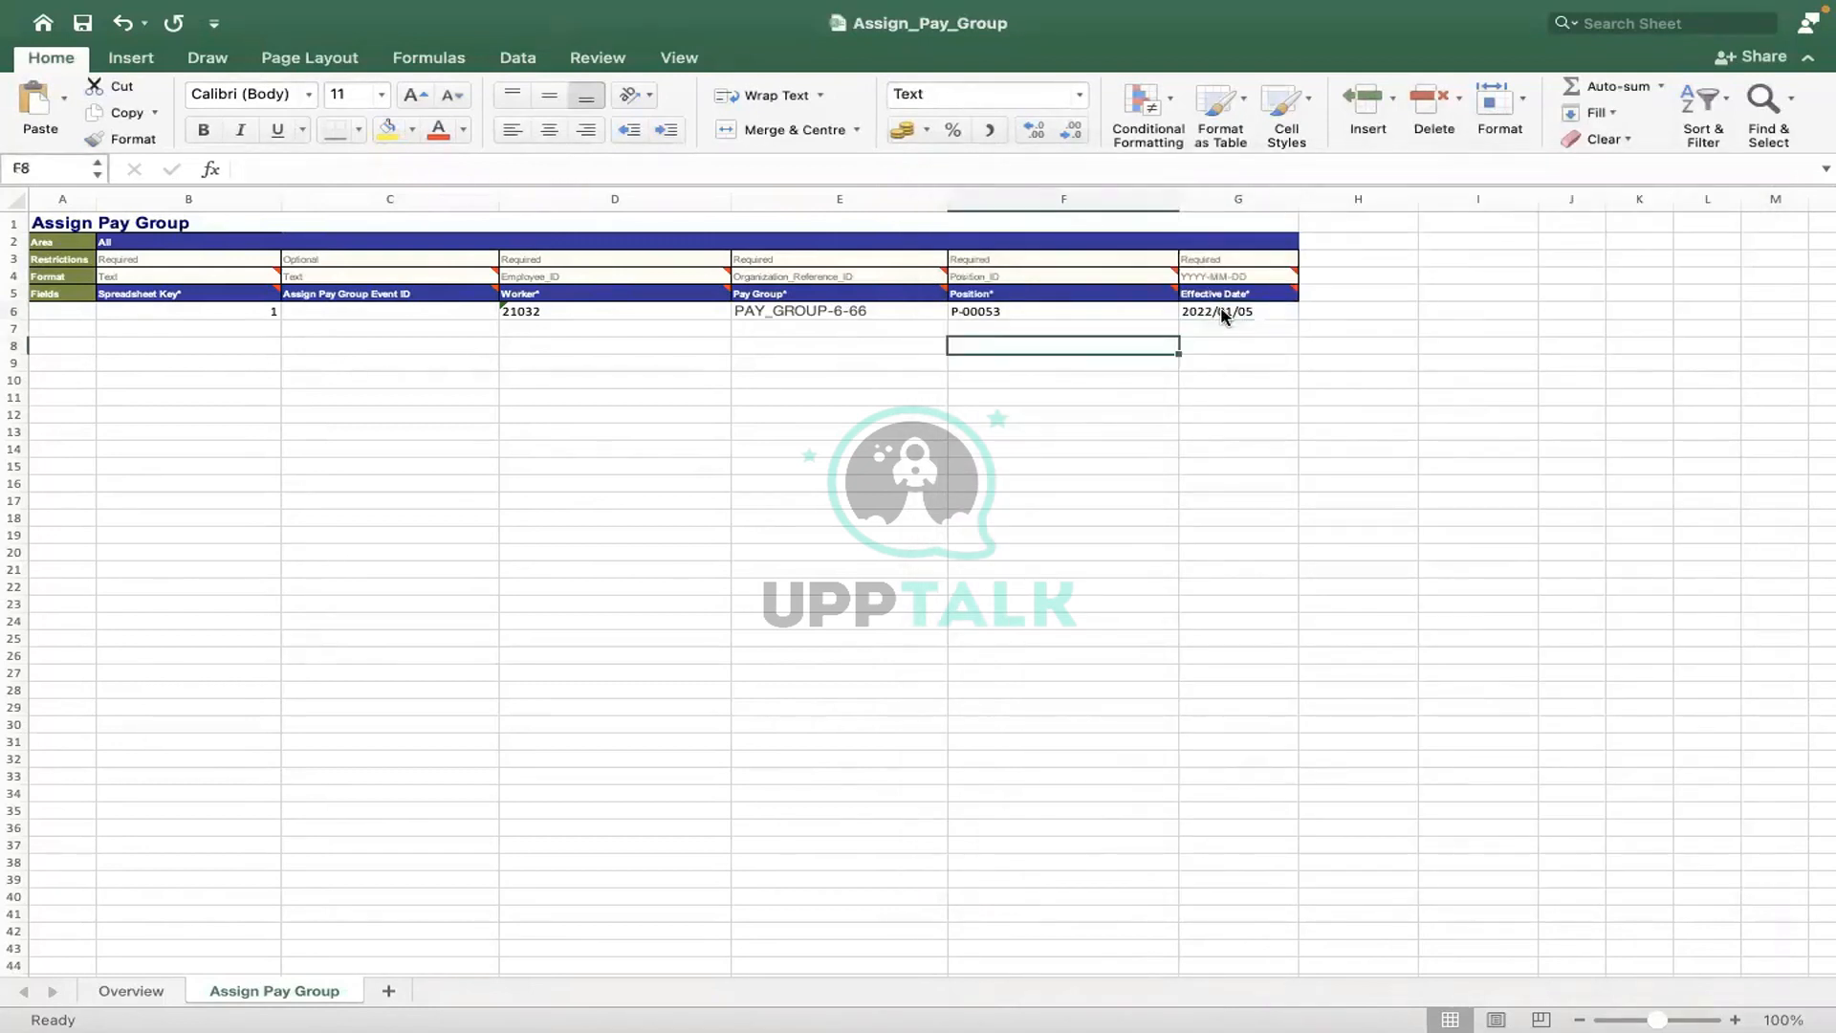
key(Up)
key(Up)
key(Right)
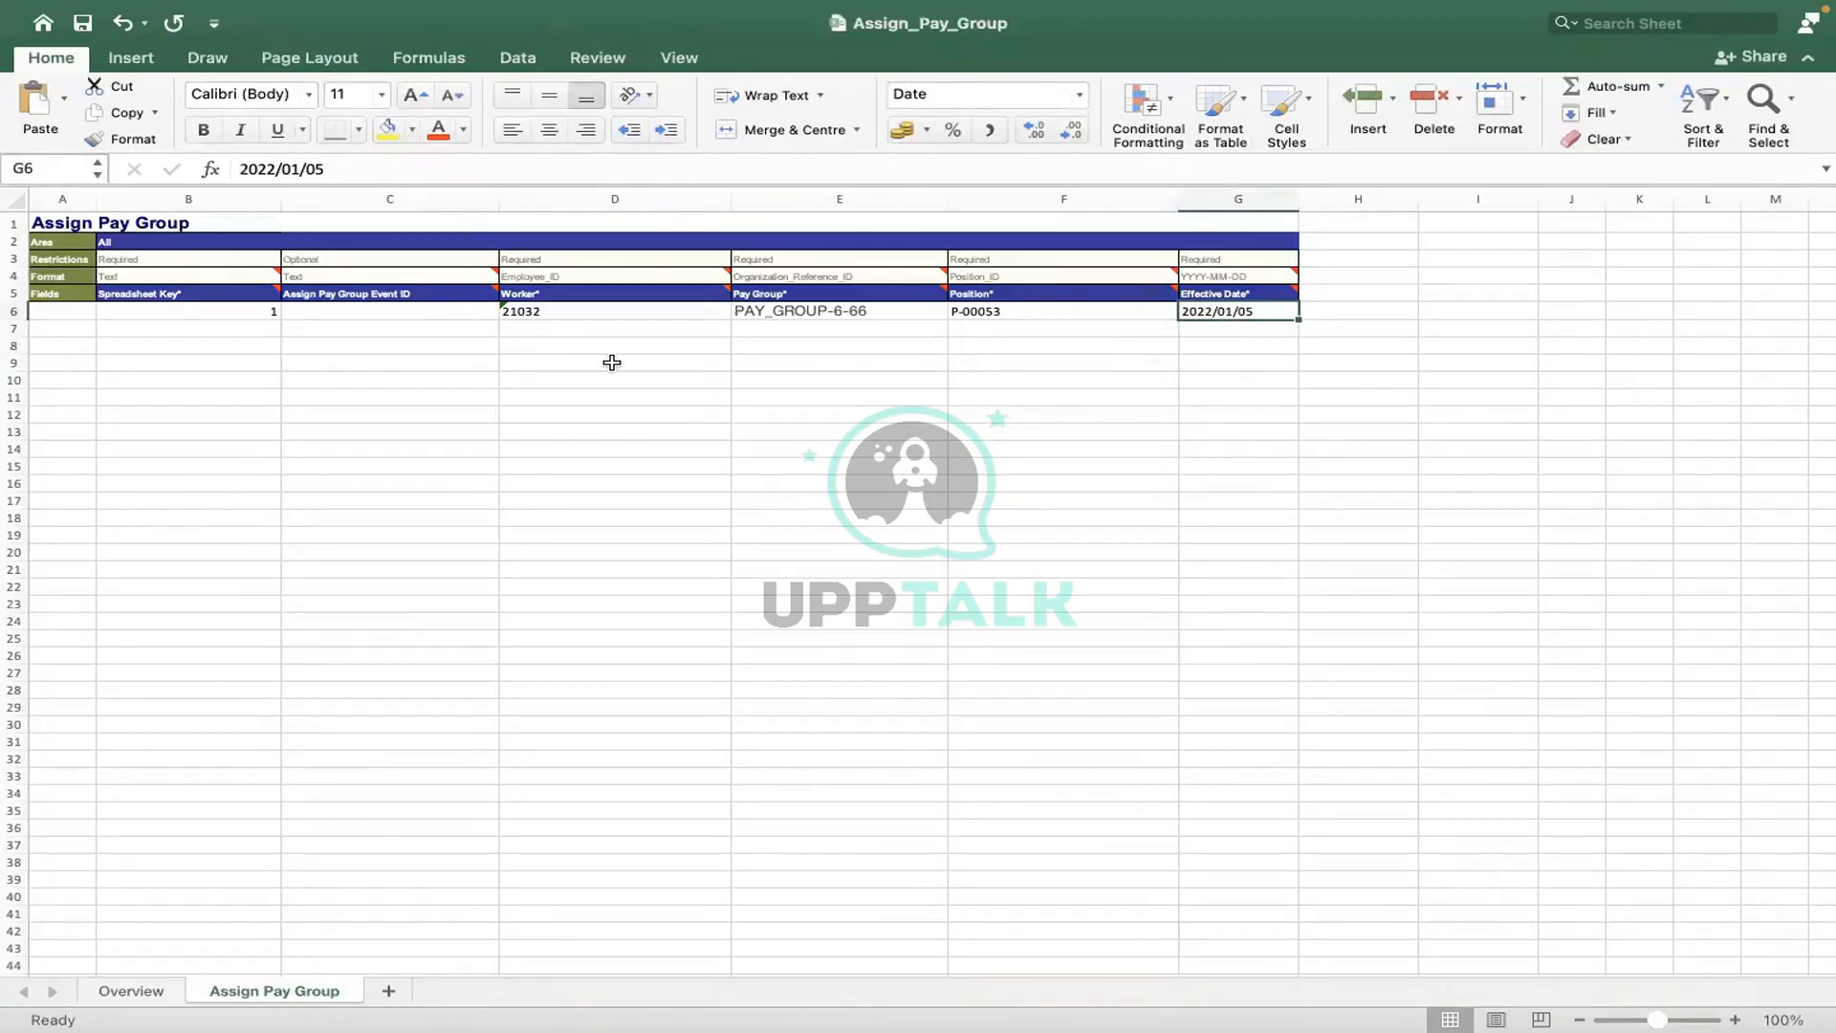
click(724, 425)
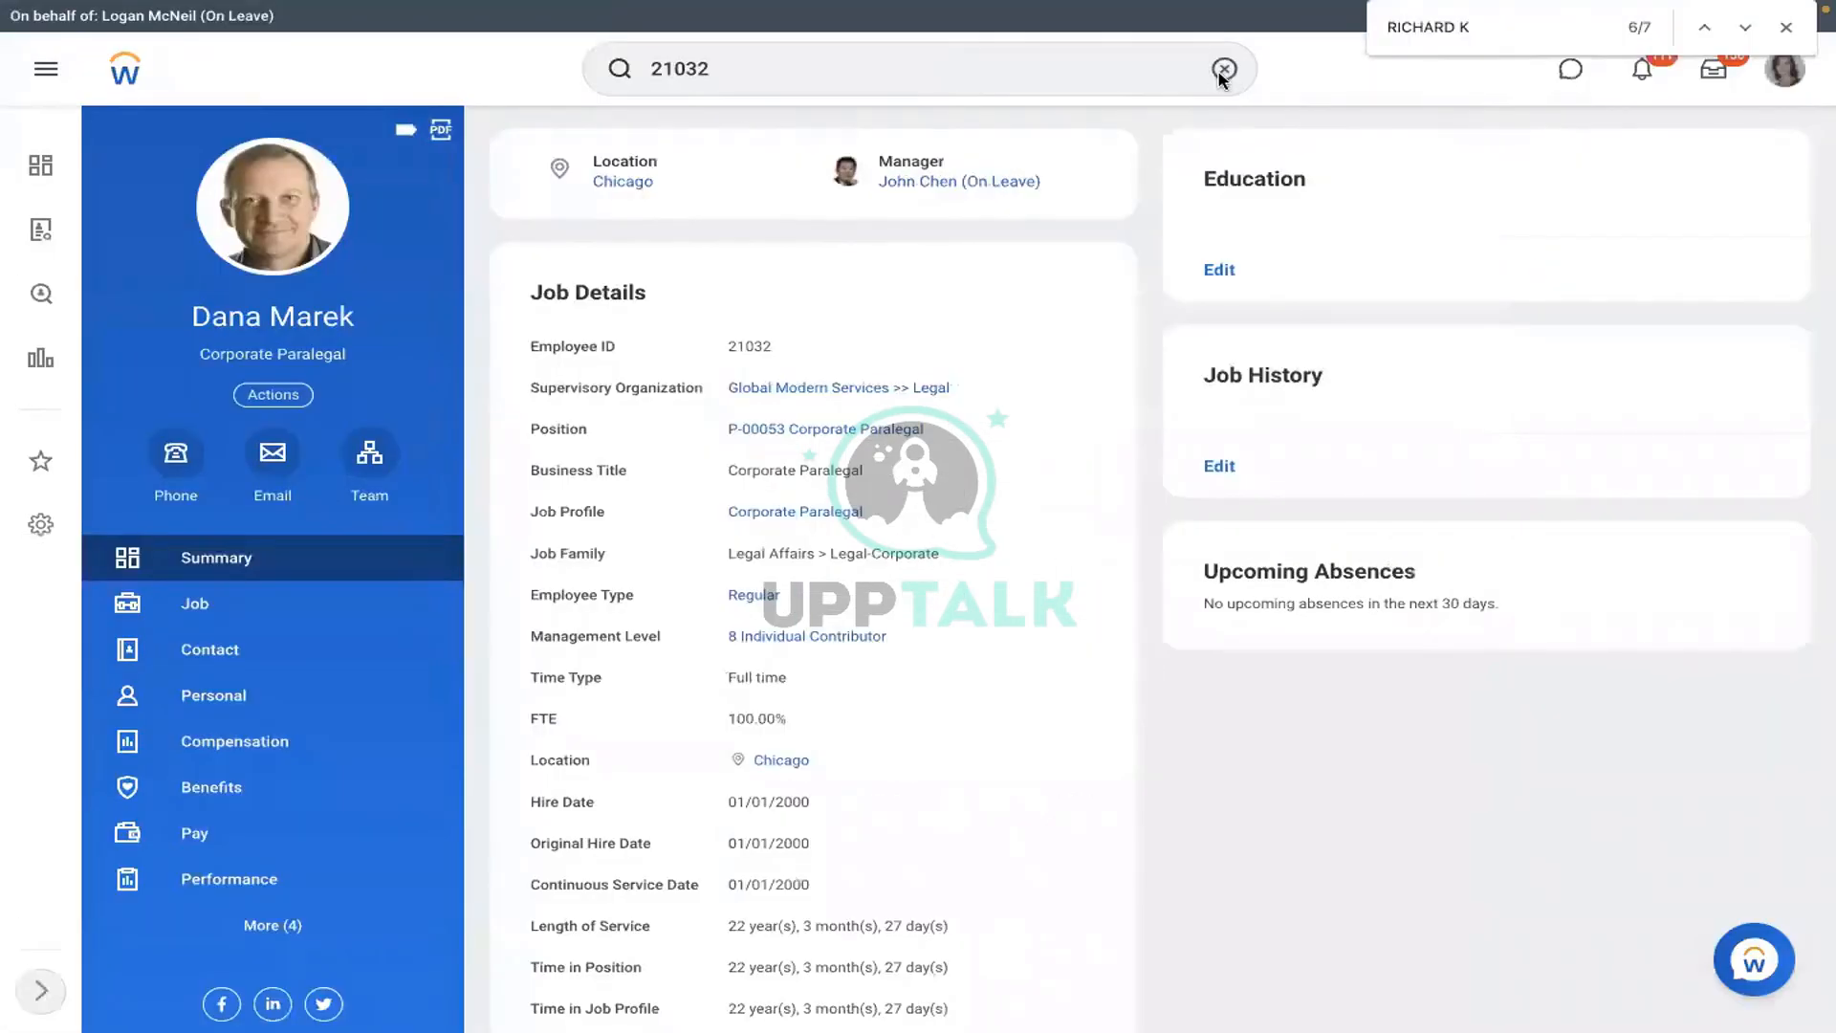
- Run View Pay Group for RMS - Monthly PYG and open the AMD - Manager HR member's profile
click(1554, 69)
text(VIEW)
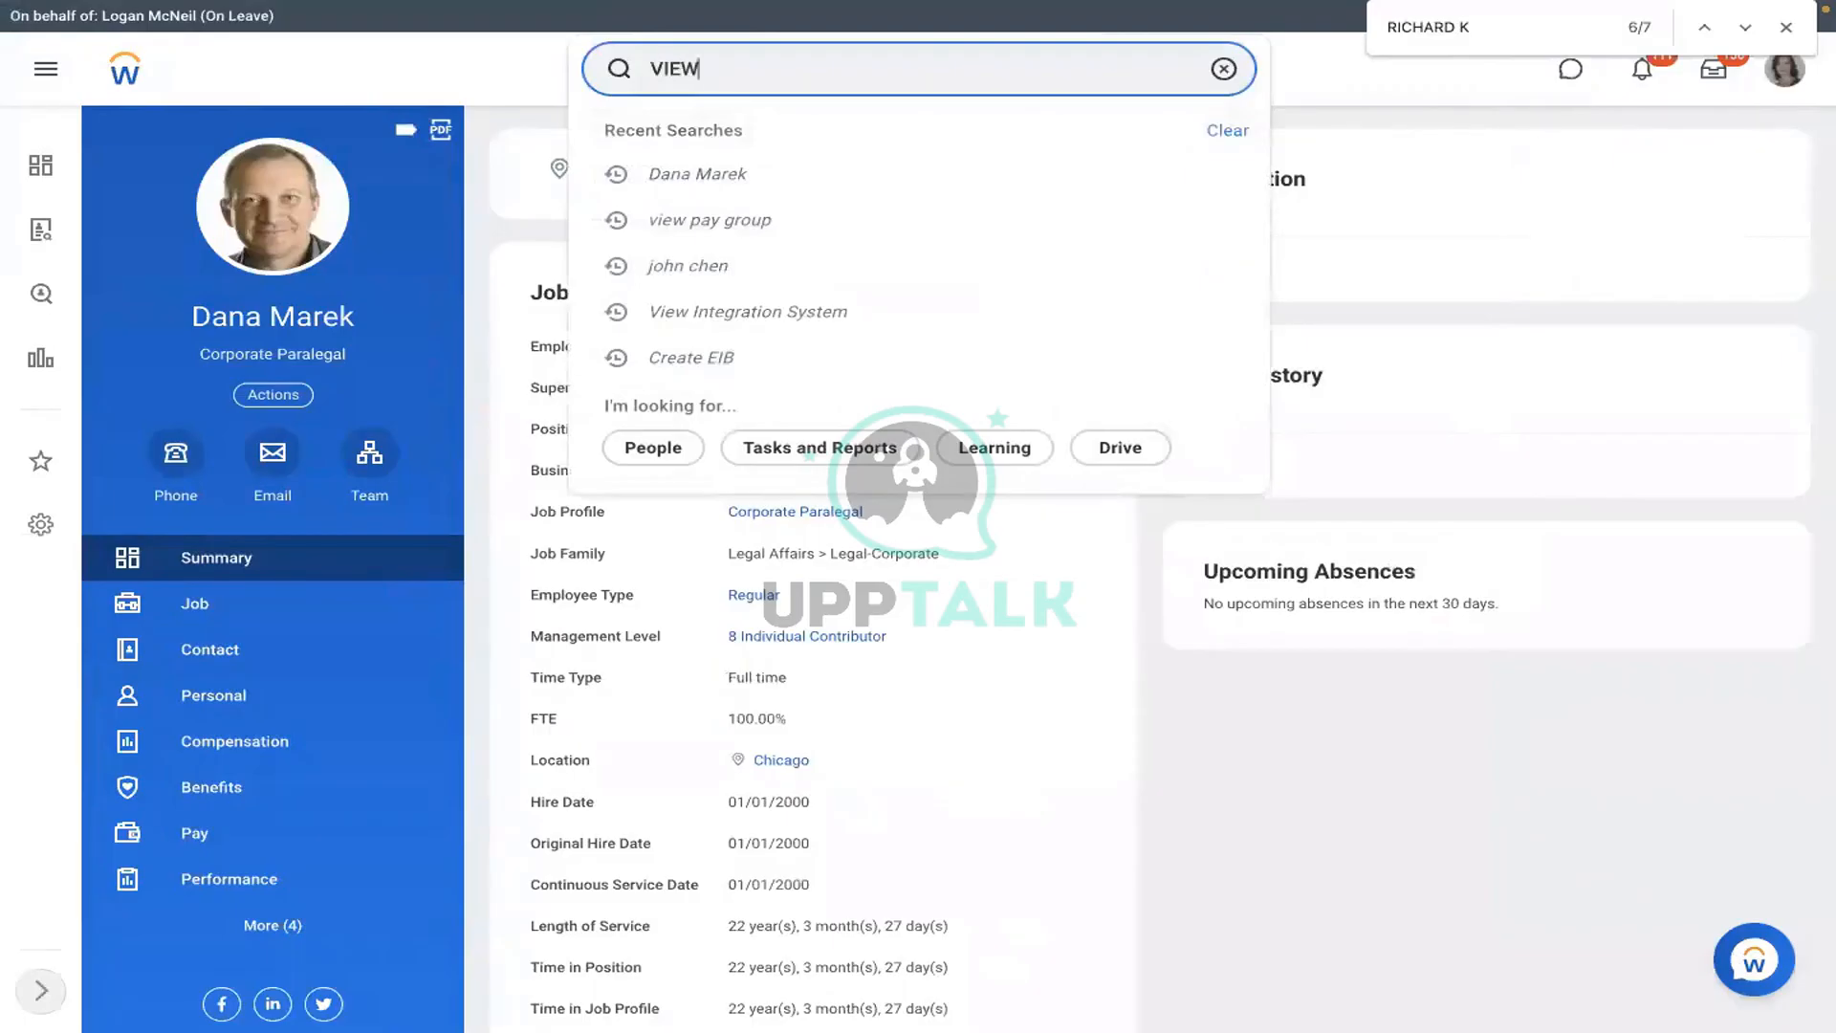
text( PAY GROUP)
click(1136, 118)
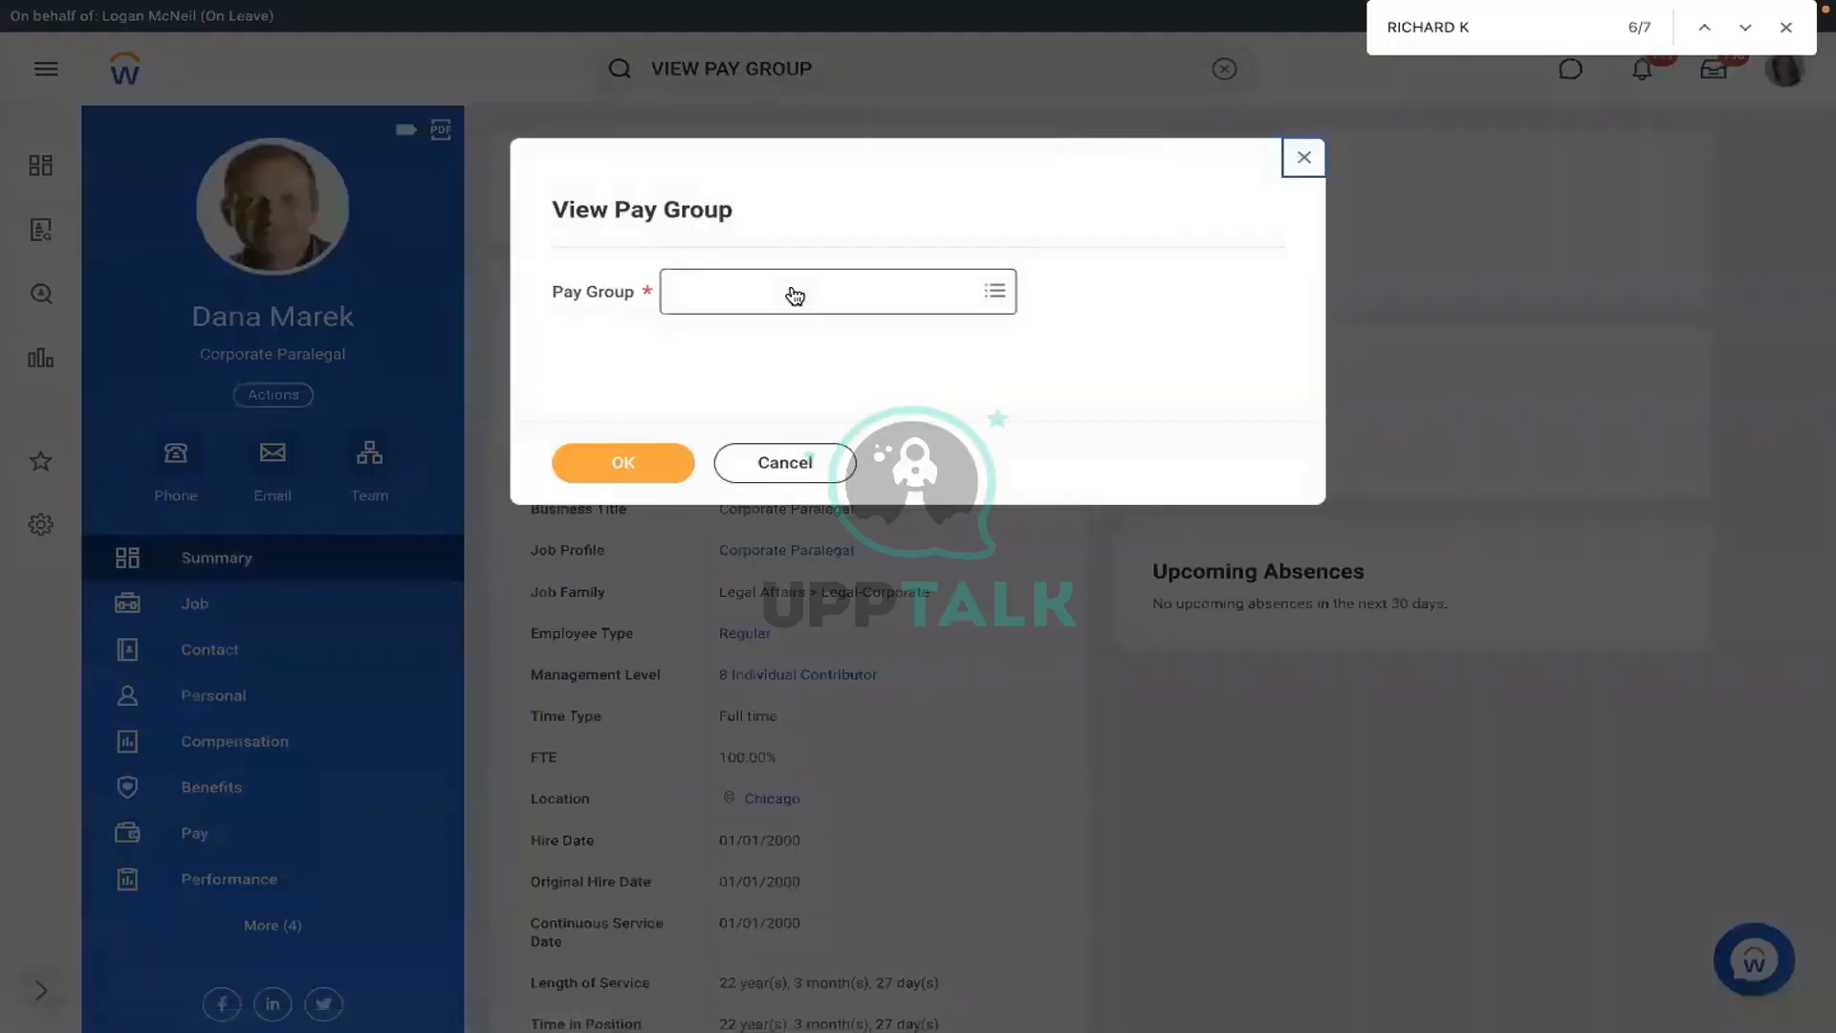
click(793, 288)
text(RM)
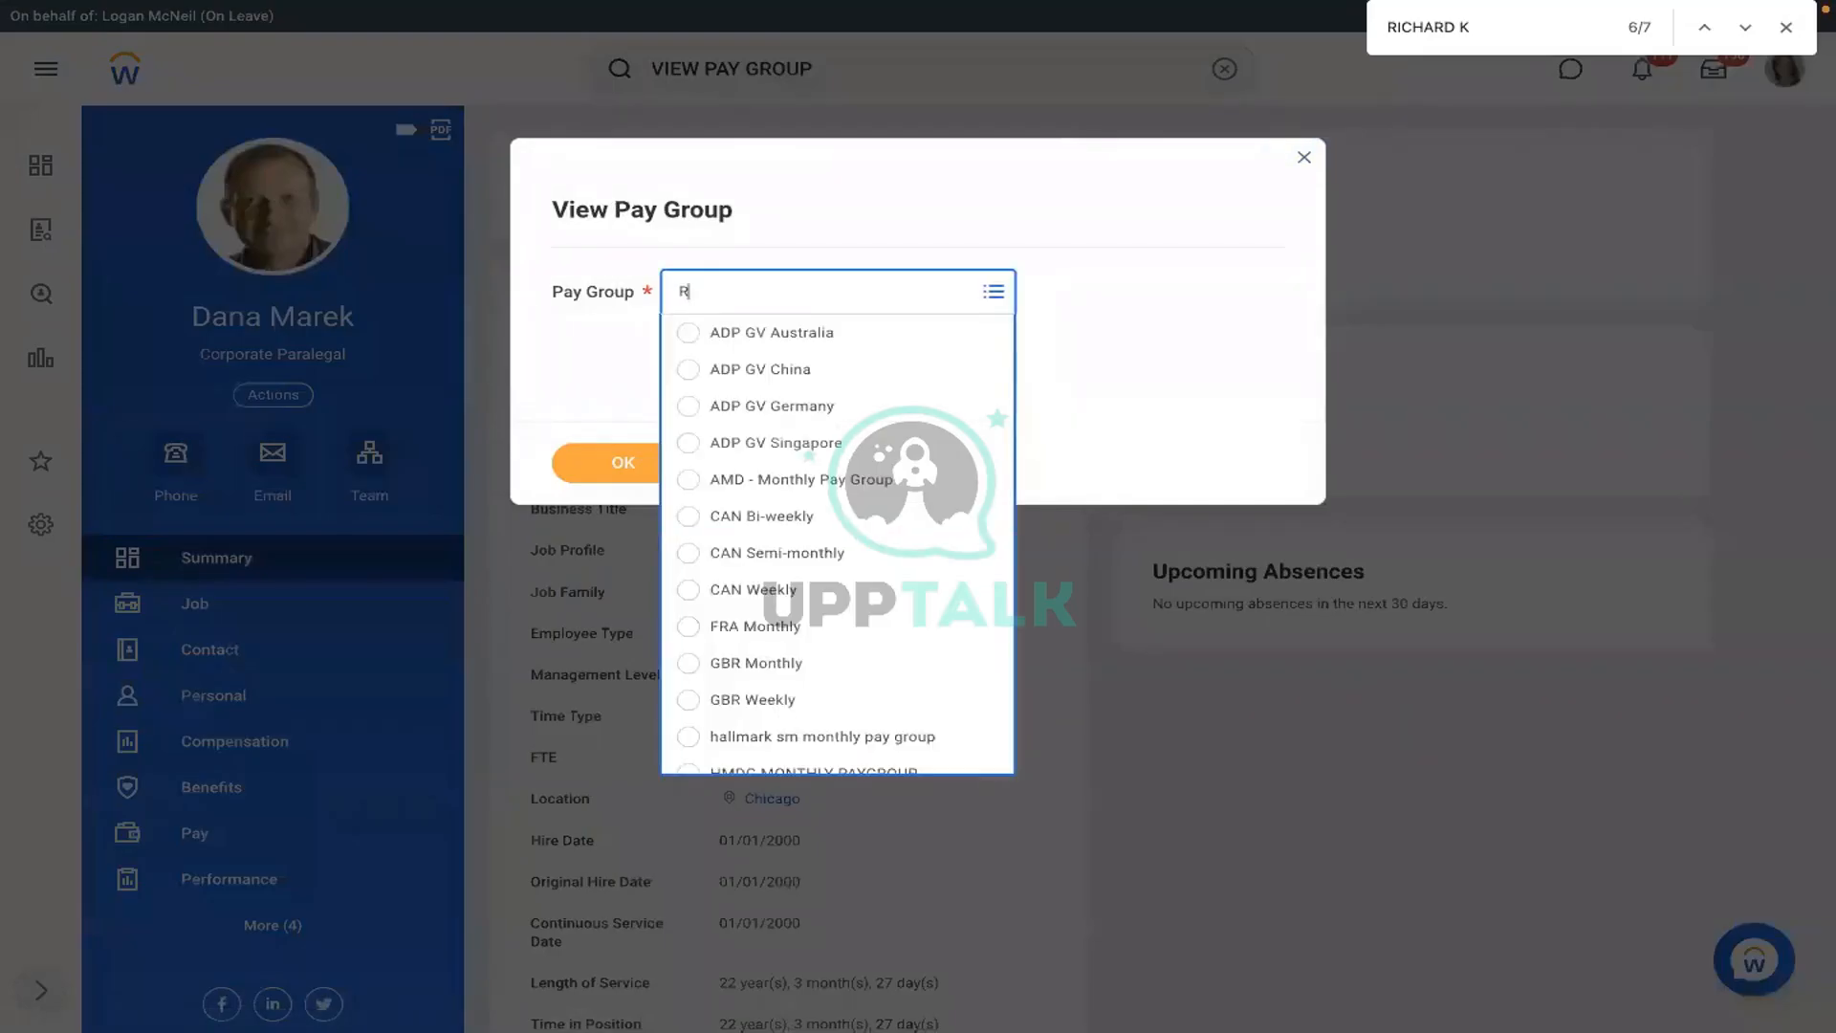
text(S)
key(Return)
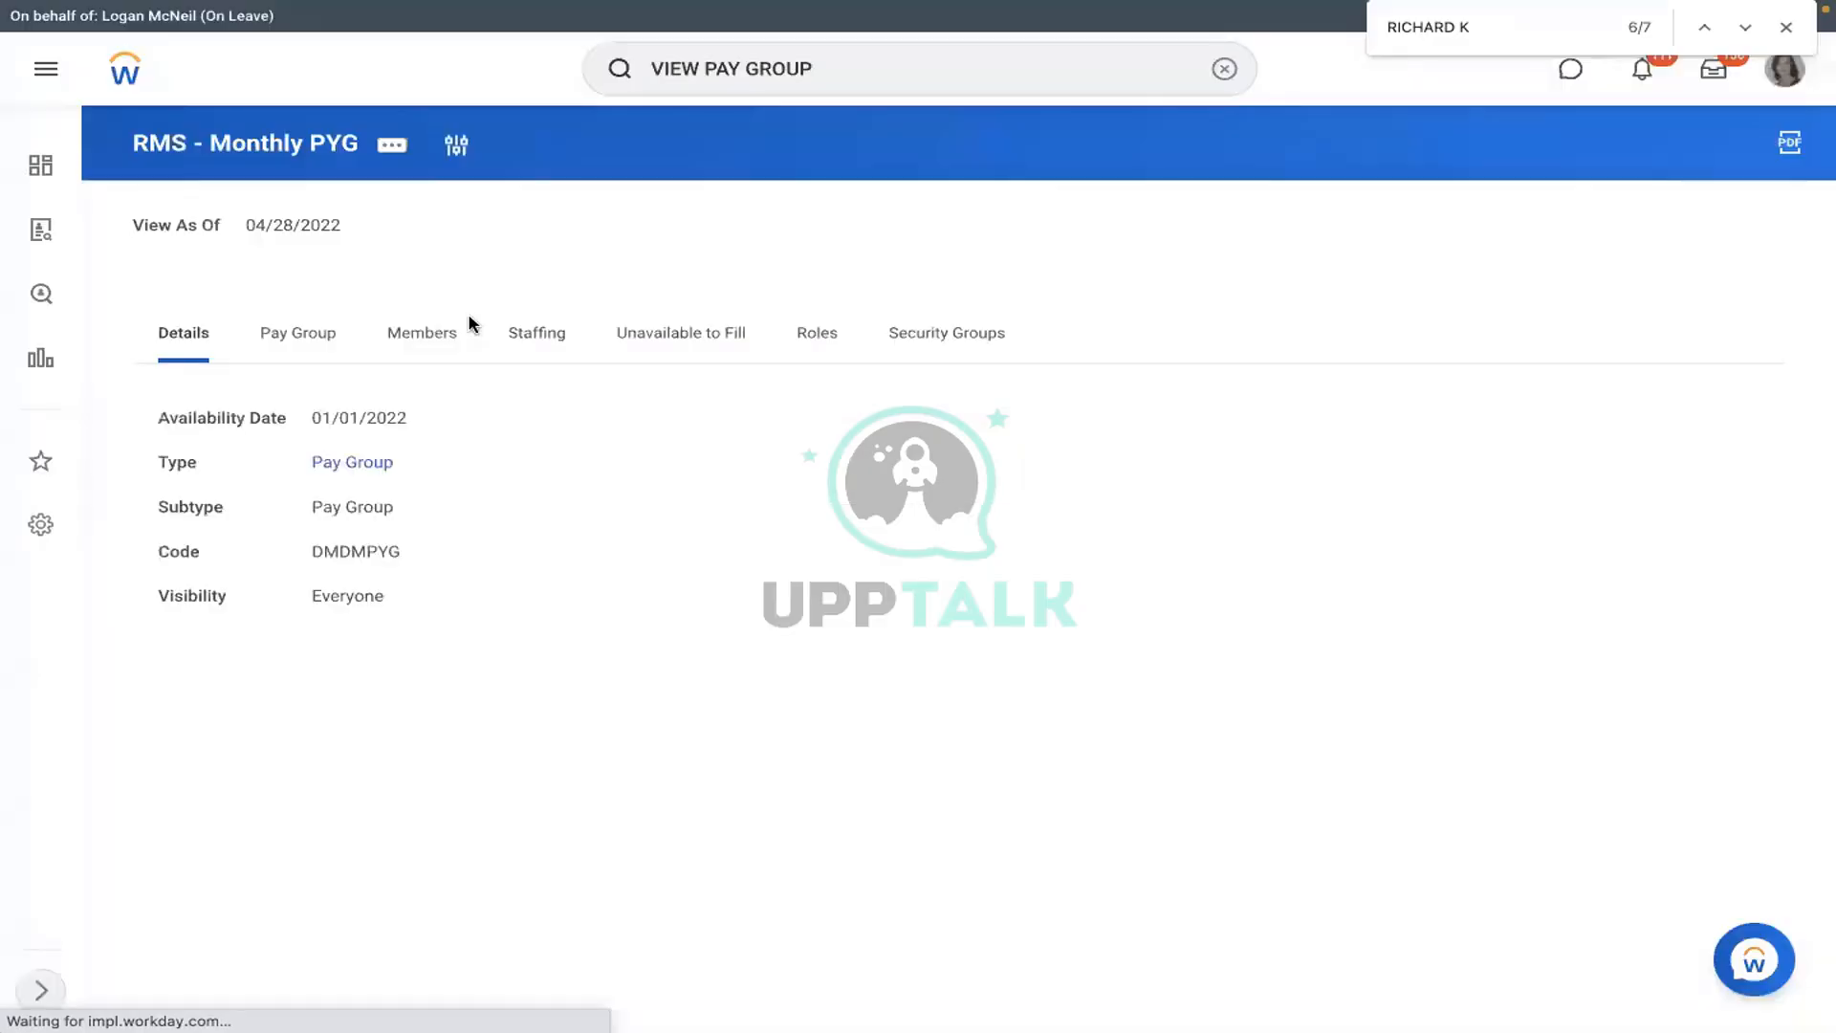
click(466, 325)
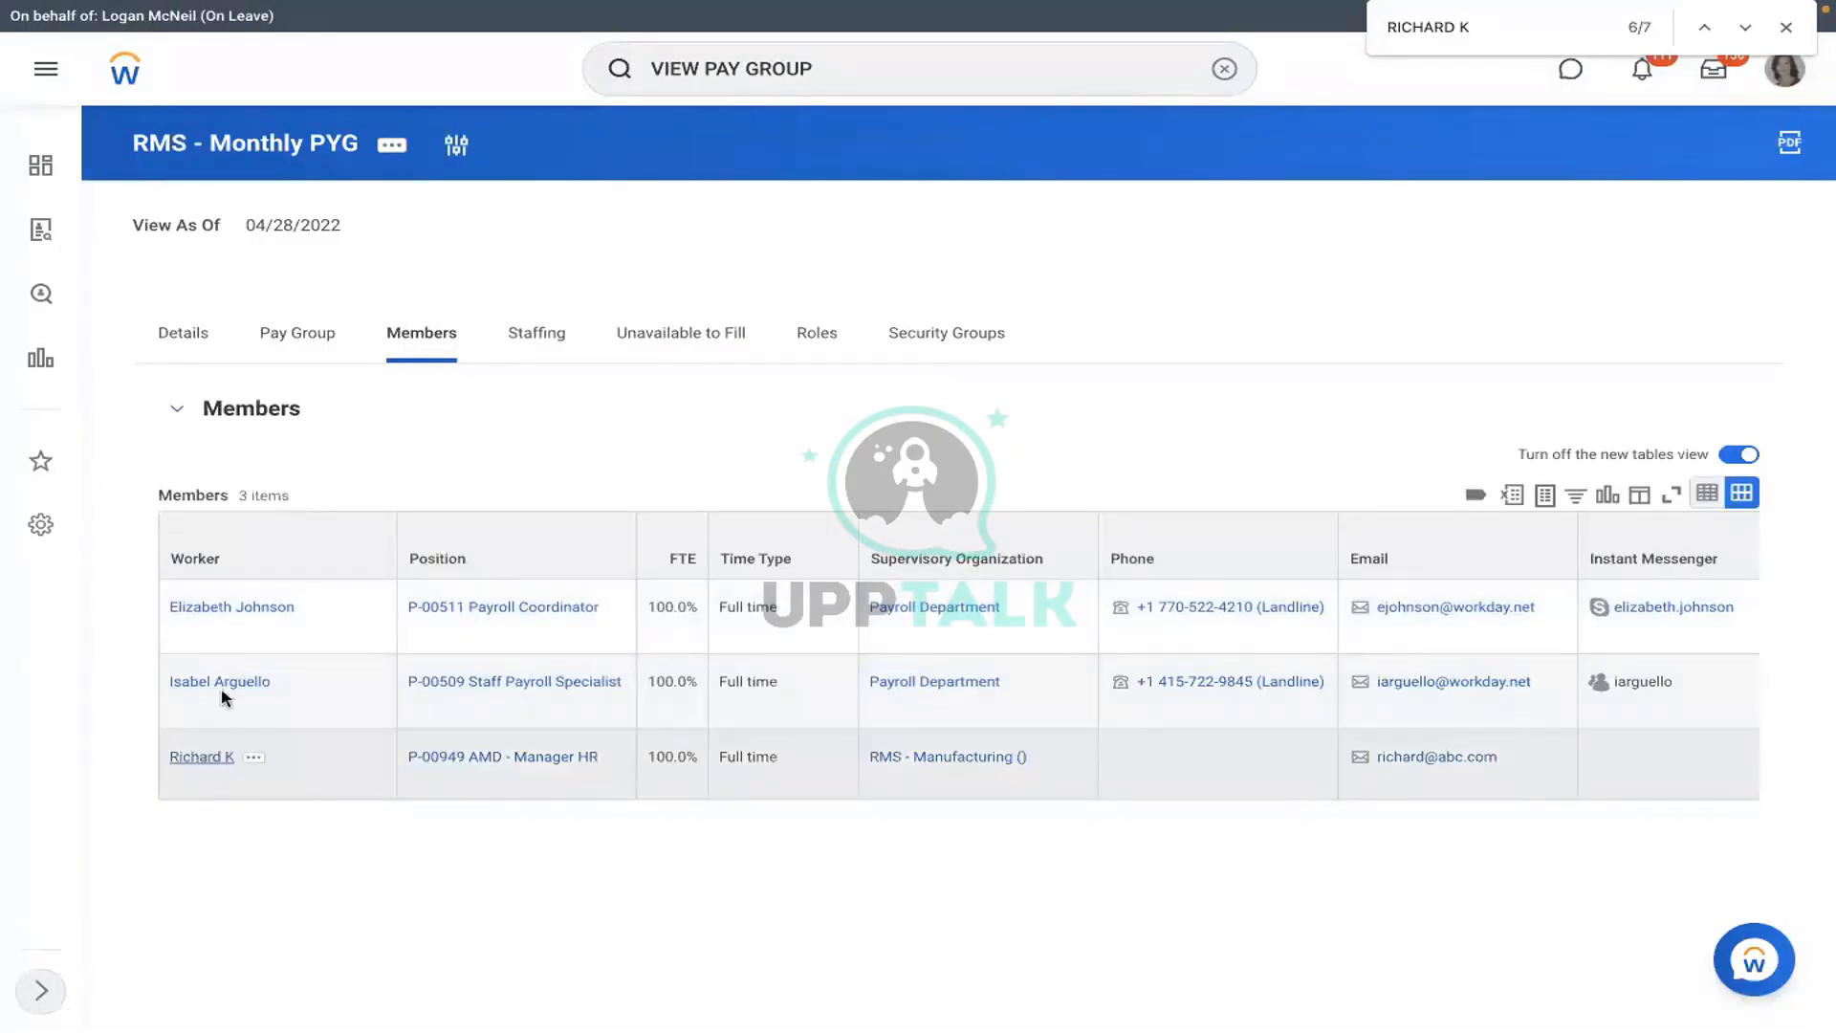
click(206, 754)
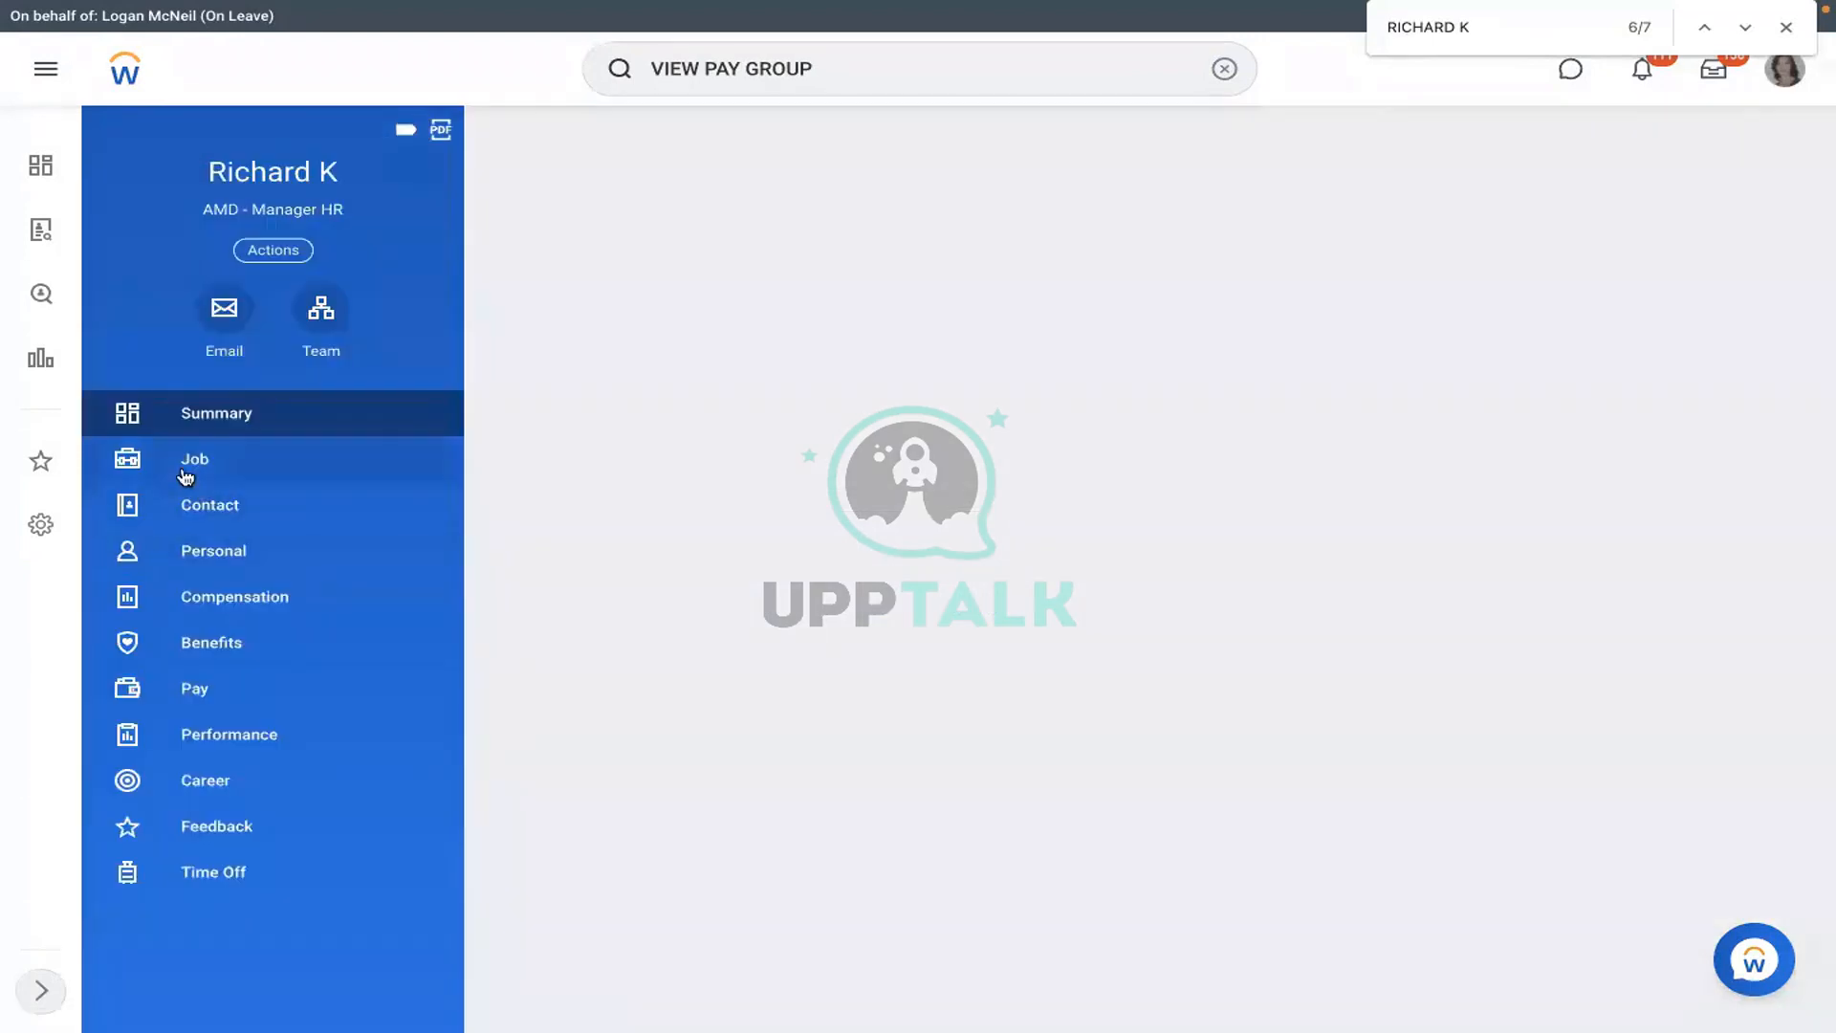
- Open Worker History from the Job section and the Assign Pay Group event's related actions
click(189, 470)
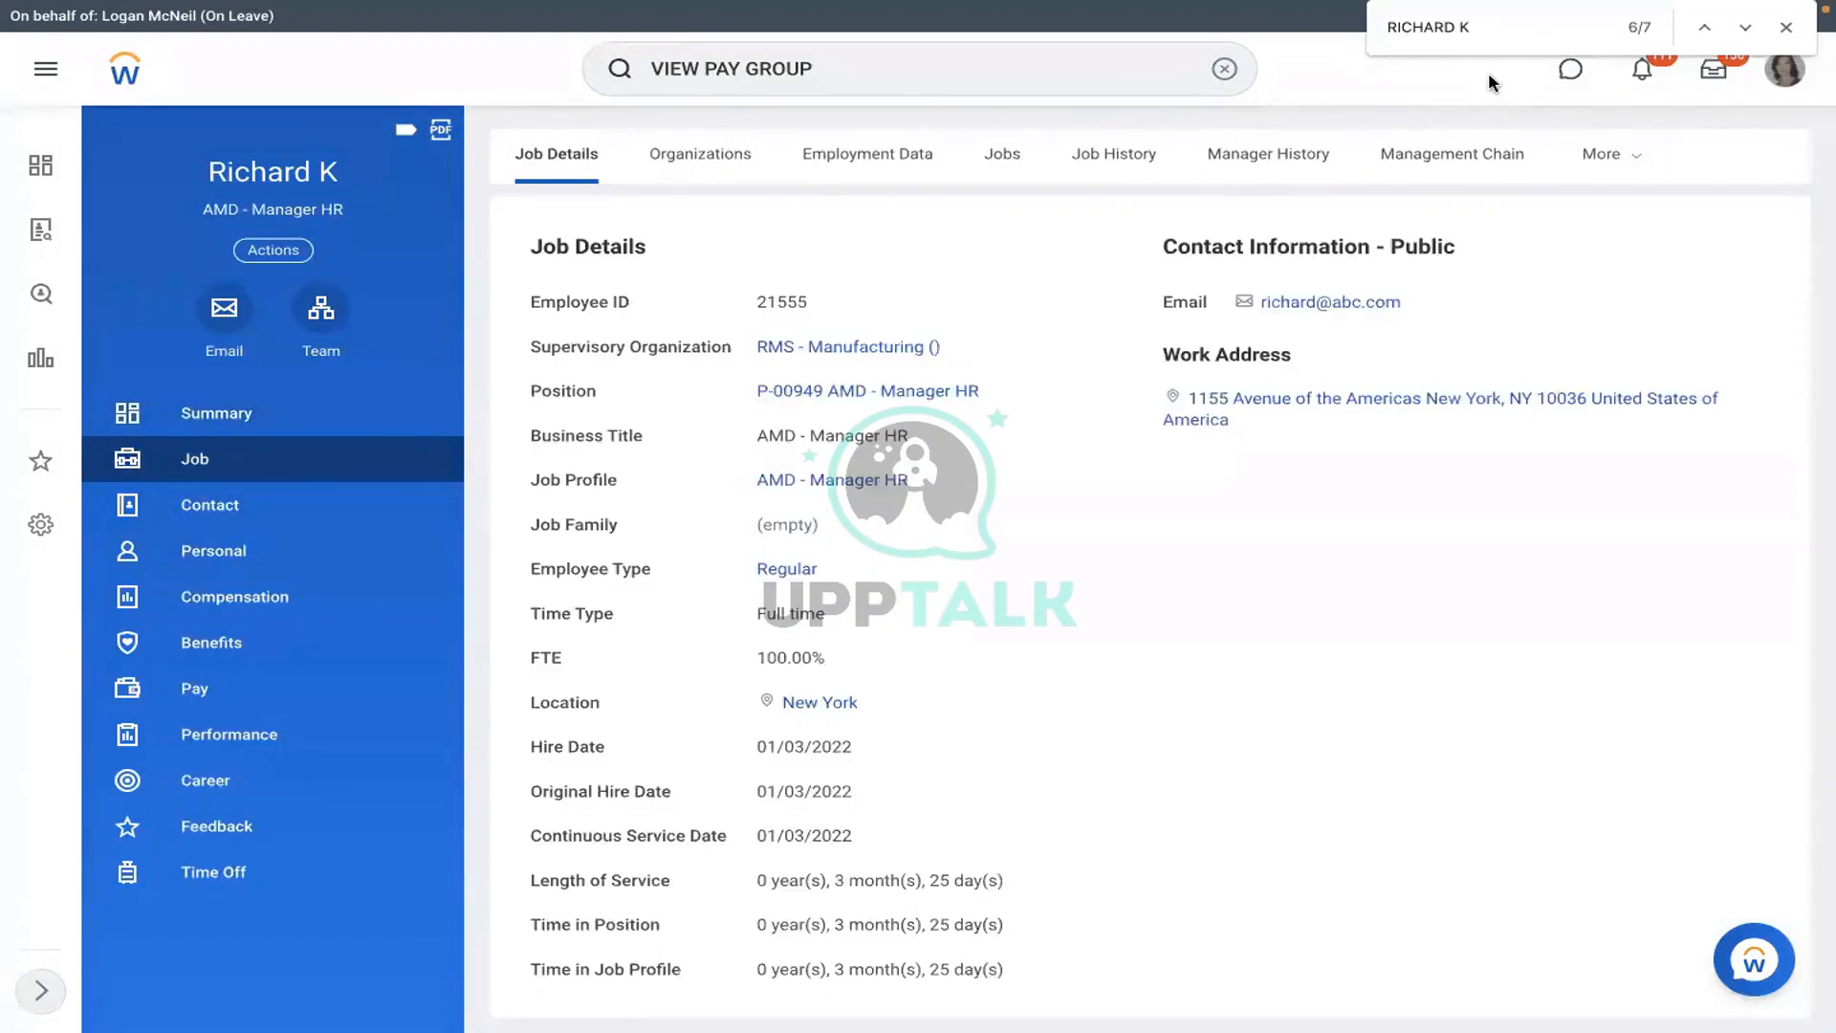
click(1590, 164)
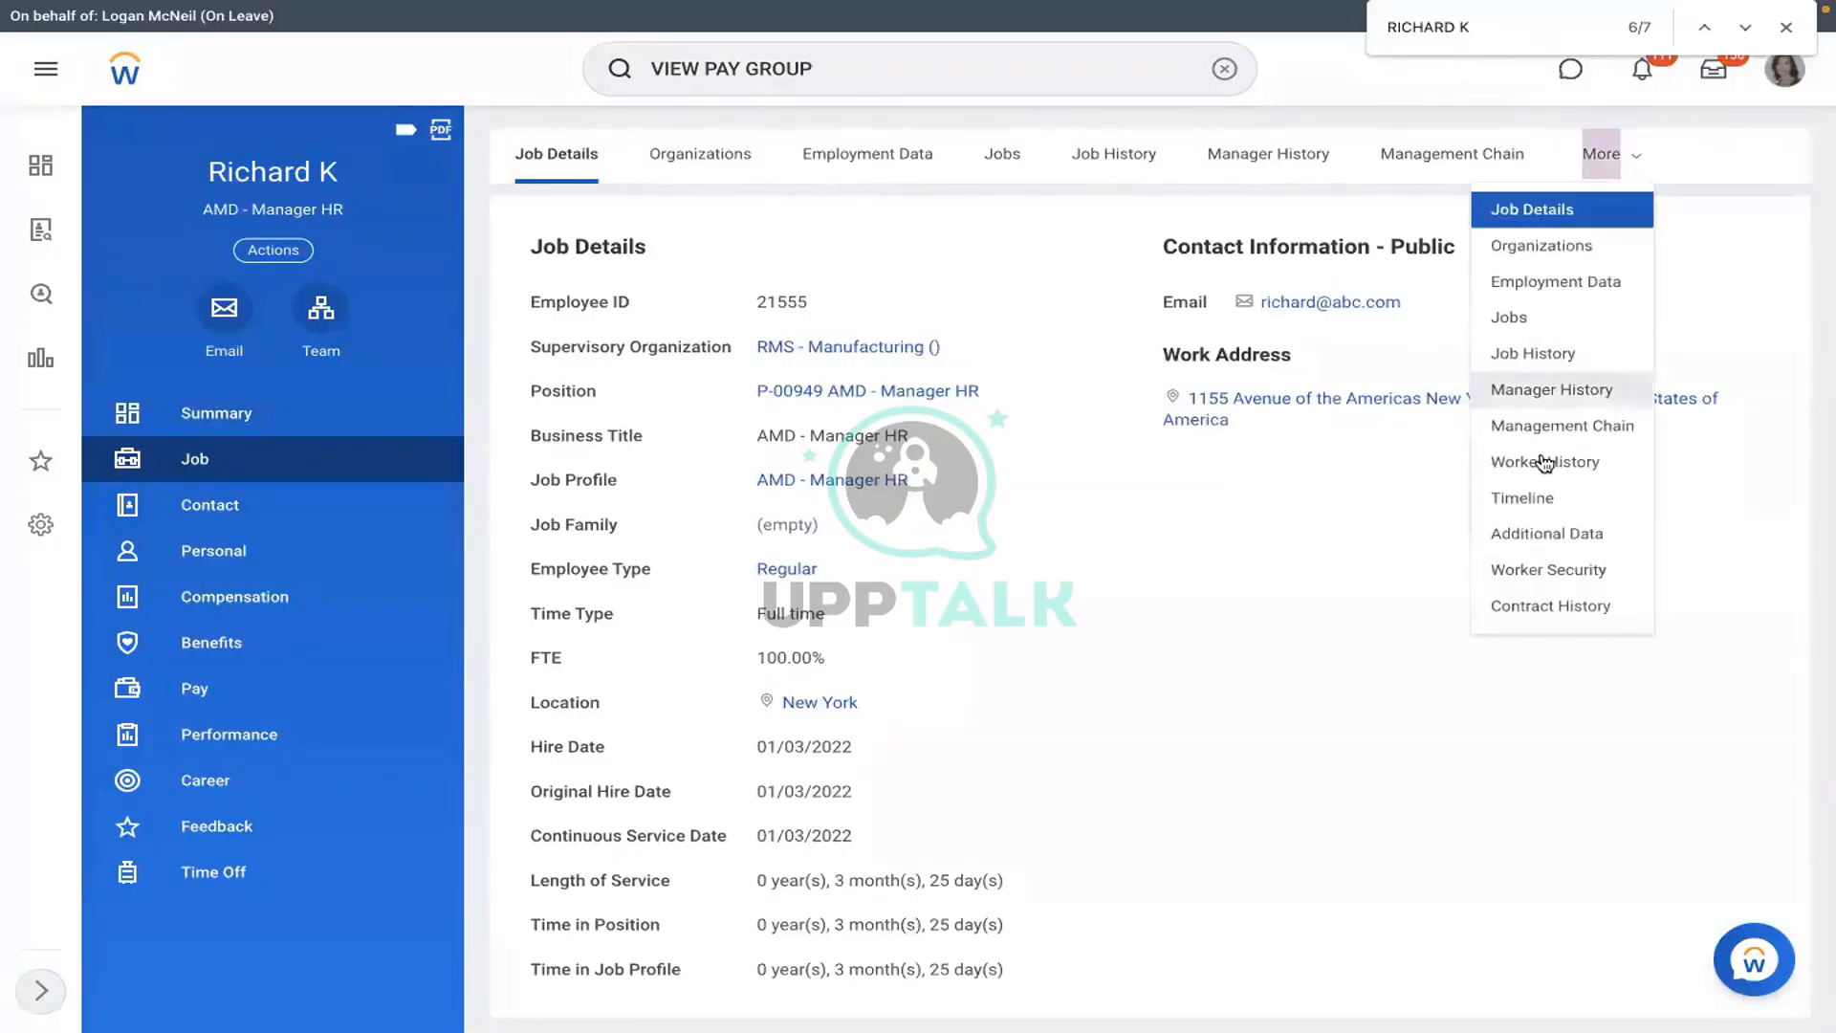
click(1541, 461)
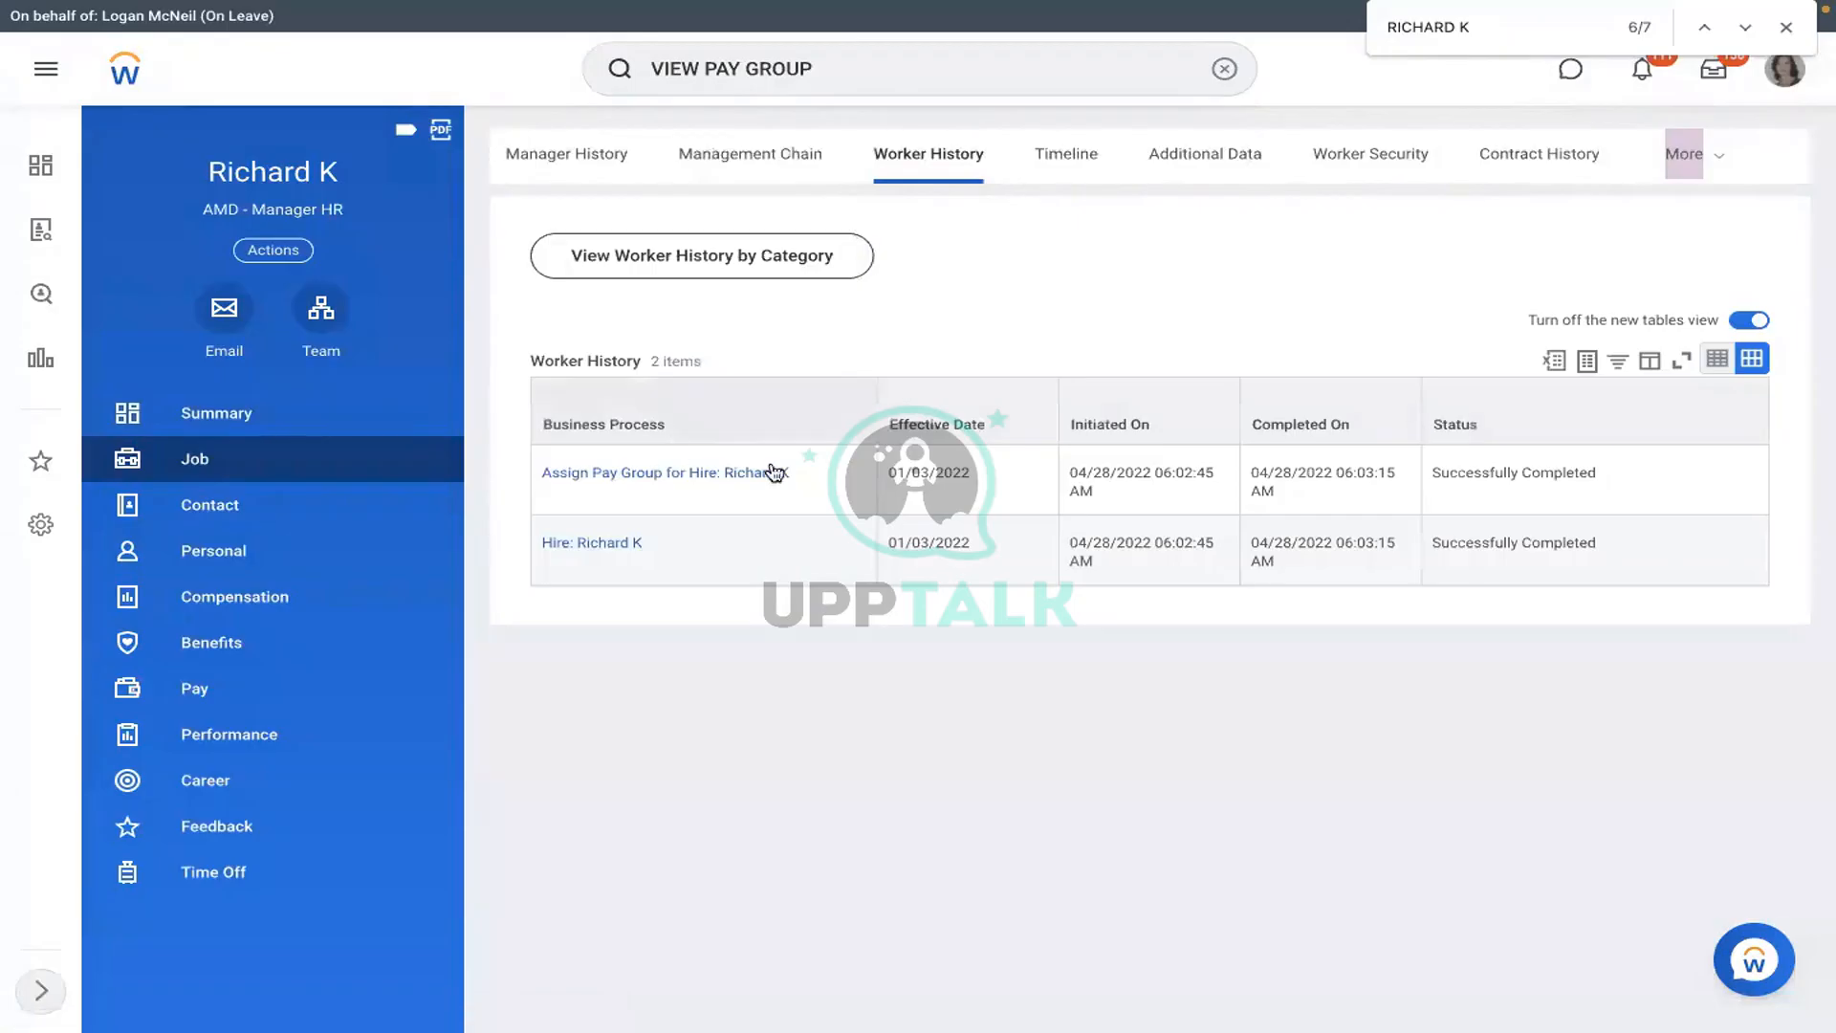
click(801, 476)
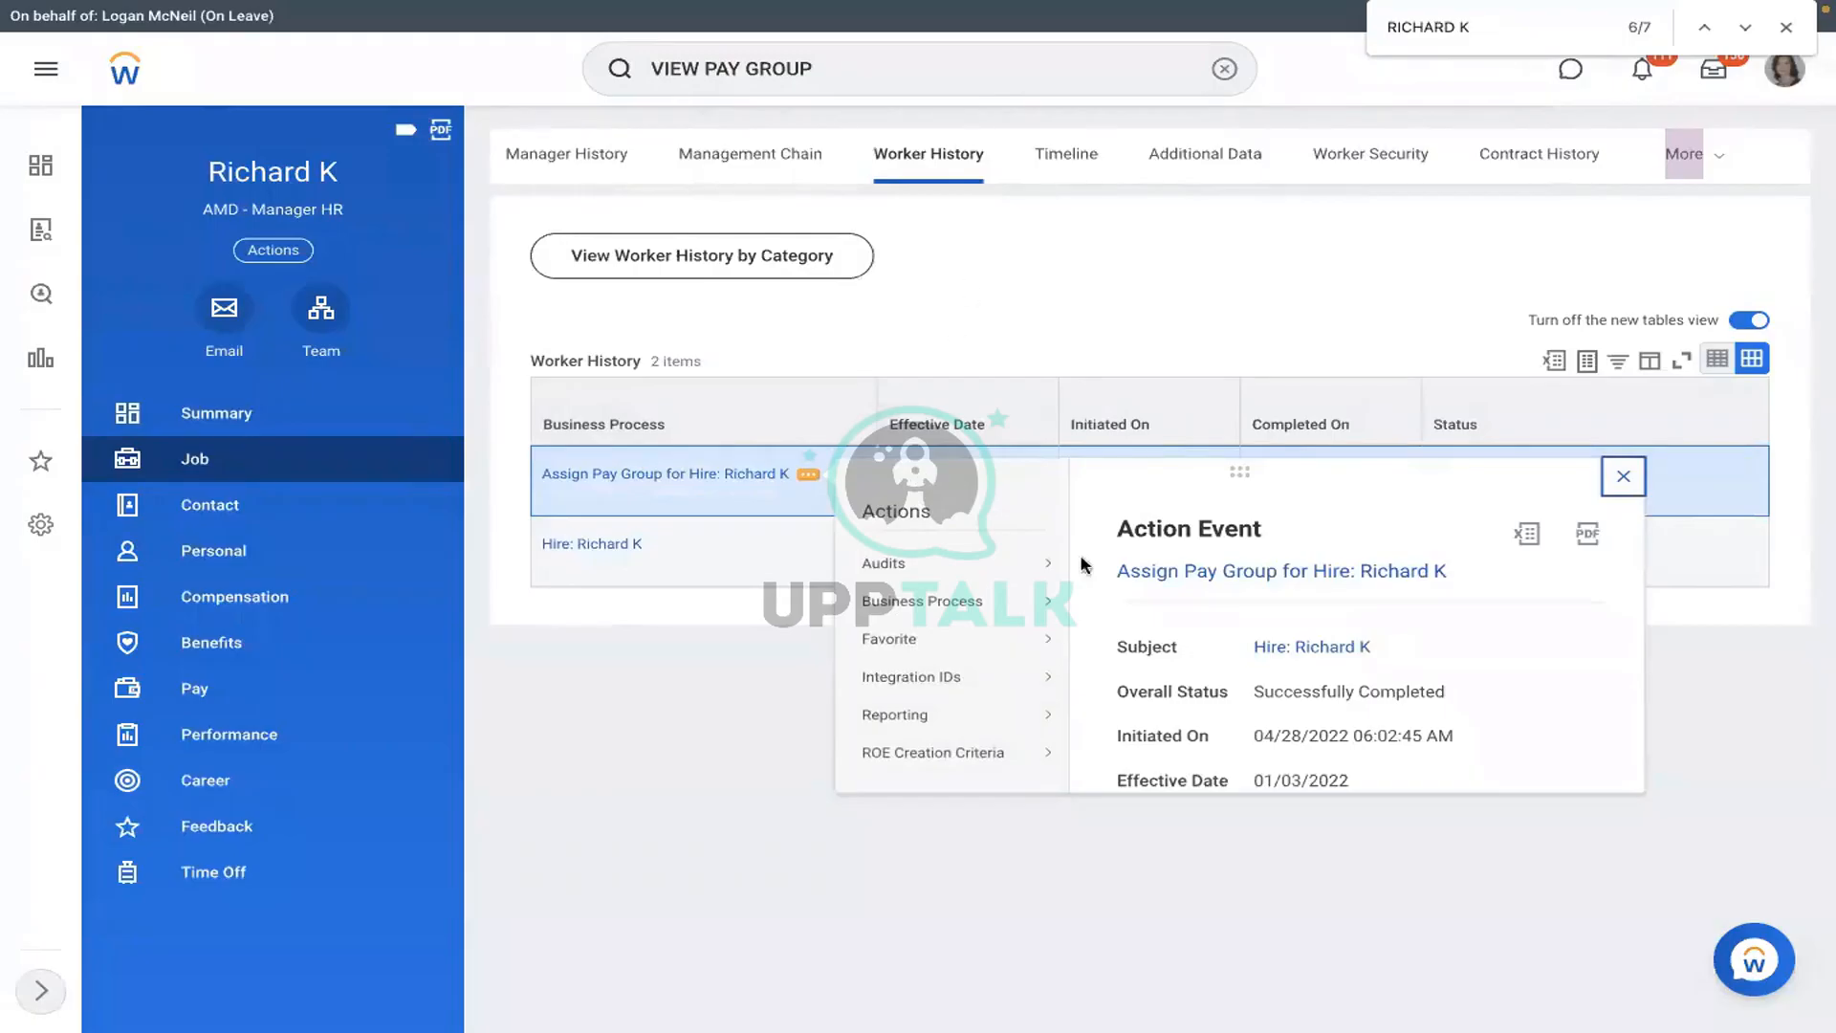
- Look up the pay group event's integration ID and start entering 464884 in cell C6
mouse_move(979, 600)
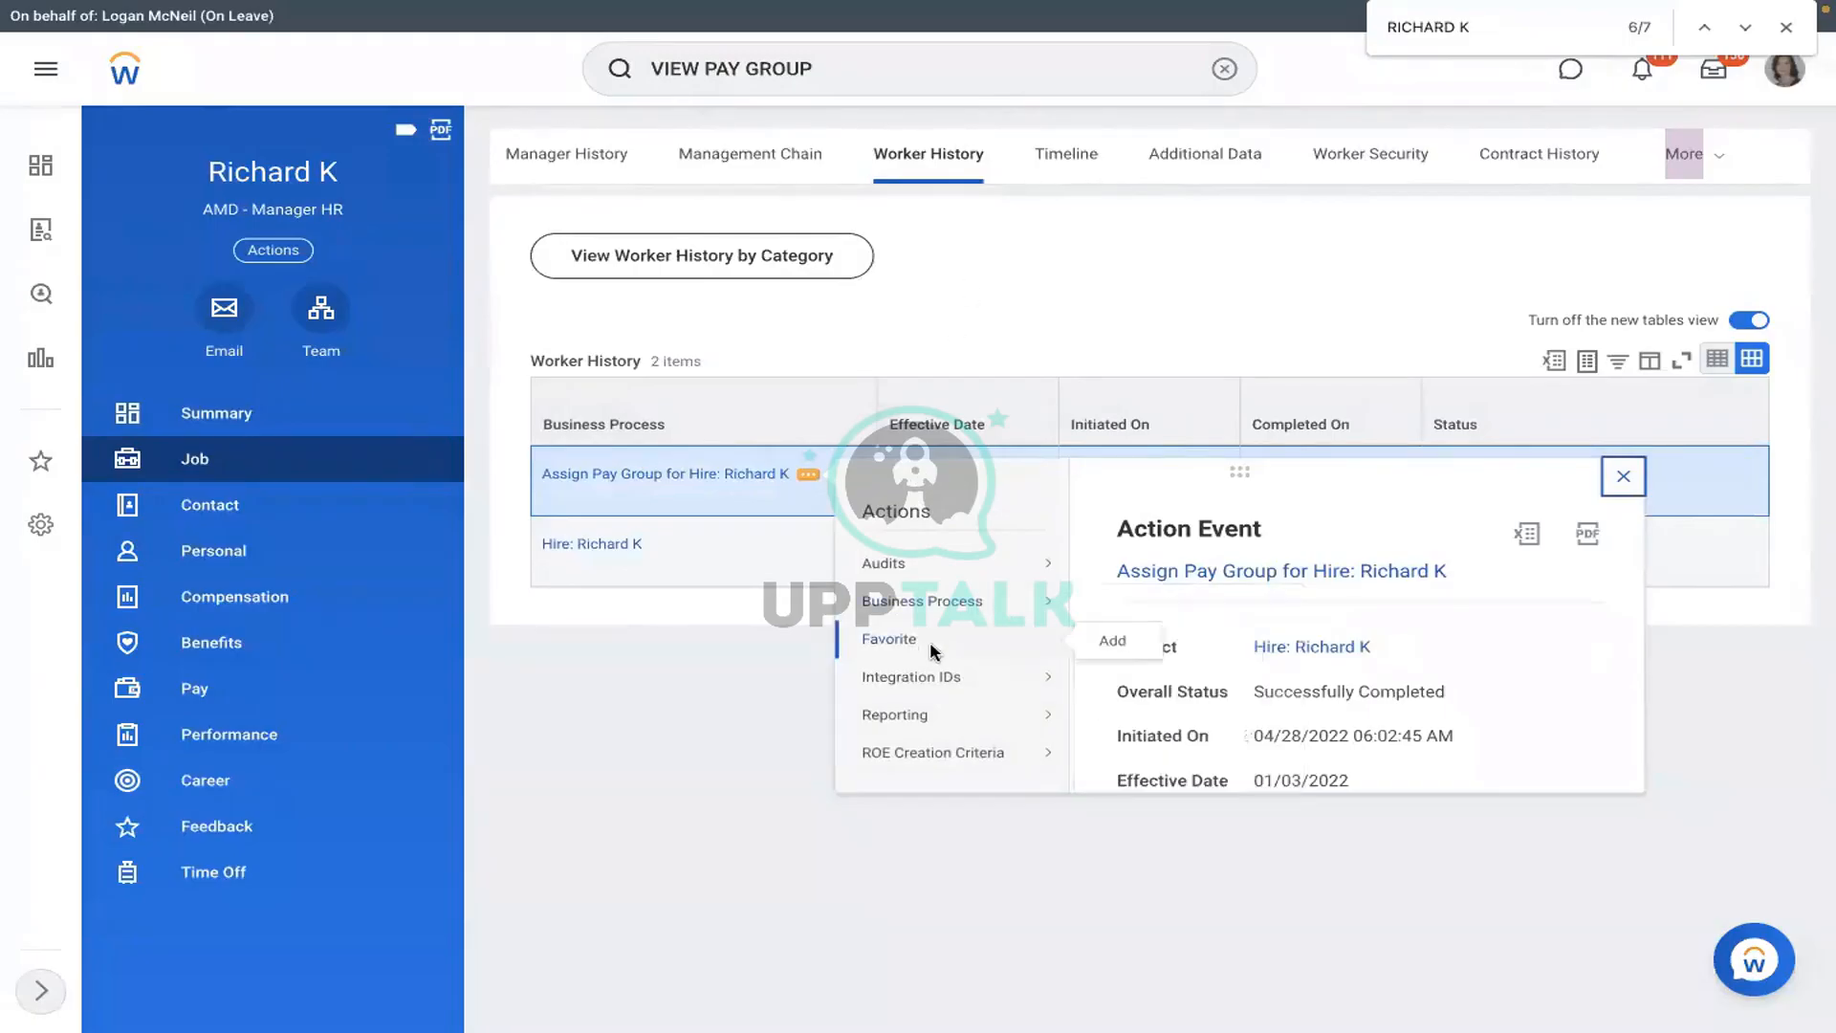
mouse_move(951, 674)
click(1121, 680)
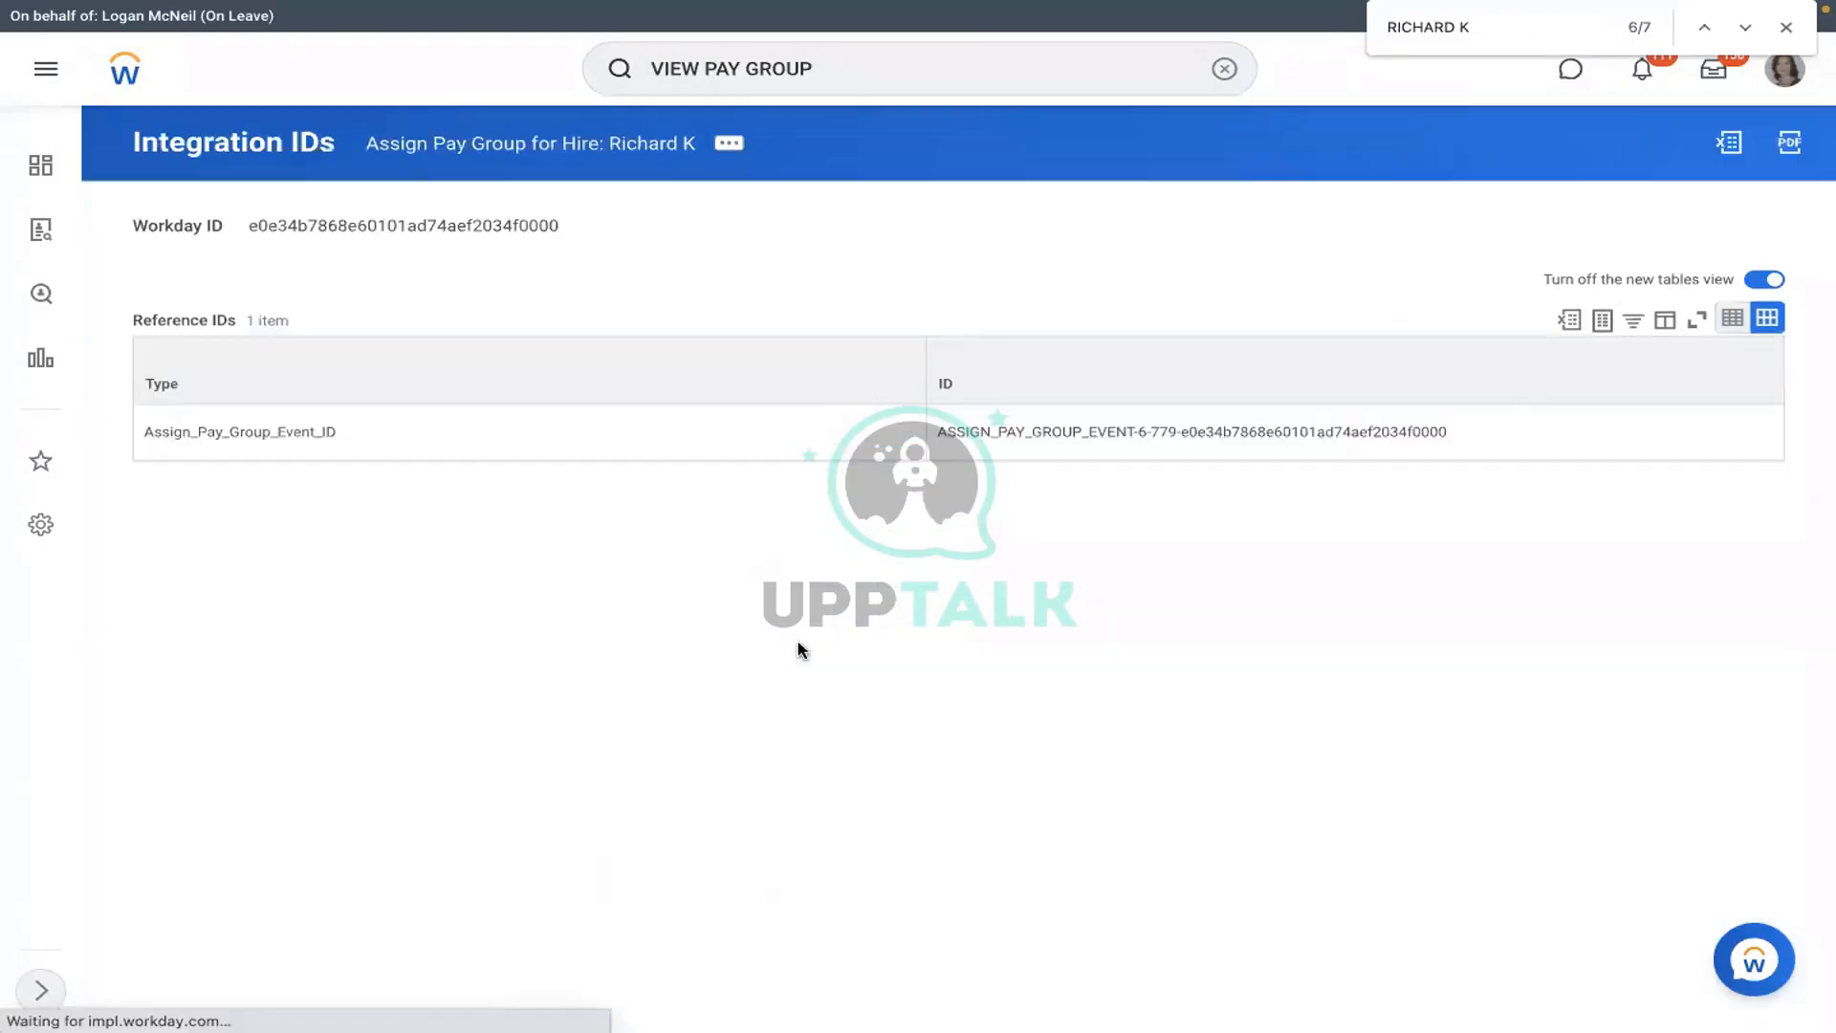
double_click(283, 430)
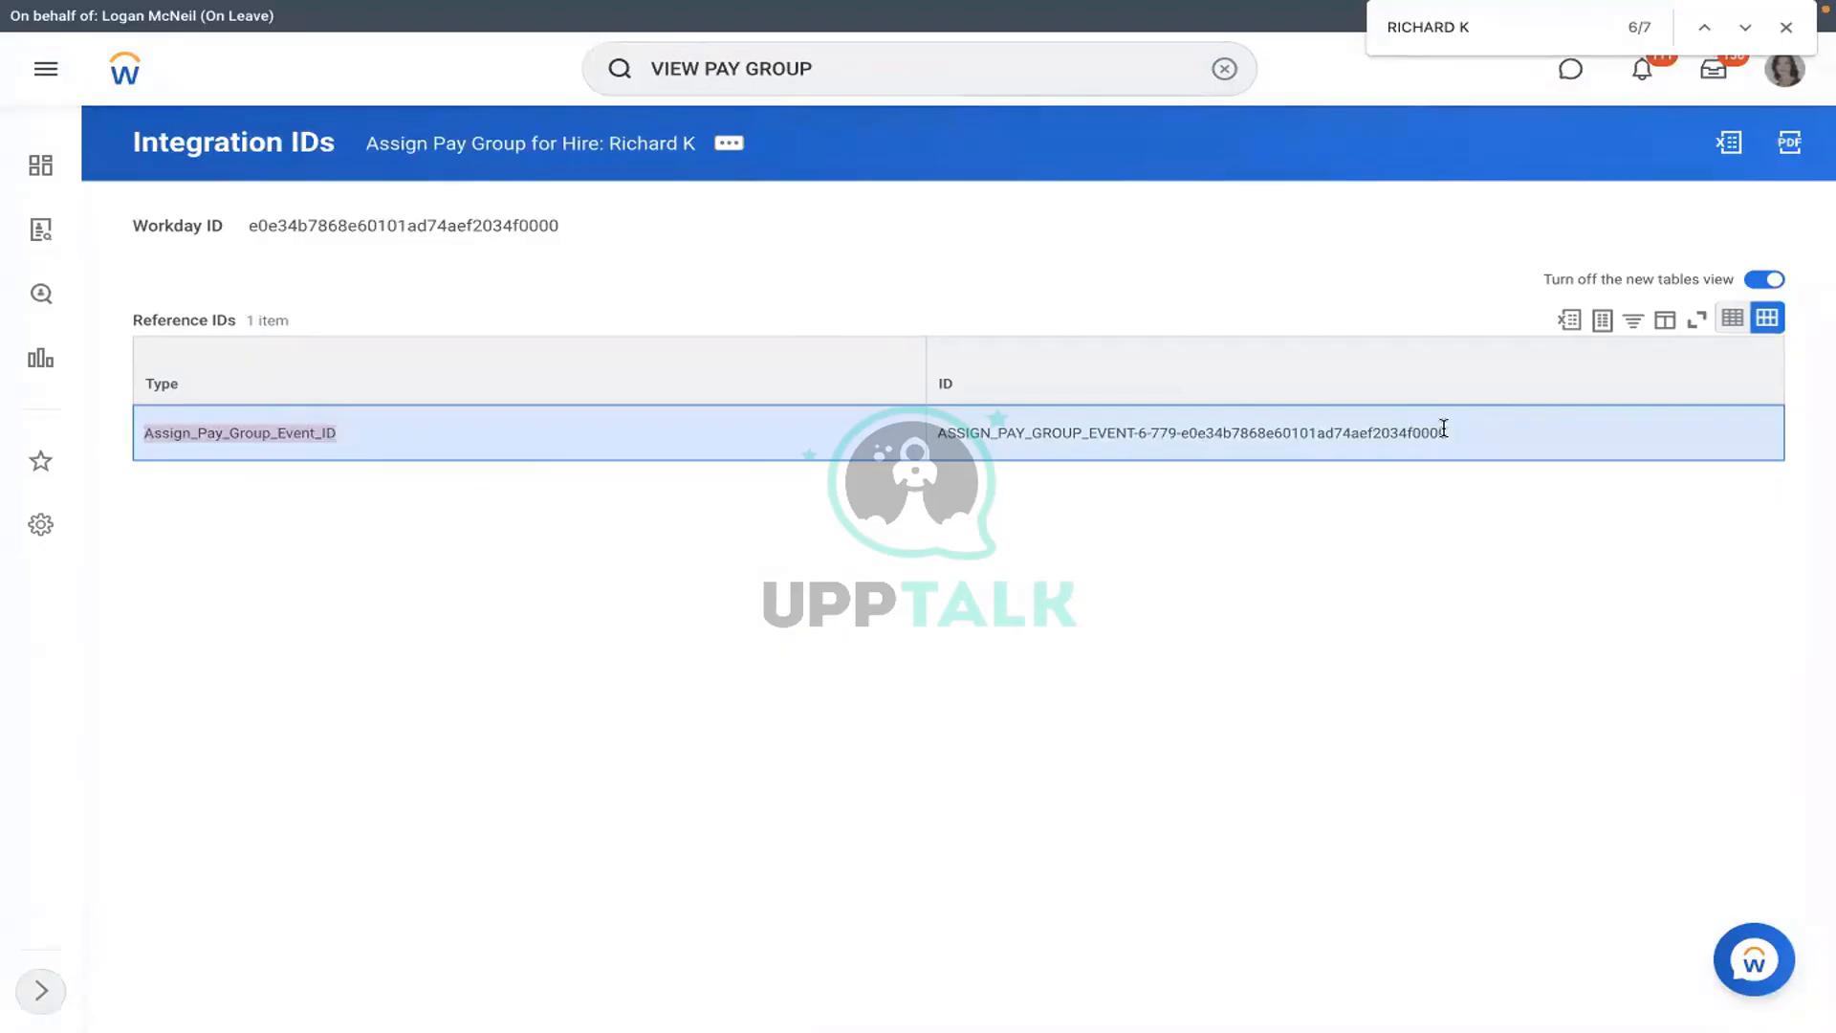
key(ctrl+Left)
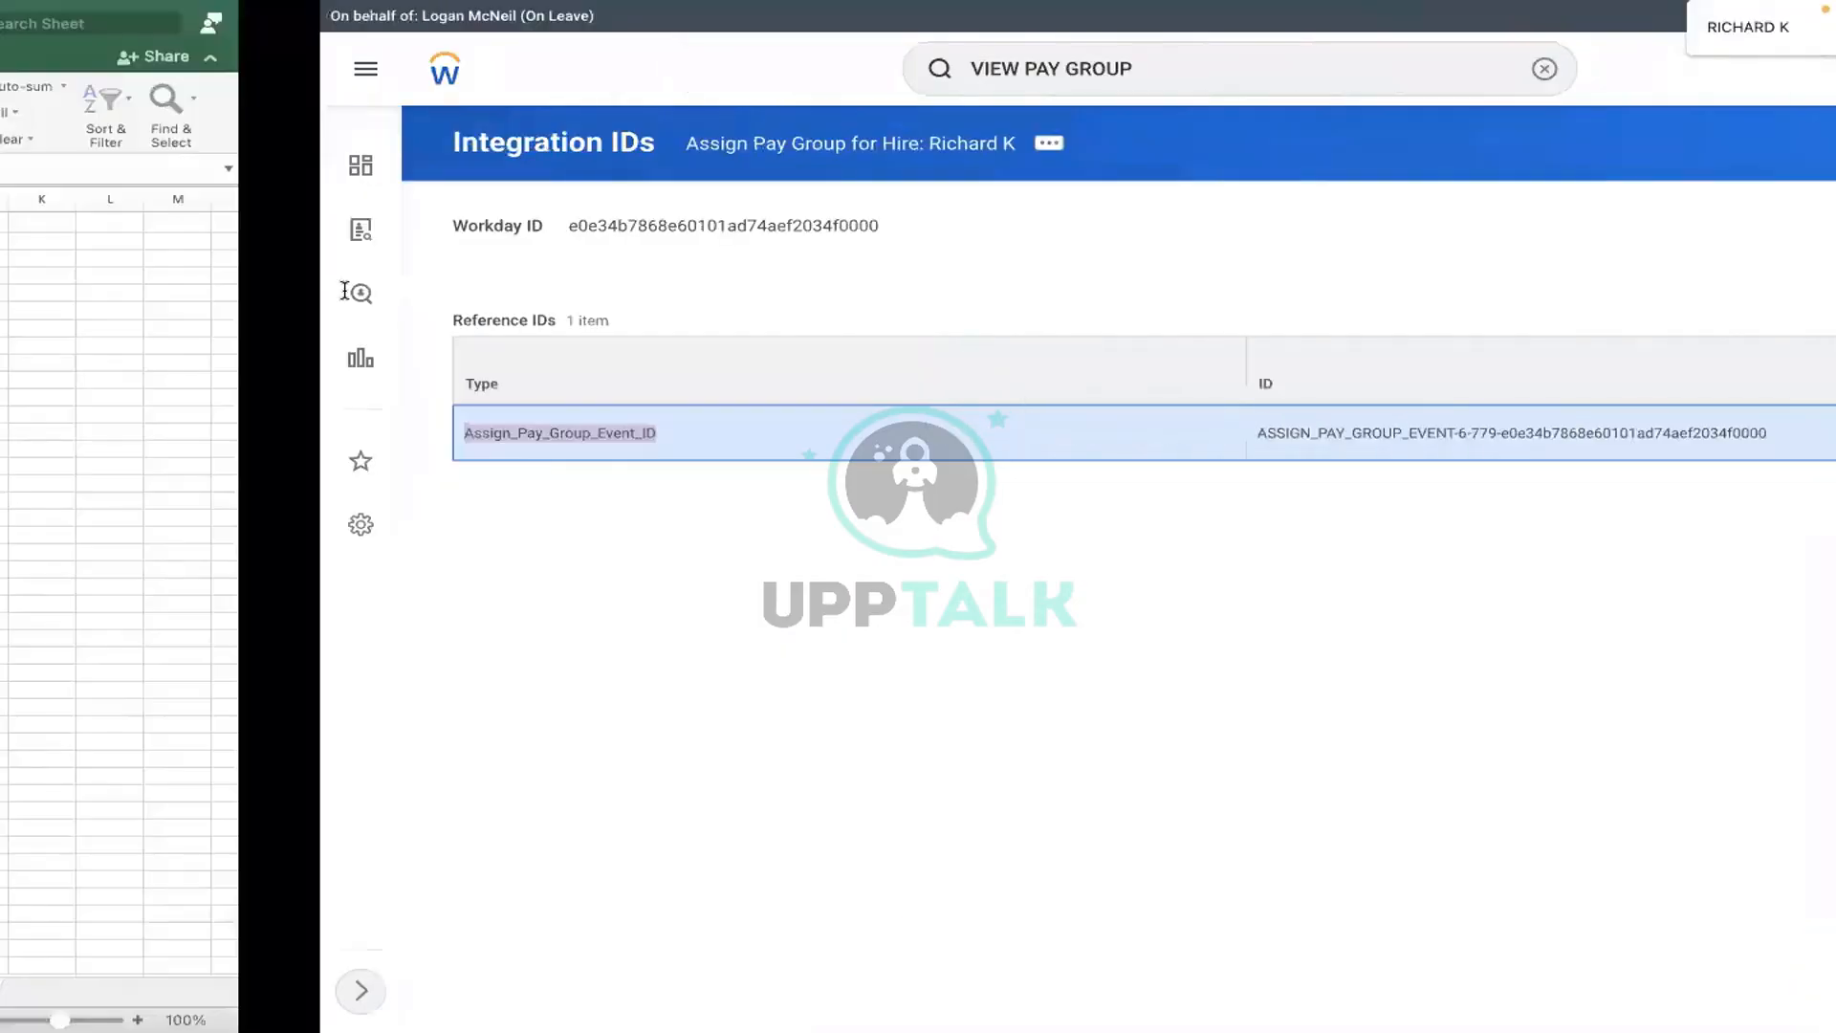
click(340, 307)
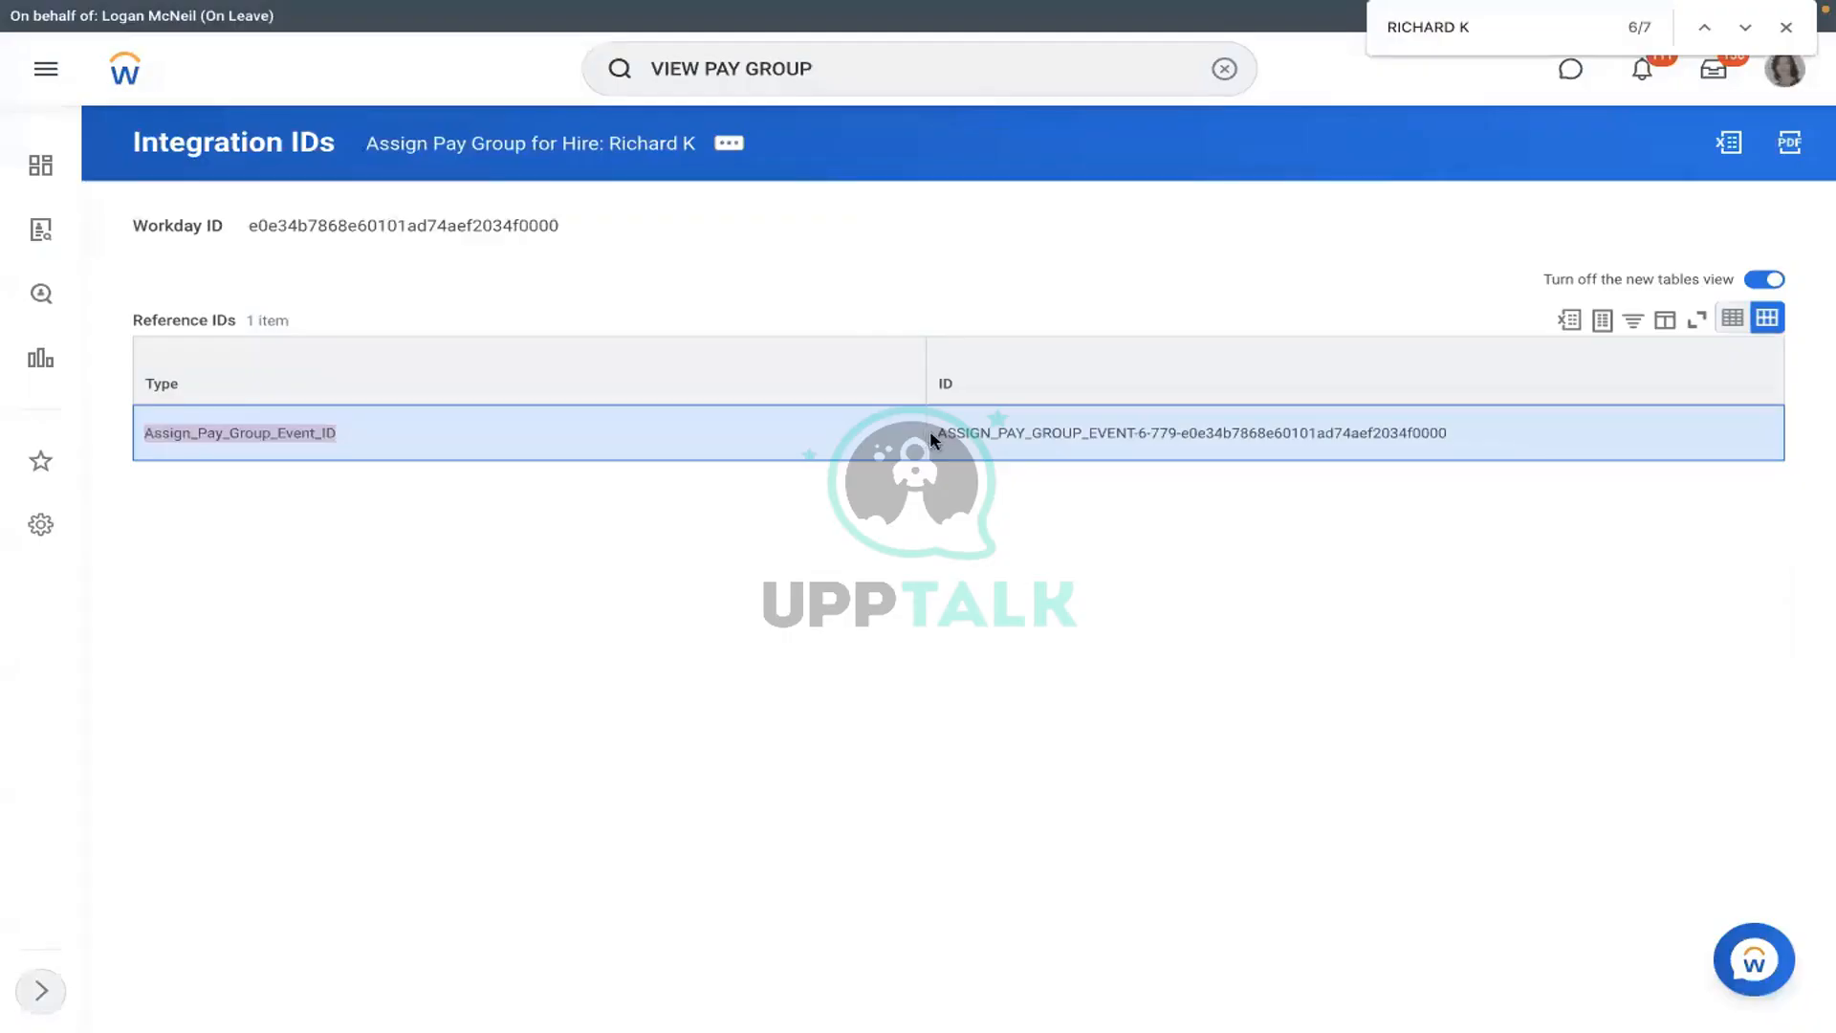
drag(932, 432, 1449, 435)
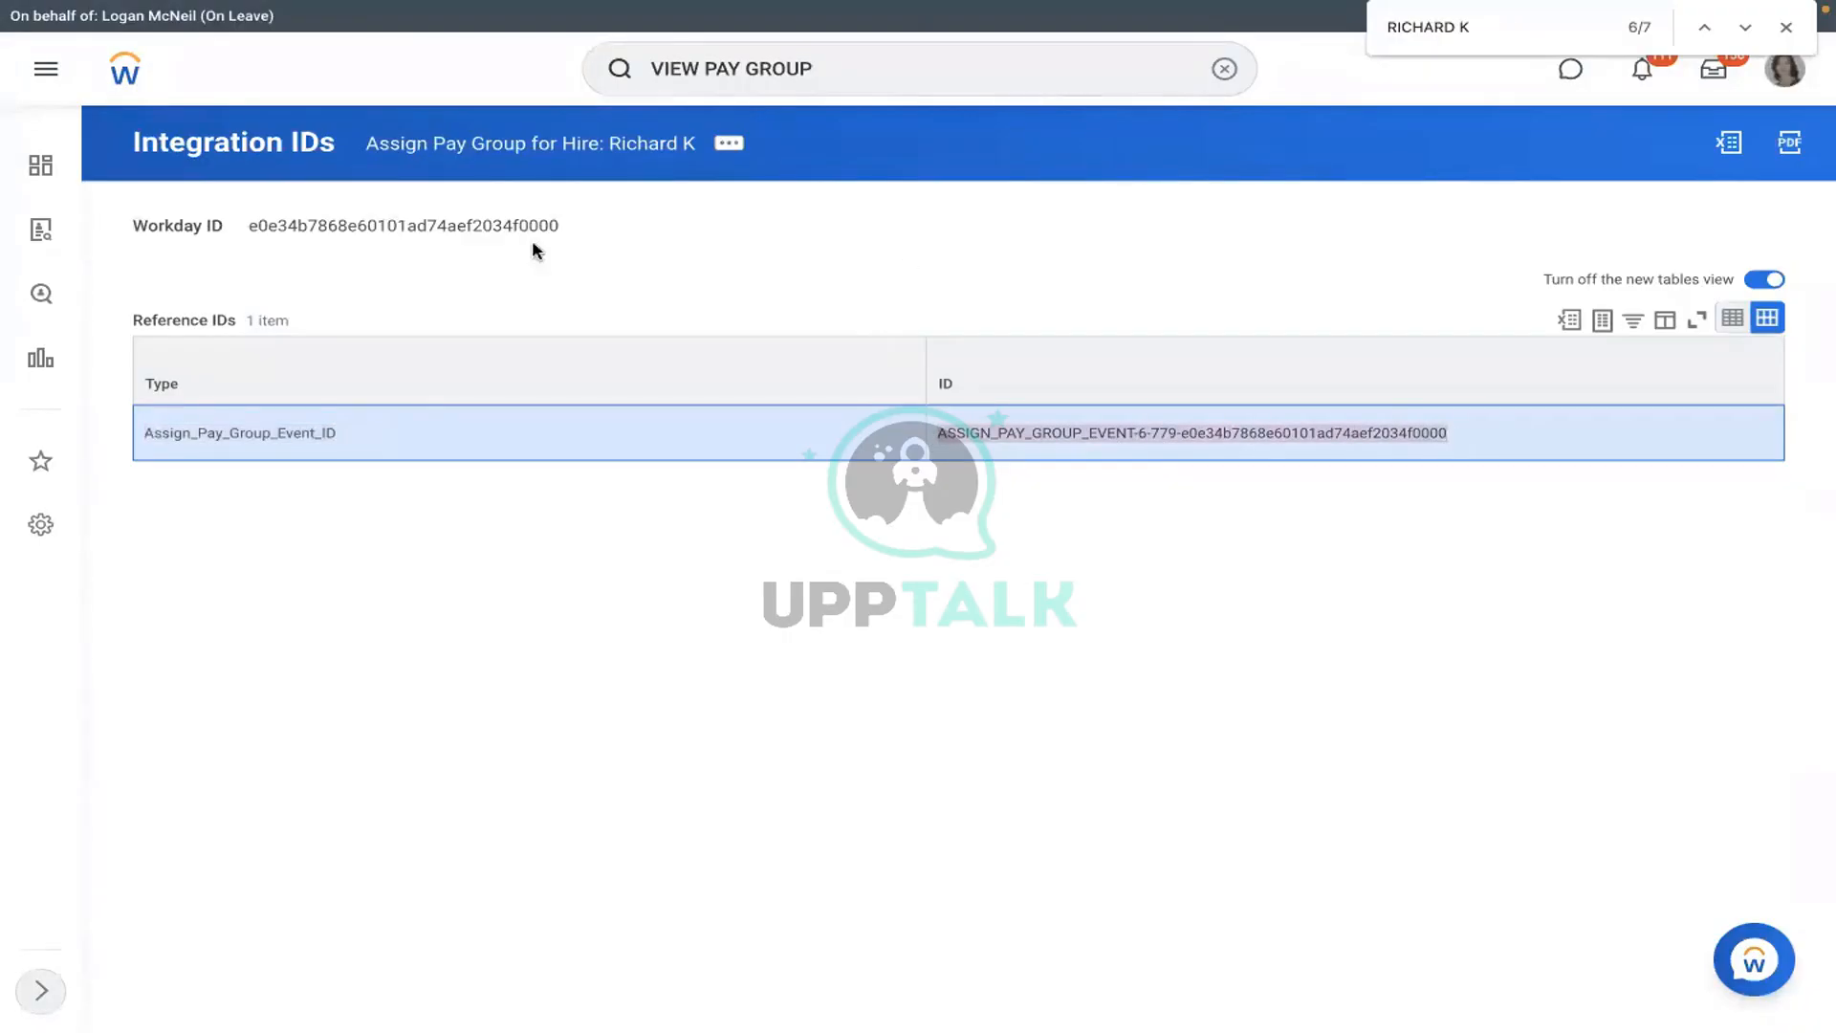
key(ctrl+Left)
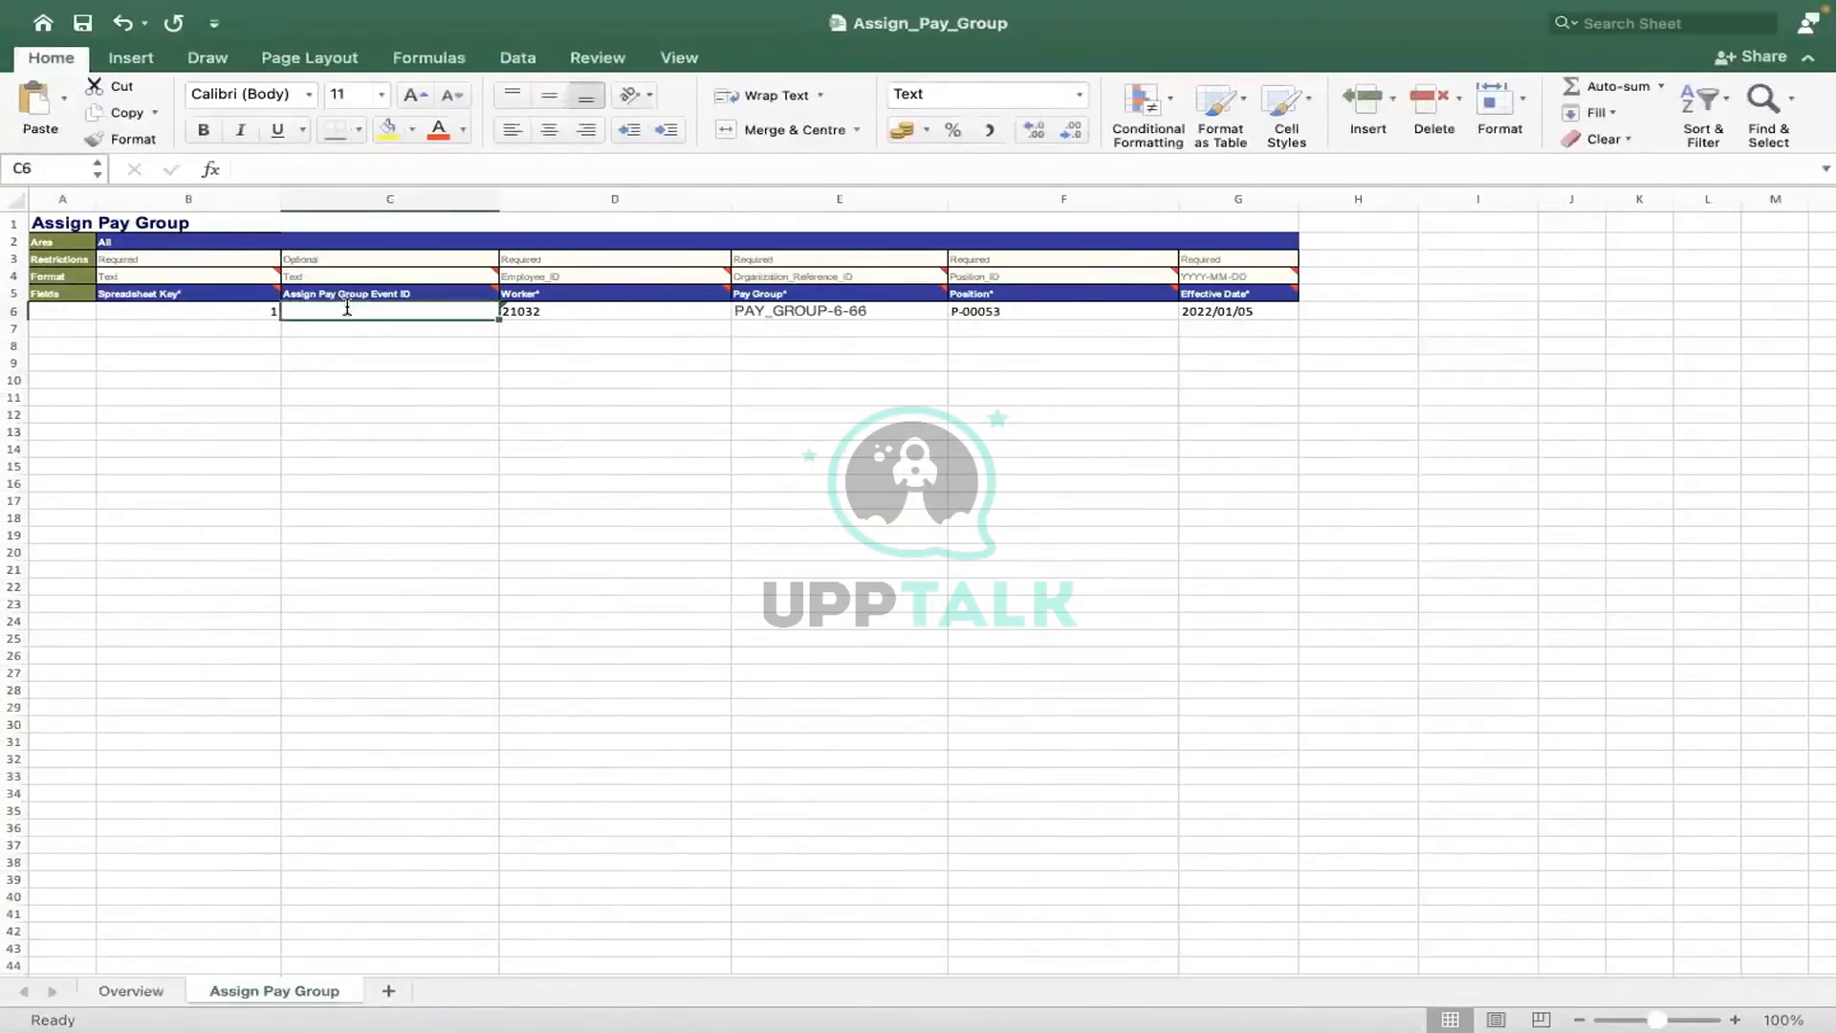
double_click(347, 308)
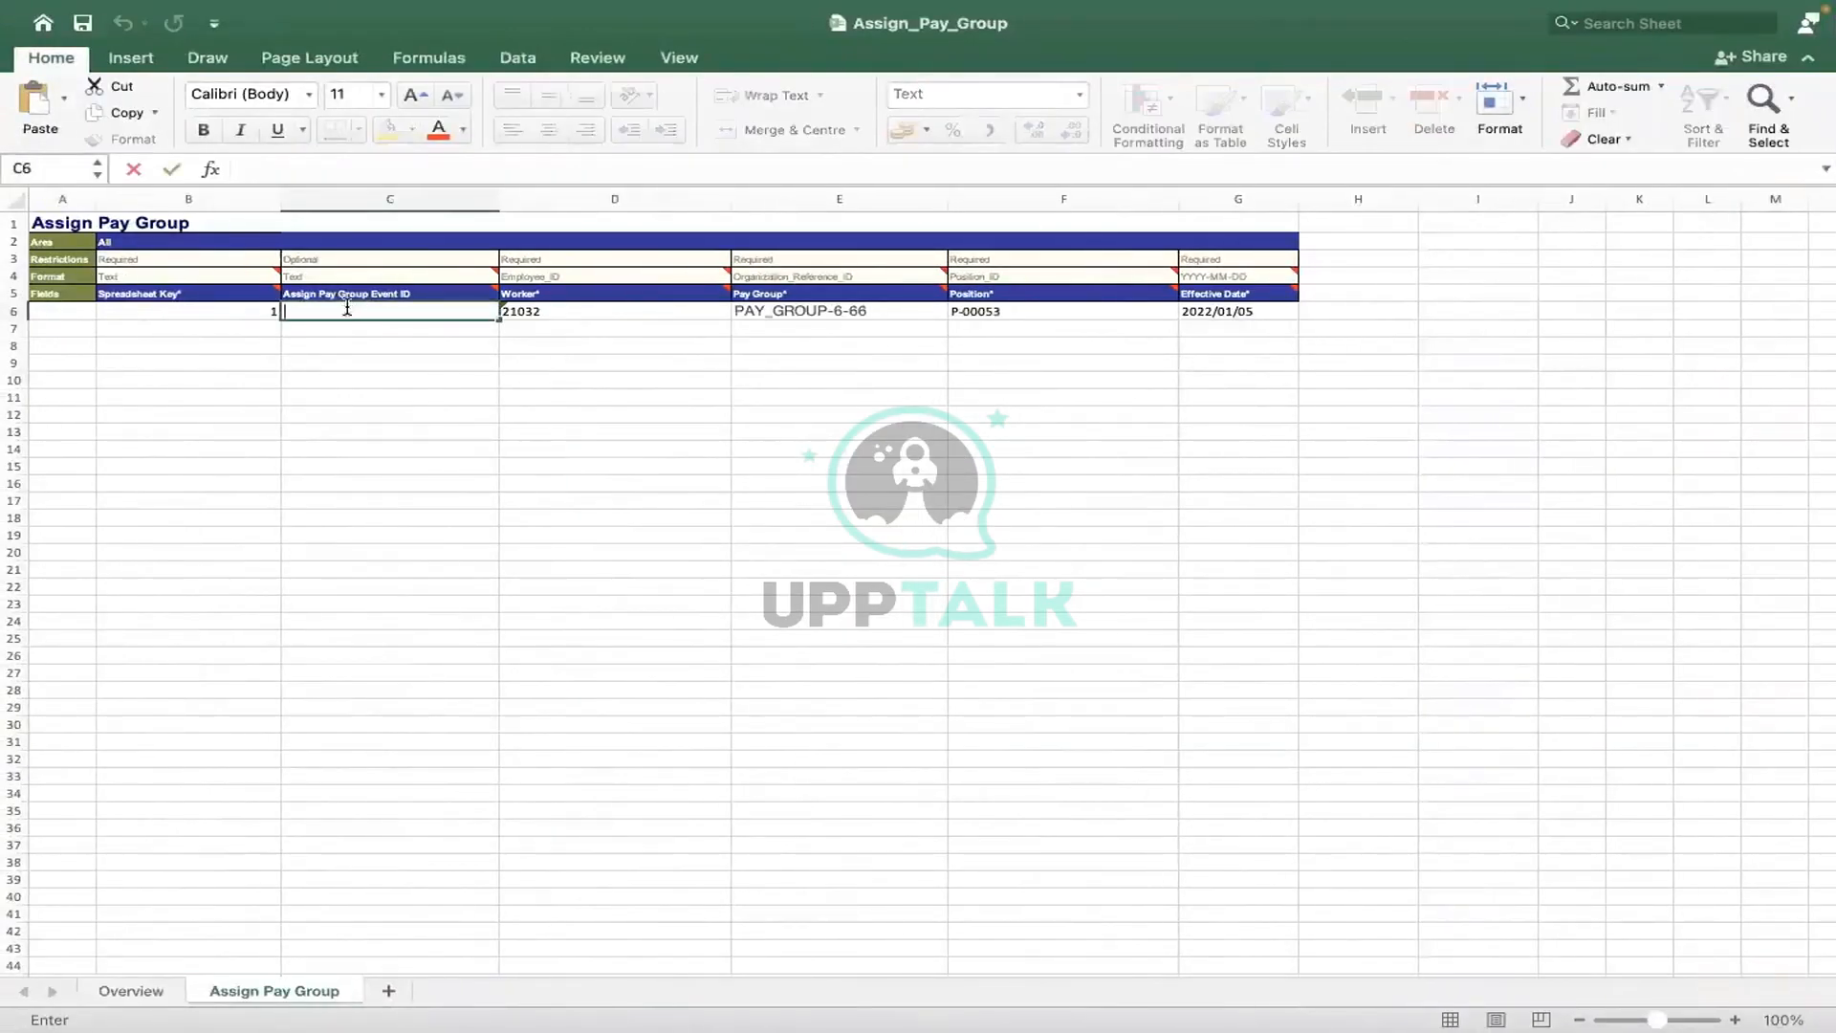
text(464884)
- Abandon the C6 event ID entry and review row 6's worker, pay group and position in D6–F6
key(ctrl+Right)
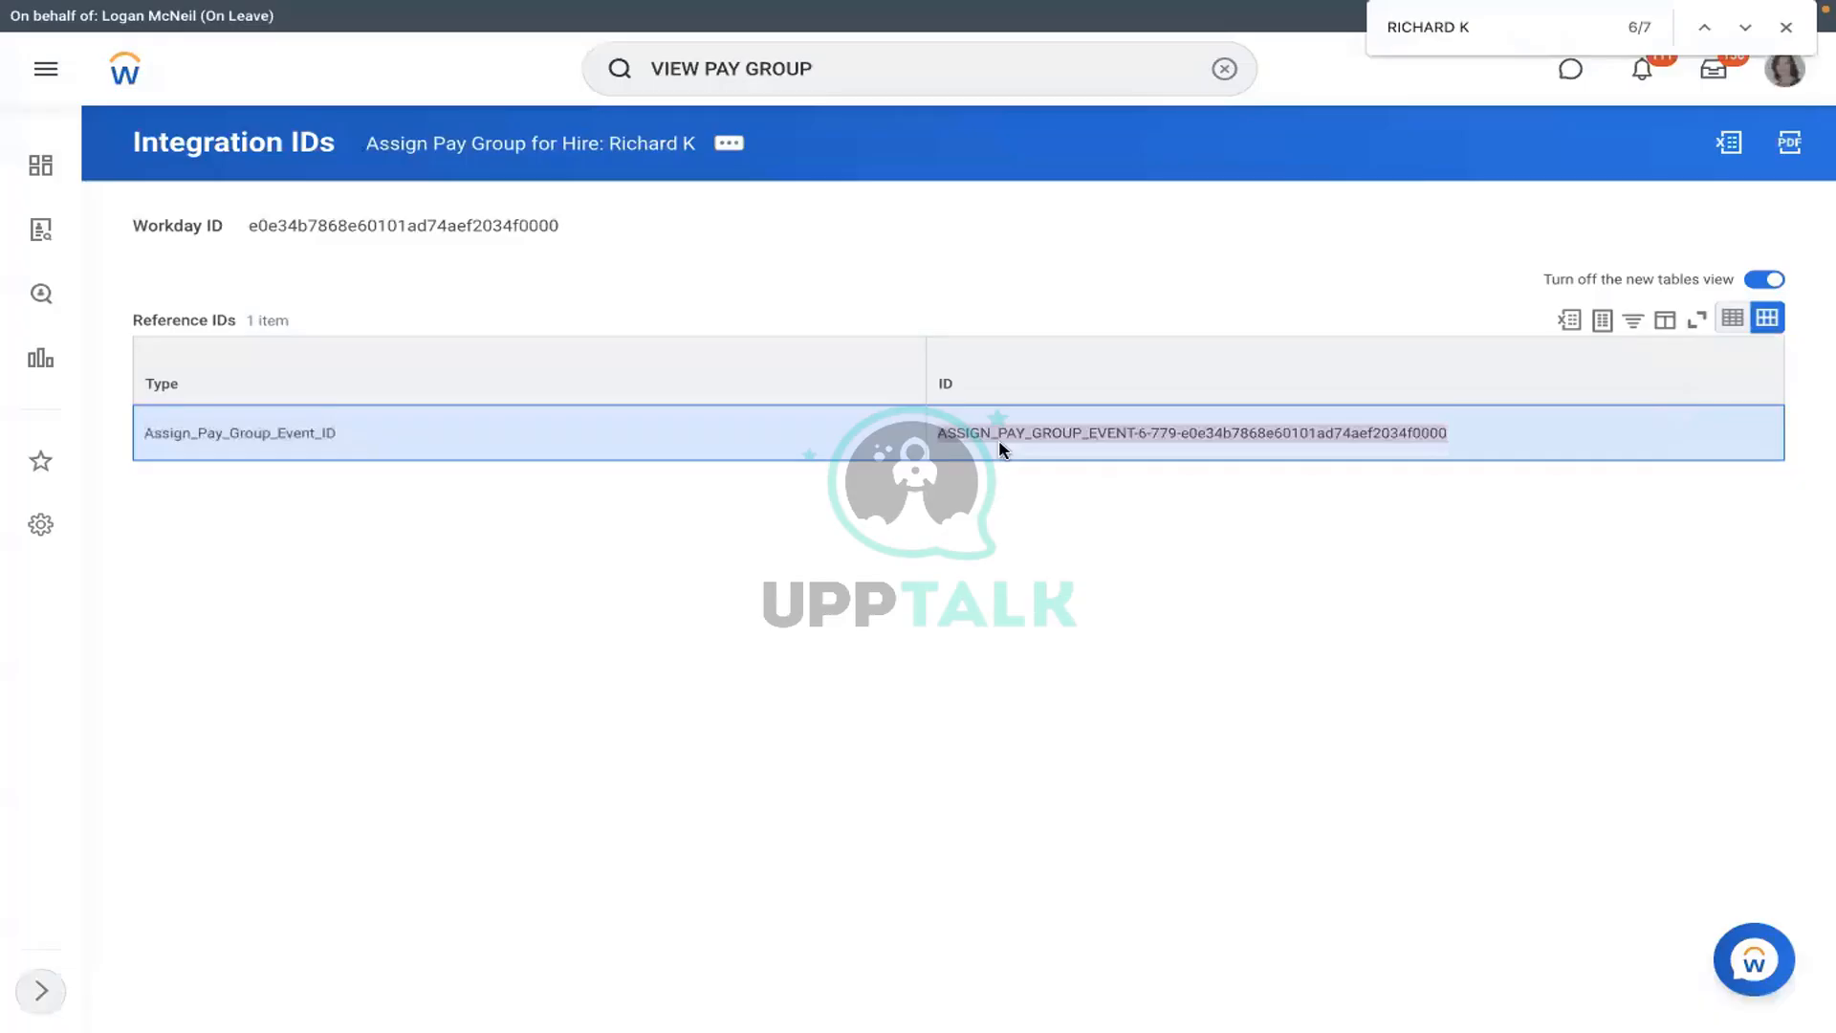
key(ctrl+Left)
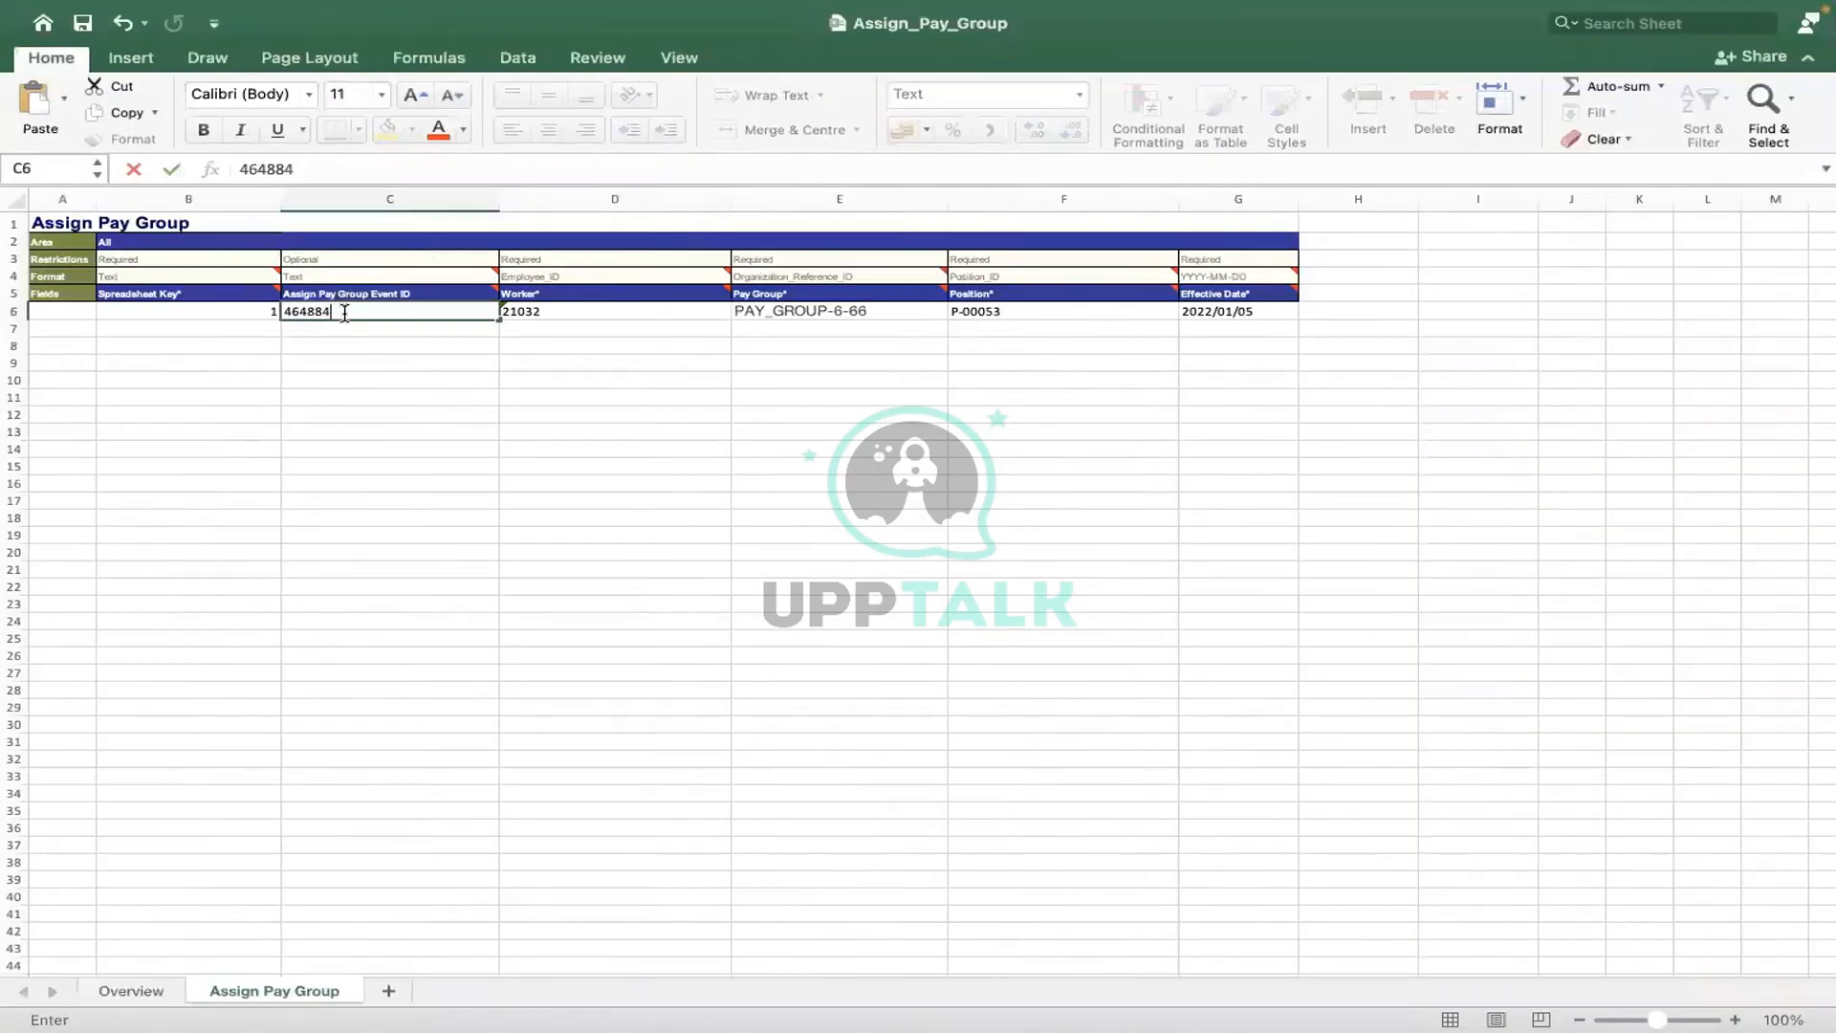
key(BackSpace)
key(BackSpace)
key(BackSpace)
key(BackSpace)
key(BackSpace)
key(BackSpace)
click(593, 483)
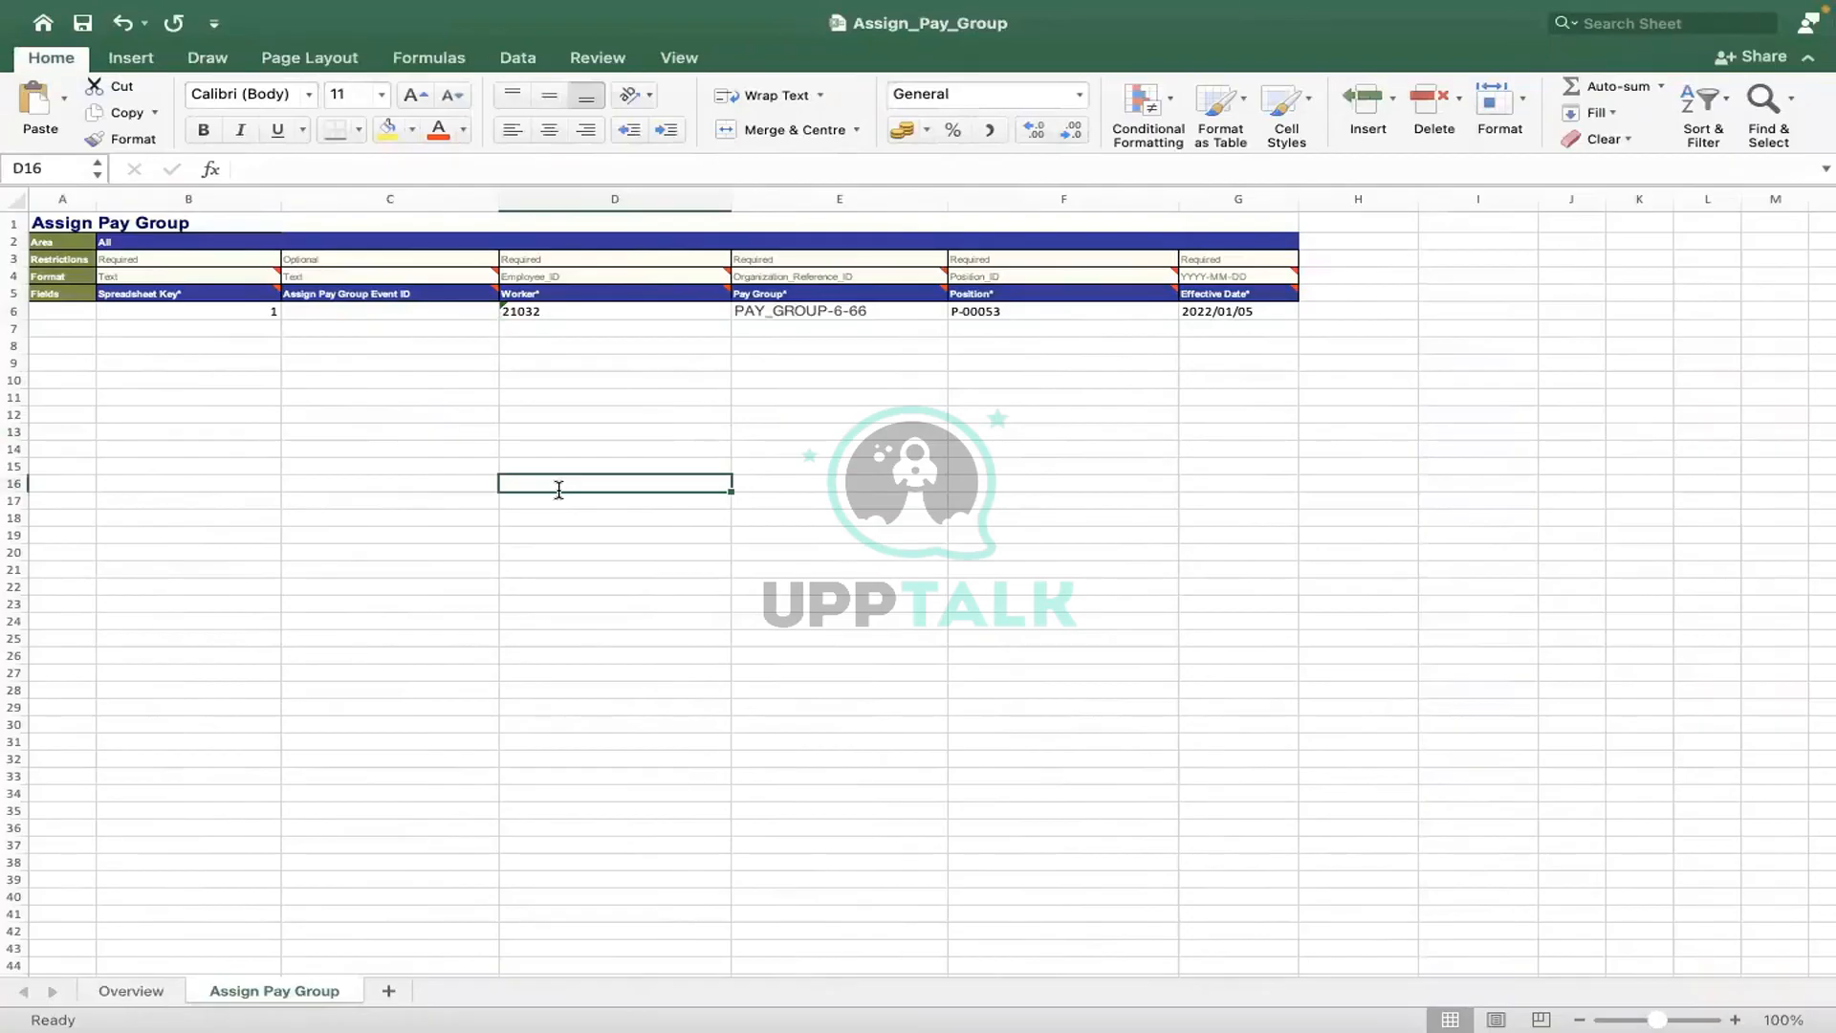
click(617, 313)
click(778, 318)
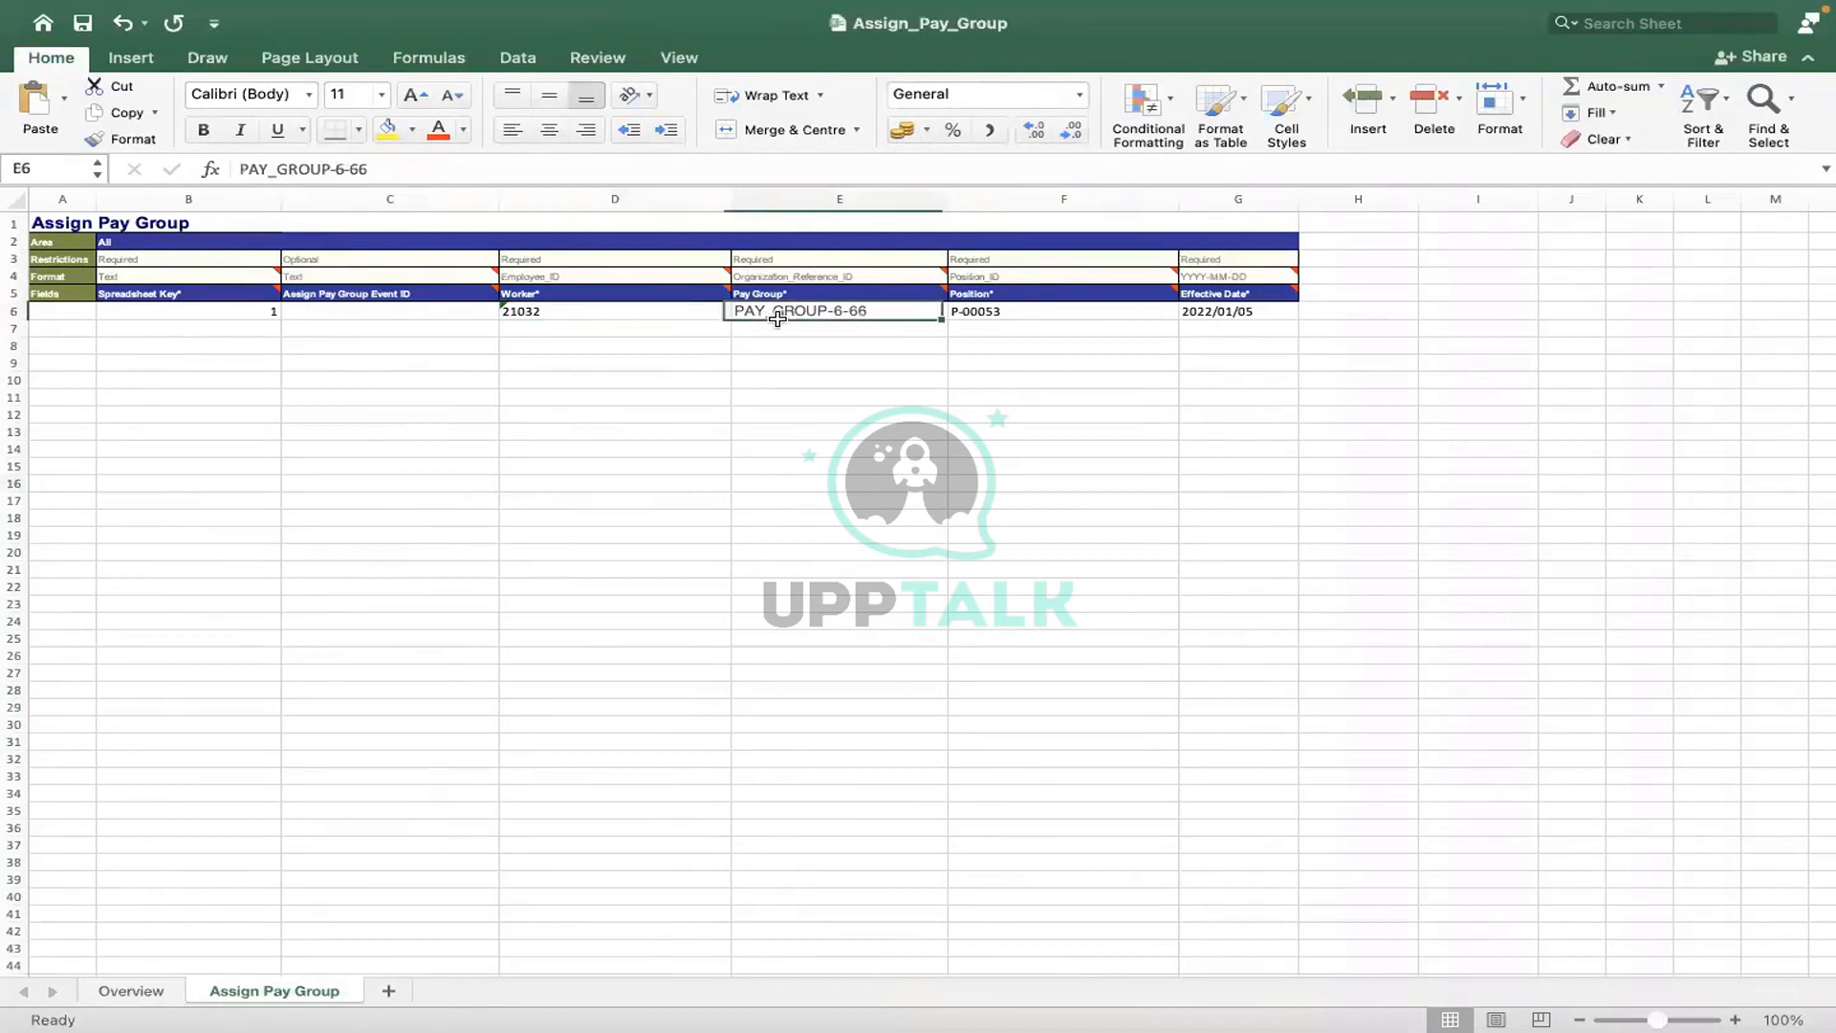
click(1007, 311)
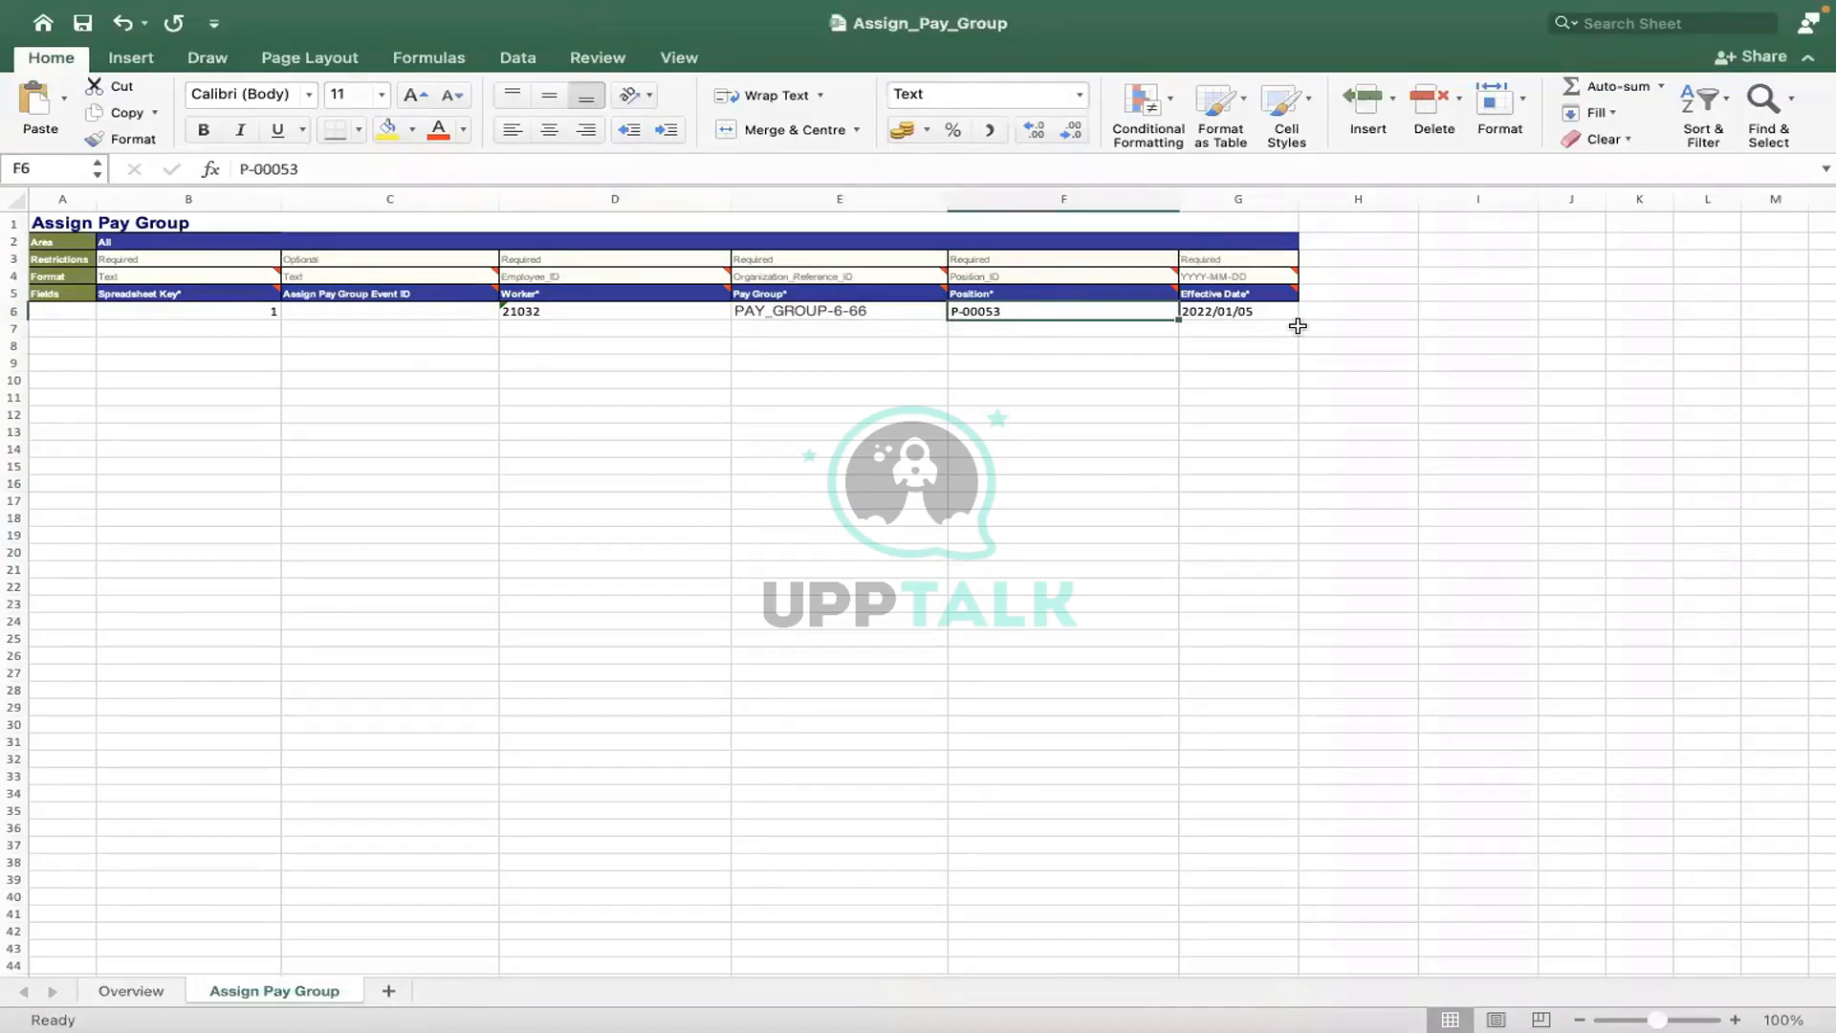
- On the Overview sheet, set Processing Instruction to Automatic Processing and Discard on Exit Validation Error to Y
click(125, 992)
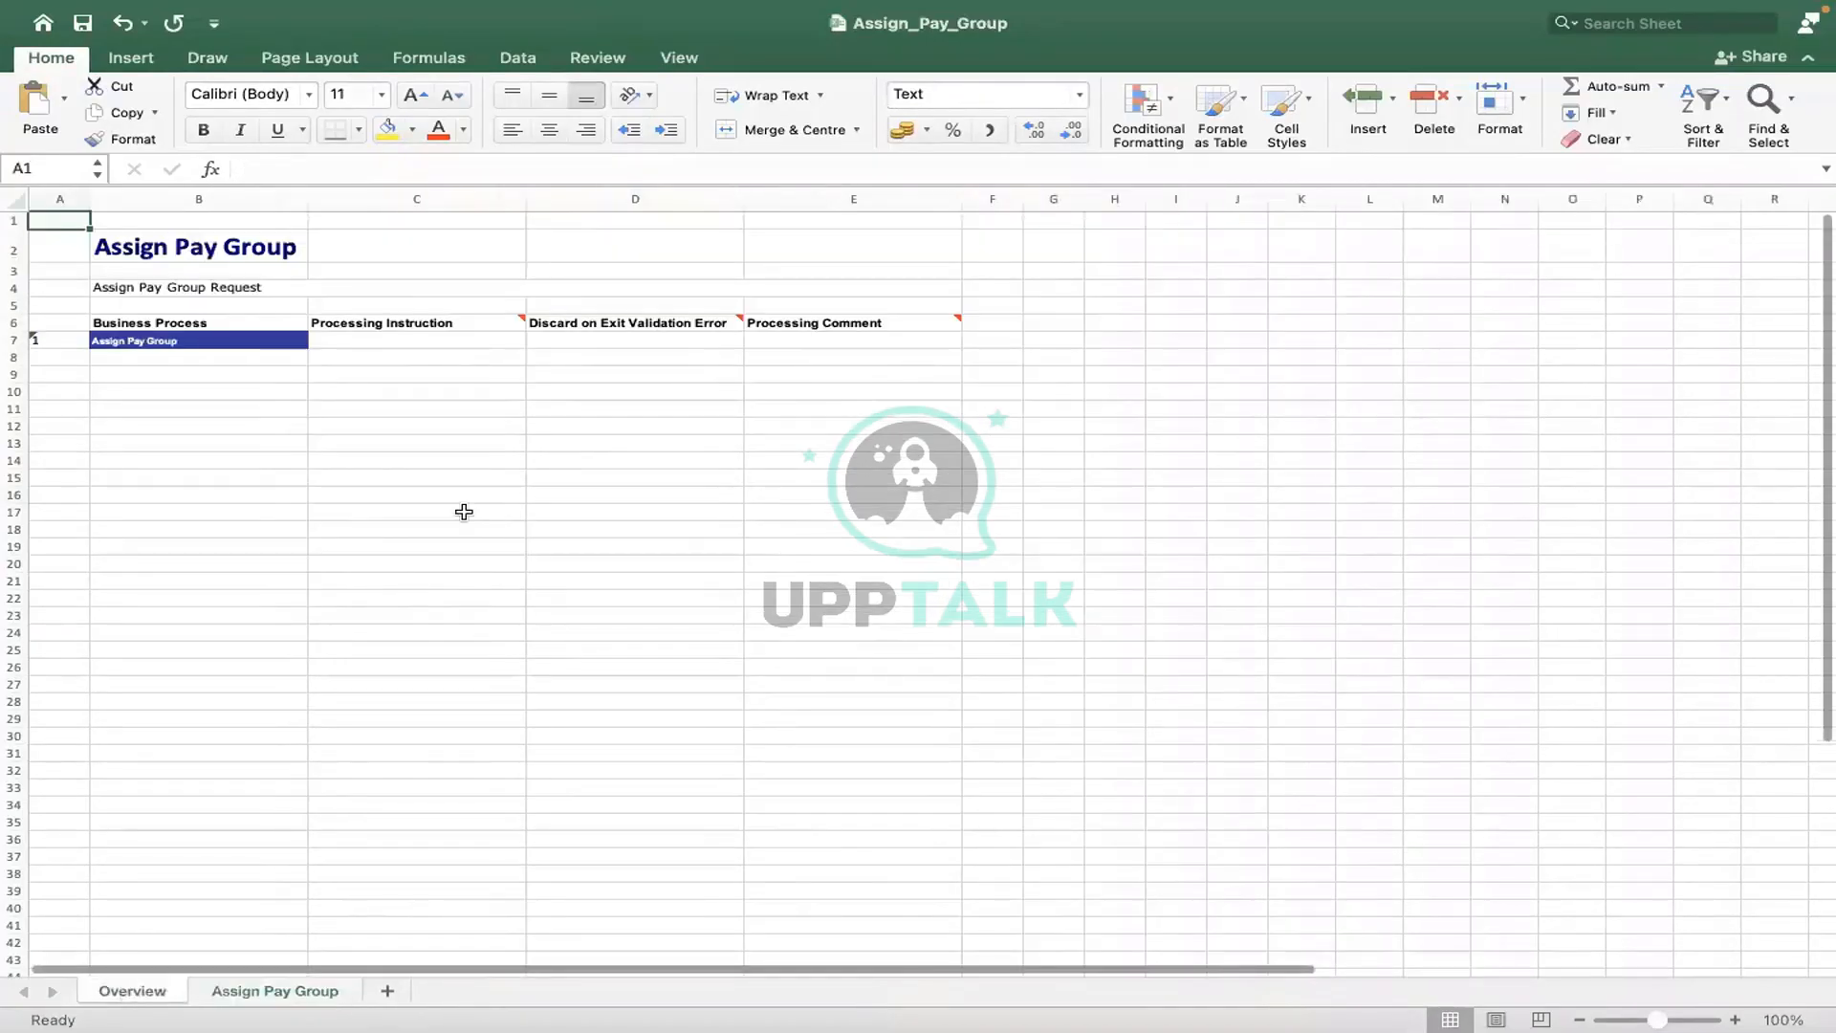
click(372, 341)
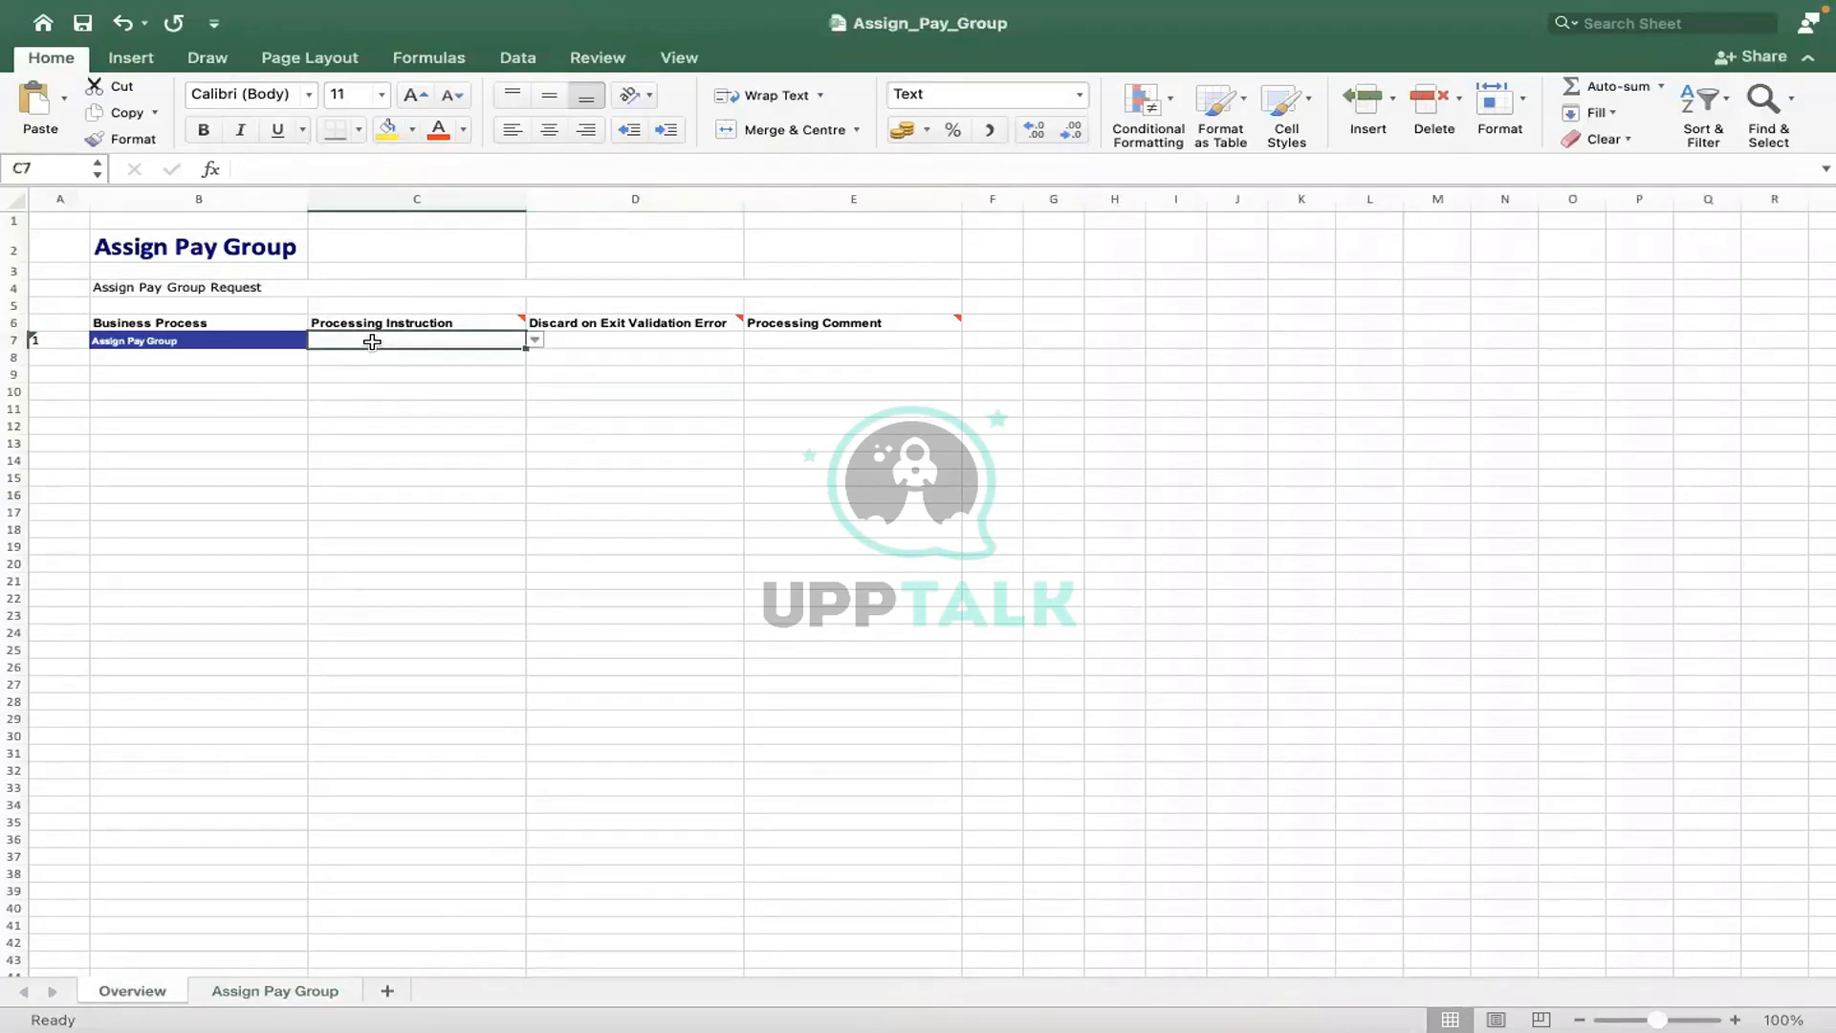
click(535, 340)
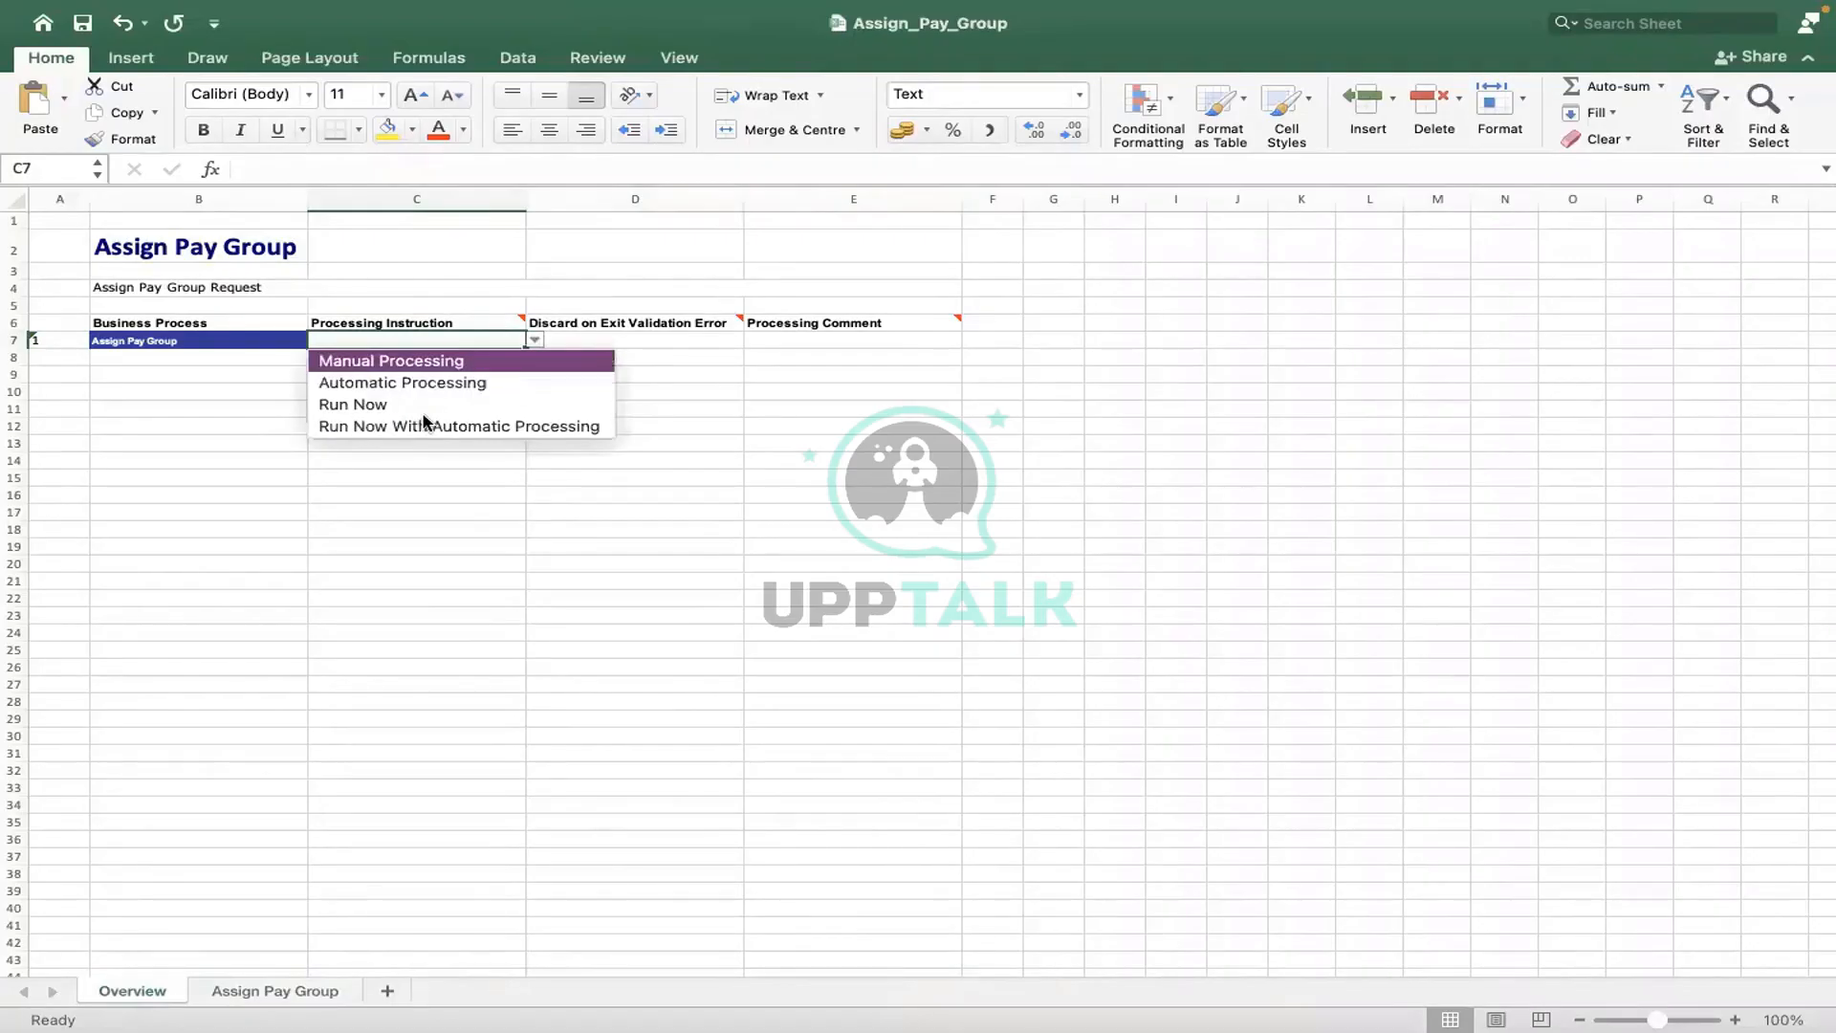
click(367, 383)
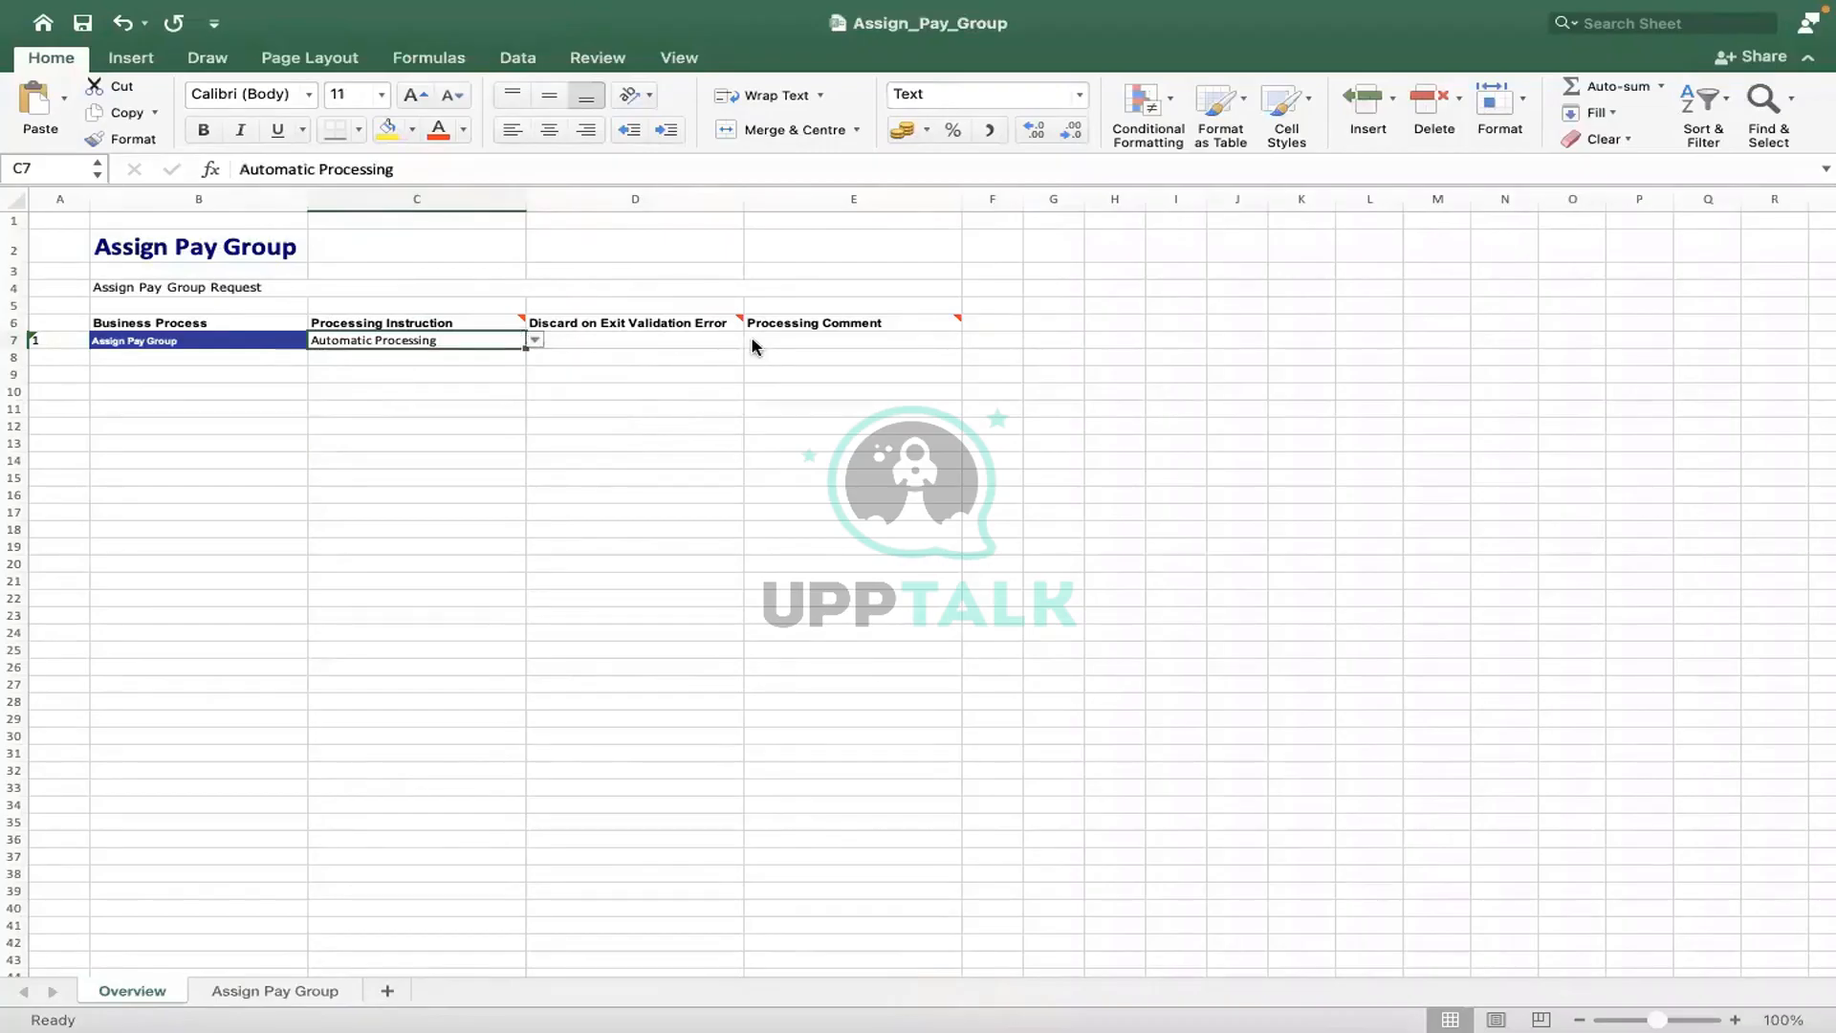
key(Tab)
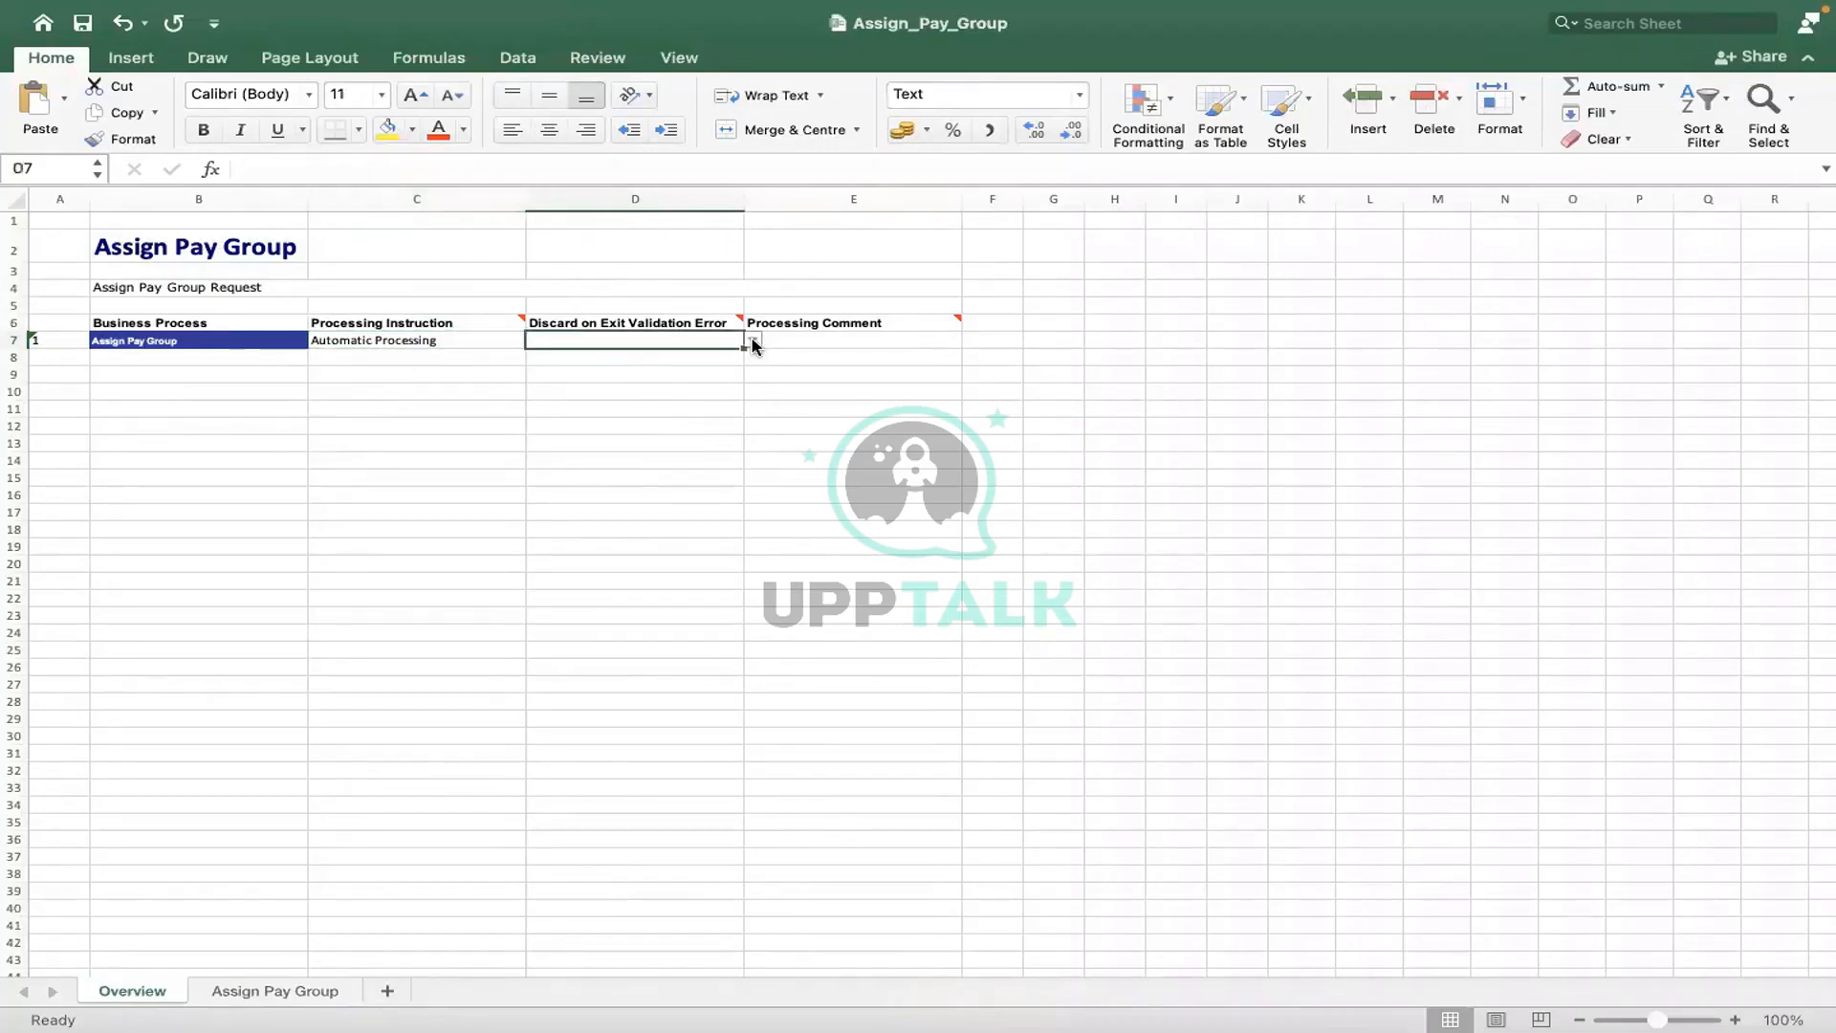
click(753, 343)
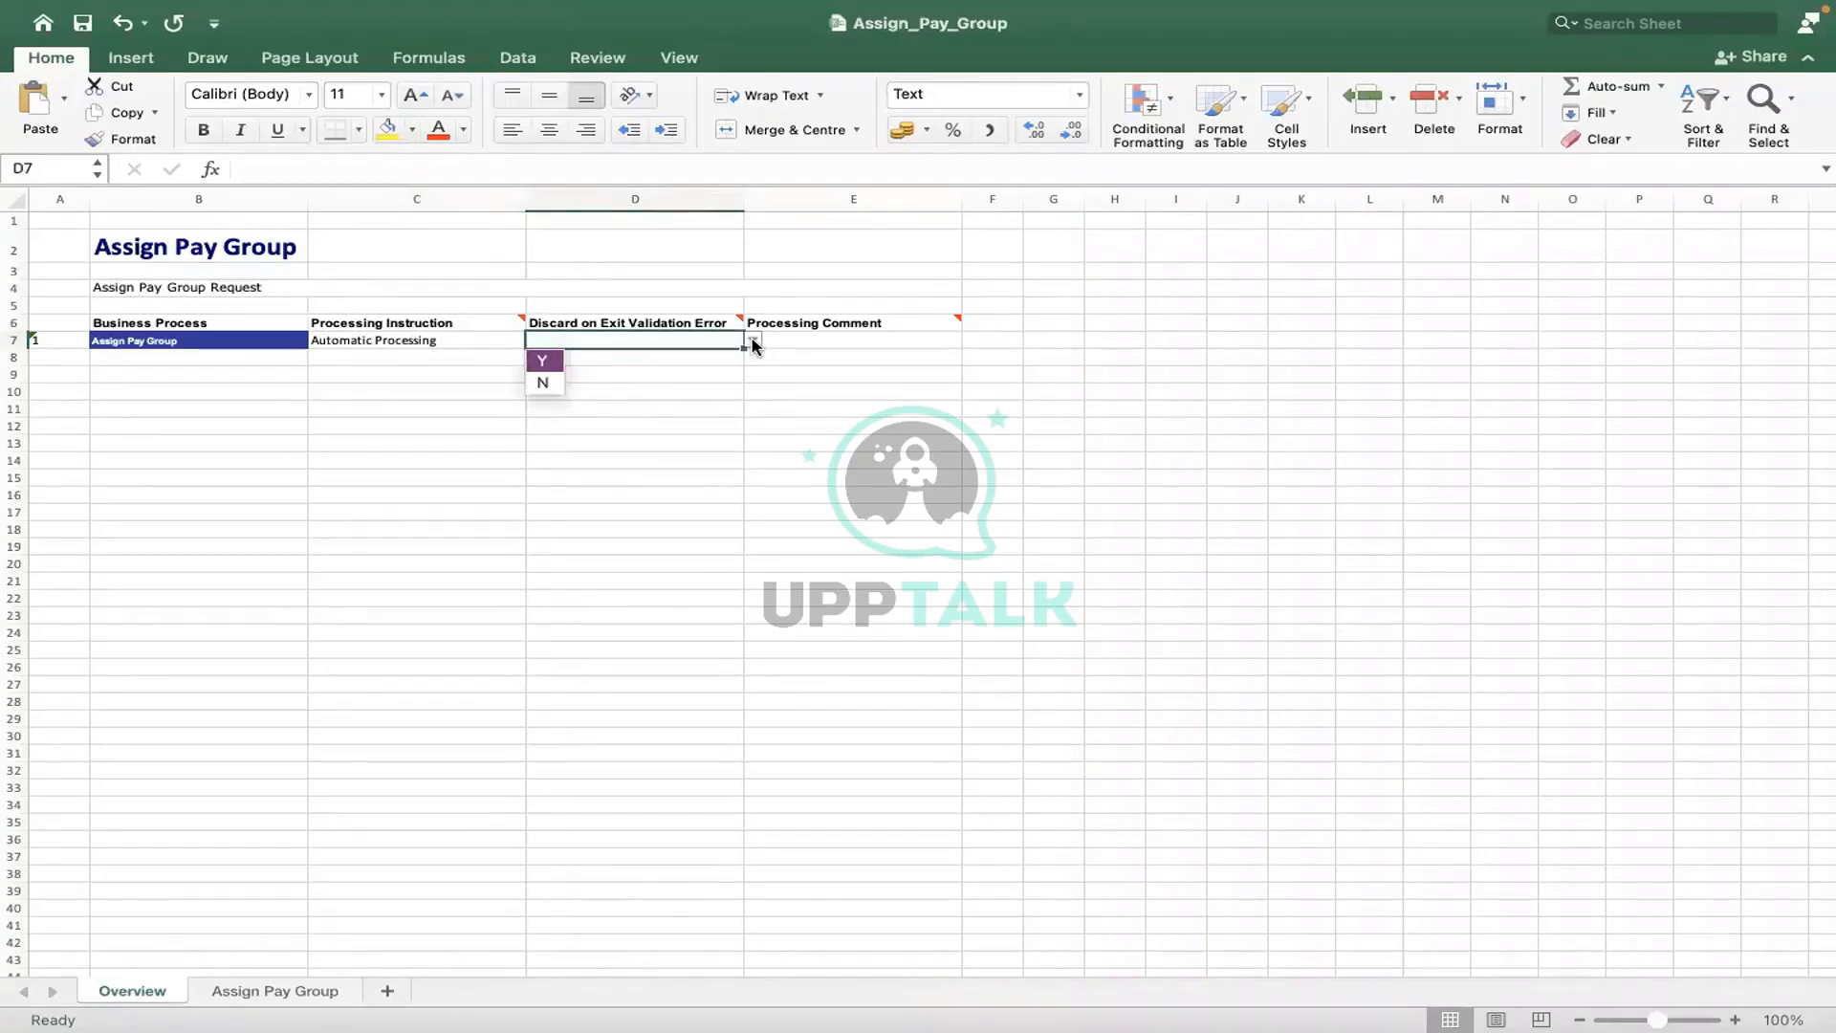
click(544, 361)
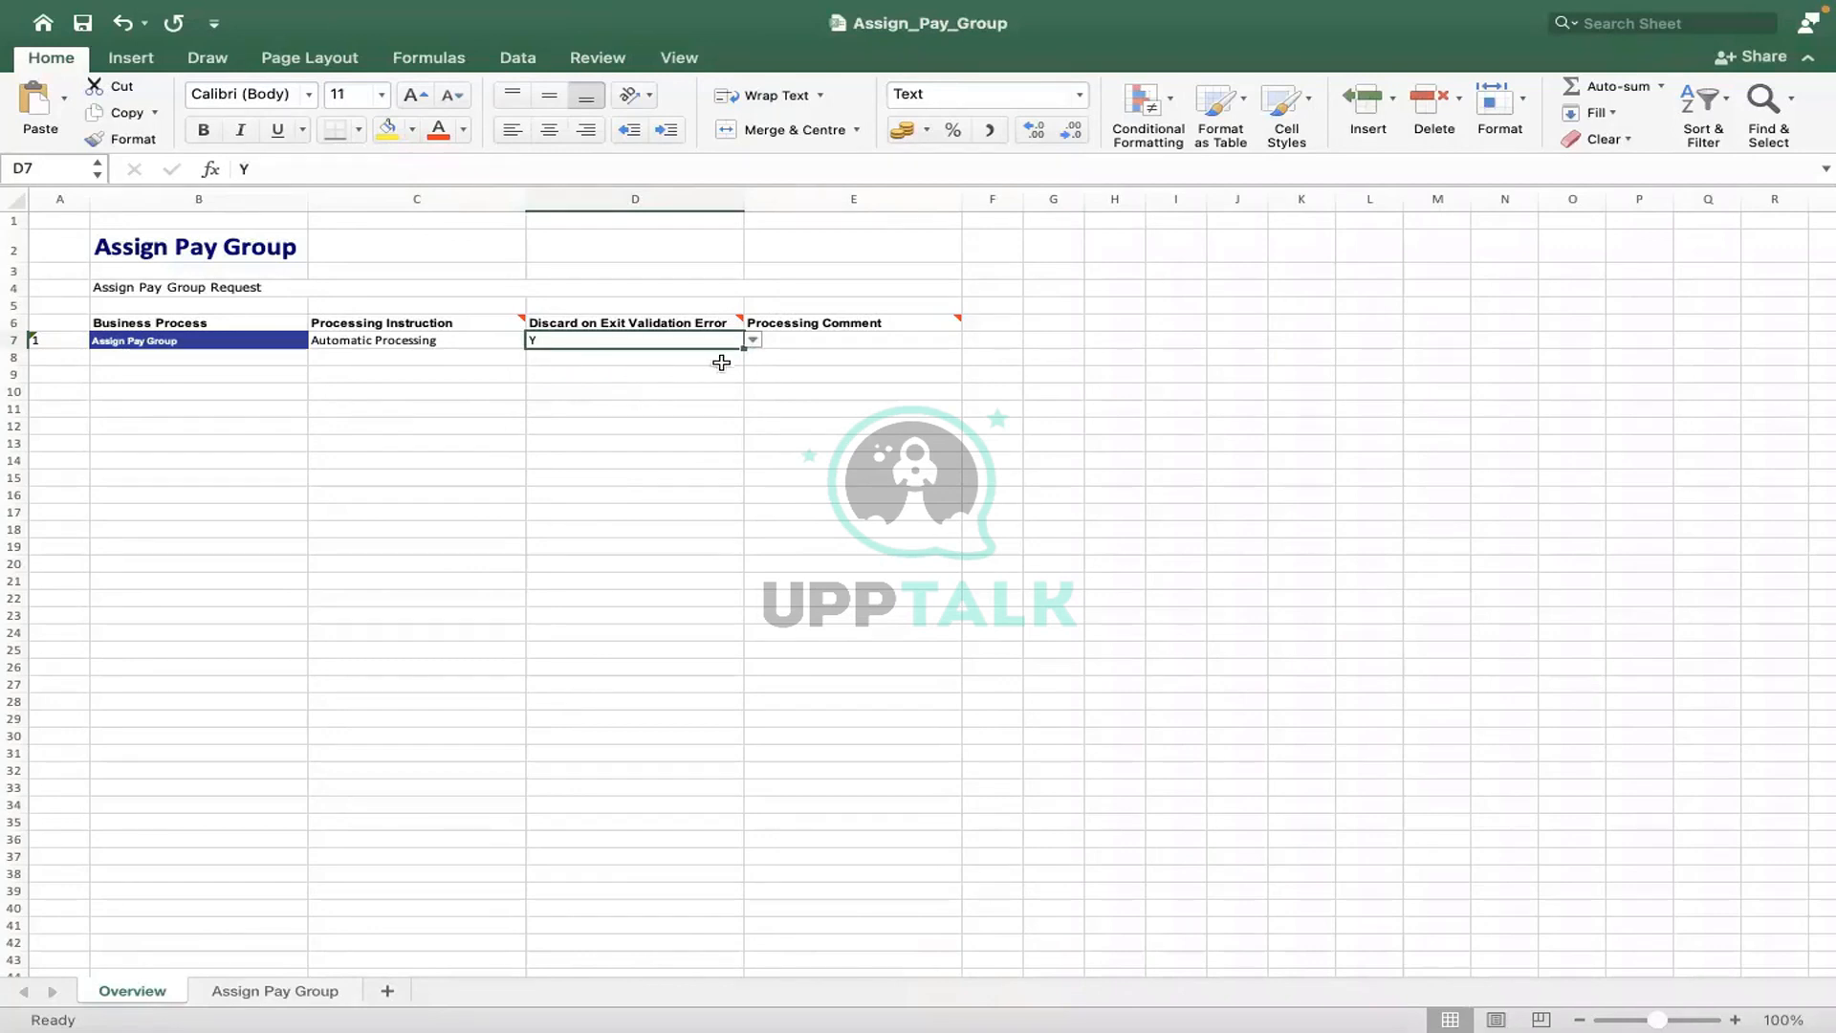
- Enter INCIDENT0000234 as the Processing Comment
click(815, 338)
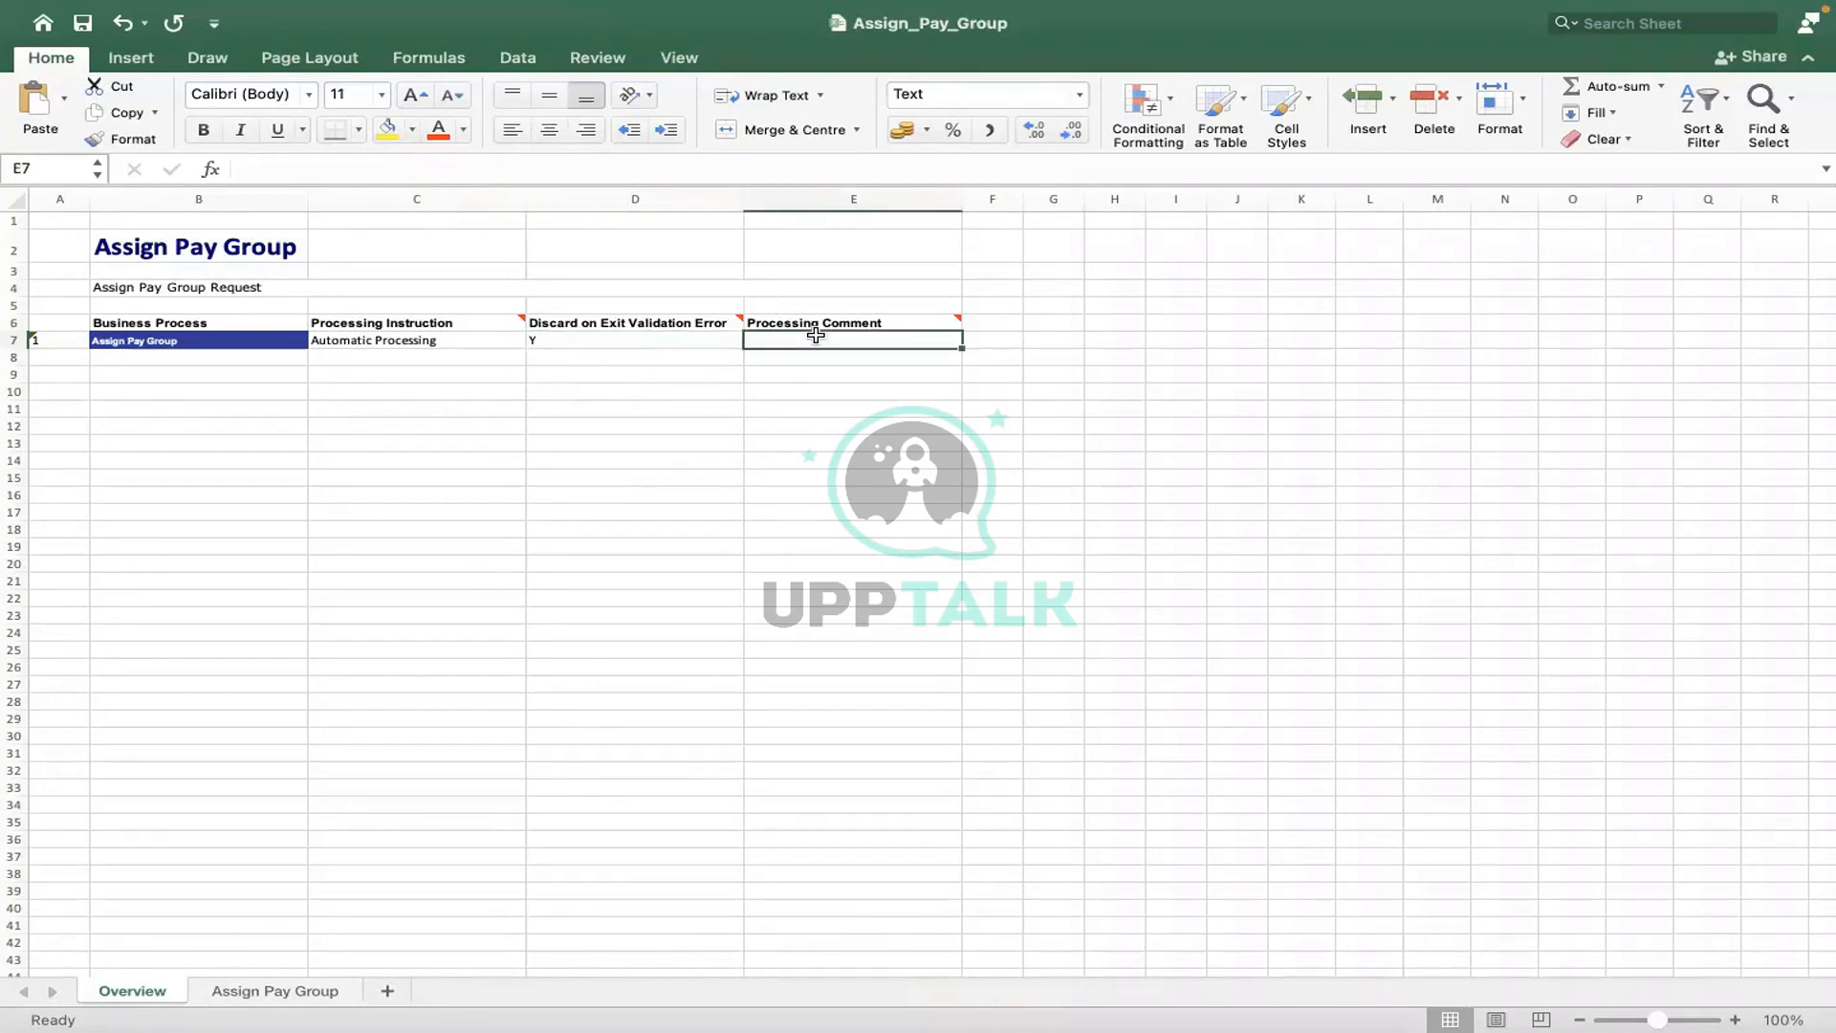
text(INCI)
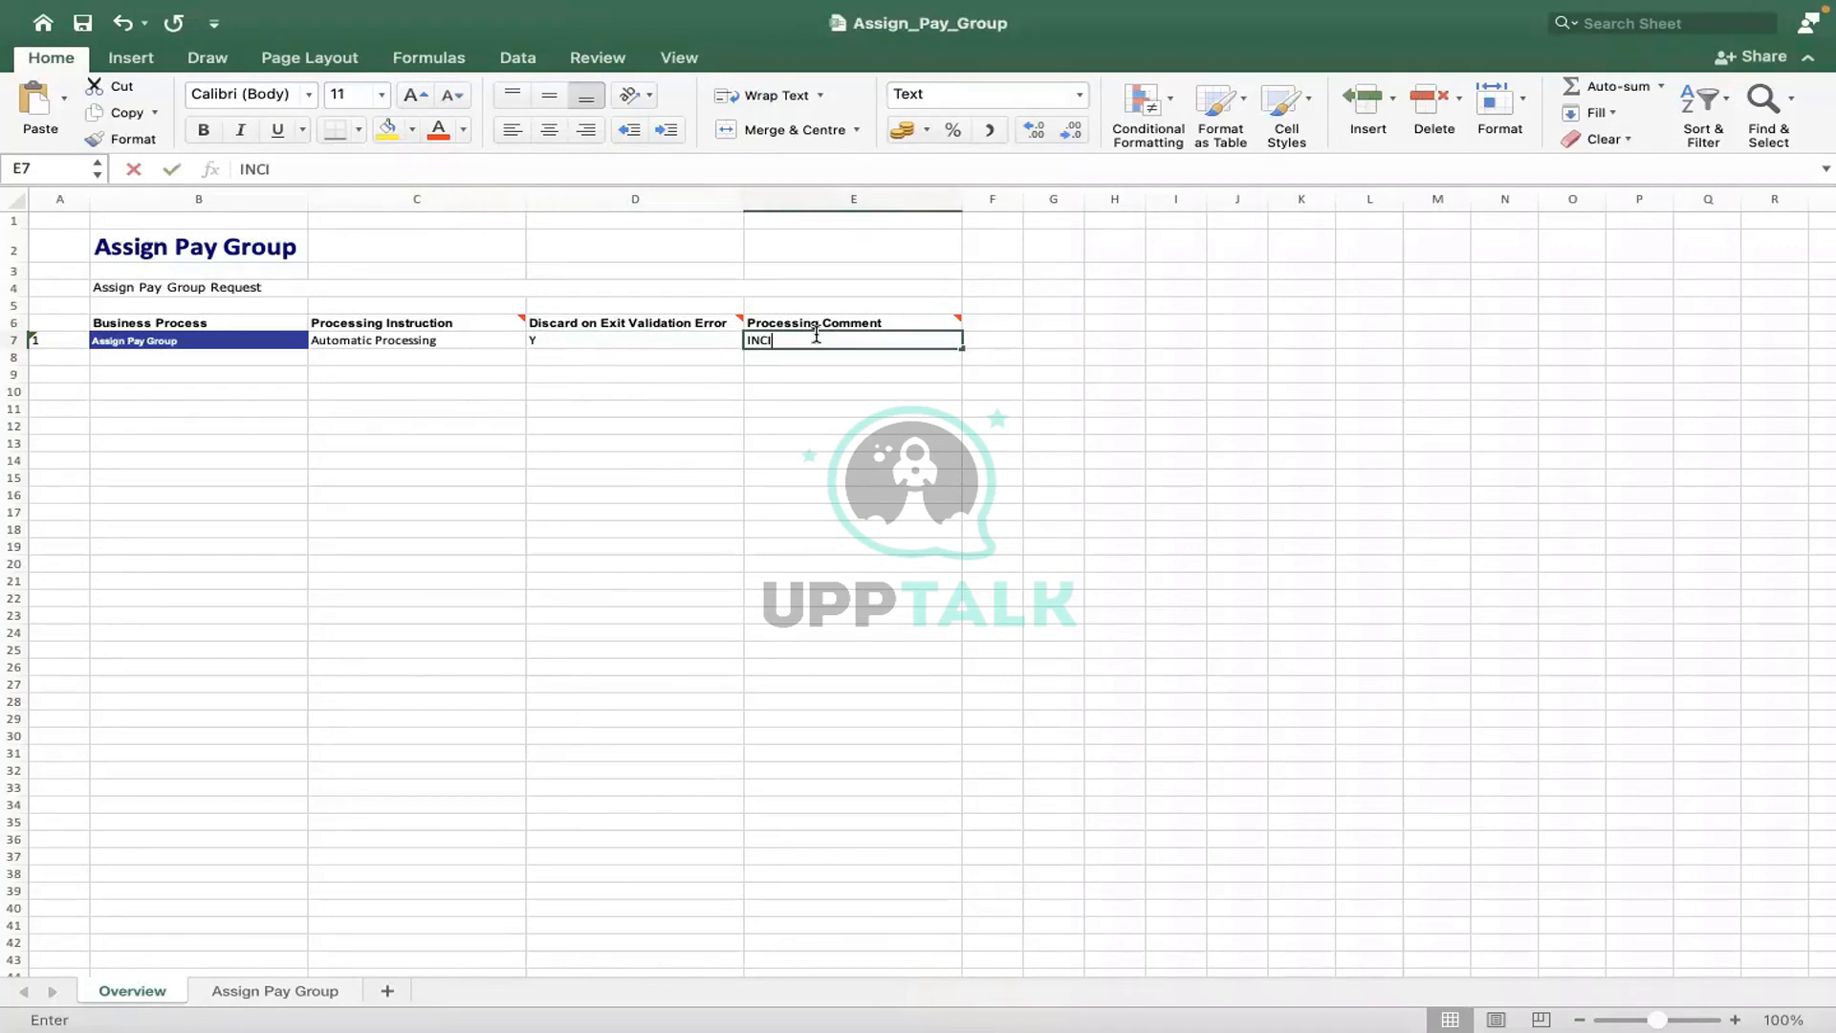
text(DENT000)
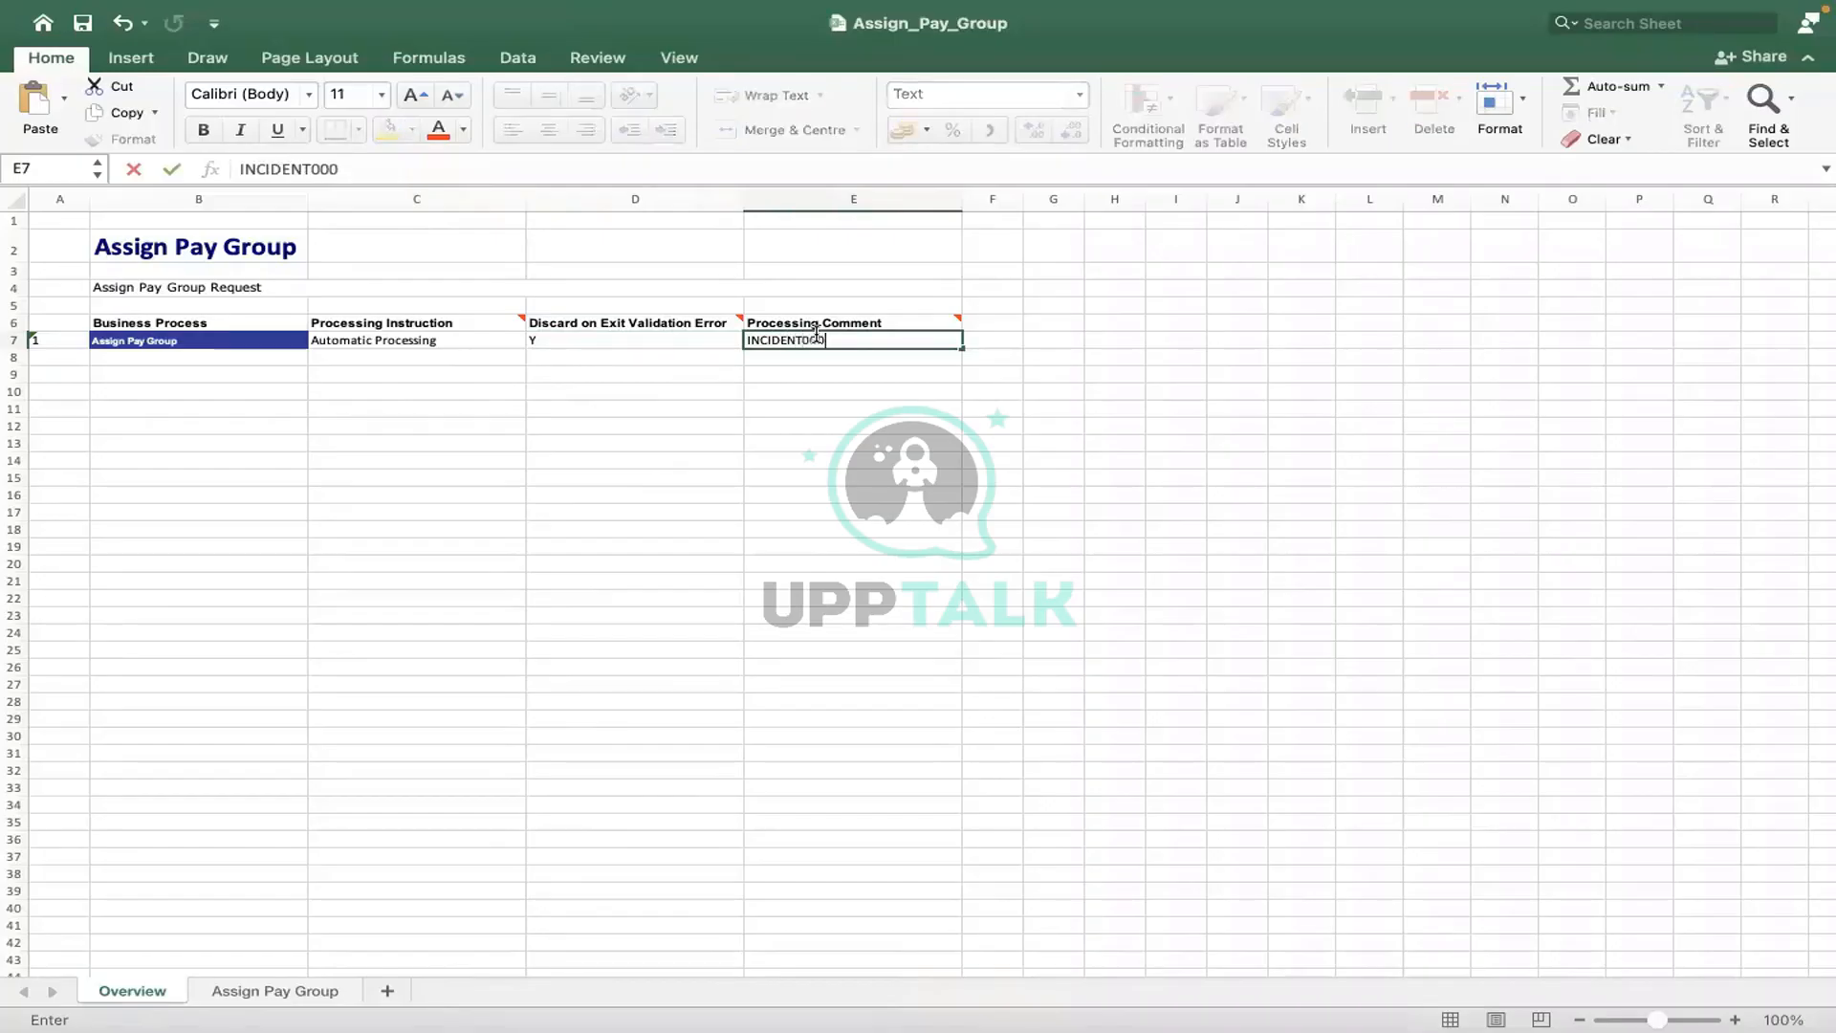
text(0234)
click(674, 472)
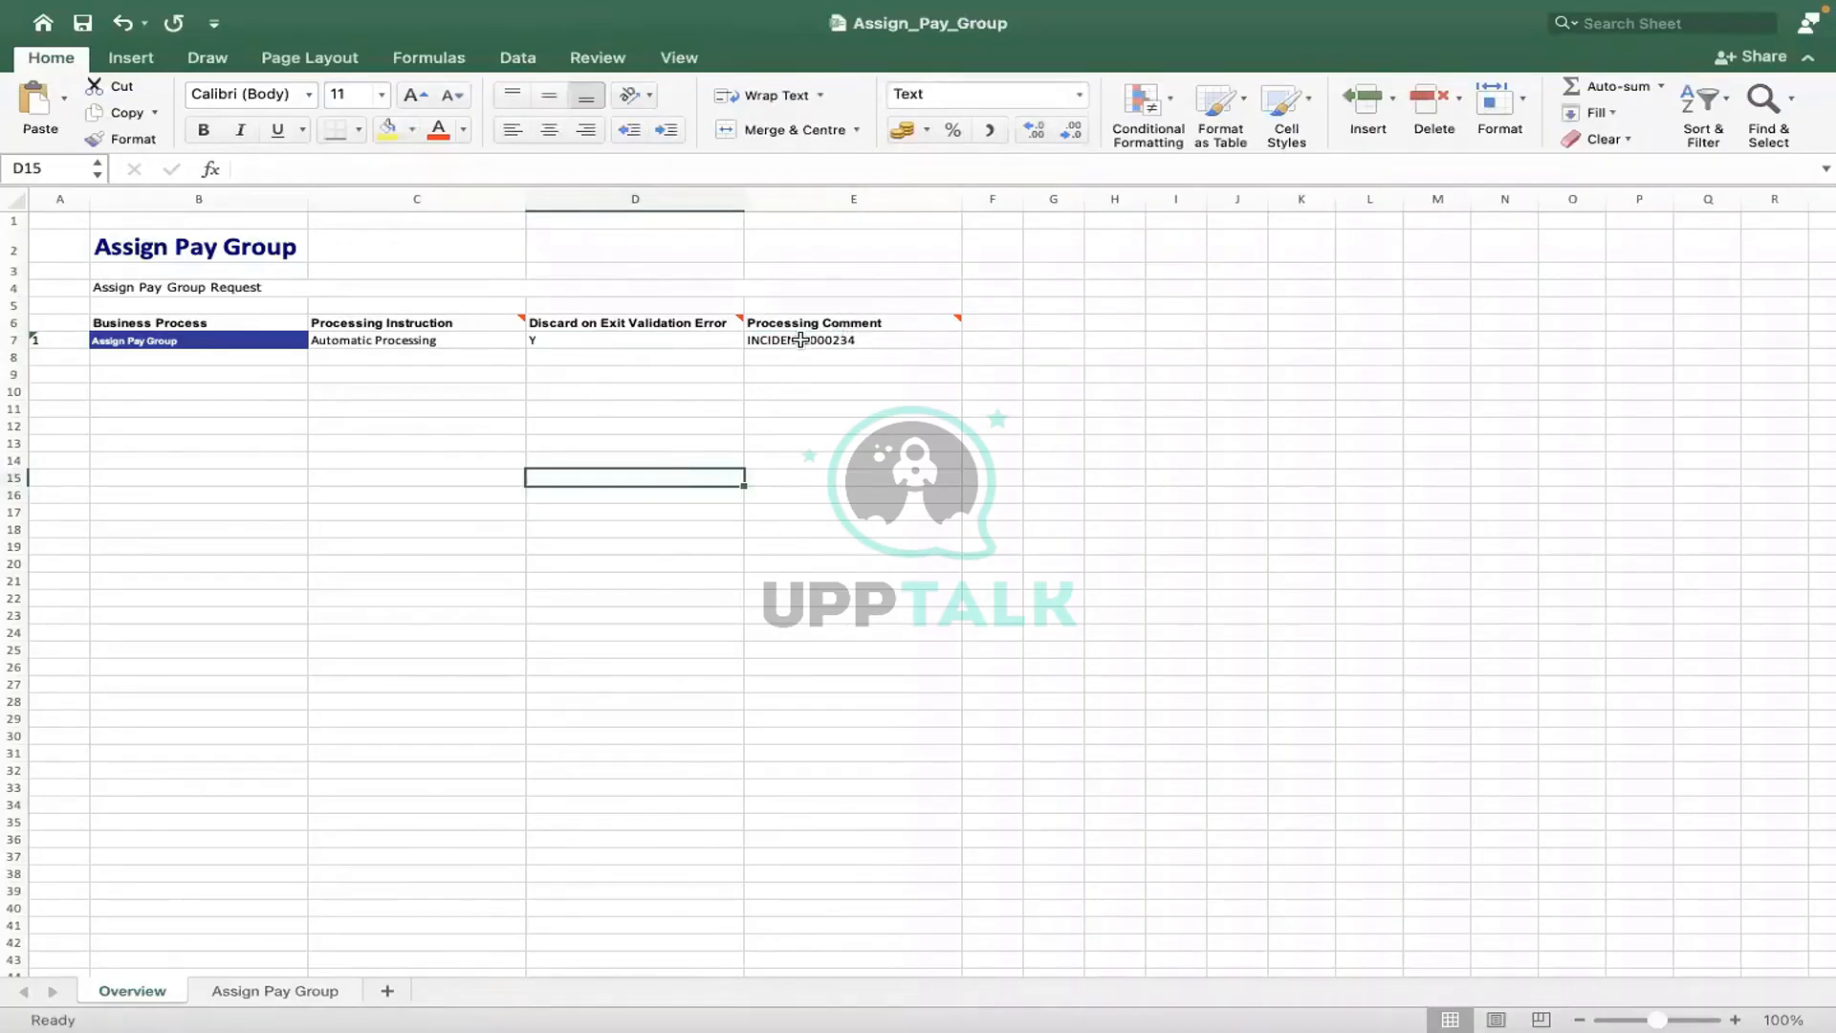
click(640, 376)
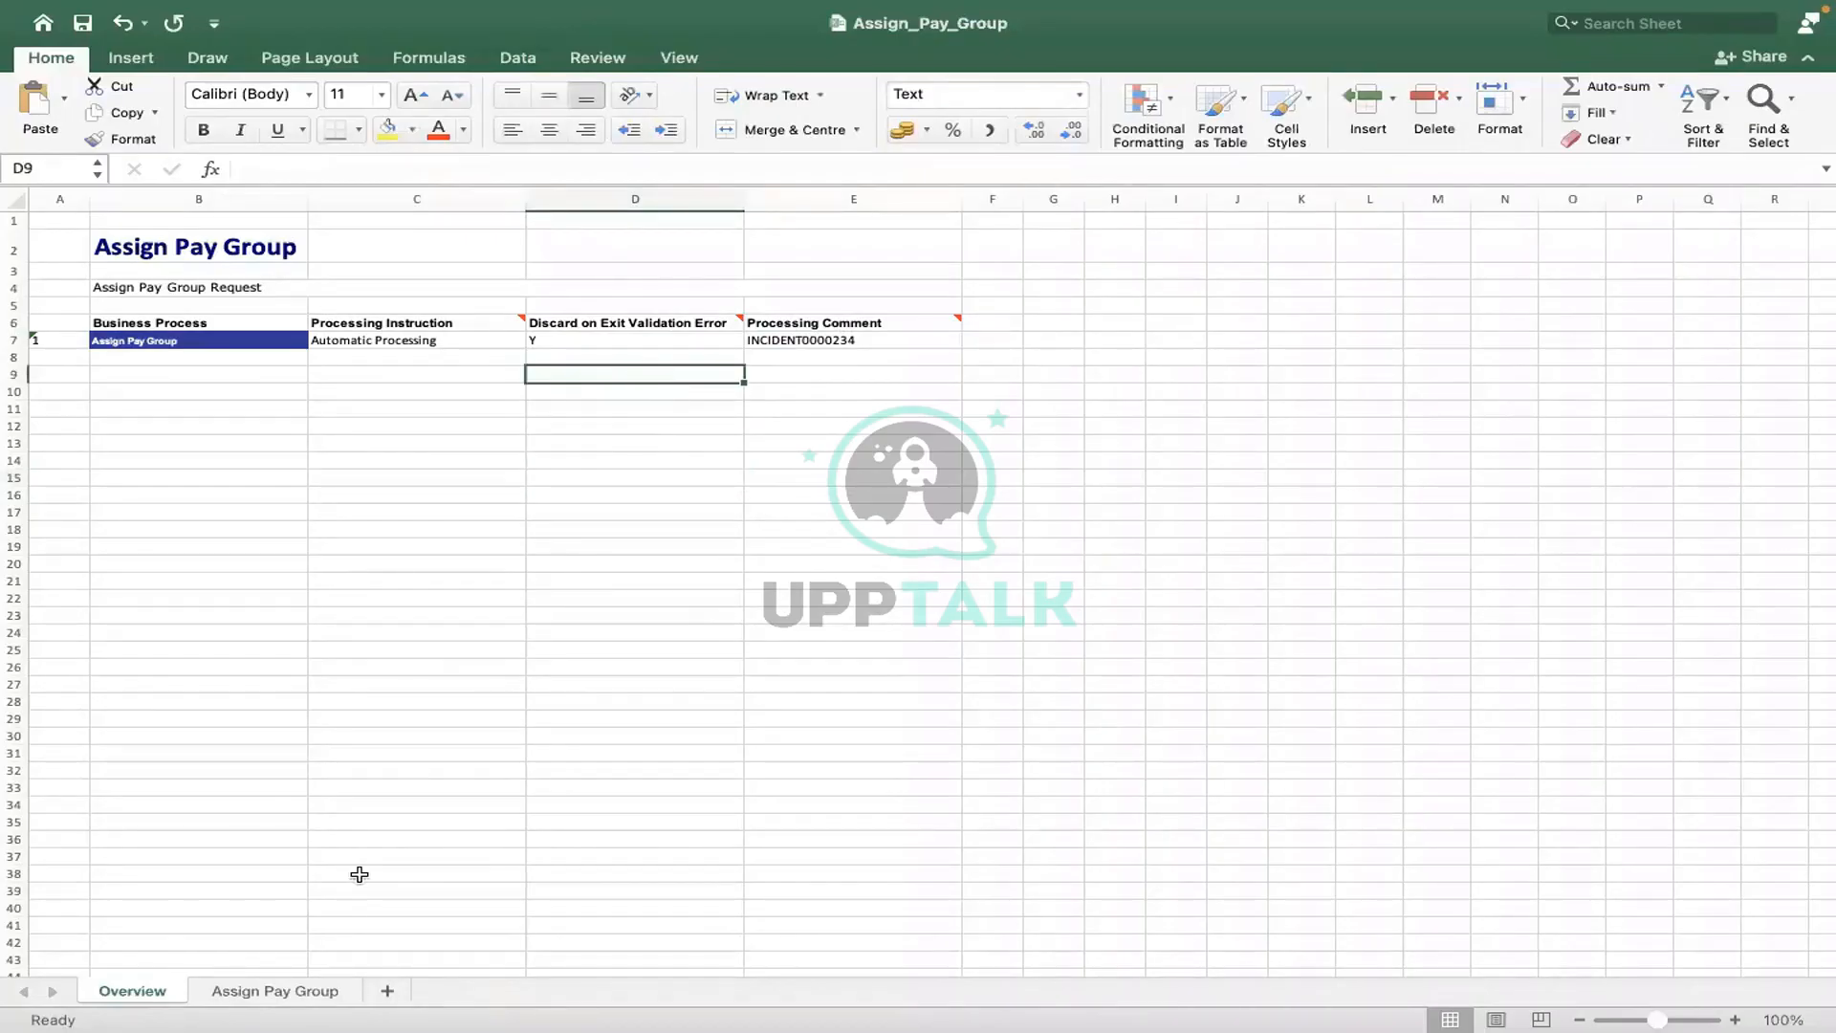
- Return to the Assign Pay Group sheet showing row 6 with PAY_GROUP-6-66 and P-00053
click(292, 985)
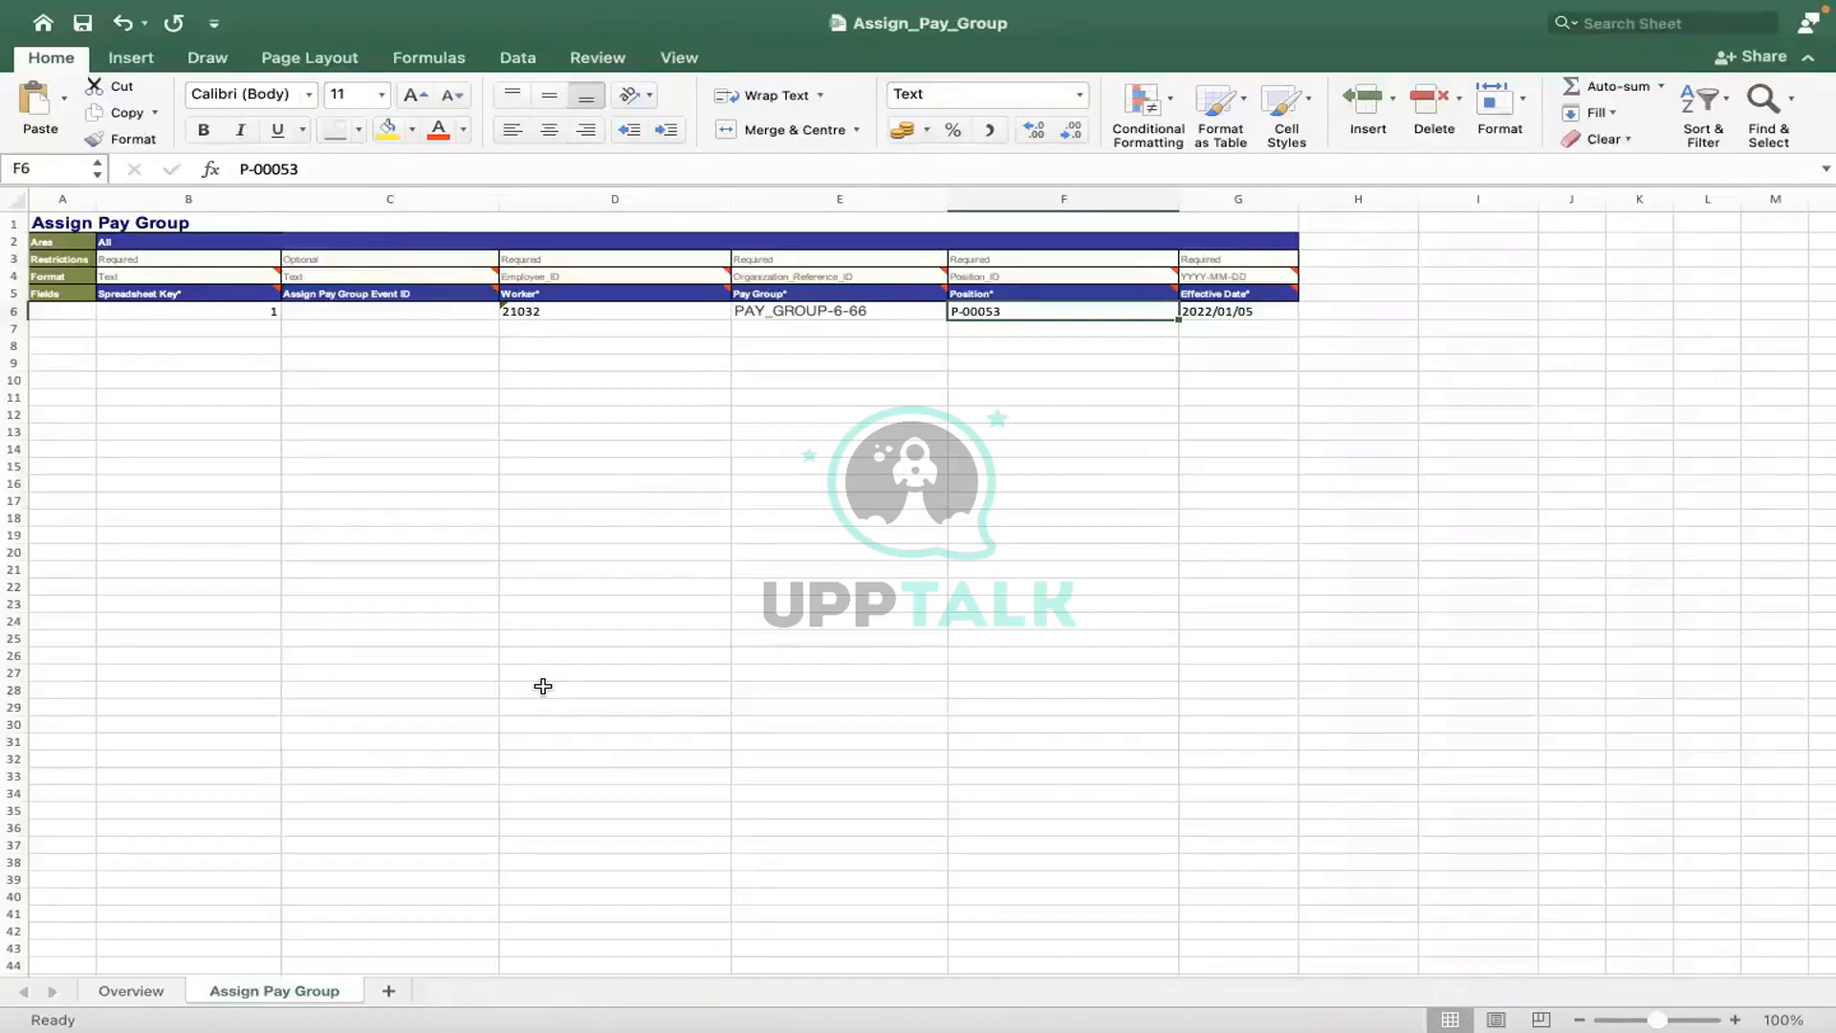
click(374, 218)
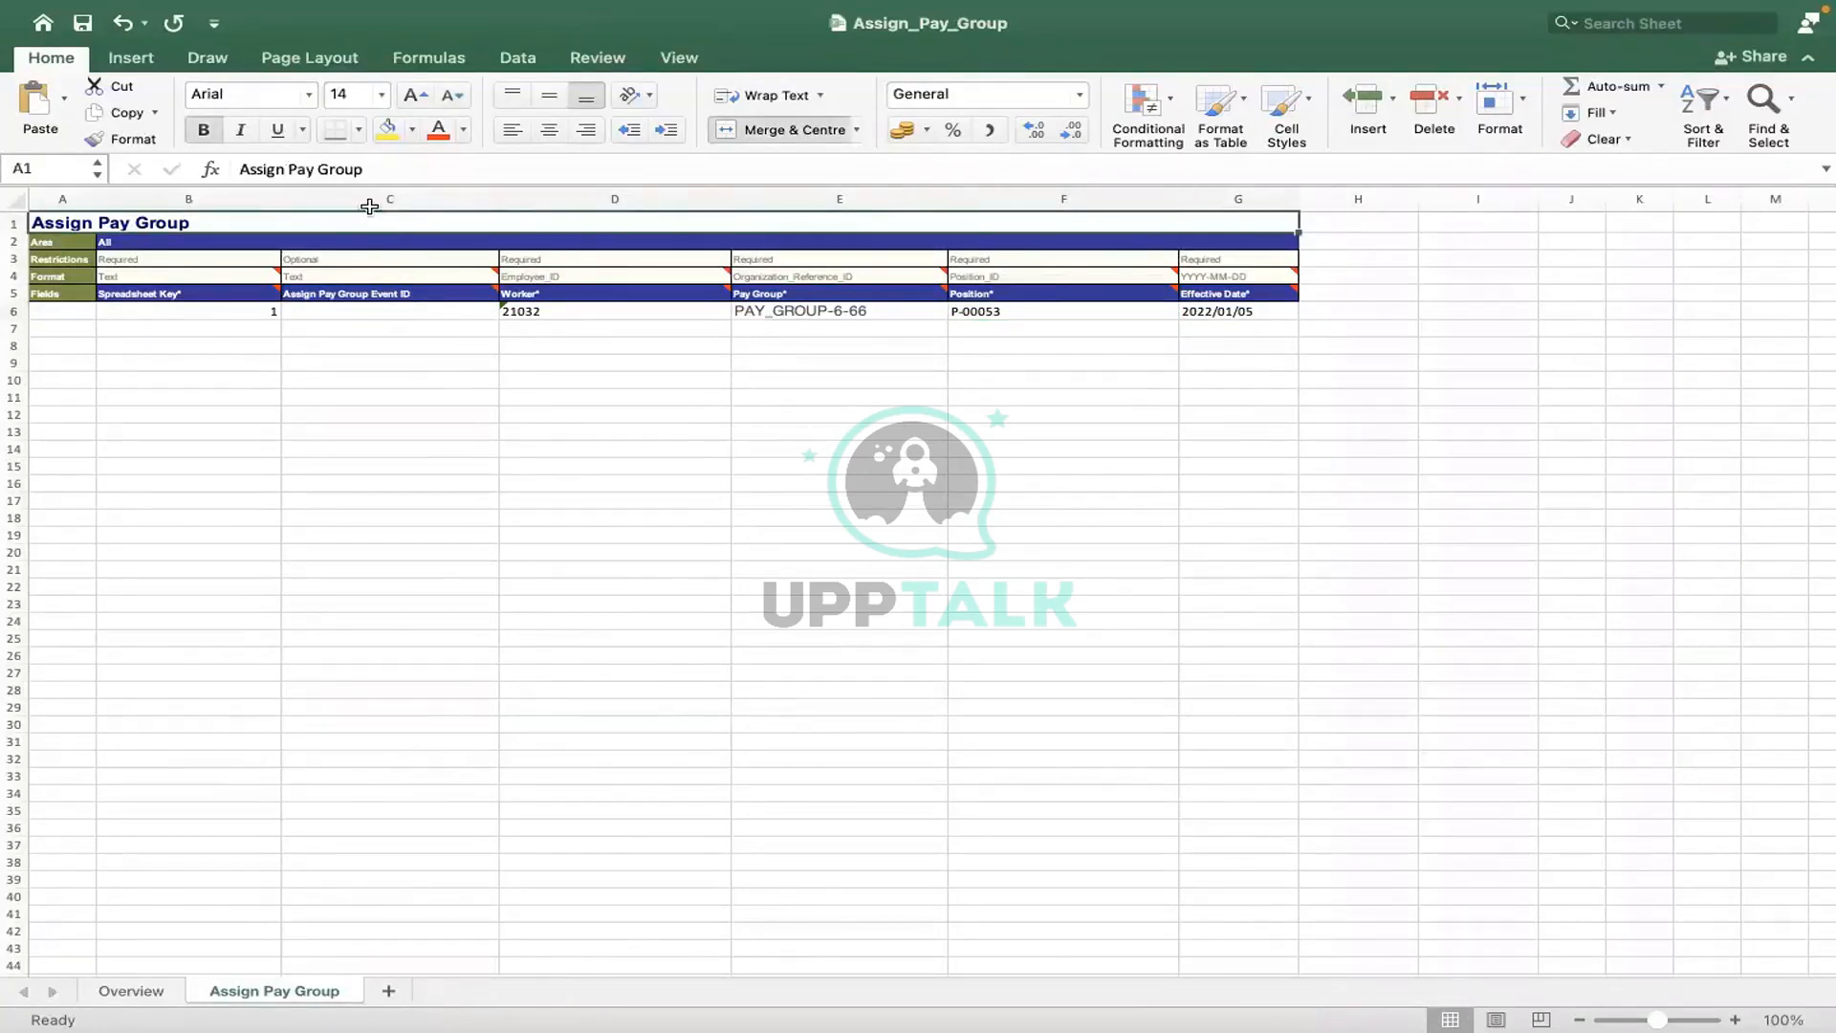
click(373, 199)
click(1076, 199)
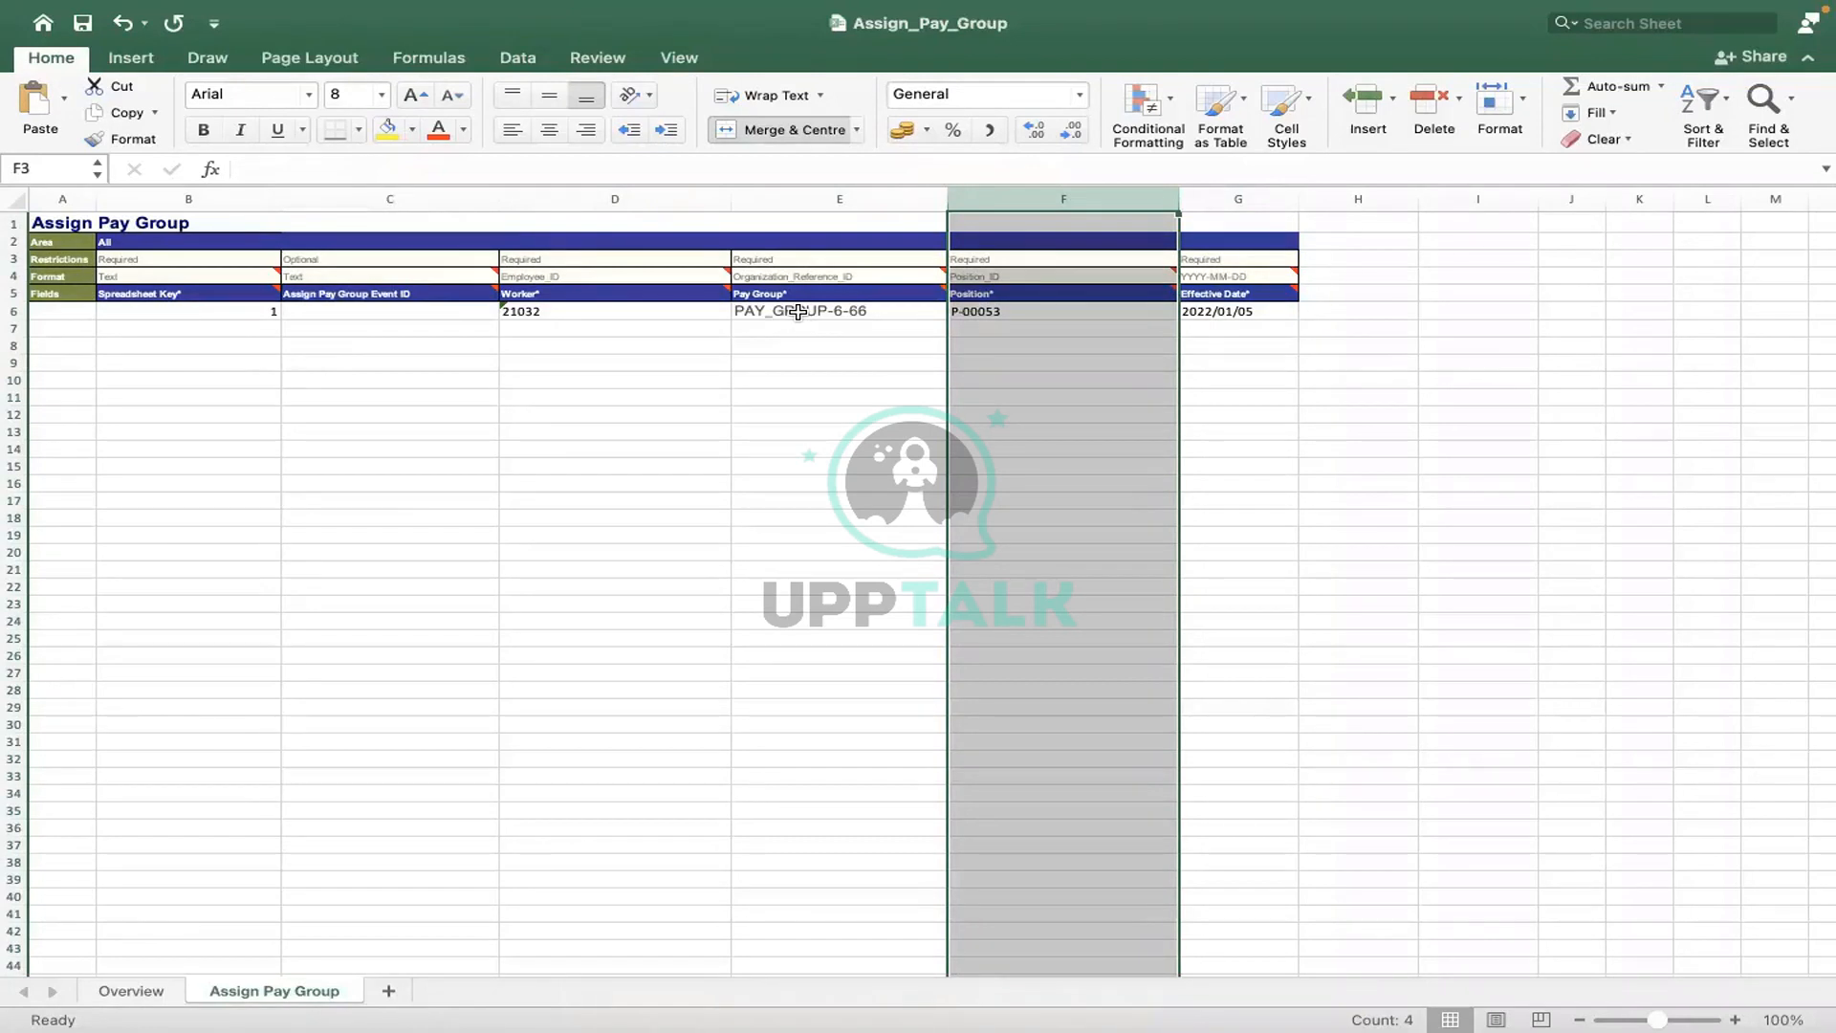
click(987, 306)
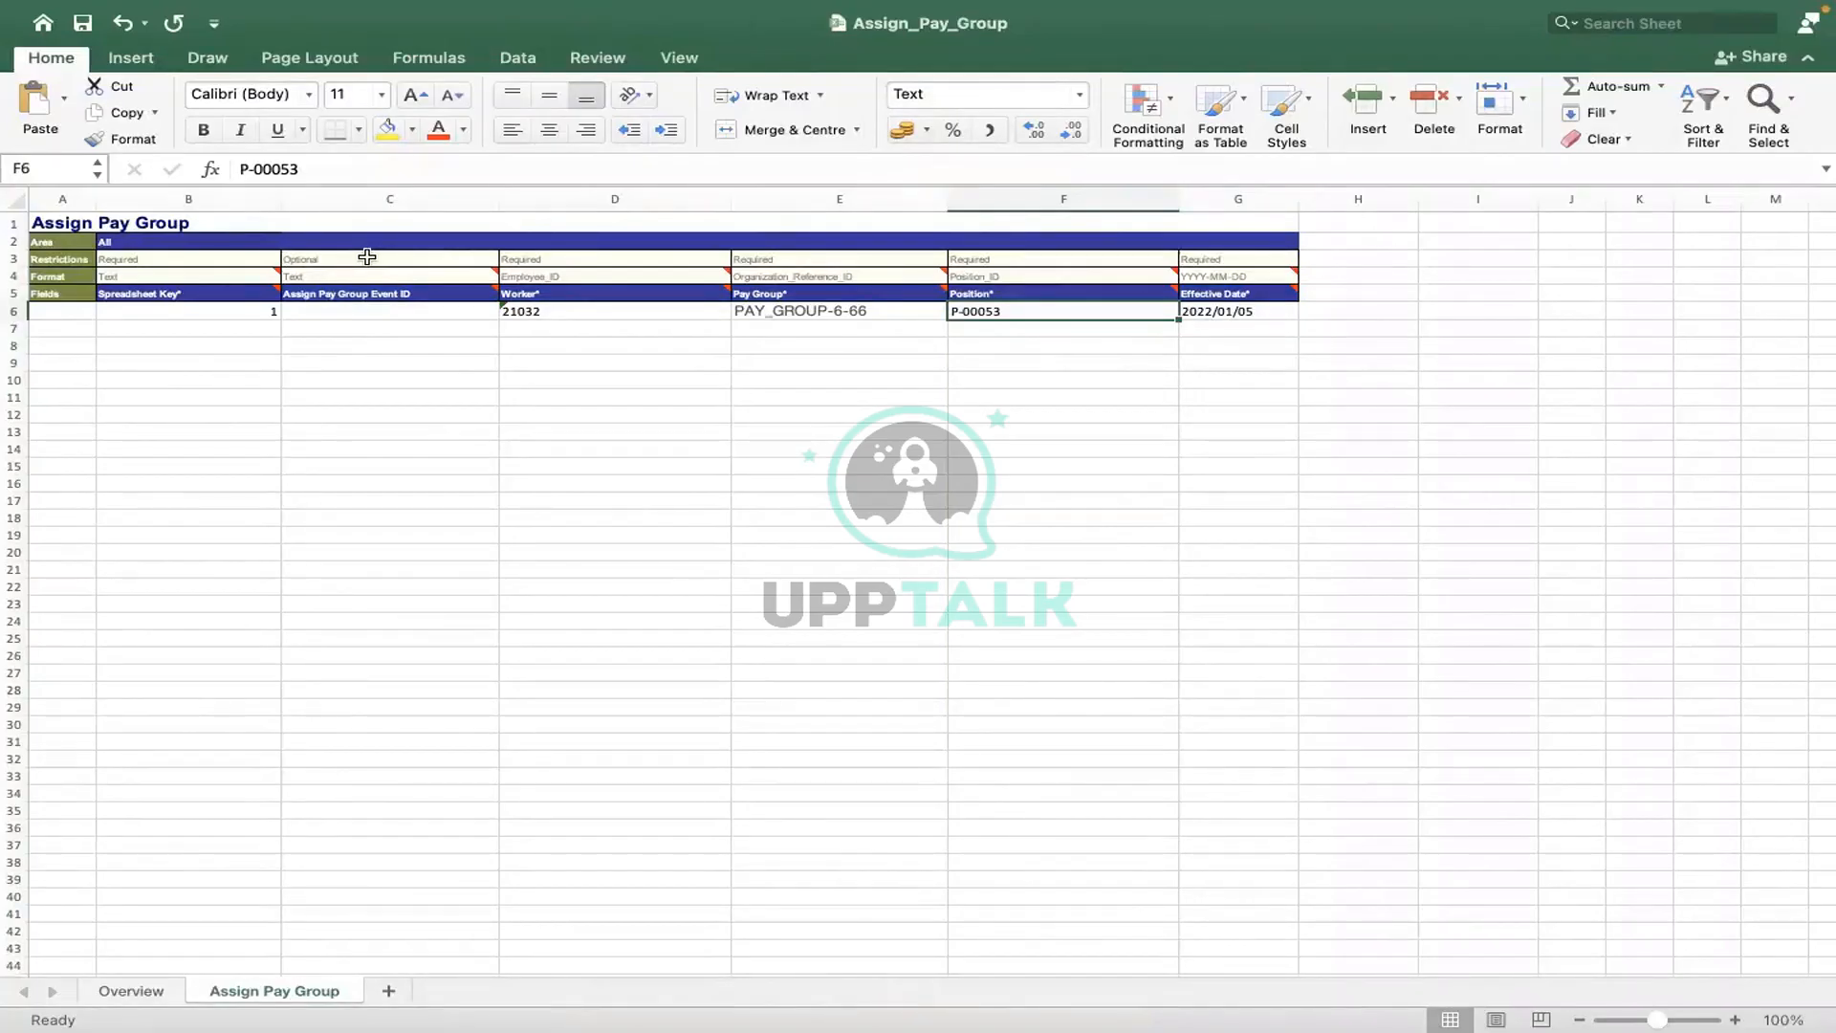
click(383, 242)
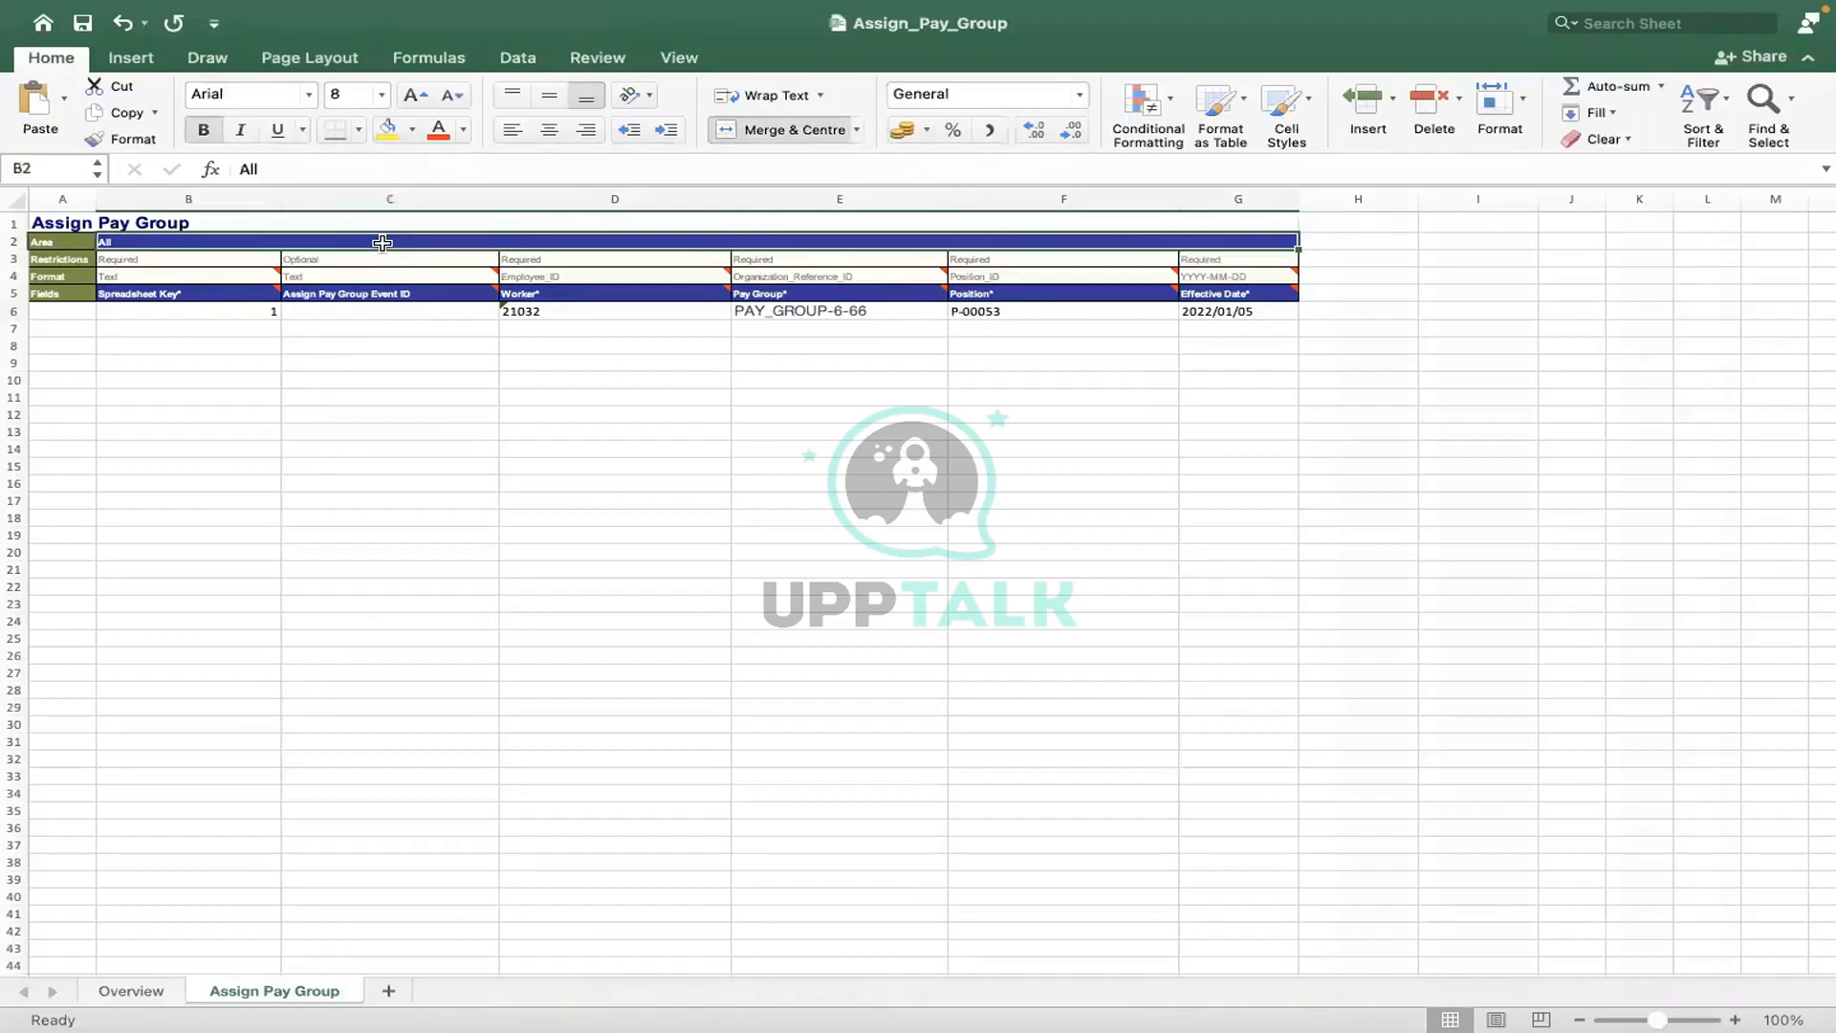
click(421, 582)
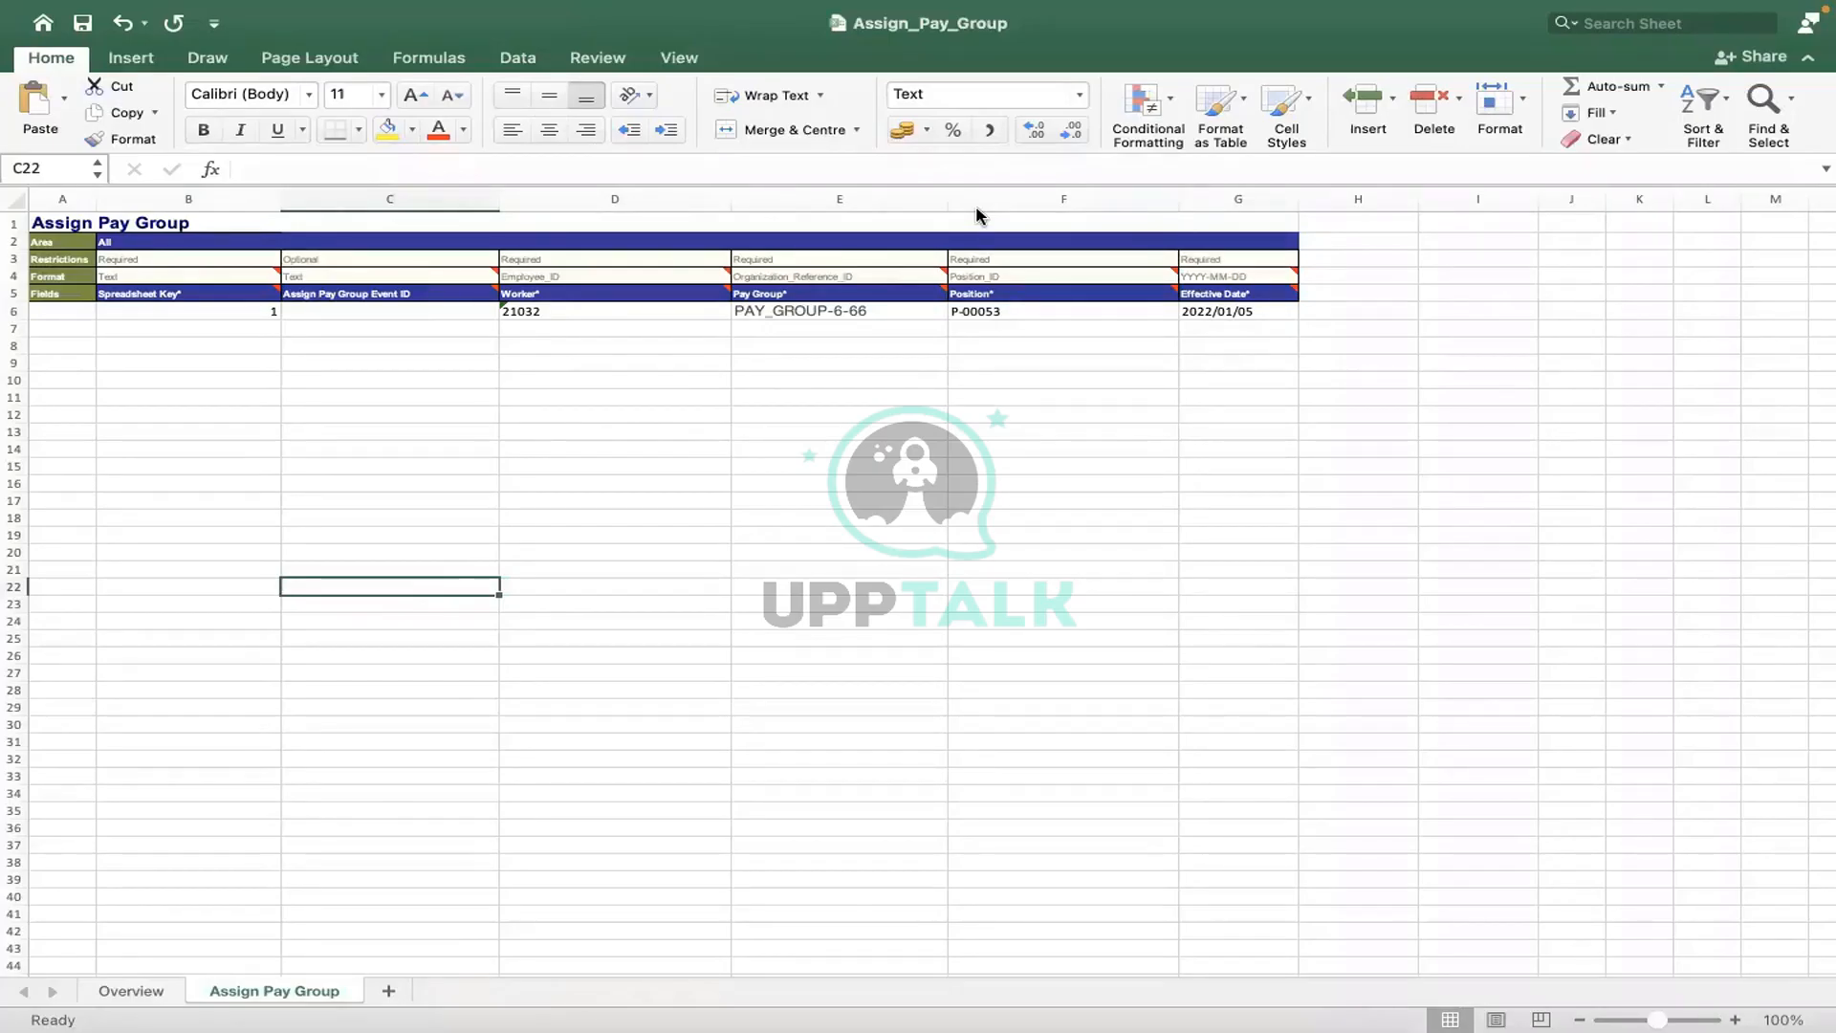
click(918, 69)
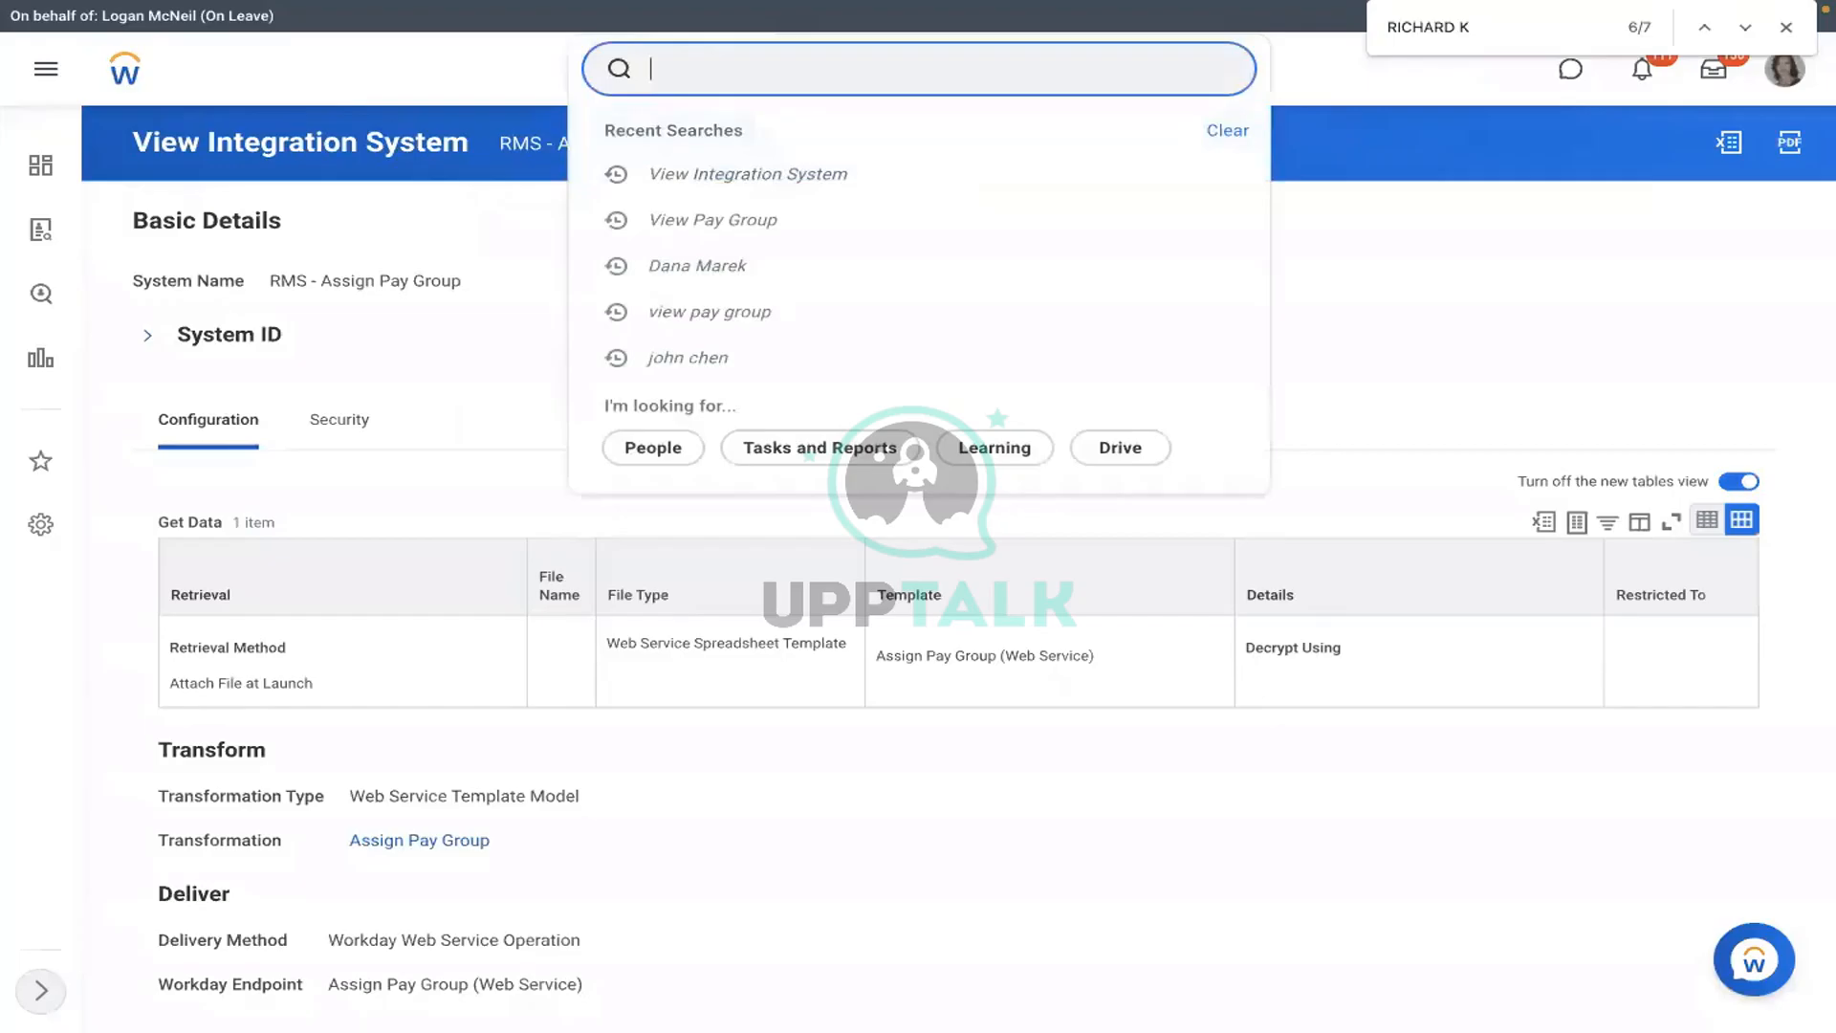
- Find the RMS - Assign Pay Group integration system via VIEW INT SYS and choose Launch / Schedule
text(VIEW INT SYS)
click(602, 292)
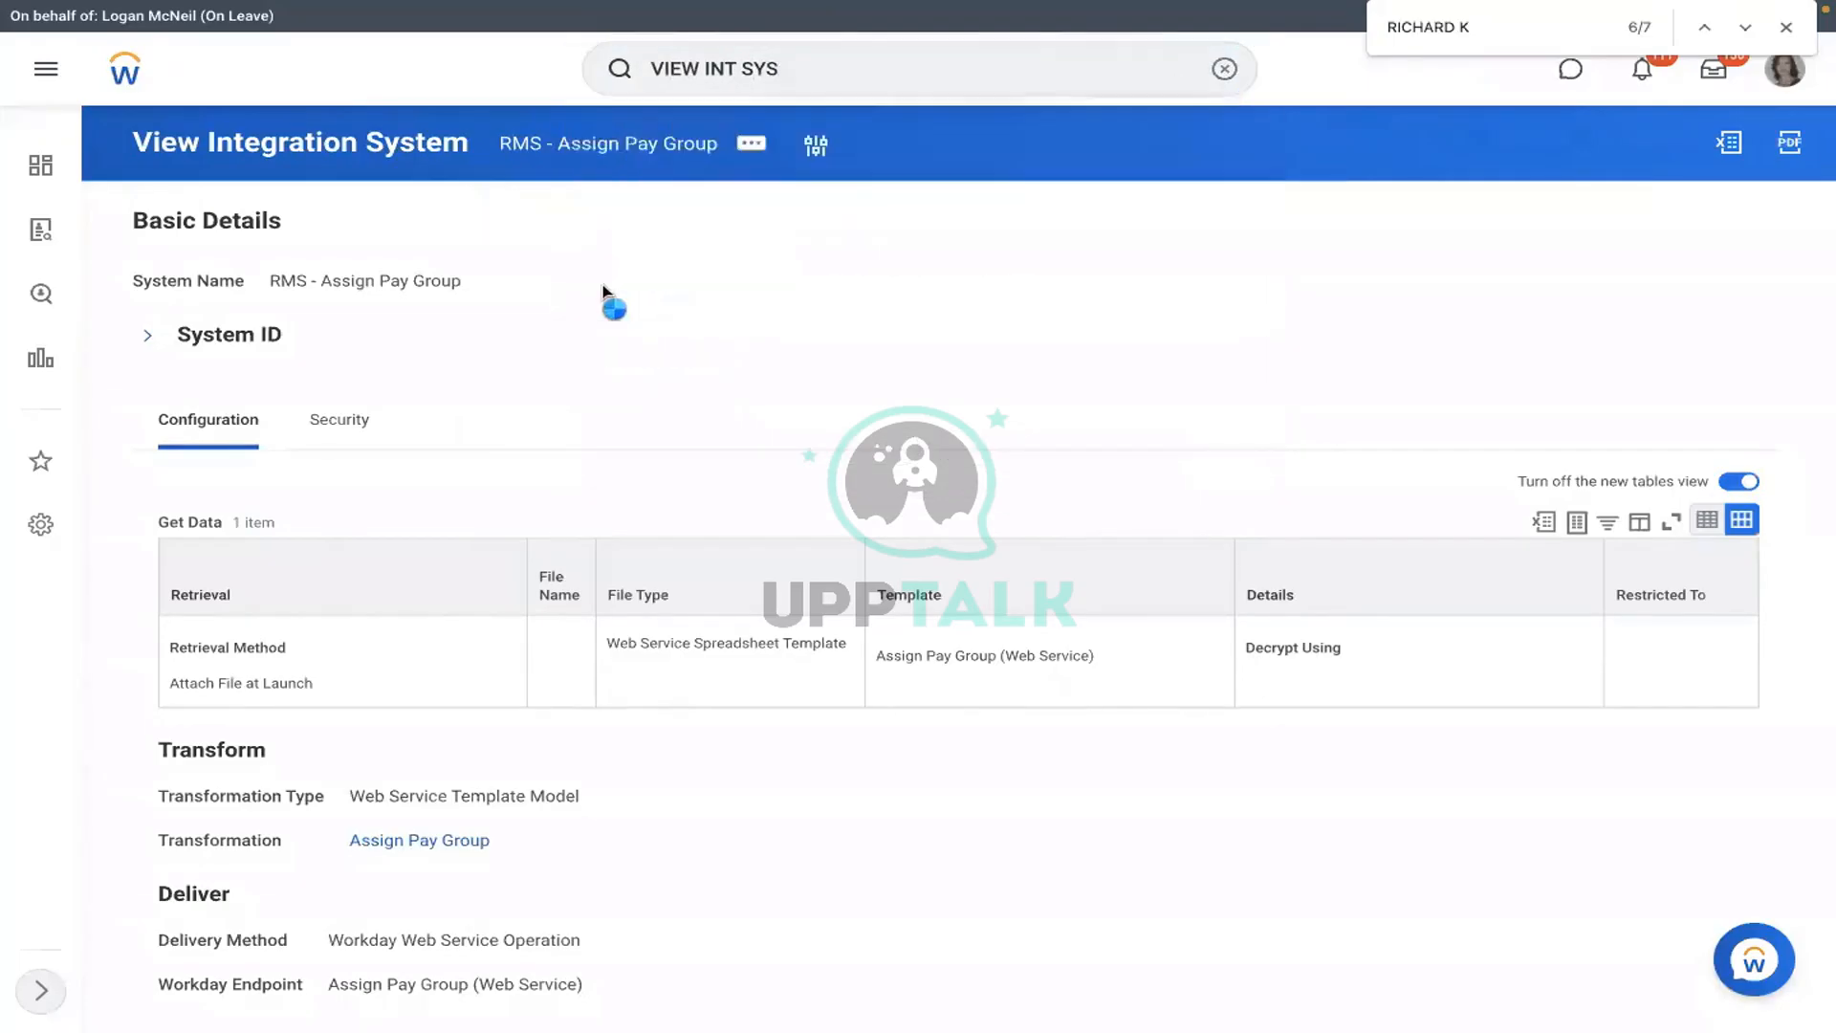
text(R)
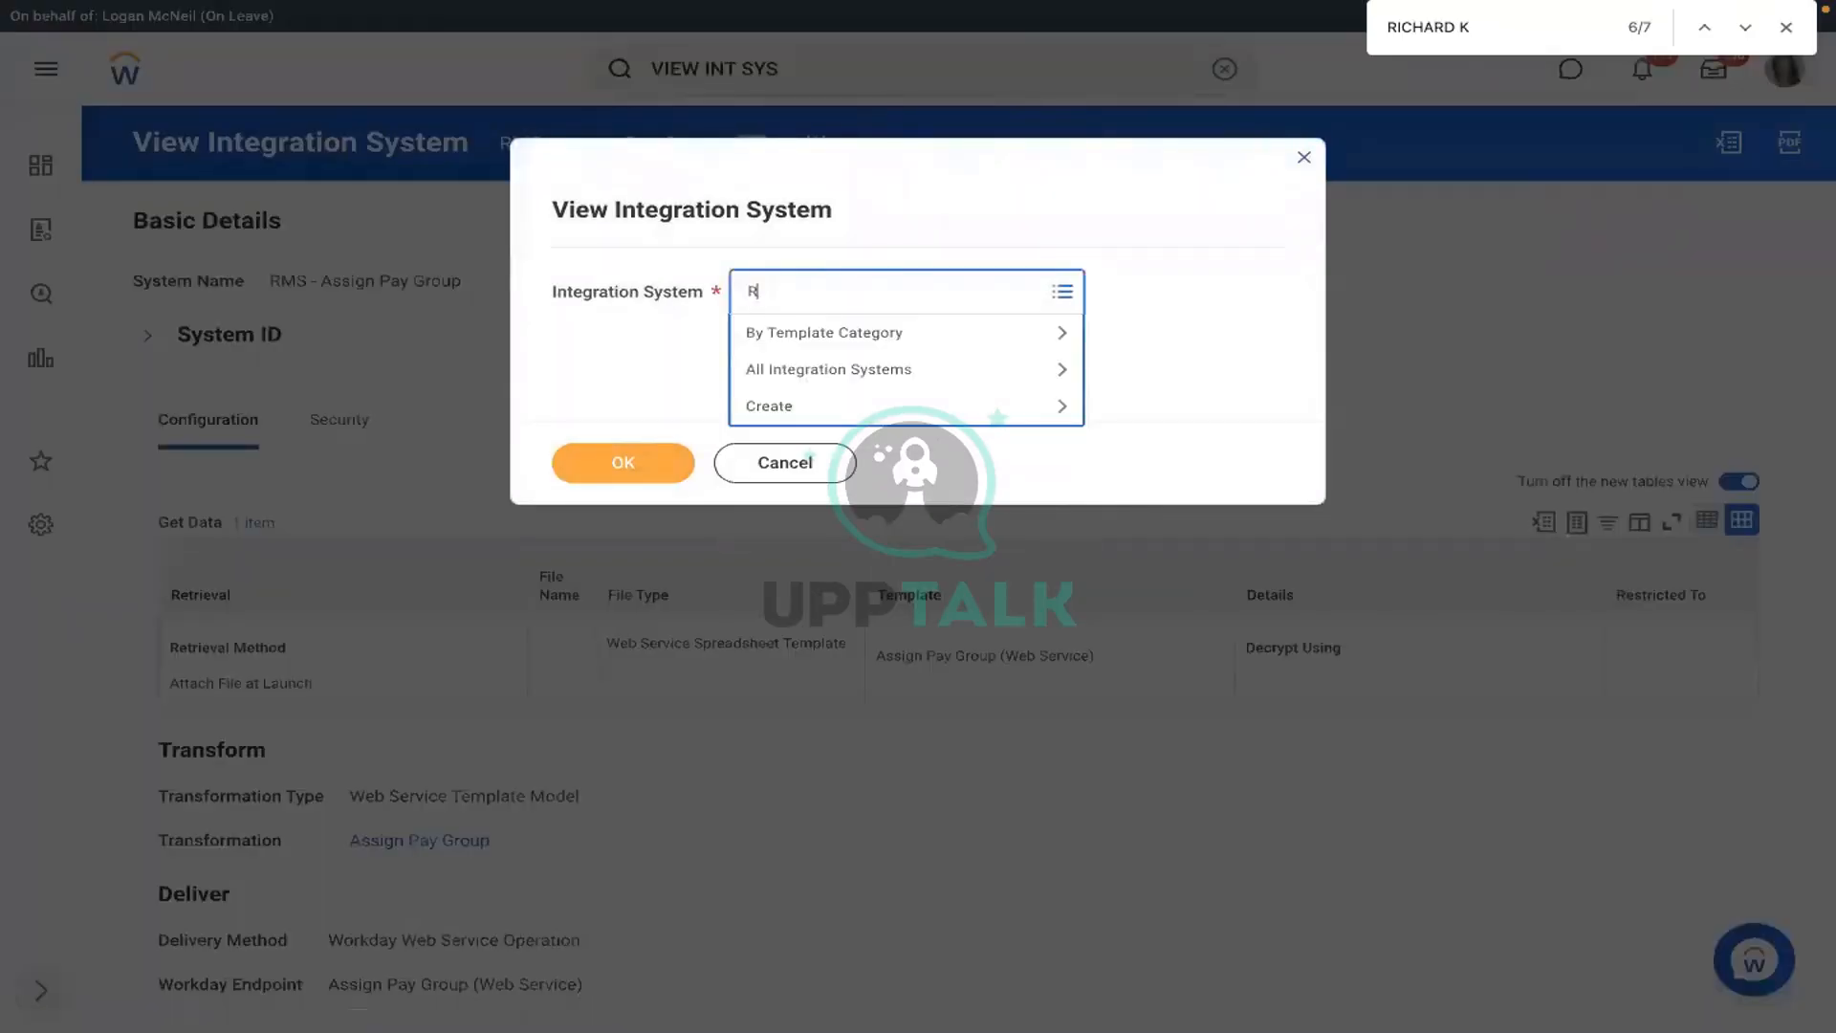
text(MS)
key(Return)
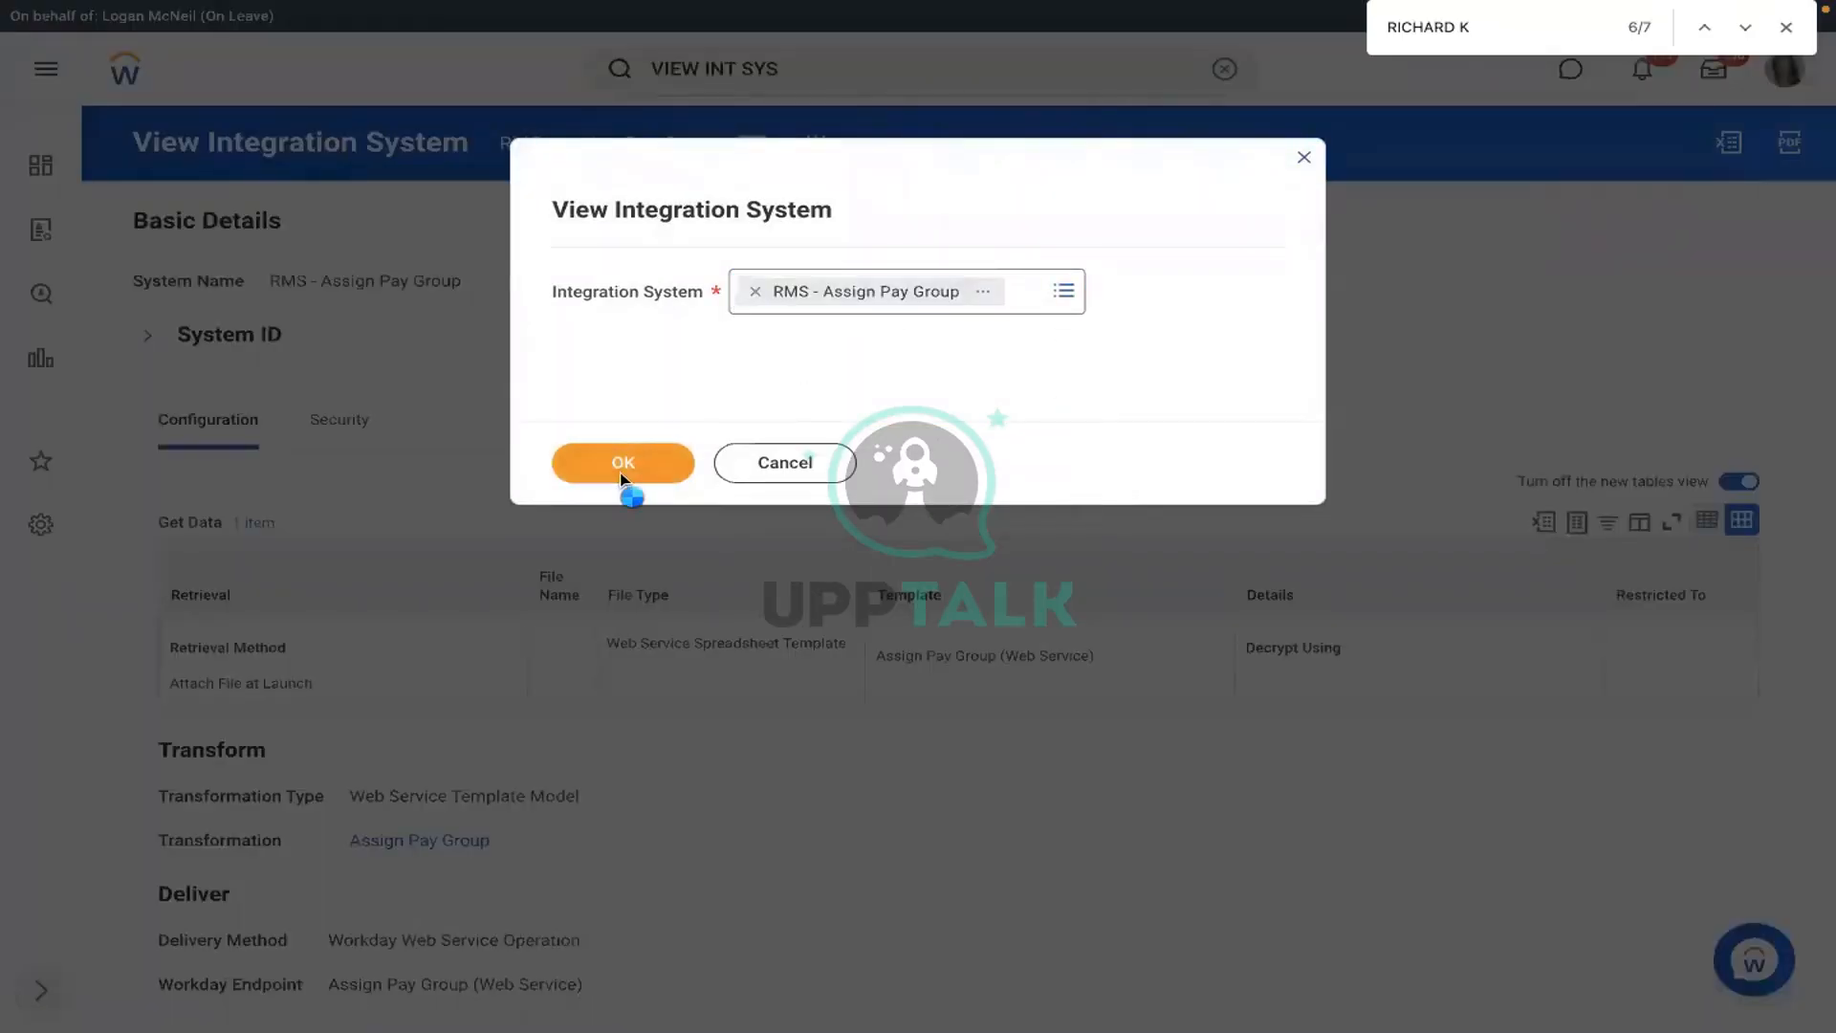
click(622, 466)
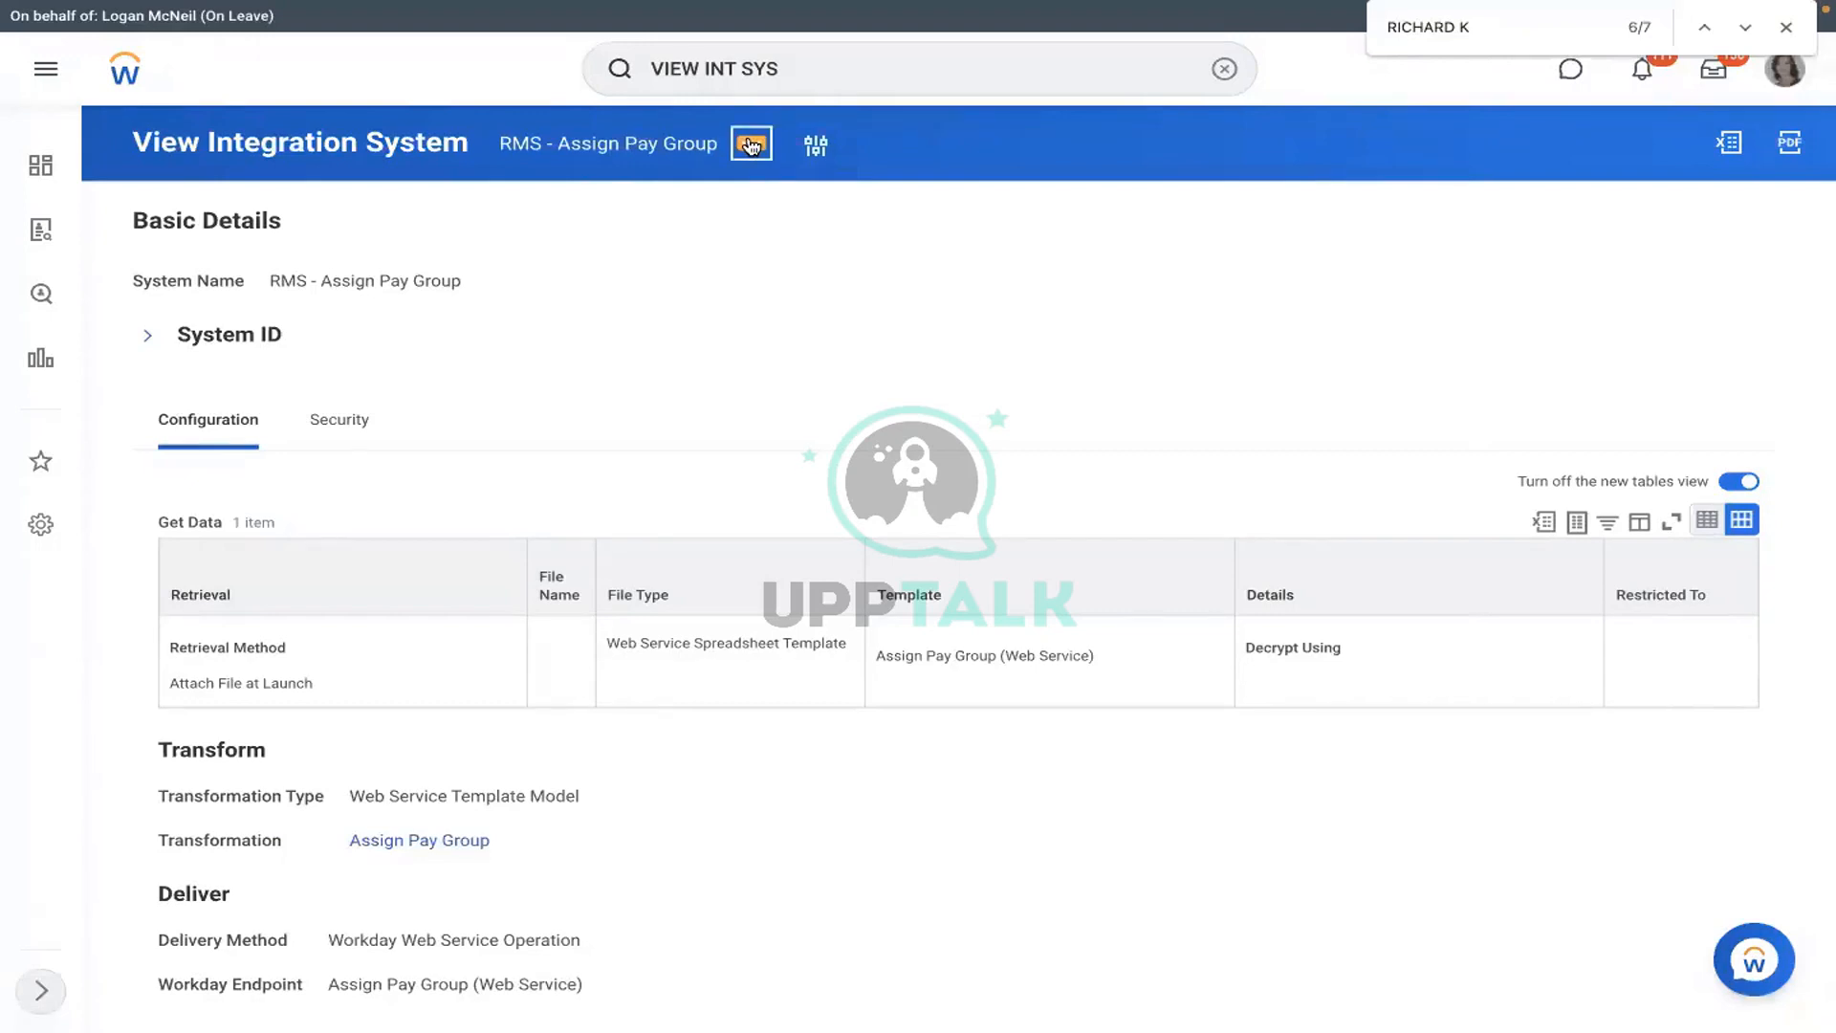
click(750, 145)
mouse_move(854, 421)
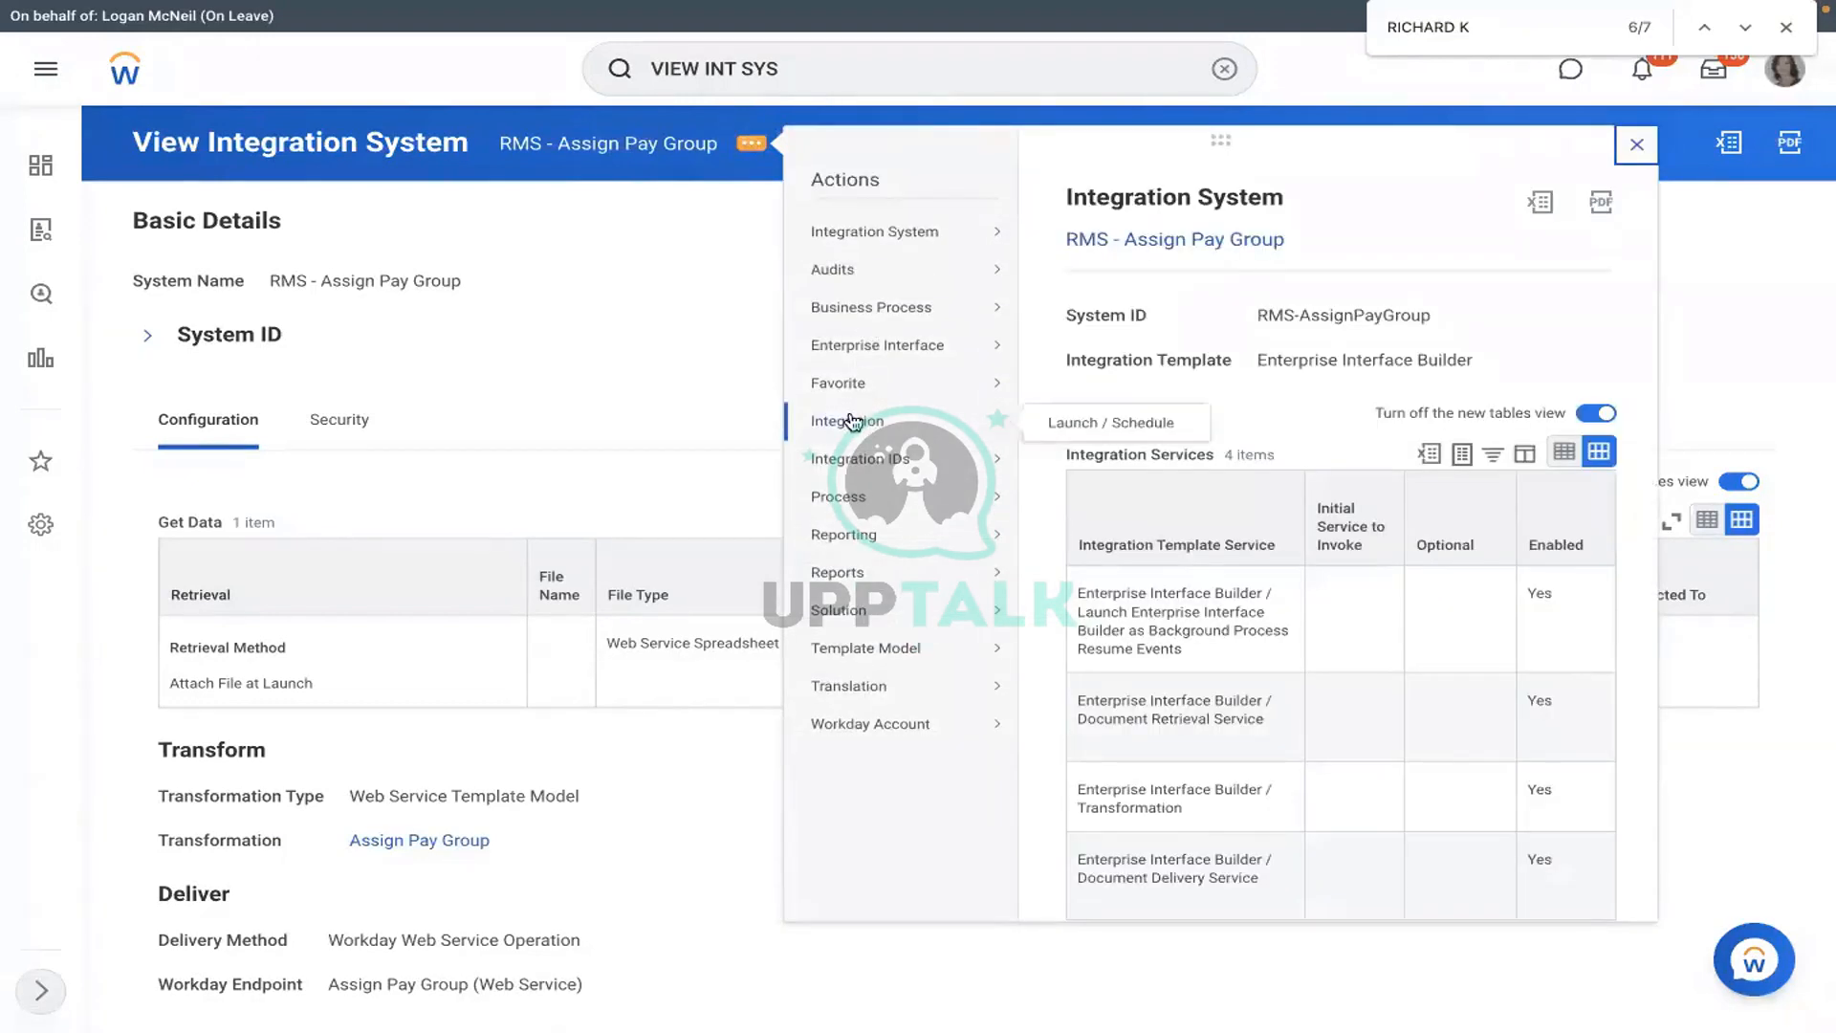
click(1076, 428)
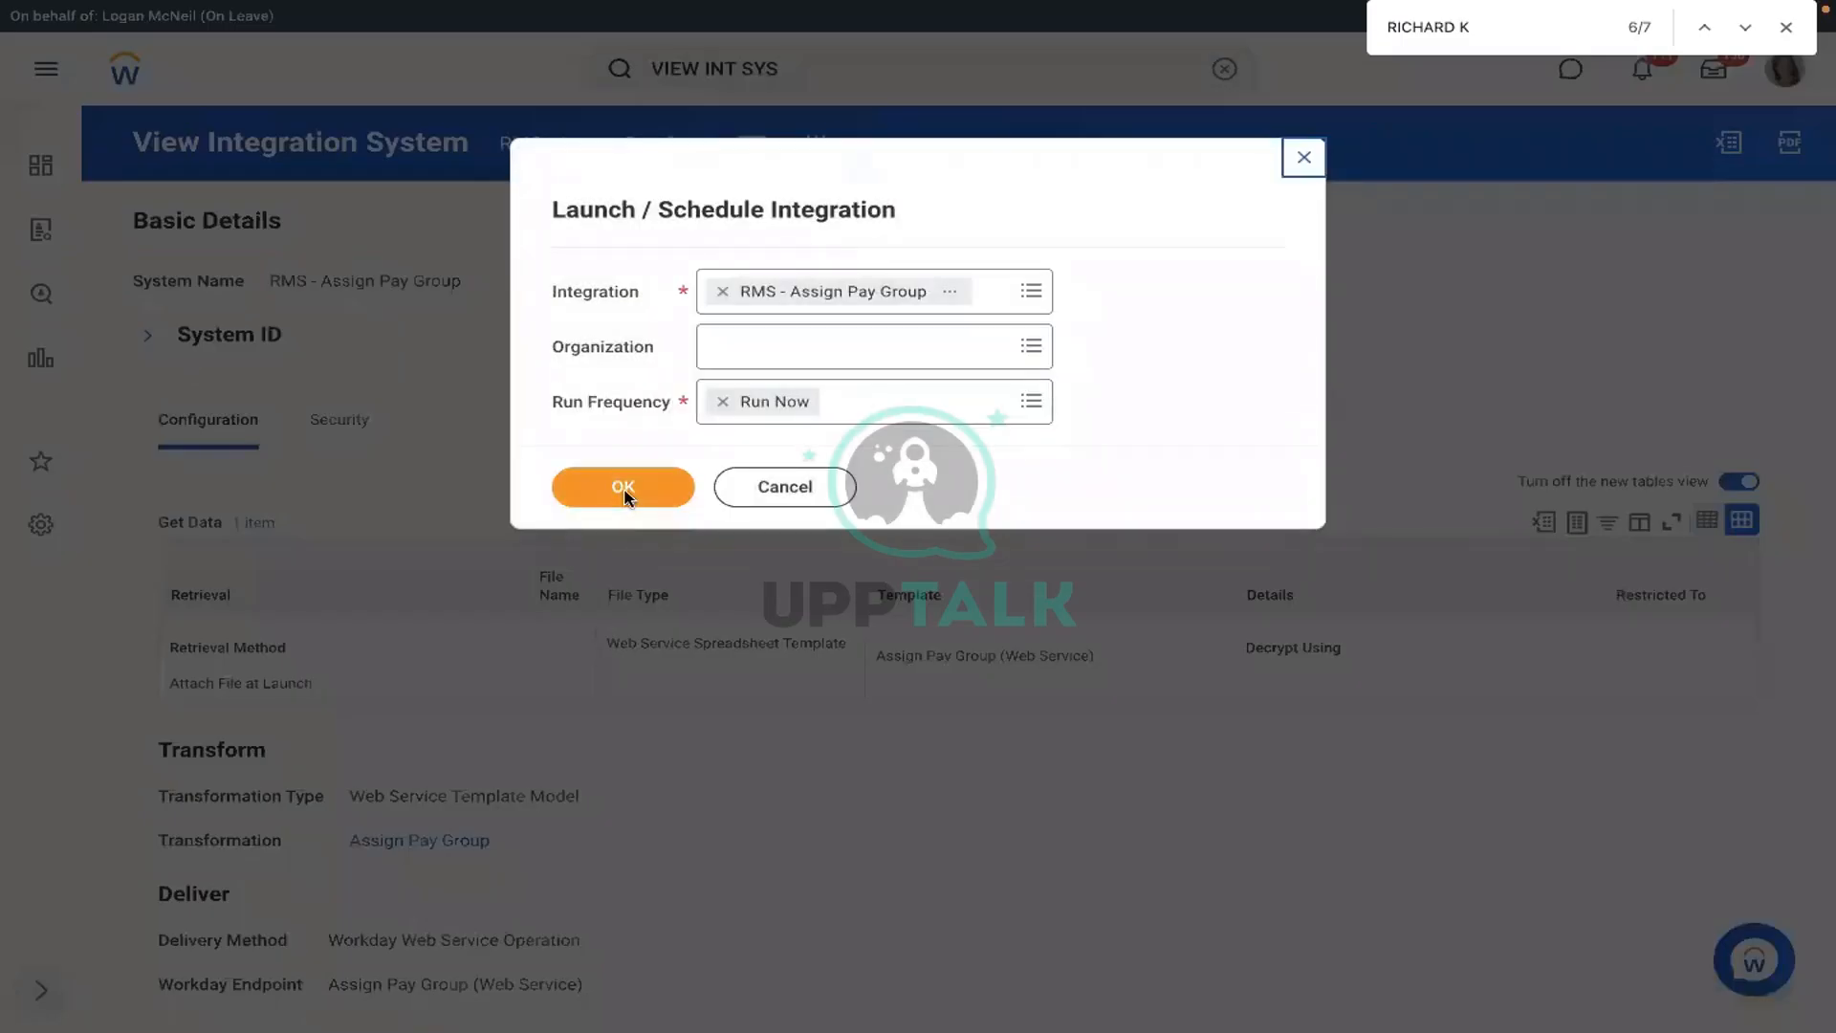
- Run the integration now with Assign_Pay_Group.xlsx uploaded as a new integration attachment
click(623, 490)
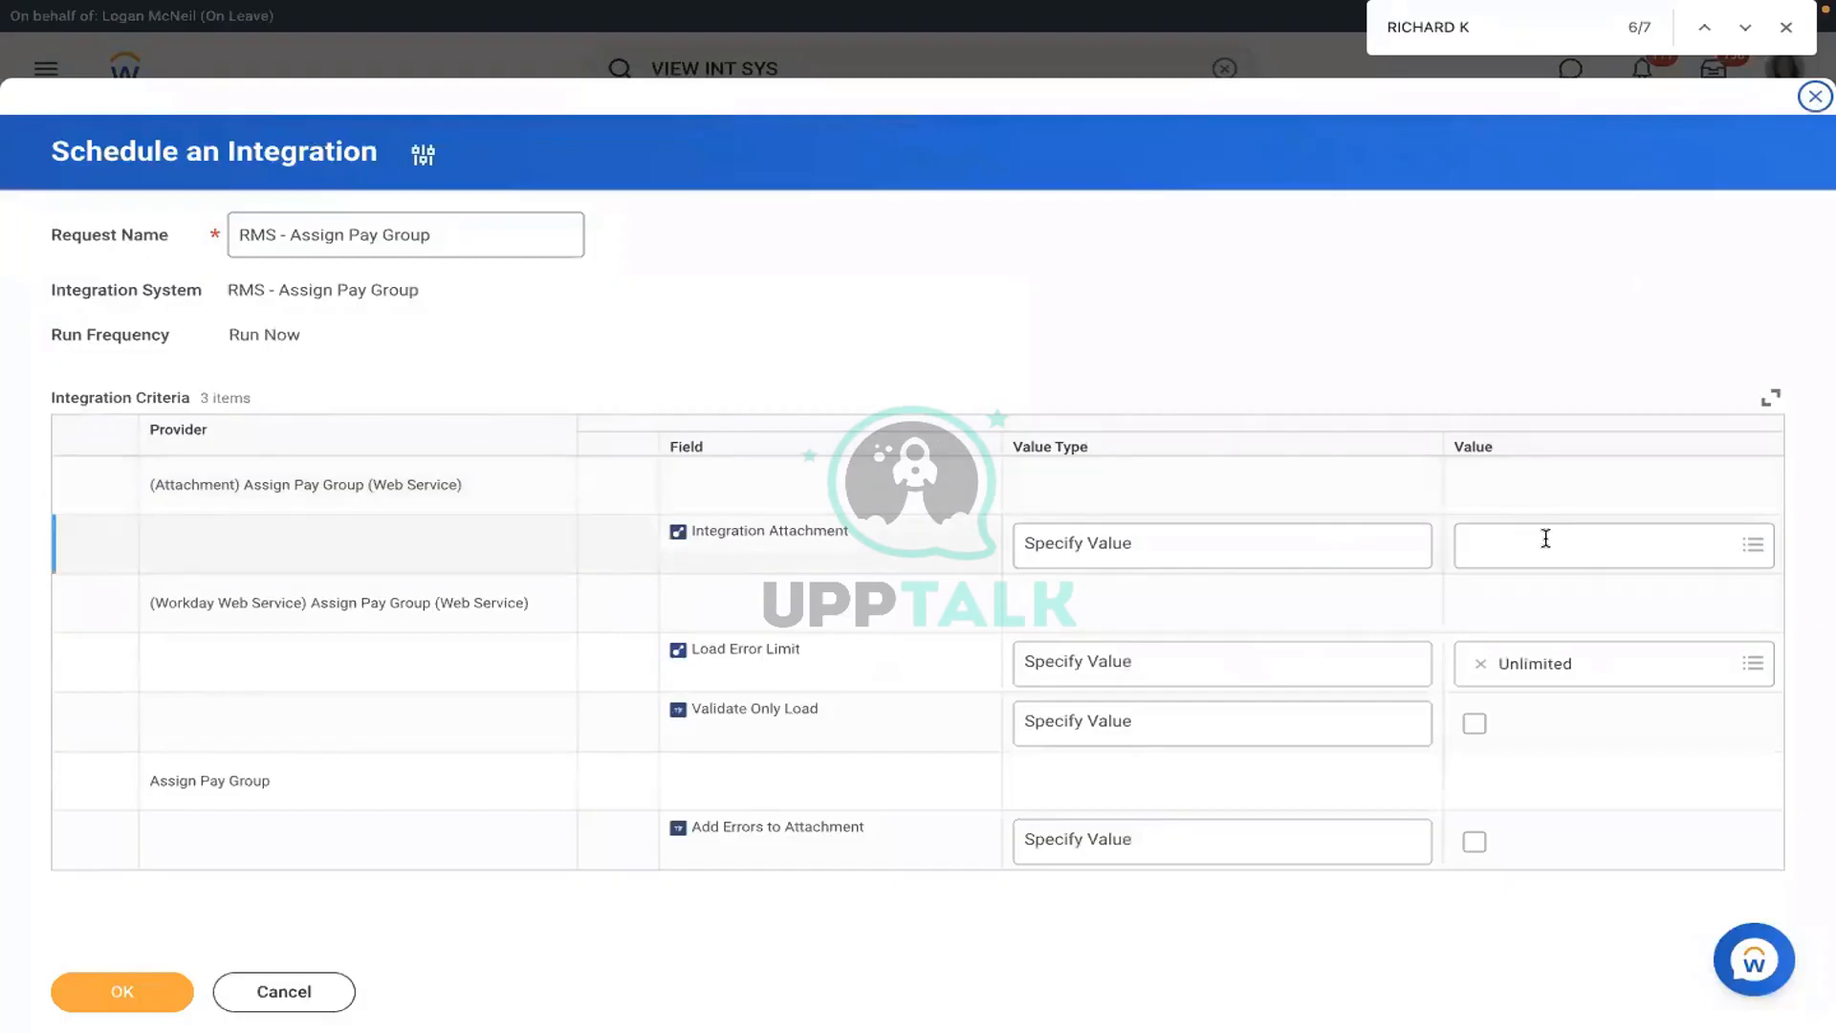
click(1546, 538)
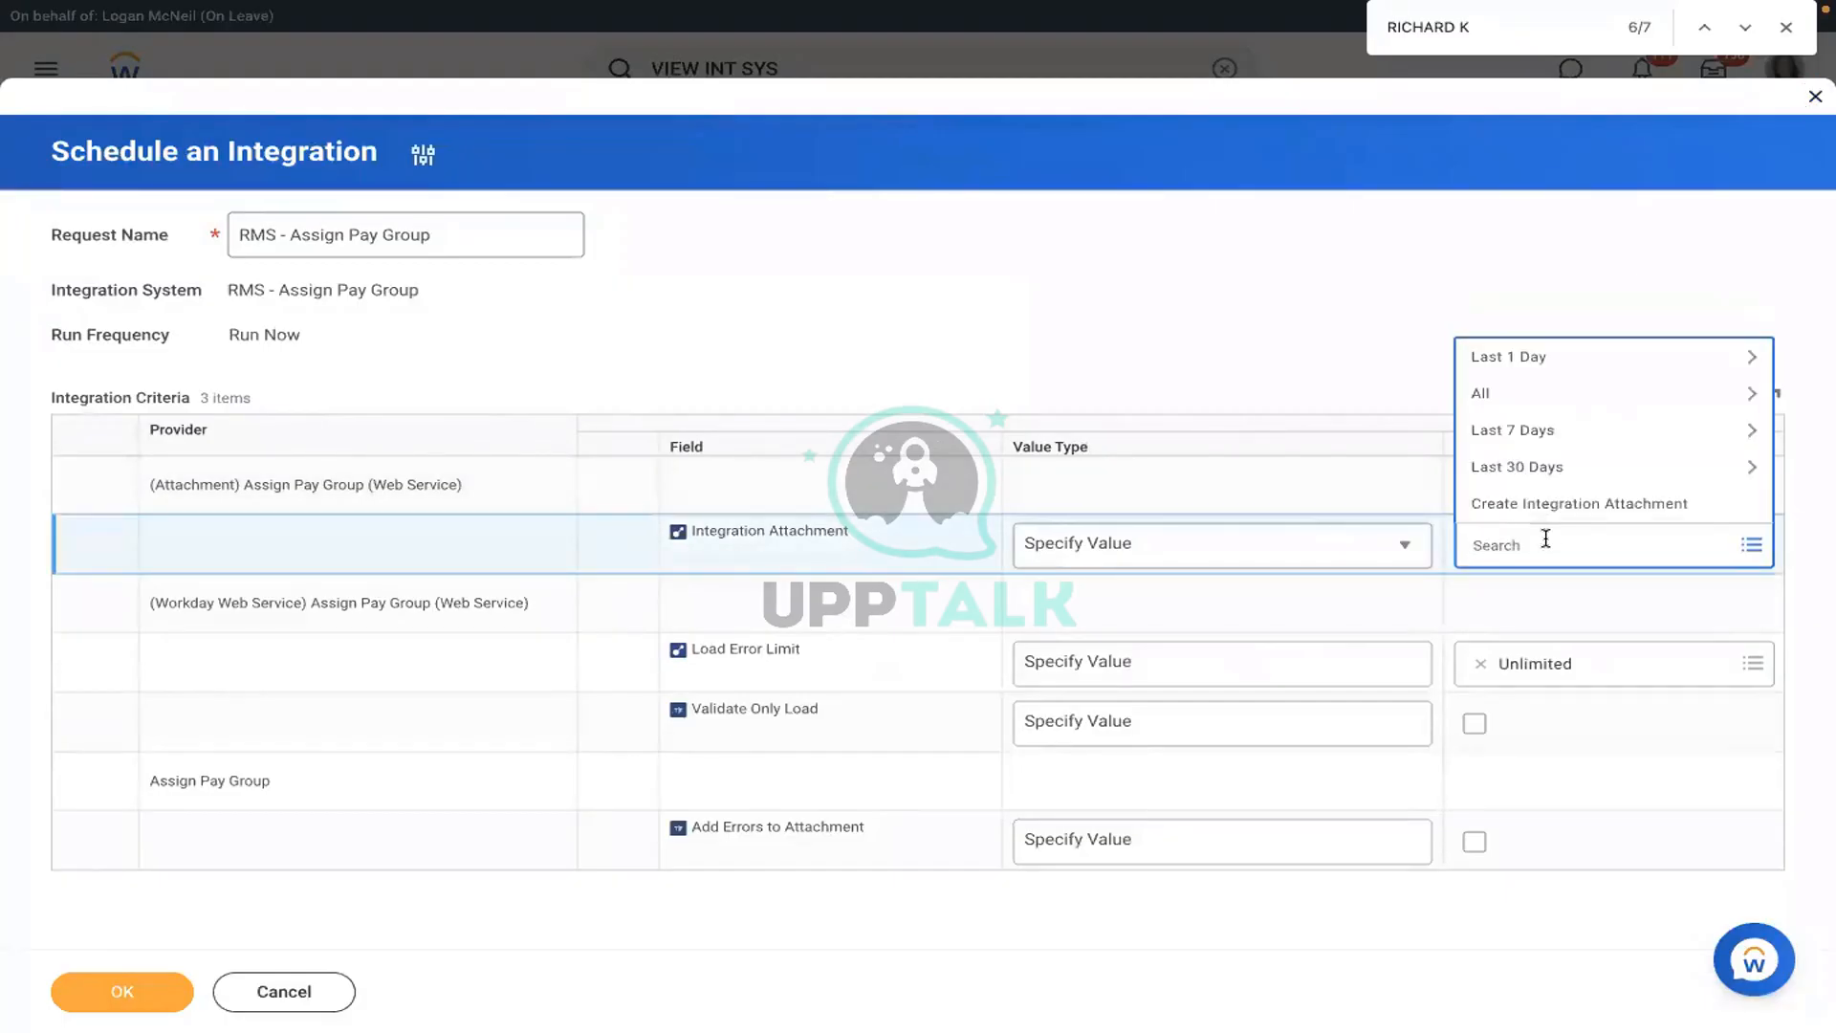
click(1497, 506)
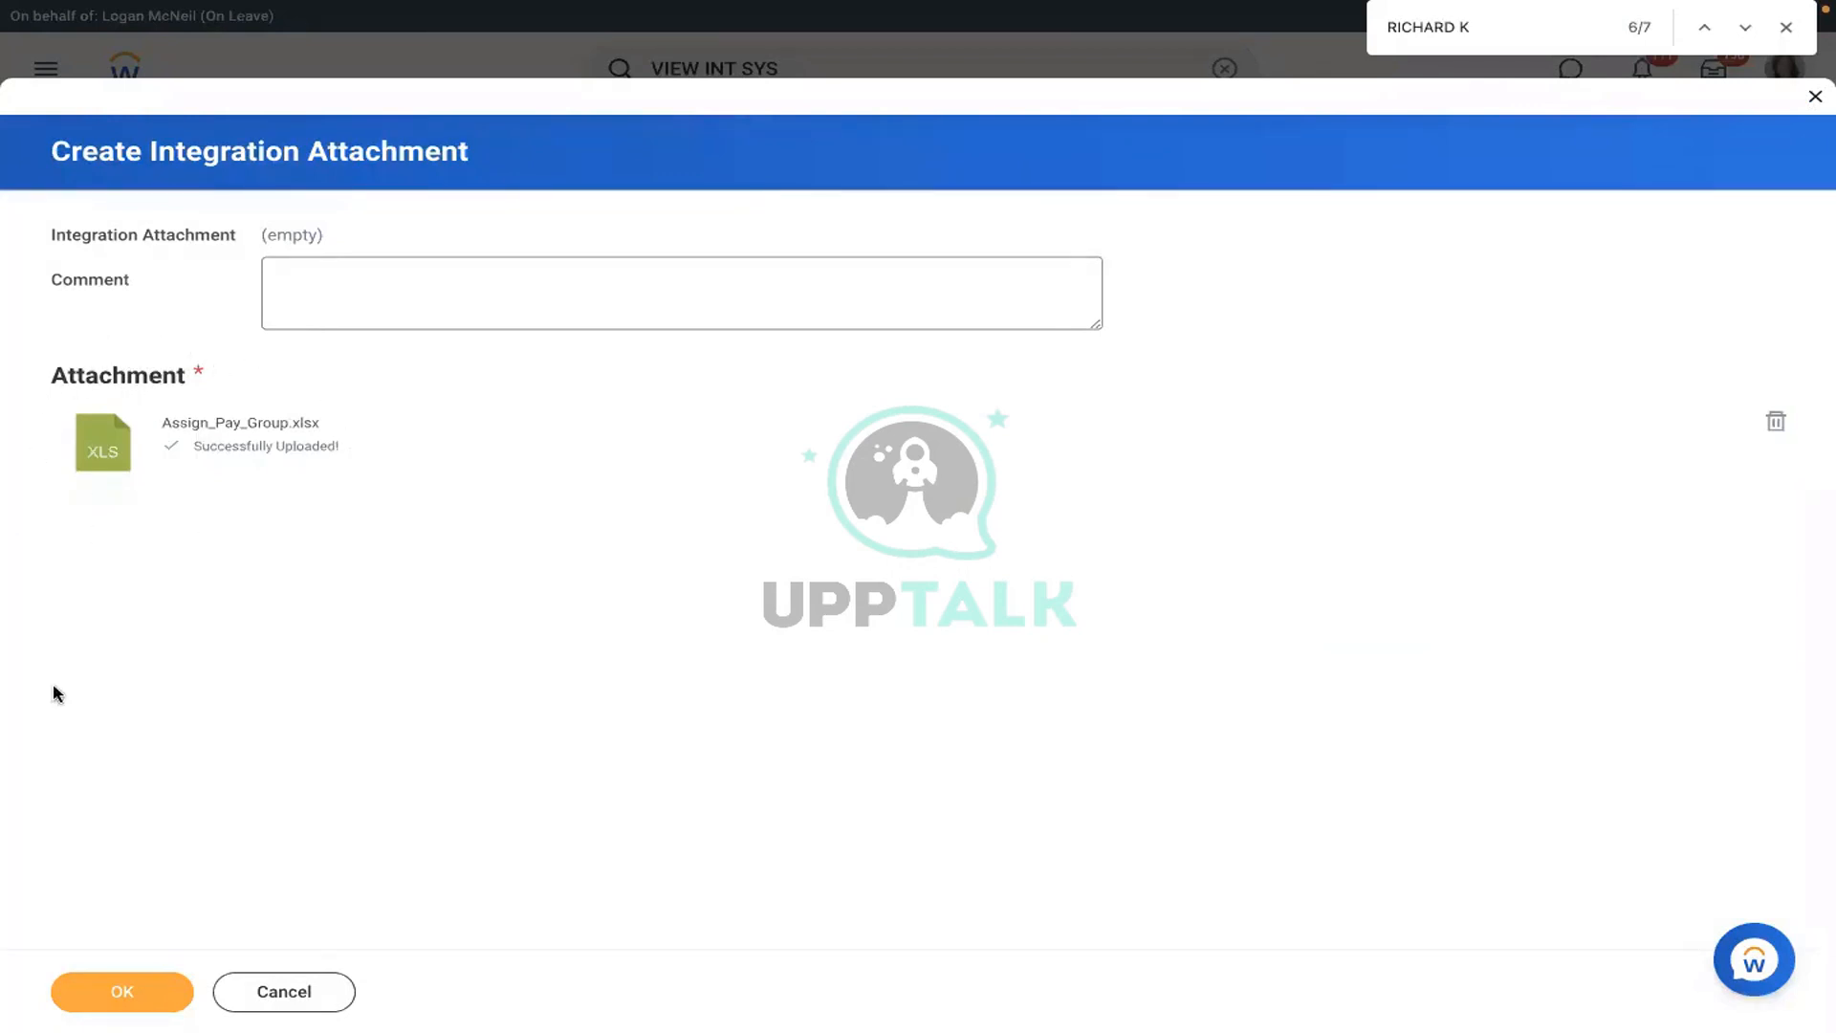
click(115, 986)
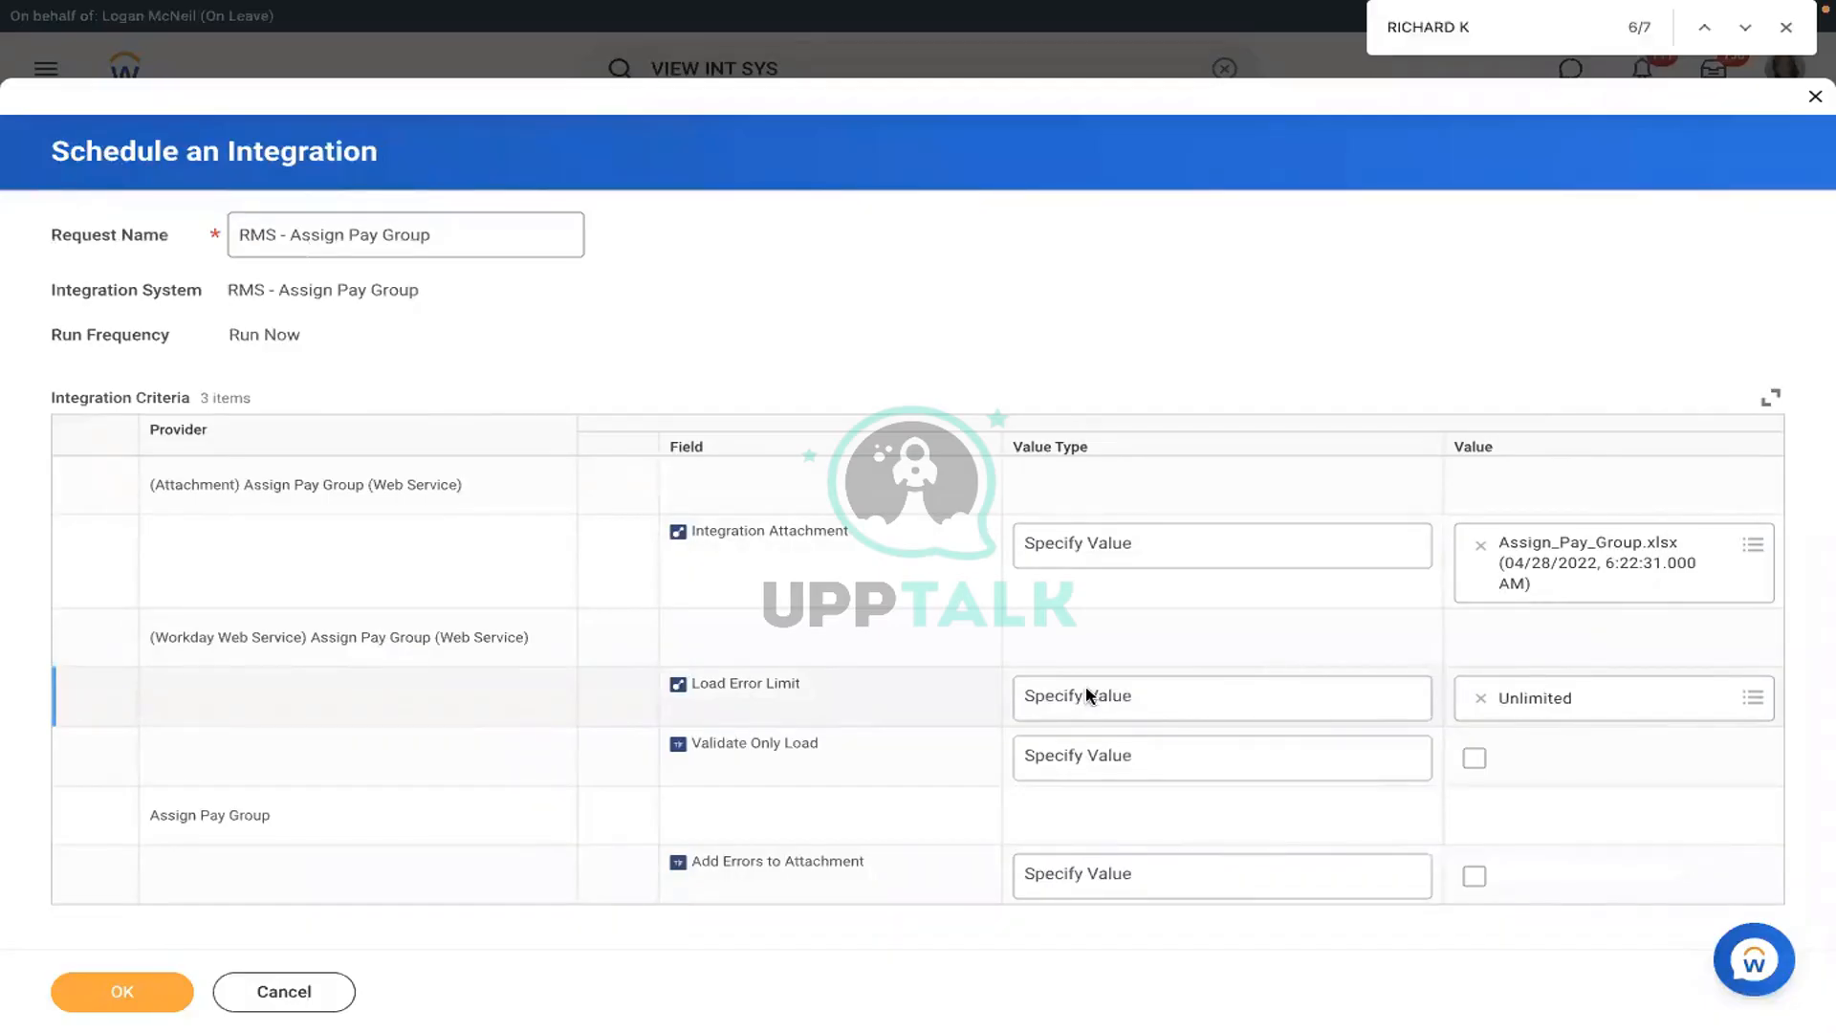
click(1135, 702)
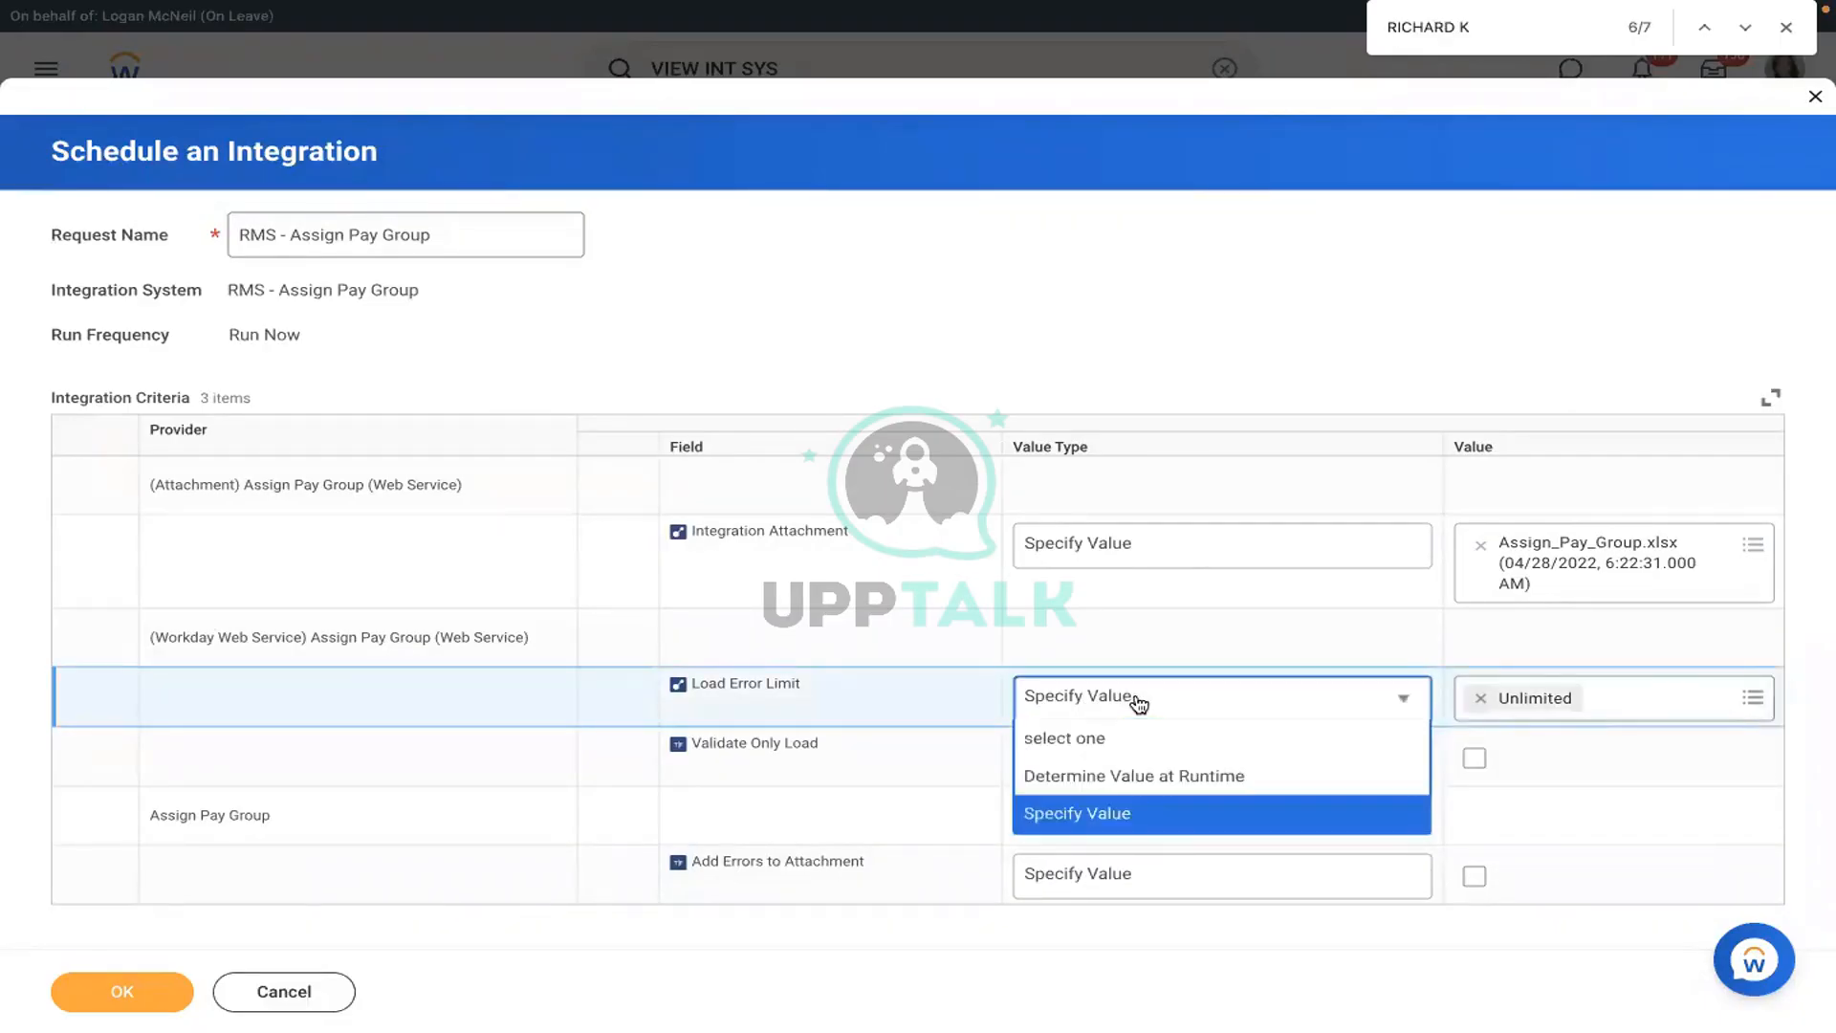
click(1075, 813)
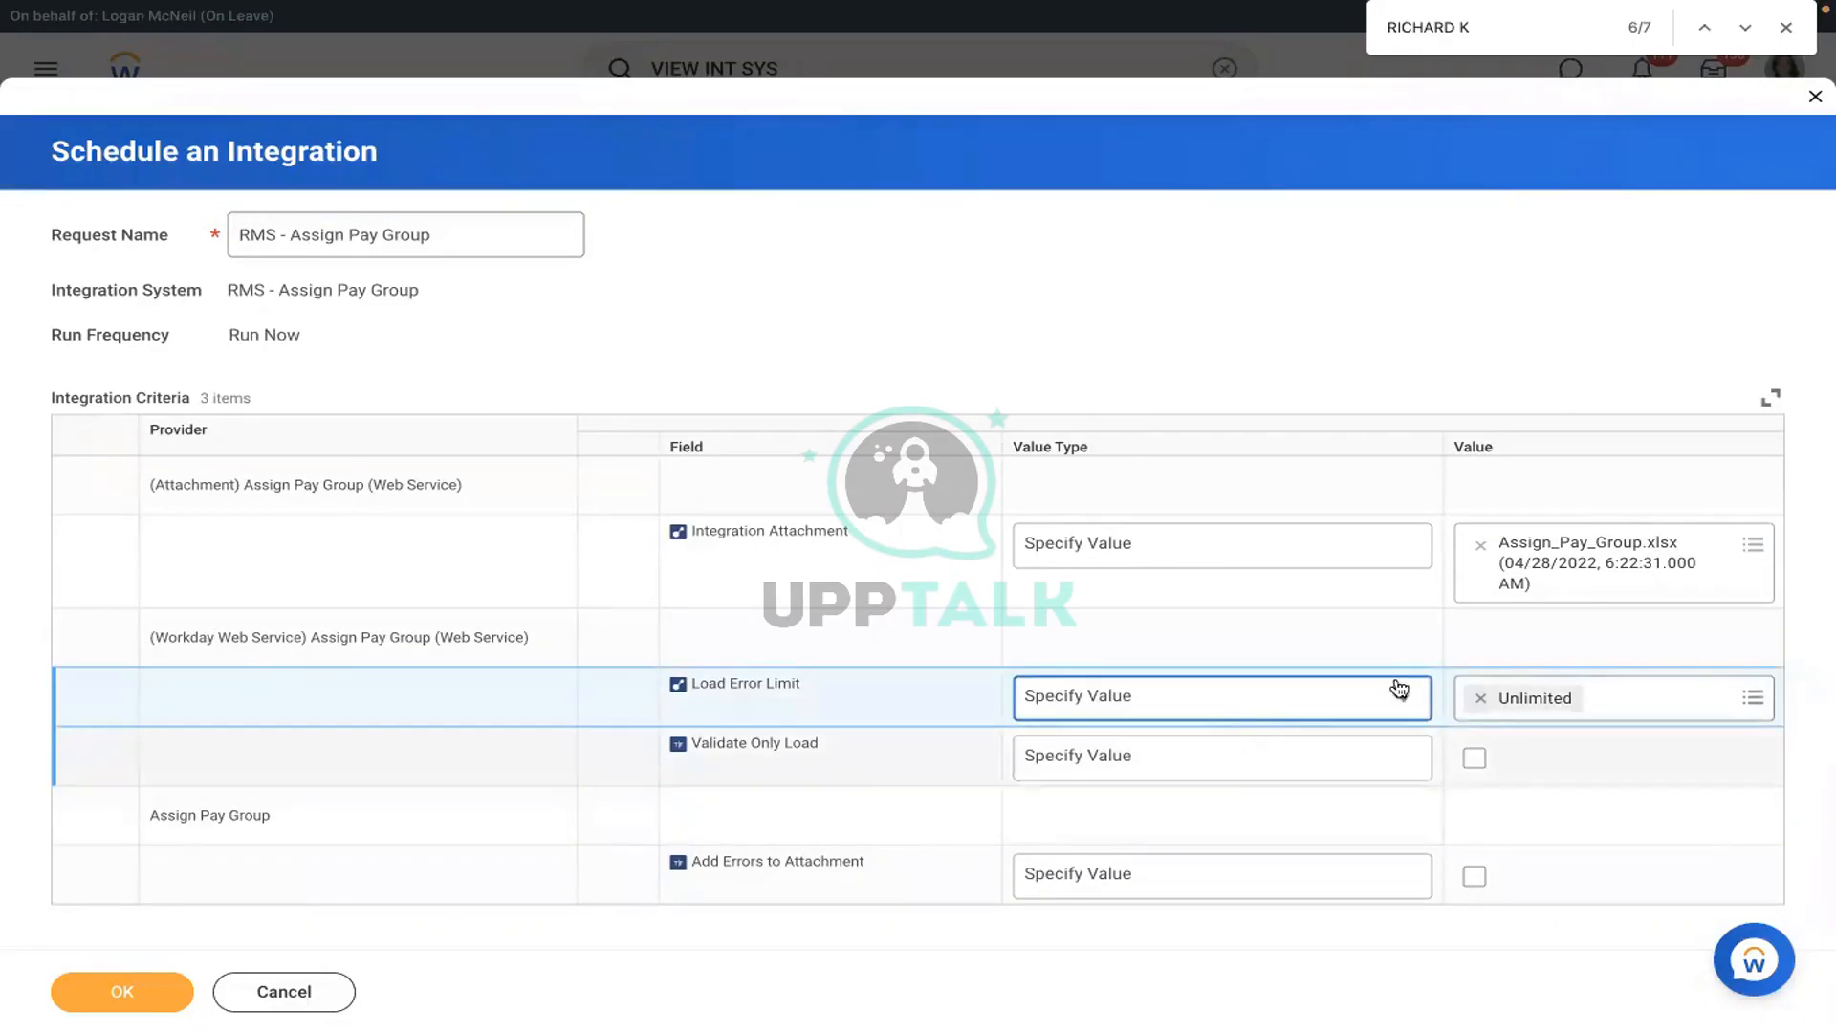
click(1478, 698)
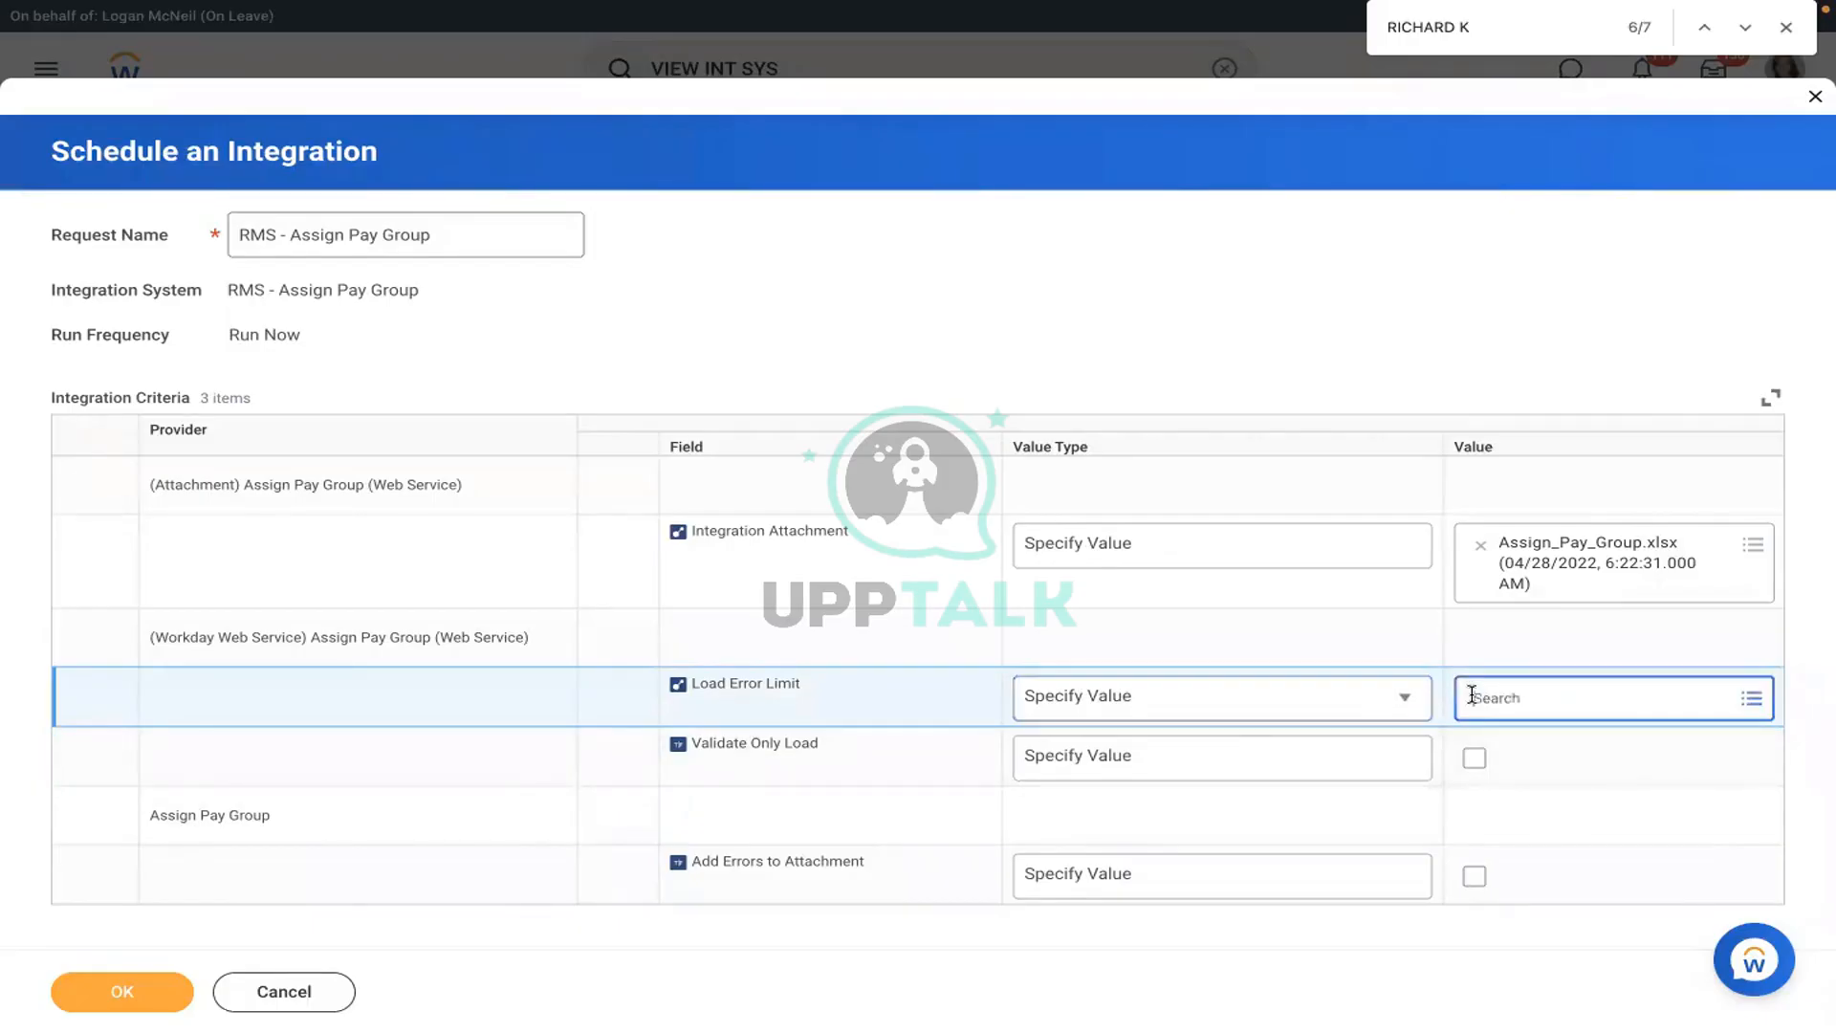
click(1530, 695)
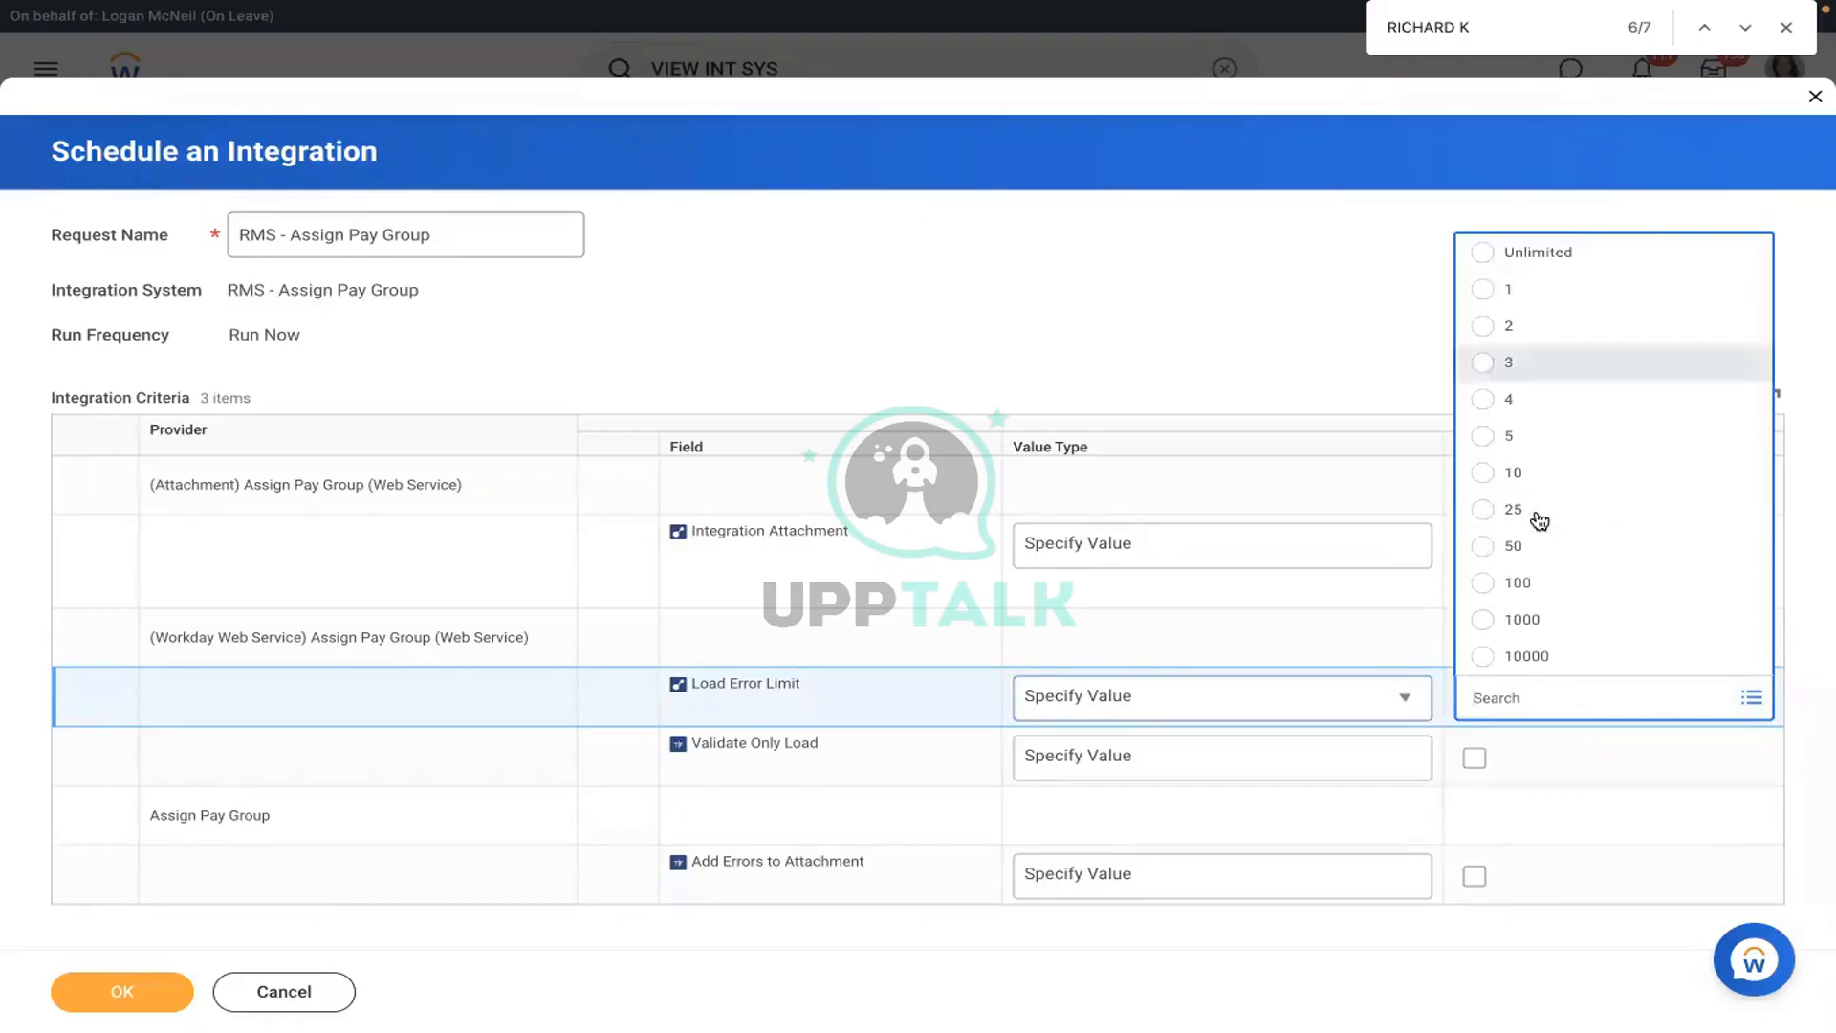
click(1522, 468)
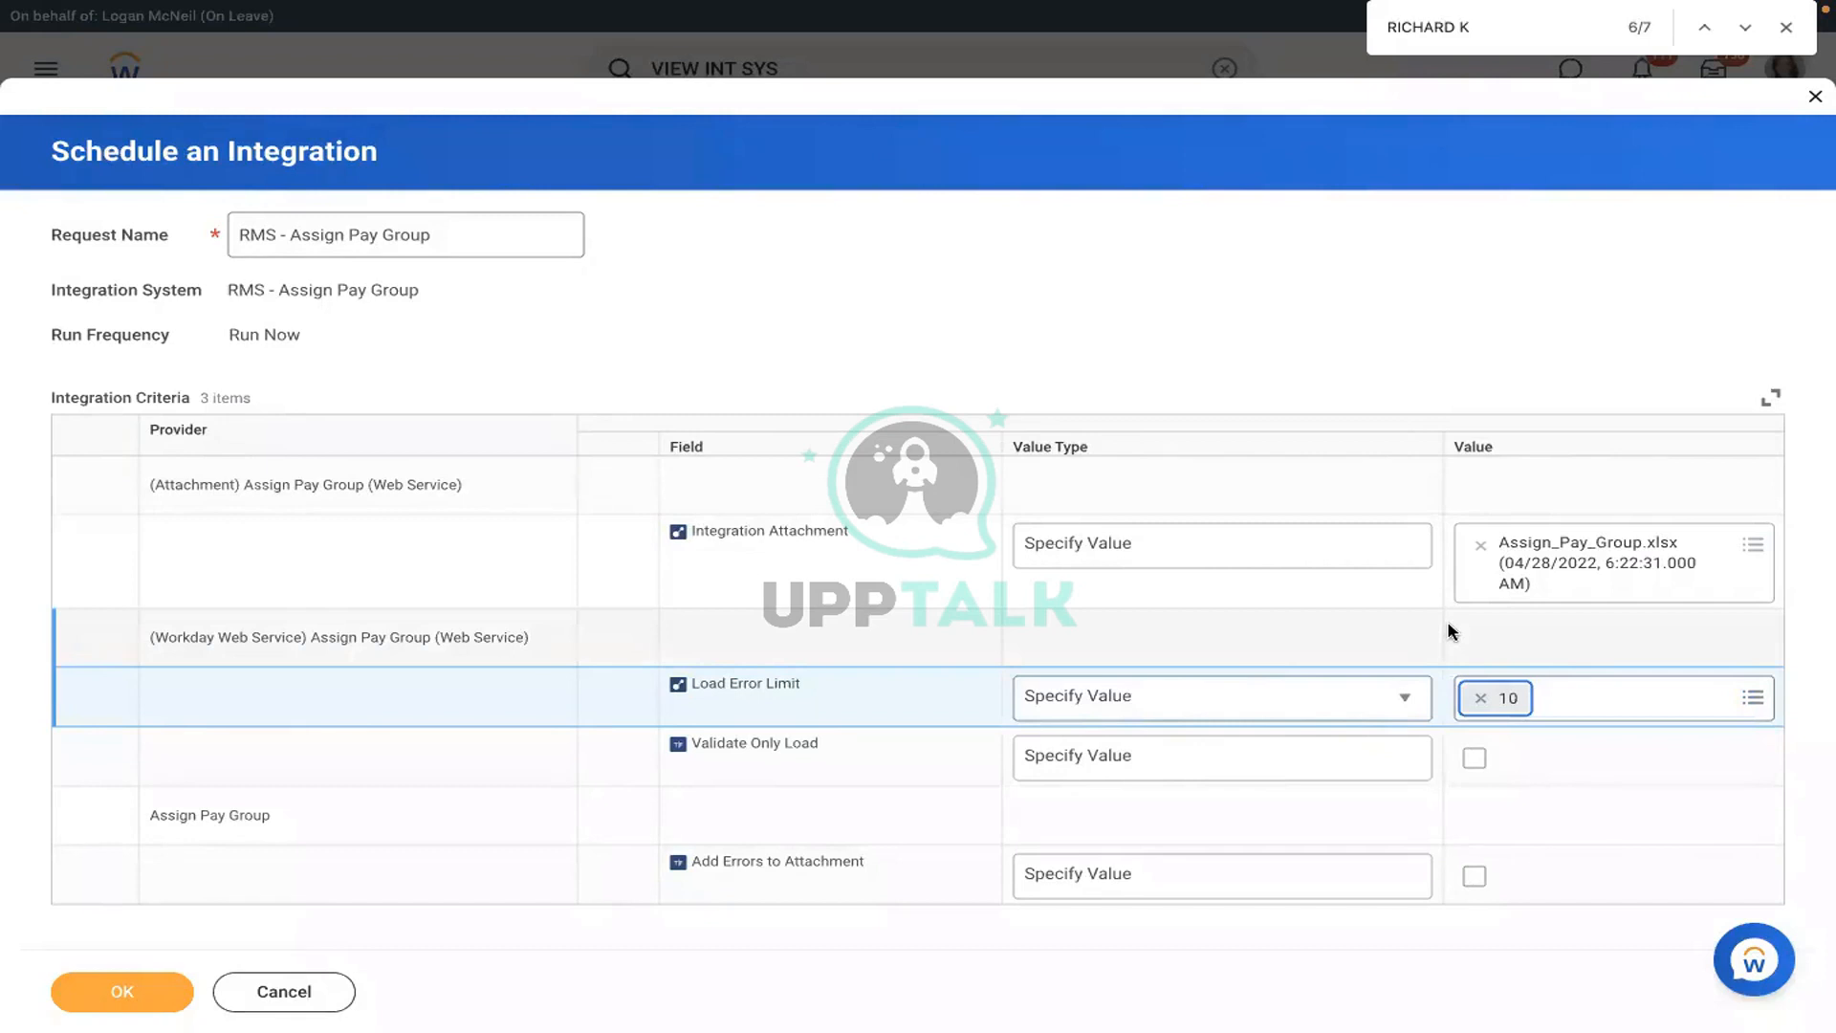
click(1478, 698)
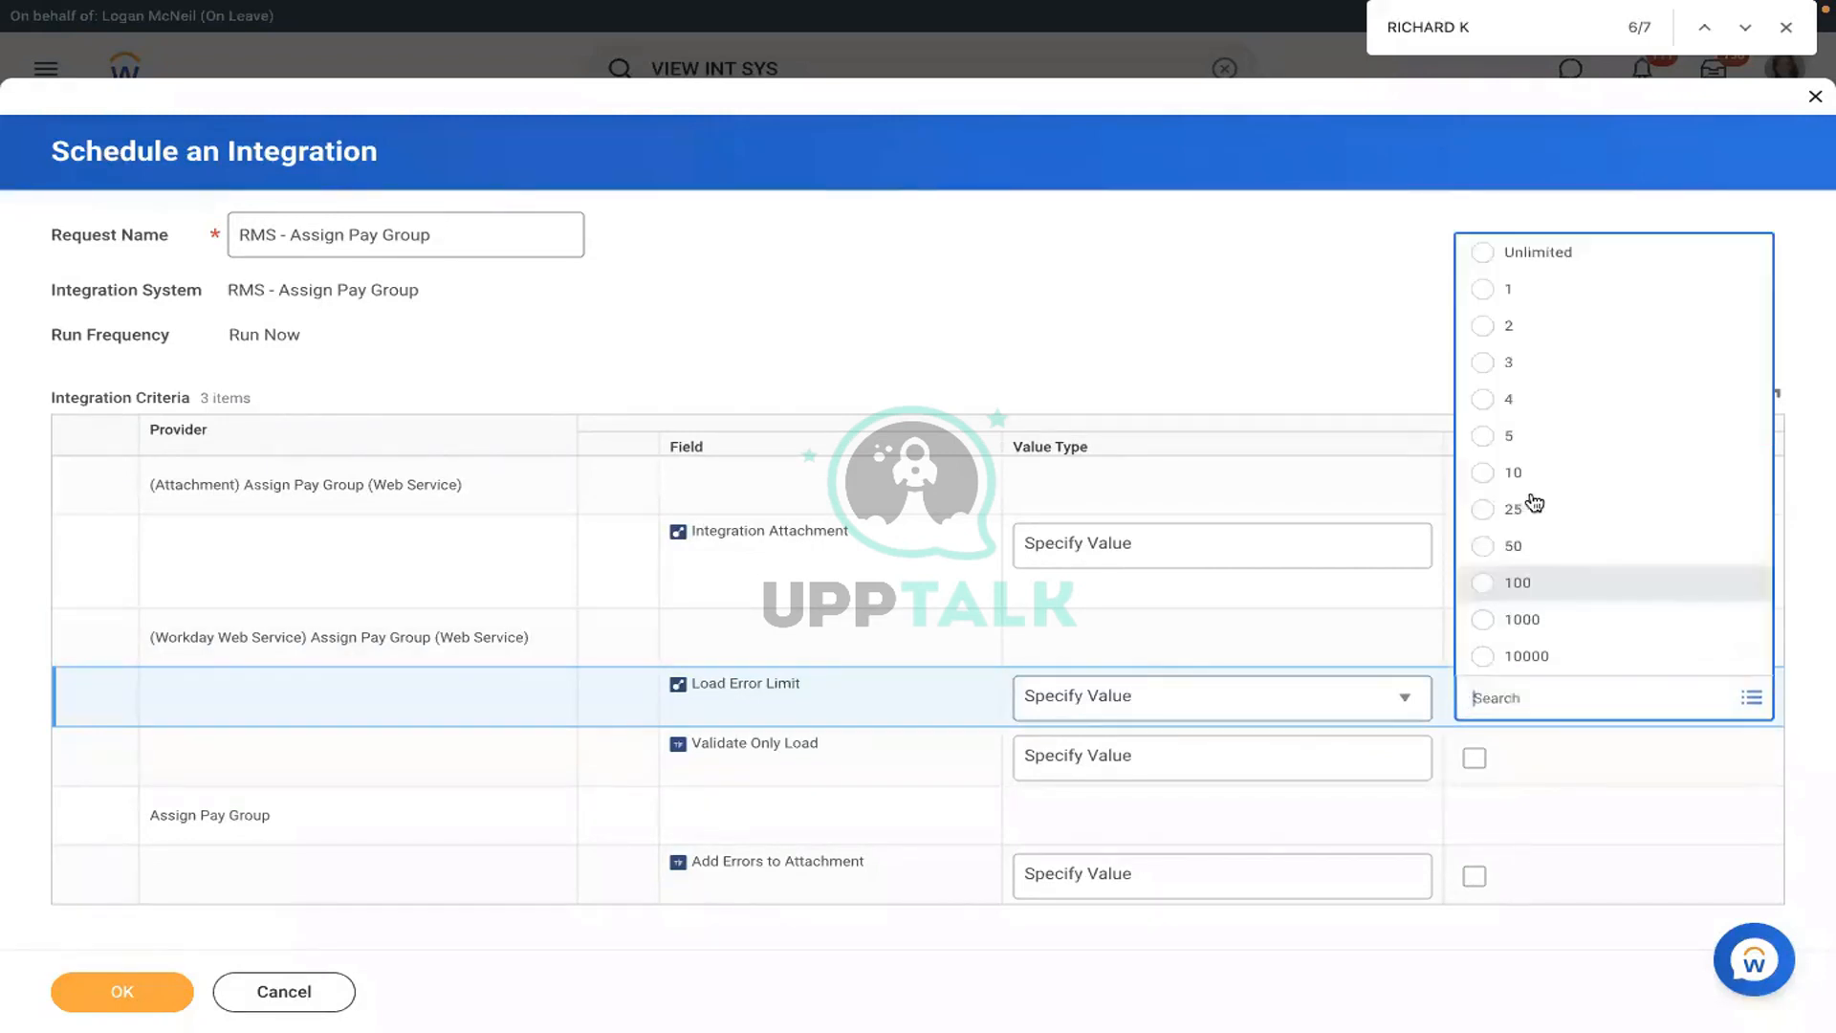
click(1496, 289)
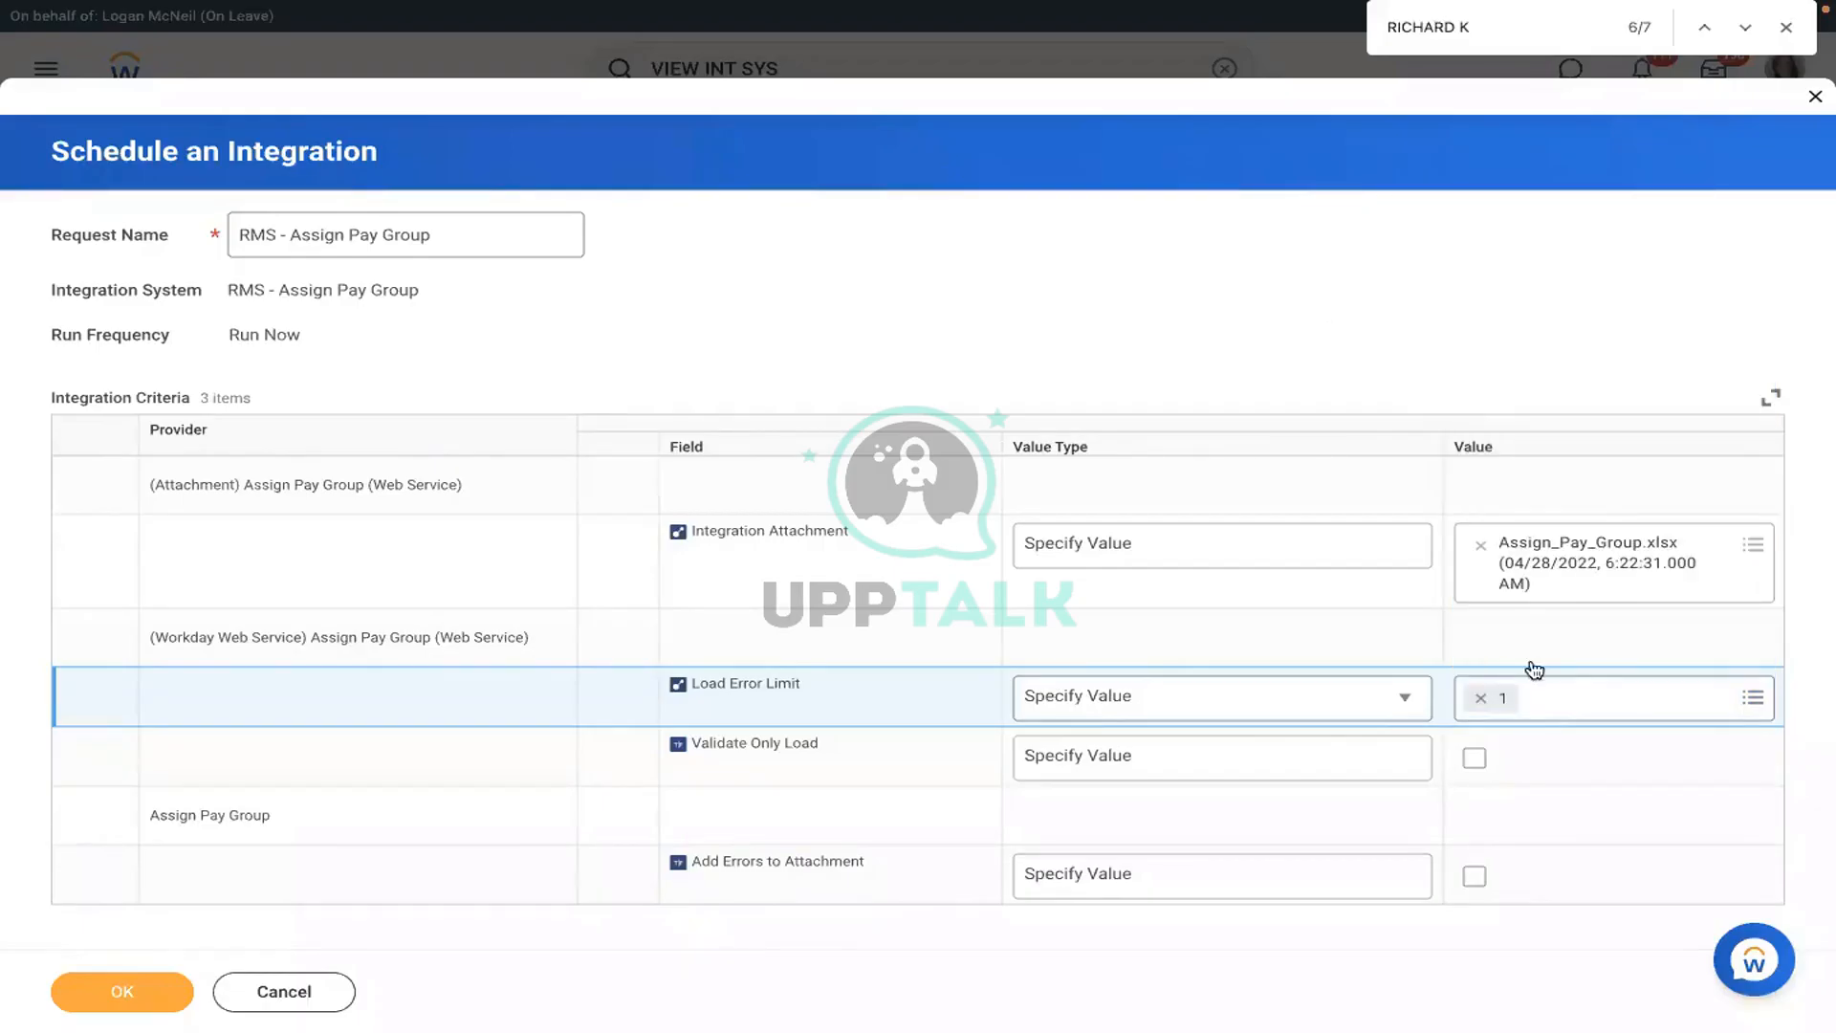
click(1480, 698)
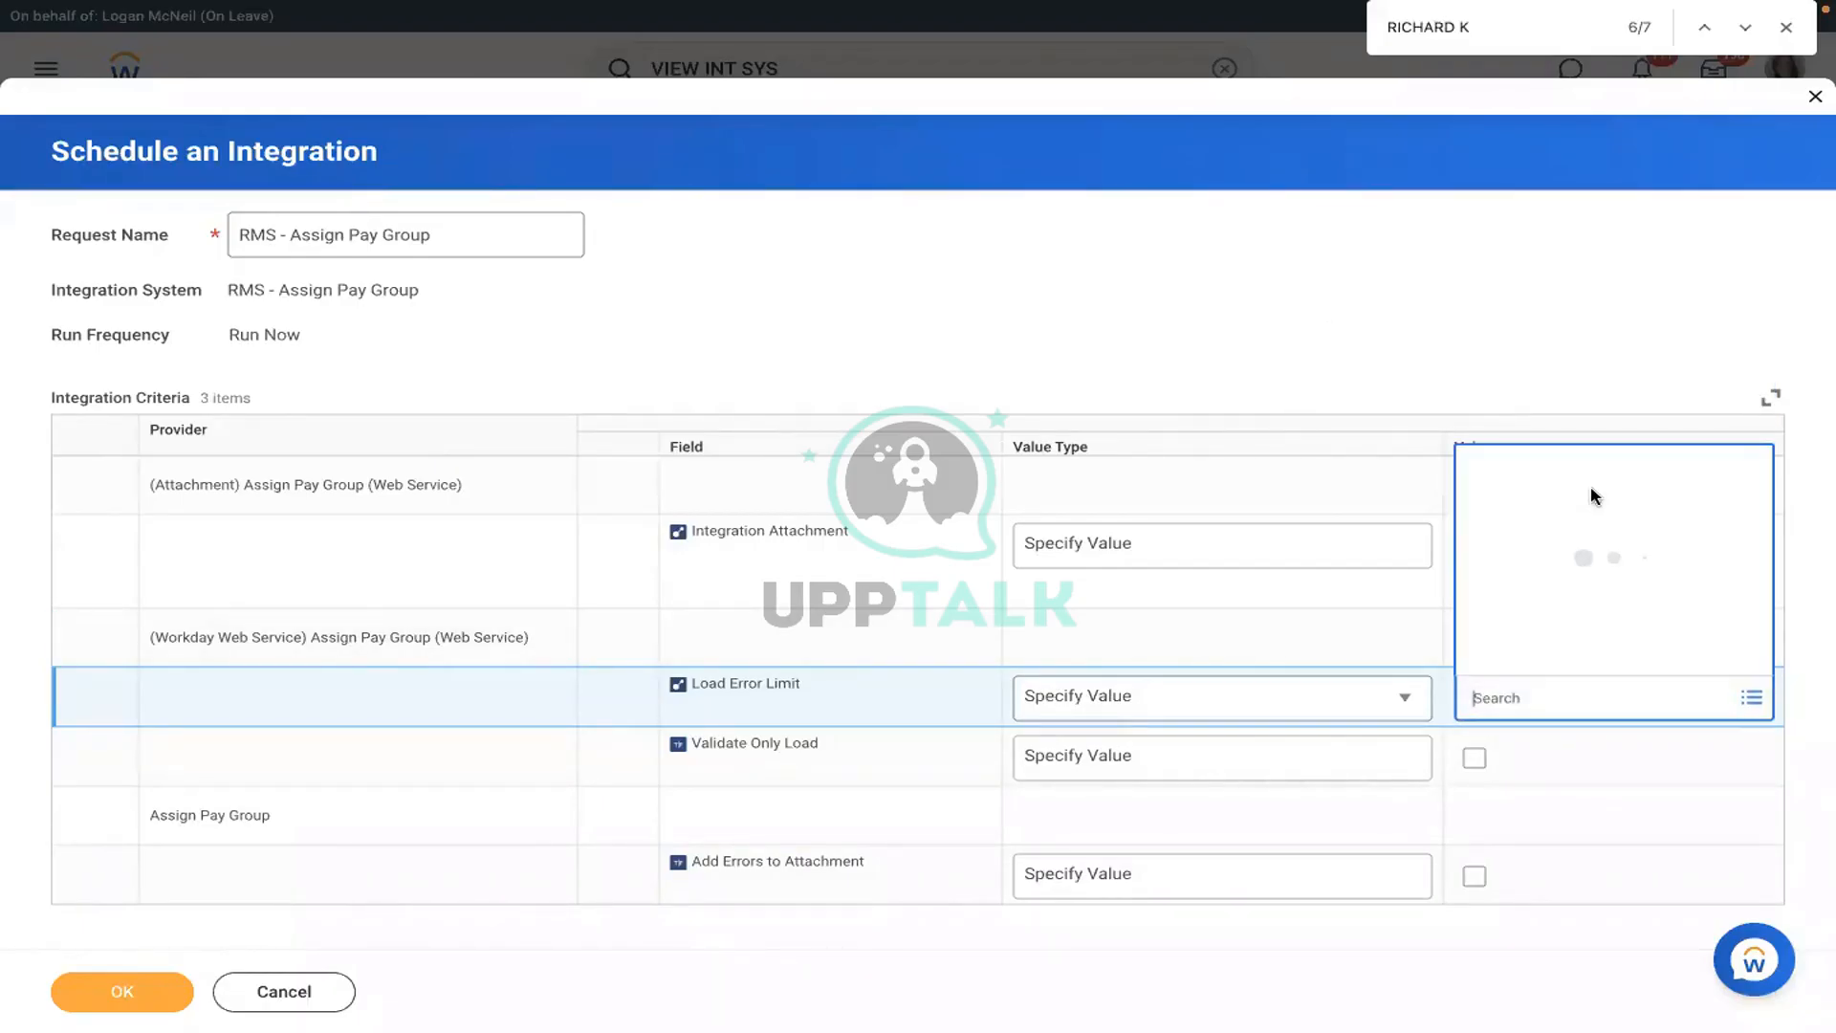
key(Return)
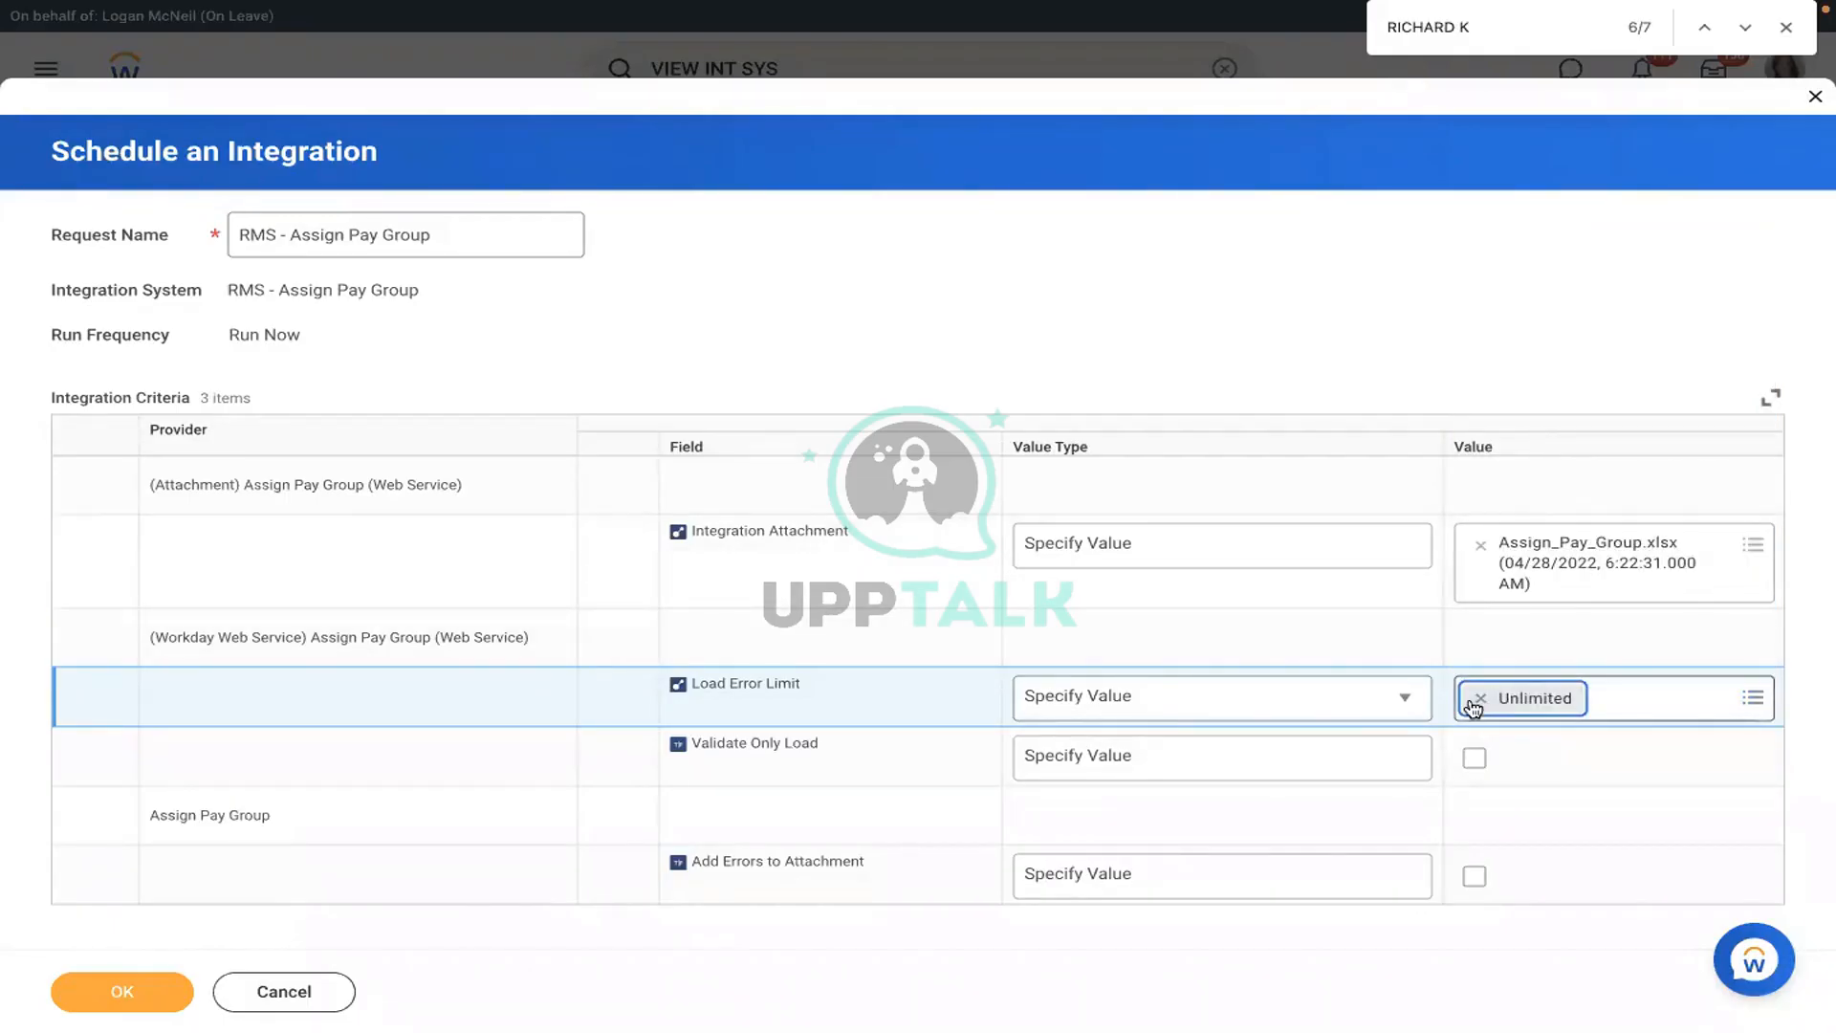
click(1208, 759)
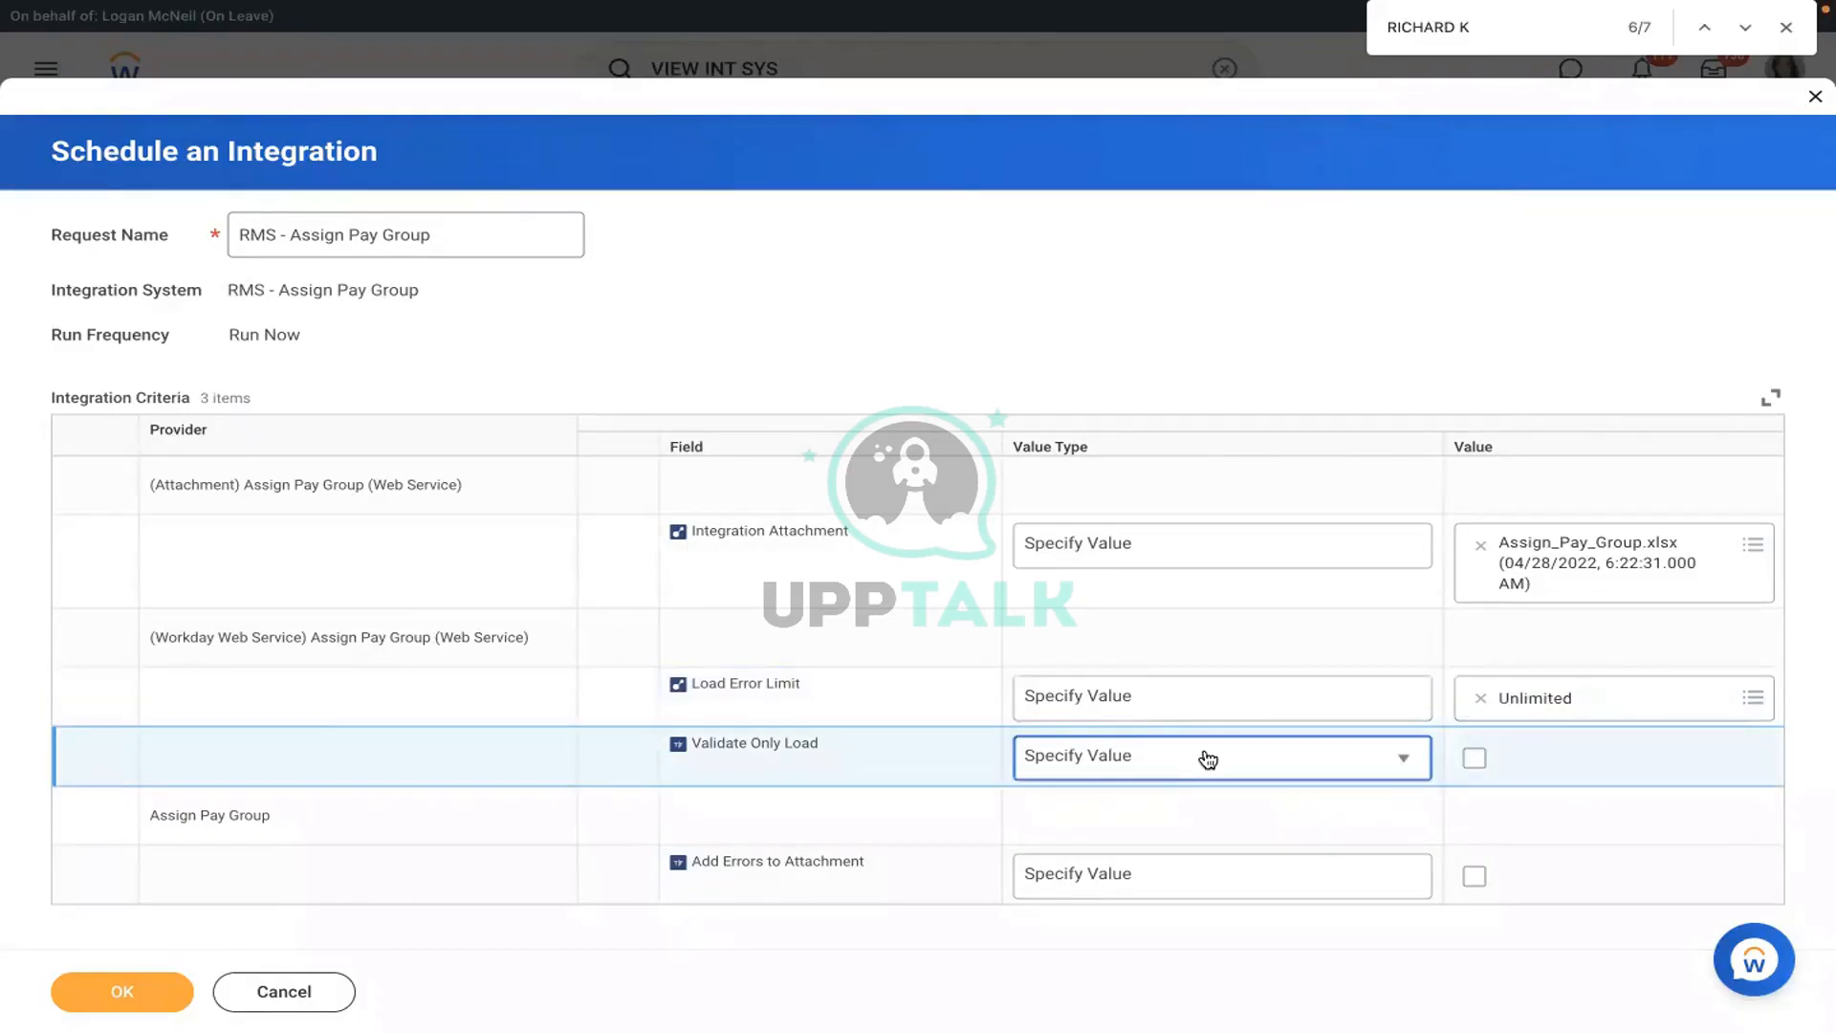
click(1208, 759)
click(1478, 762)
- Turn on Validate Only Load and Add Errors to Attachment, then submit the run
click(1479, 762)
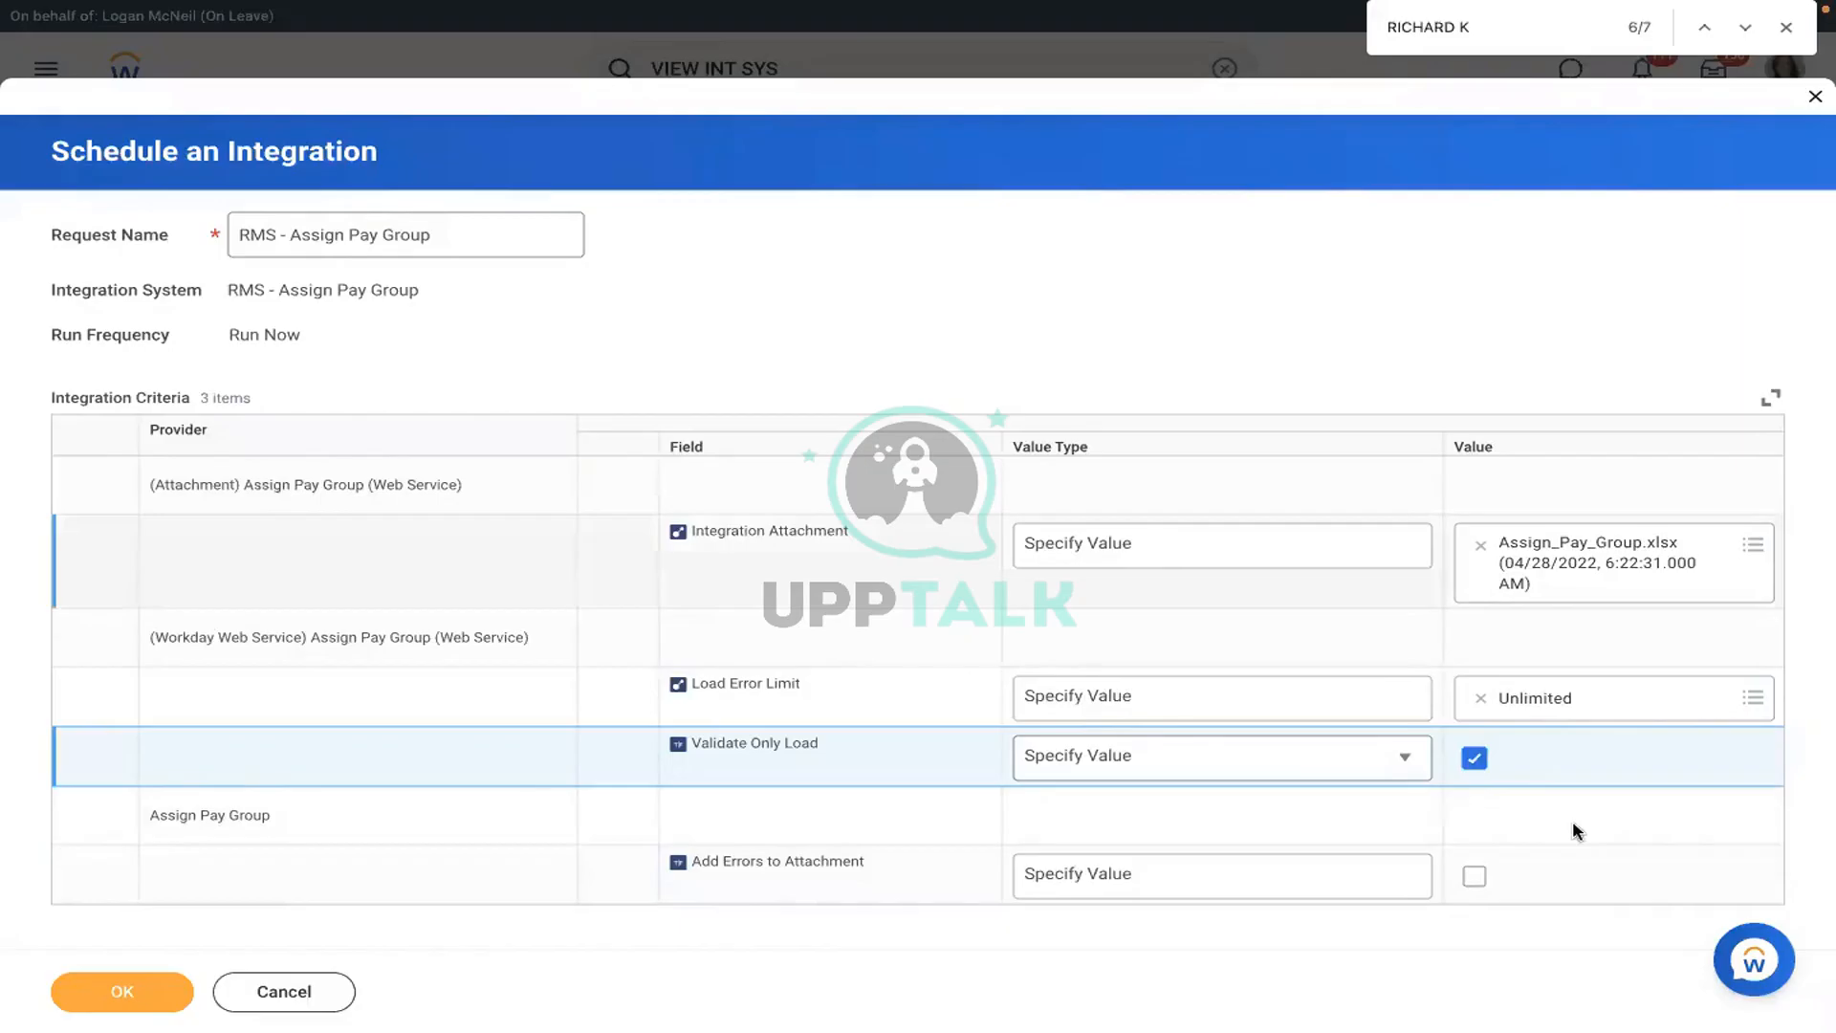
click(1475, 878)
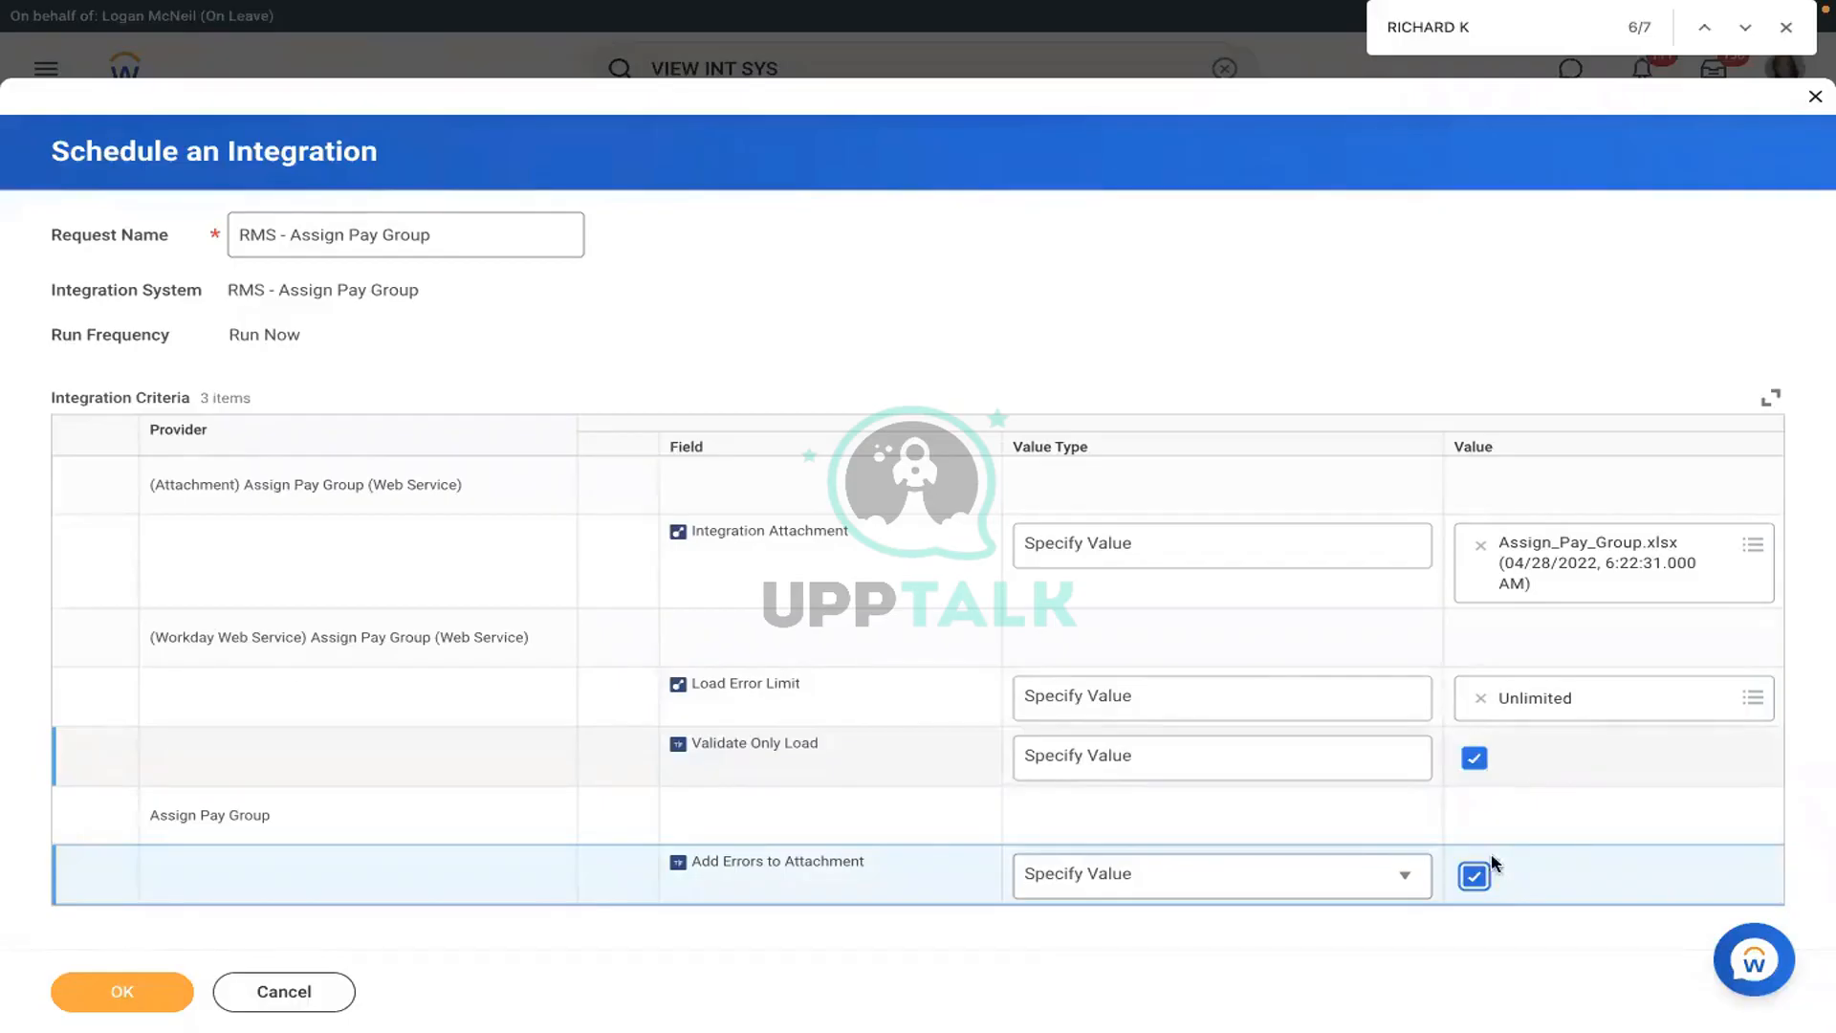
click(125, 998)
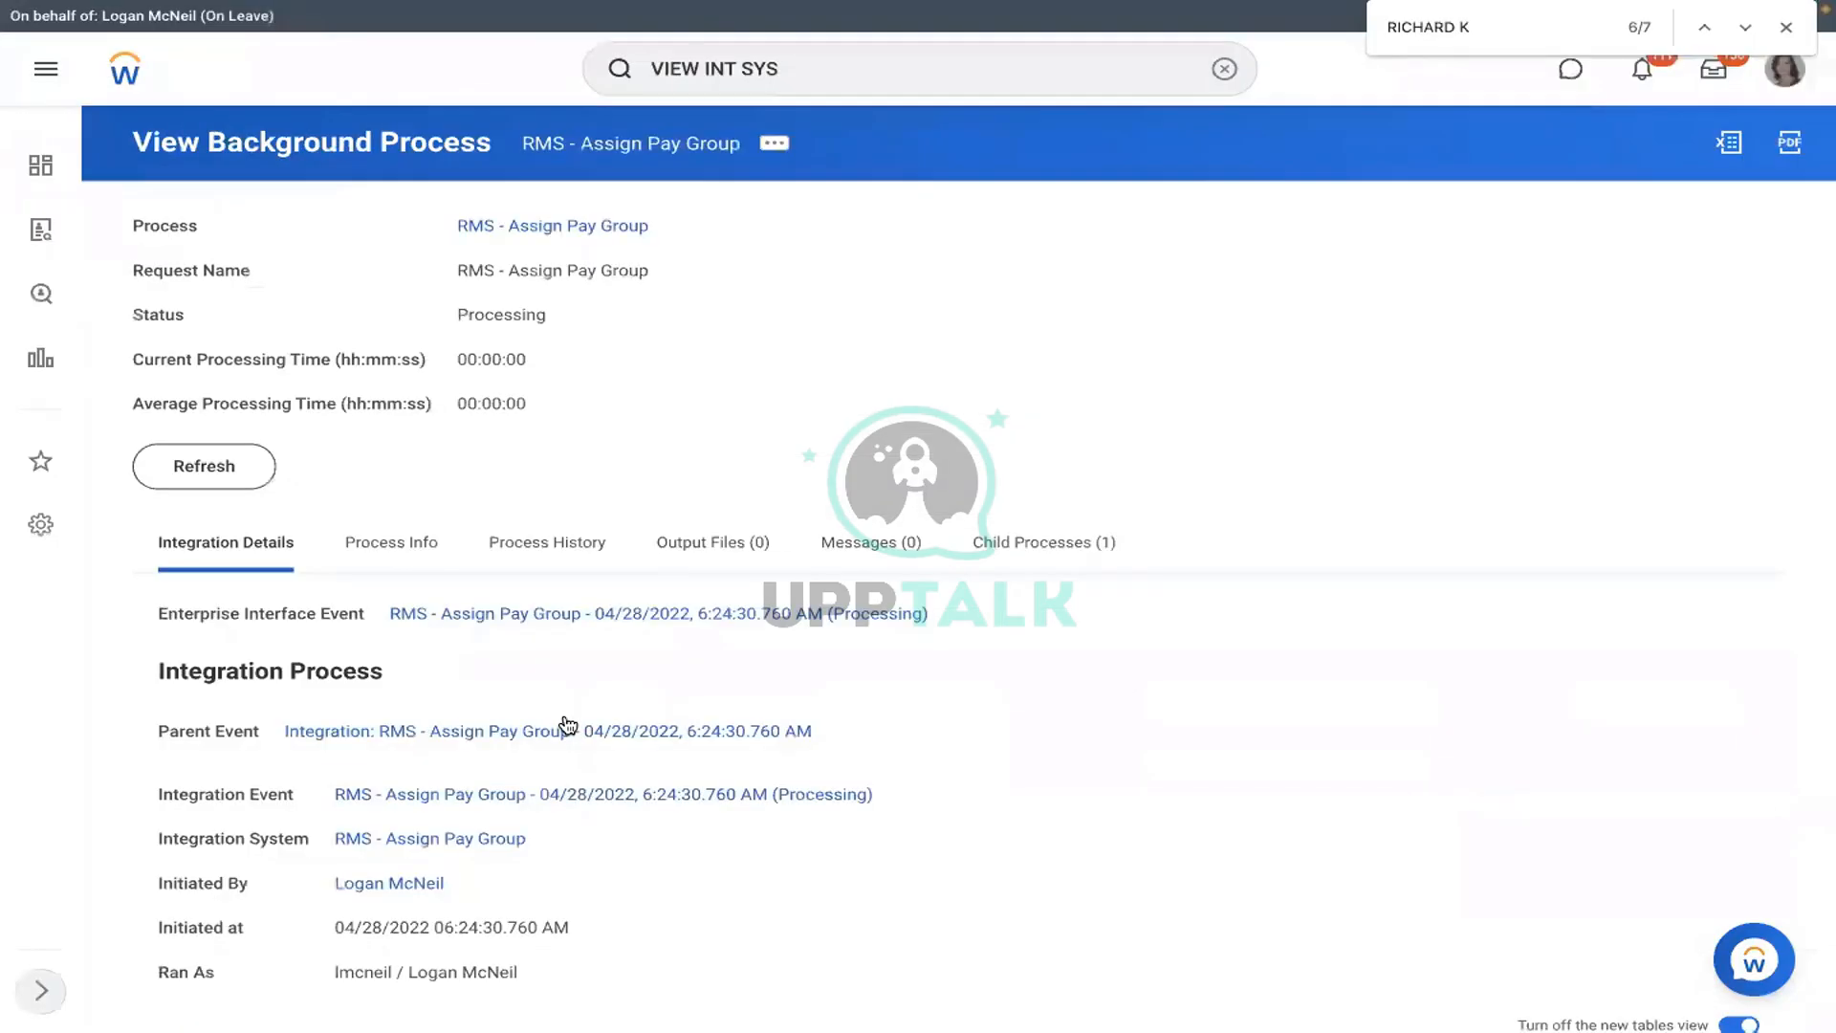
- Refresh the background process until it reads Completed With Errors with 2 errors
click(216, 478)
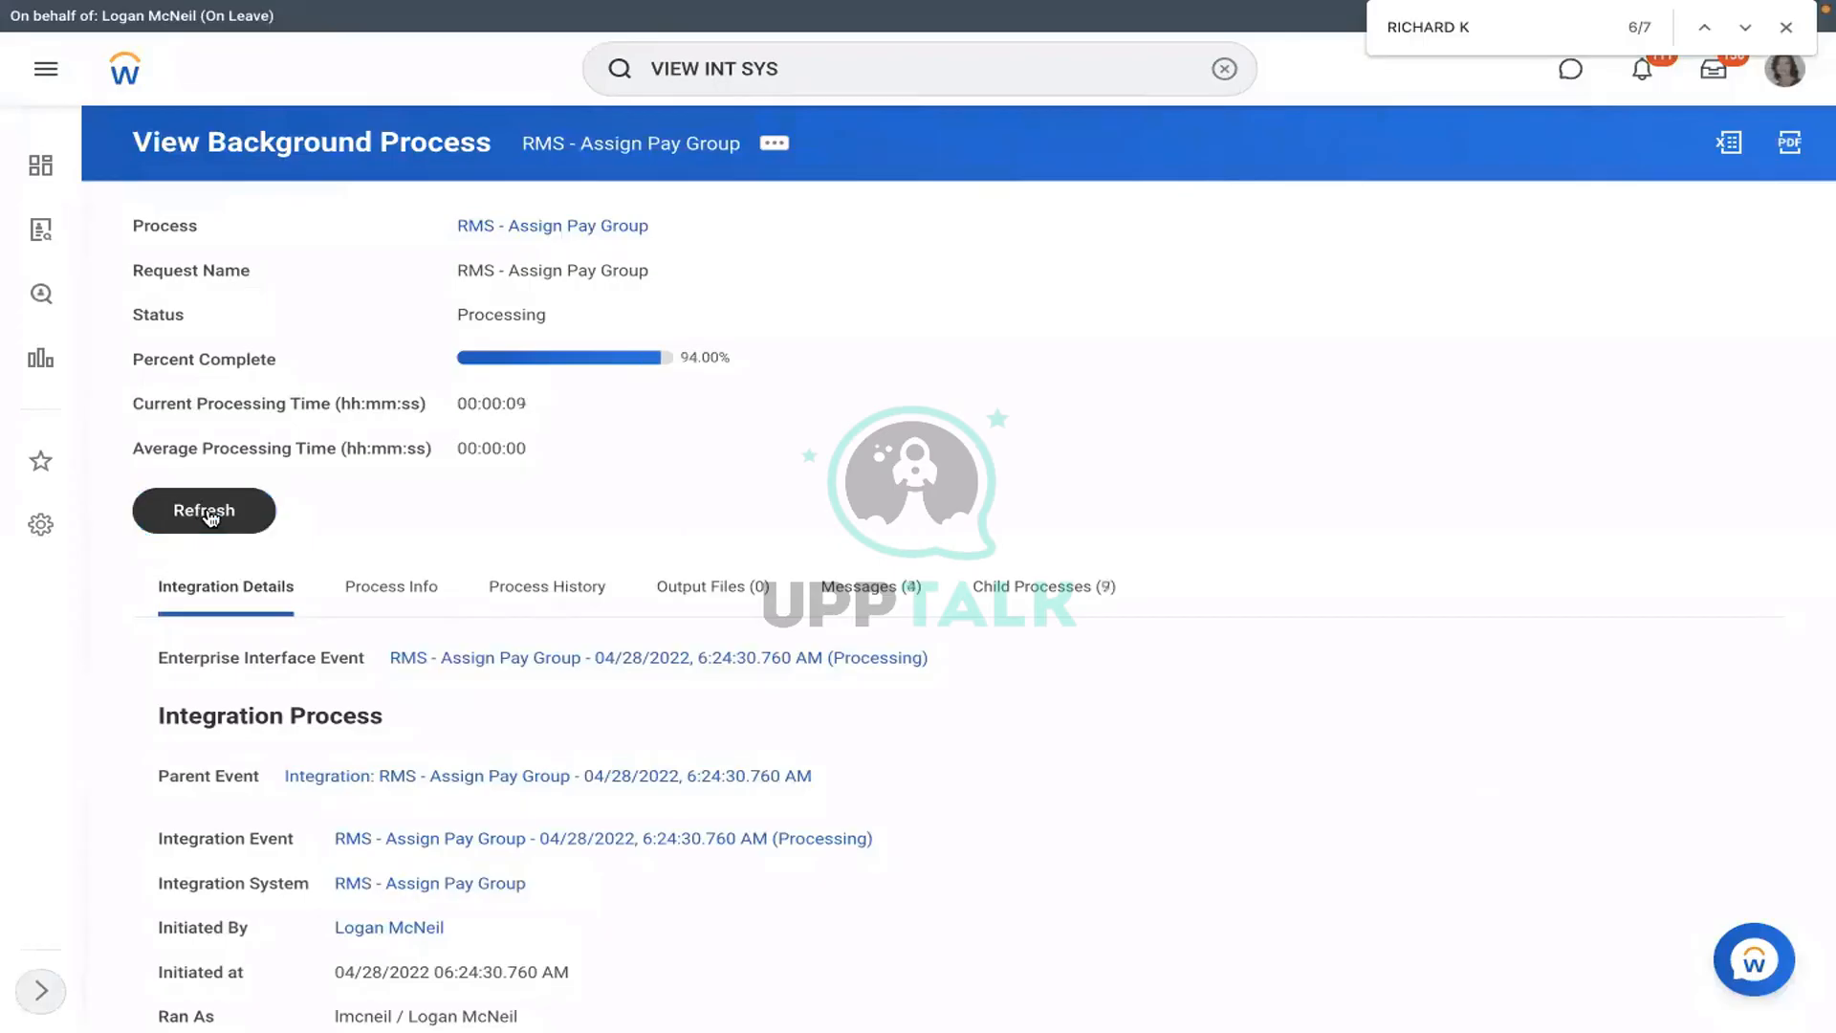
click(207, 511)
click(209, 515)
click(209, 516)
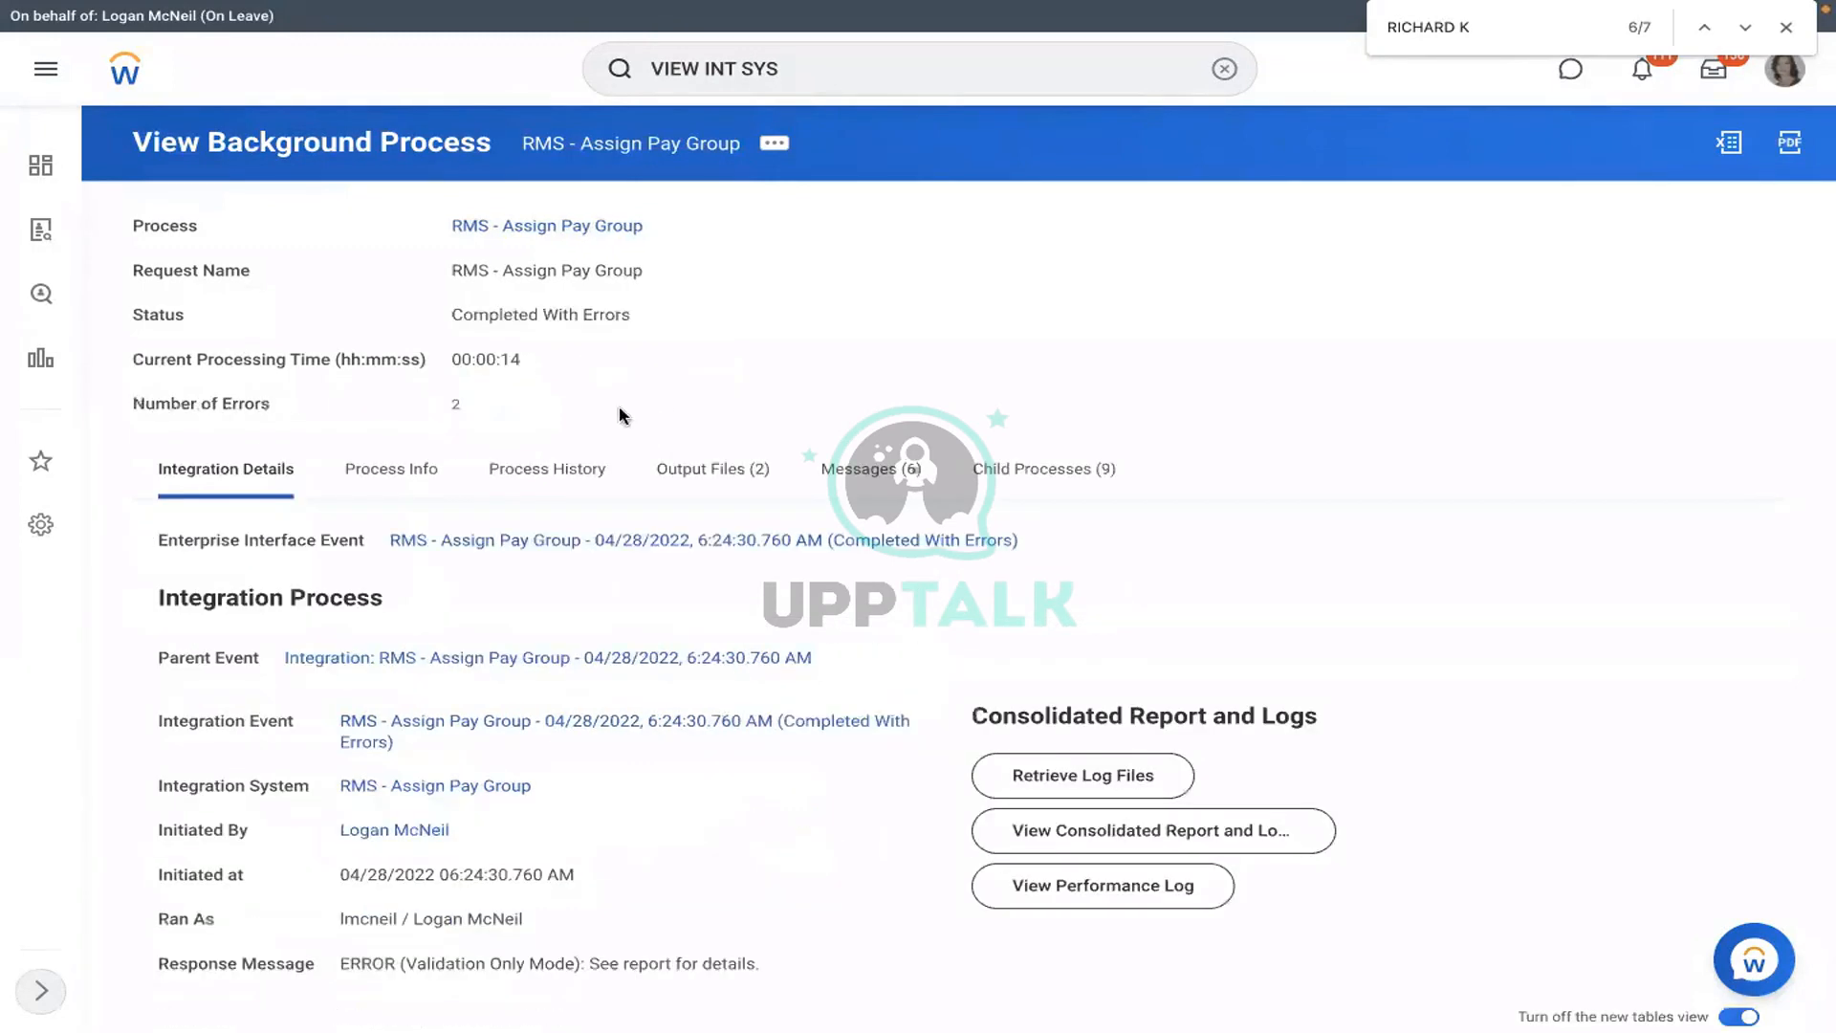
- Show the run's 2 error messages and its Output Files list
click(461, 409)
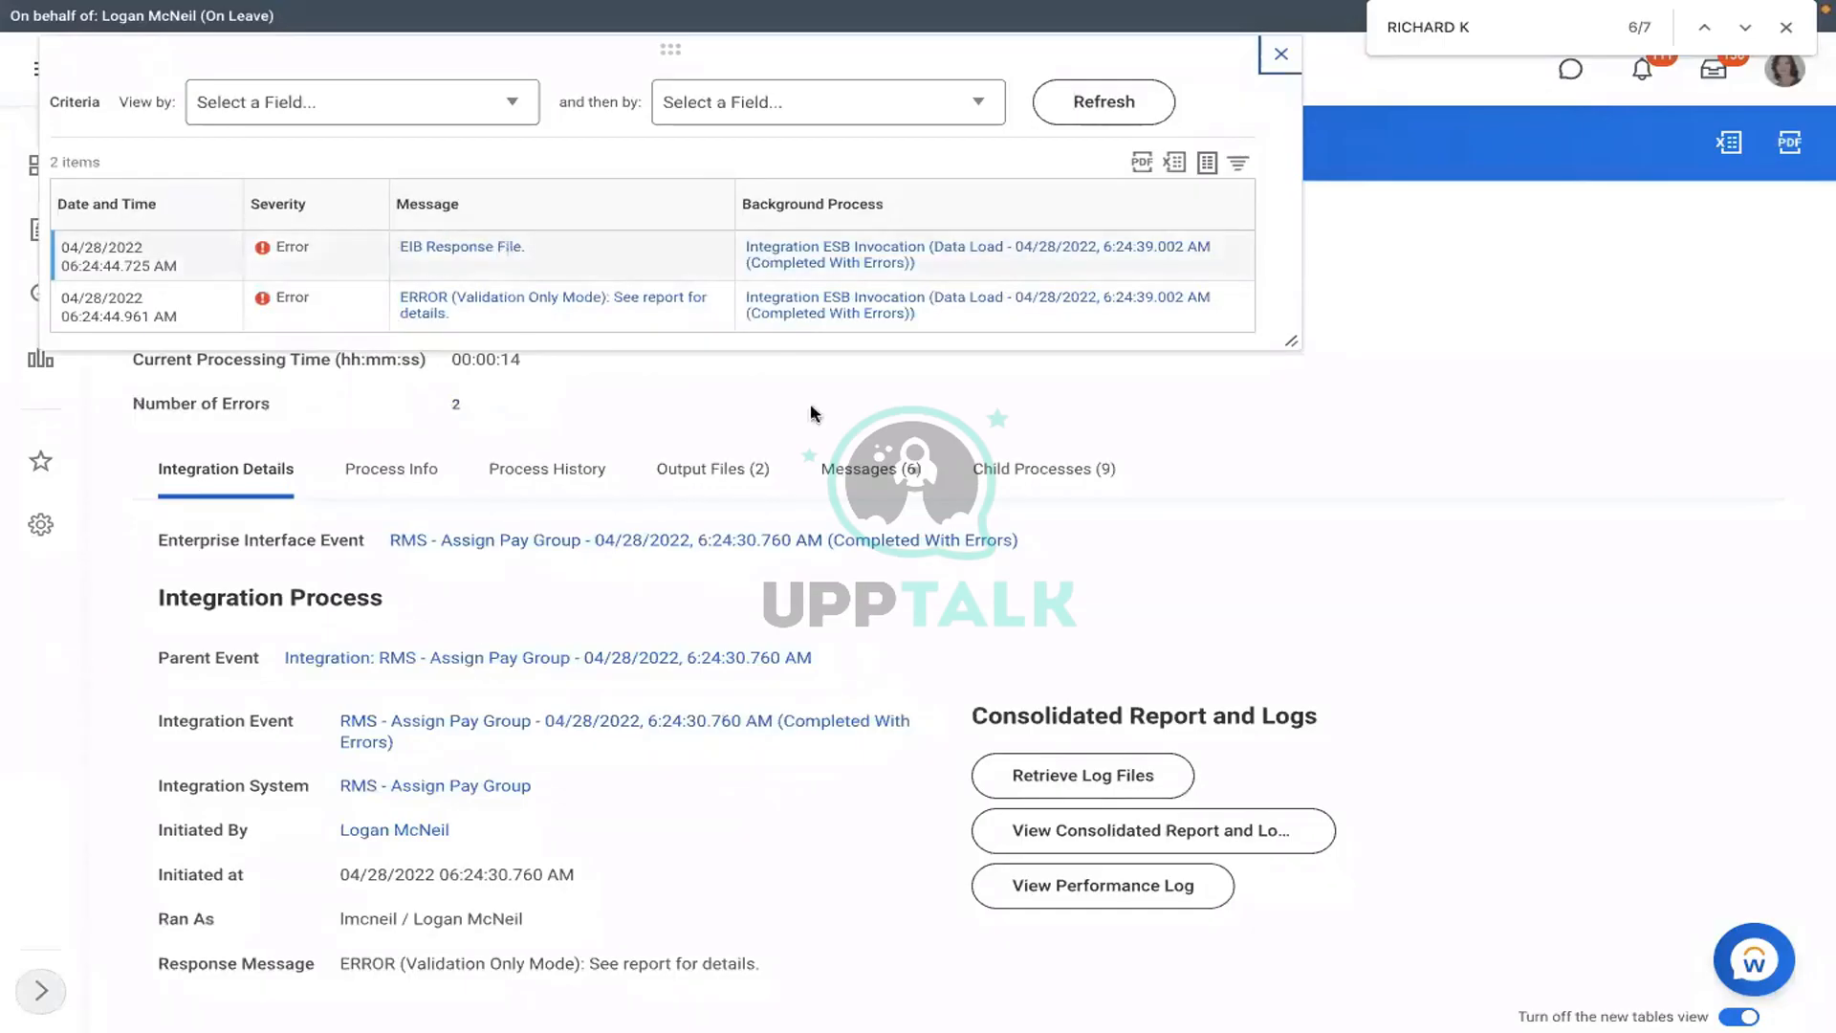
click(716, 469)
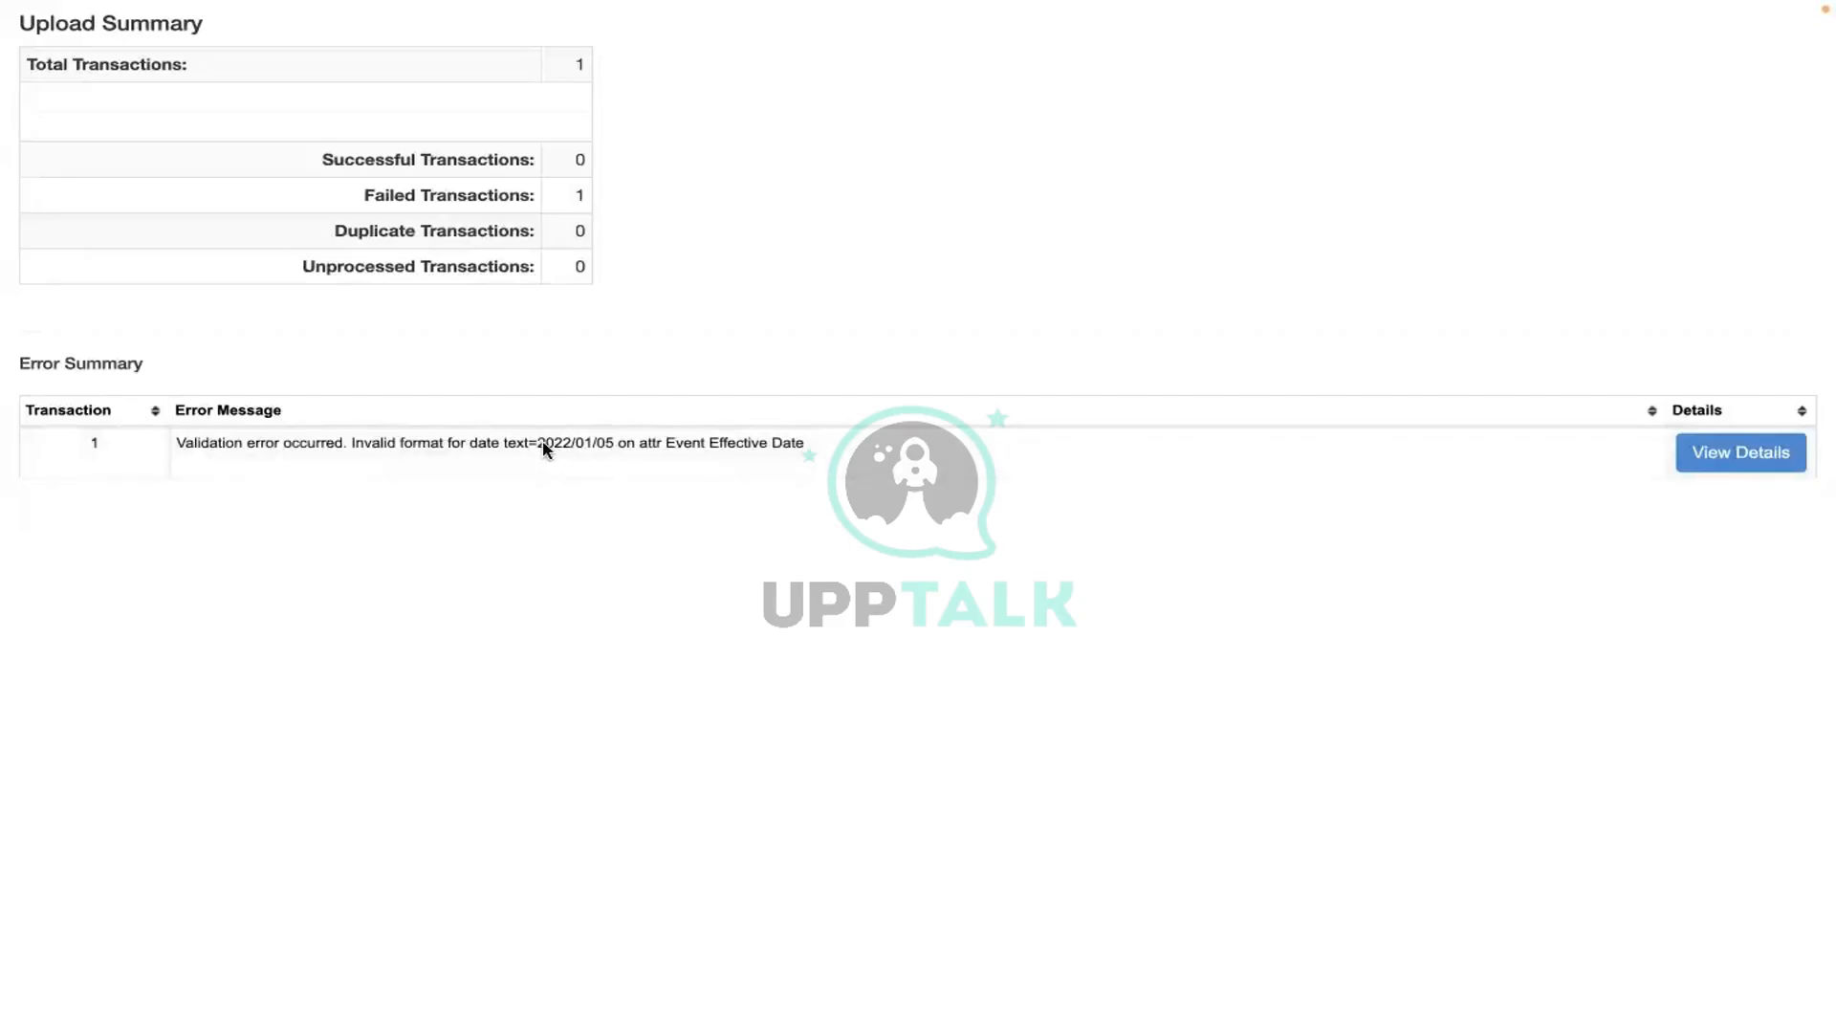
drag(545, 450, 635, 450)
drag(388, 449, 630, 462)
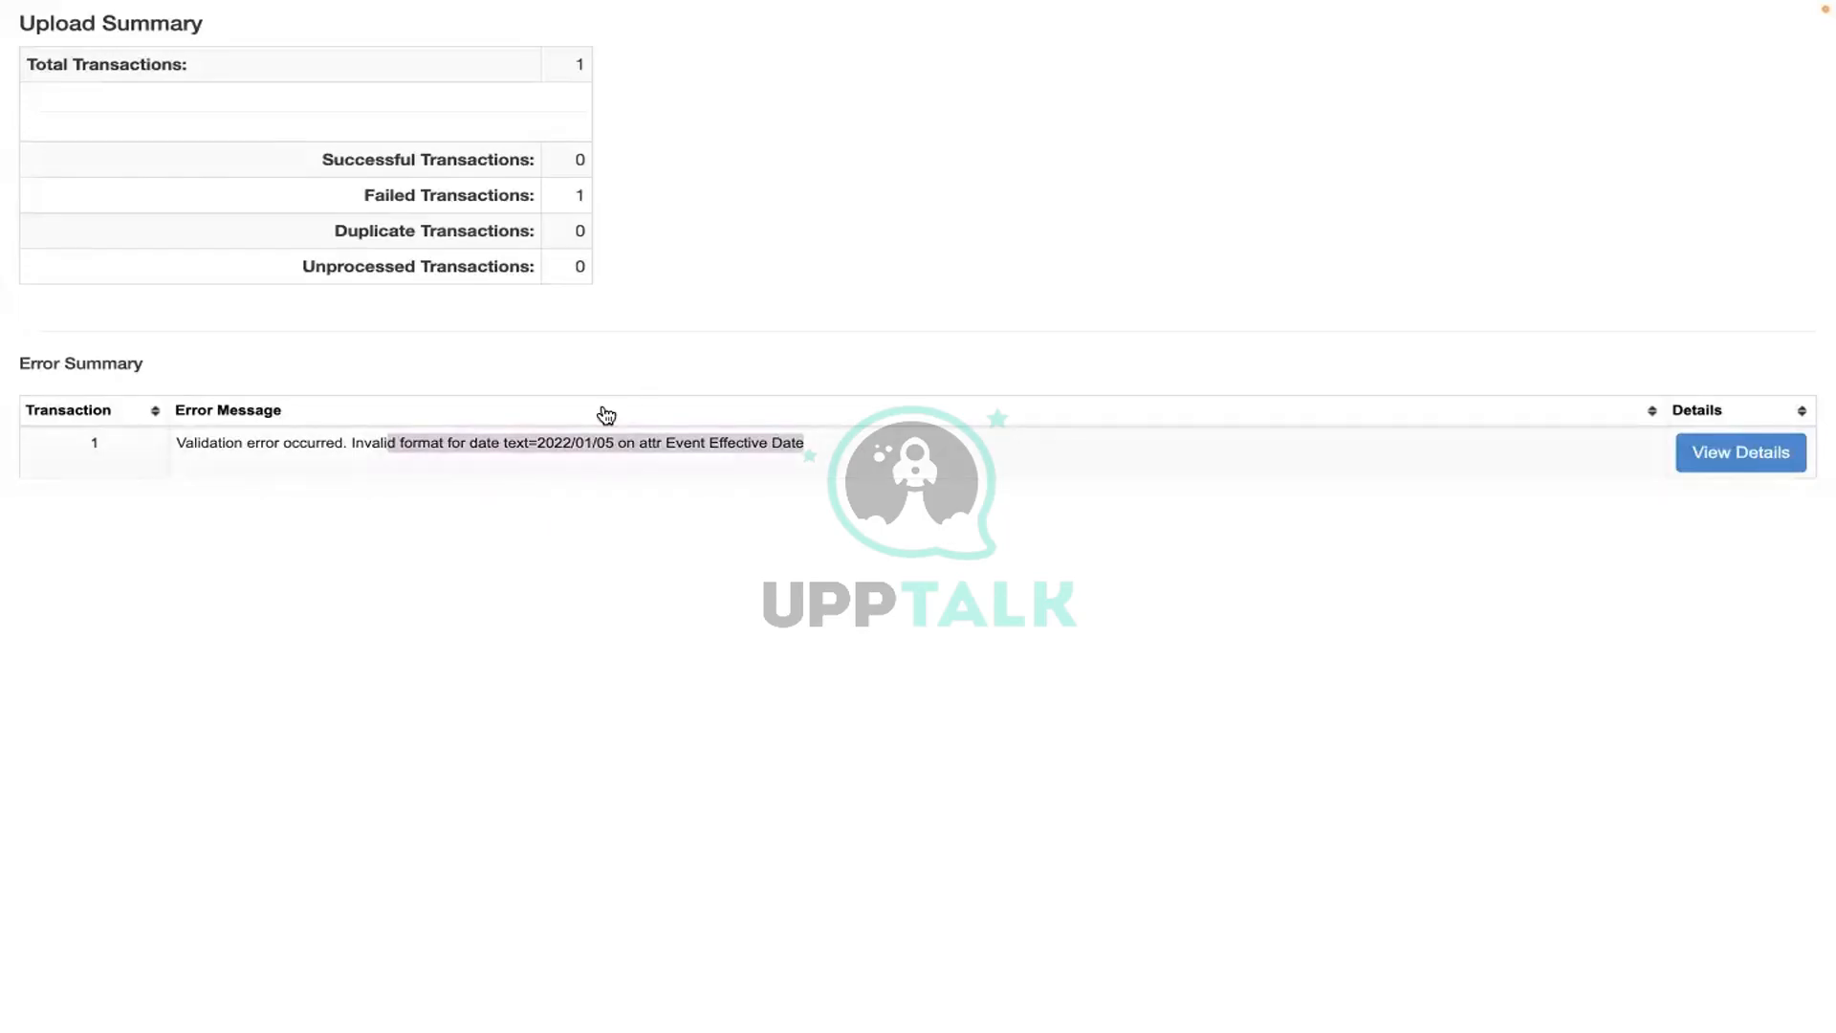
key(ctrl+Left)
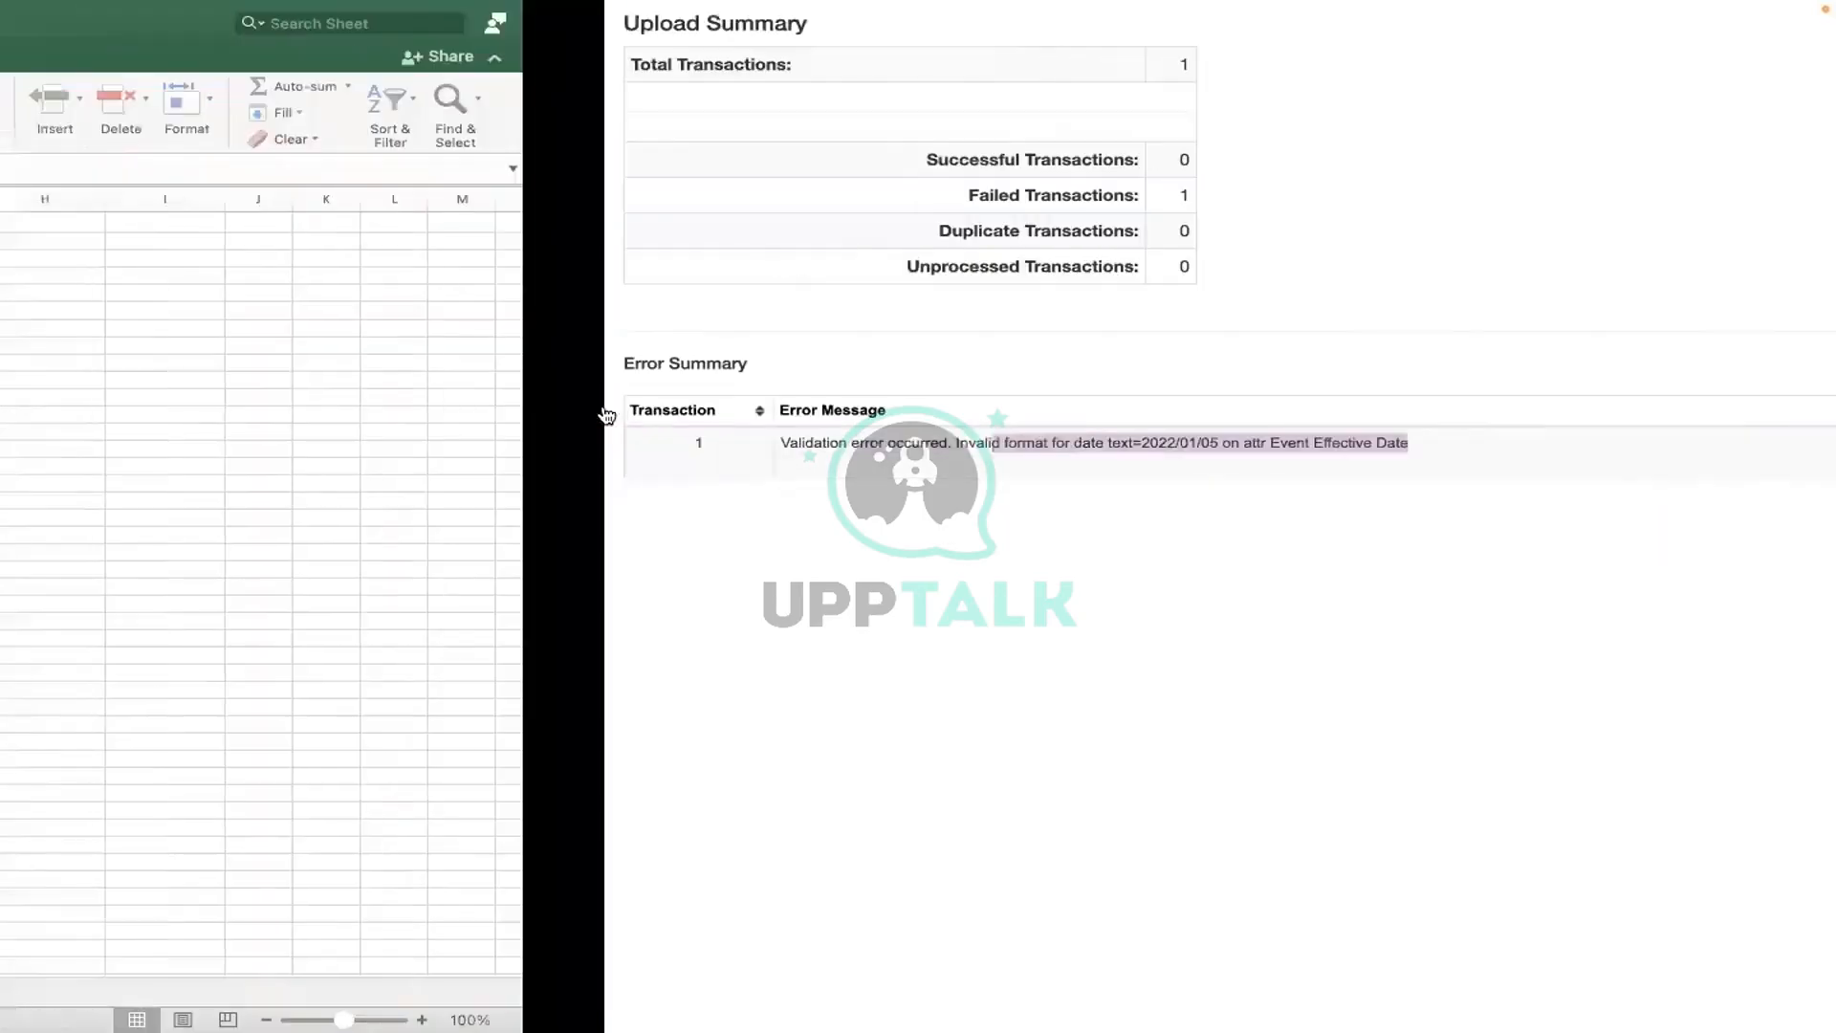
key(ctrl+Right)
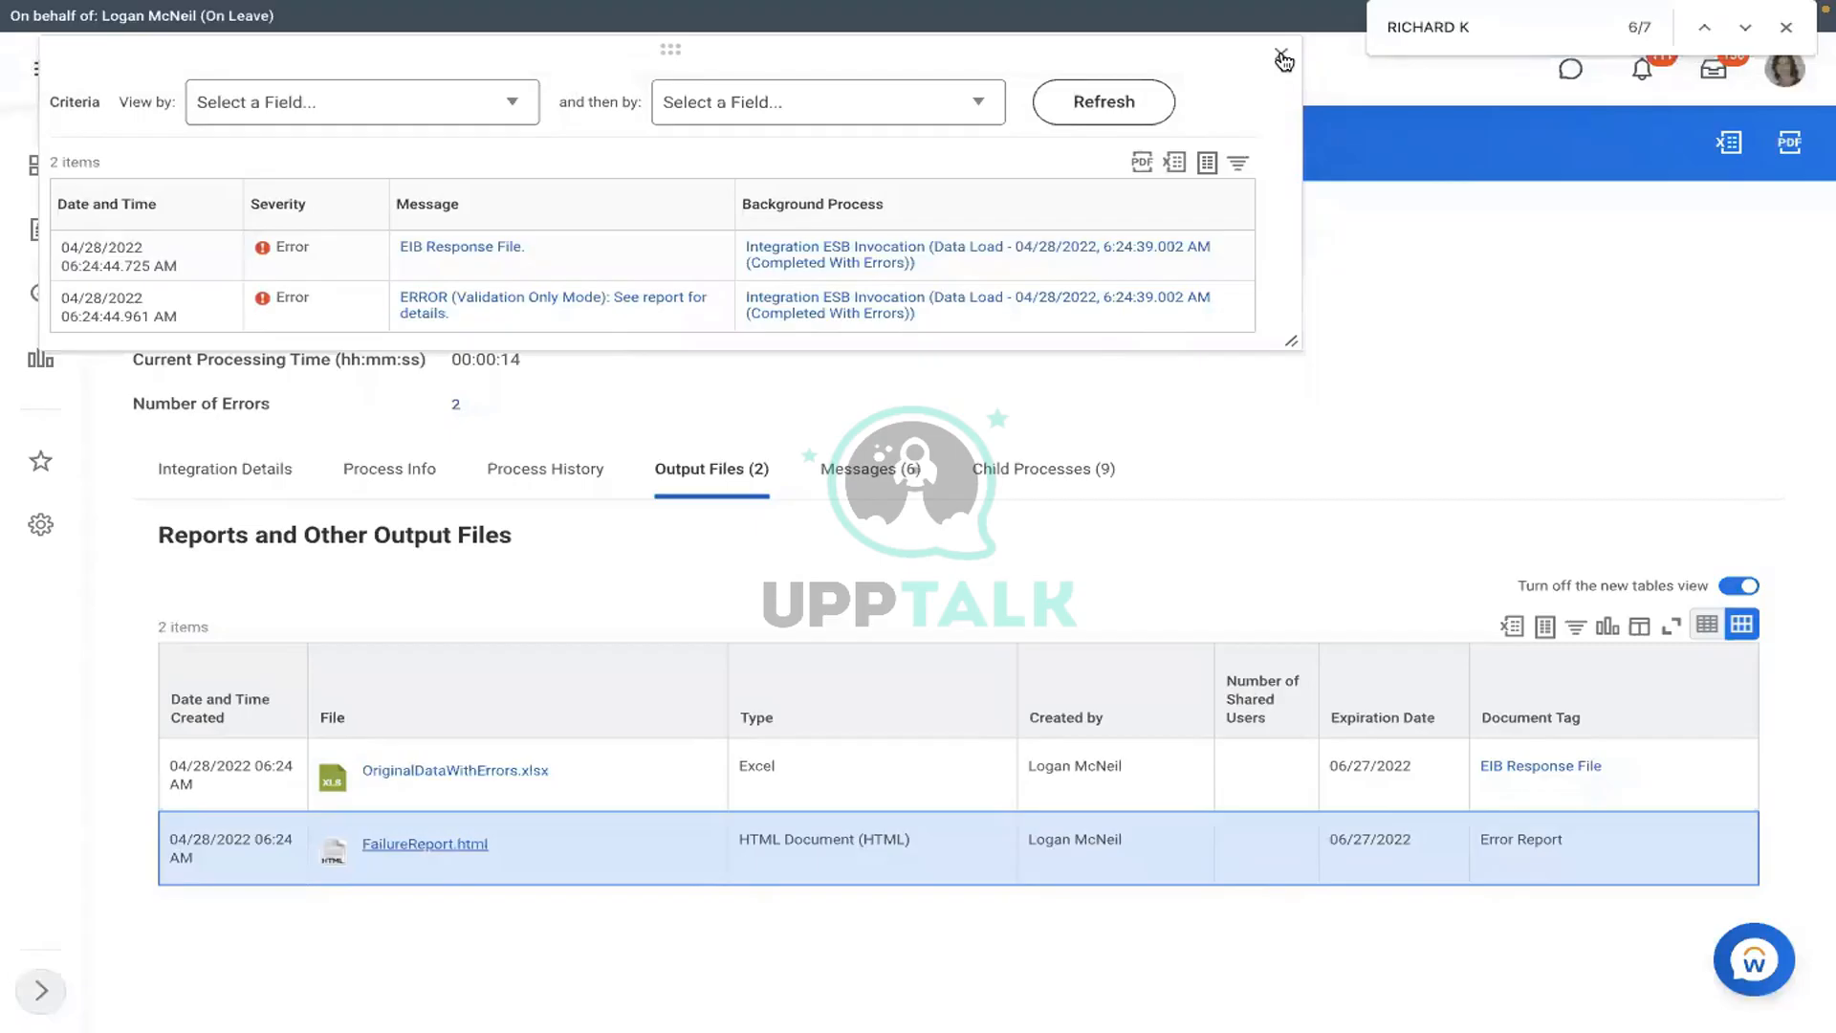
- Close the errors popup, return to Integration Details, and choose Launch / Schedule for RMS - Assign Pay Group
click(1282, 60)
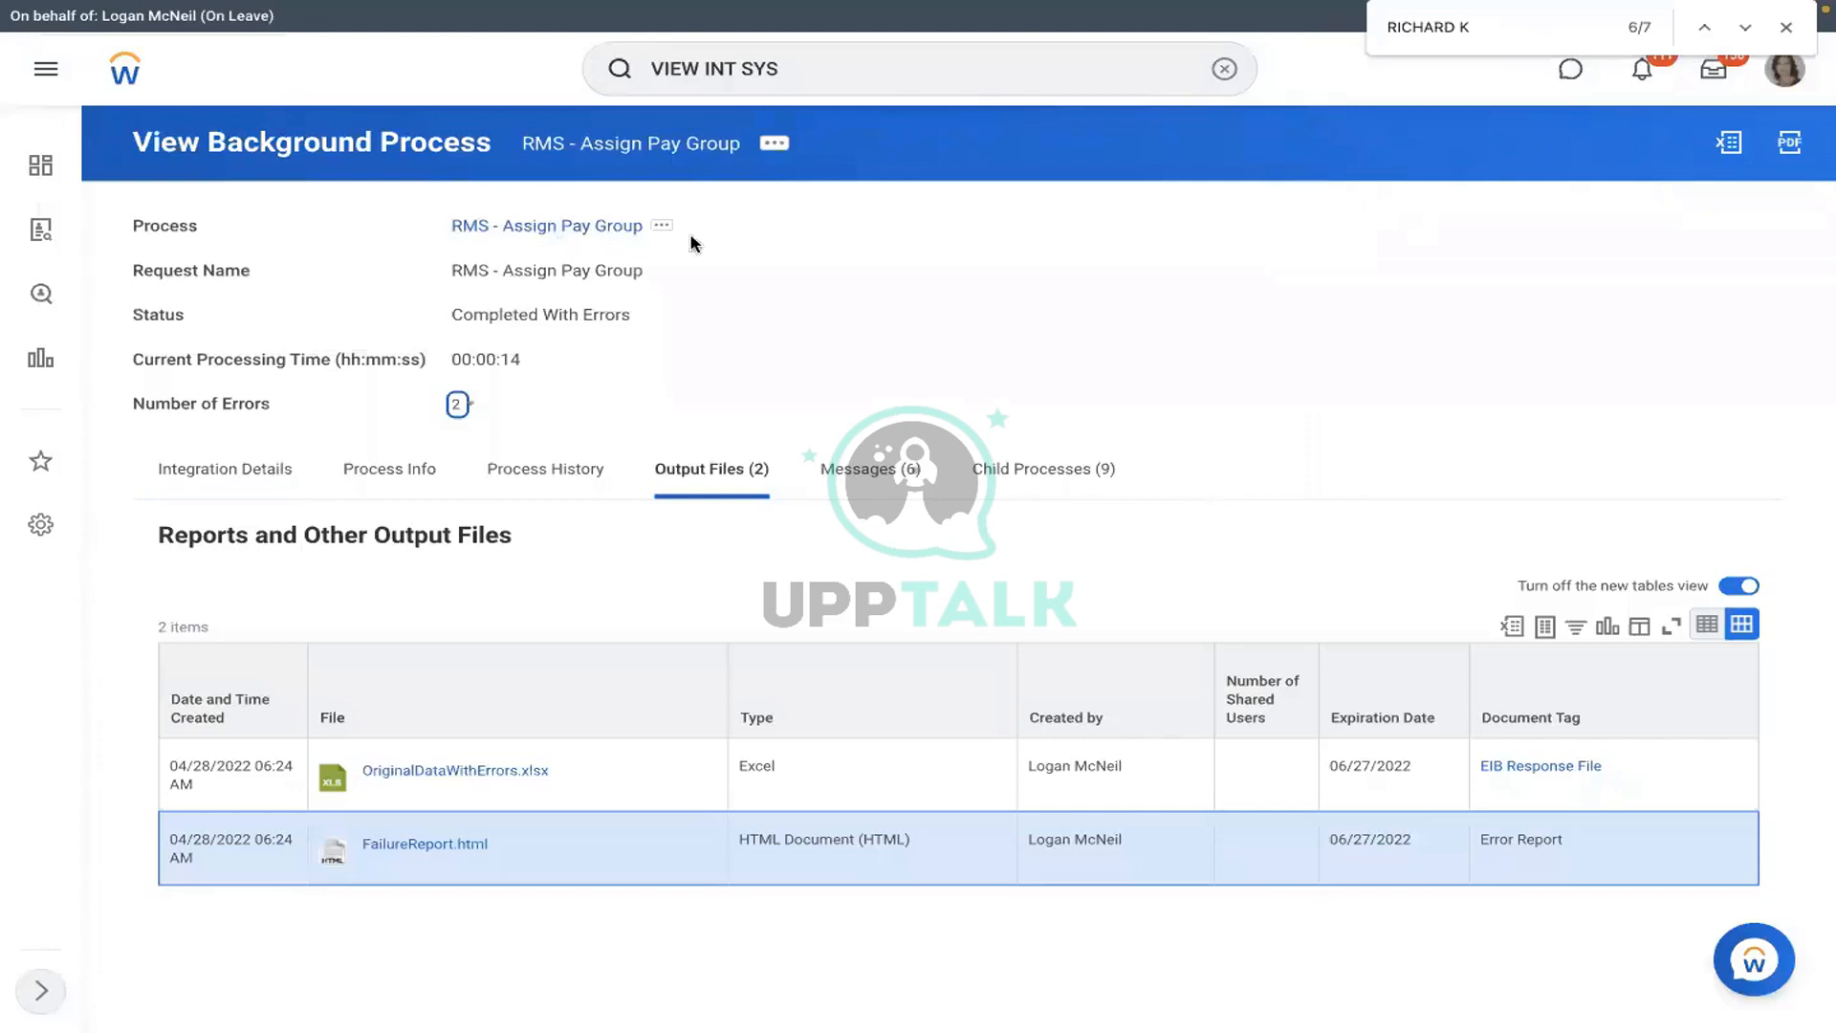
click(227, 464)
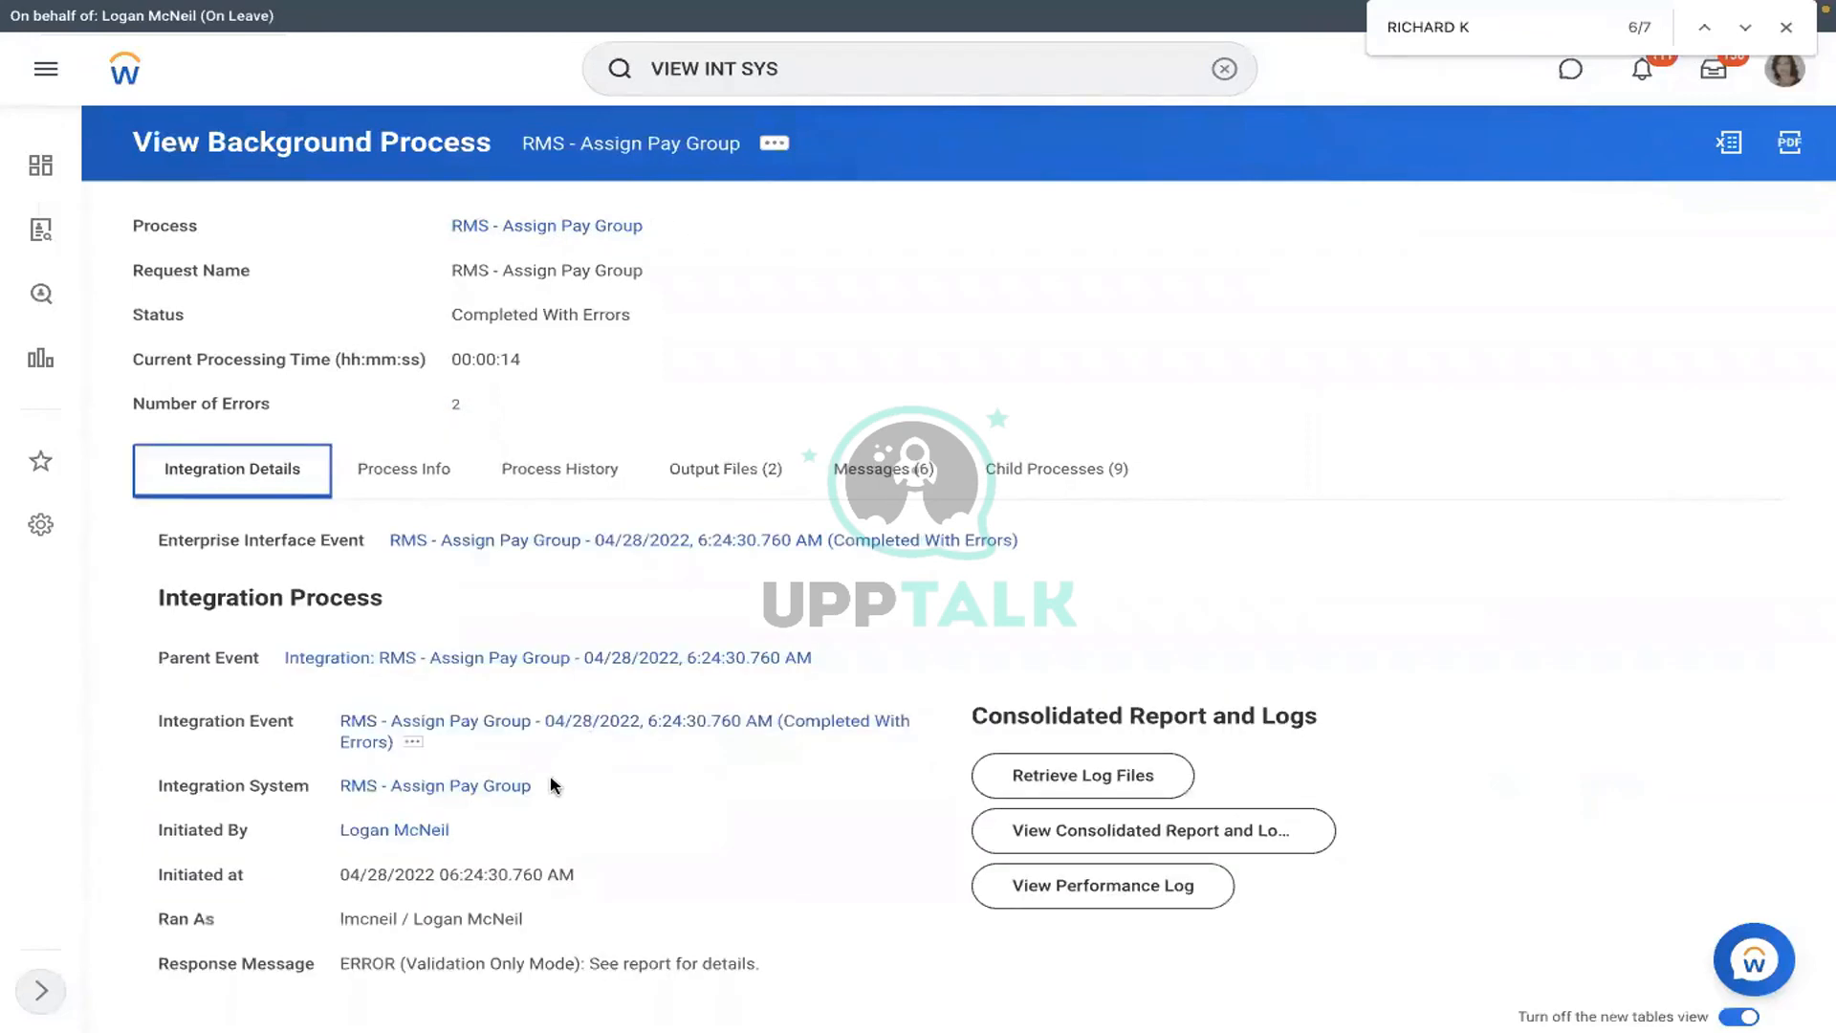
click(550, 785)
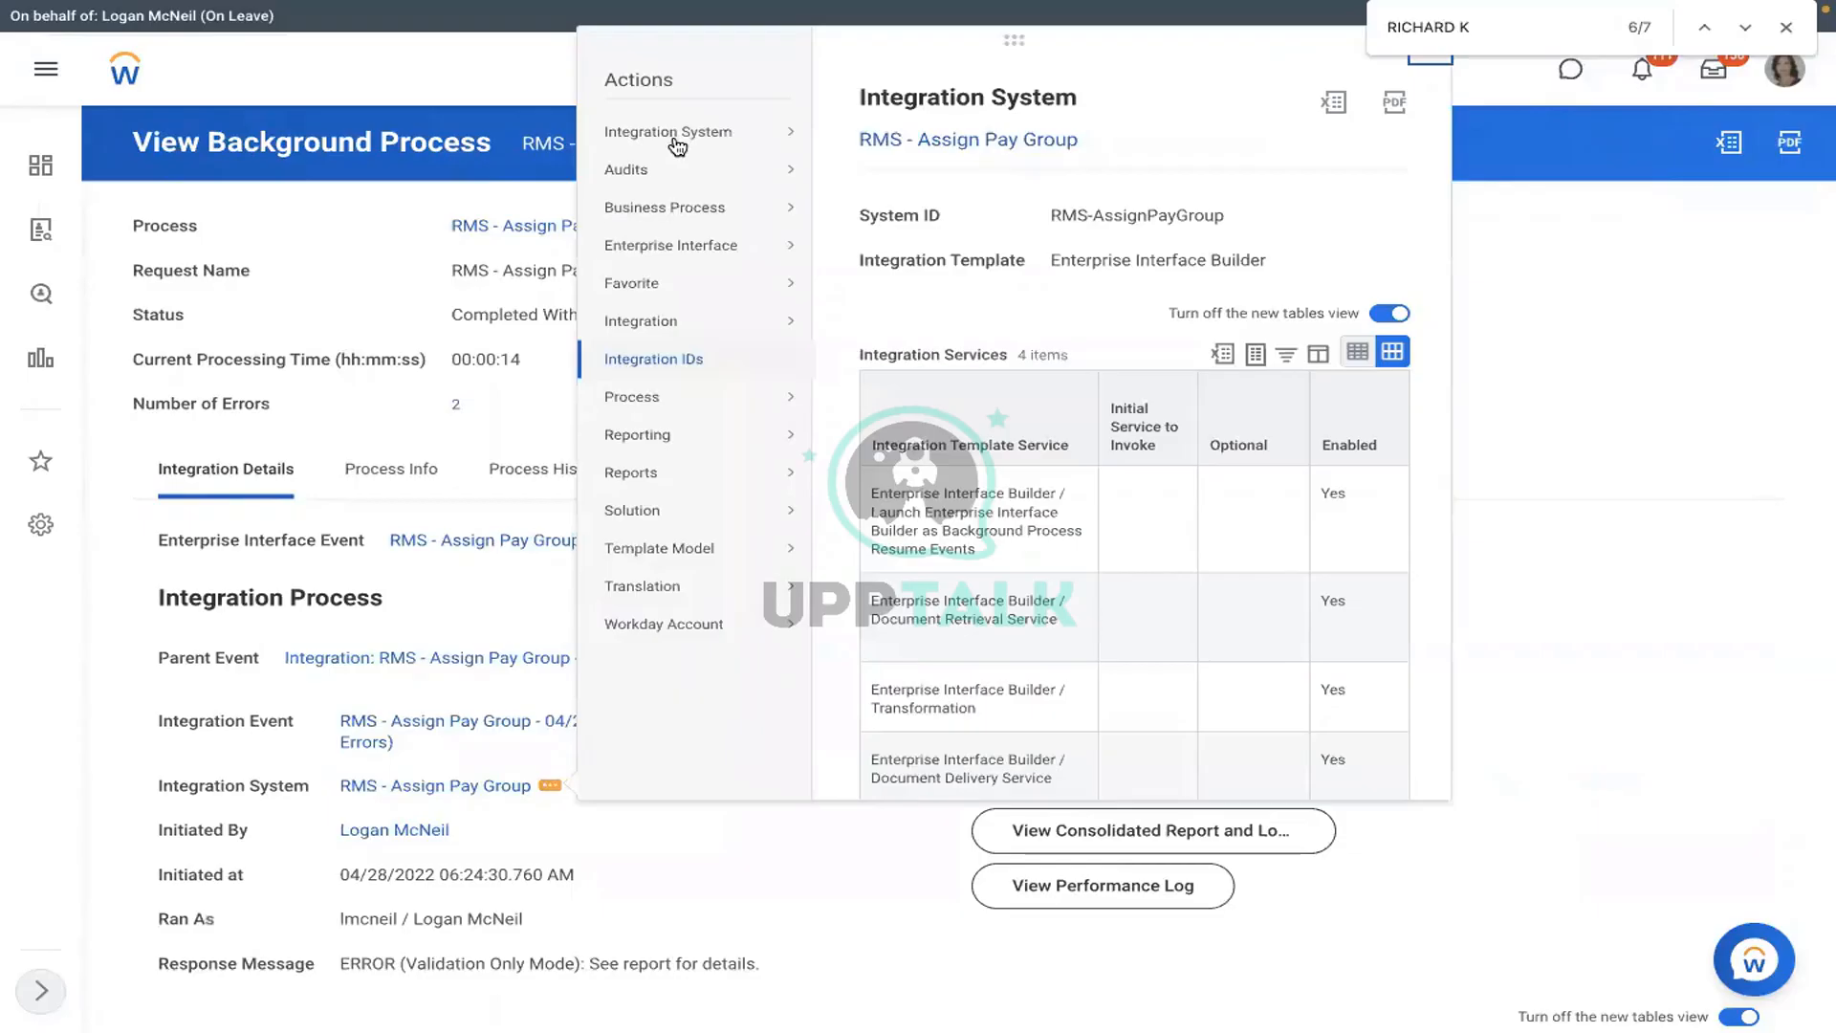
mouse_move(745, 324)
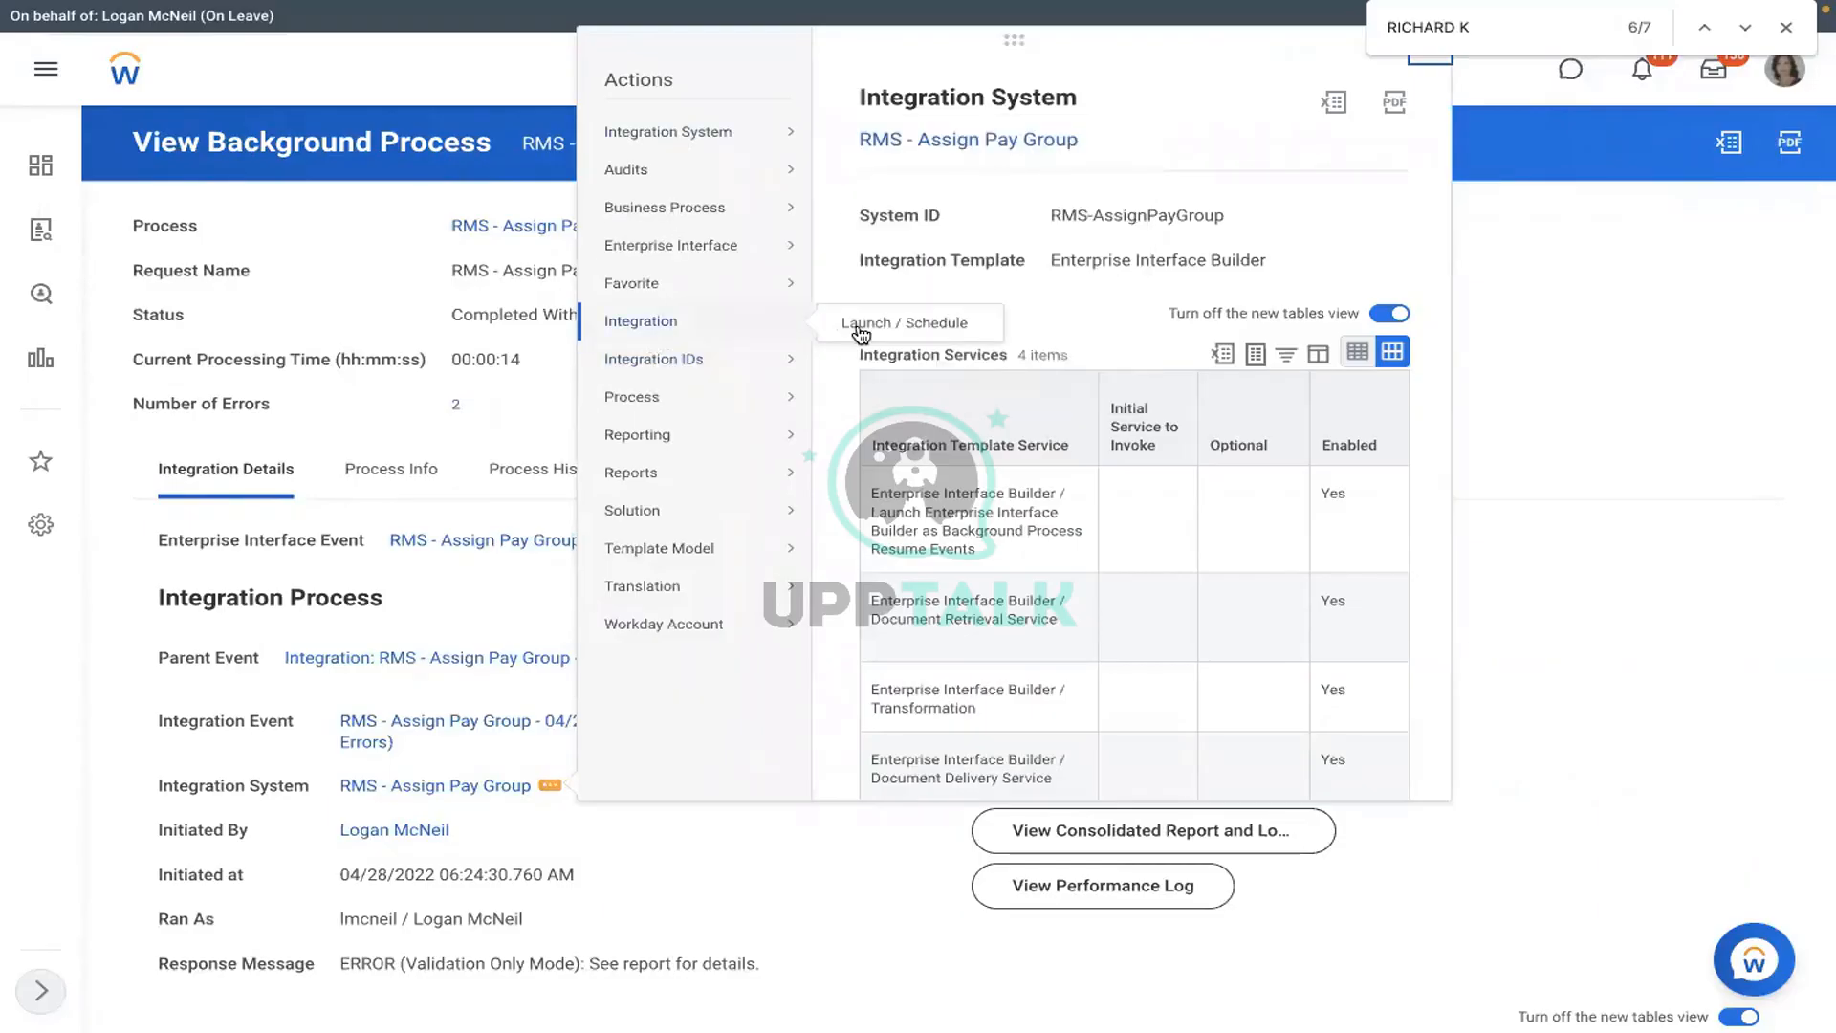
click(861, 327)
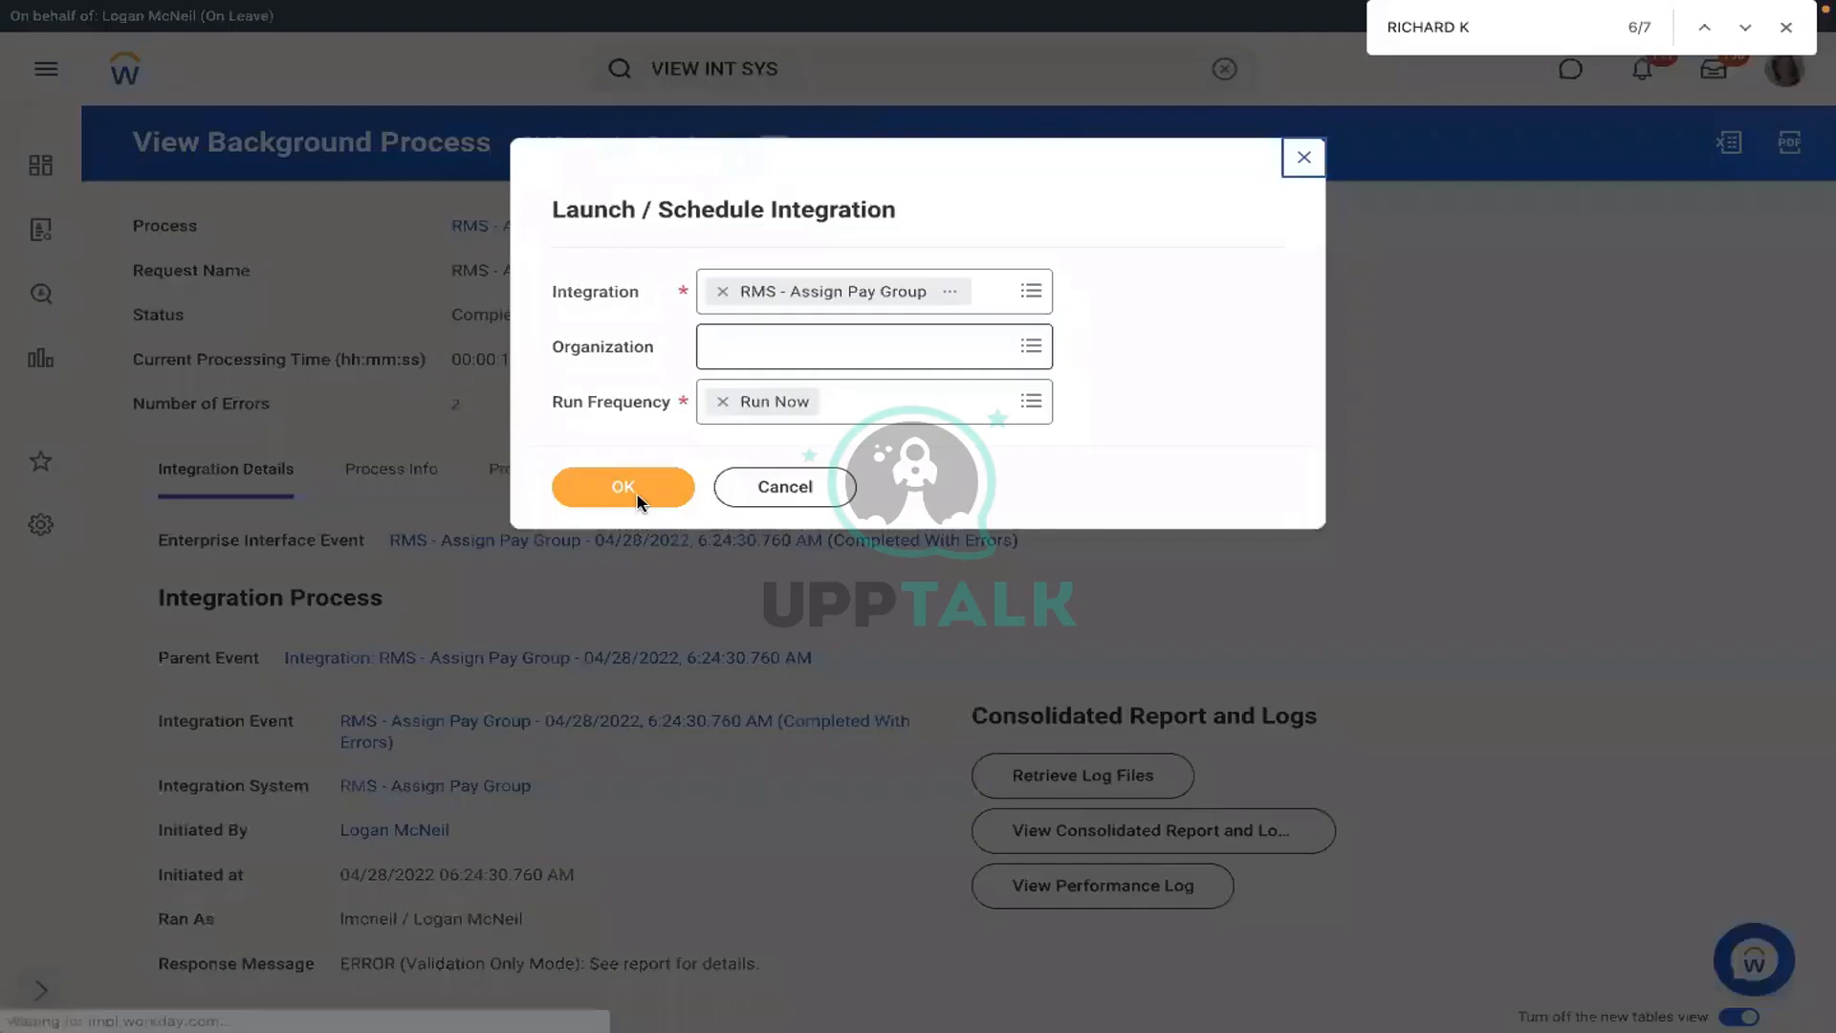
- Confirm Run Now and save Assign_Pay_Group.xlsx as the integration attachment
click(637, 499)
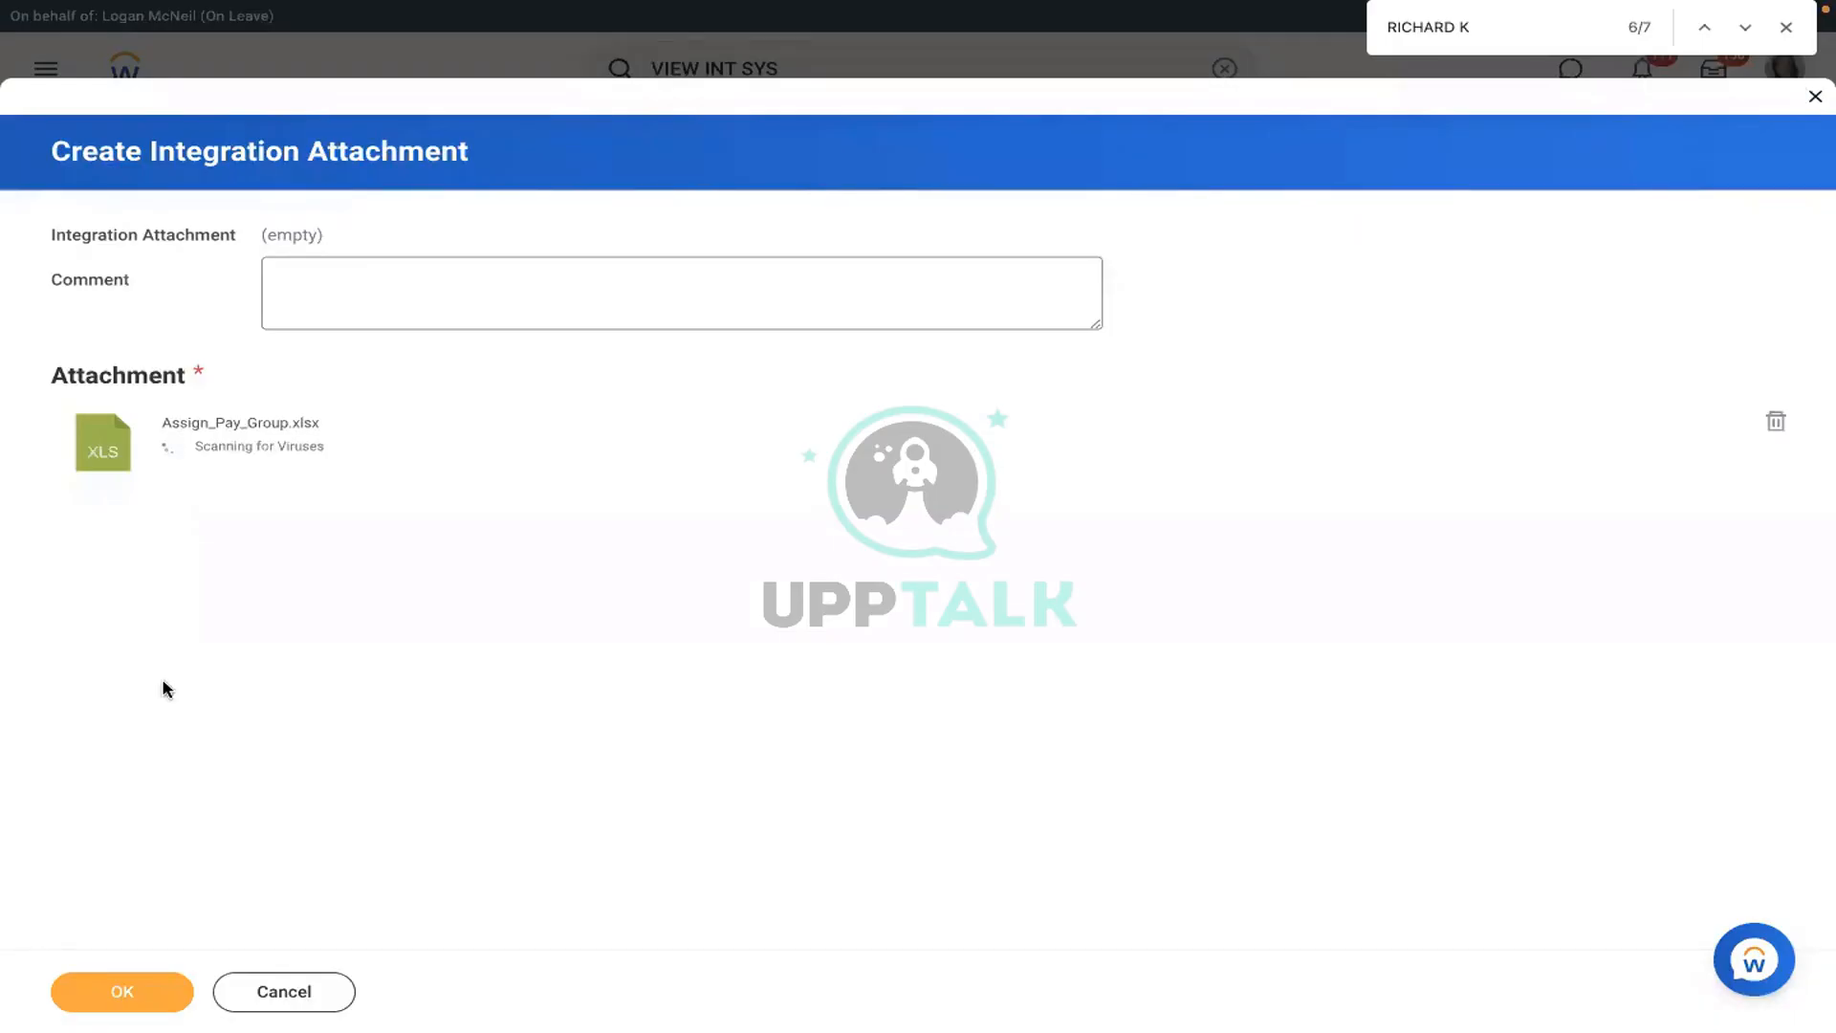
click(102, 993)
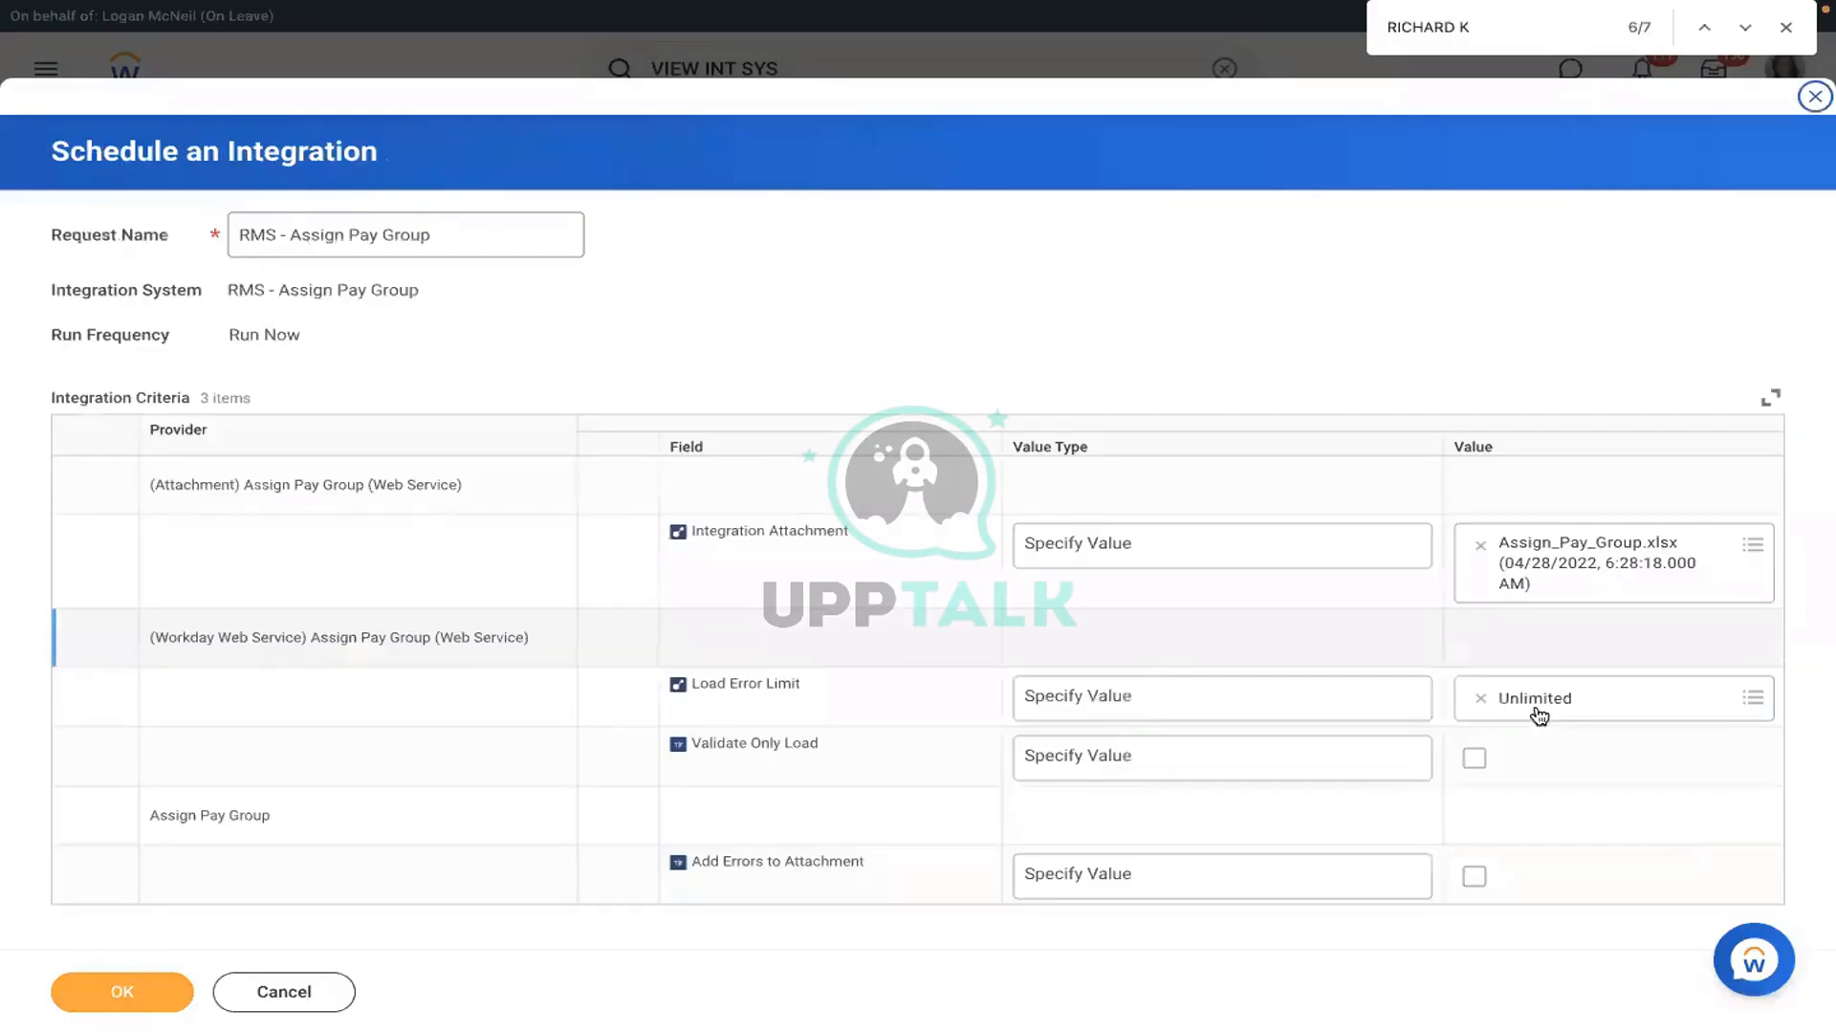
- Launch the RMS - Assign Pay Group run and refresh until it shows Completed With Errors, 1 error
click(1474, 757)
click(131, 997)
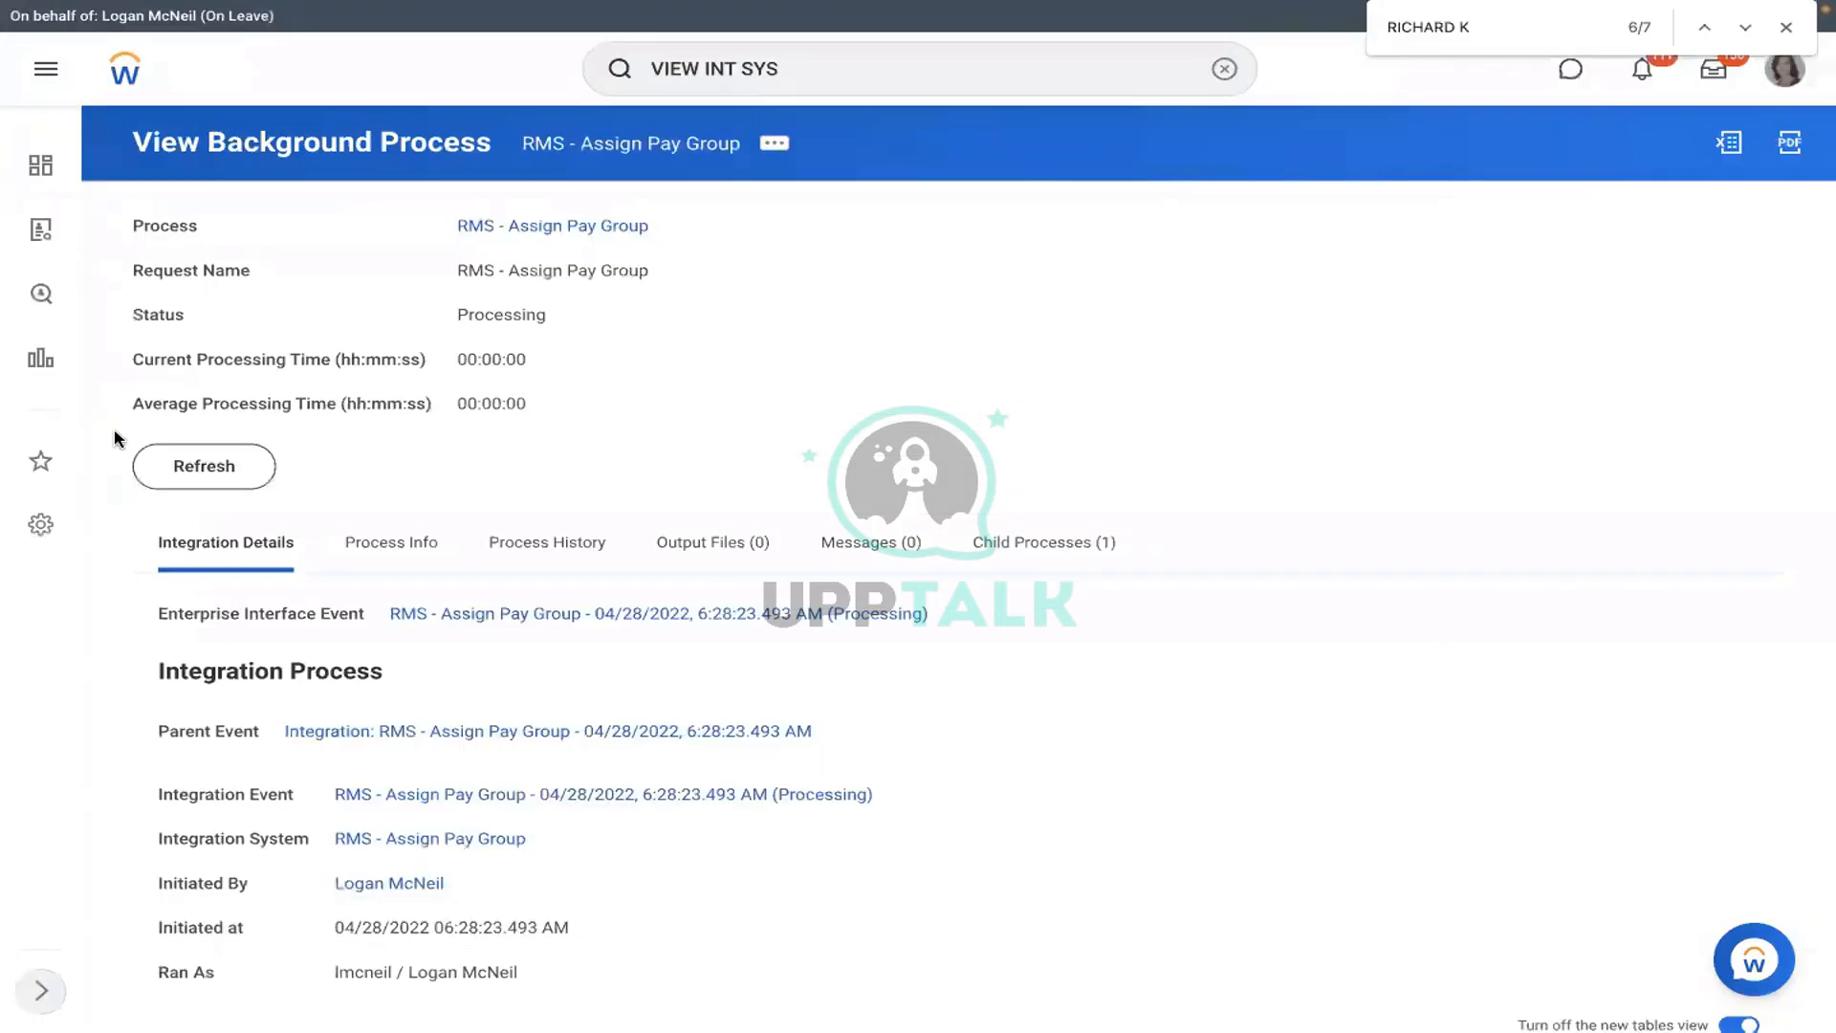
click(168, 477)
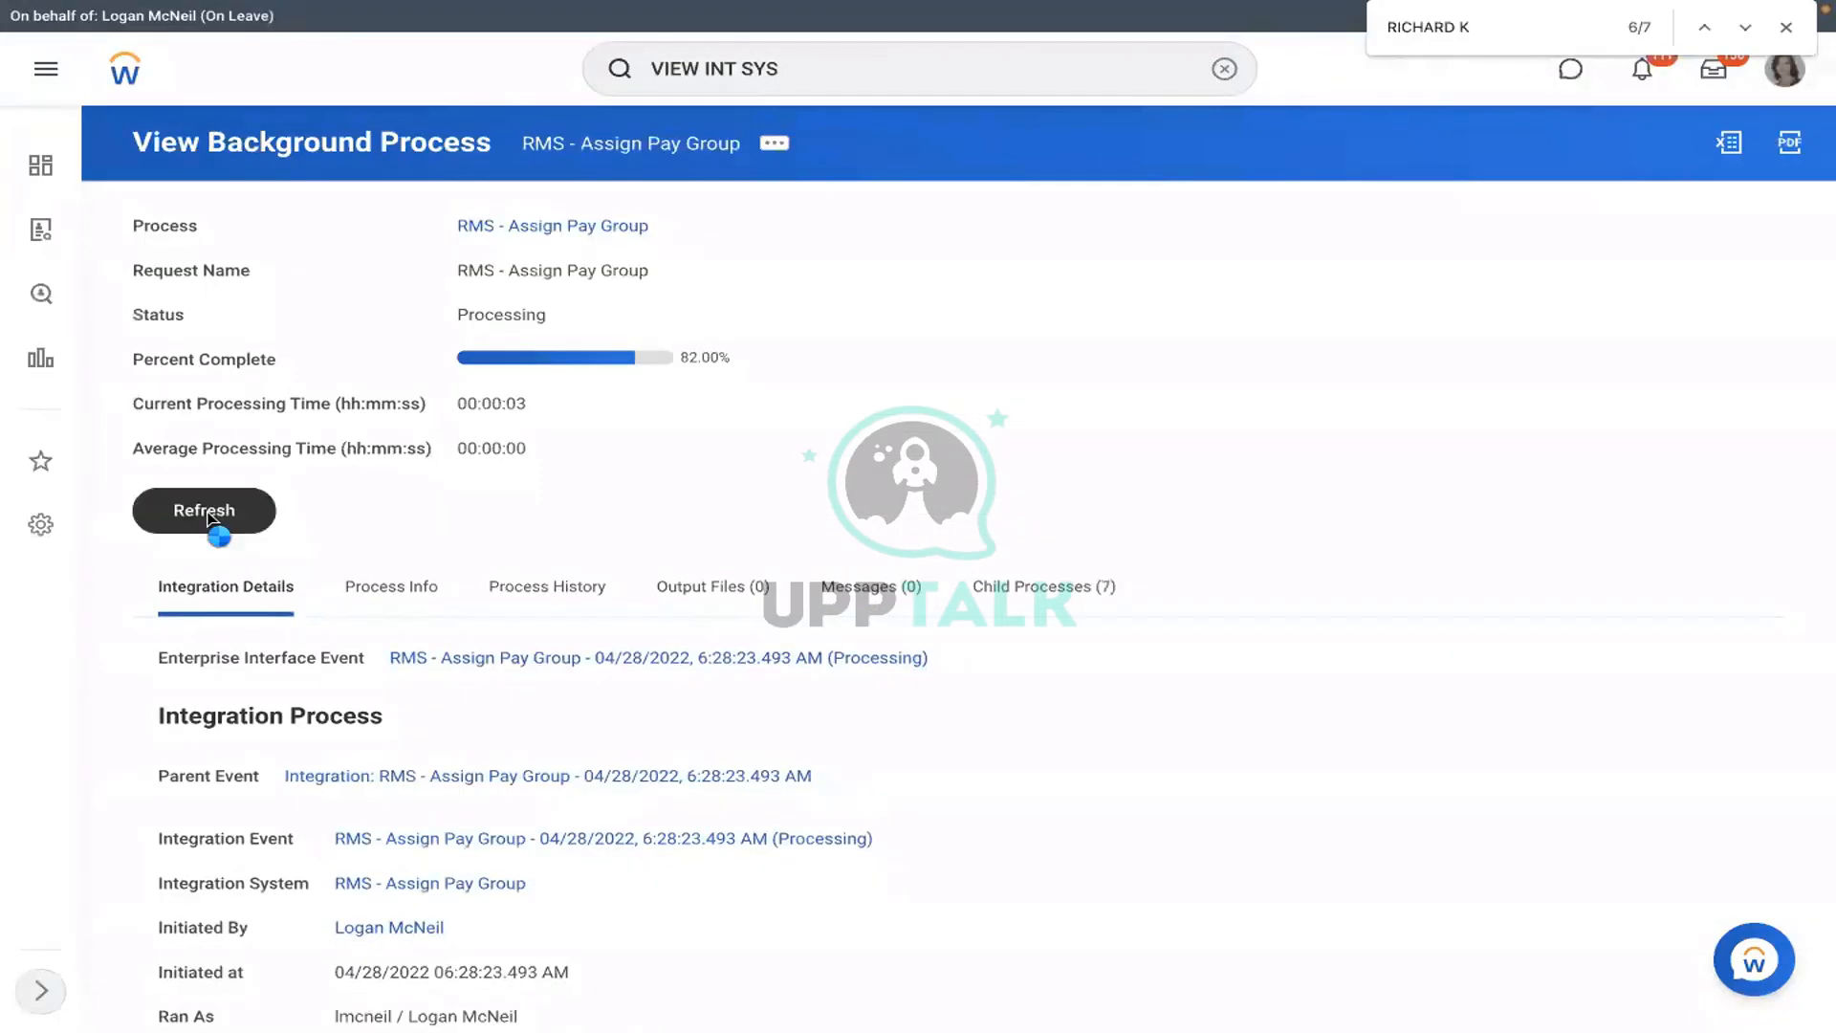
click(212, 519)
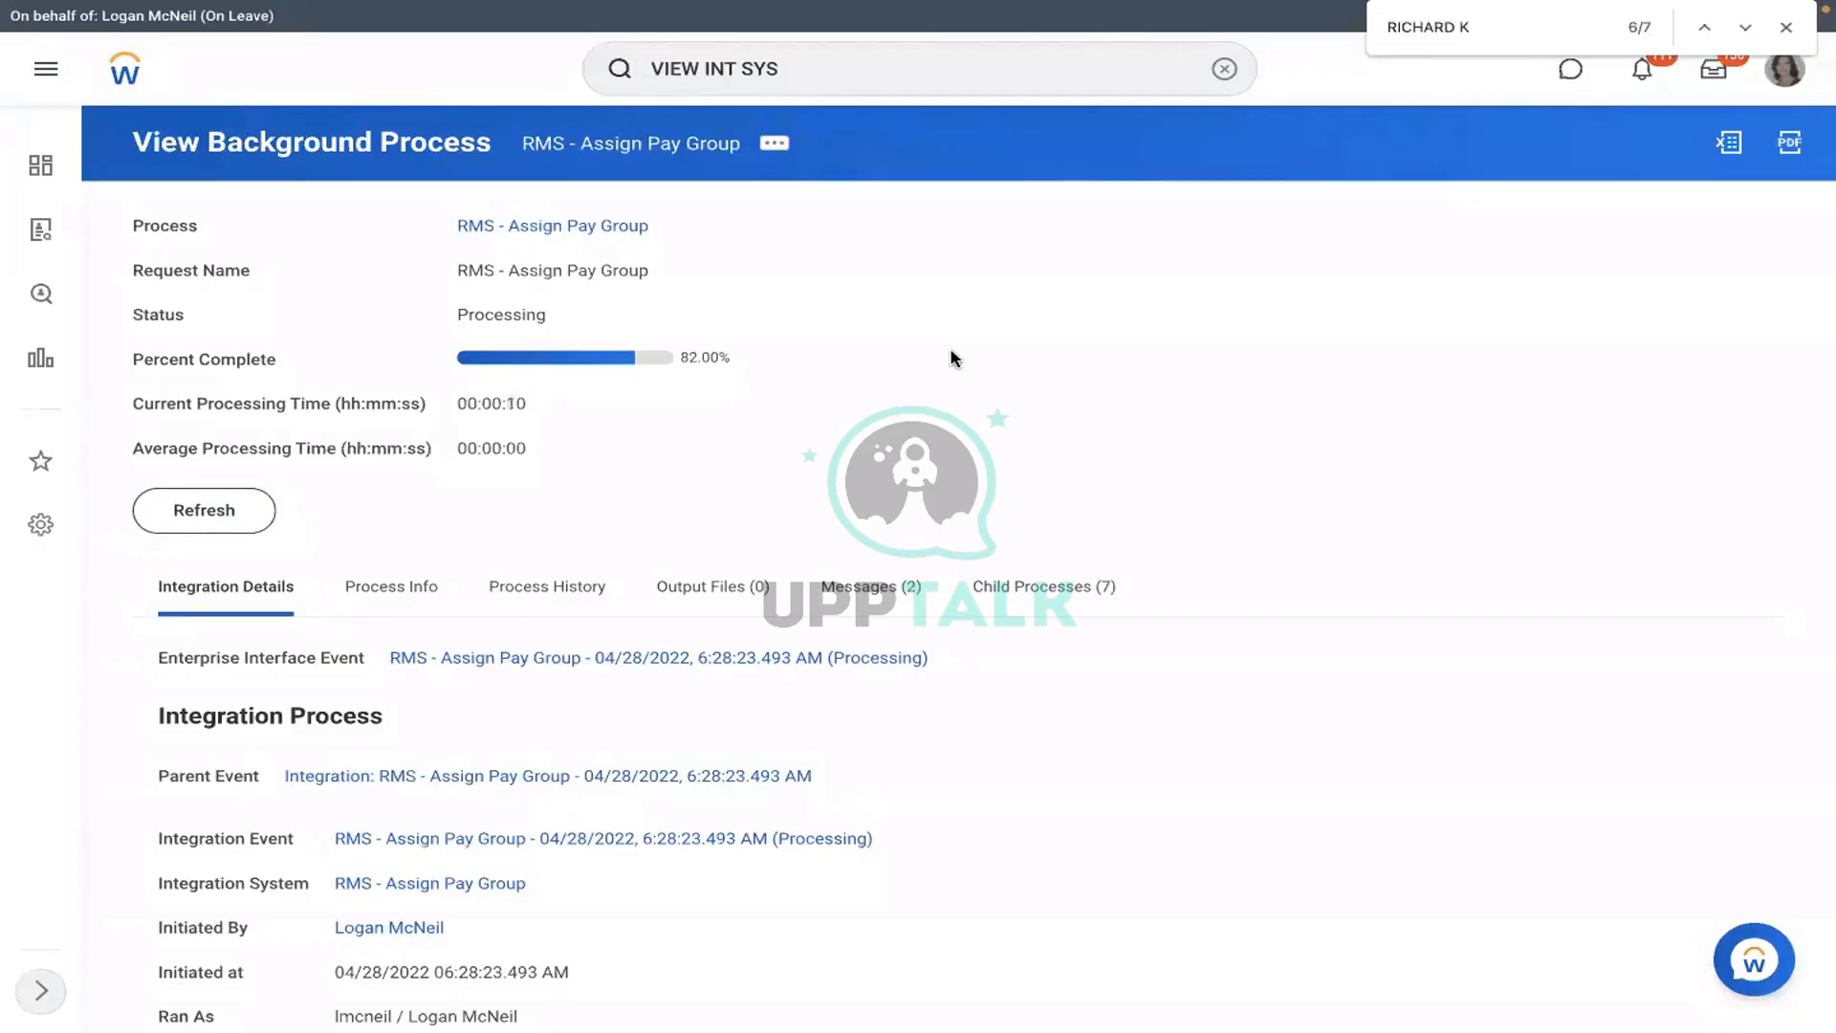
click(226, 508)
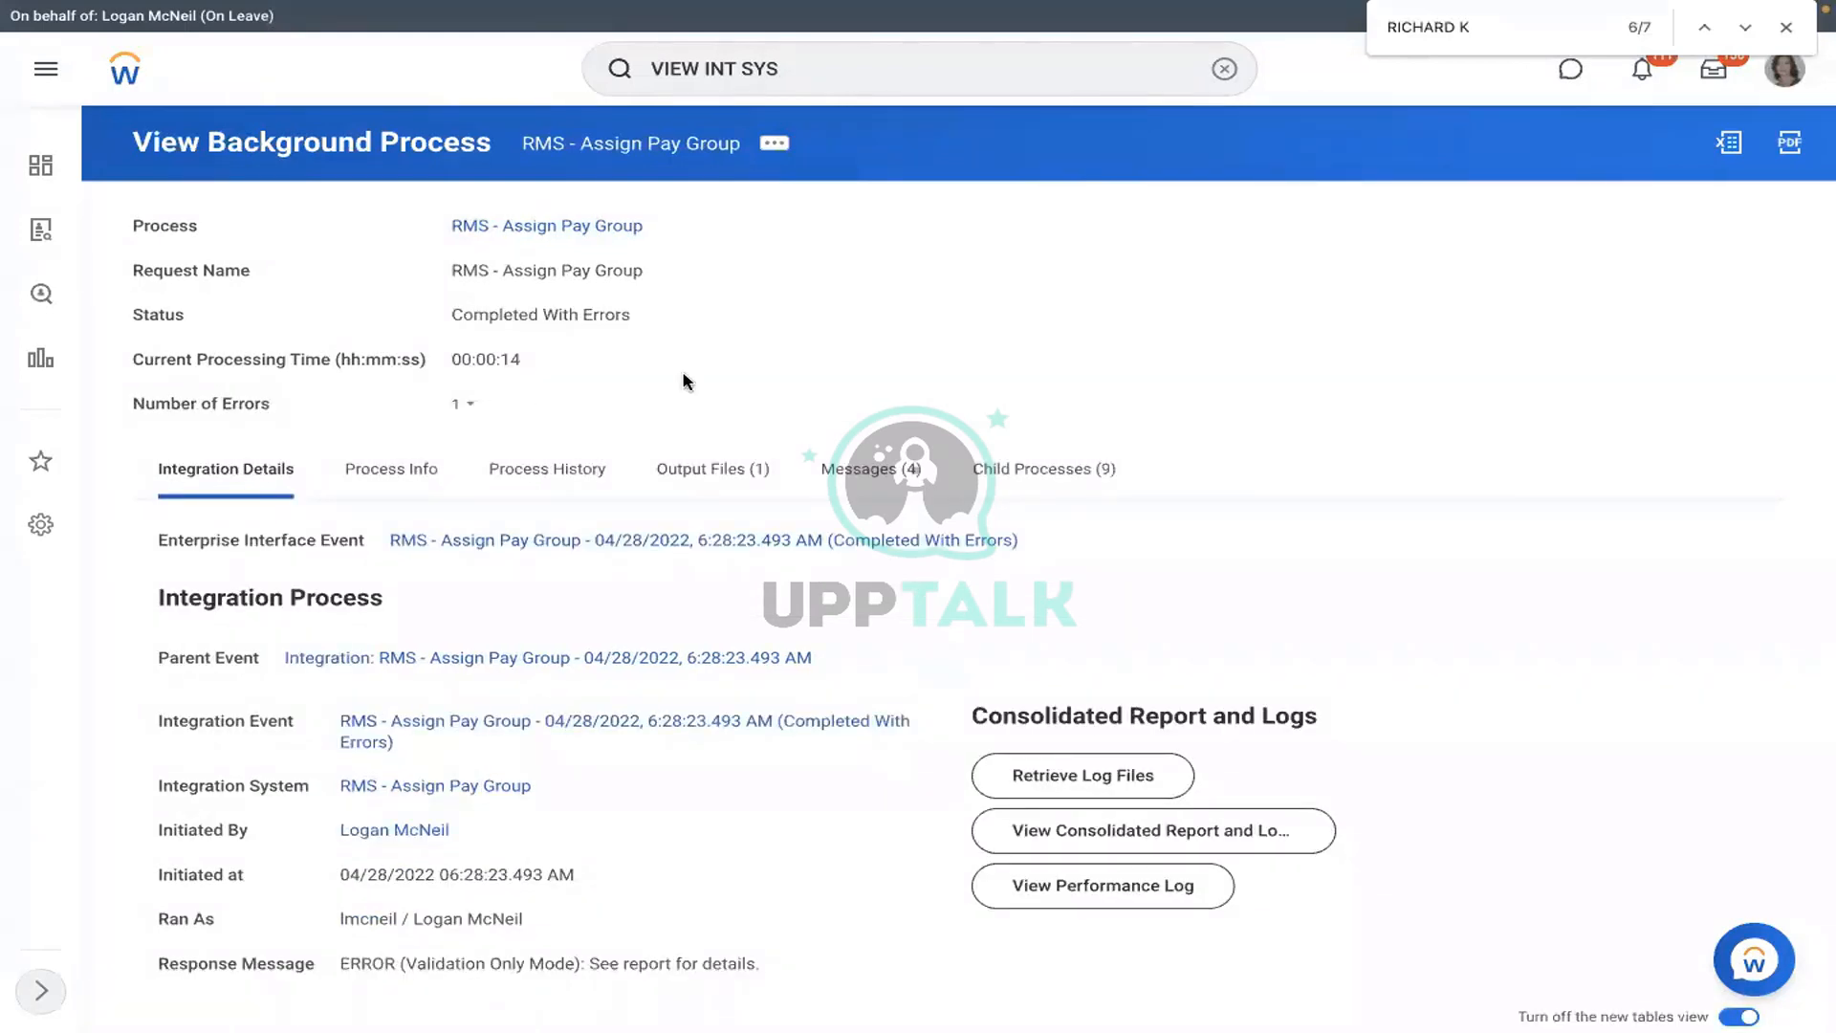
- Open the run's FailureReport.html and highlight the invalid date 20222-01-15 error on Event Effective Date
click(744, 467)
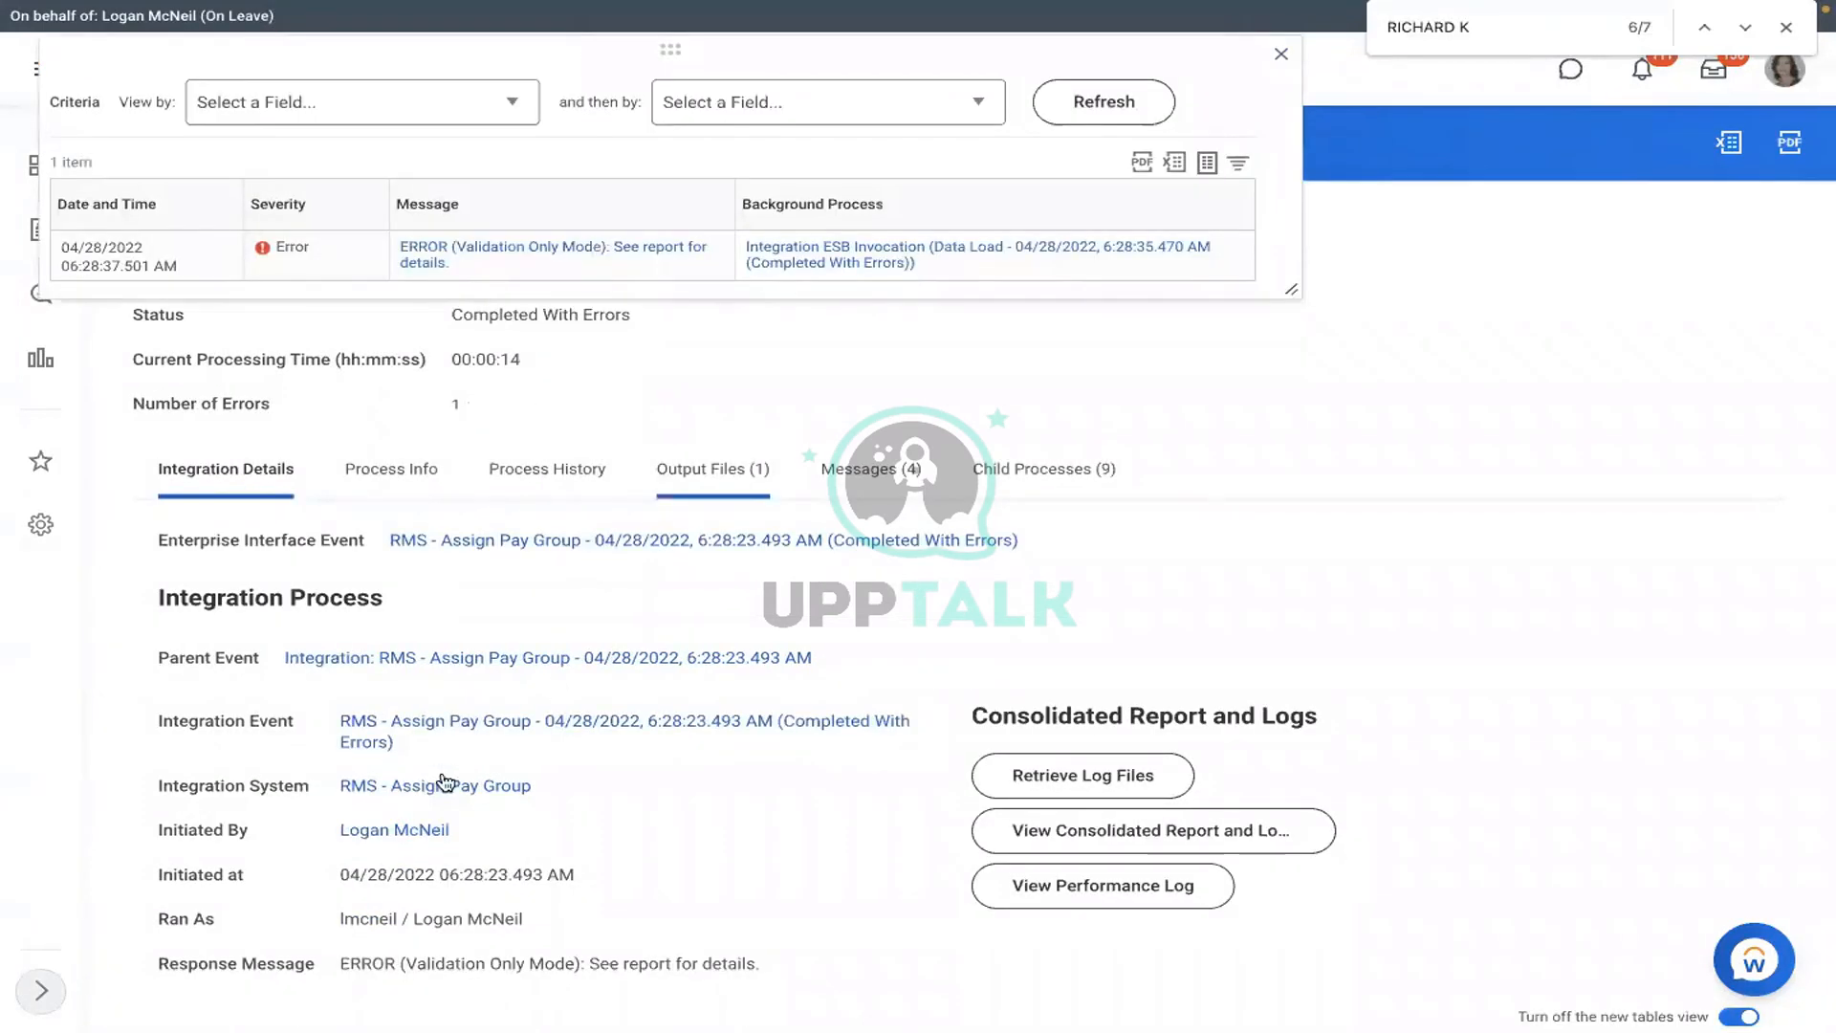
click(445, 779)
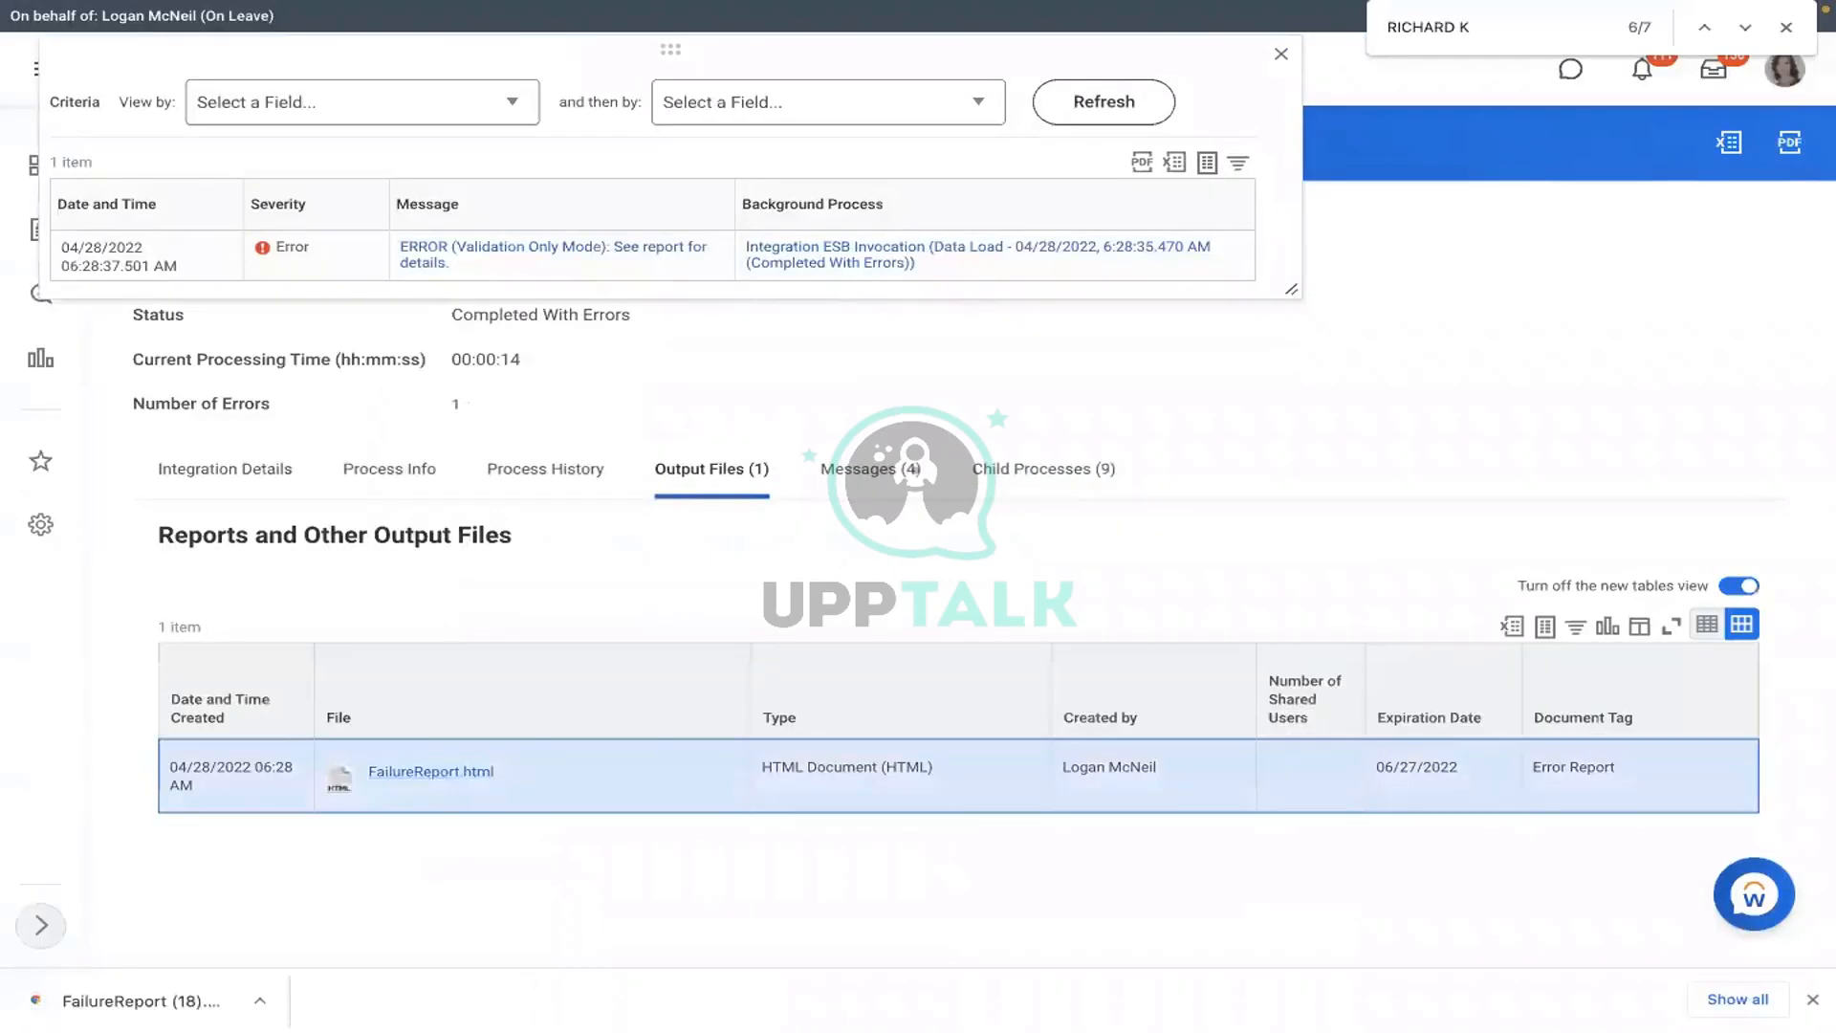
click(239, 973)
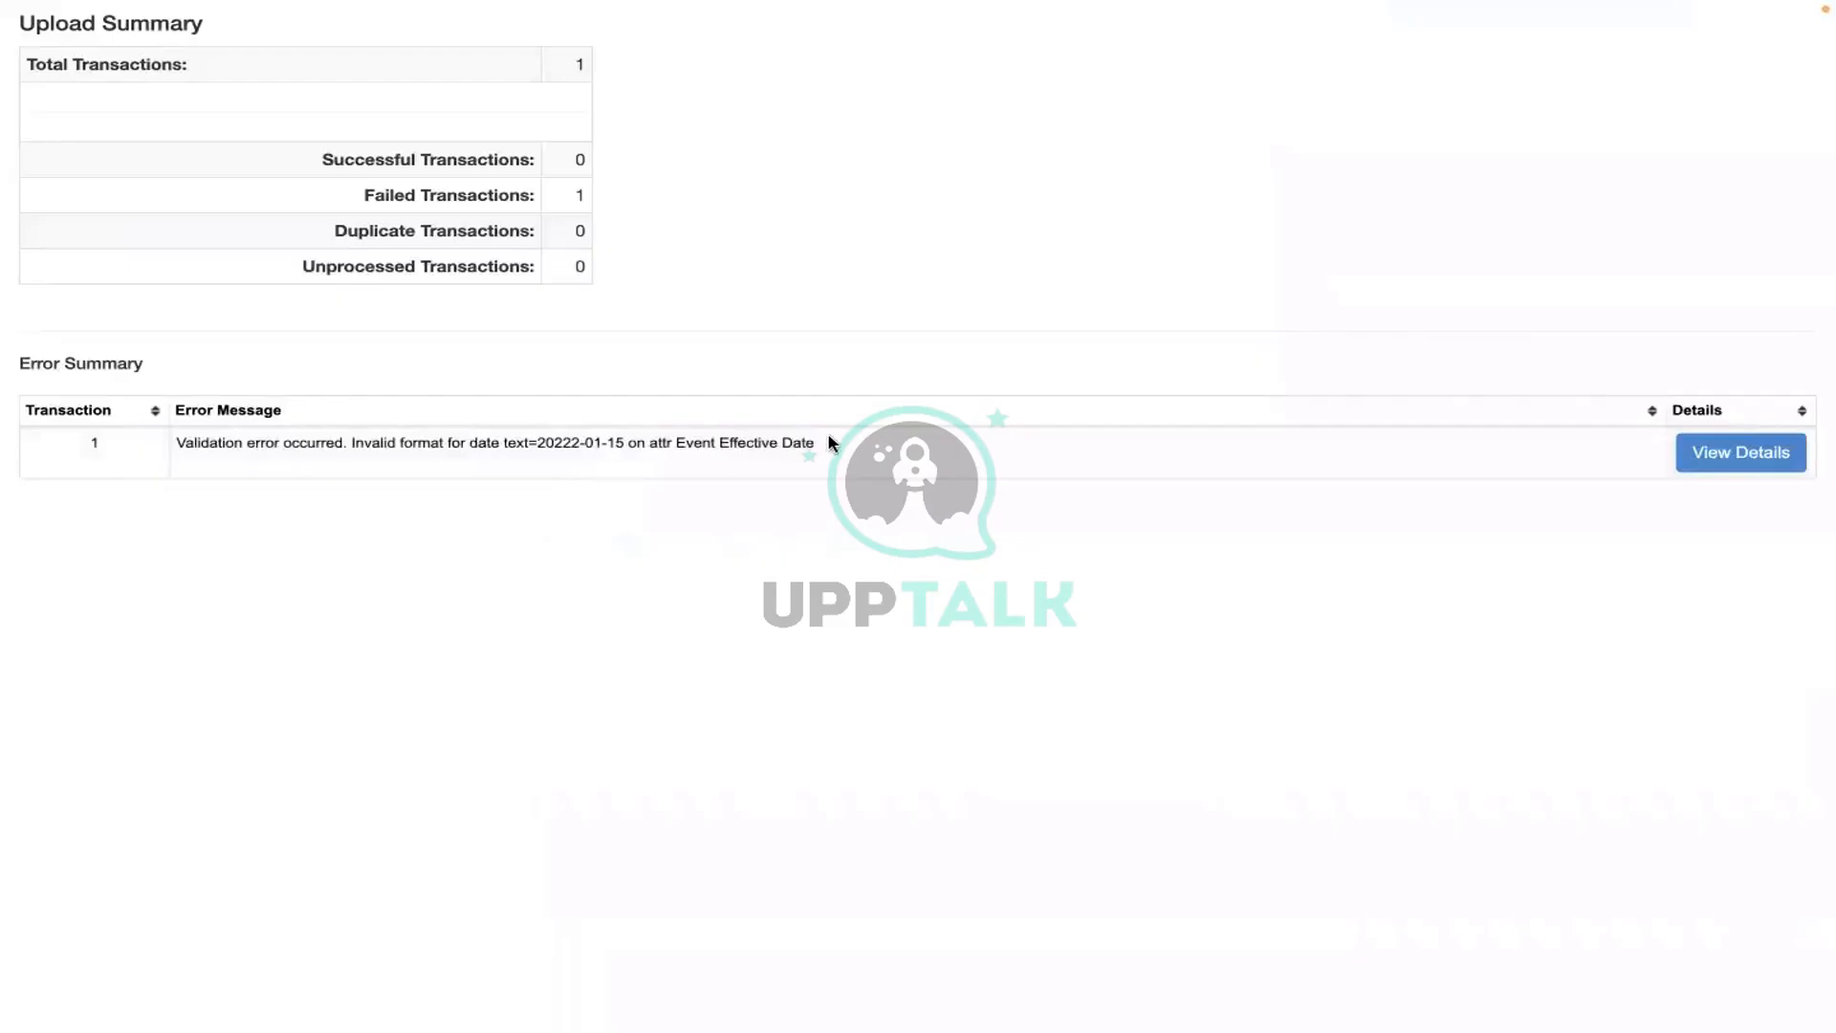
drag(491, 442, 830, 442)
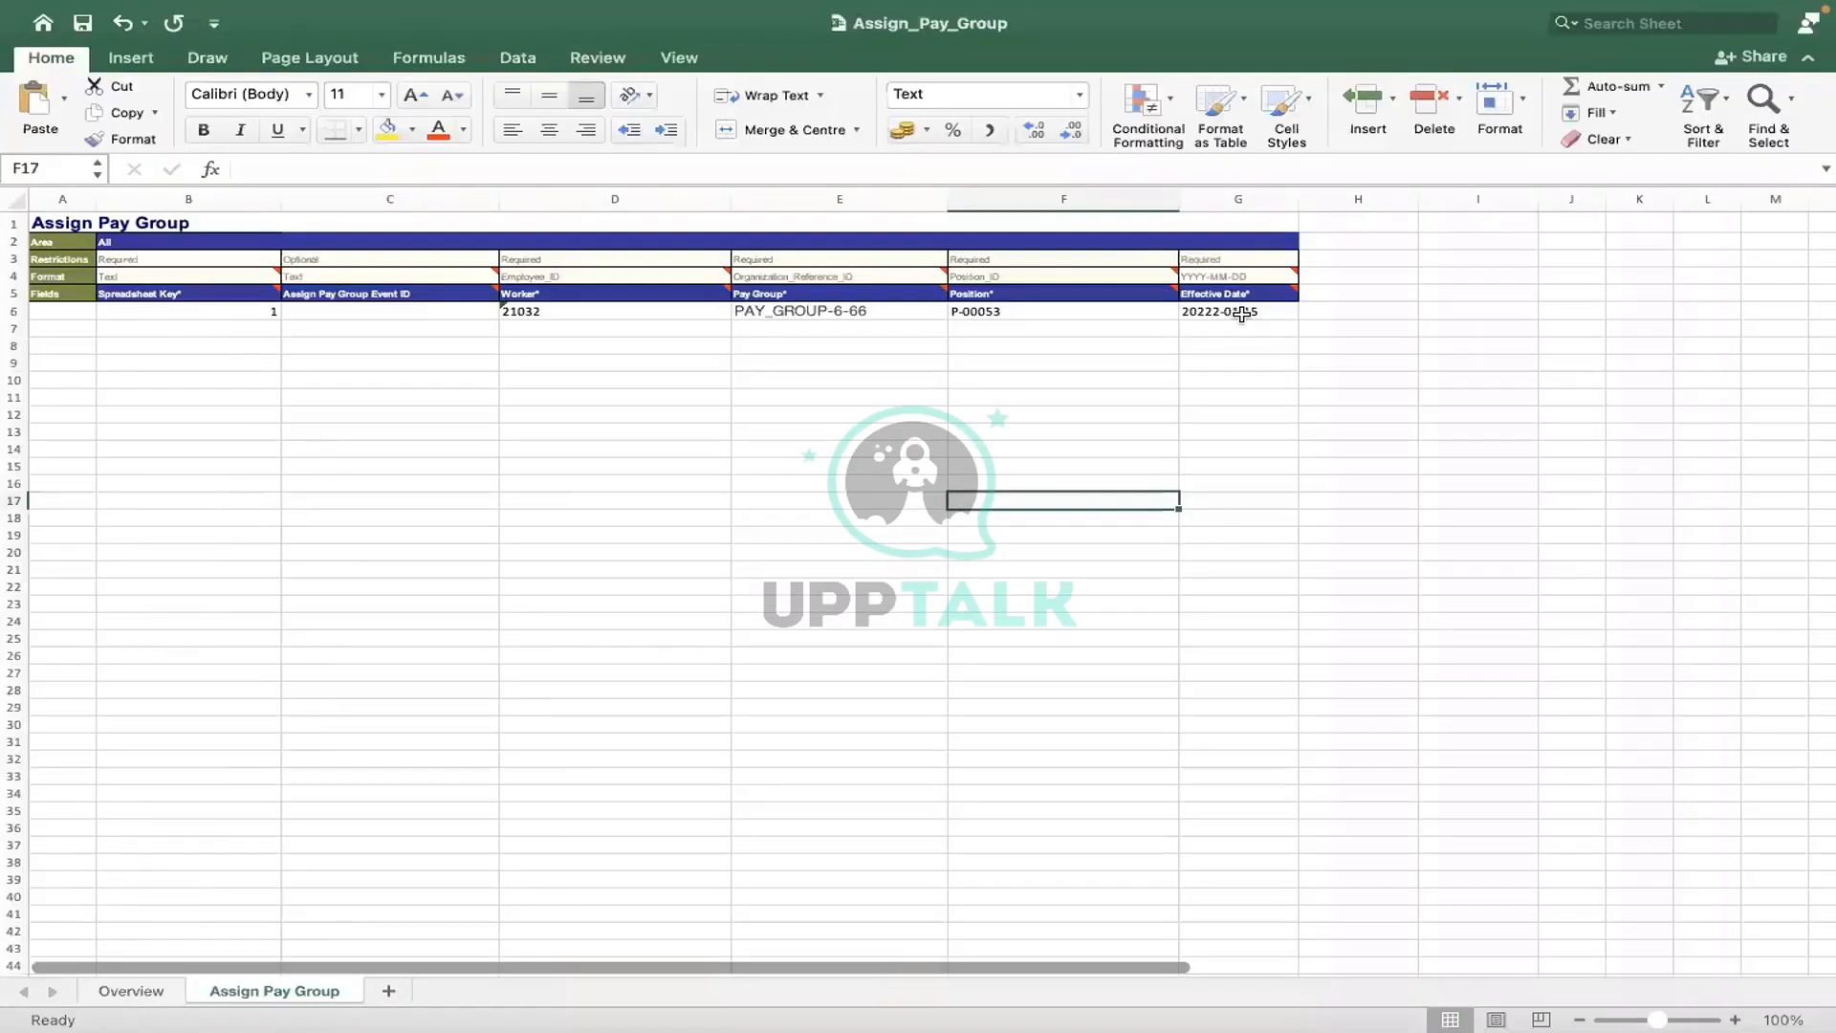
- Prefix the Effective Date in G6 with an apostrophe so it is stored as text
click(1241, 314)
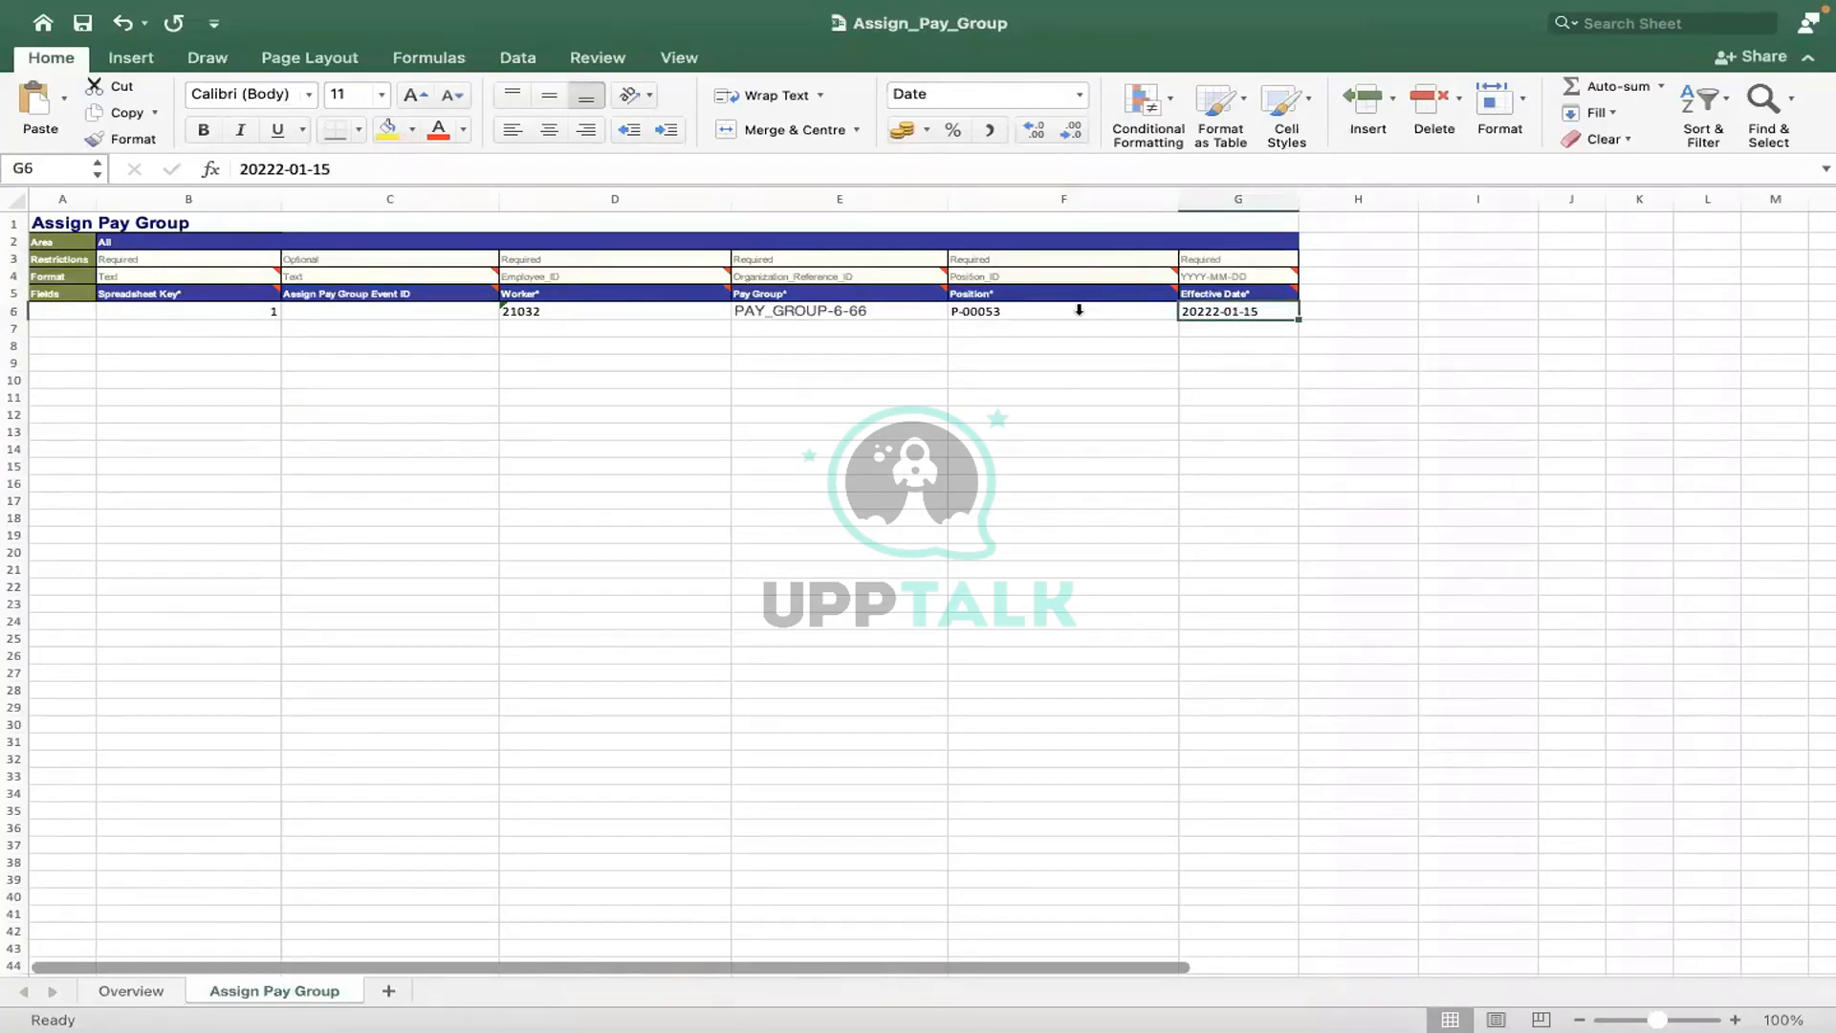
click(234, 169)
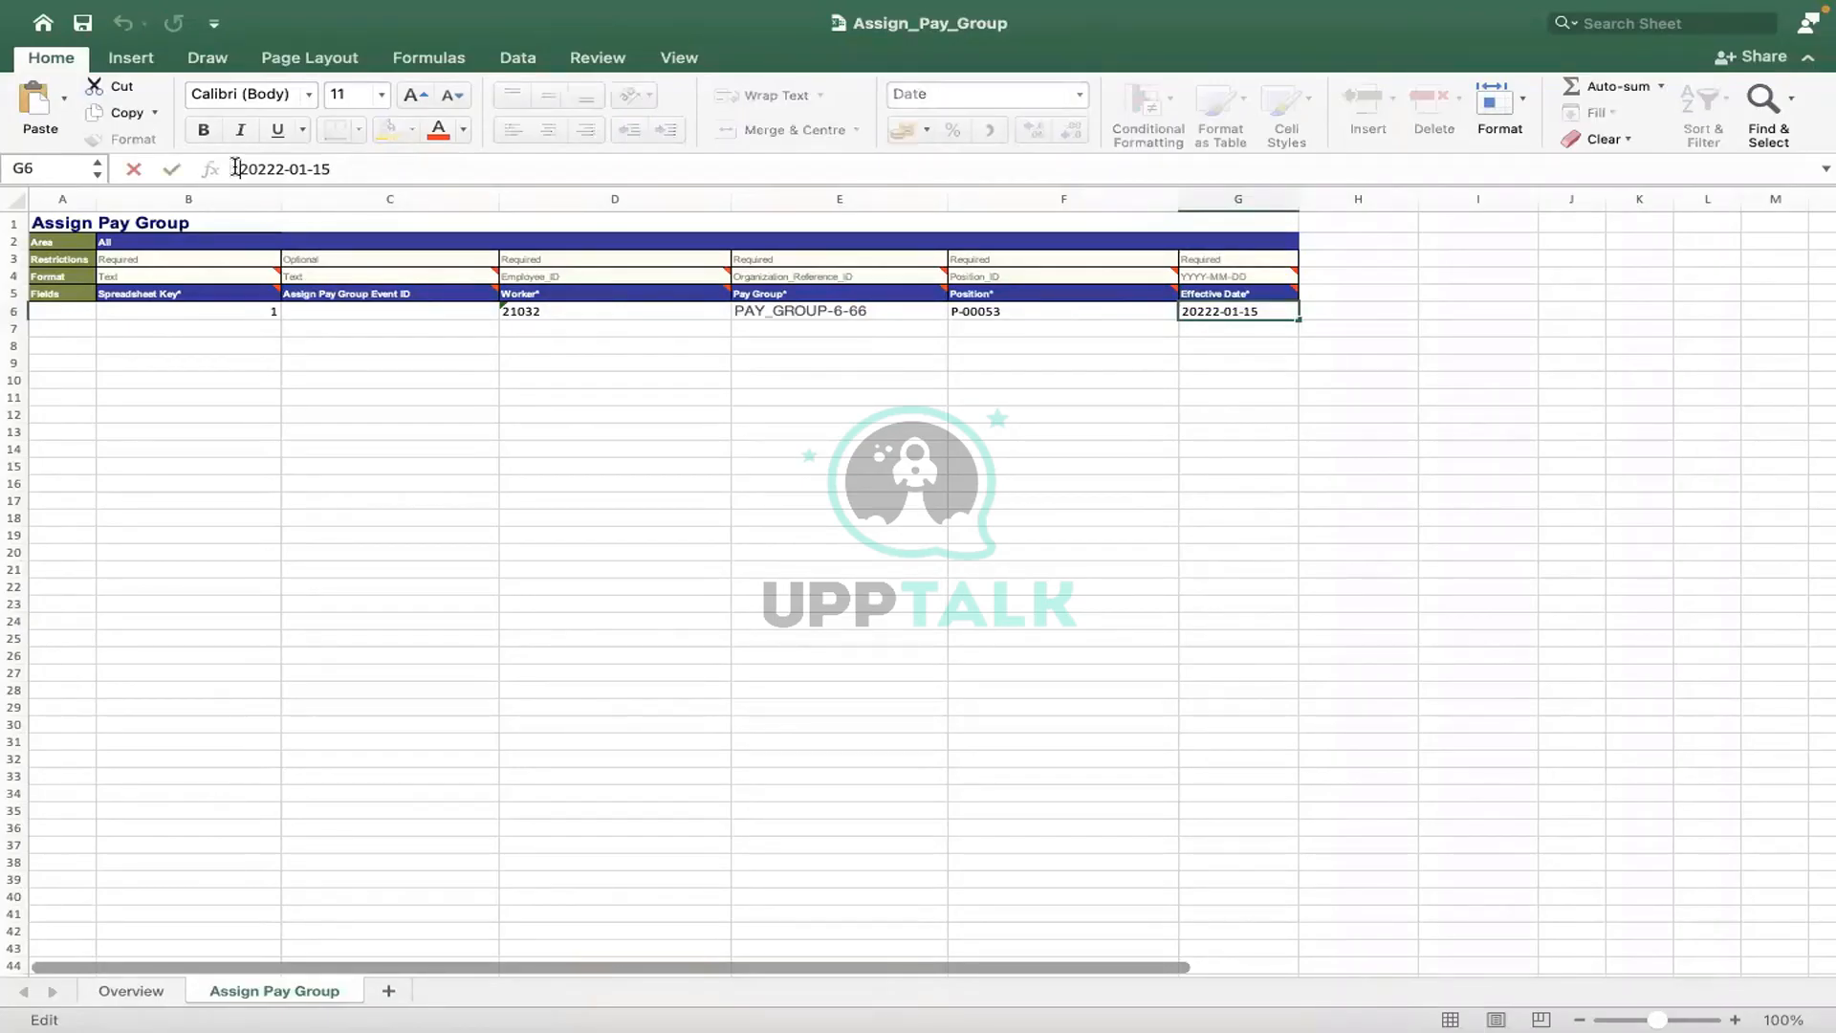
text(')
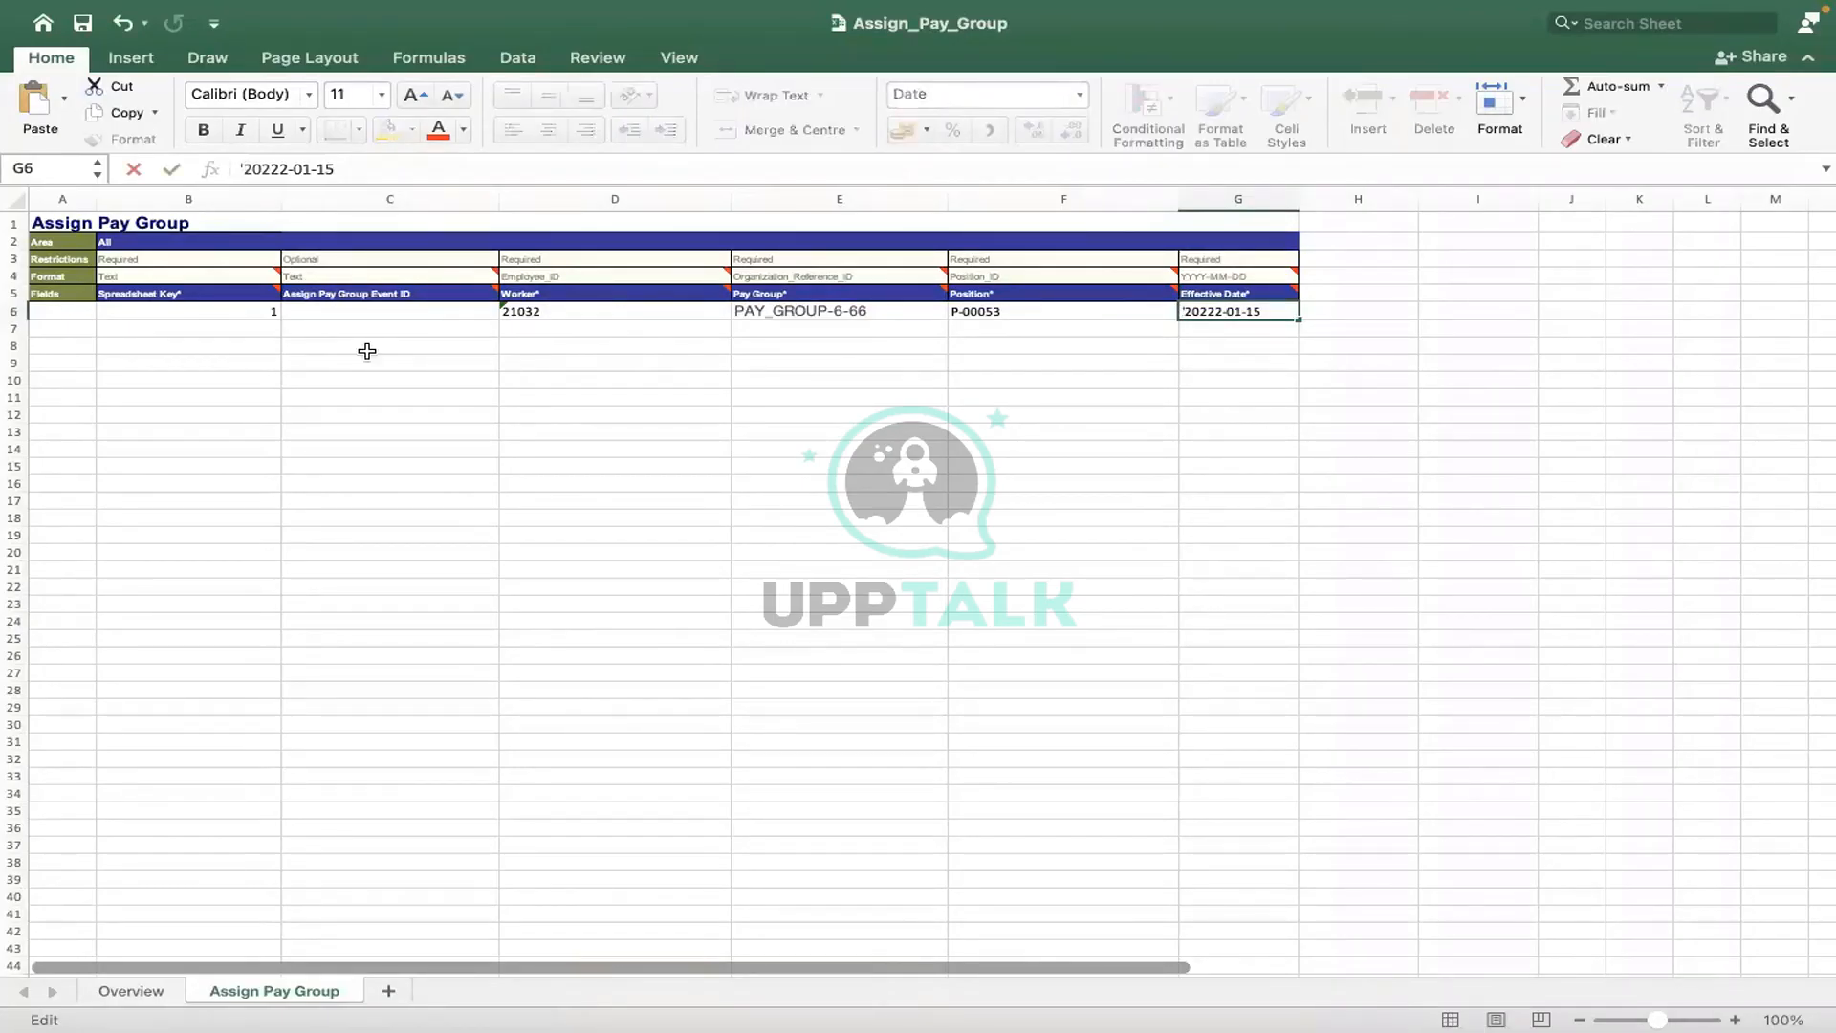
click(366, 349)
click(831, 344)
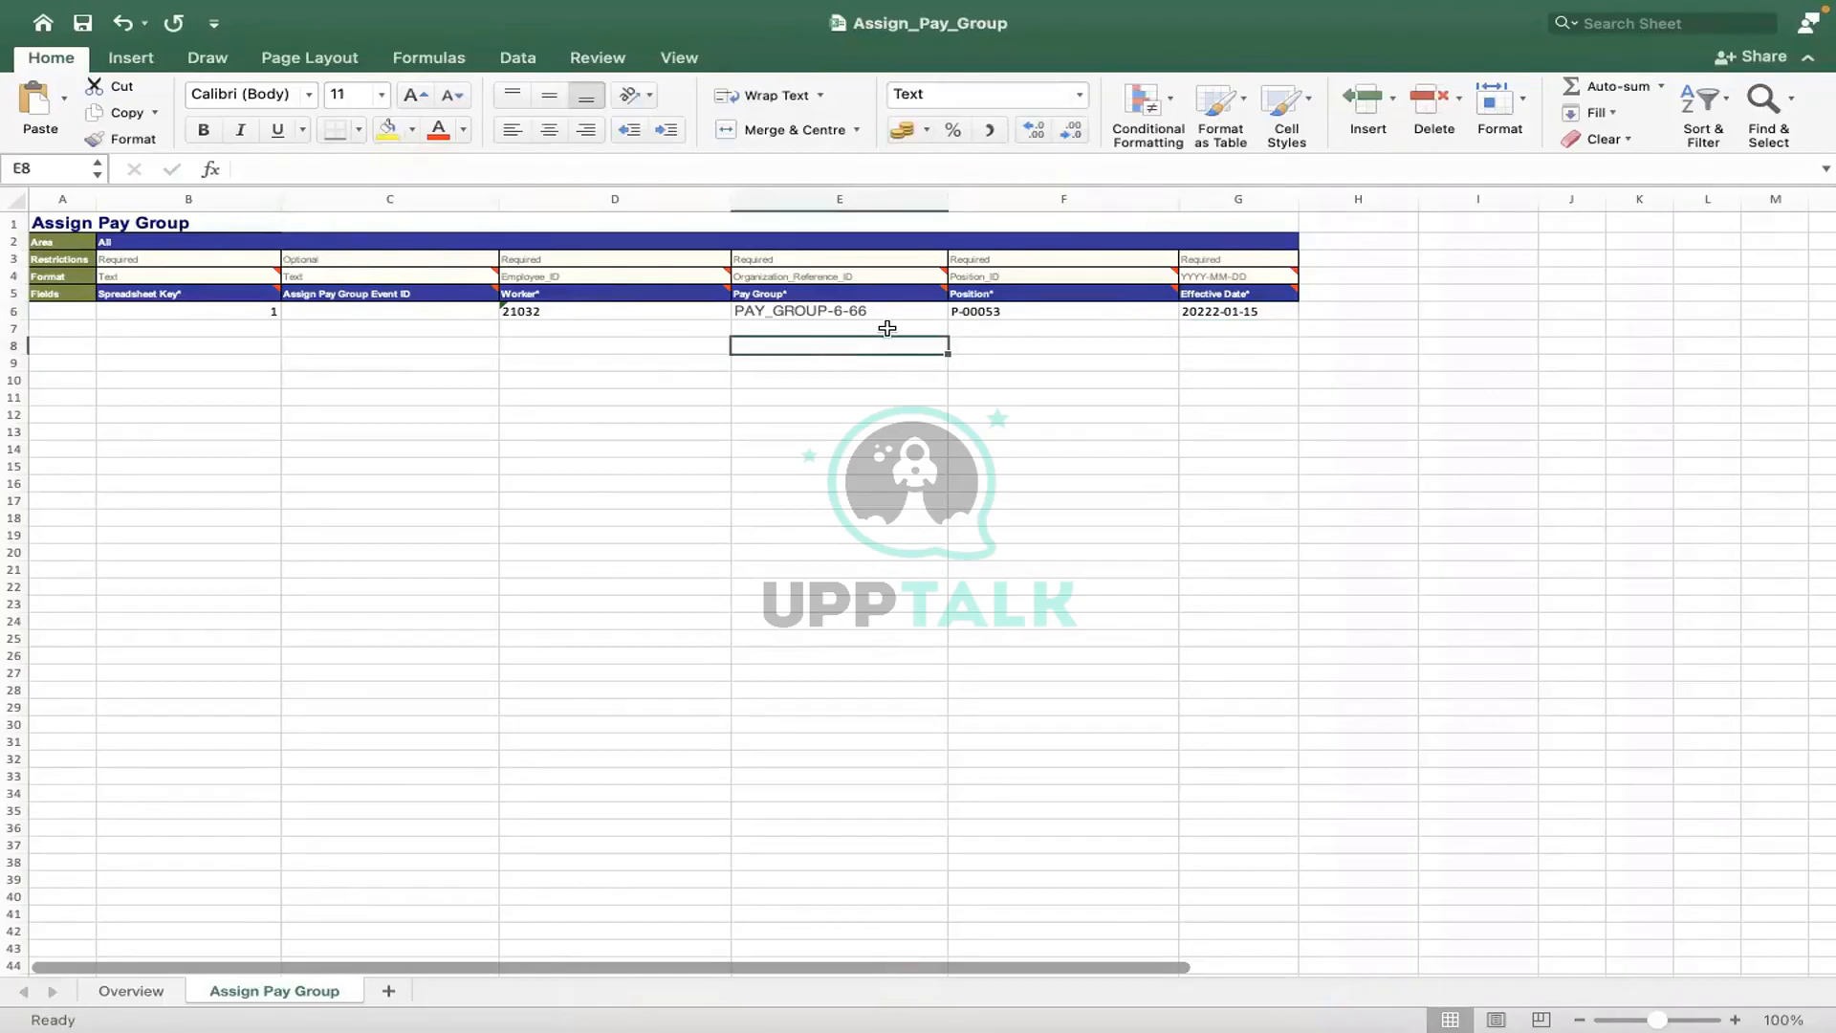
- Check G6's format in Format Cells and close it without changes
click(1190, 312)
right_click(1193, 310)
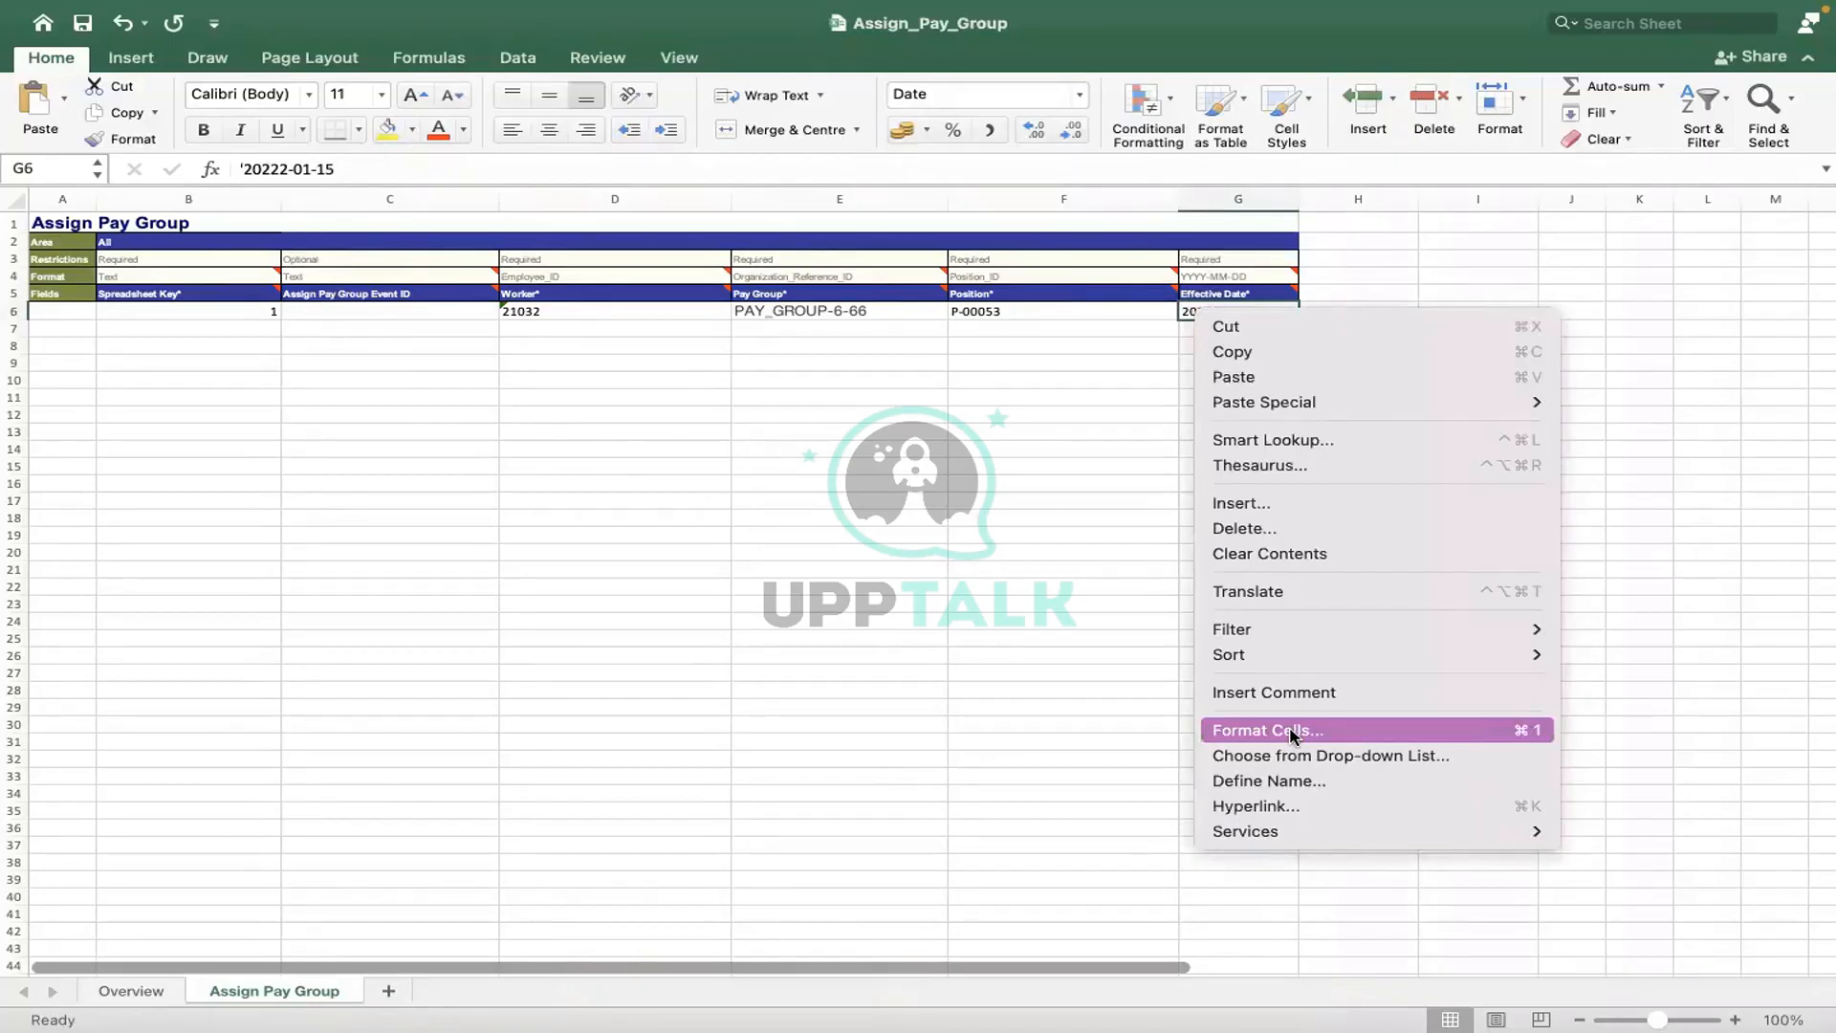
click(1290, 732)
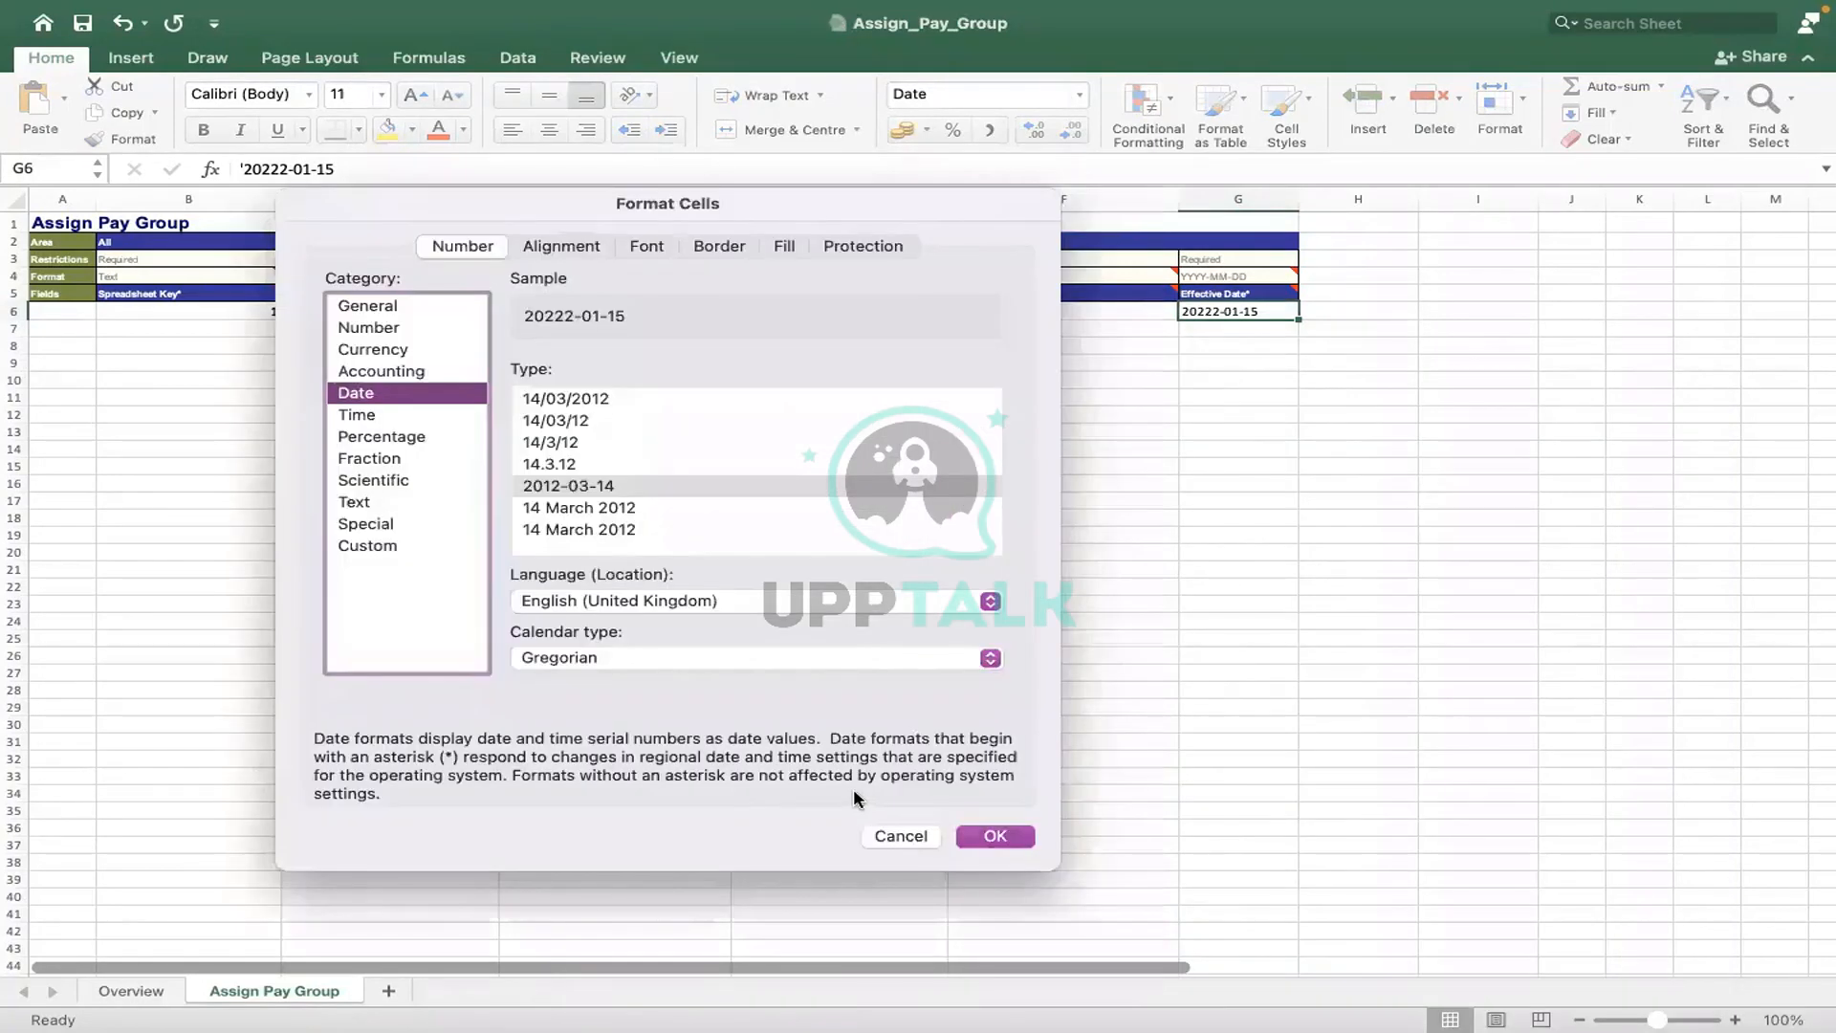
key(Return)
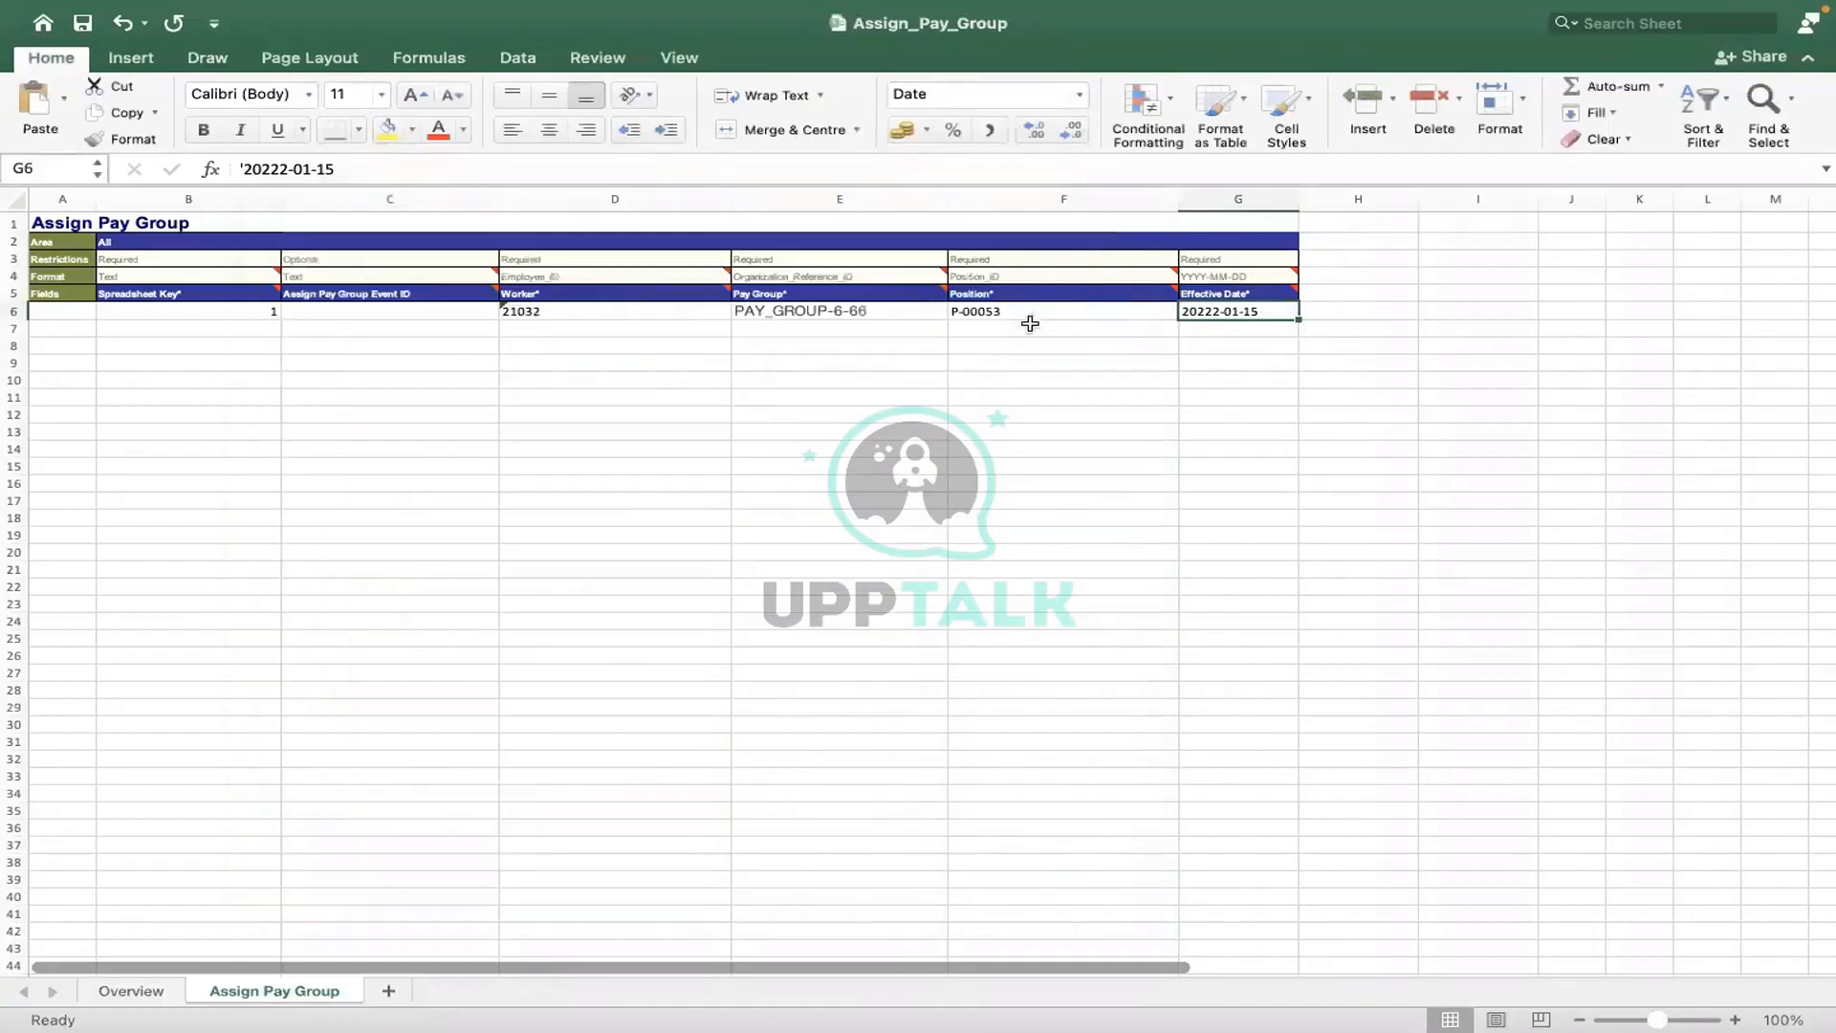
key(Left)
- Delete the extra 2 in G6 so the Effective Date reads 2022-01-15
click(1200, 312)
click(274, 170)
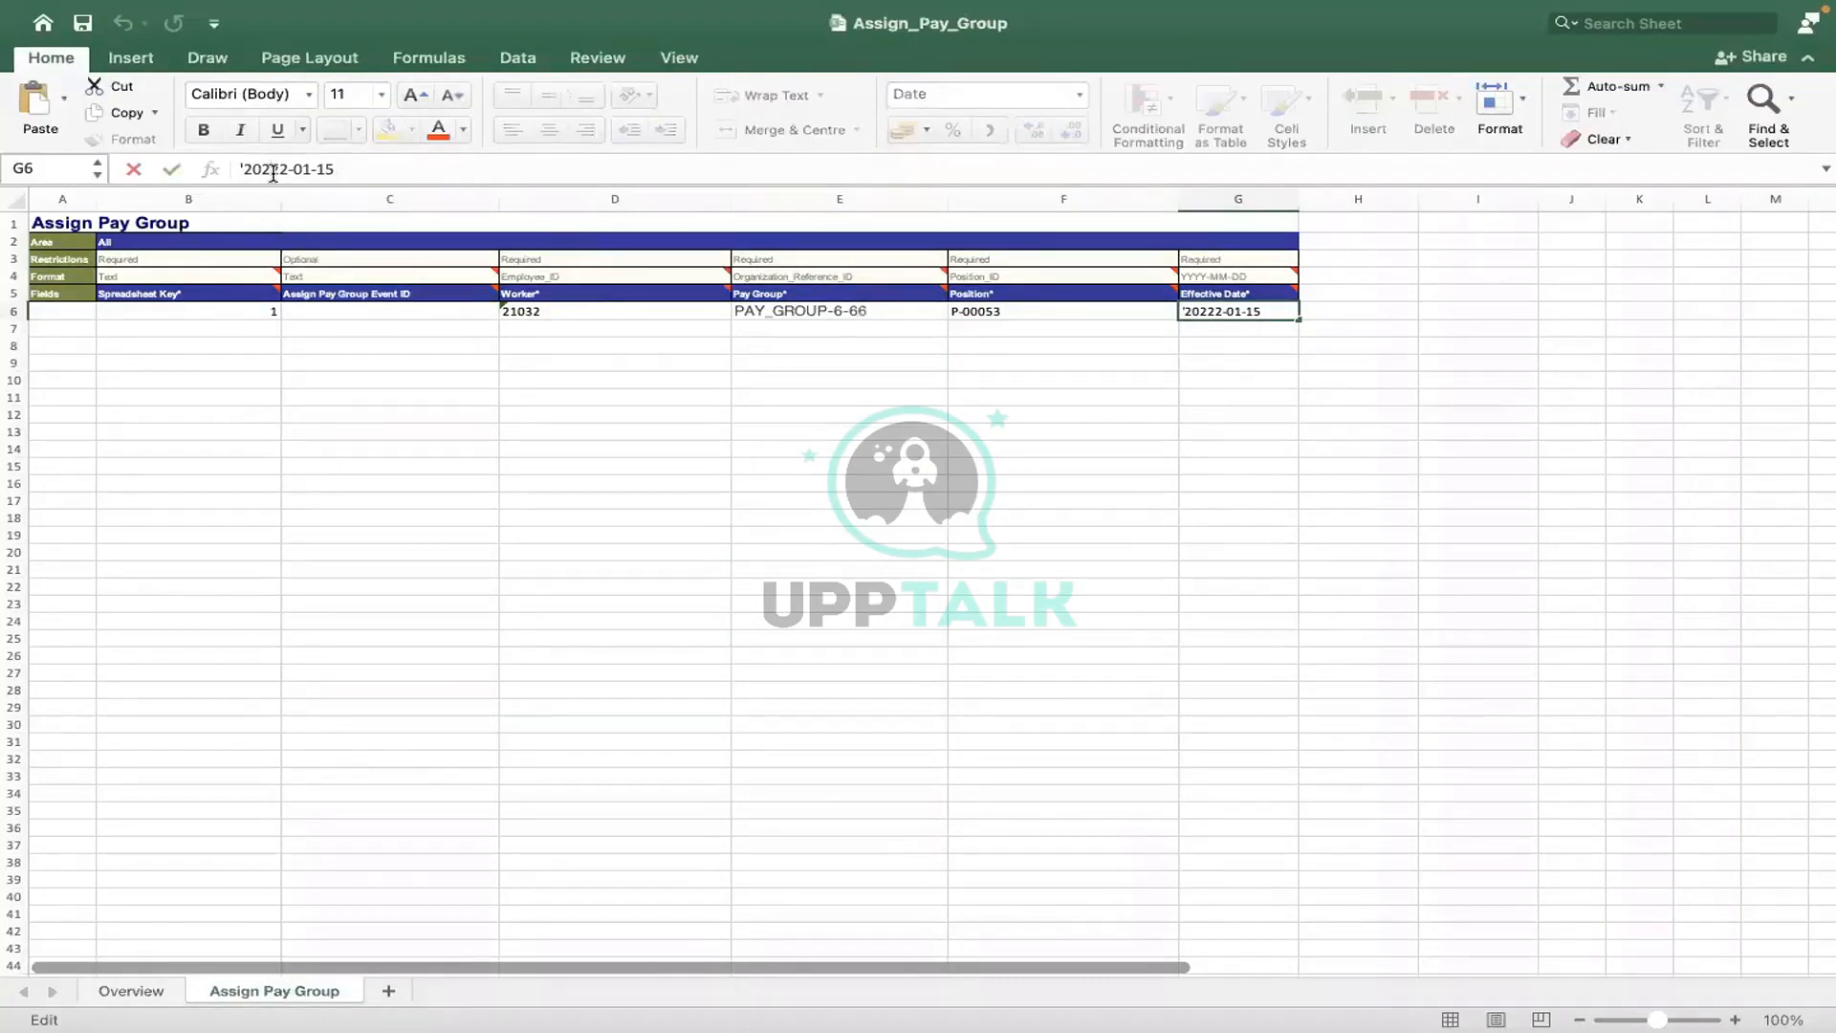
key(BackSpace)
click(395, 401)
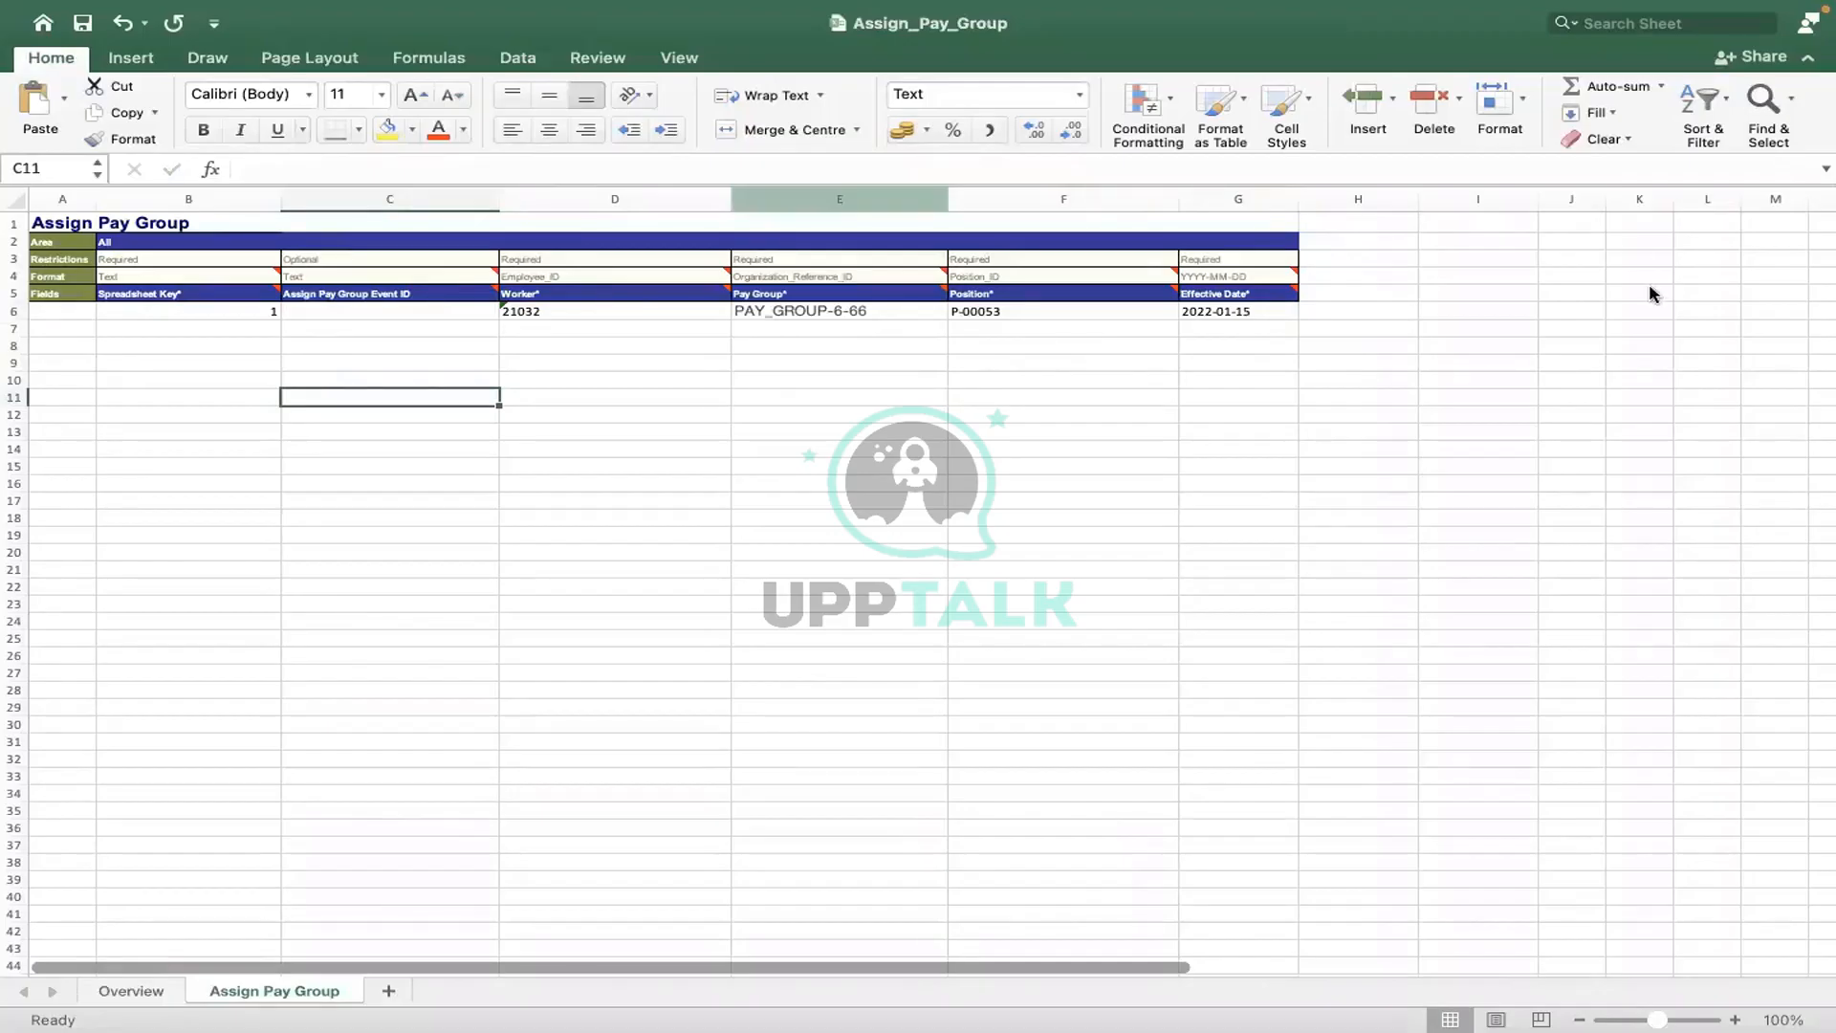
click(1203, 315)
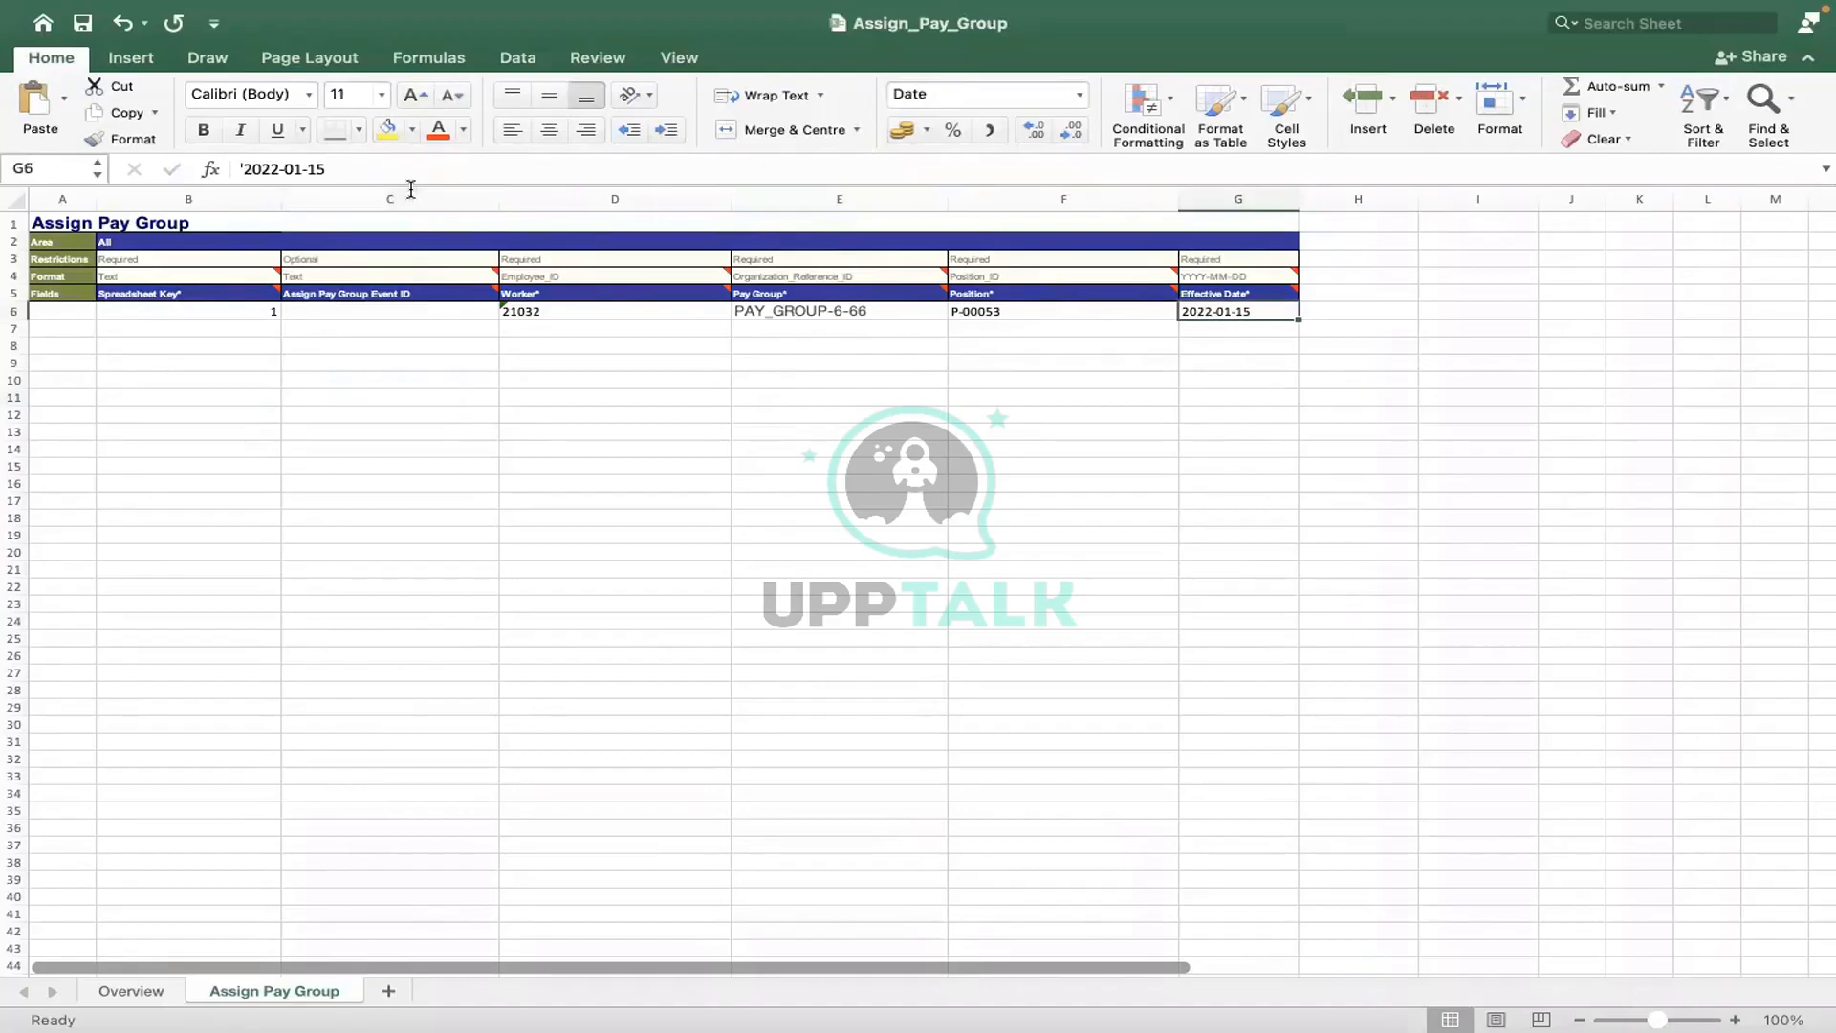
click(382, 170)
click(479, 462)
- Review the Worker in D6 and the Pay Group in E6, then return to the failure report
click(553, 312)
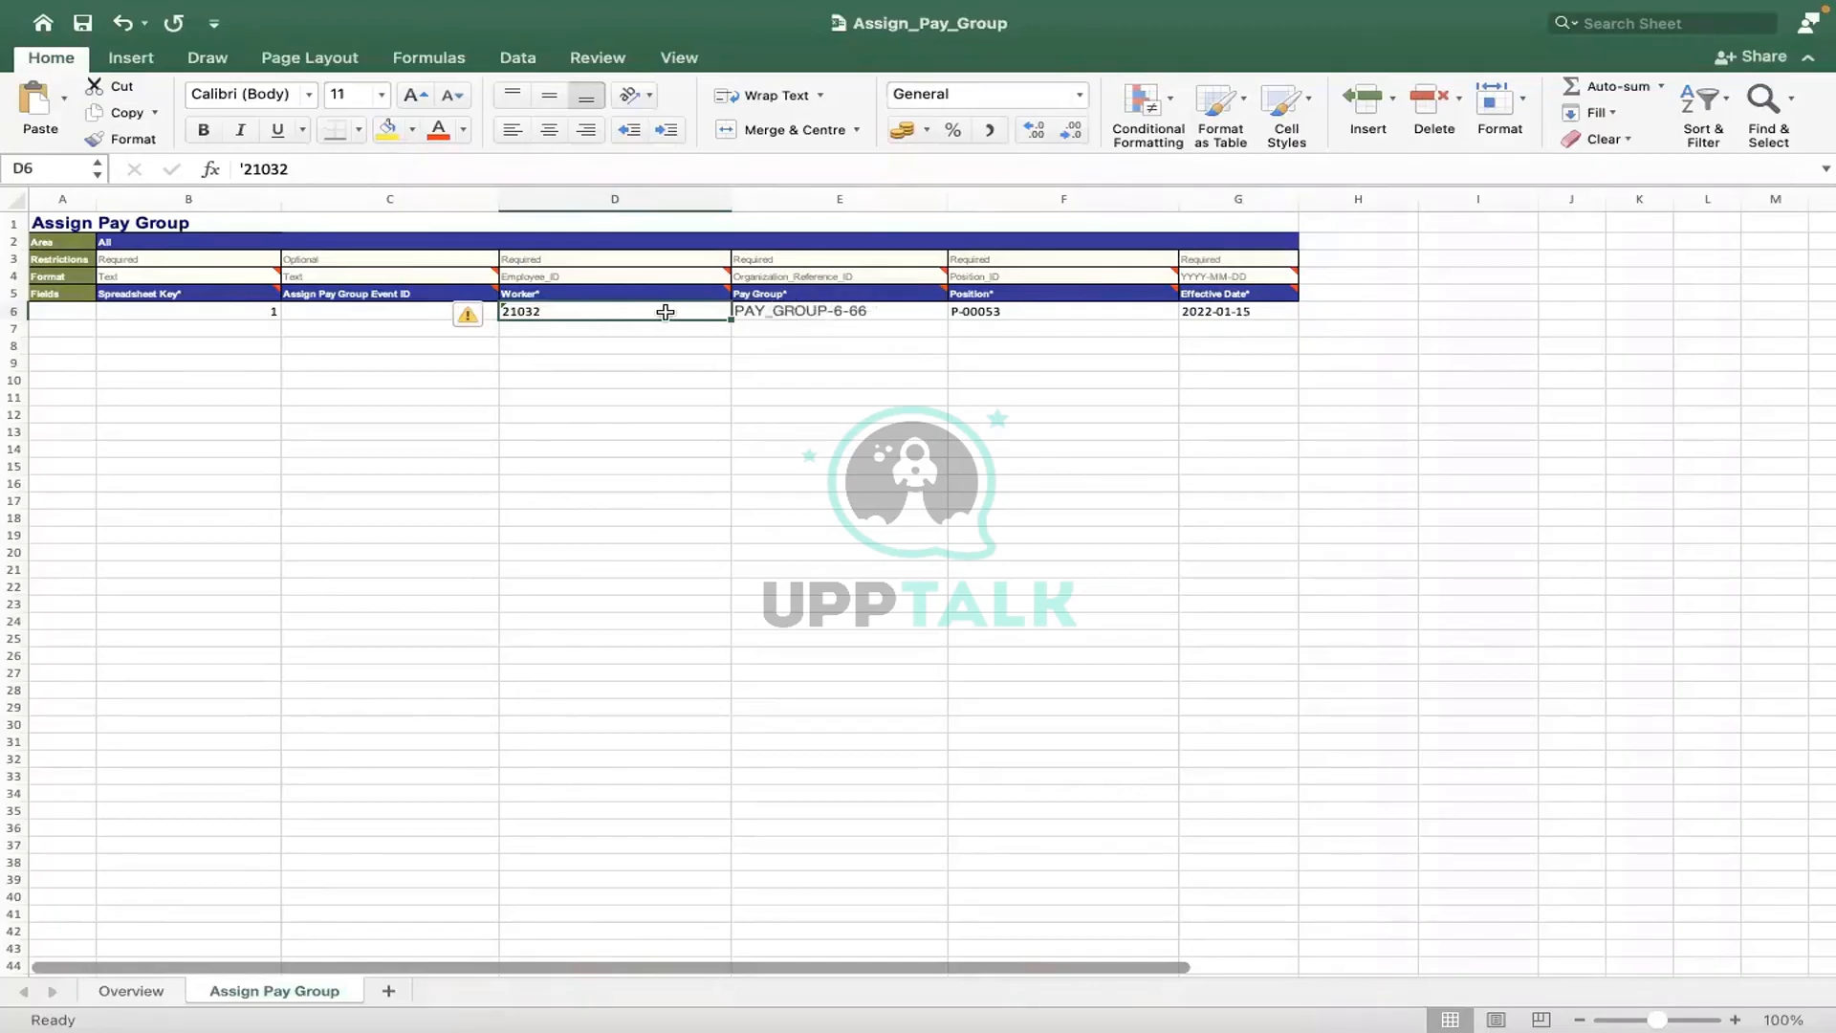
key(Right)
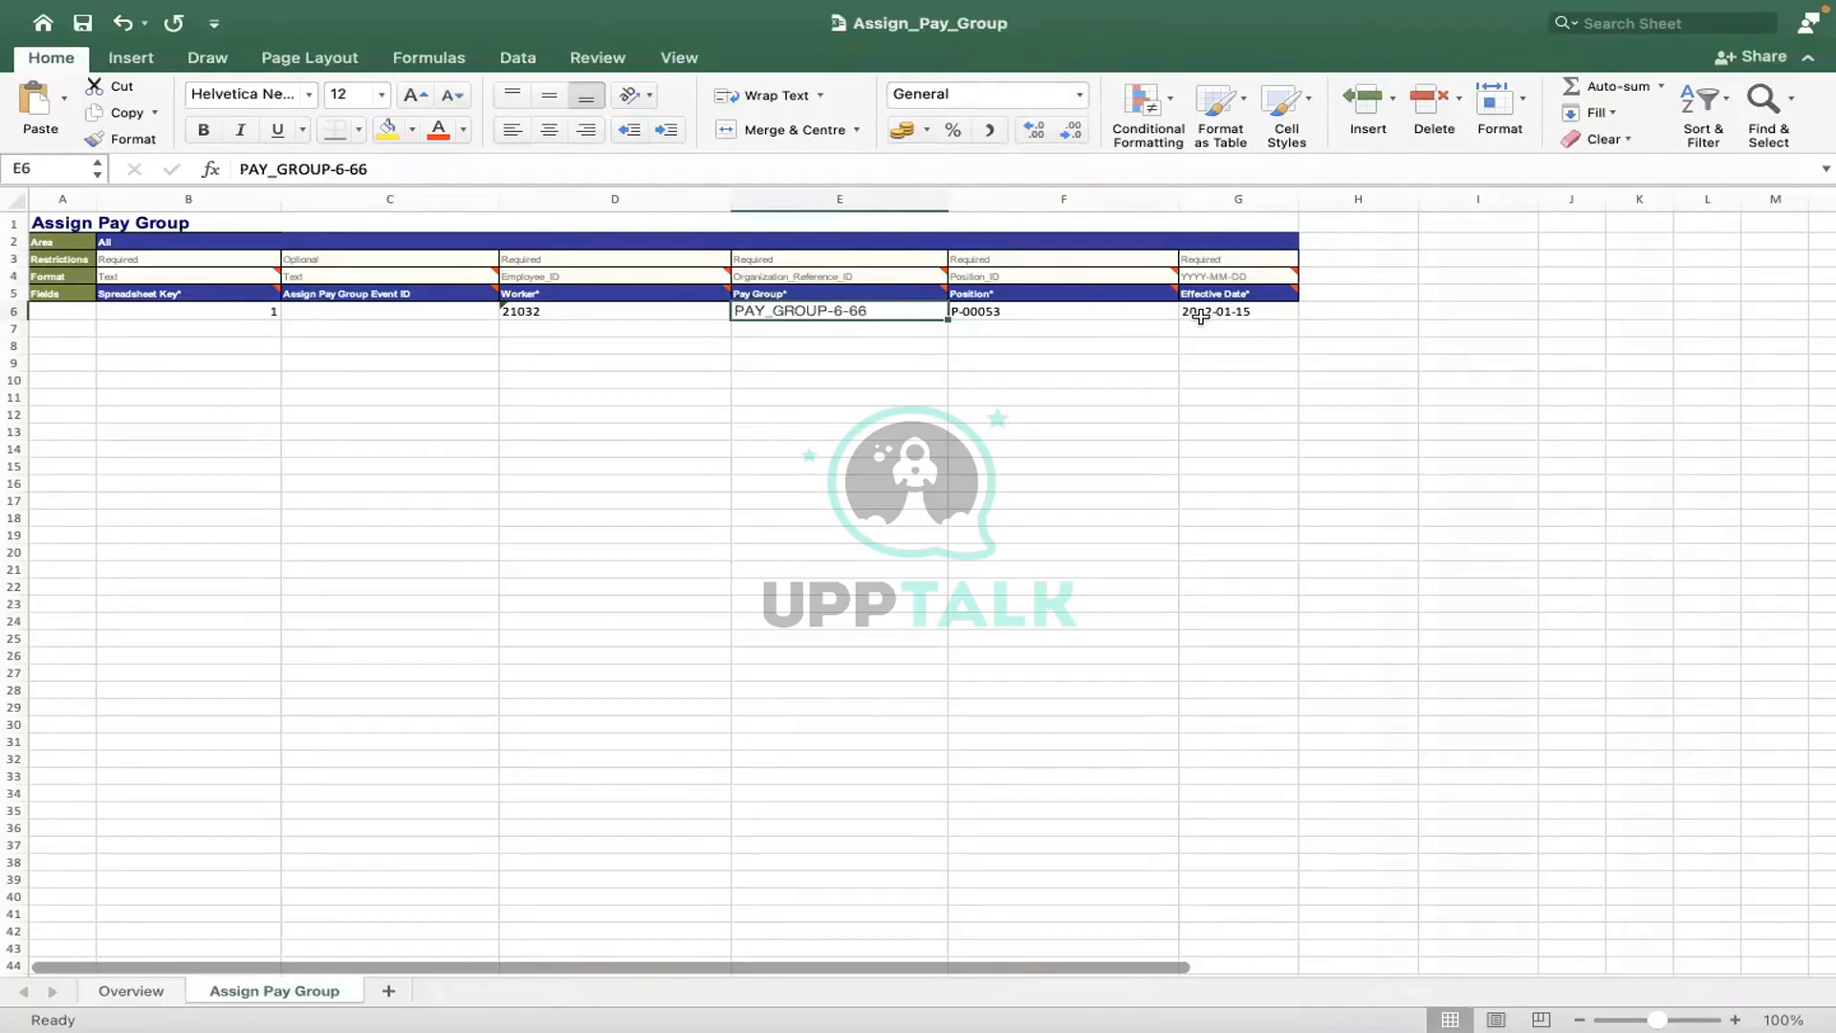
click(1137, 362)
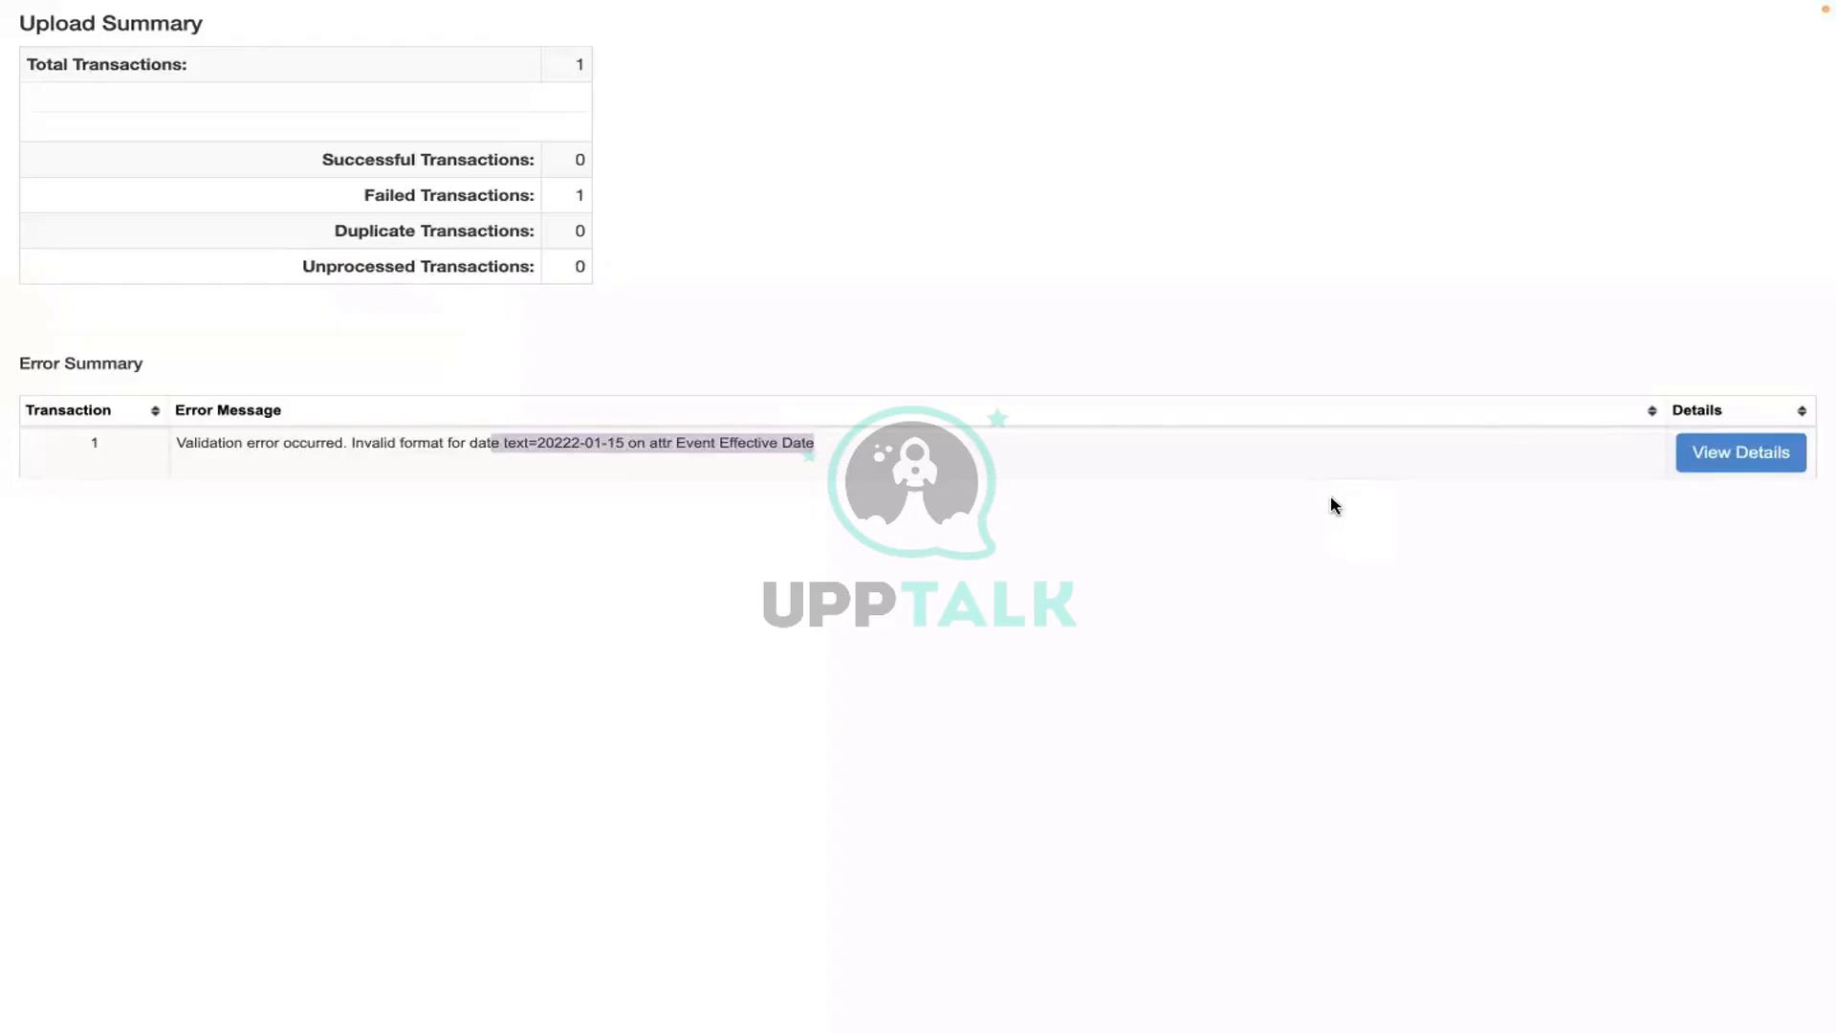
- Return to the Workday run, dismiss the messages popup, and open its Integration Details actions
key(super+w)
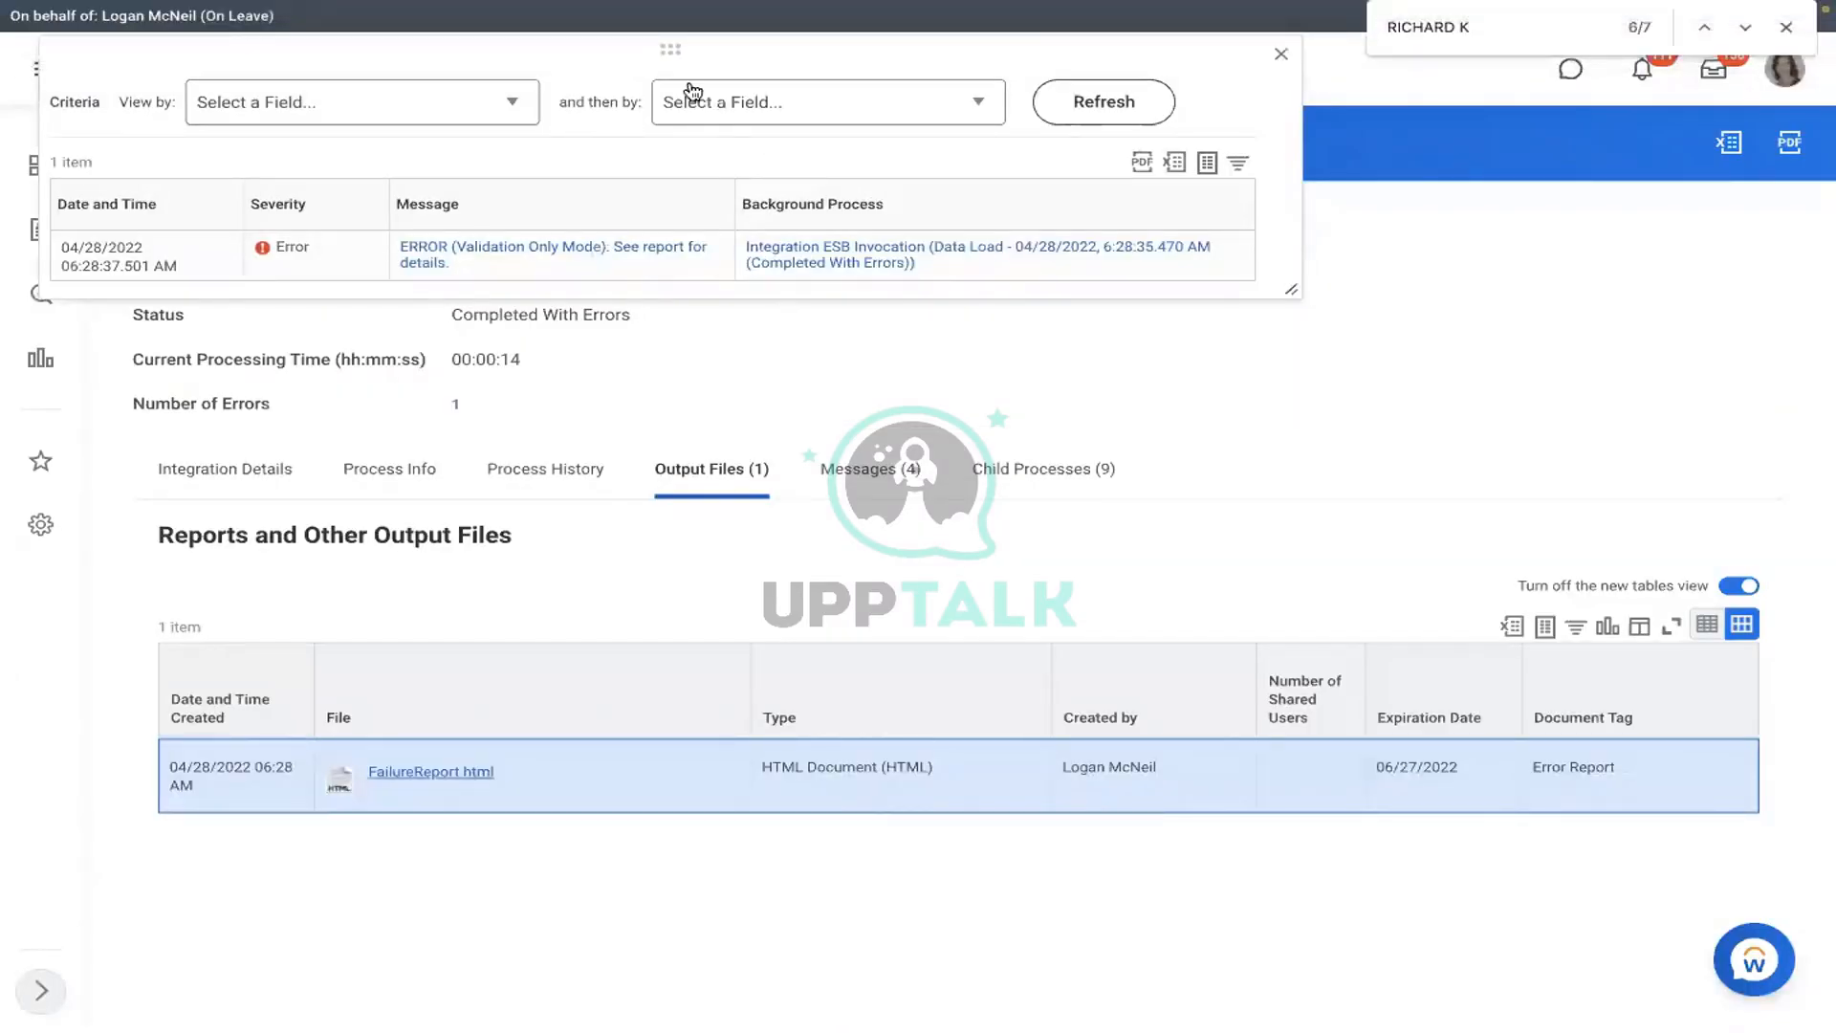
drag(675, 49, 828, 239)
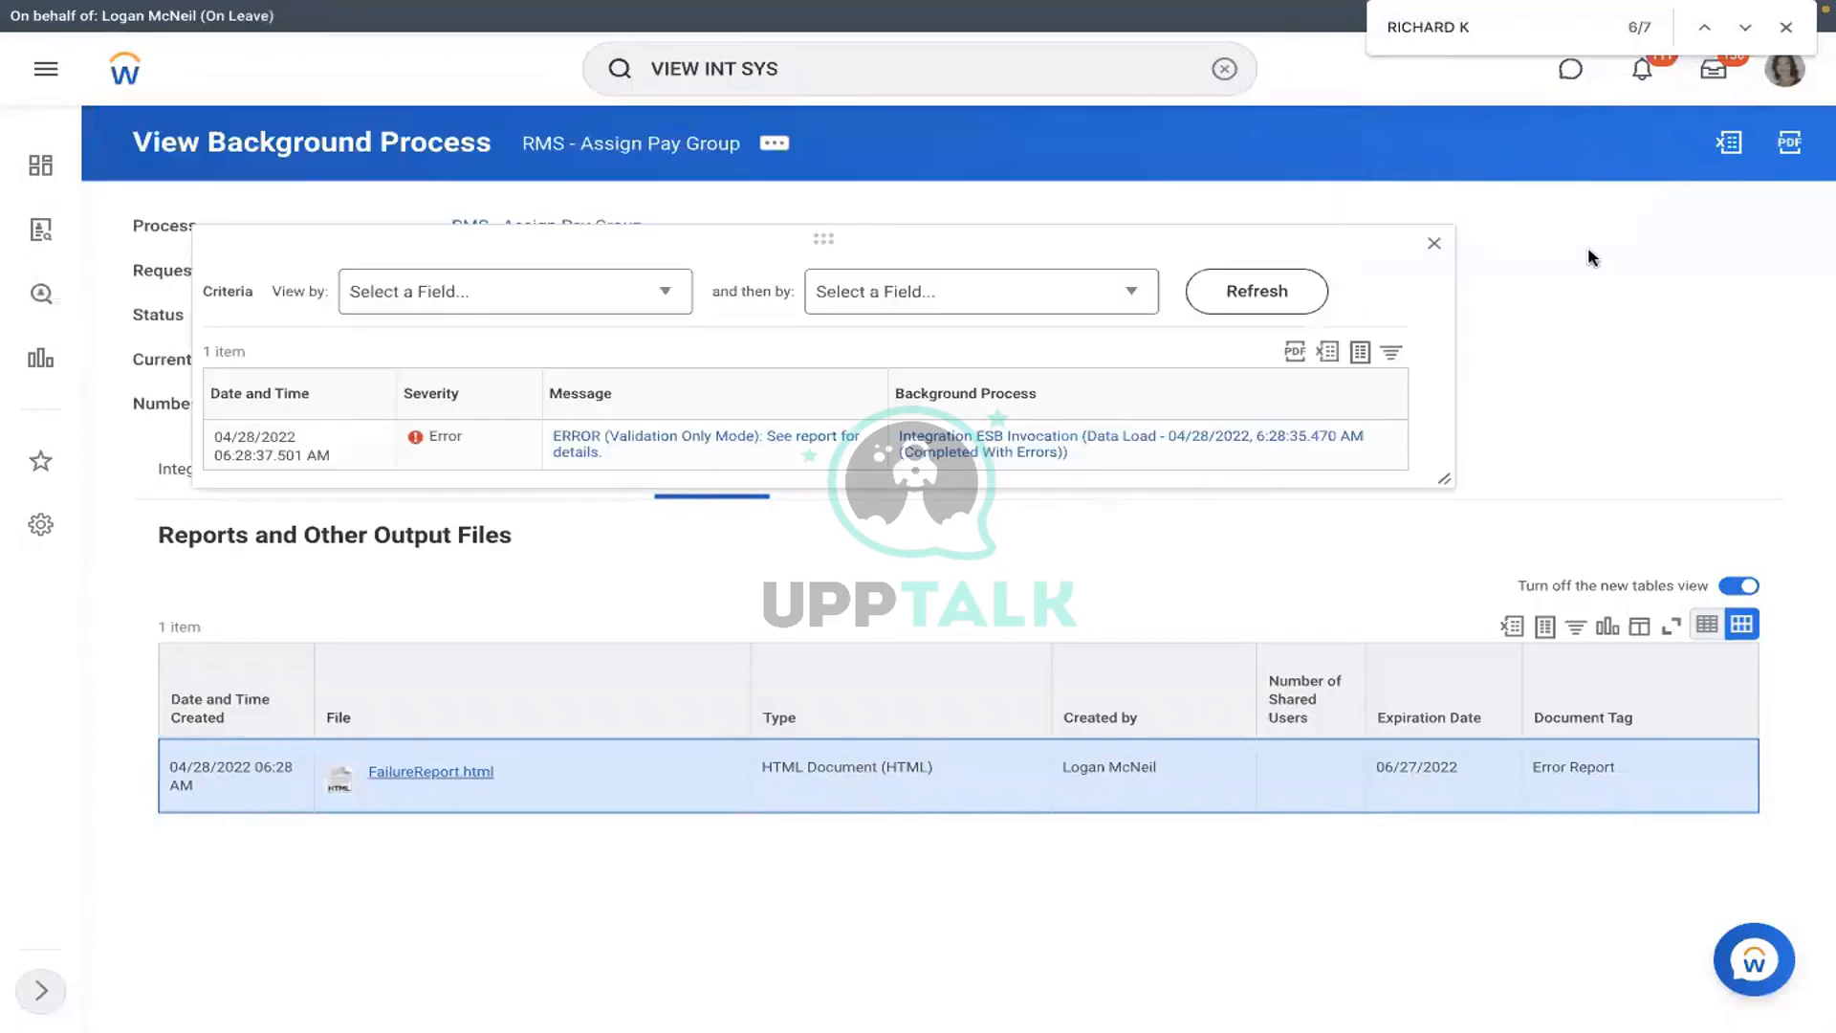
click(1434, 250)
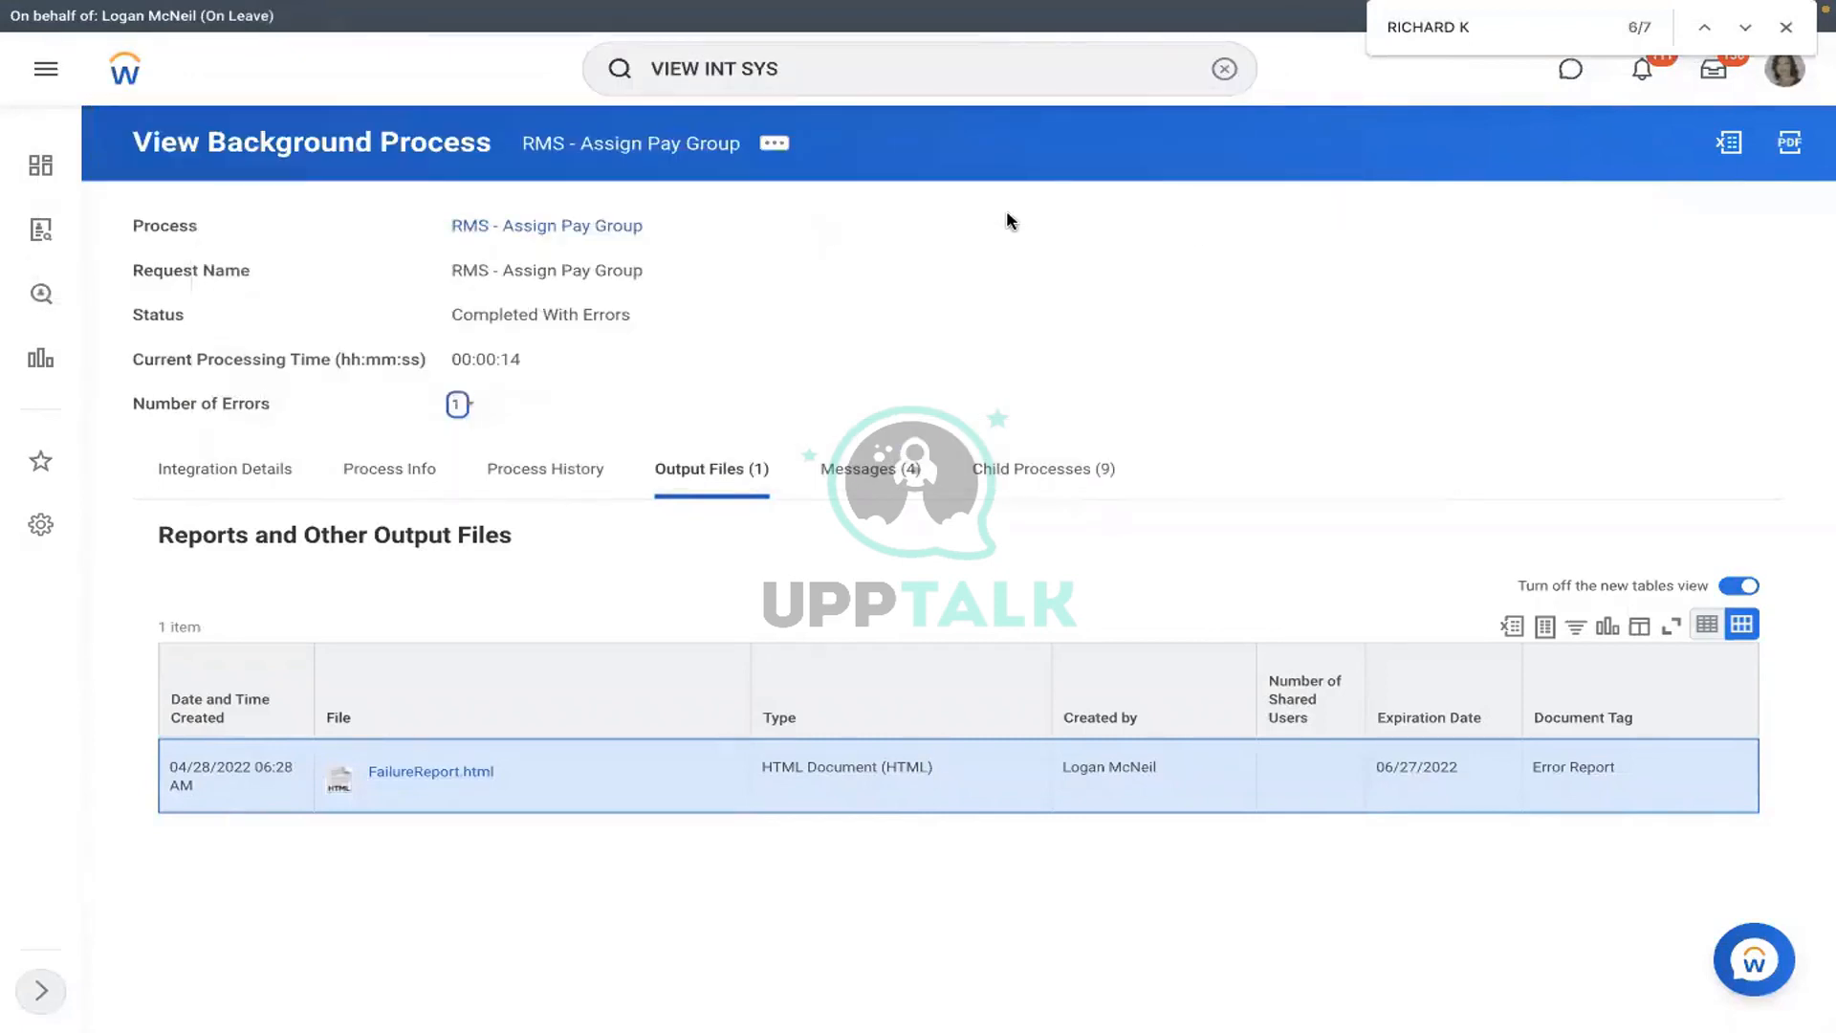
click(284, 472)
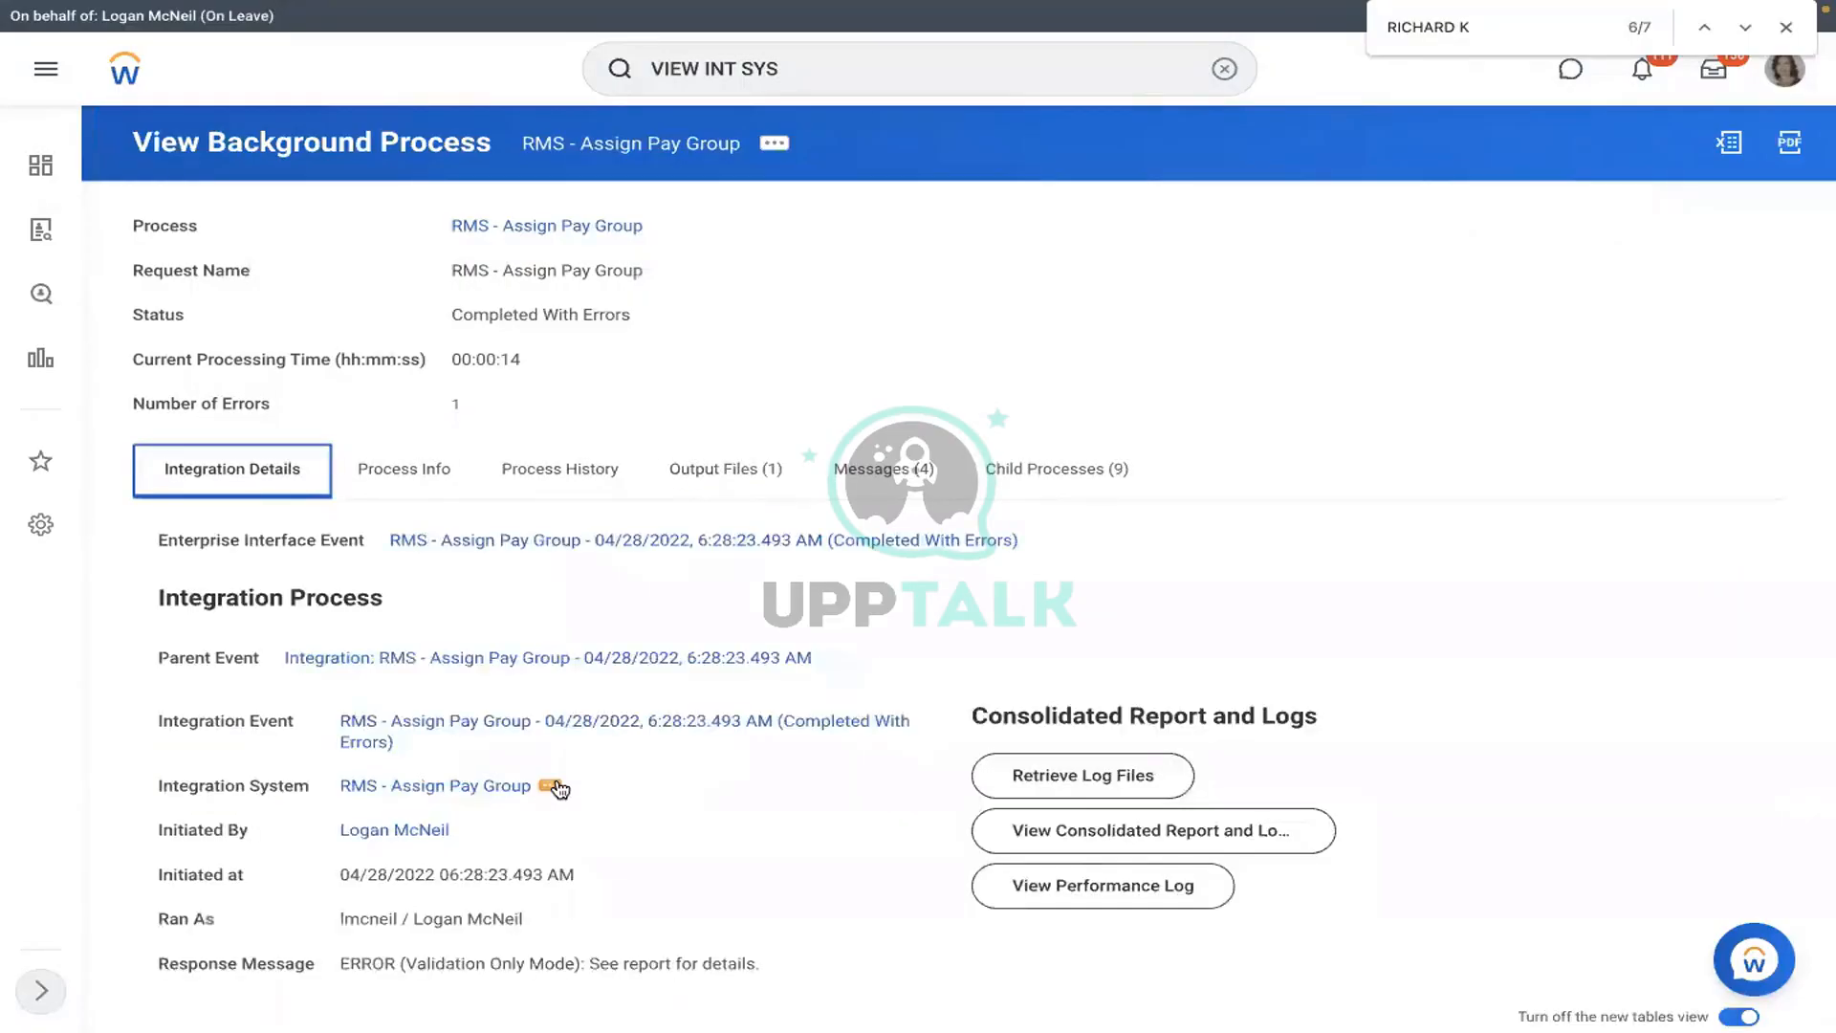
click(555, 786)
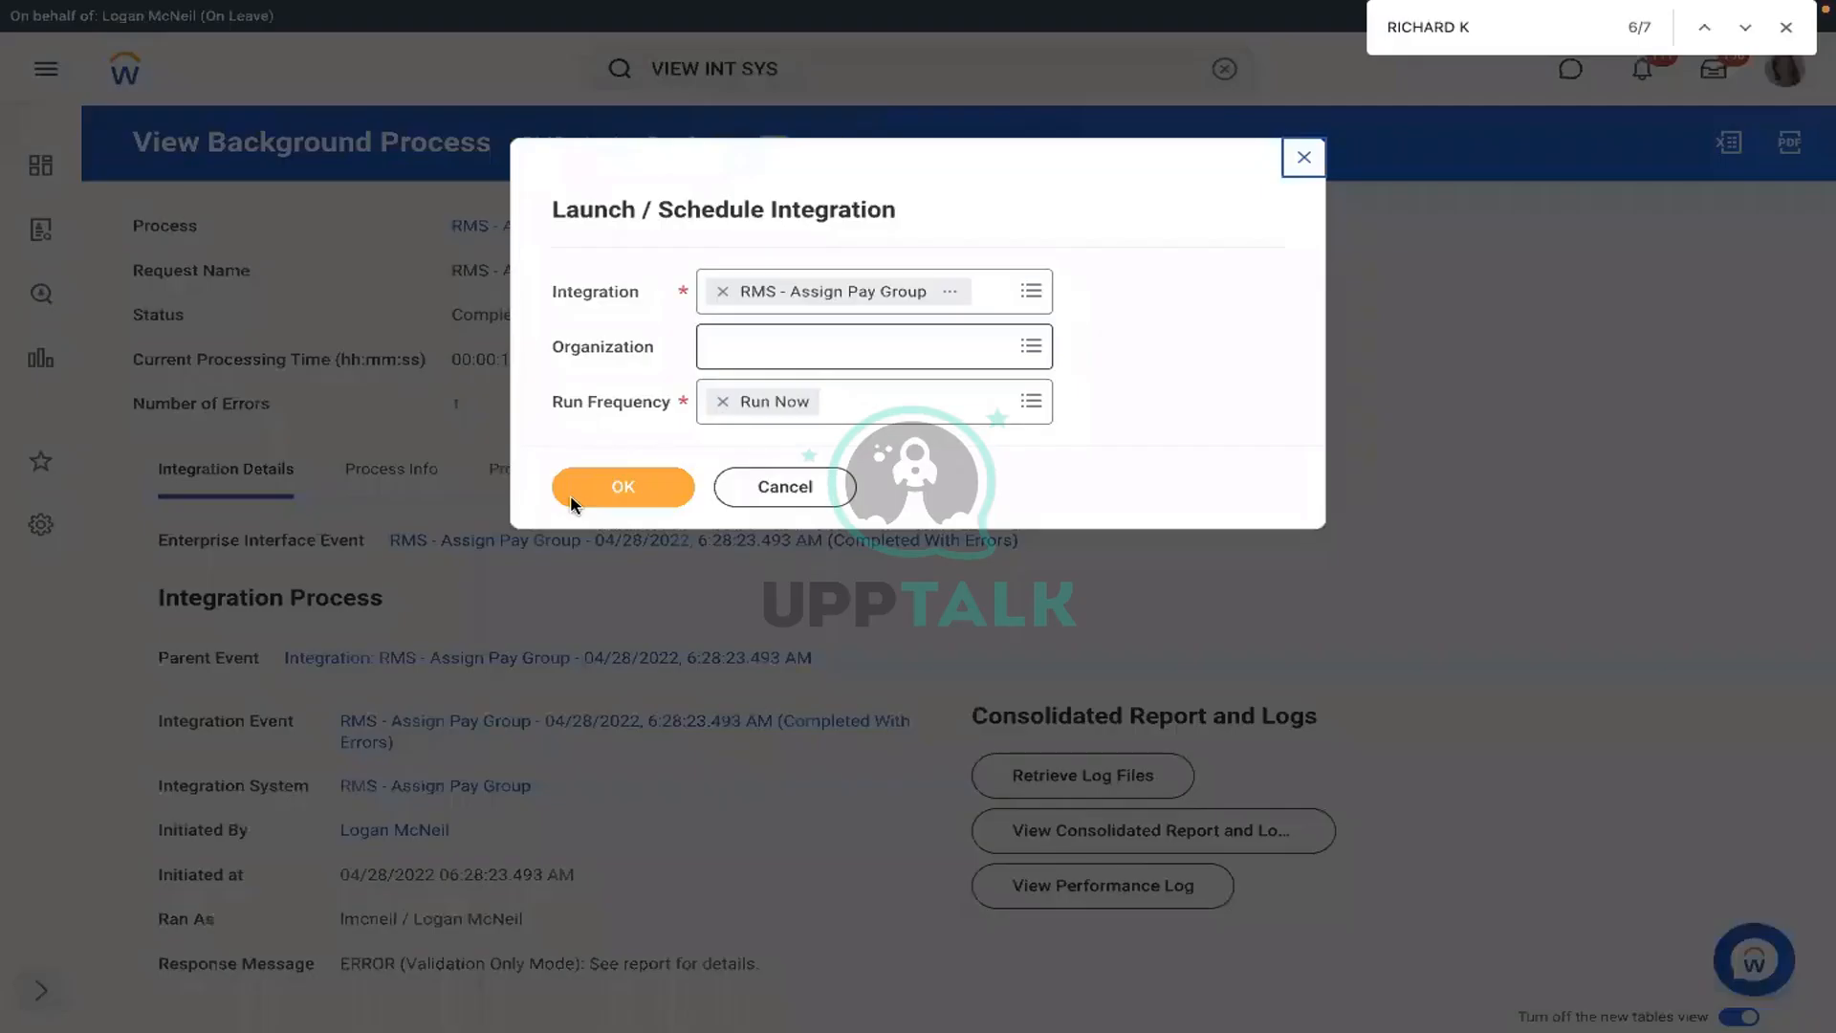
- Attach Assign_Pay_Group.xlsx, keep Validate Only Load off, and launch the integration
click(572, 504)
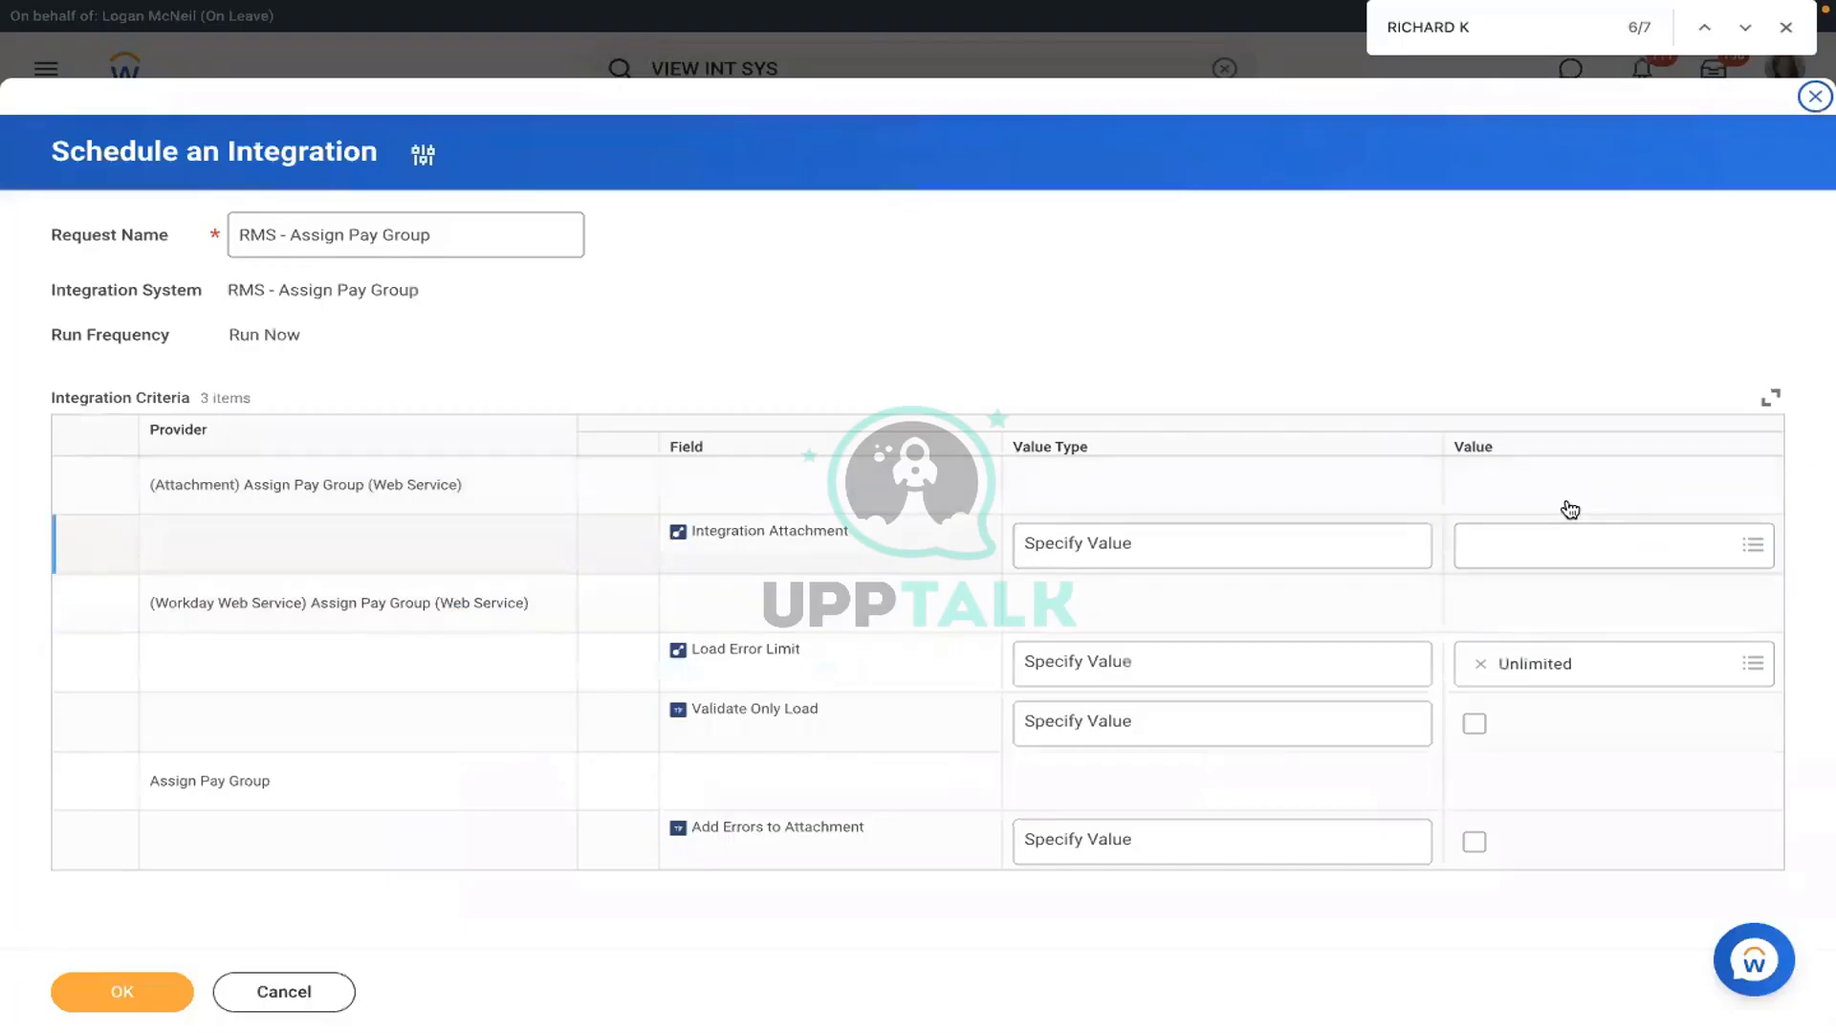
click(1568, 517)
click(1579, 504)
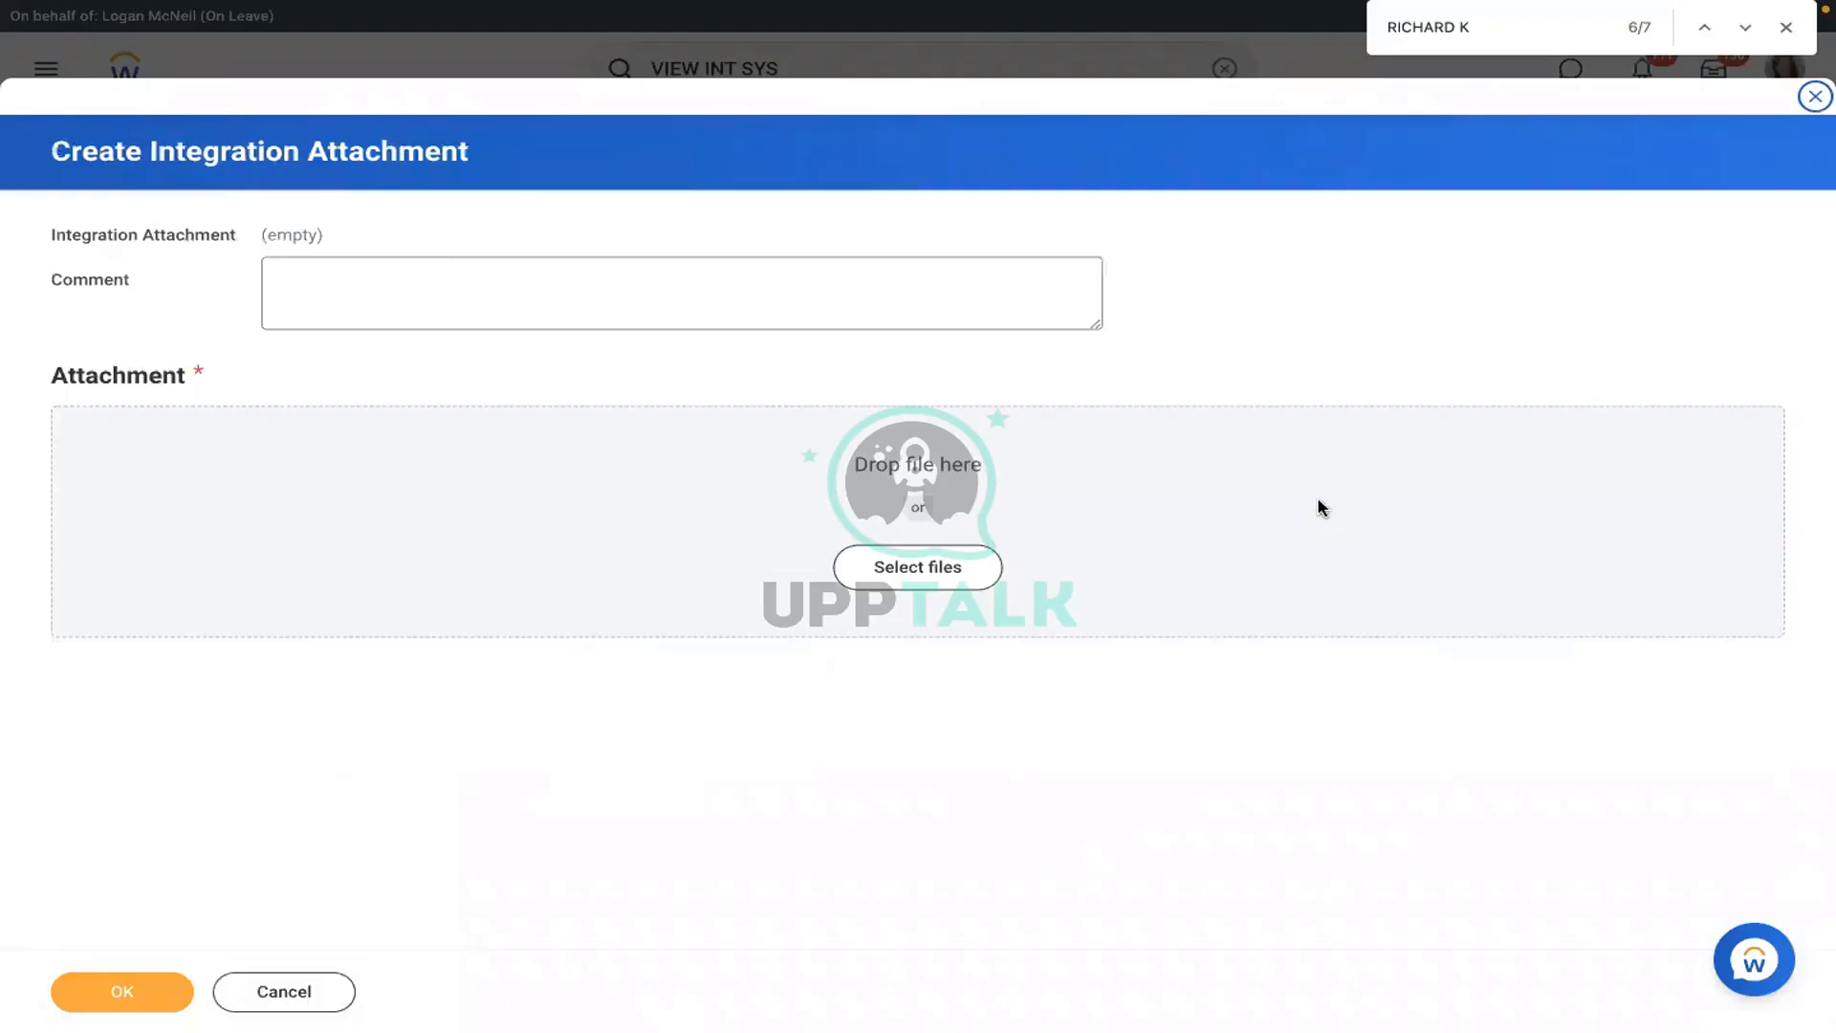
click(118, 995)
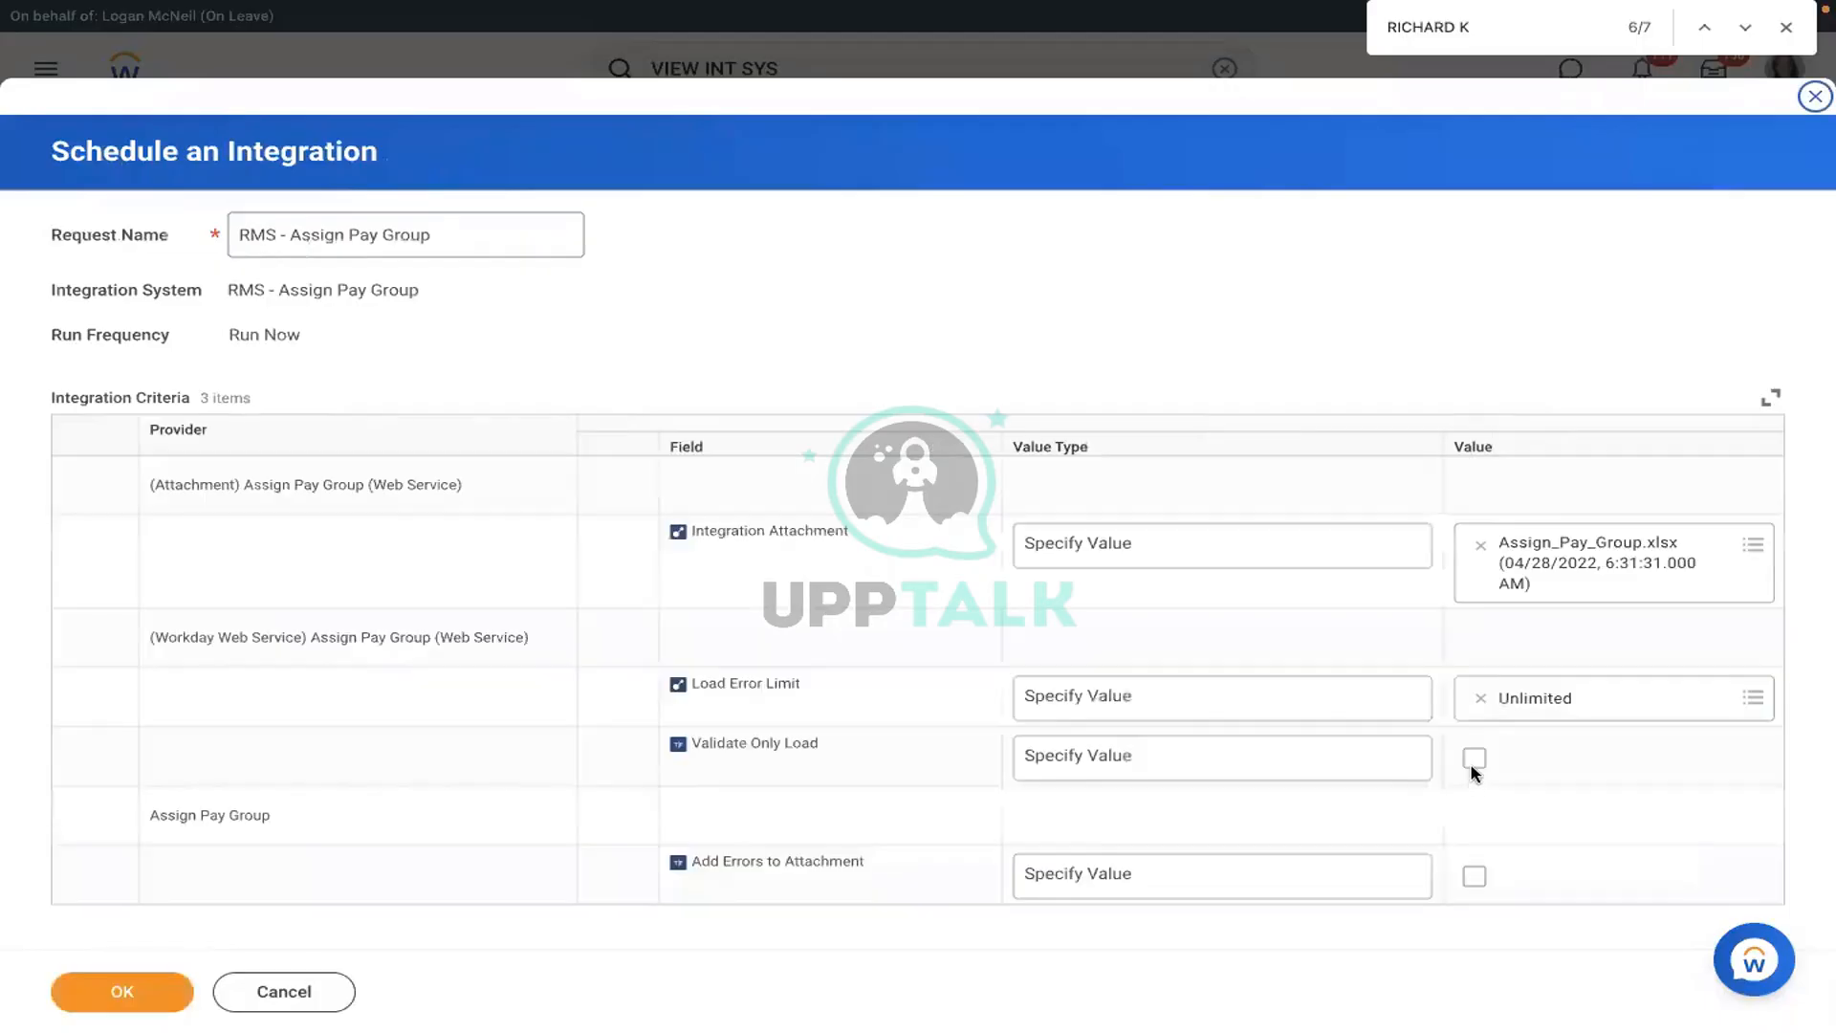
click(1549, 780)
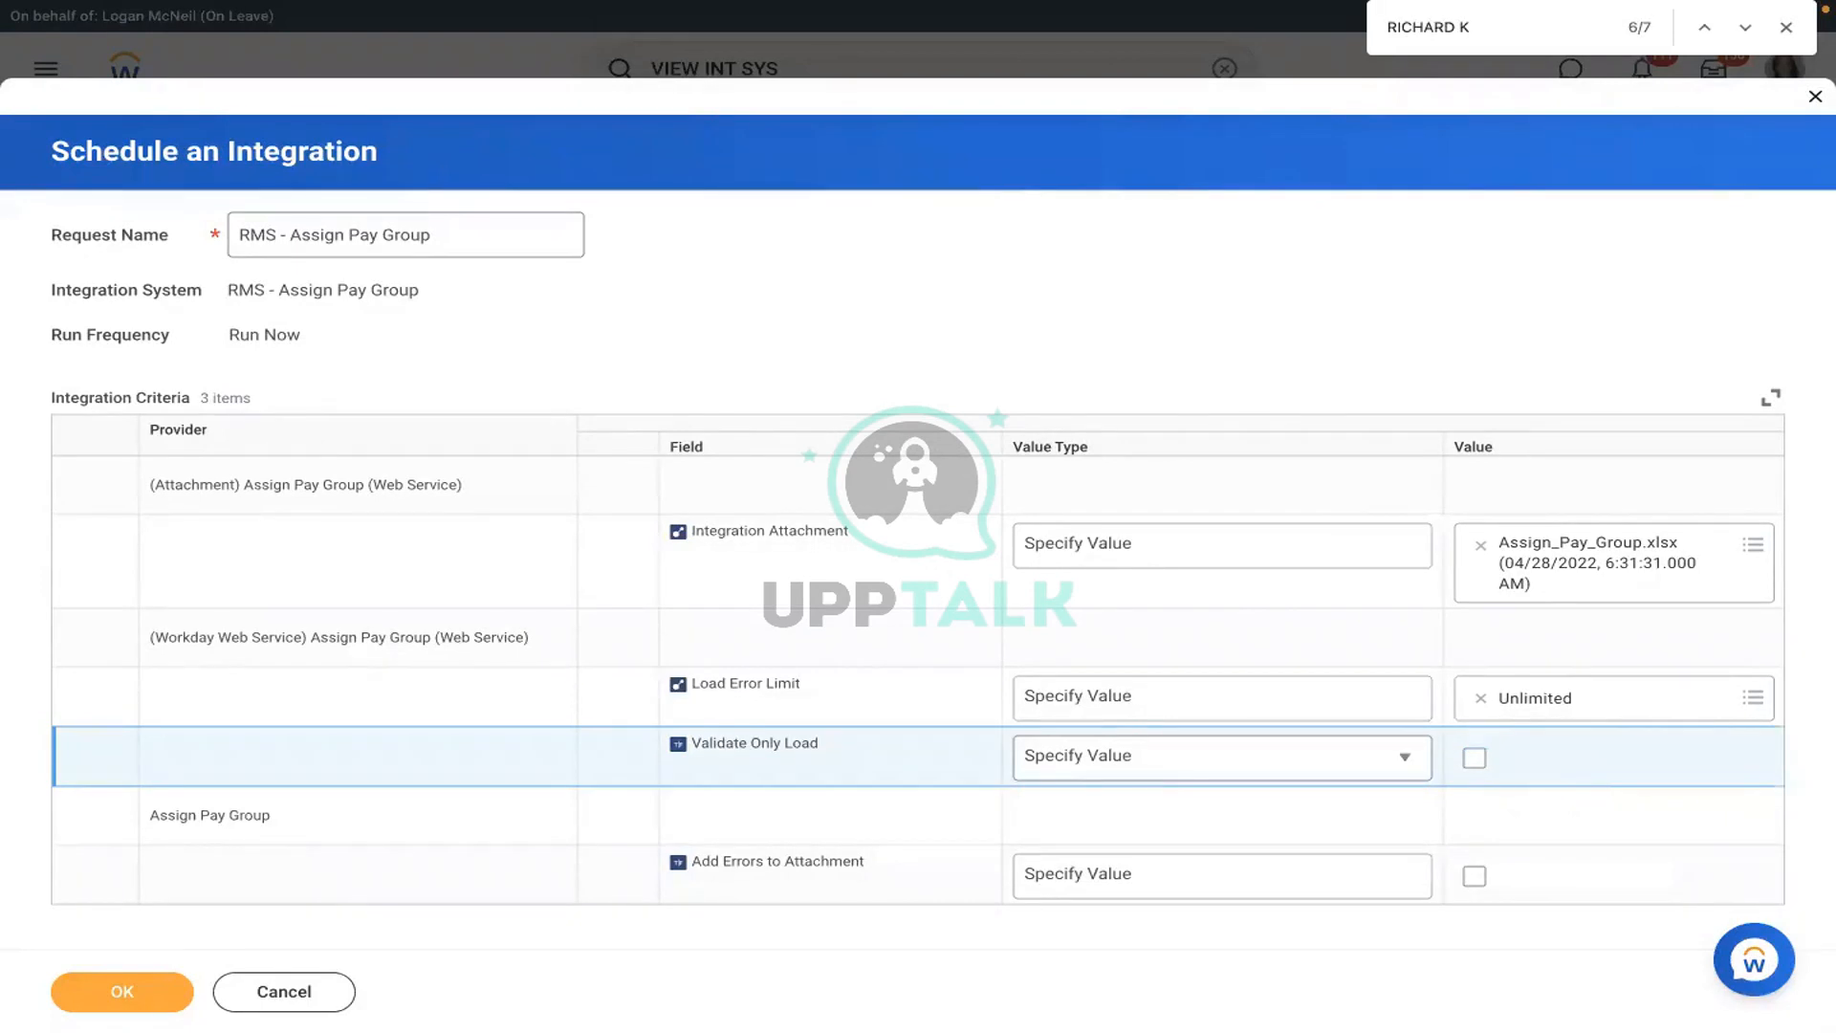
click(142, 1004)
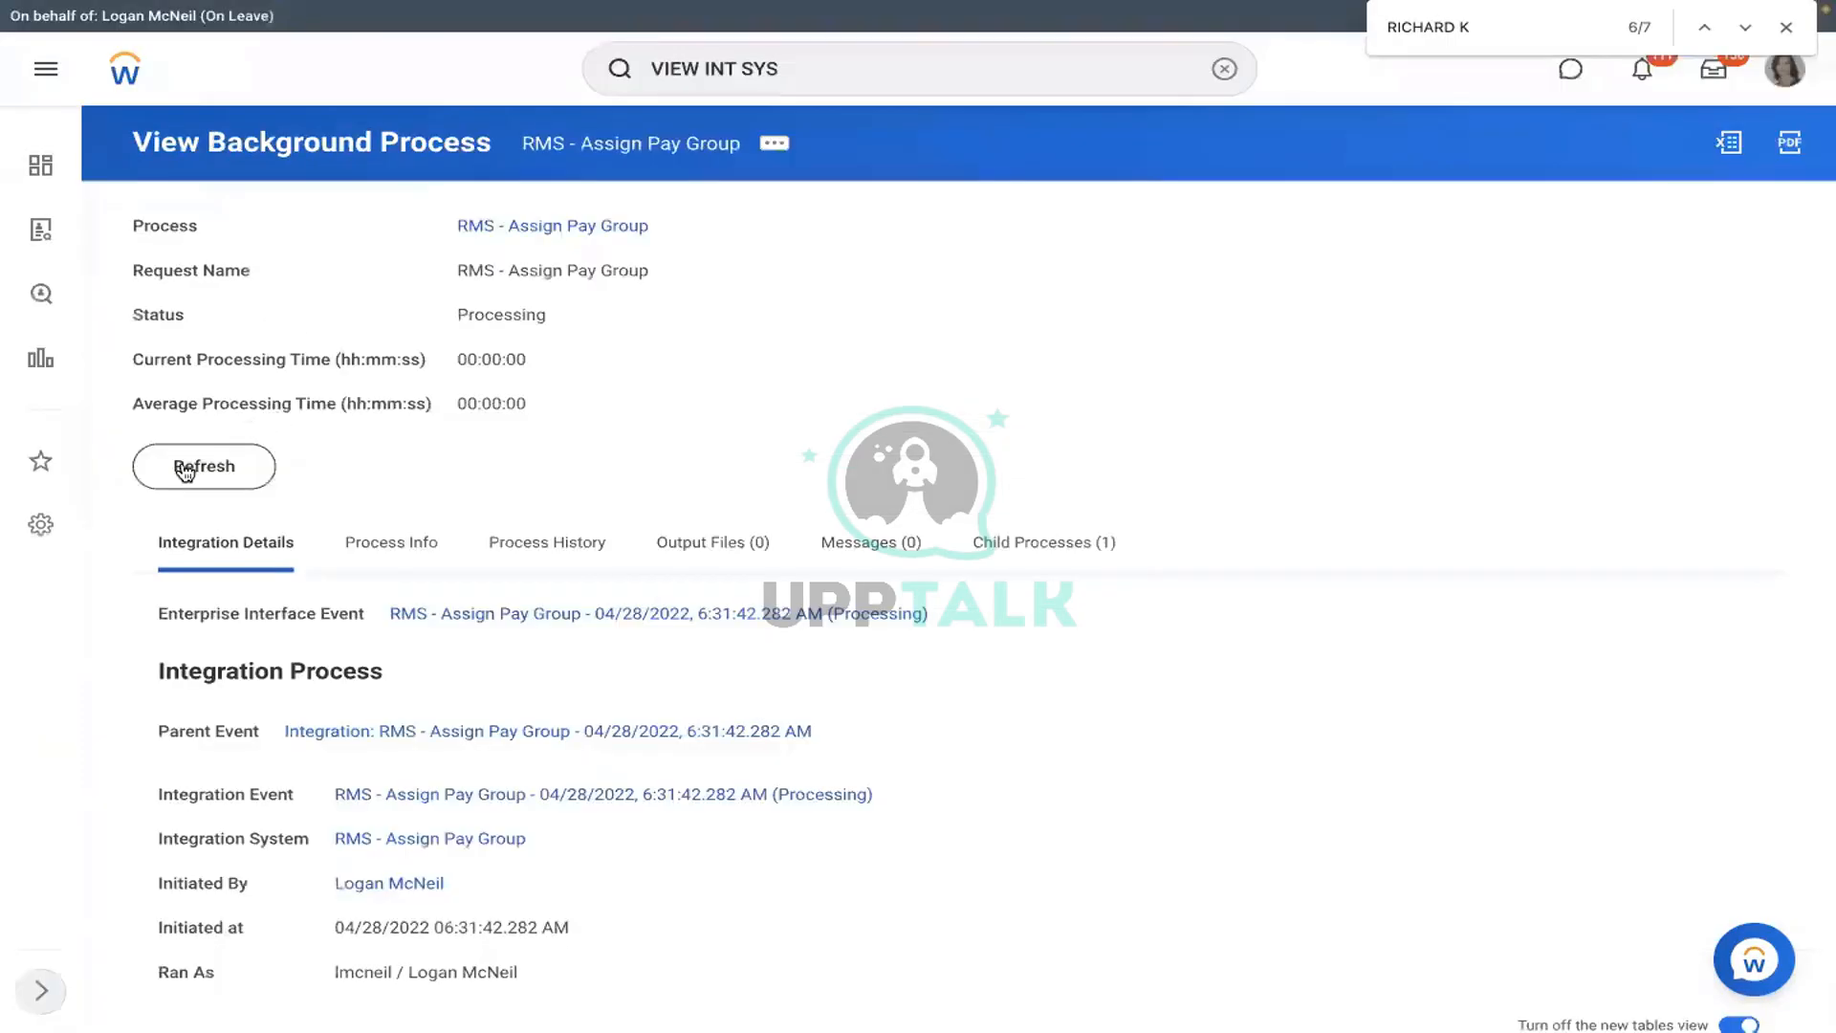
- Refresh the third run until it reads Completed with 'SUCCESS: All records loaded successfully!!'
click(187, 467)
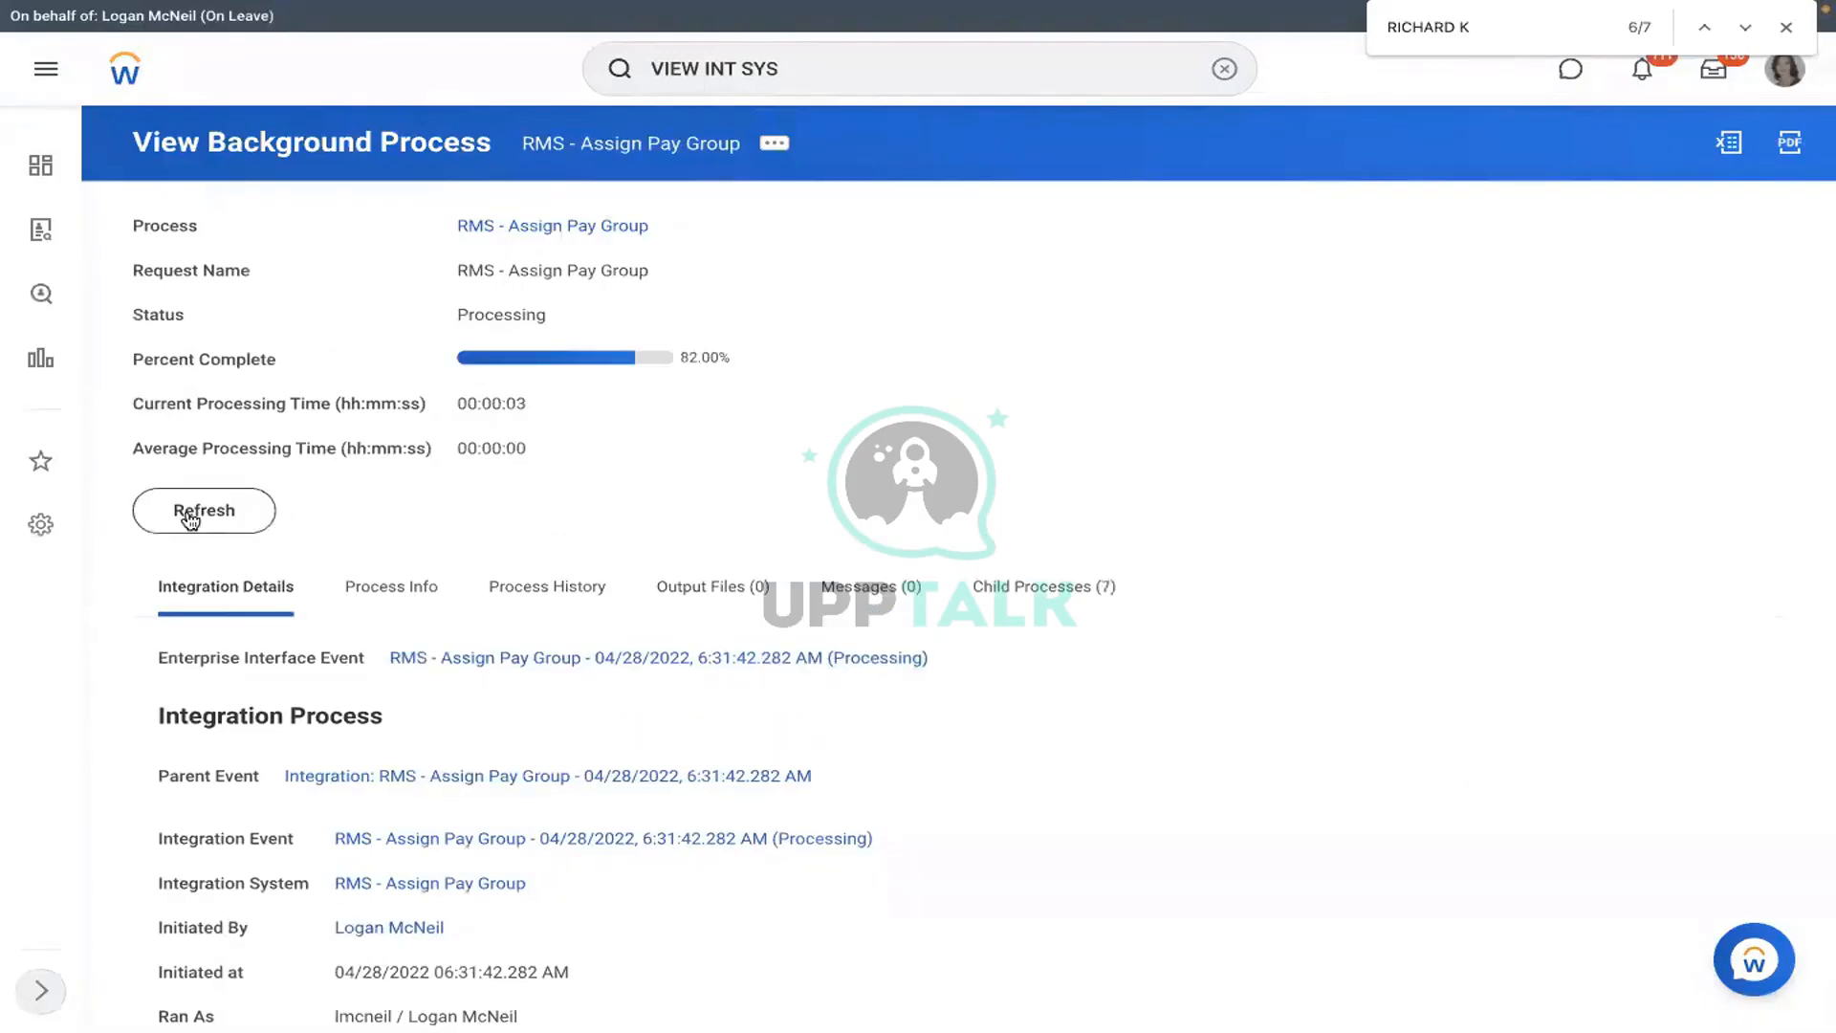
click(190, 518)
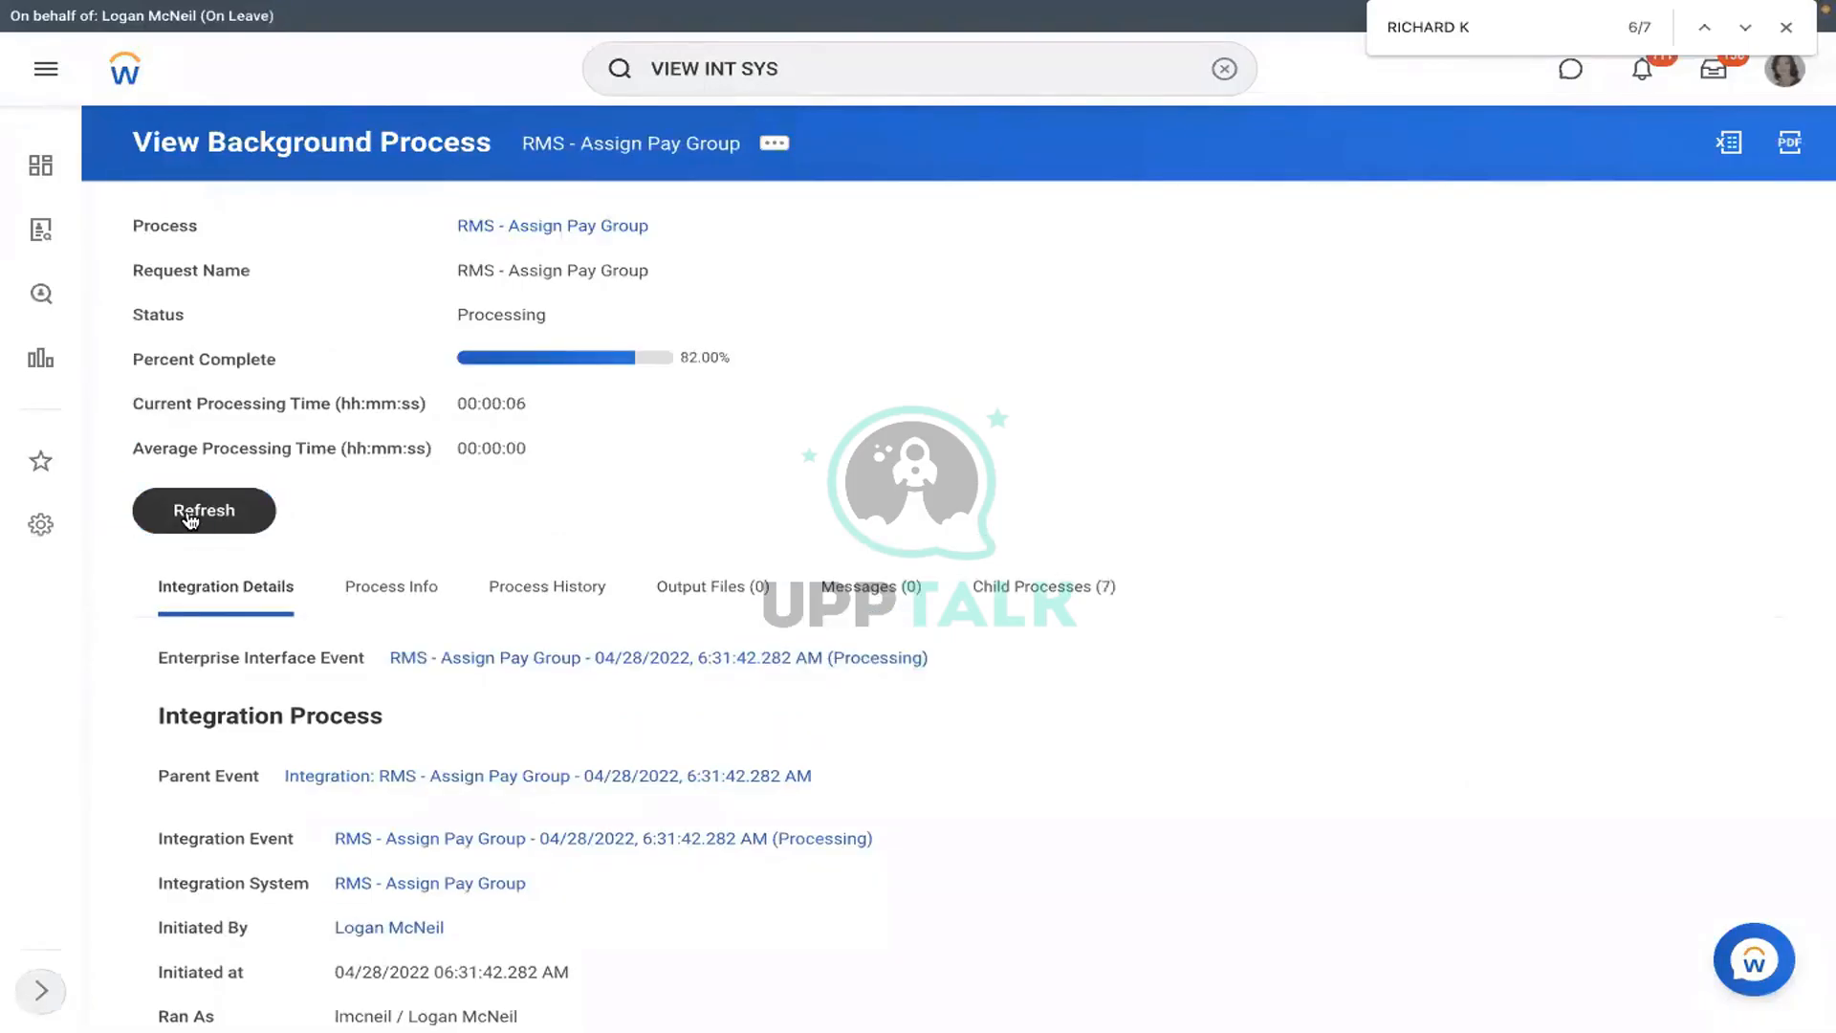
click(190, 518)
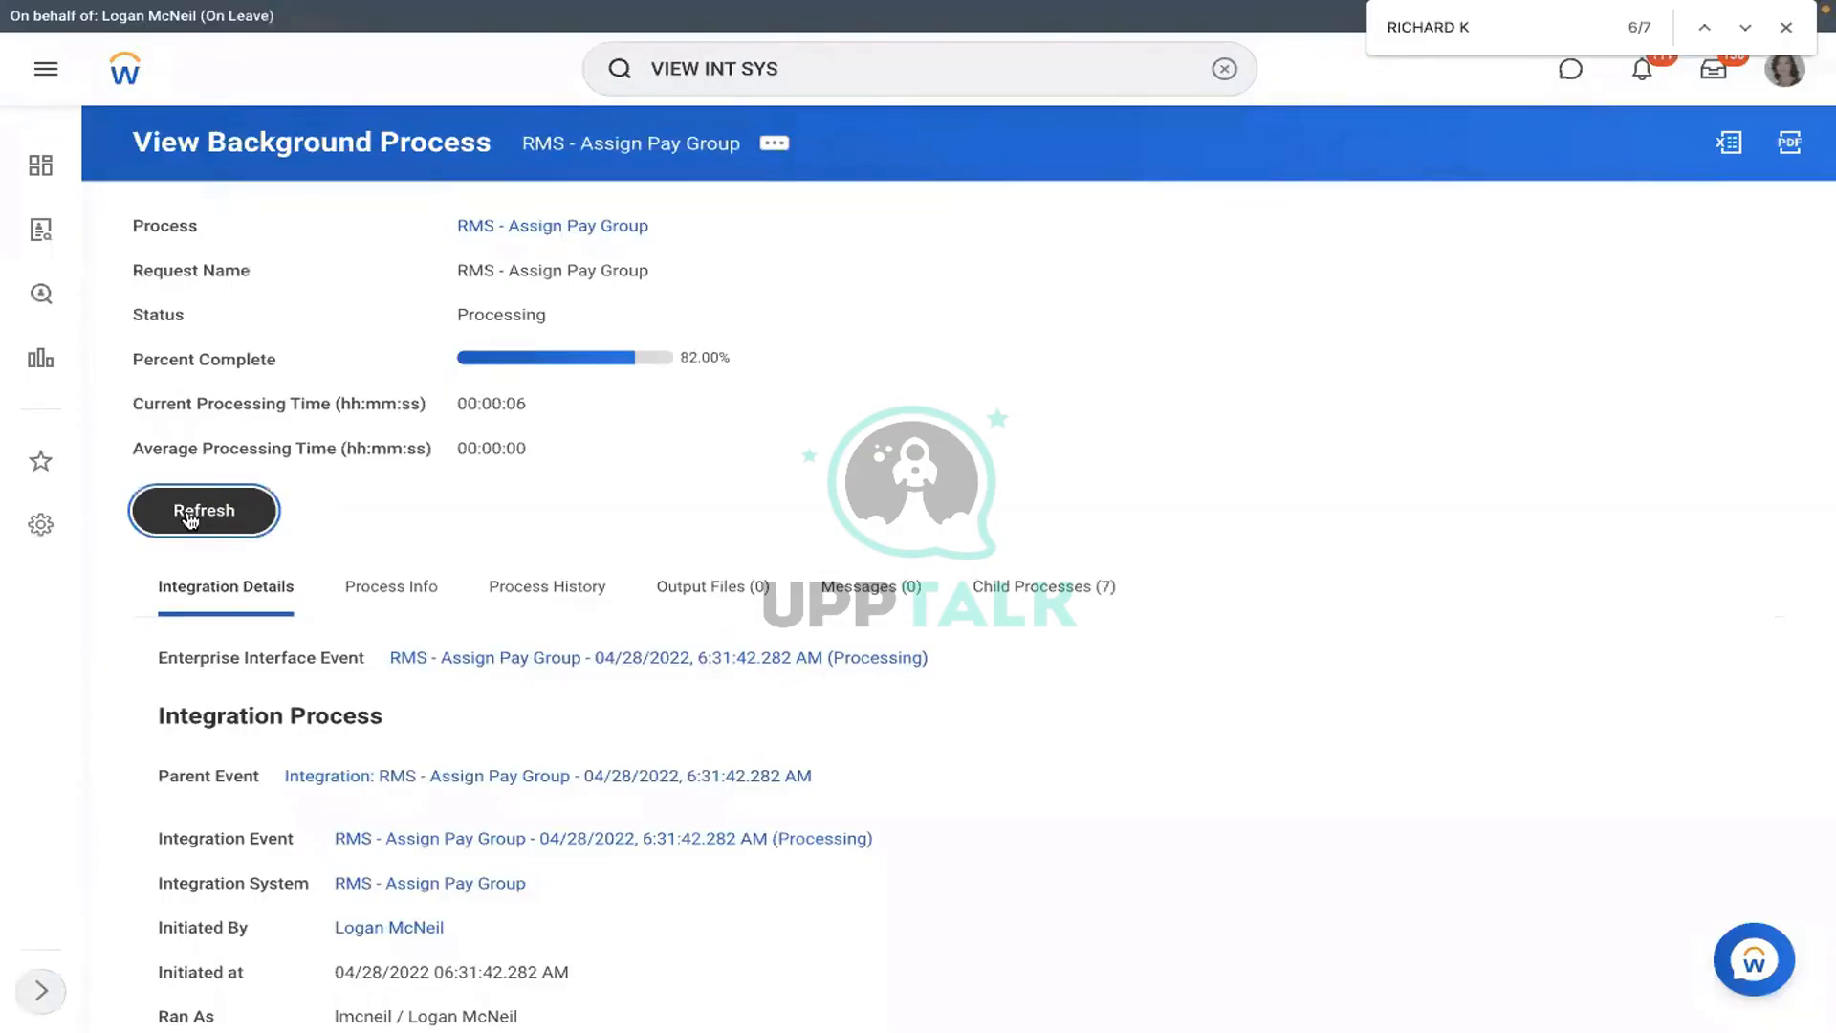
click(191, 518)
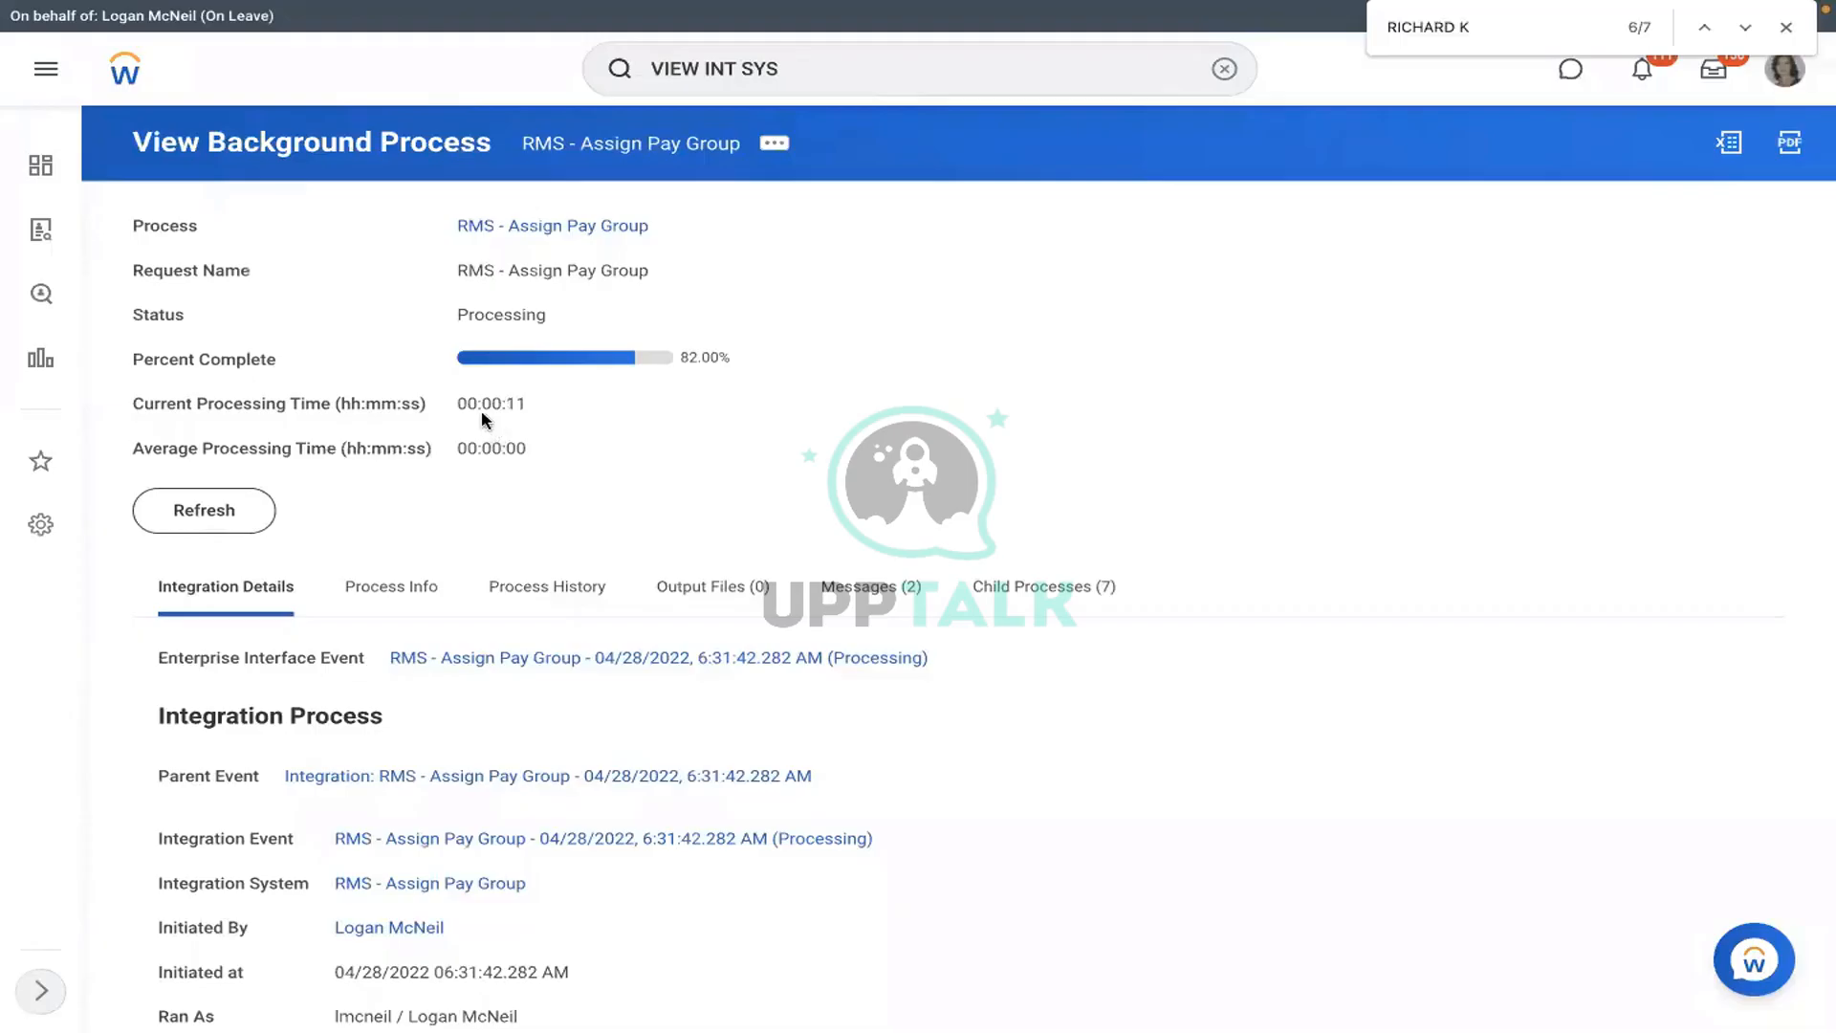
click(196, 517)
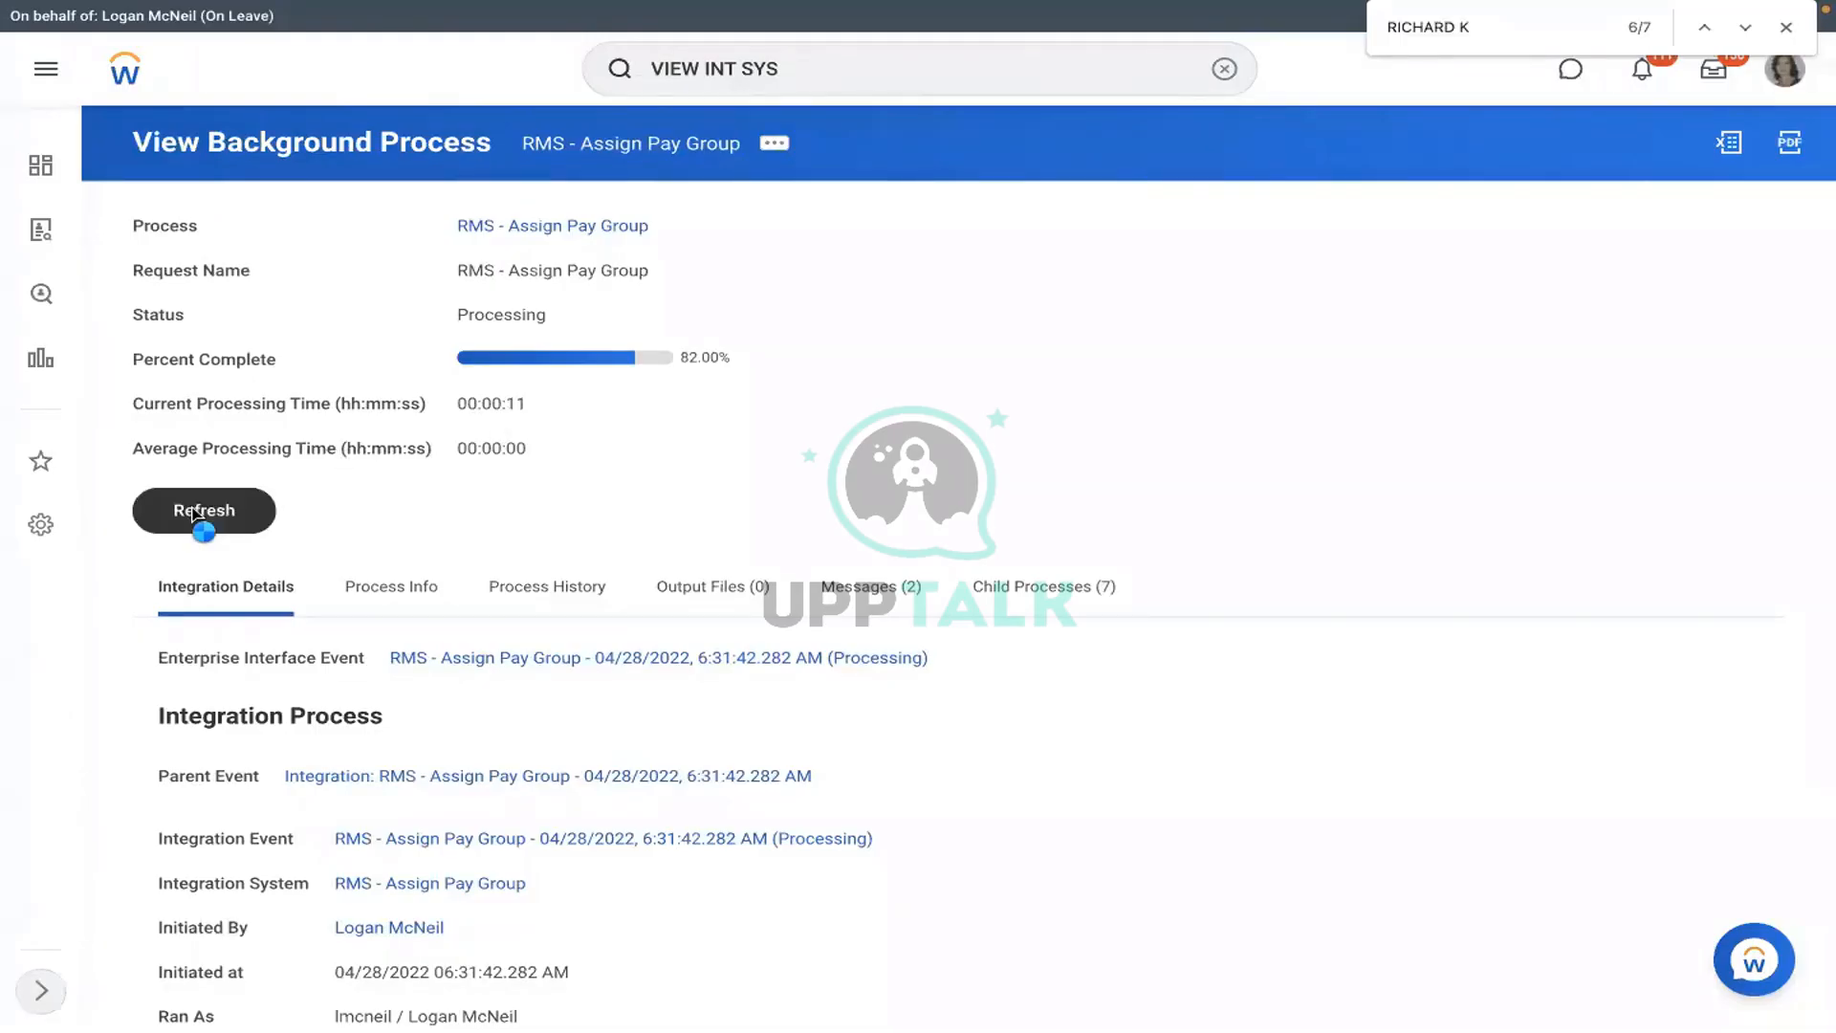
click(196, 516)
click(196, 514)
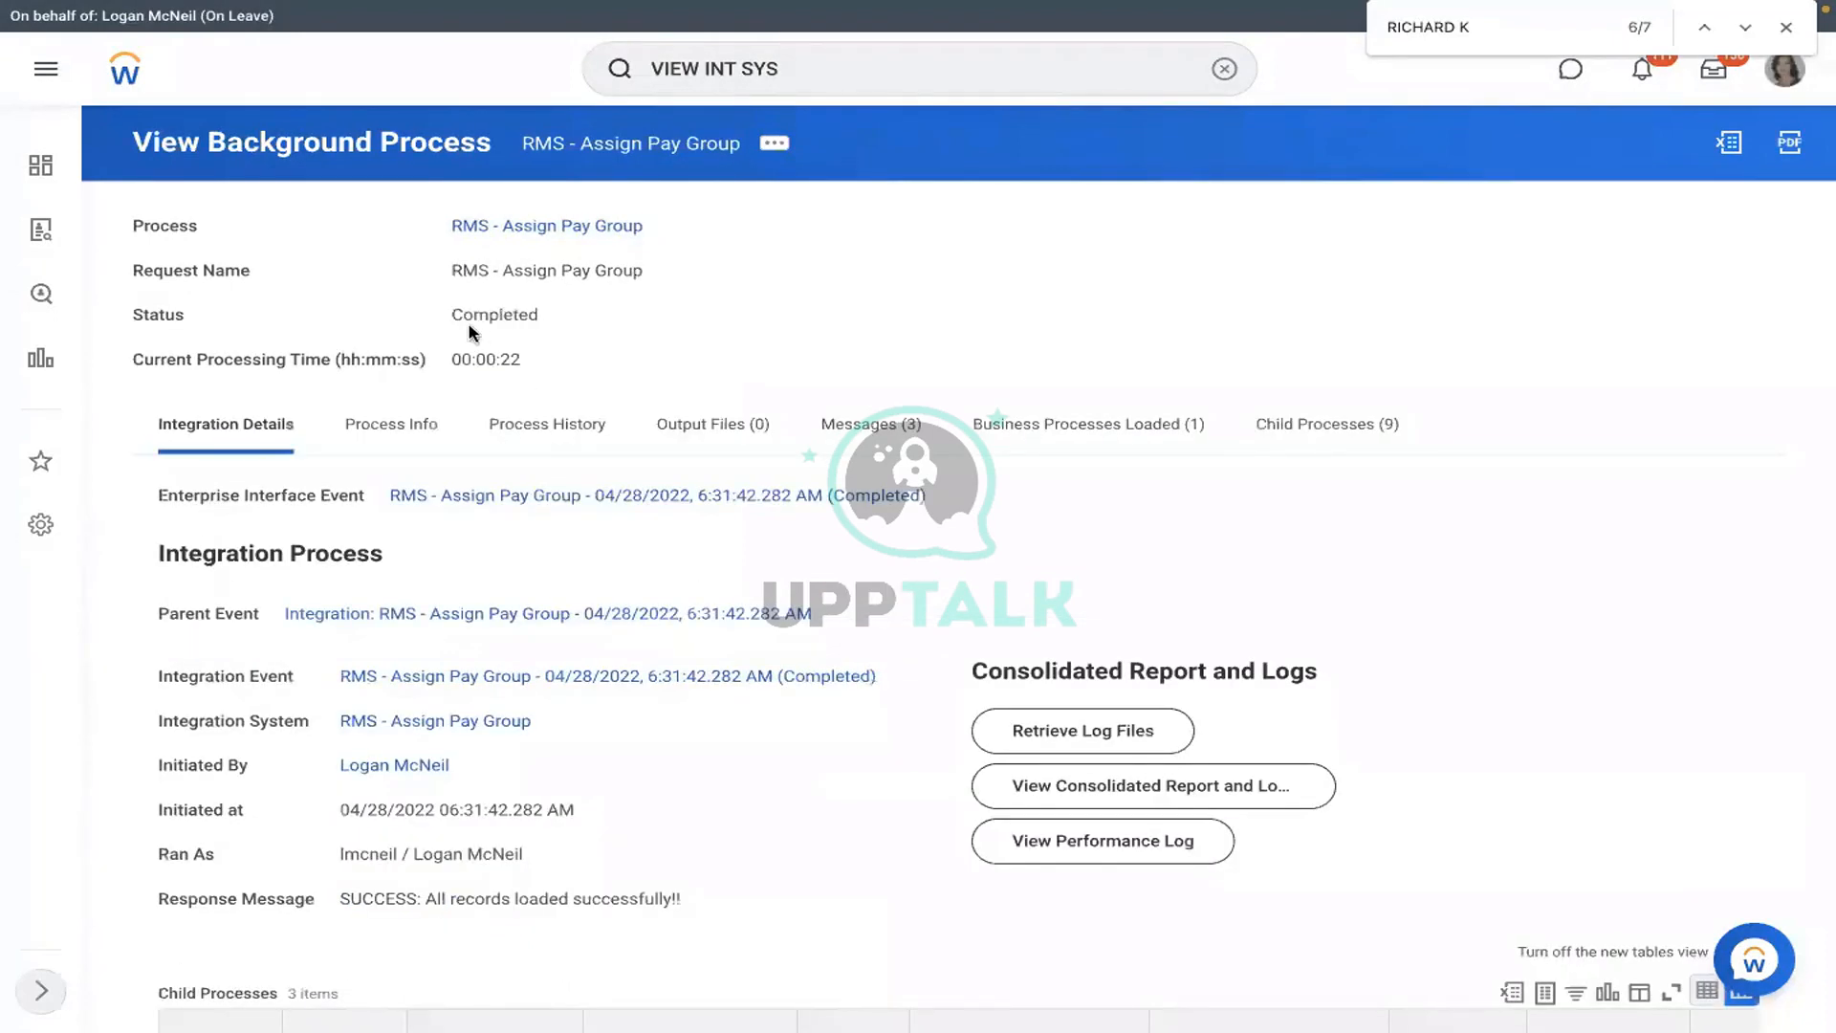
drag(457, 318, 643, 316)
click(383, 435)
click(219, 421)
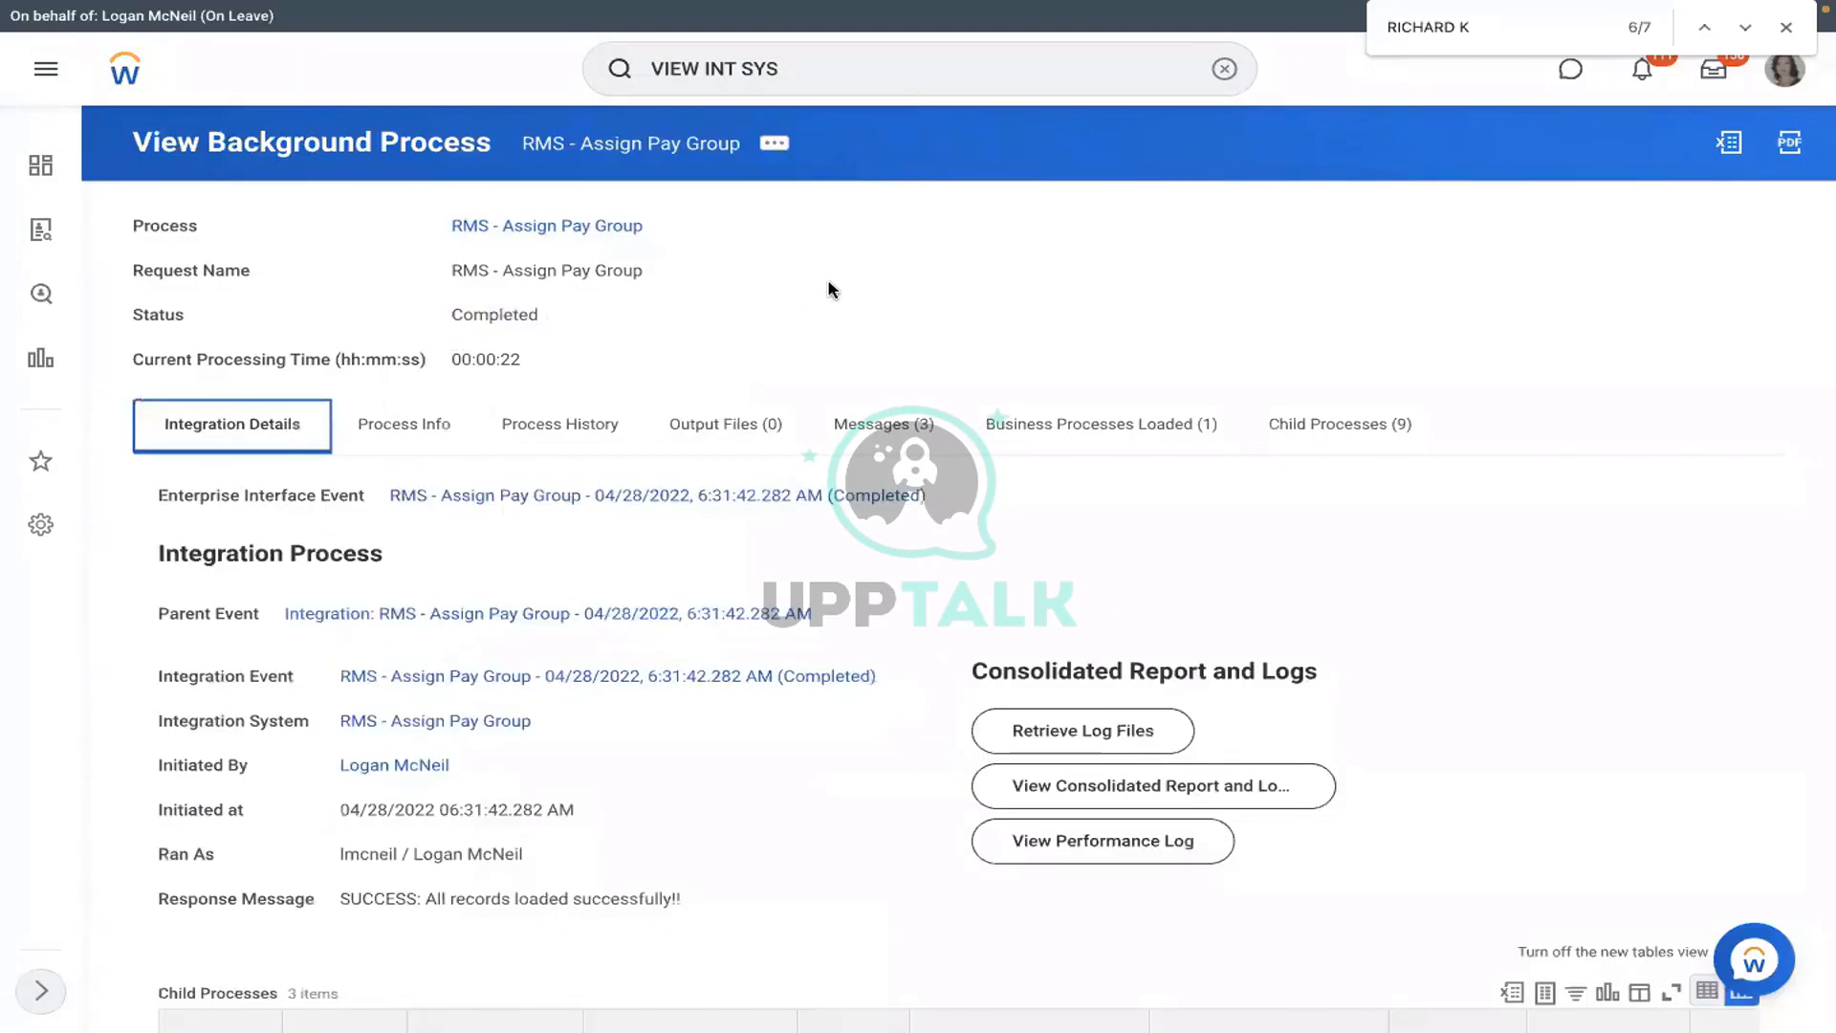
scroll(828, 288, down, 1)
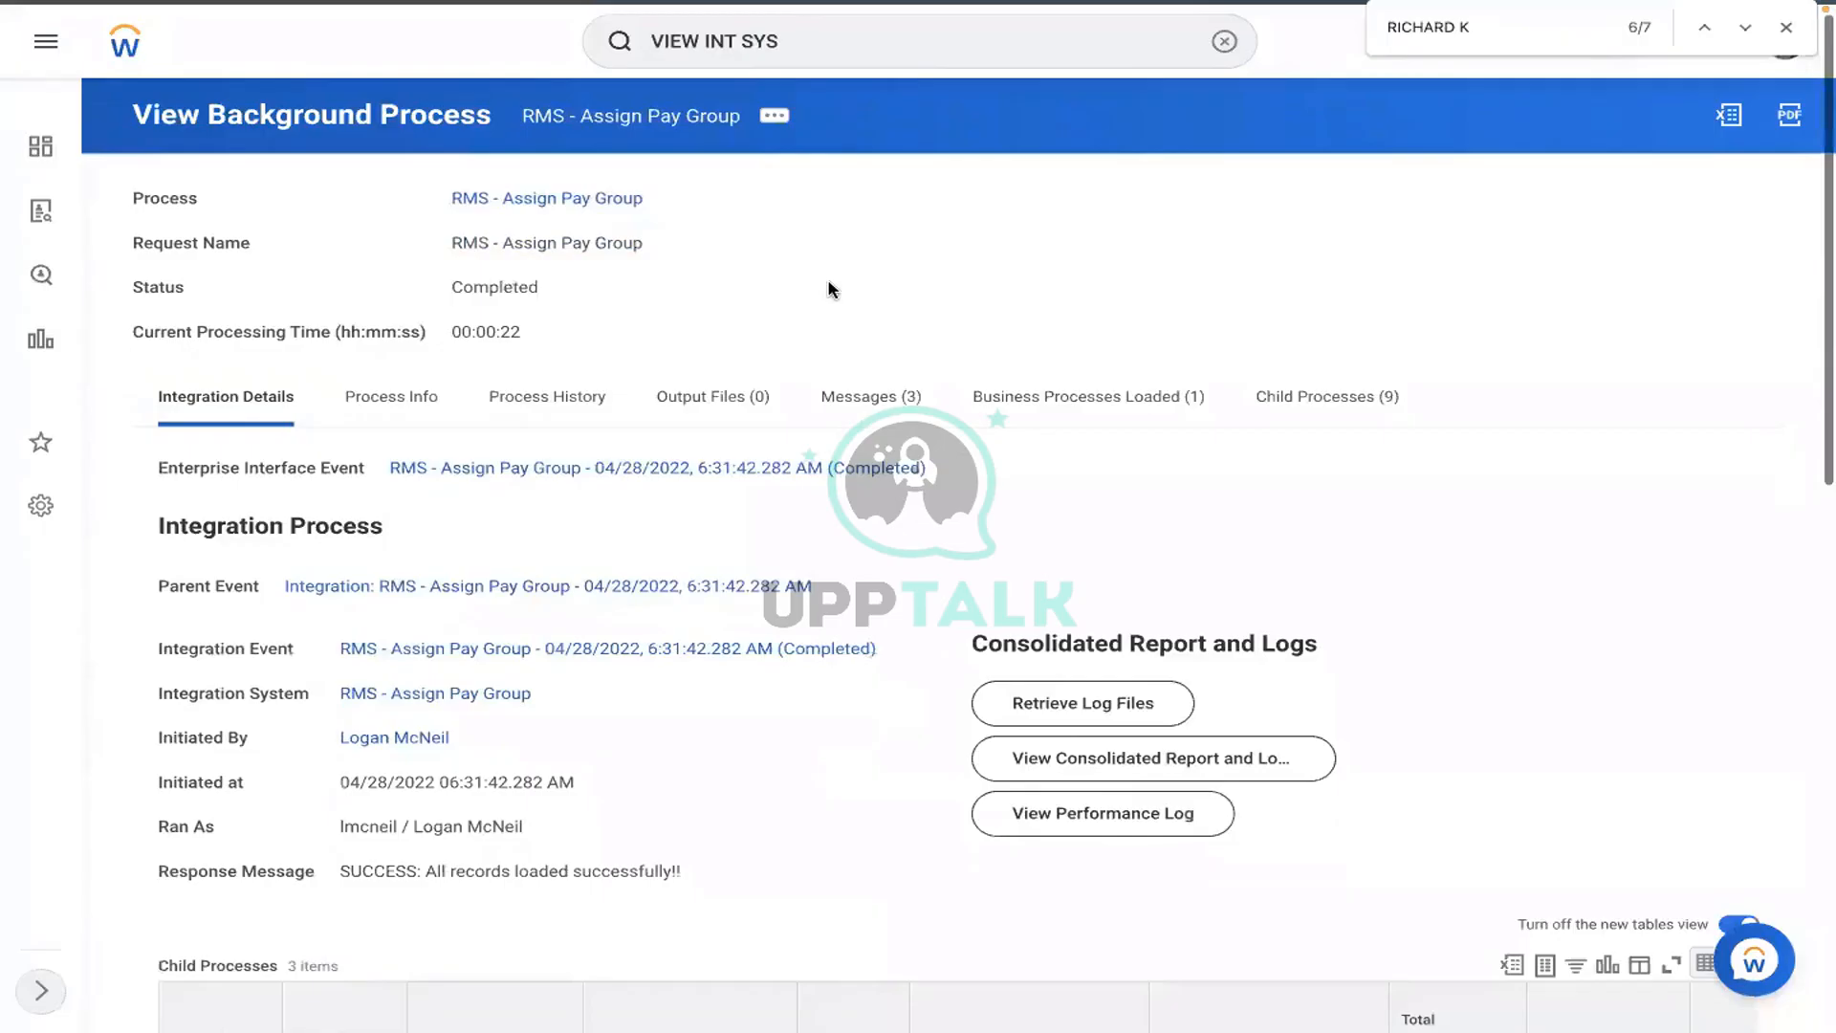
scroll(828, 288, down, 1)
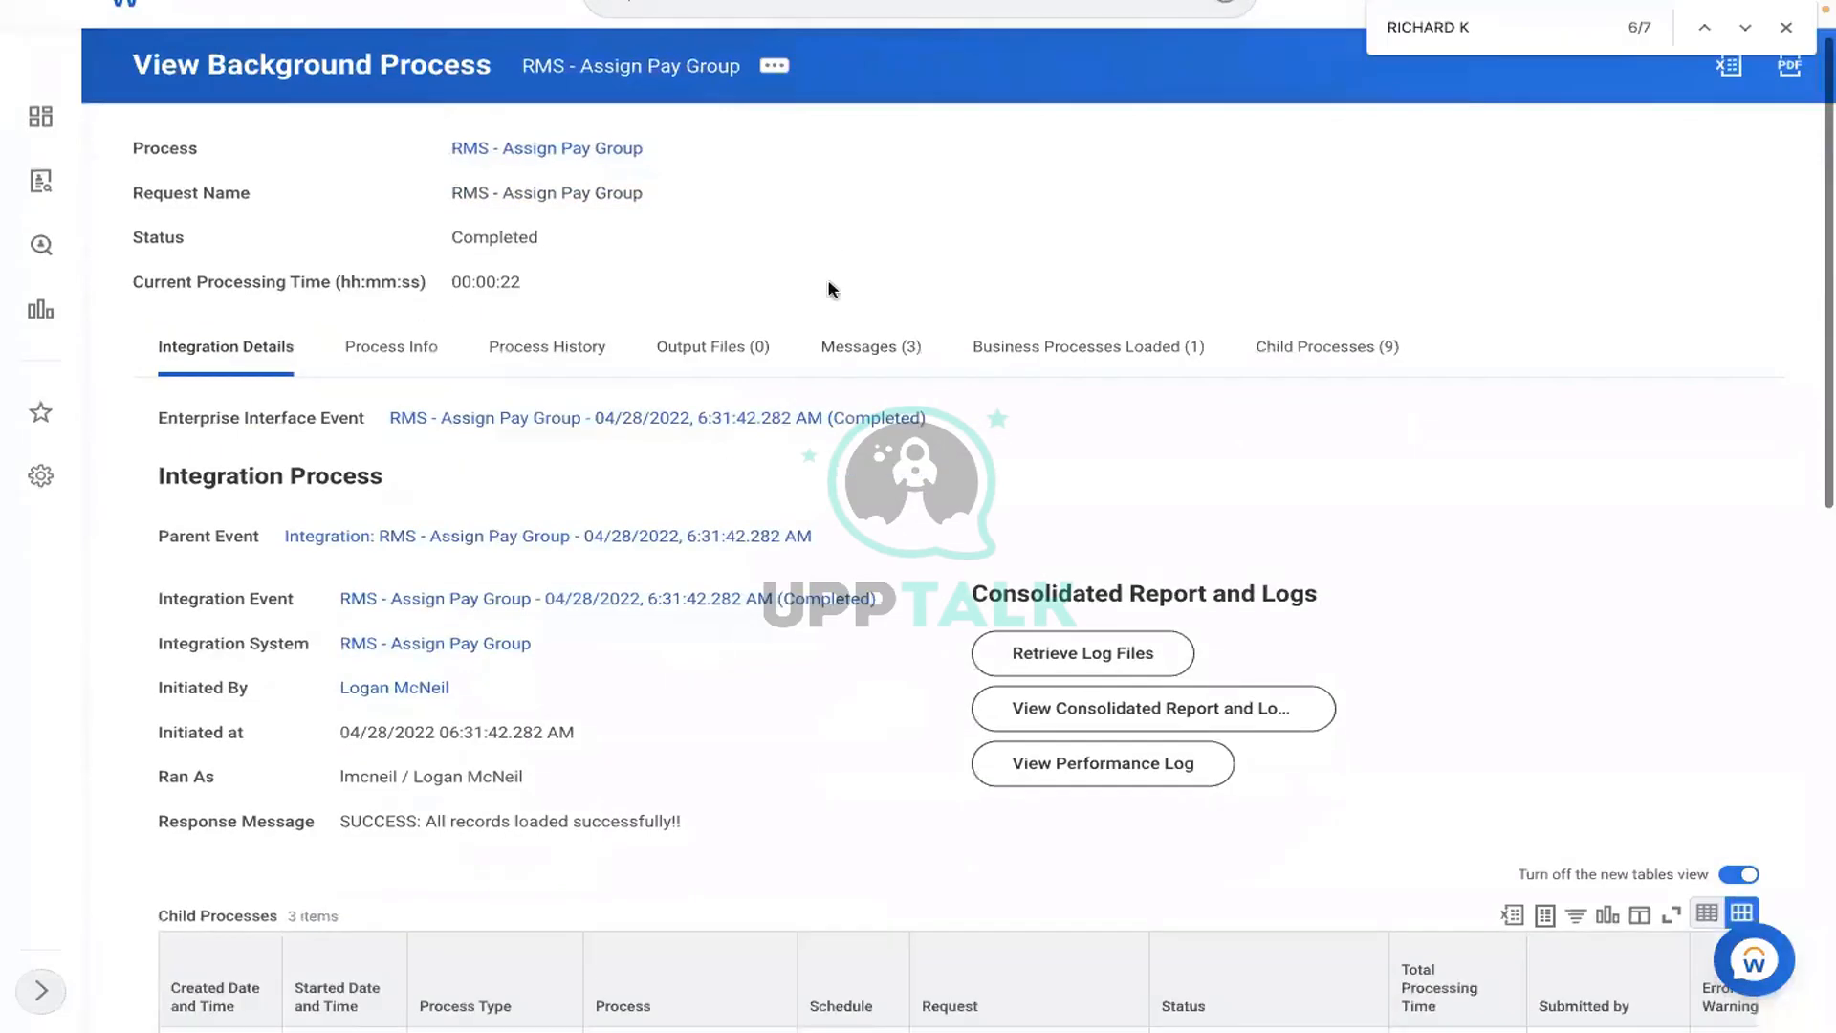
scroll(823, 299, down, 5)
scroll(587, 523, down, 4)
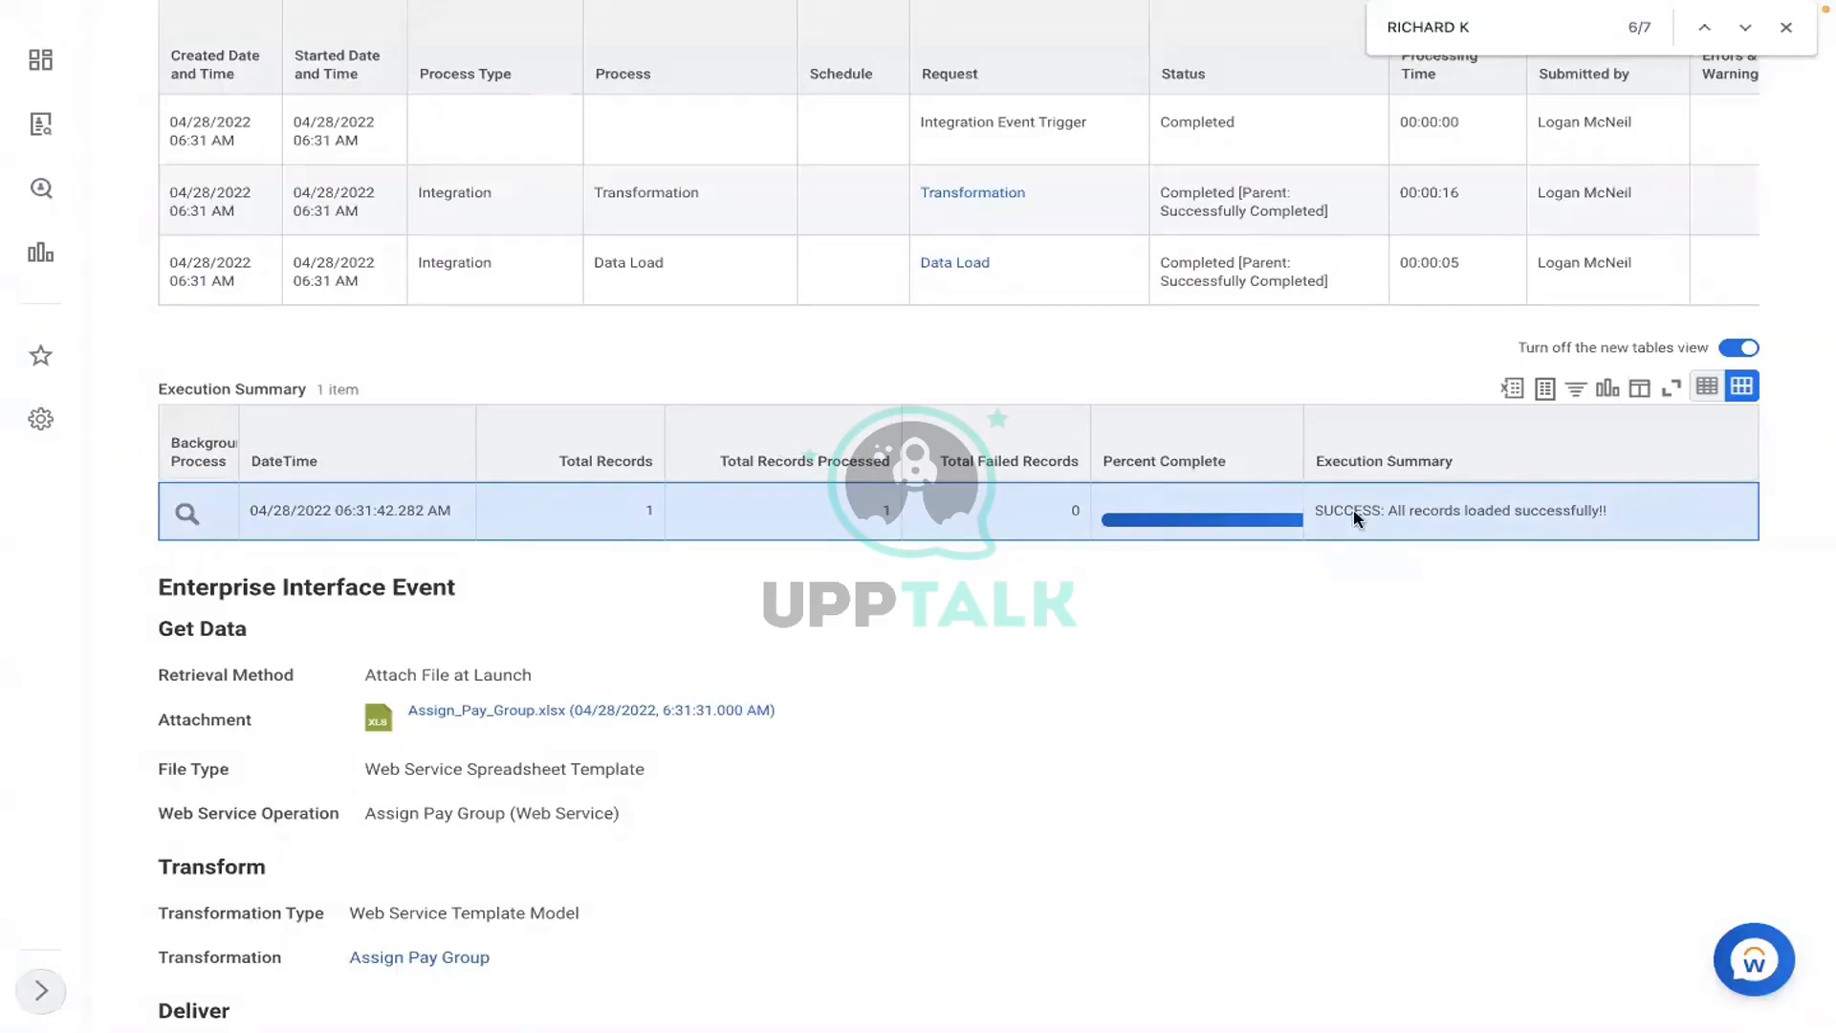
triple_click(1327, 499)
click(1613, 511)
scroll(1613, 517, up, 3)
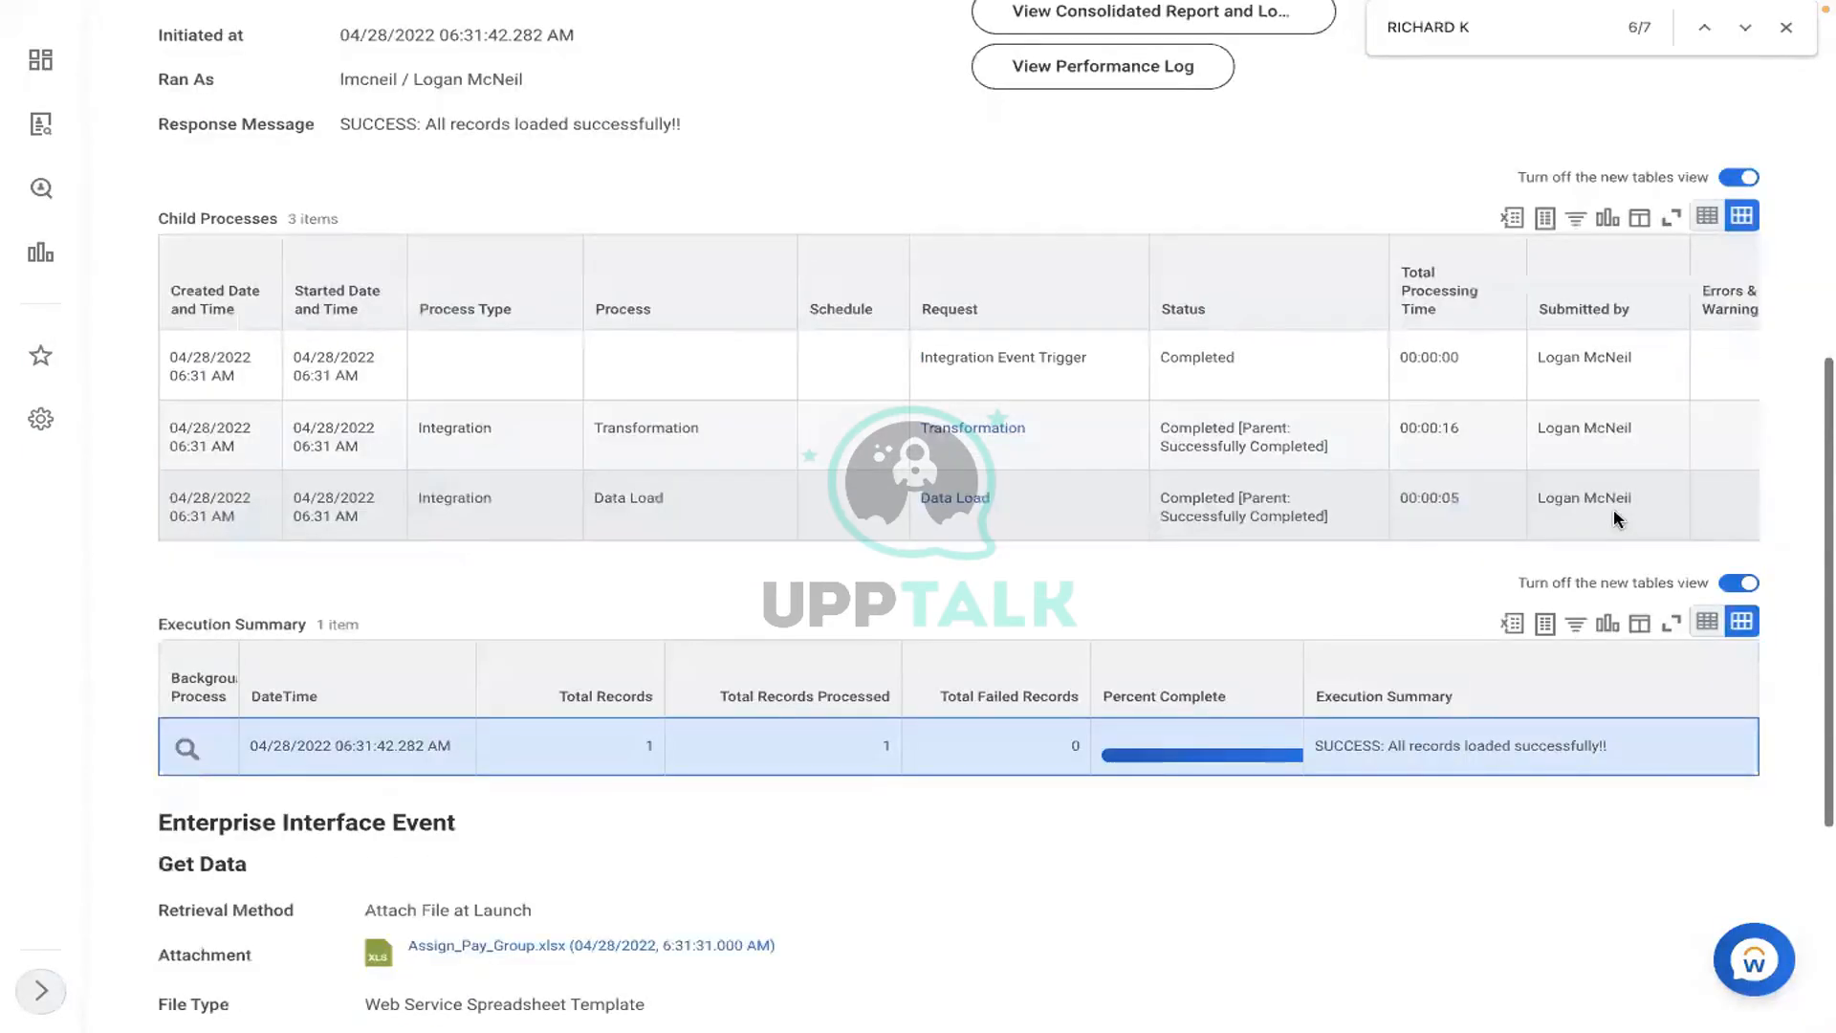
scroll(1613, 517, up, 5)
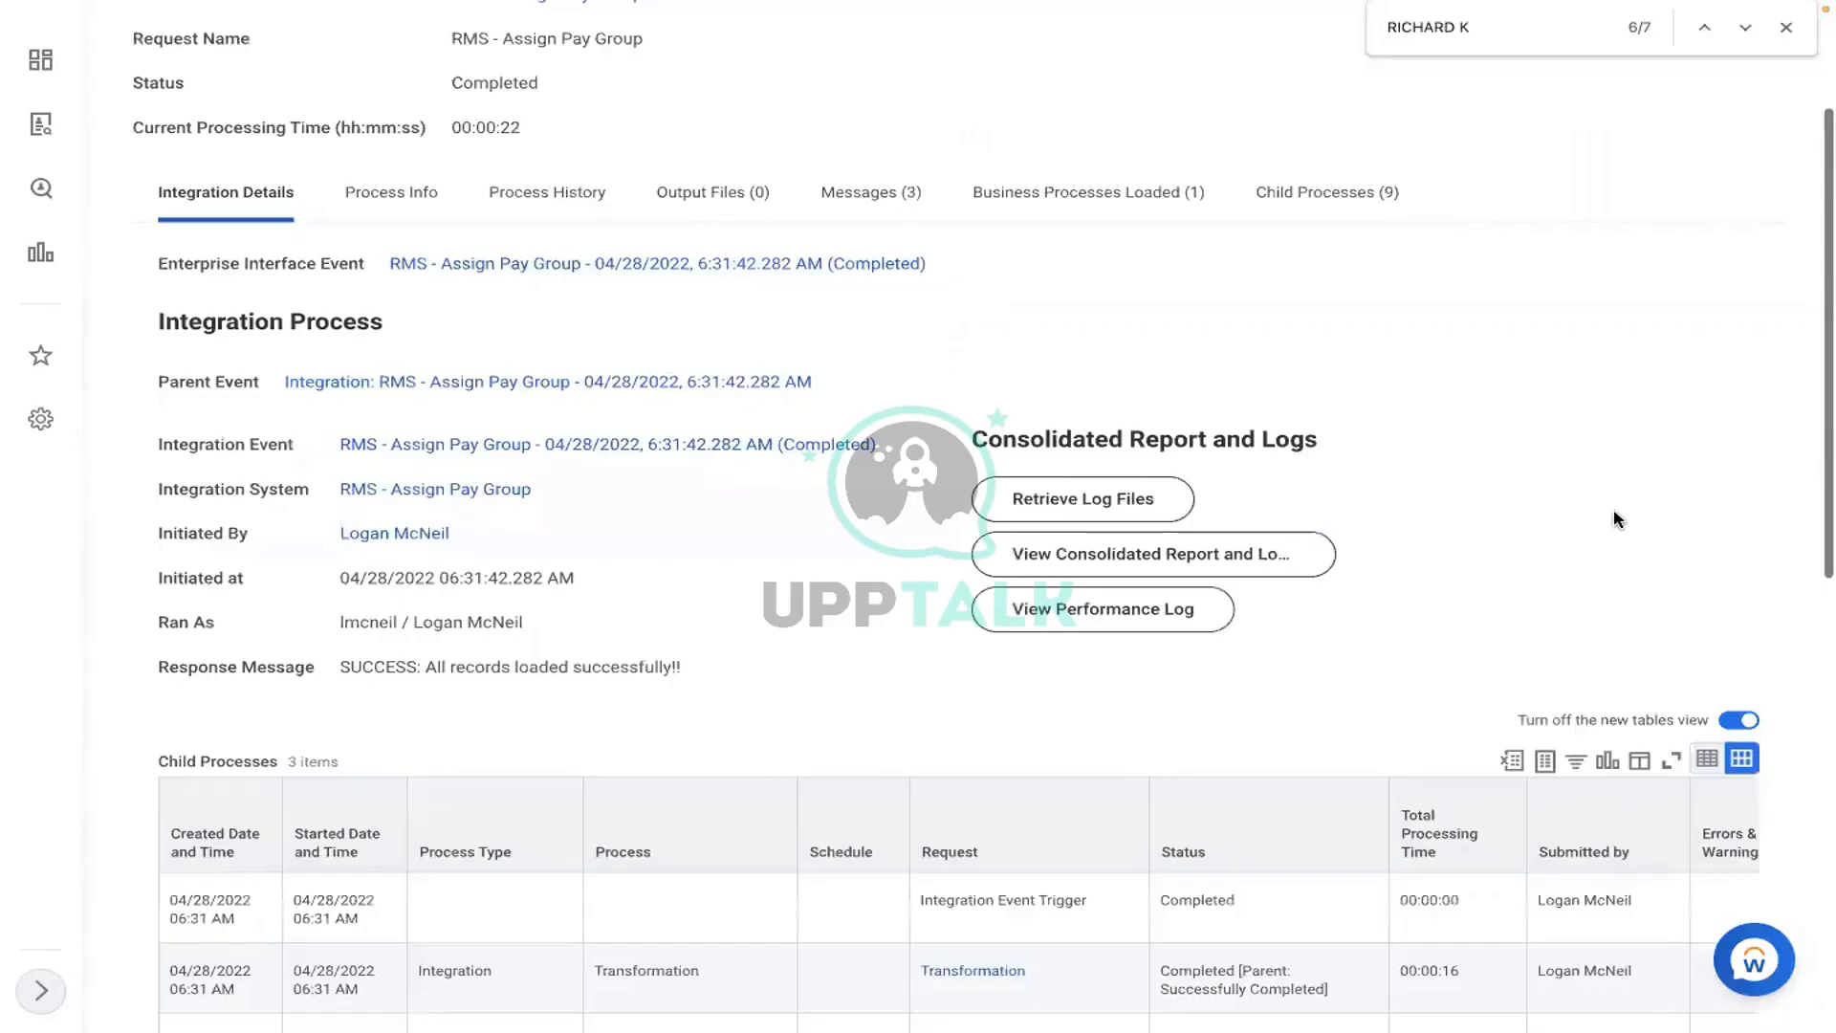
scroll(1220, 82, up, 2)
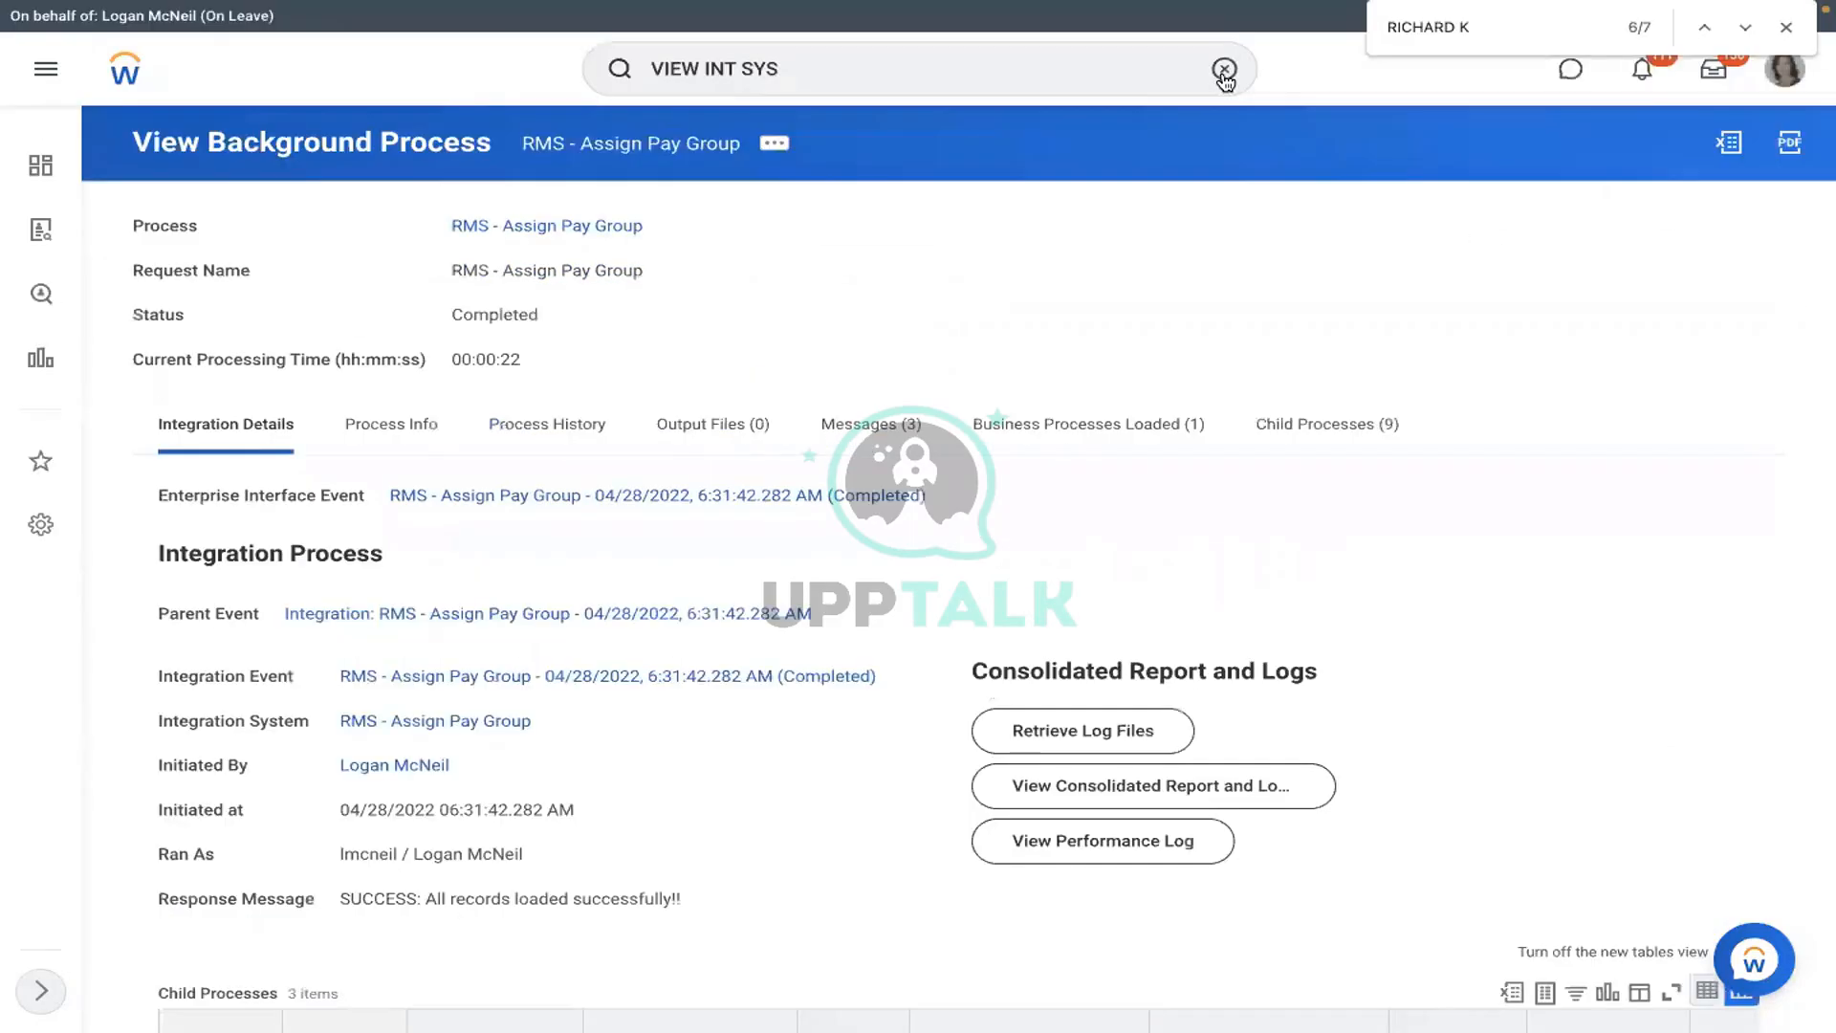
- Find RMS - Monthly PYG through View Pay Group and show its Members tab
click(1220, 82)
text(VIEW )
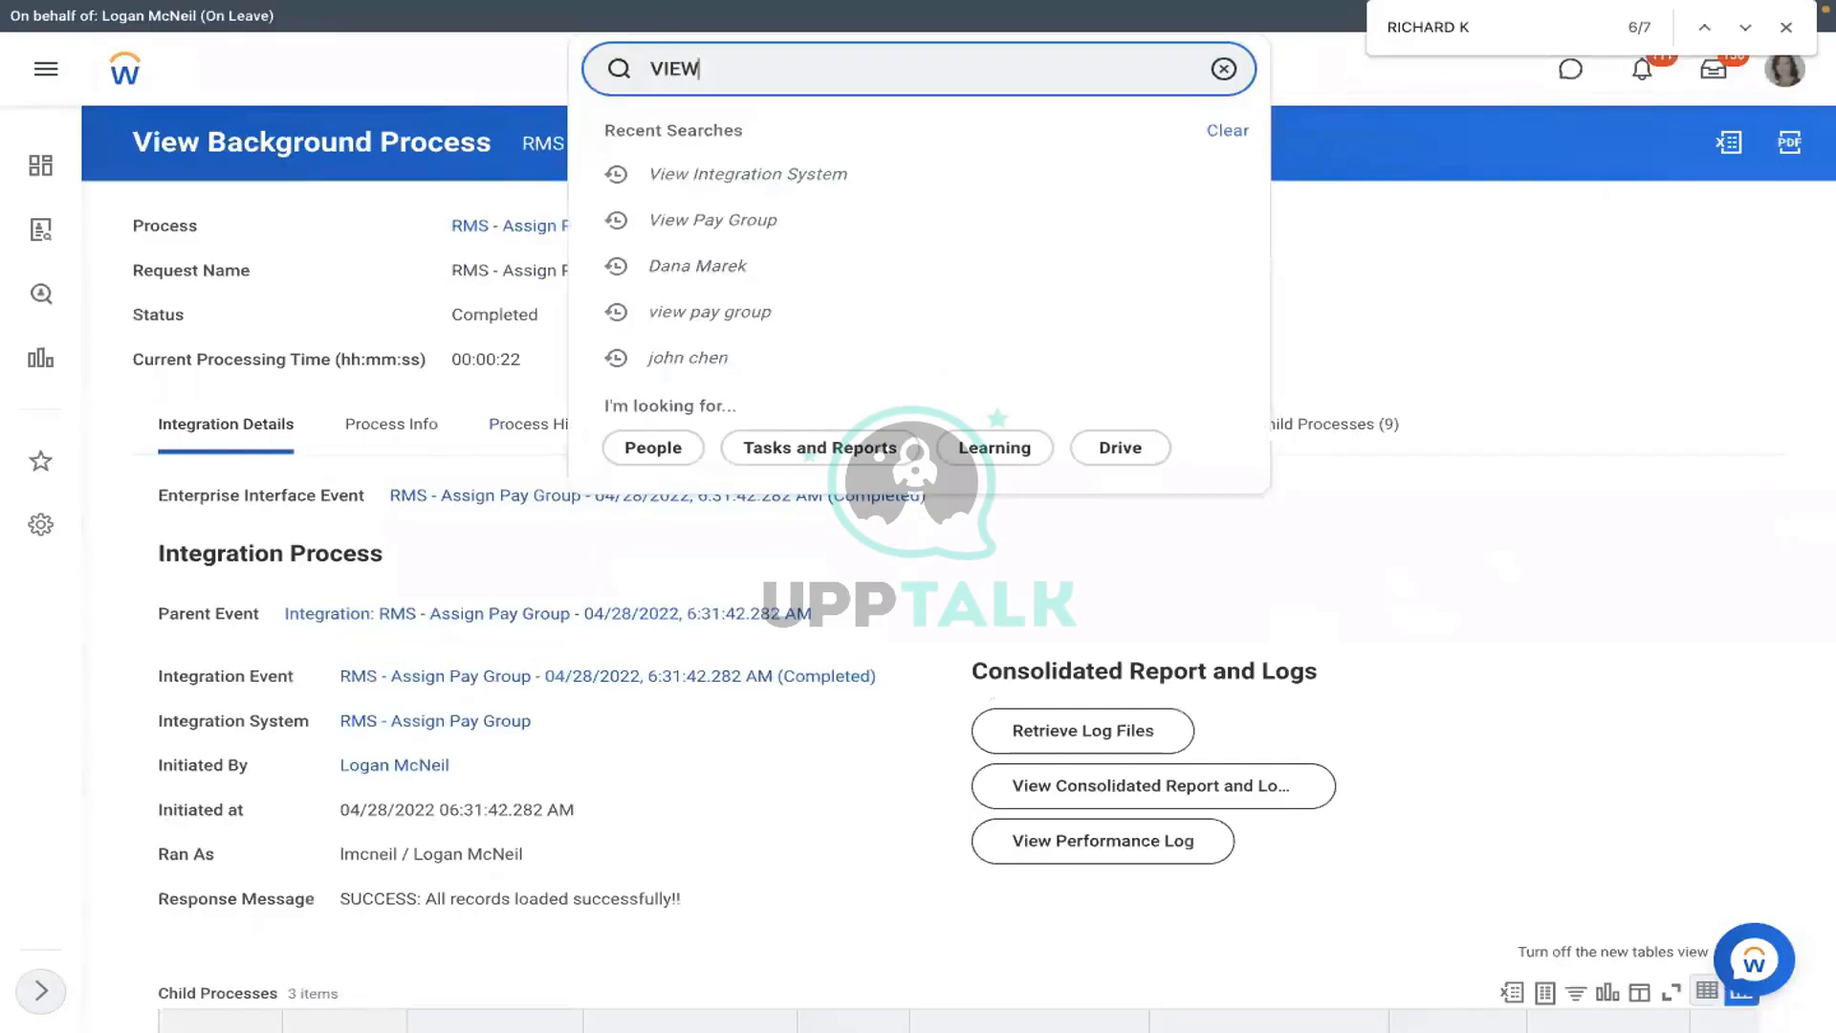
text(PAY GROUP)
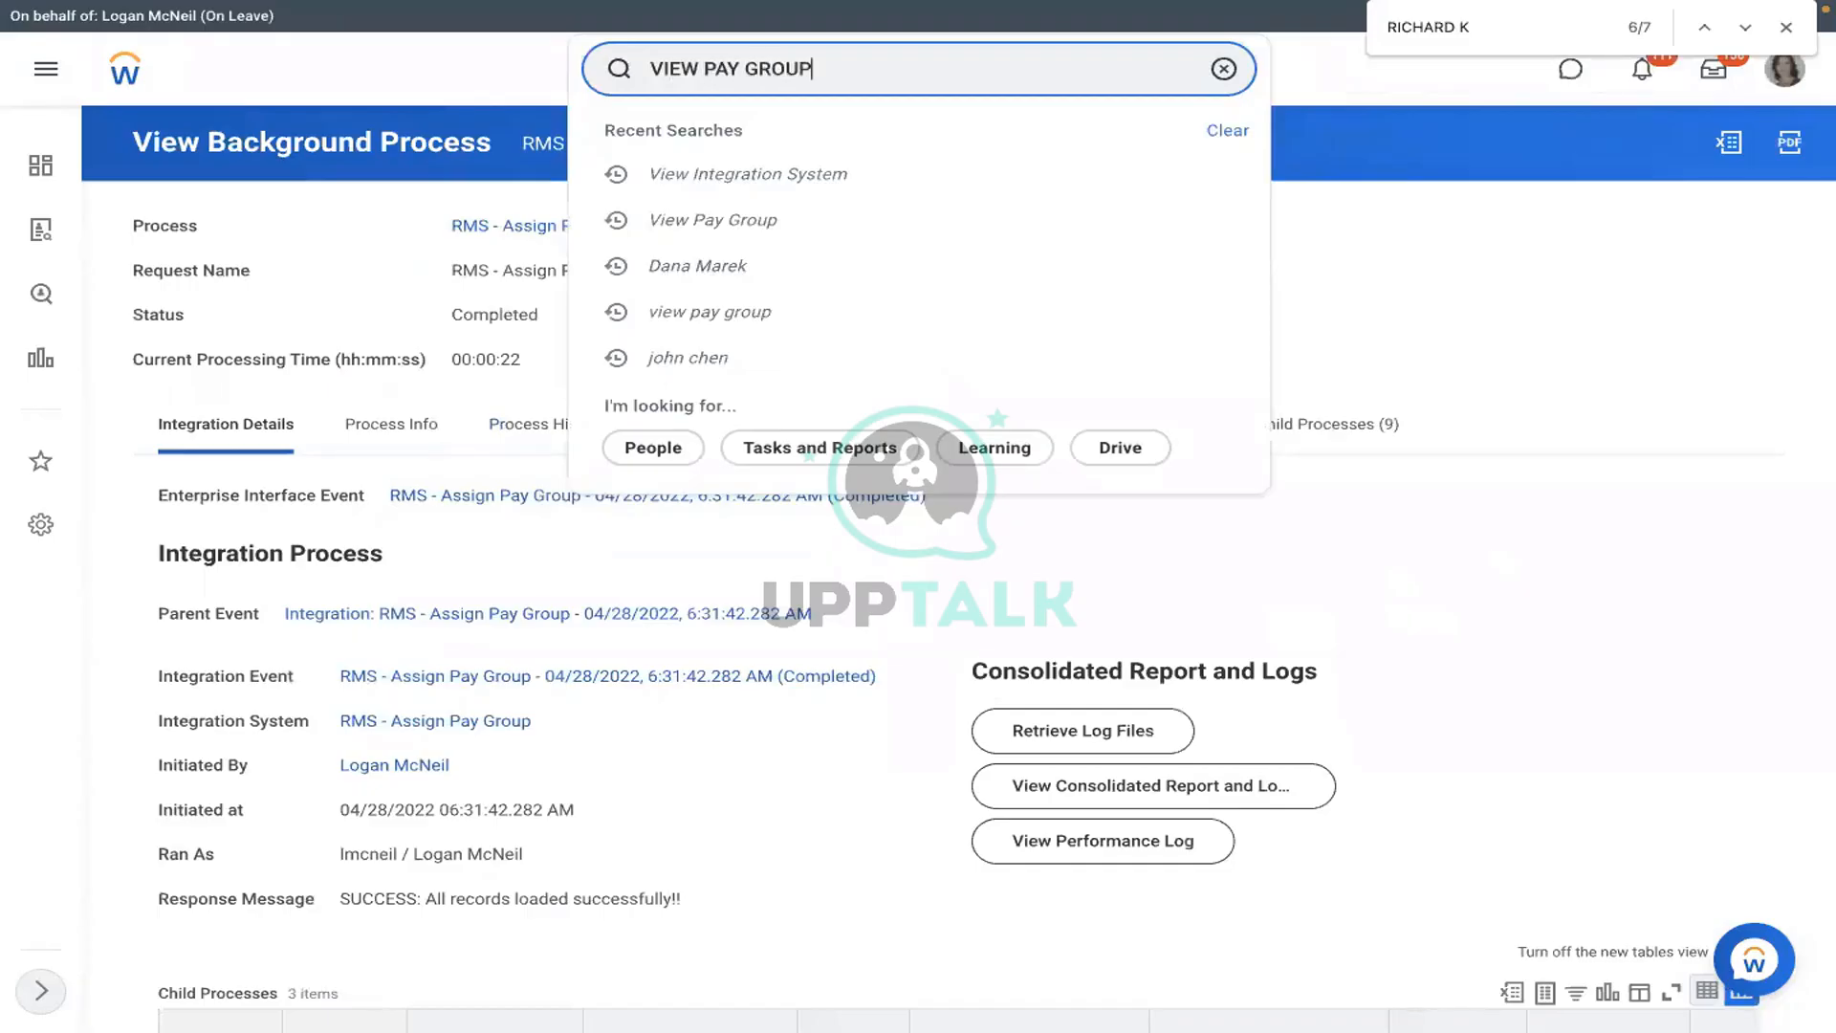
click(860, 135)
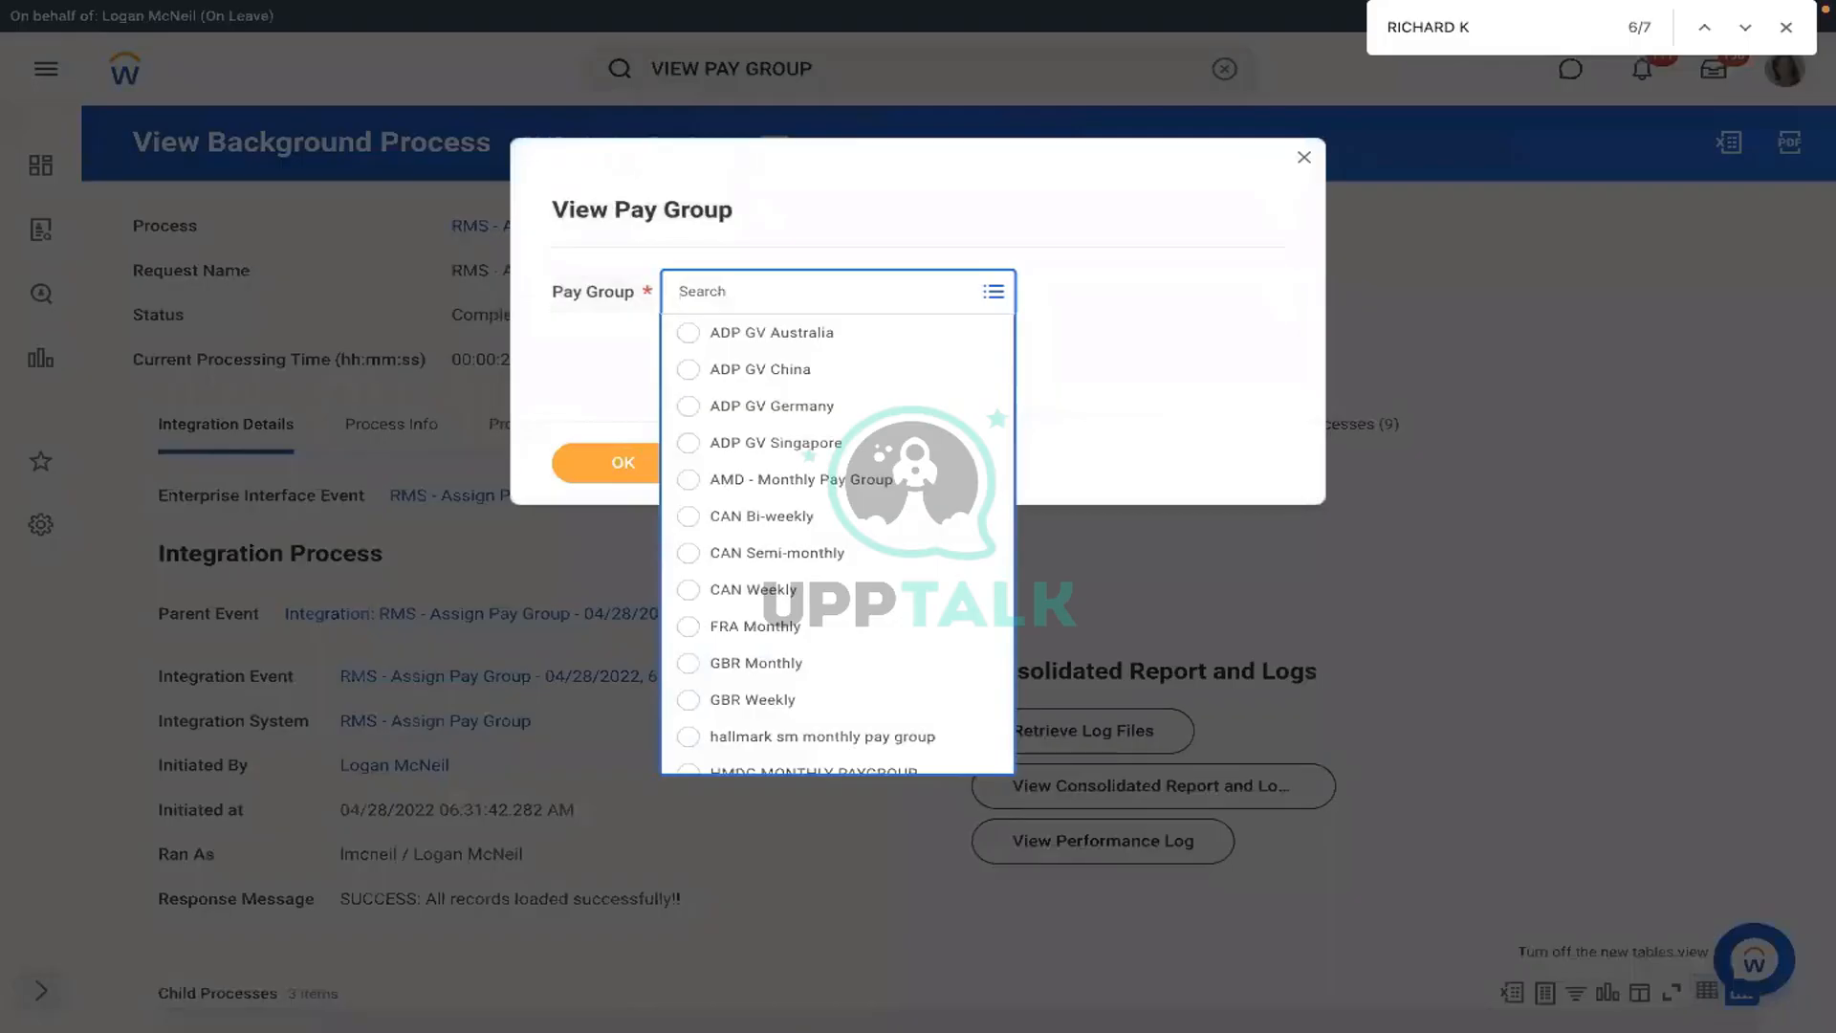
text(RBS)
key(BackSpace)
key(BackSpace)
text(MS)
key(Return)
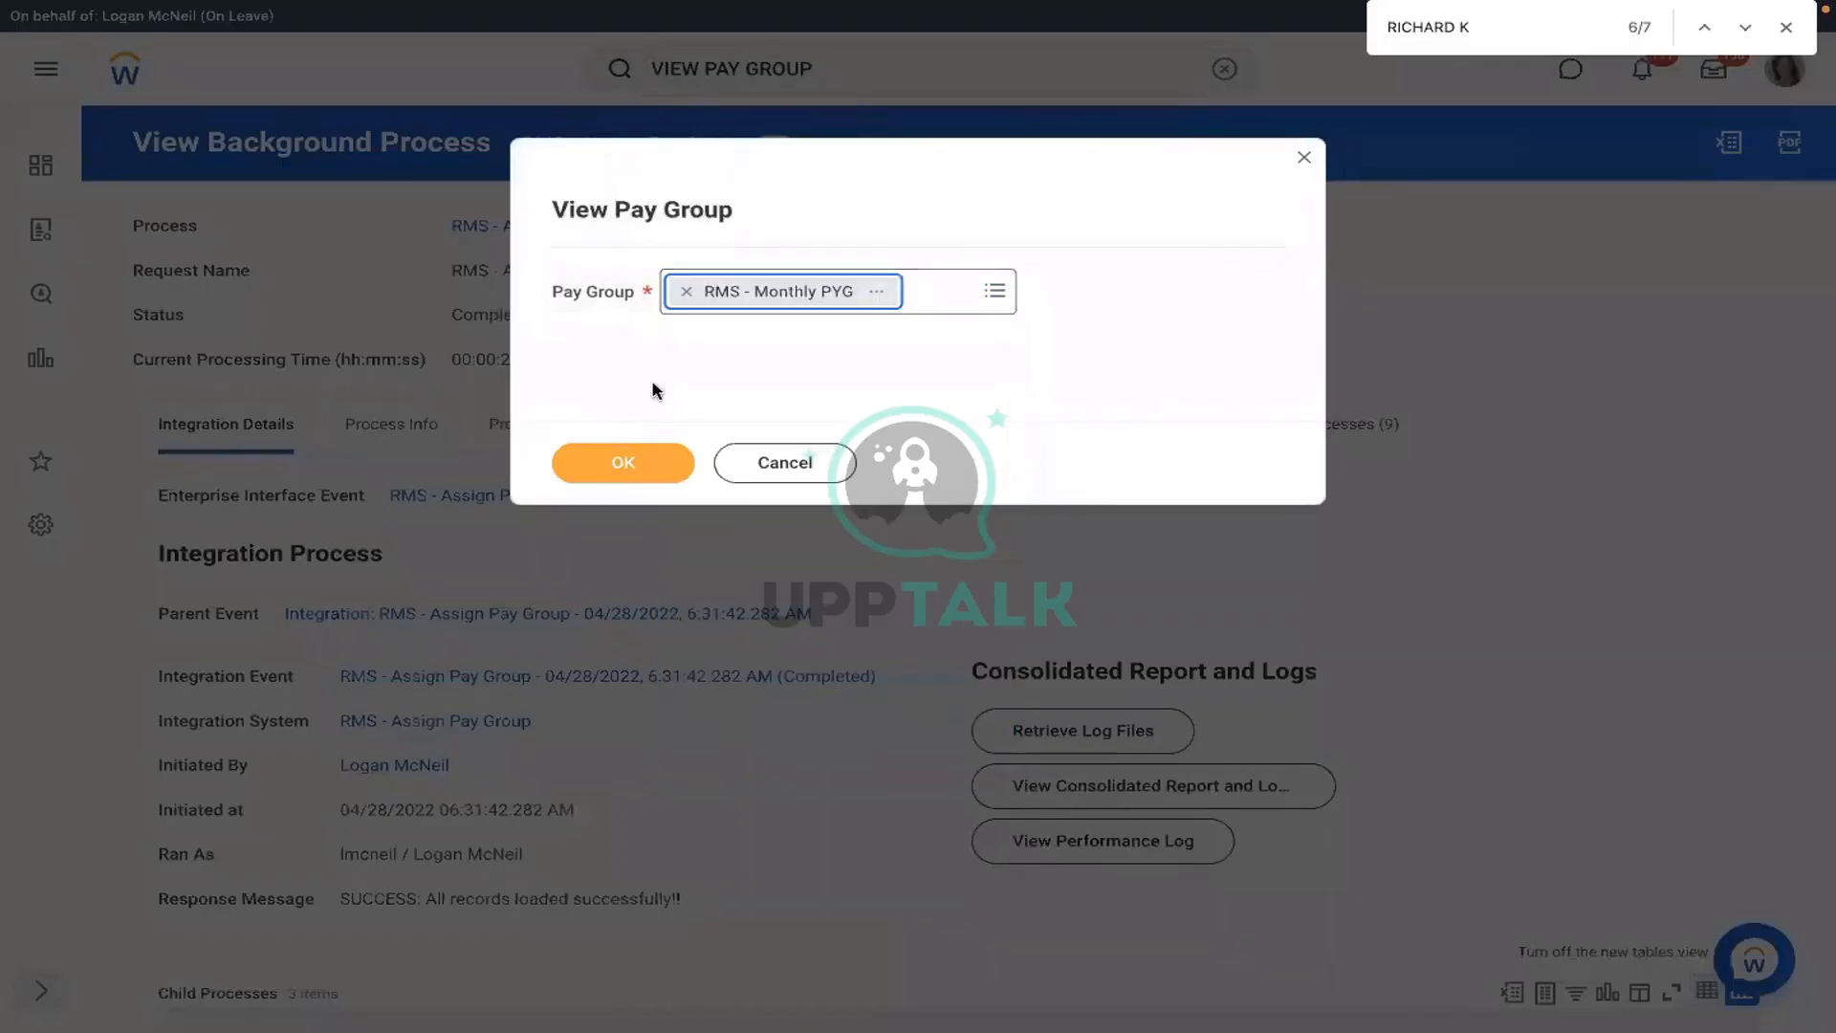
click(603, 462)
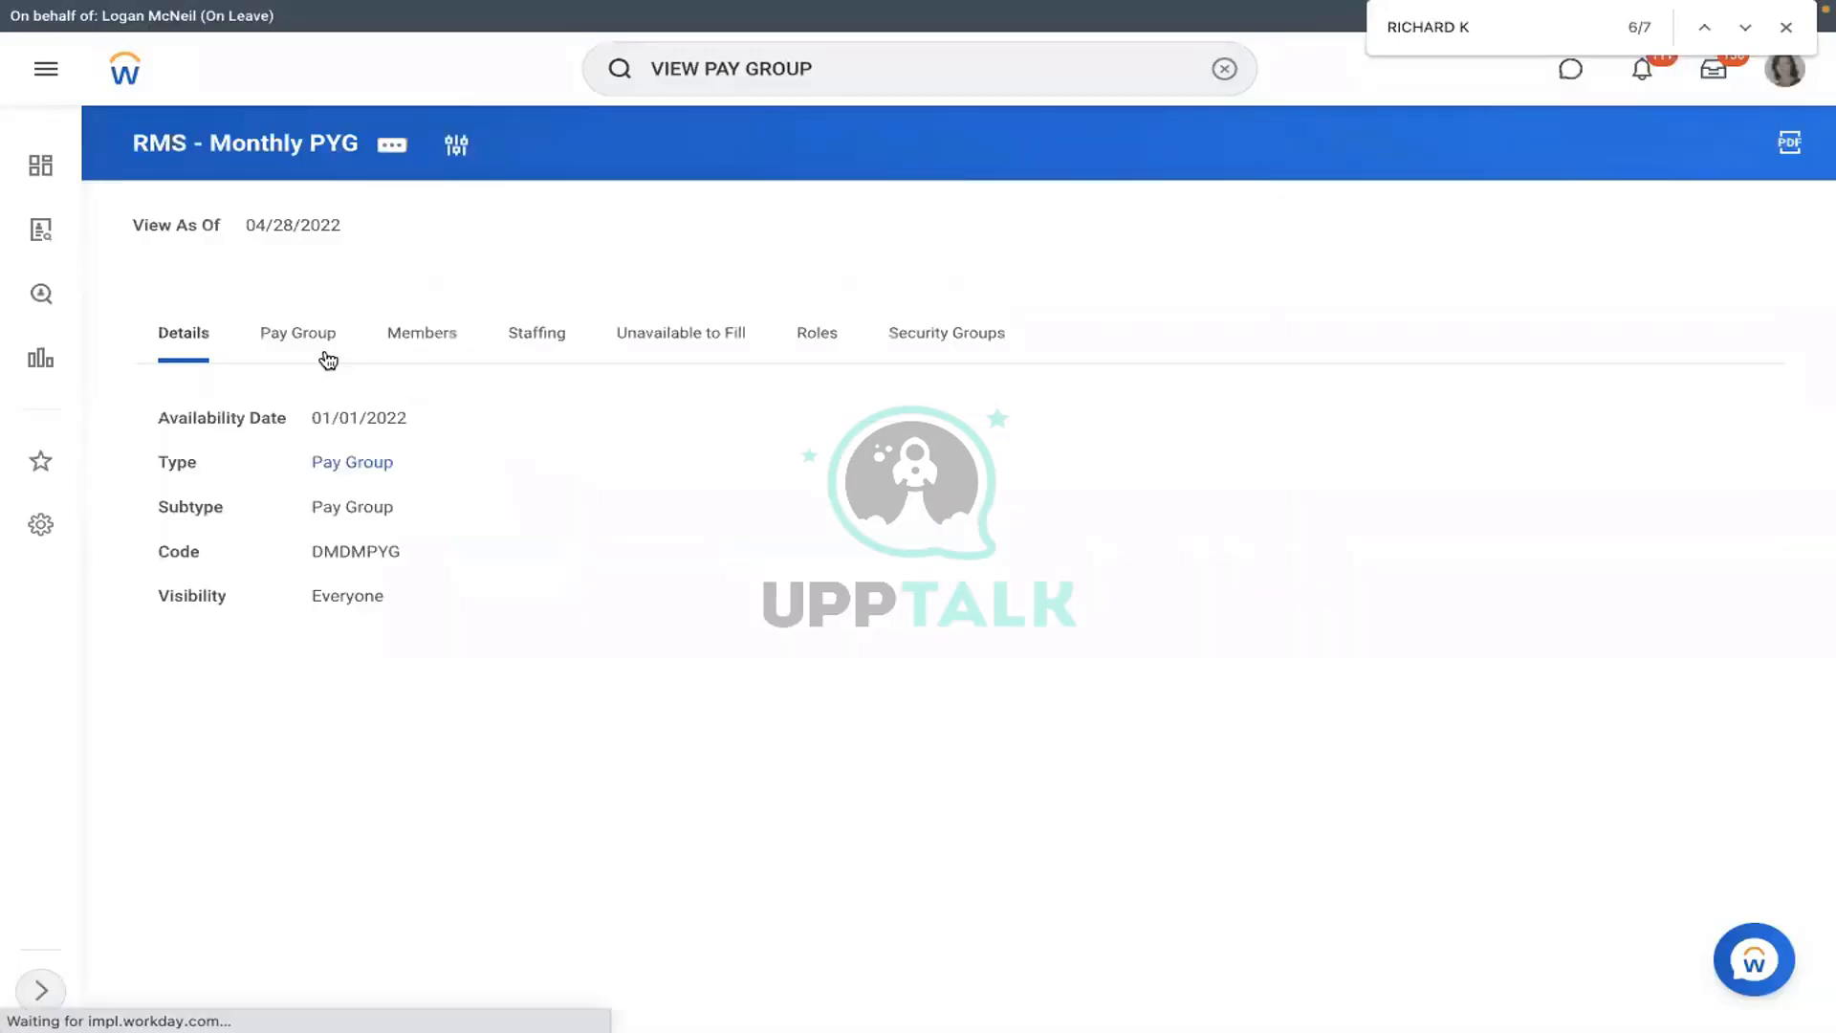
click(417, 347)
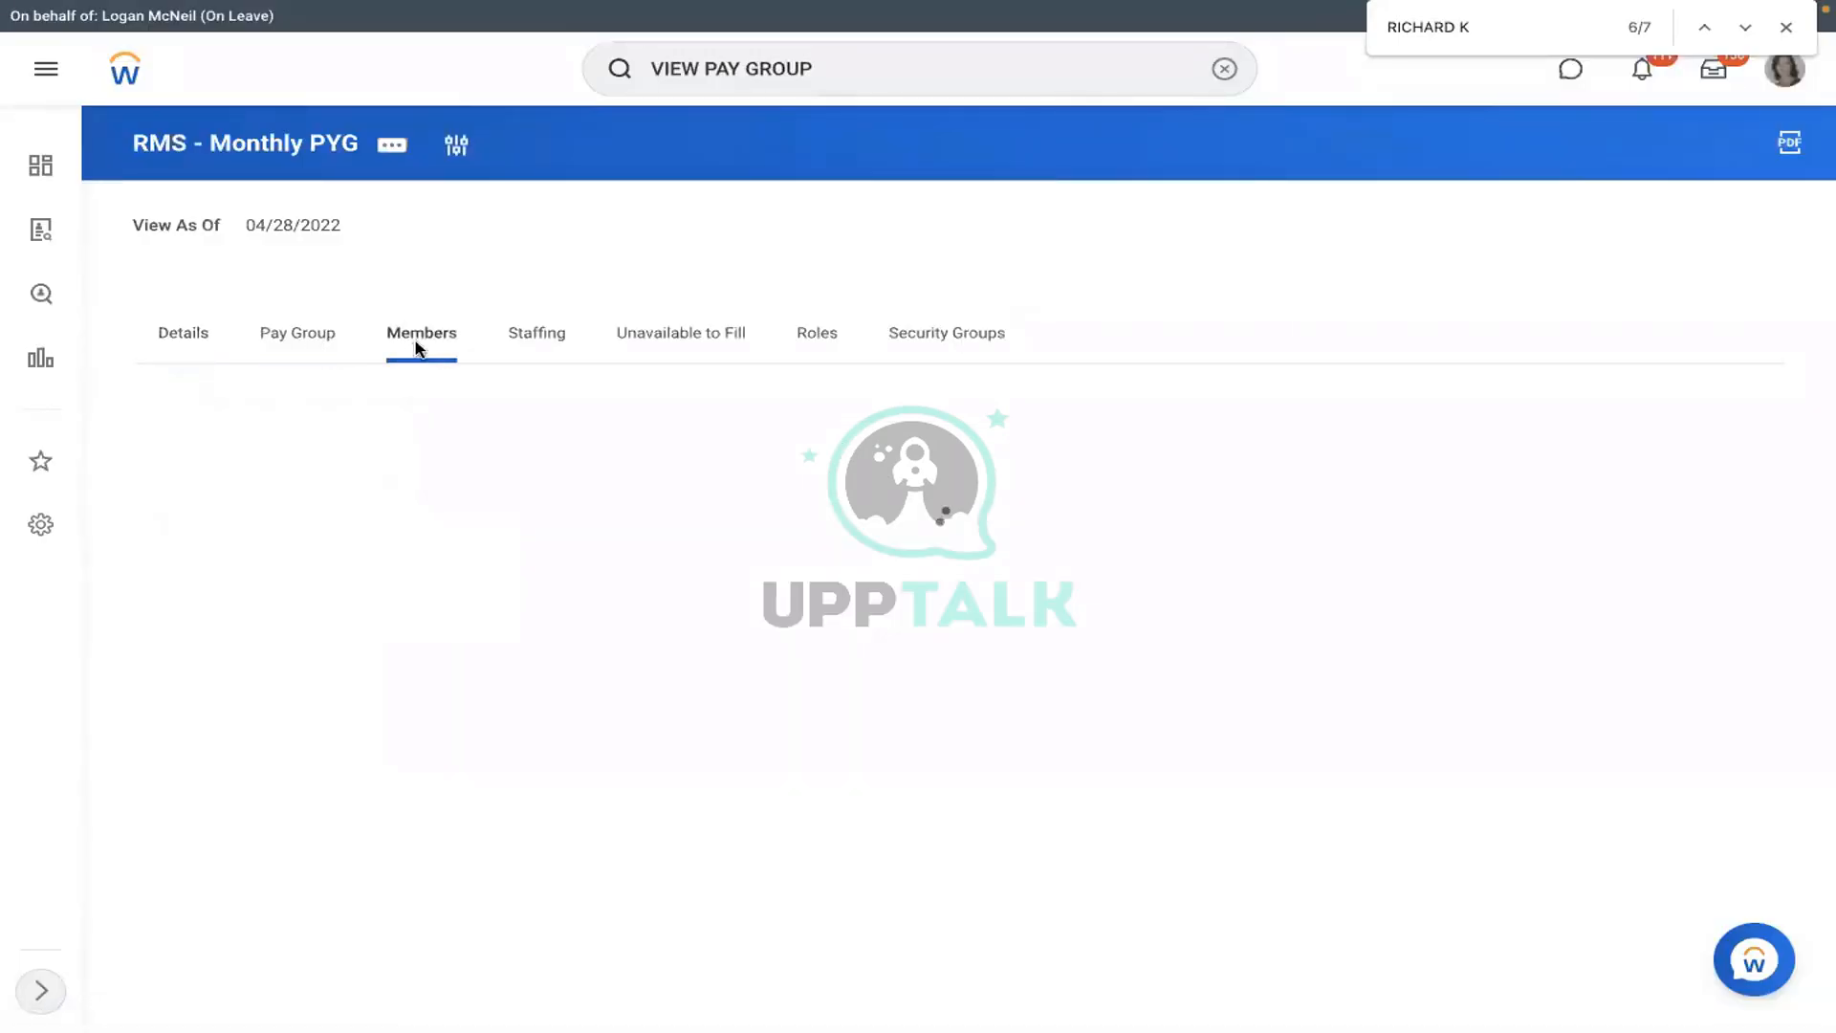